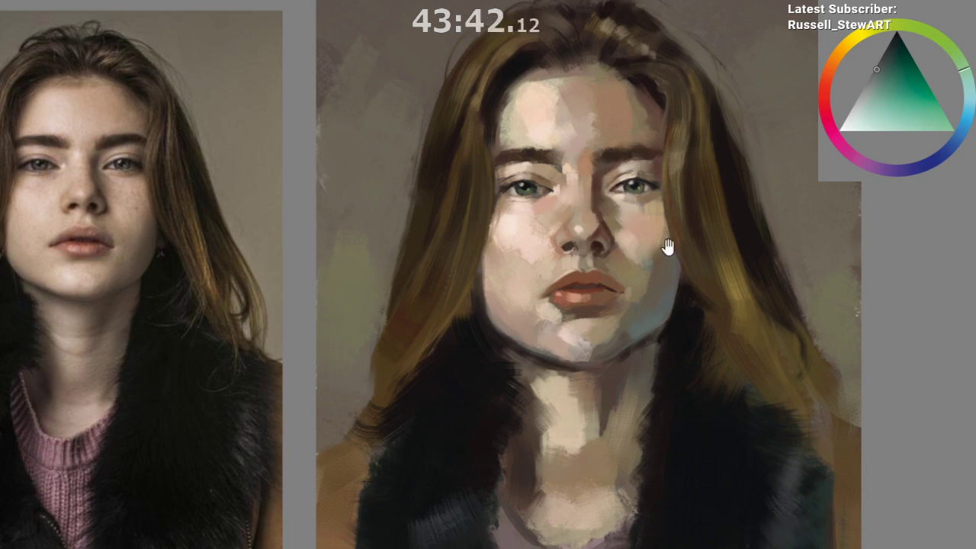
Step: Sample skin and brown tones from the forehead, shift the hue towards orange-red, and paint along the forehead's hairline
drag(660, 268, 655, 368)
mouse_move(637, 432)
mouse_down()
mouse_move(607, 475)
mouse_move(597, 459)
mouse_move(600, 478)
mouse_up()
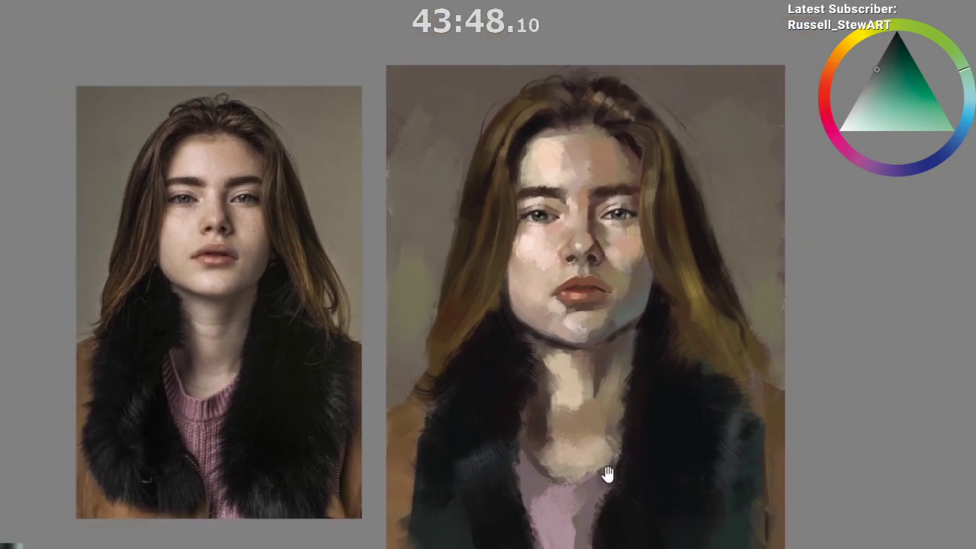
drag(601, 470, 610, 507)
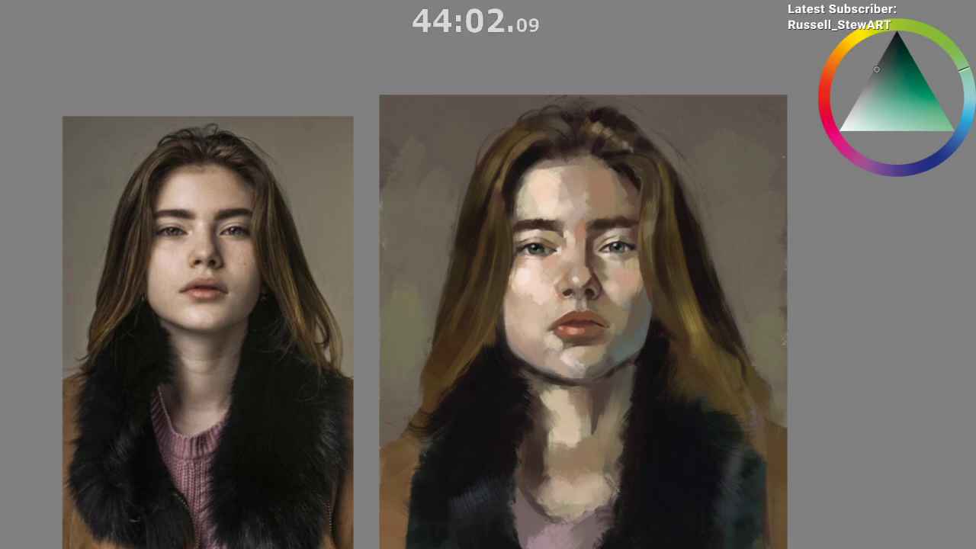
drag(621, 246, 634, 191)
alt+click(568, 144)
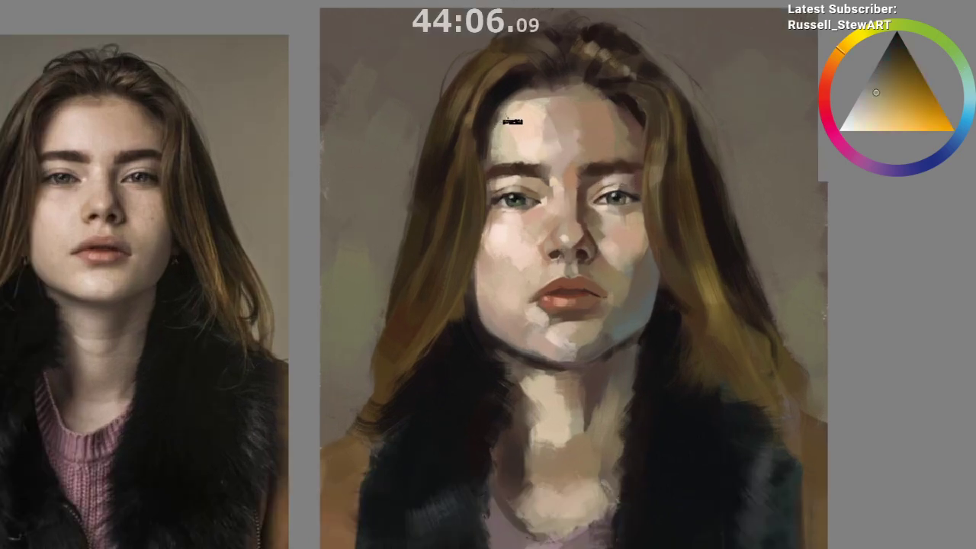
alt+click(565, 138)
drag(523, 101, 520, 112)
alt+click(569, 136)
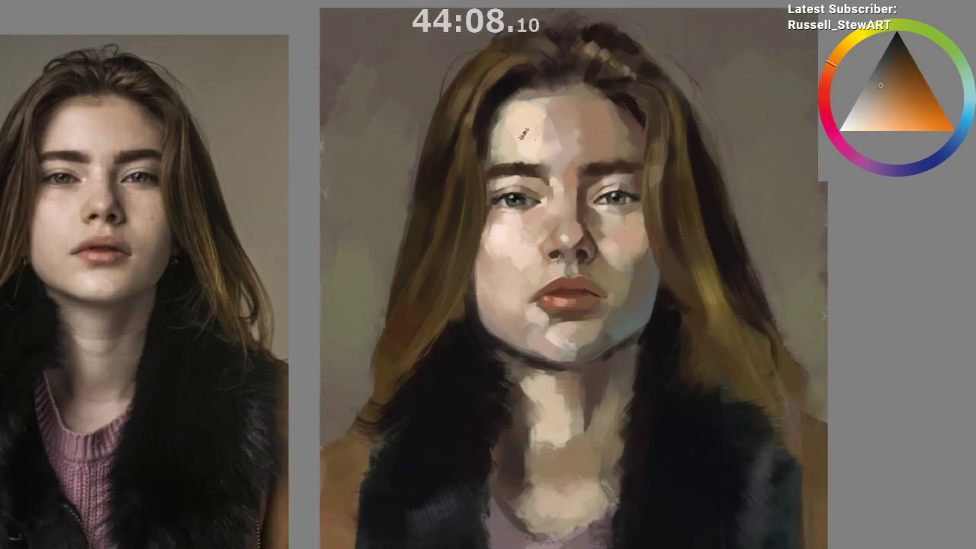
drag(855, 81, 840, 71)
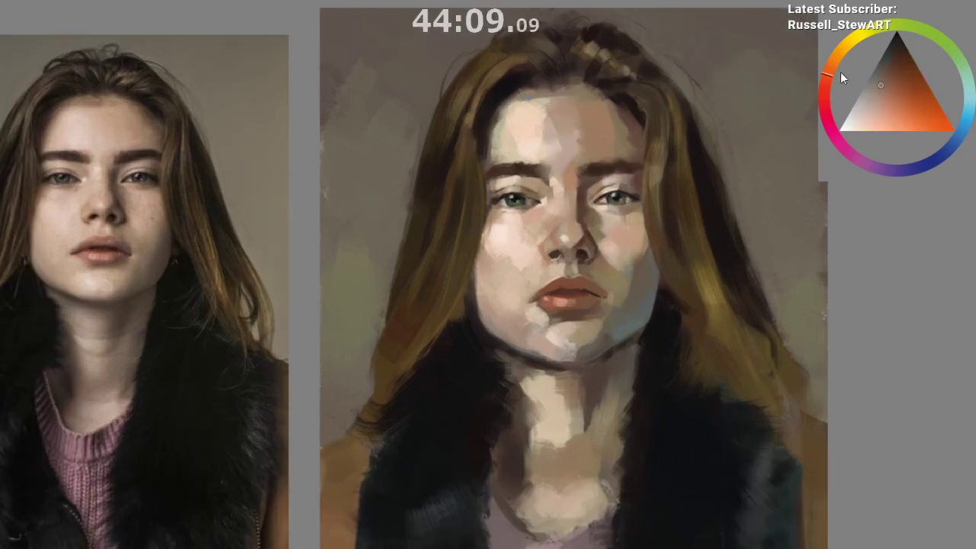
alt+click(530, 94)
ctrl+click(539, 96)
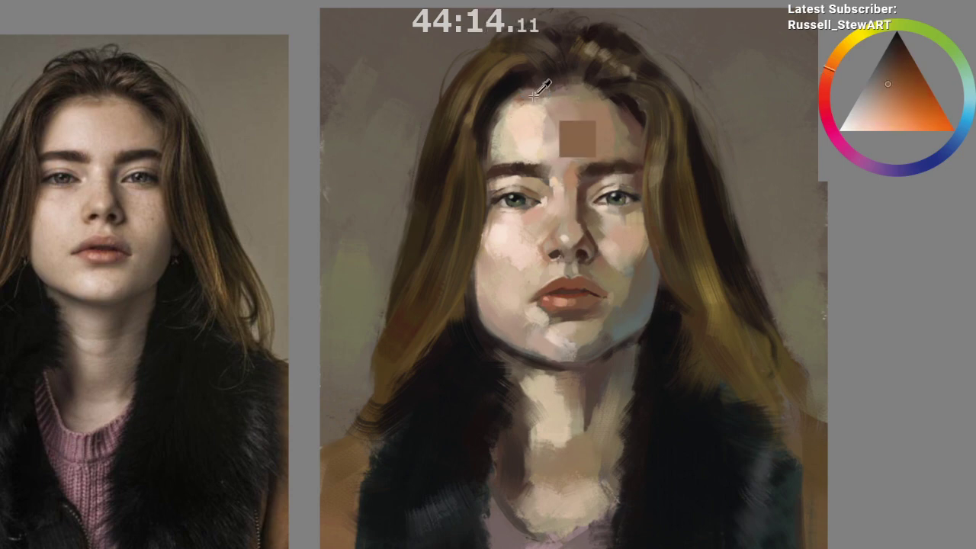
ctrl+click(546, 94)
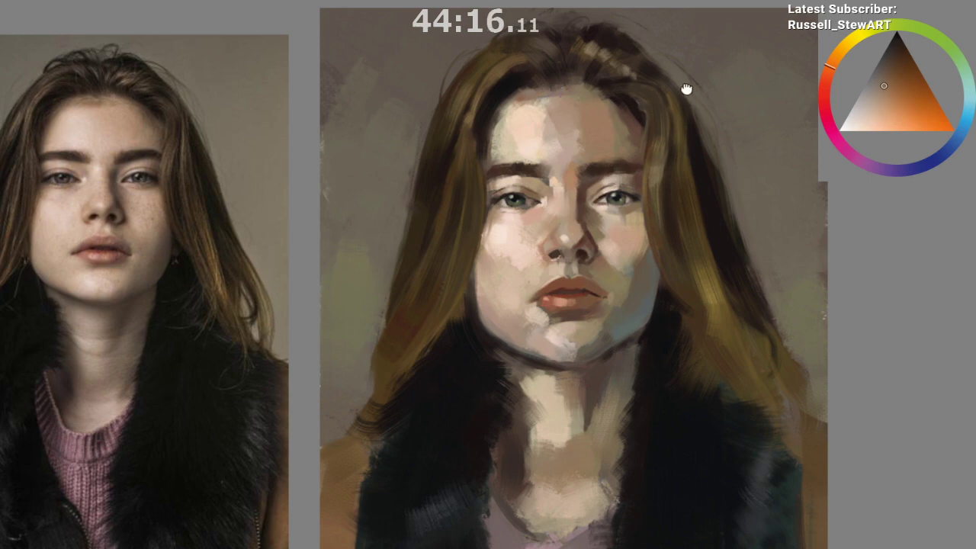
Step: Sample dark hair tones and touch up the hairline where it meets the shaded side of the forehead
drag(686, 87, 677, 64)
ctrl+click(526, 114)
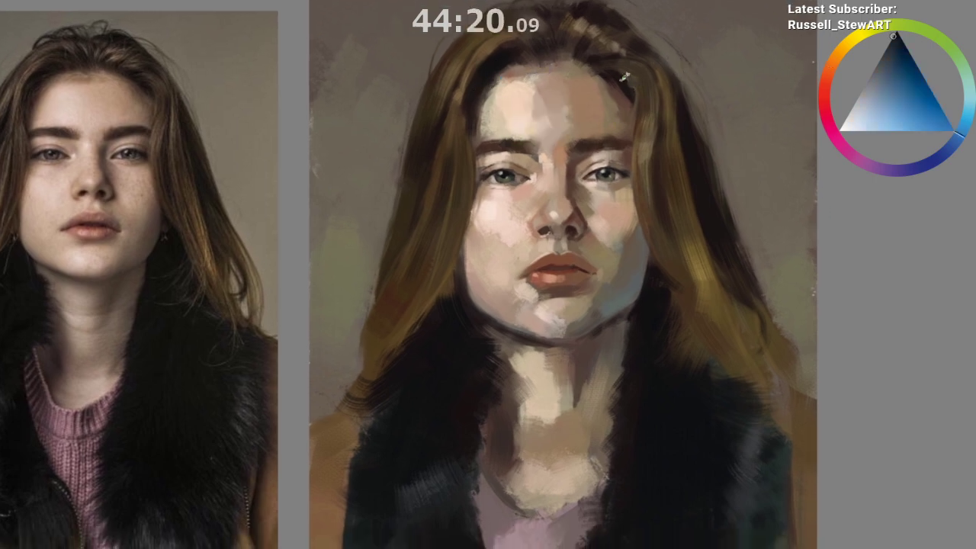
alt+click(624, 96)
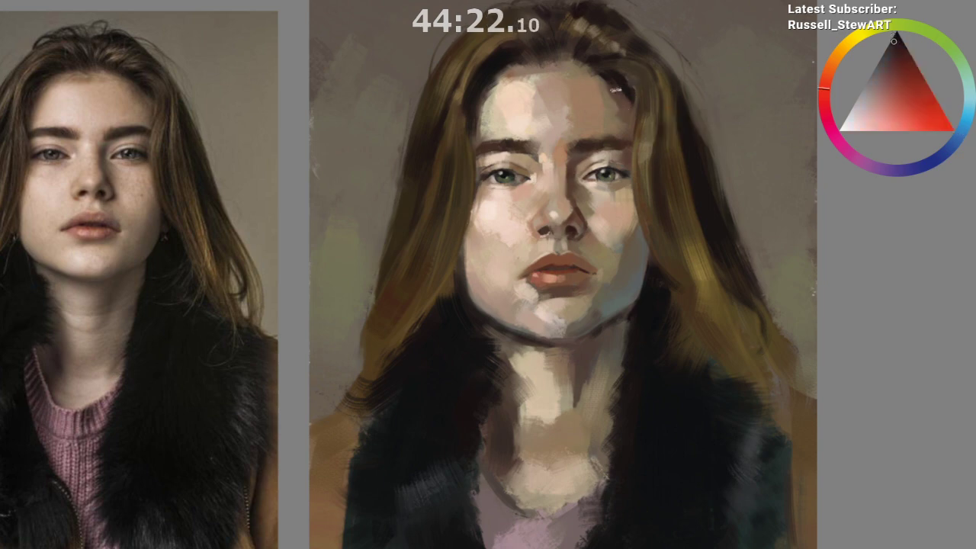
Step: Sample a near-black tone from the fur and paint the dark edge along the shaded side of the jaw
mouse_move(644, 207)
mouse_down()
mouse_move(657, 419)
mouse_move(647, 470)
mouse_move(584, 431)
mouse_move(564, 373)
mouse_up()
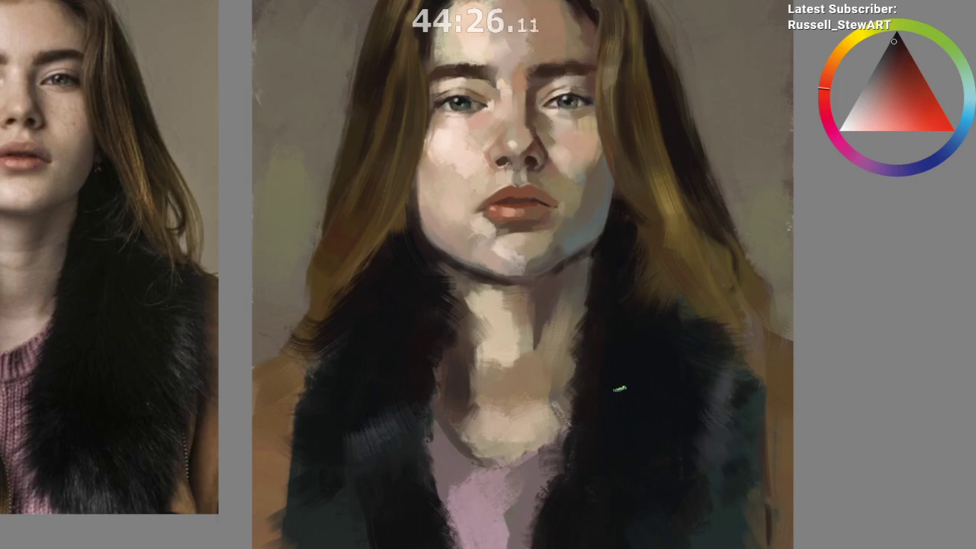
alt+click(661, 255)
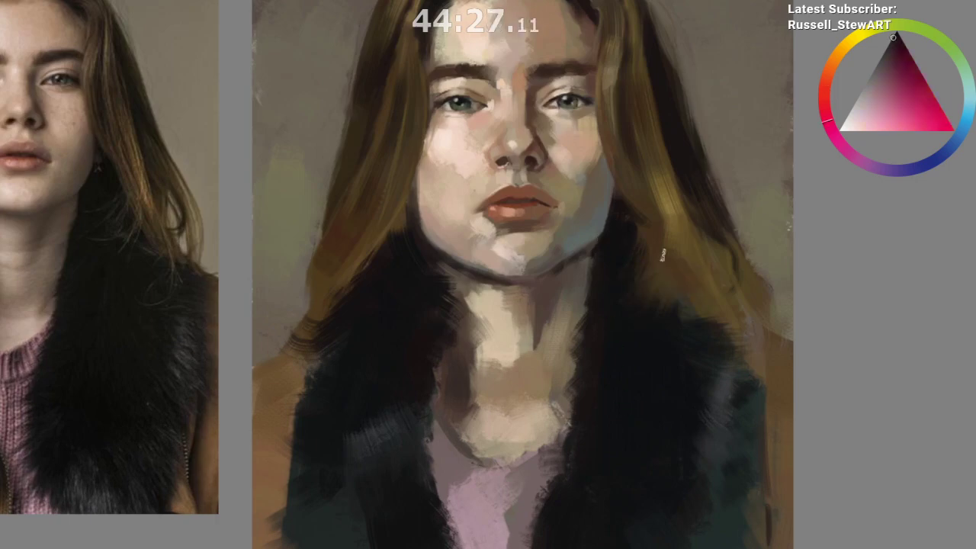
ctrl+click(609, 242)
drag(608, 210, 593, 244)
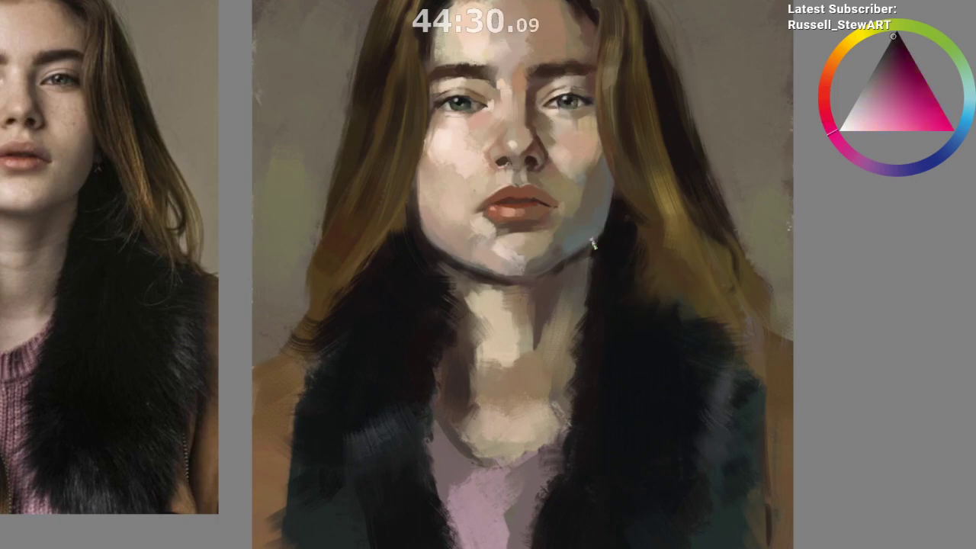
Step: Switch to the soft airbrush preset, sample near-black tones, and darken the gap between the shaded jaw and the hair
right_click(573, 344)
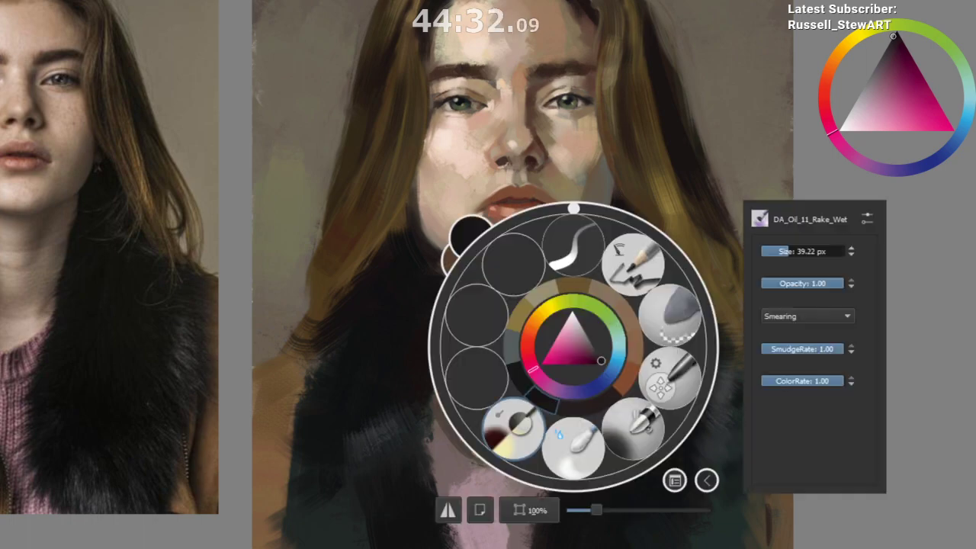
click(620, 441)
right_click(627, 332)
ctrl+click(612, 237)
ctrl+click(612, 237)
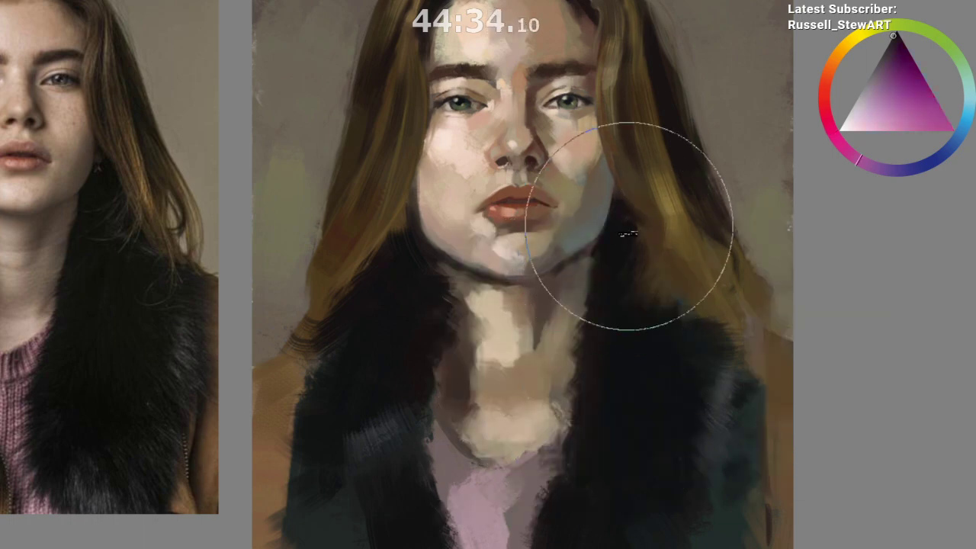
mouse_move(639, 221)
mouse_down()
mouse_move(572, 278)
mouse_move(608, 187)
mouse_move(602, 256)
mouse_move(611, 210)
mouse_move(608, 248)
mouse_up()
ctrl+click(616, 226)
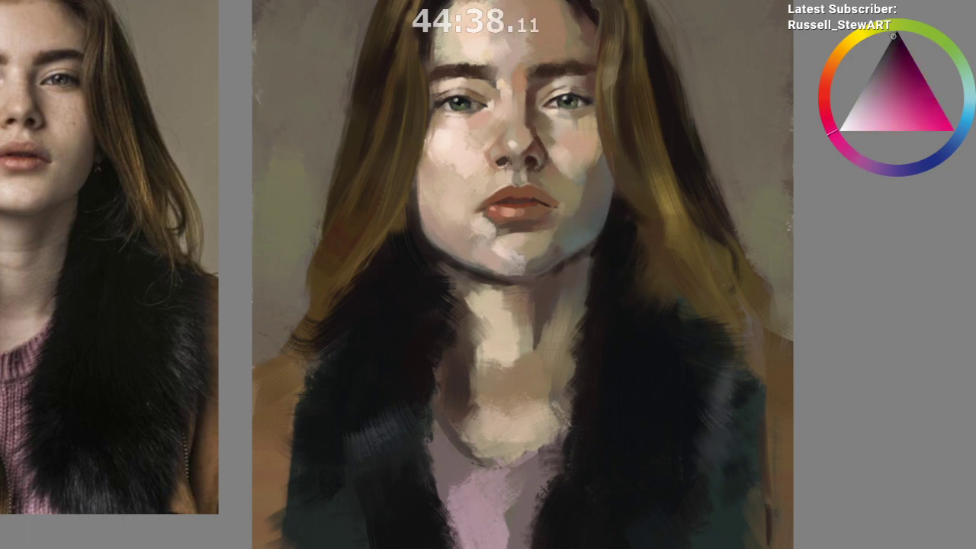
Step: Sample a brown shadow tone from the shaded jaw, shift its hue towards orange, and mirror the canvas view
drag(650, 316, 653, 349)
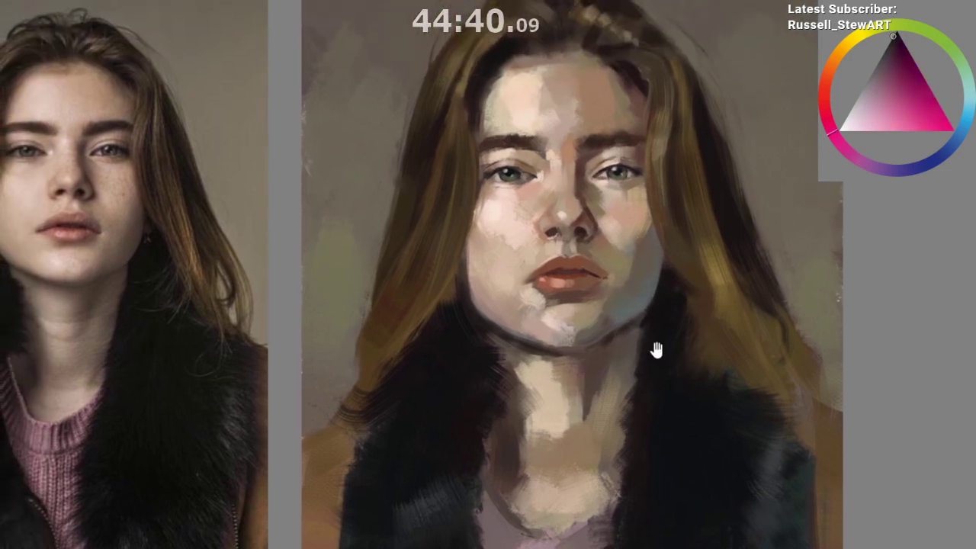
ctrl+click(642, 305)
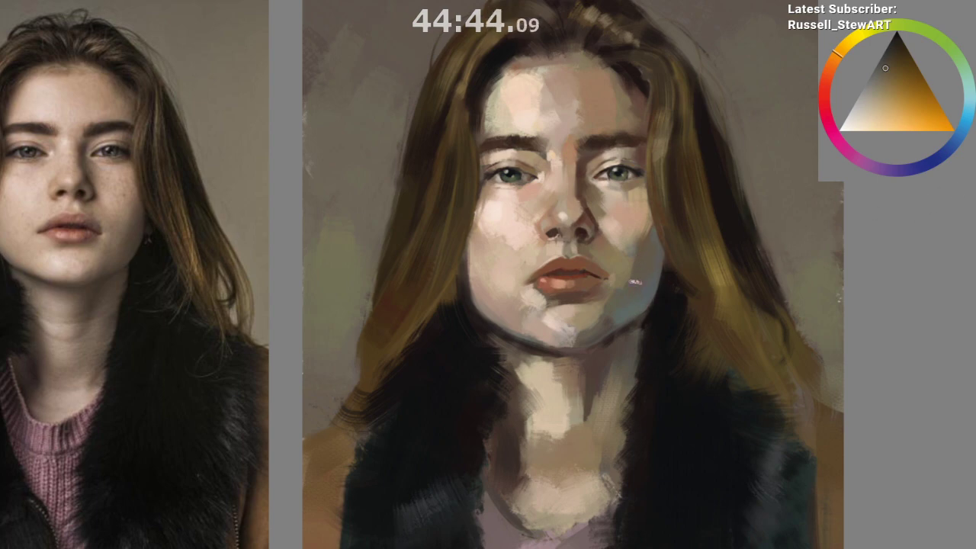
click(832, 62)
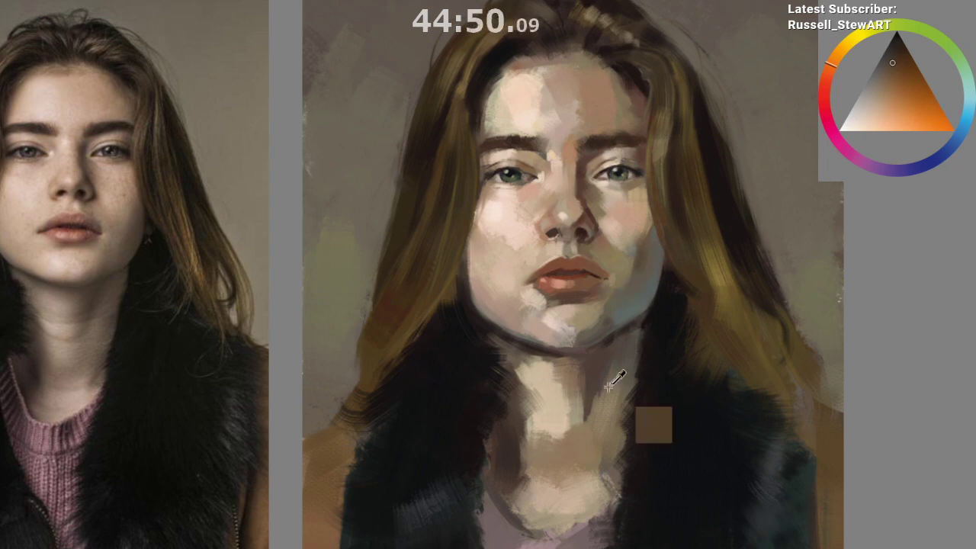
mouse_move(617, 374)
mouse_down()
mouse_move(562, 445)
mouse_move(442, 458)
mouse_move(294, 402)
mouse_up()
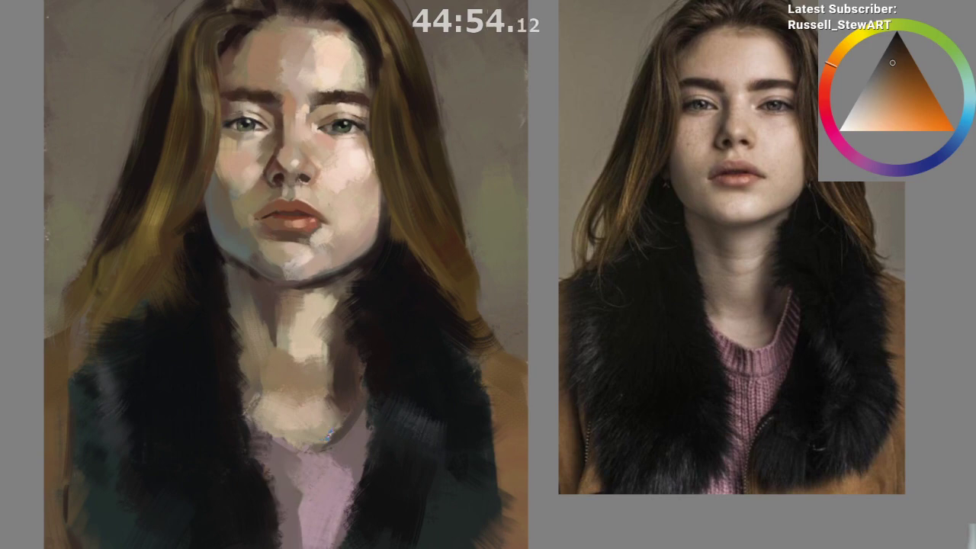
Step: Sample the muted brown of the shaded cheek and stroke down its outer edge with the DA_Oil_11_Rake_Wet brush
ctrl+click(222, 189)
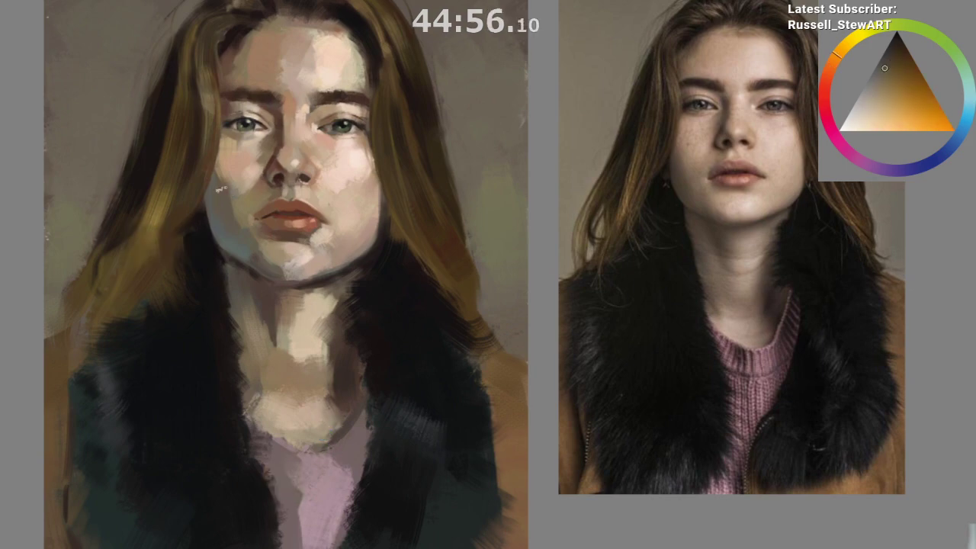
right_click(241, 288)
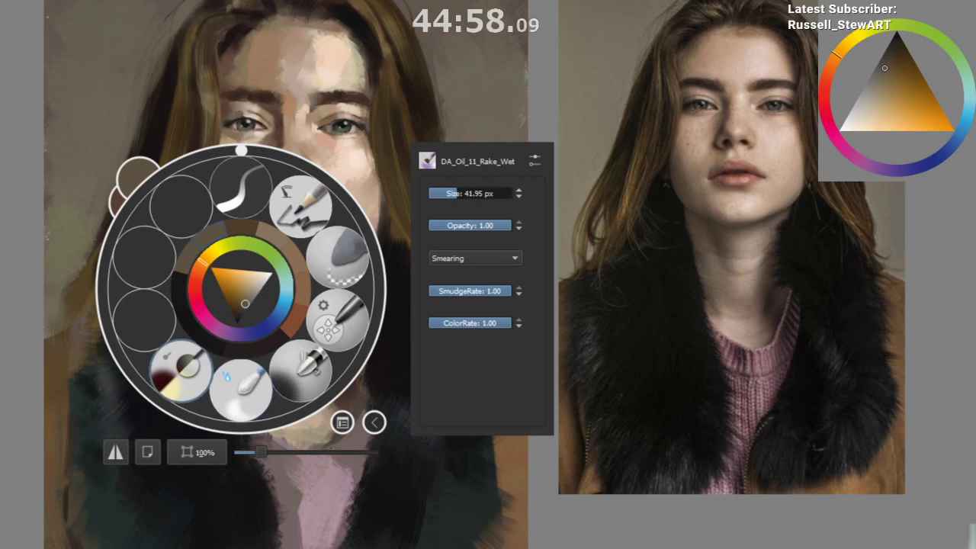
click(192, 360)
ctrl+click(218, 201)
mouse_move(204, 178)
mouse_down()
mouse_move(199, 232)
mouse_move(227, 199)
mouse_move(226, 237)
mouse_move(224, 211)
mouse_move(235, 216)
mouse_move(216, 233)
mouse_up()
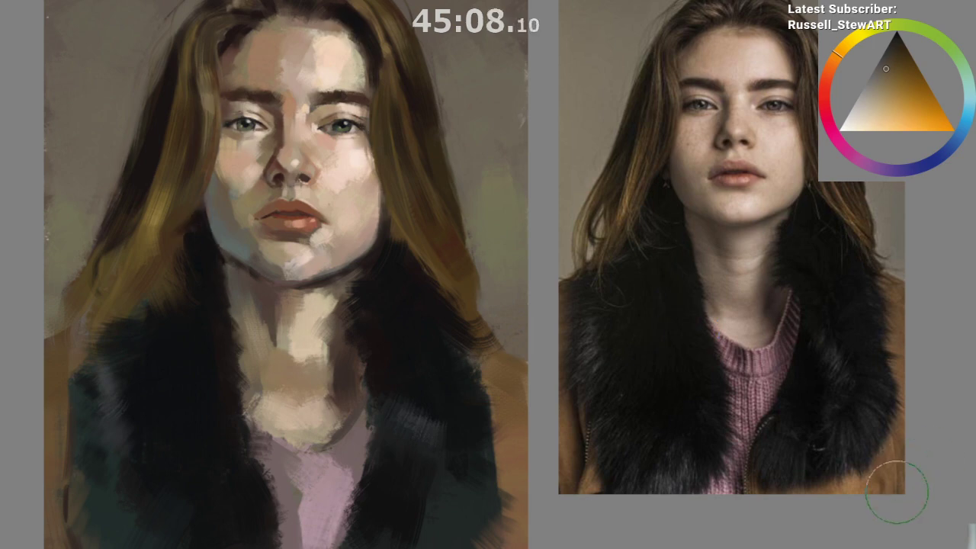
Step: Shift the brown's hue towards orange-red and rework the shaded jaw, checking it against the reference in normal and mirrored view
key(m)
drag(899, 491, 598, 527)
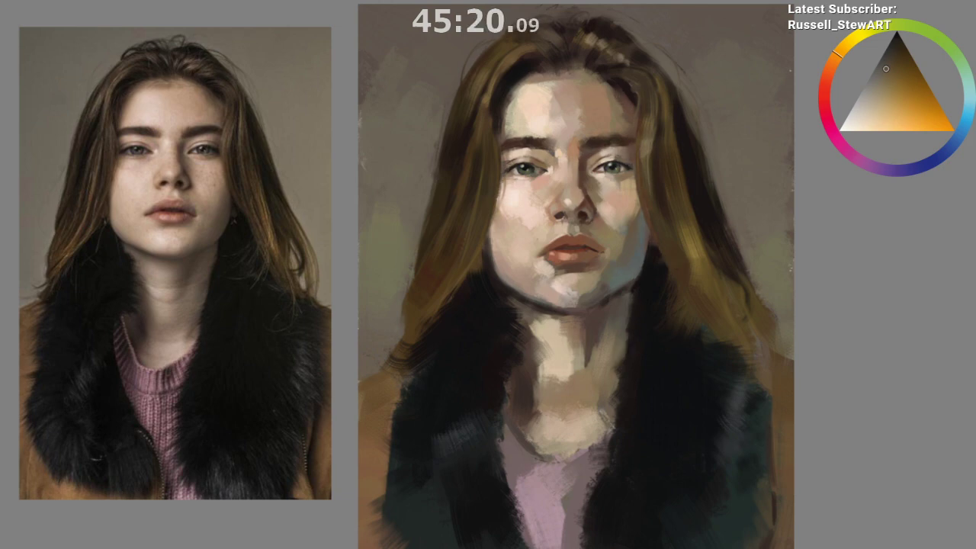
drag(974, 479, 870, 476)
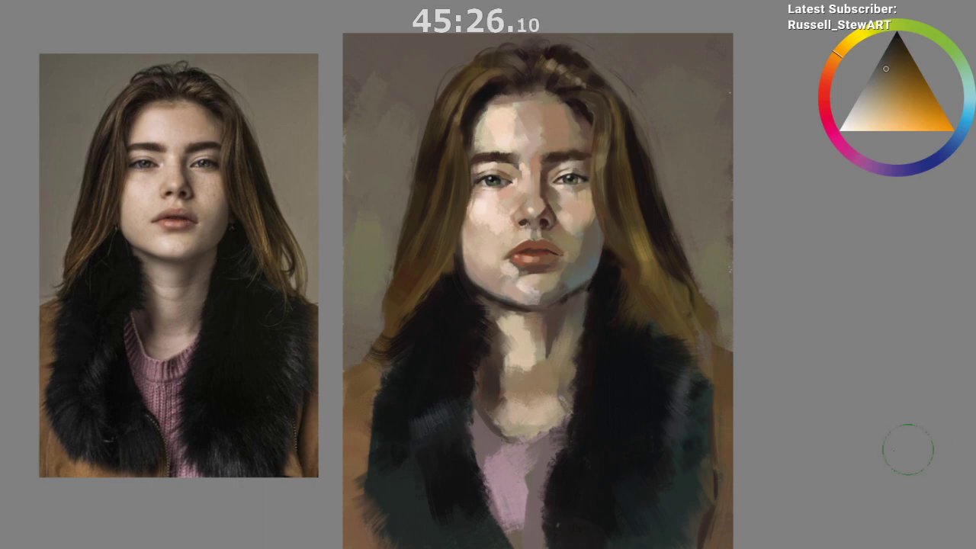
drag(742, 434, 760, 447)
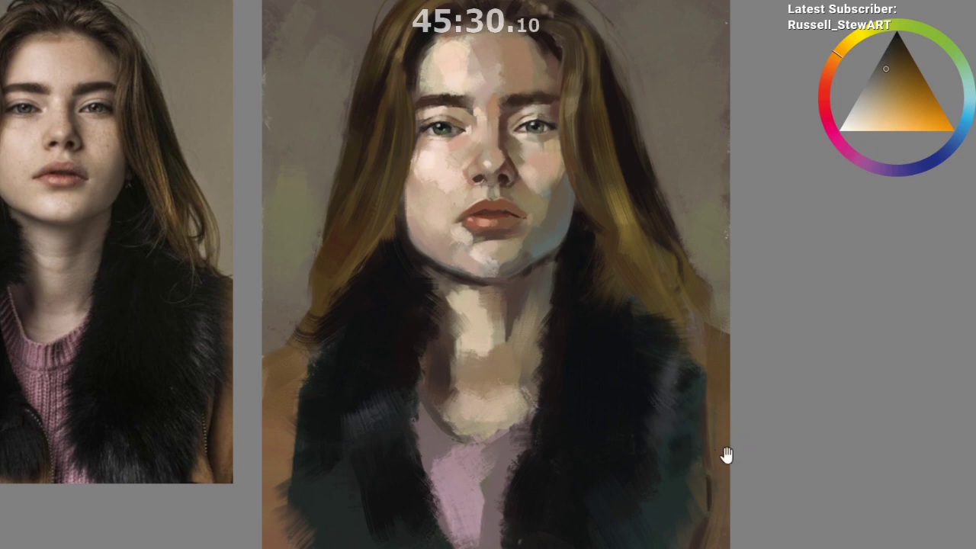
mouse_move(723, 455)
mouse_down()
mouse_move(819, 497)
mouse_move(795, 493)
mouse_up()
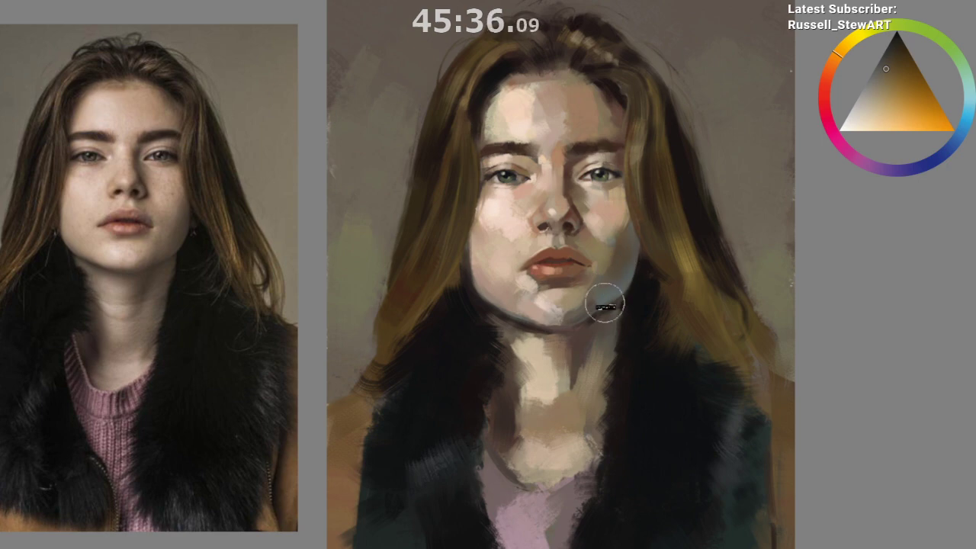
click(826, 74)
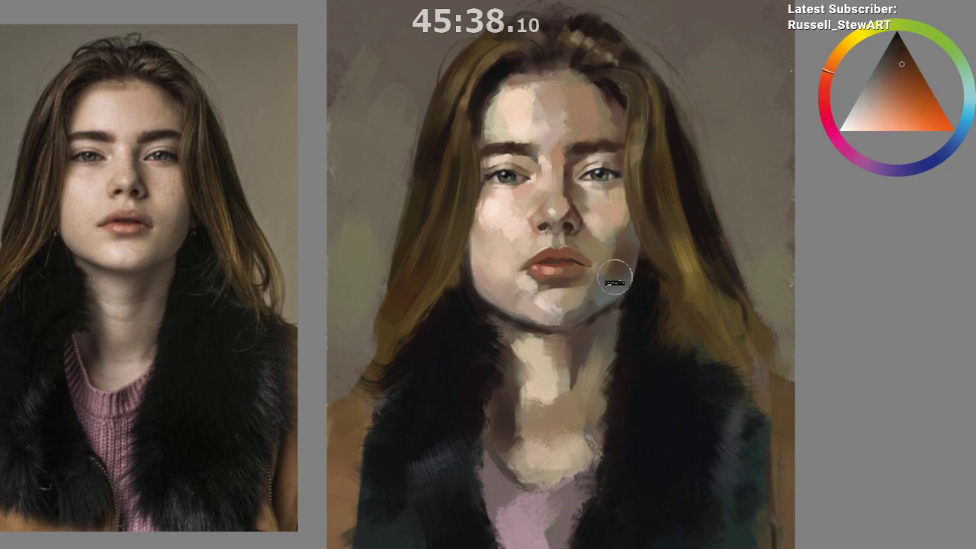
key(m)
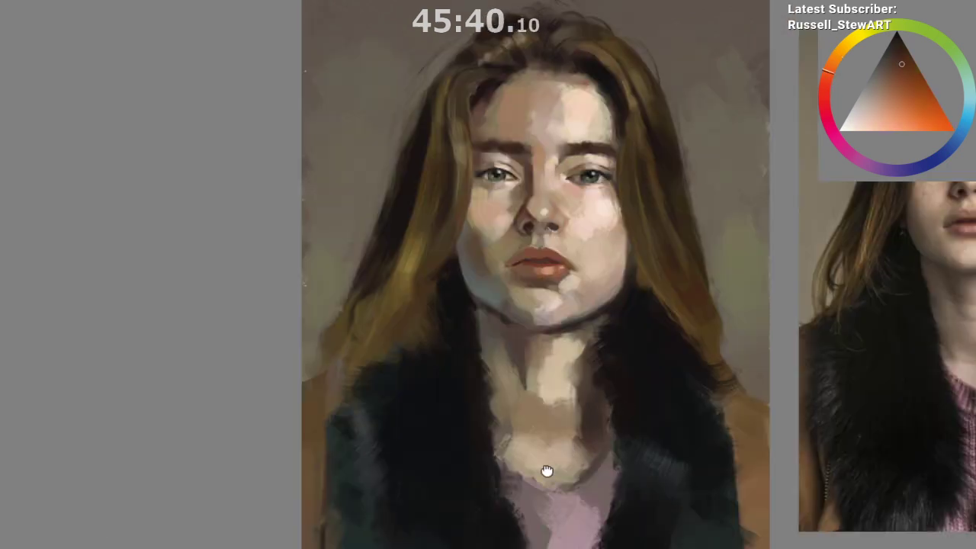
mouse_move(546, 470)
mouse_down()
mouse_move(352, 418)
mouse_move(341, 453)
mouse_up()
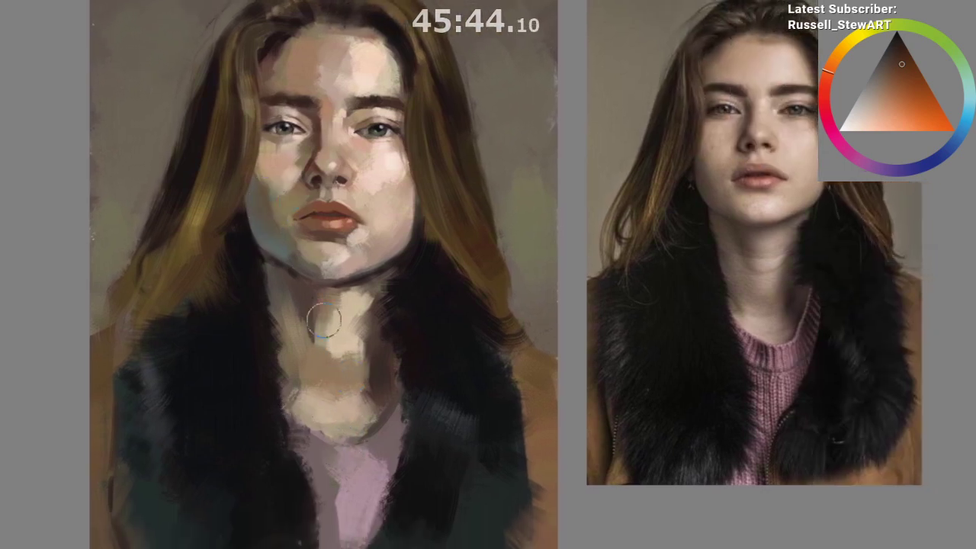
drag(264, 206, 280, 247)
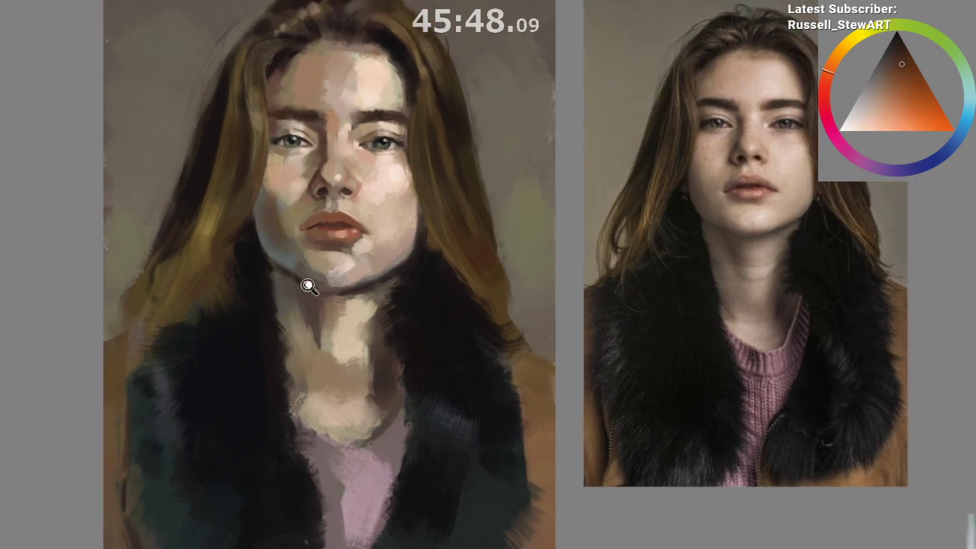
Step: Sample brown shadow tones from the shaded cheek and beside the nose, rework the cheek's outer edge, and mirror the canvas view
scroll(275, 335, up, 3)
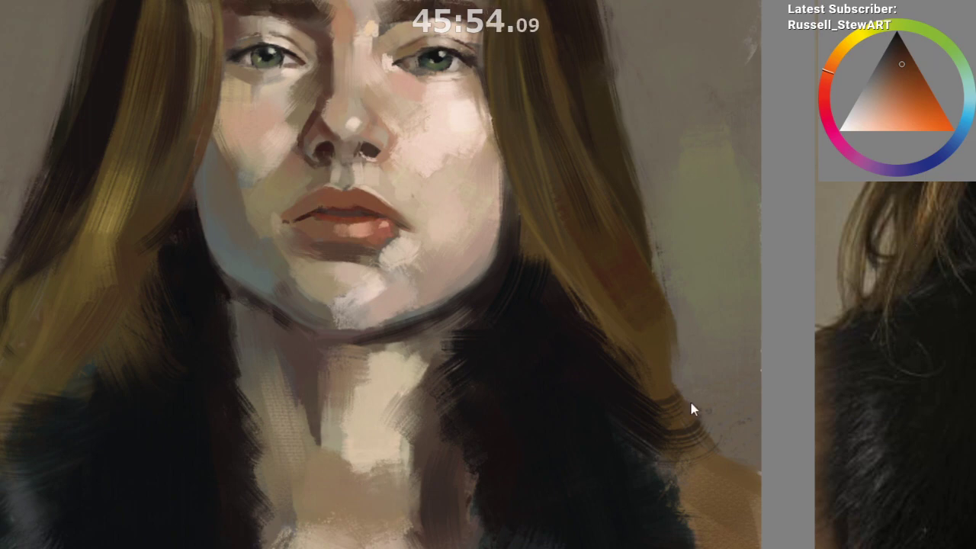
ctrl+click(230, 171)
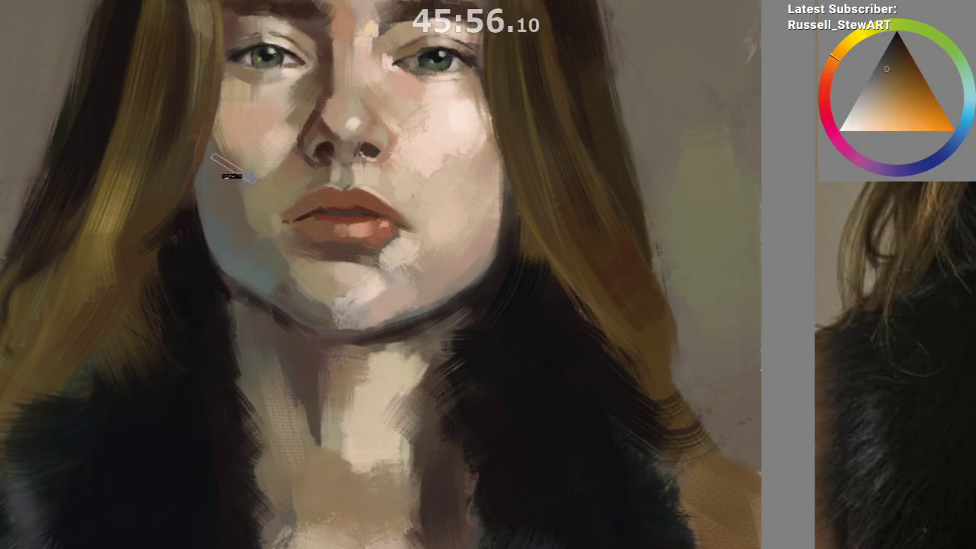
ctrl+click(311, 120)
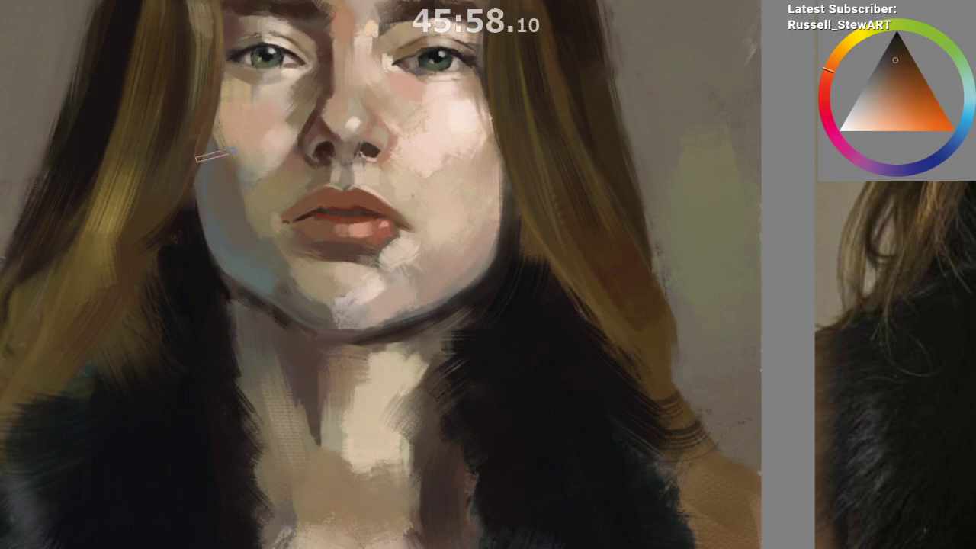
key(m)
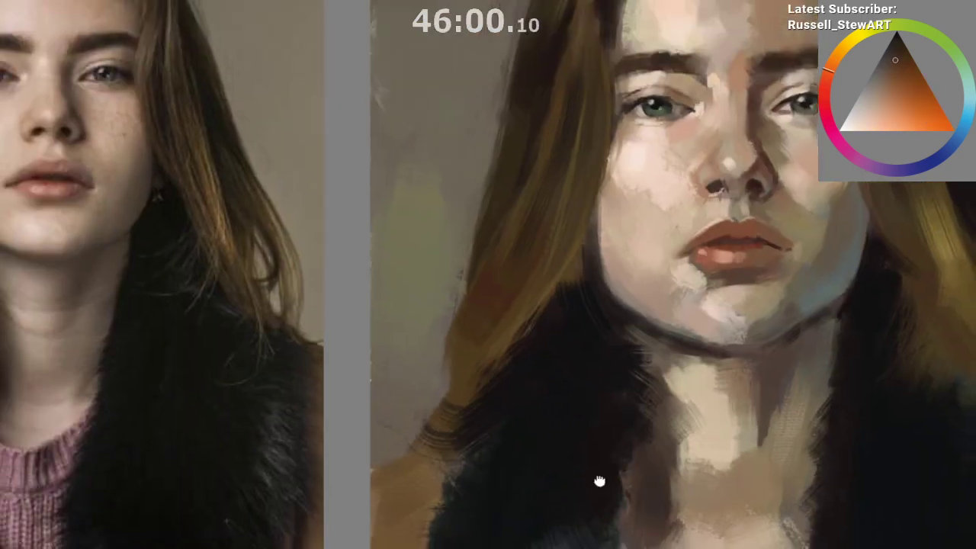
Step: Sample an olive and a muted orange-brown from the shaded cheek and blend them between the mouth and the hair
ctrl+click(720, 200)
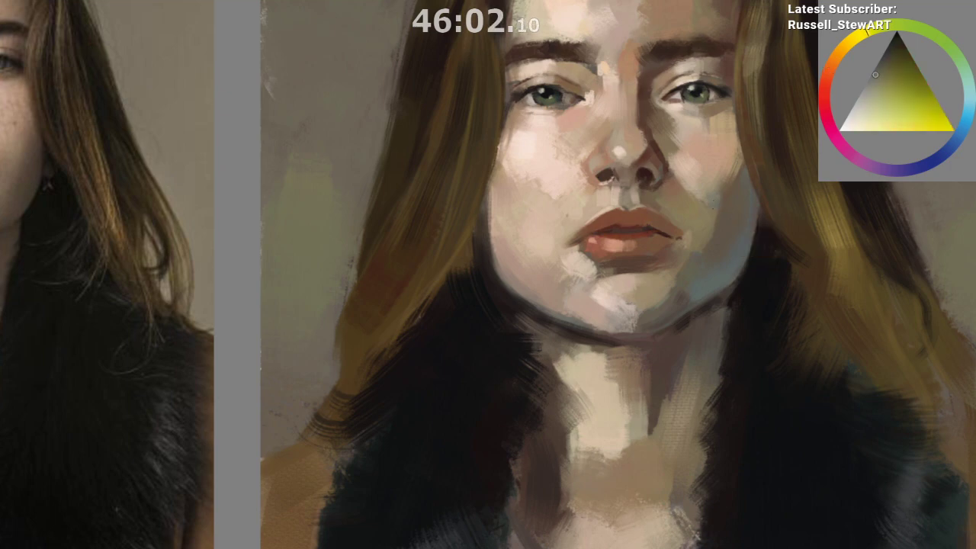
drag(707, 226, 721, 248)
ctrl+click(718, 235)
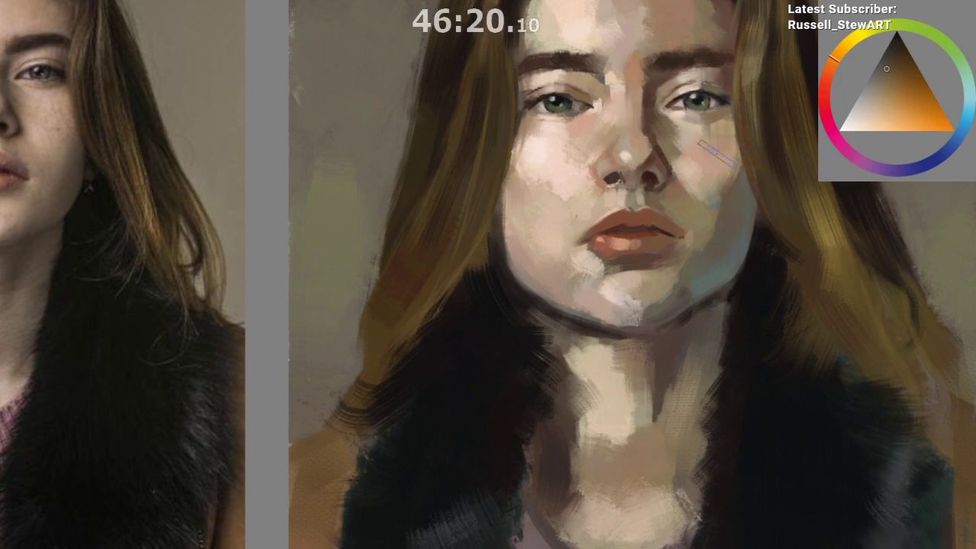
scroll(688, 253, down, 2)
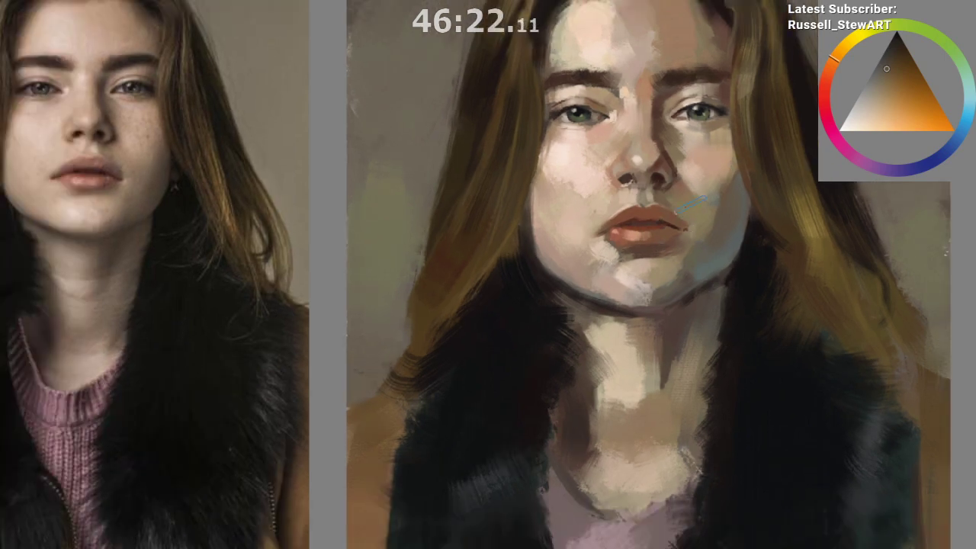
Step: Sample a skin tone from the lit cheek, lighten it to a near-white with an orange hue, and touch up the cheek beside the nose
alt+click(569, 160)
click(855, 130)
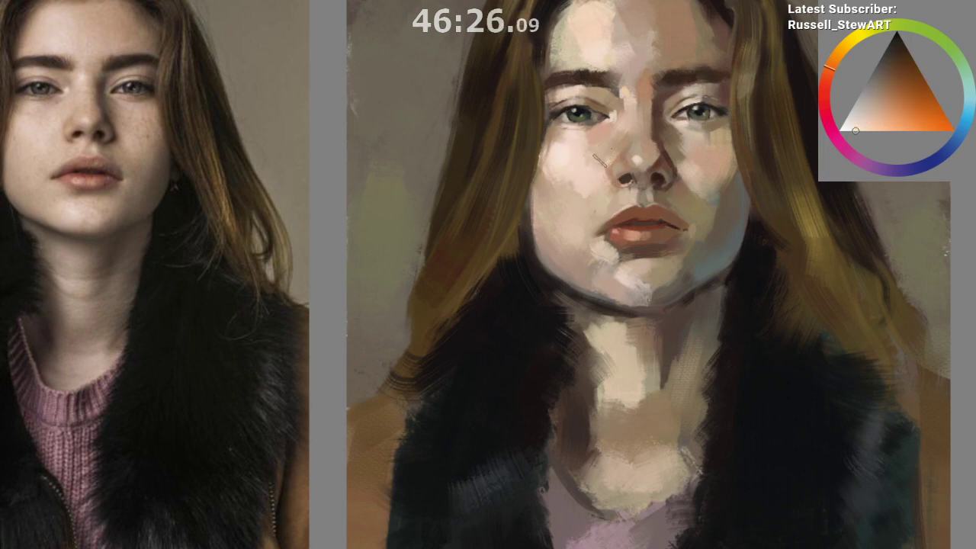
drag(624, 337, 614, 429)
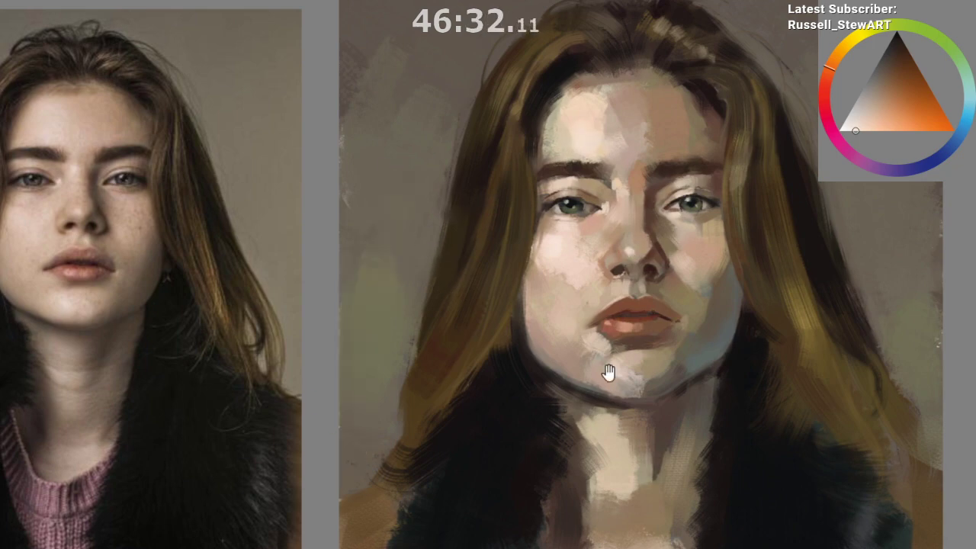
drag(609, 372, 612, 288)
scroll(628, 310, up, 2)
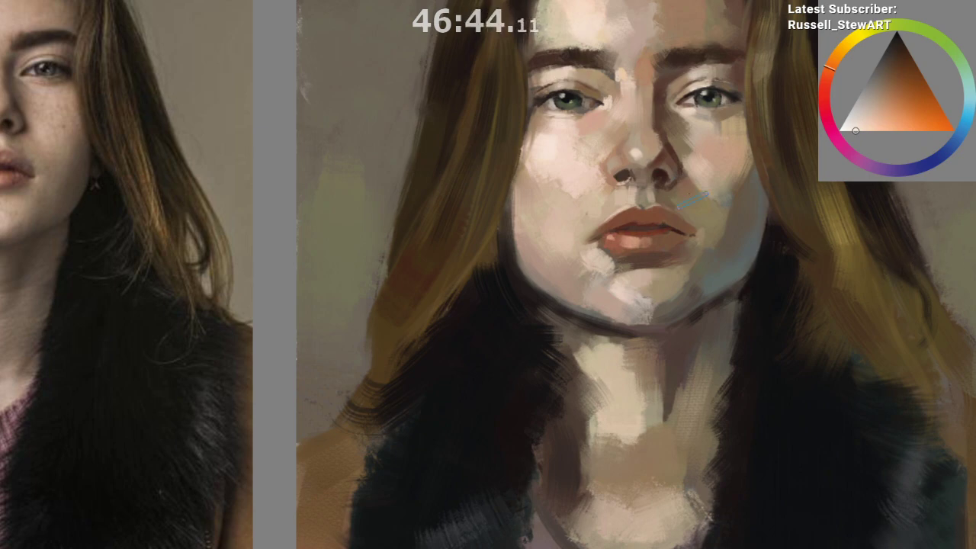
Step: Sample muted browns from the shaded cheek and stroke over the area just outside the mouth corner
drag(716, 202, 696, 205)
ctrl+click(700, 206)
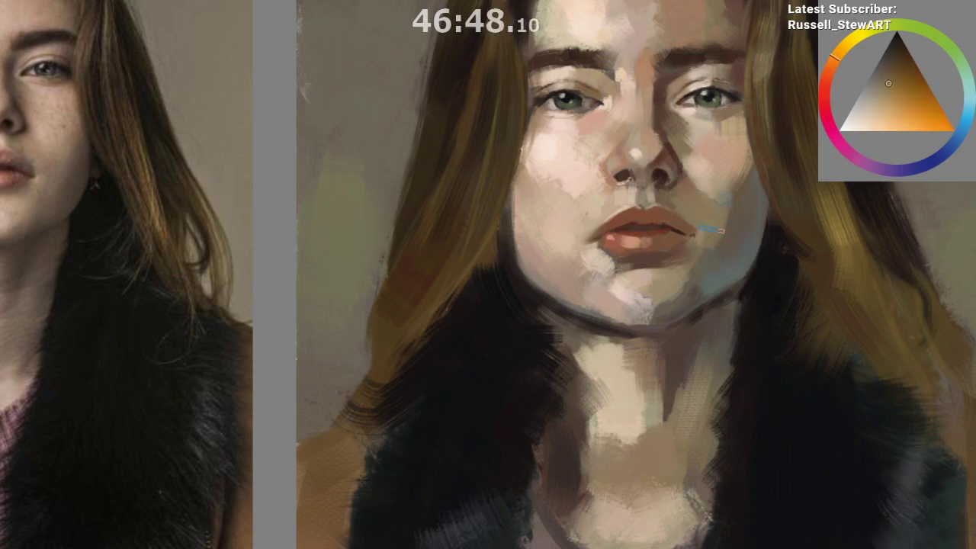
mouse_move(685, 336)
mouse_down()
mouse_move(679, 365)
mouse_move(667, 334)
mouse_up()
ctrl+click(696, 242)
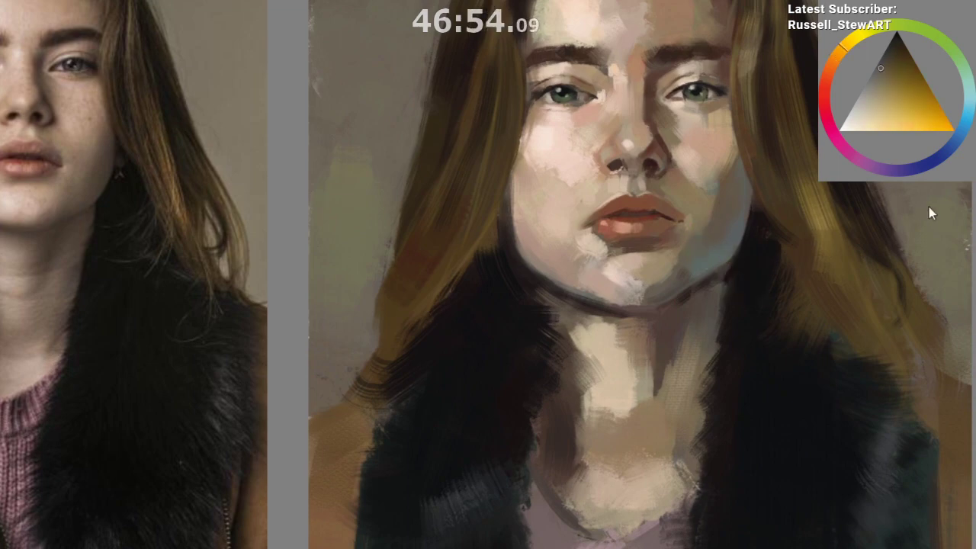
Step: Refine the shaded mouth corner with a sampled olive-brown and a light beige sampled from the chin
drag(700, 242, 696, 239)
ctrl+click(699, 216)
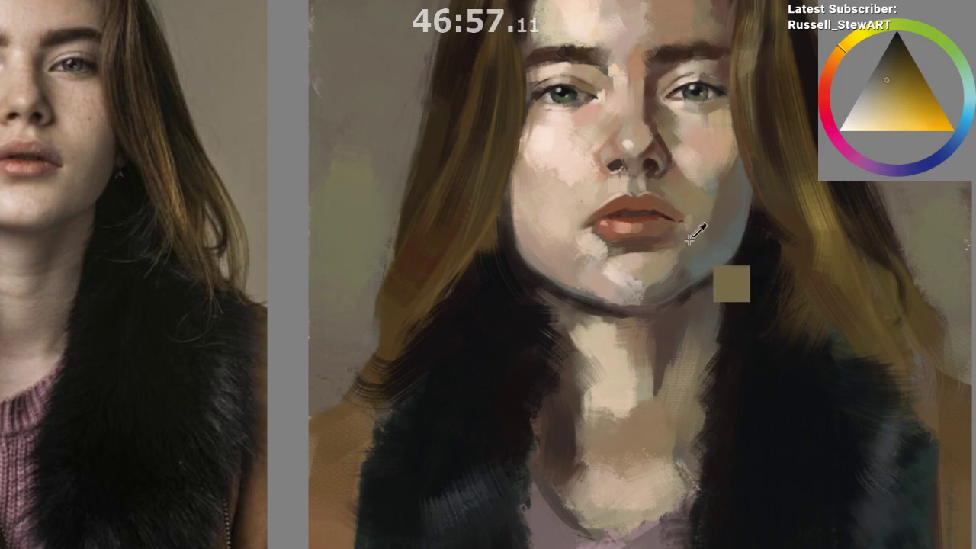
ctrl+click(616, 272)
drag(673, 238, 678, 227)
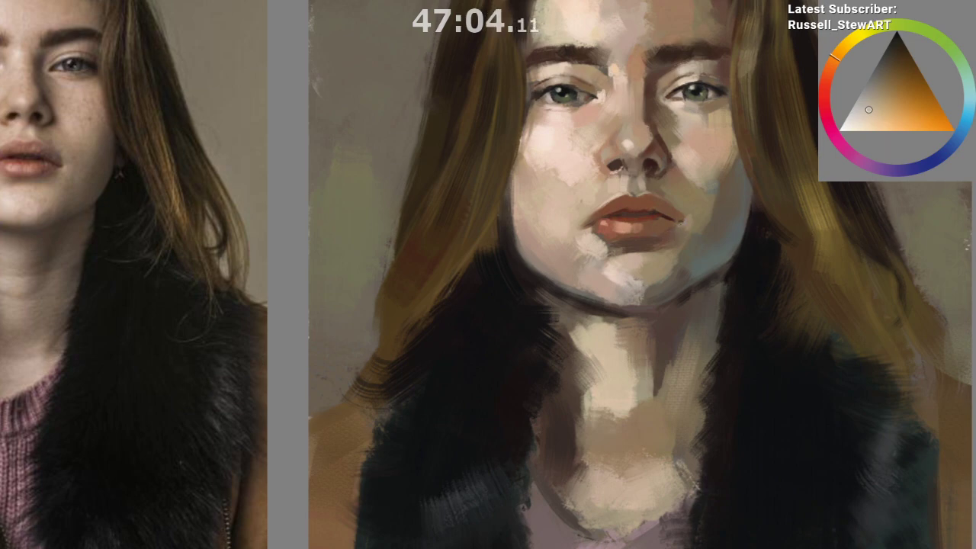
Step: Darken the beige to a mid tan and sample an olive-brown to touch up the skin around the shaded mouth corner
drag(644, 303, 638, 374)
drag(639, 378, 632, 414)
scroll(668, 284, up, 1)
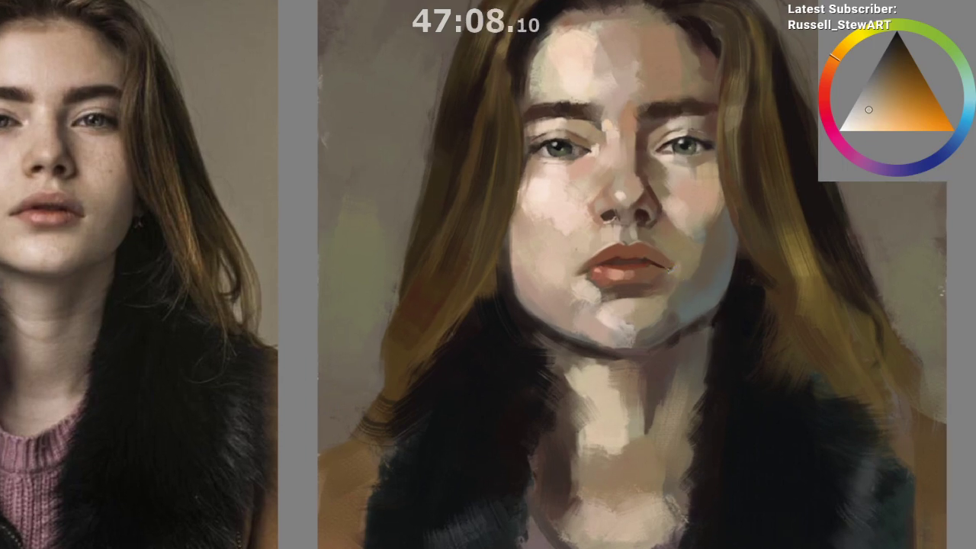
click(880, 93)
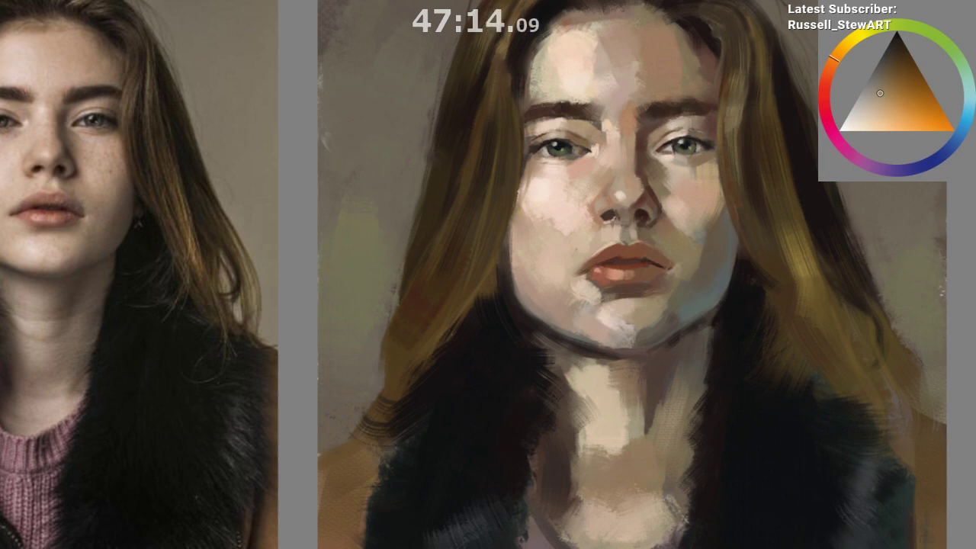
alt+click(671, 263)
alt+click(667, 254)
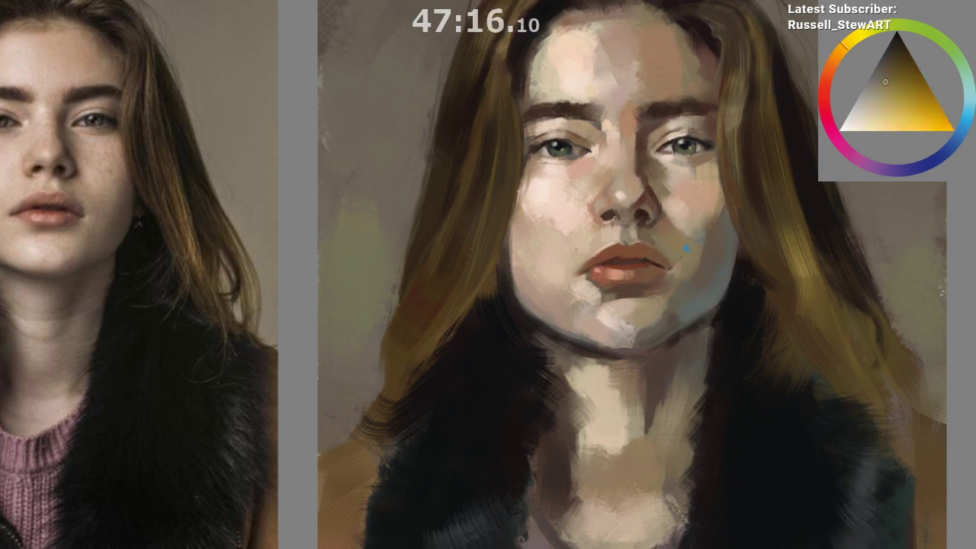
Step: Sample the olive-brown beside the mouth corner and a dark red from the line between the lips to refine the mouth
drag(667, 368, 670, 344)
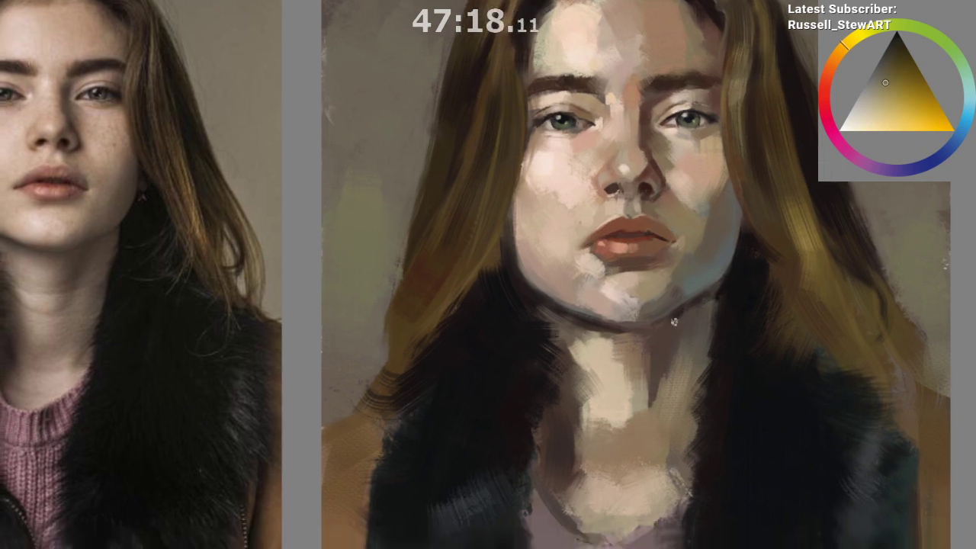
ctrl+click(671, 224)
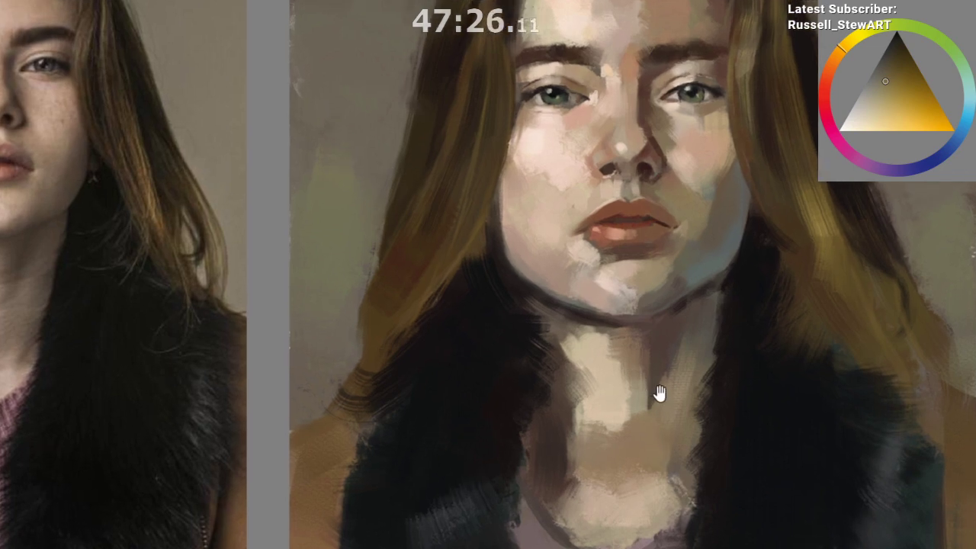
ctrl+click(623, 218)
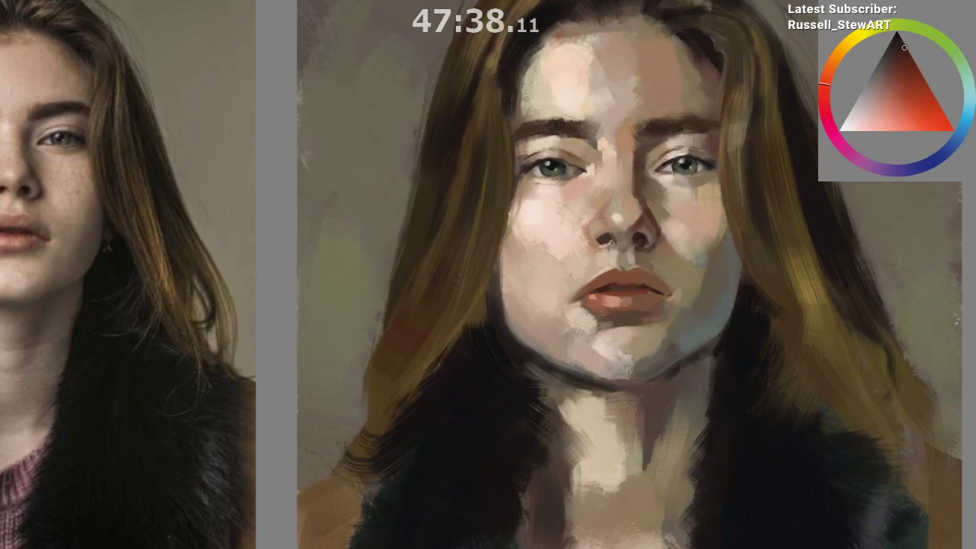
Step: Sample peach and pale skin tones and soften the transition between the lit cheek and the side of the nose
click(592, 217)
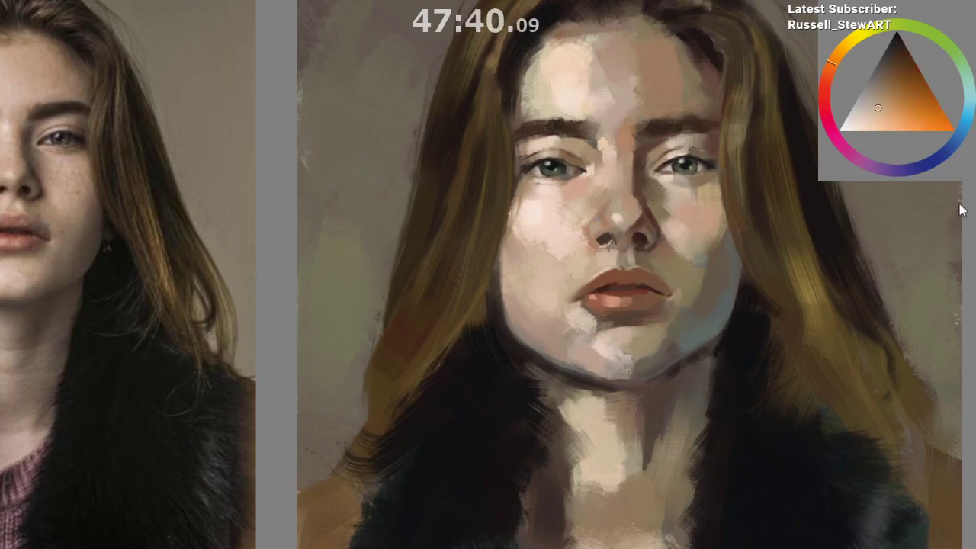
click(582, 233)
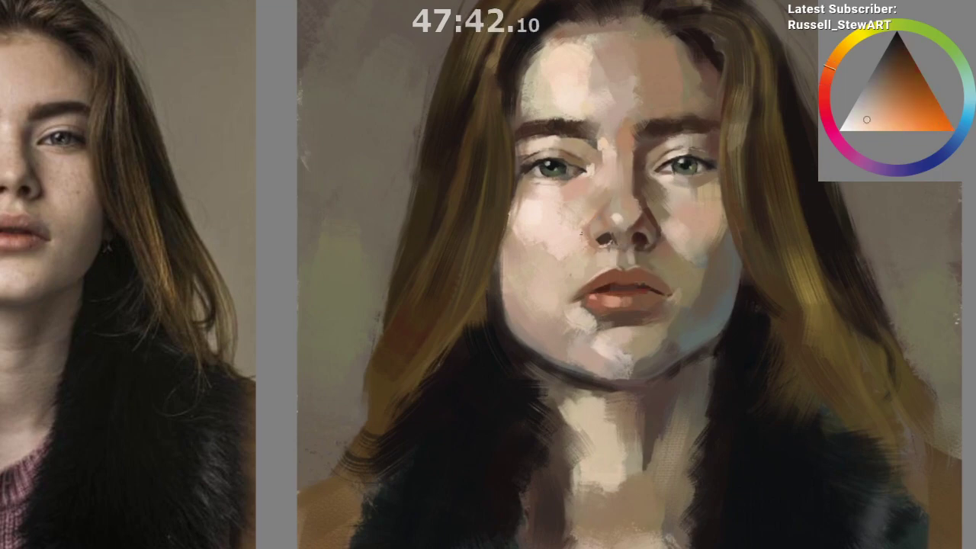
click(588, 207)
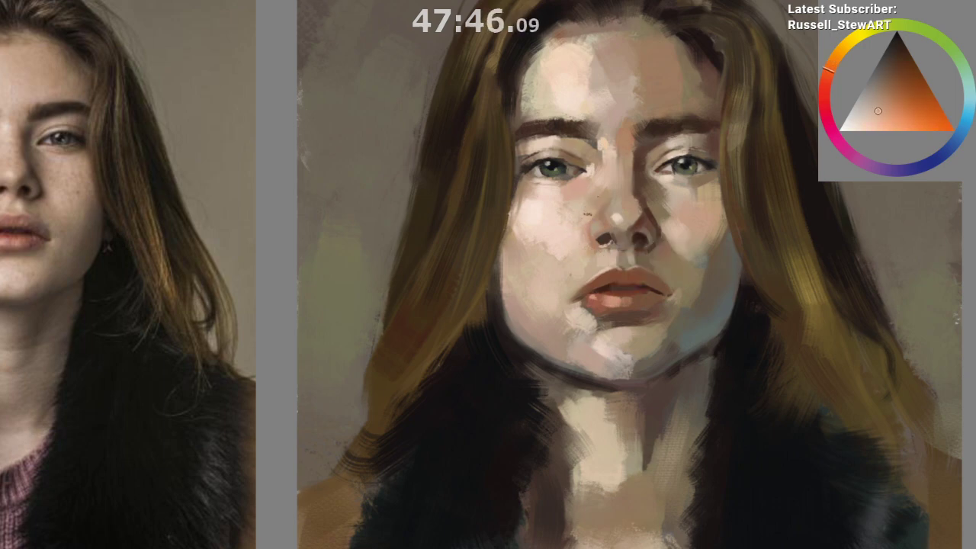
ctrl+click(589, 215)
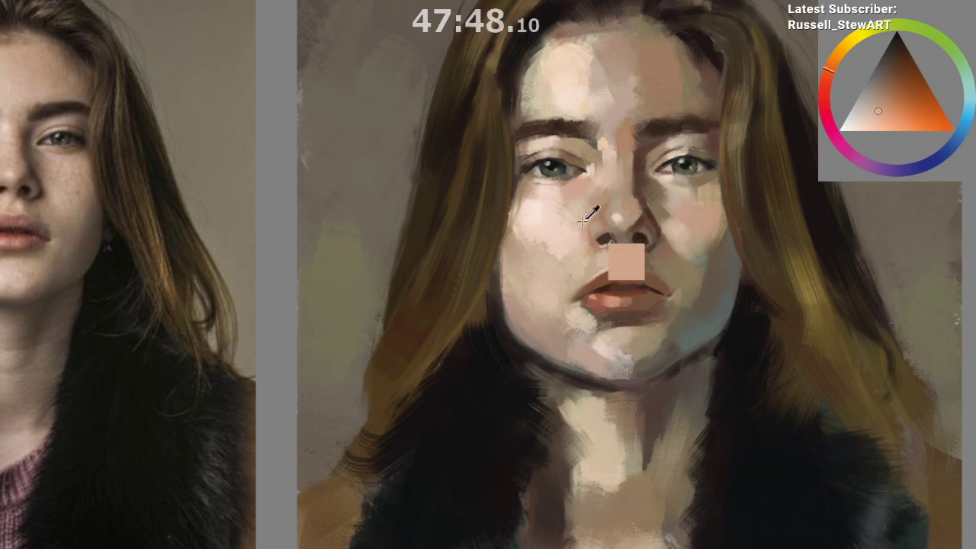
Step: Sample brown and reddish-brown tones around the nose and refine the edge of the nostril on the lit side
scroll(620, 399, down, 1)
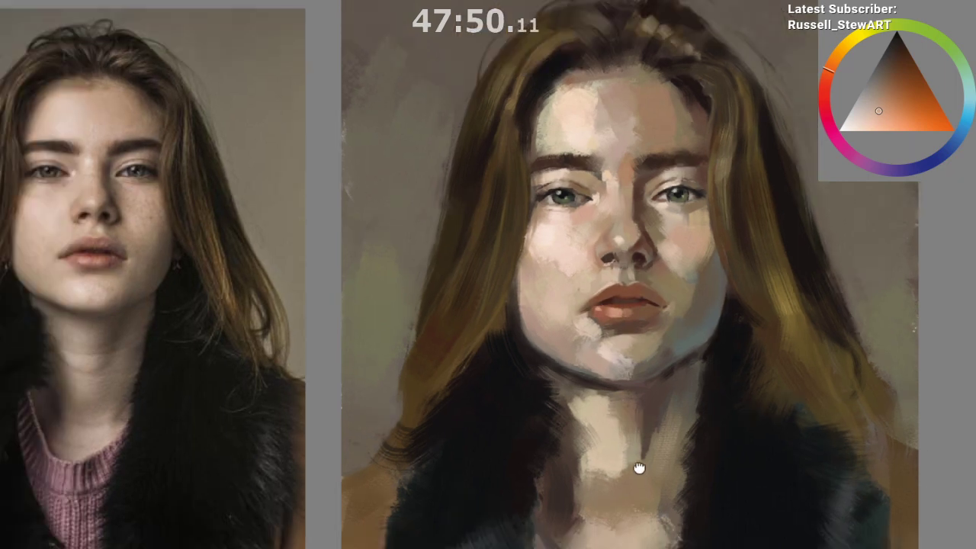
scroll(638, 468, up, 1)
scroll(638, 420, up, 1)
drag(638, 412, 649, 412)
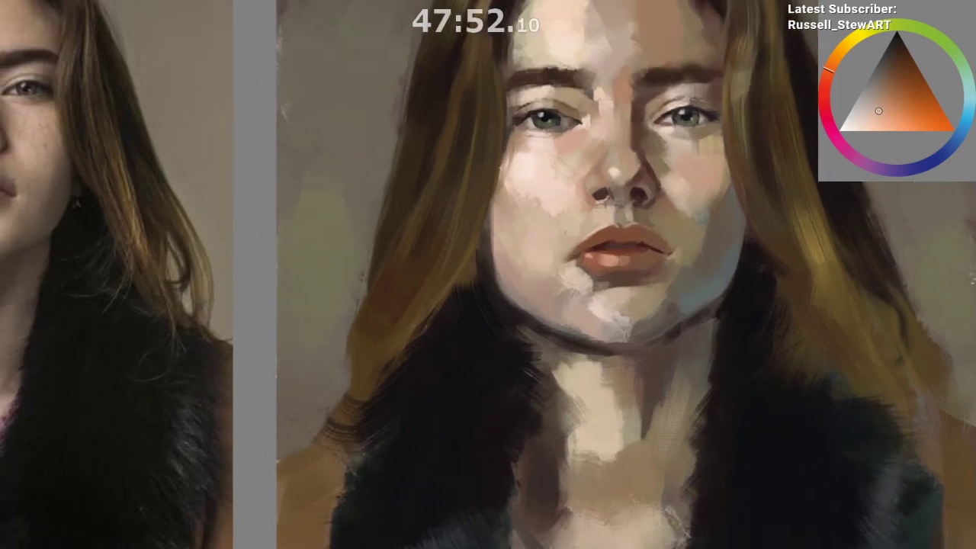
ctrl+click(594, 195)
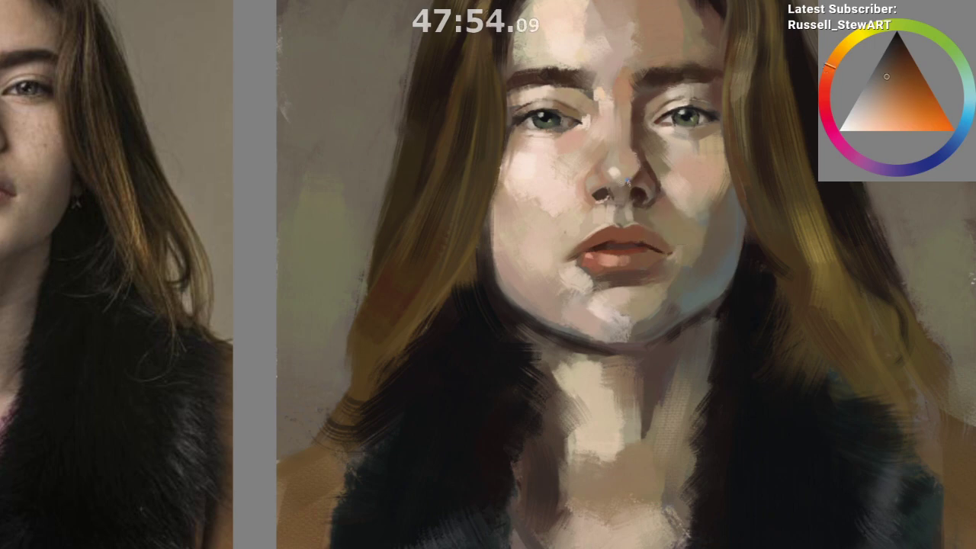
click(594, 197)
ctrl+click(597, 201)
click(595, 202)
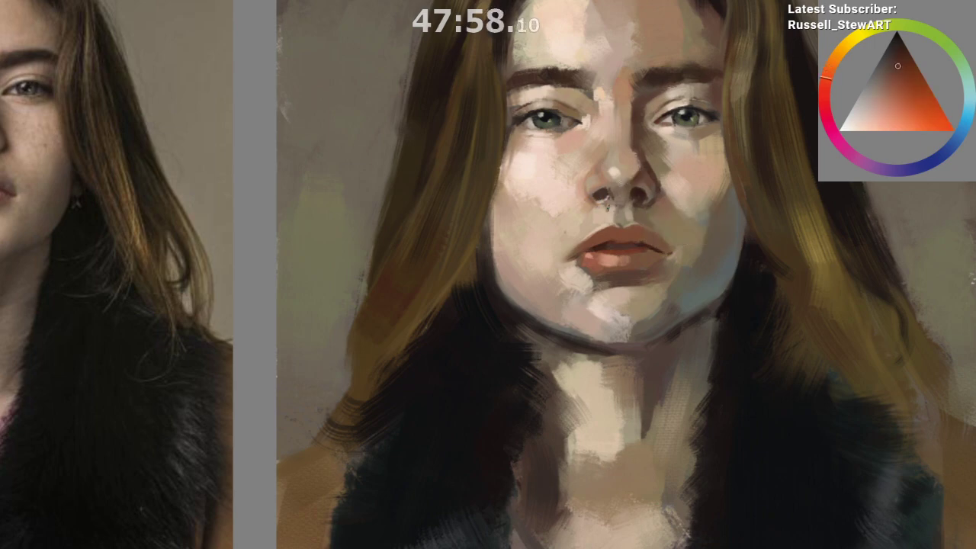
click(593, 200)
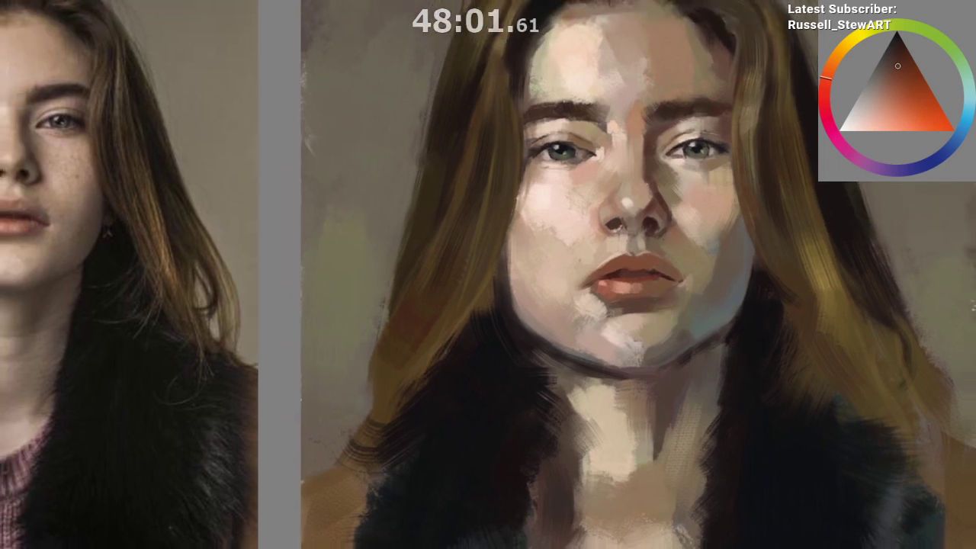
Step: Sample dark reds and browns around the shaded nostril and redefine its wing and lower edge
ctrl+click(674, 255)
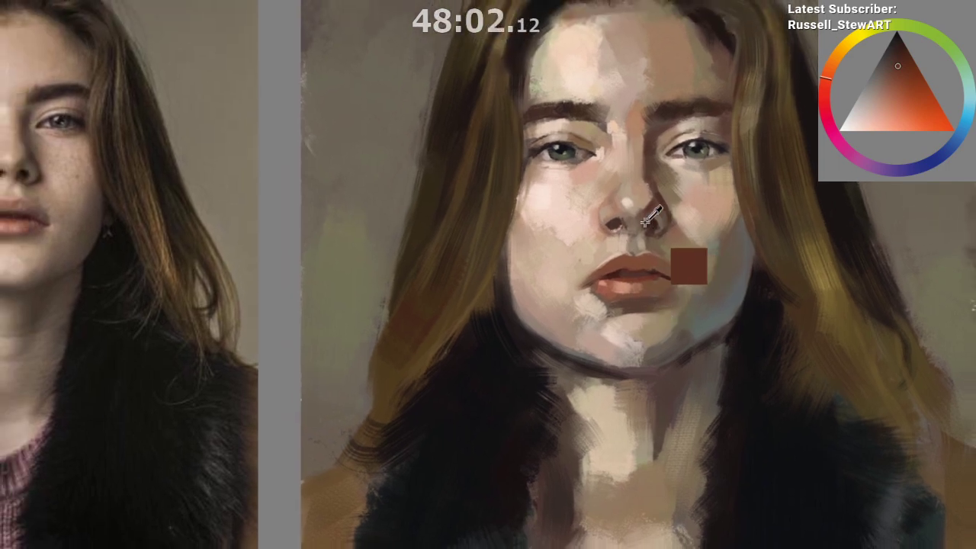
click(663, 226)
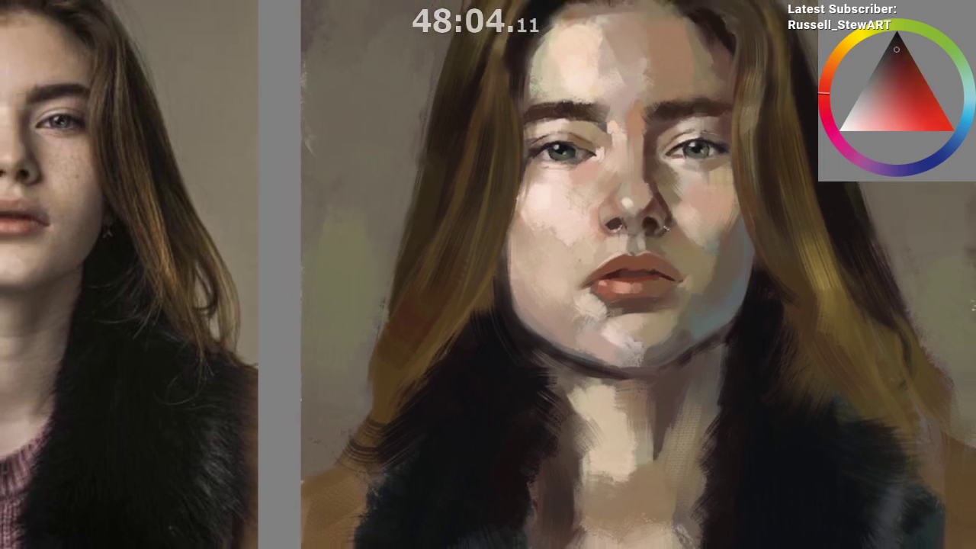
ctrl+click(666, 234)
click(667, 223)
ctrl+click(660, 237)
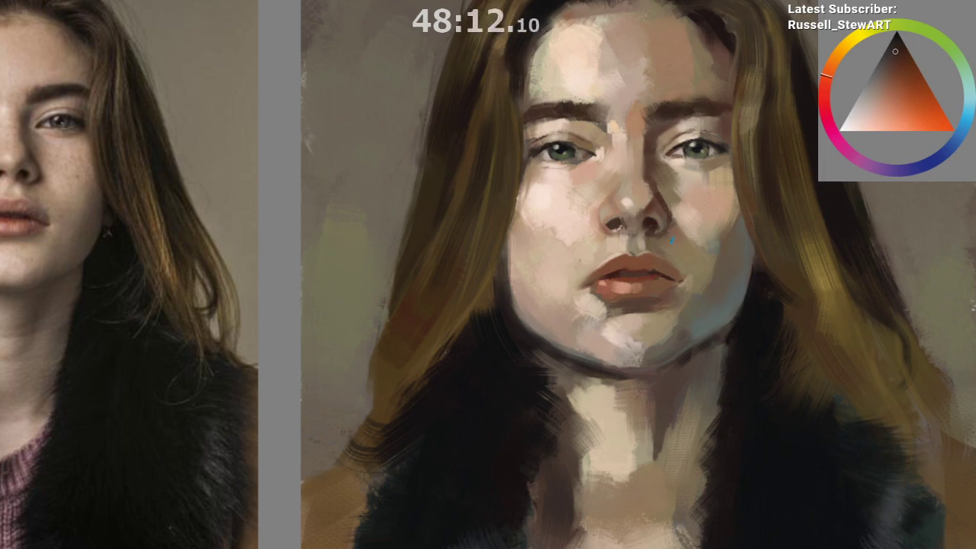
Step: Sample dark red-brown, olive and brown tones to rework the shadow where the shaded side of the nose meets the cheek
ctrl+drag(667, 221, 662, 186)
ctrl+click(663, 191)
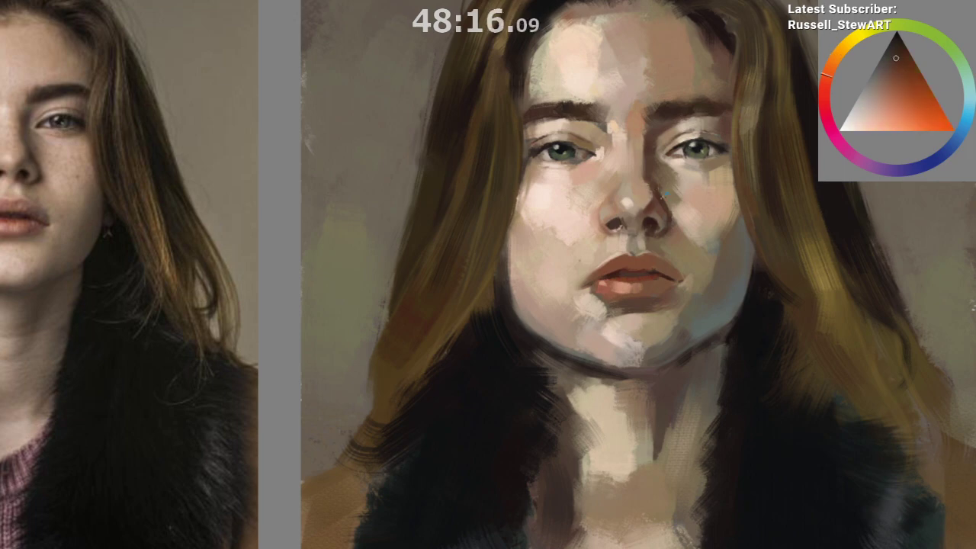
ctrl+click(666, 196)
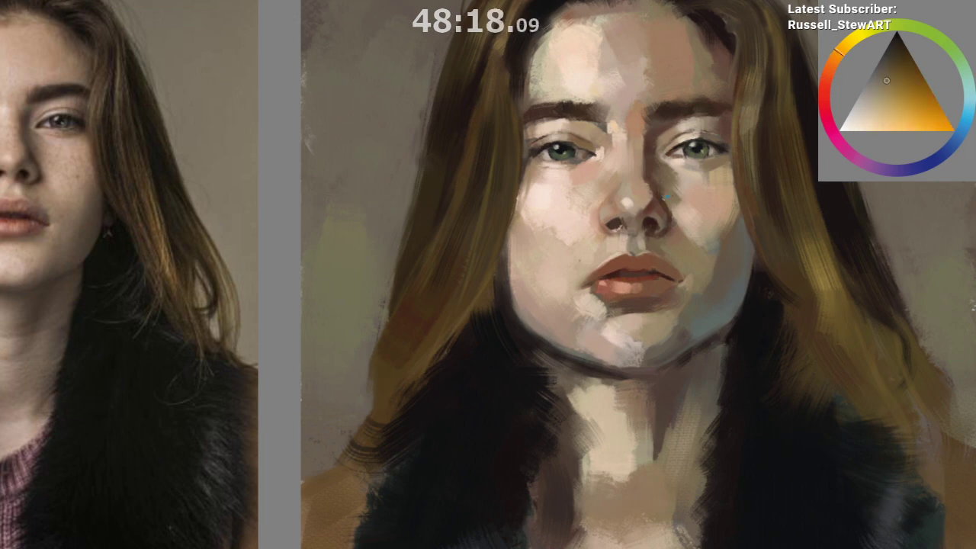
ctrl+click(660, 199)
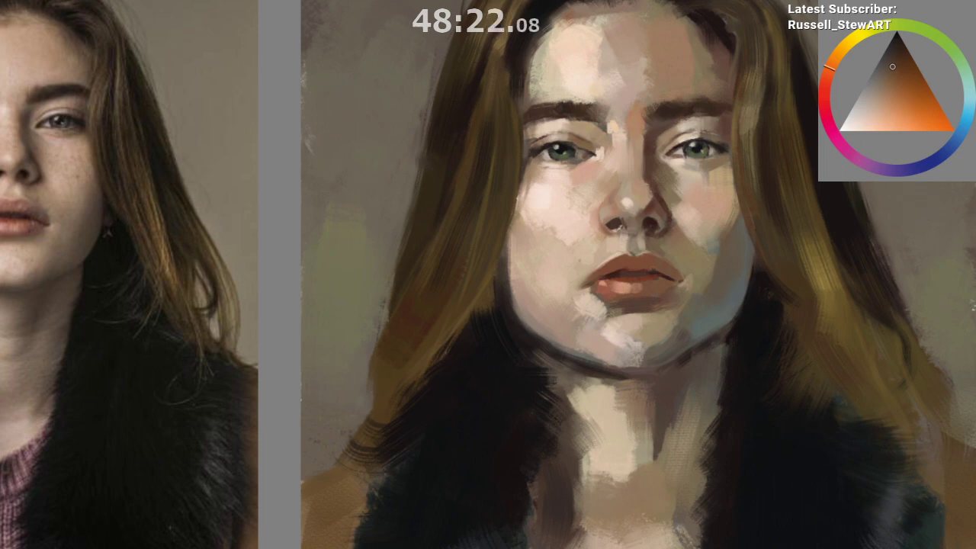
Step: Sample tan, brown and dark reddish-brown tones and refine the shadow running down the shaded side of the nose
ctrl+click(691, 202)
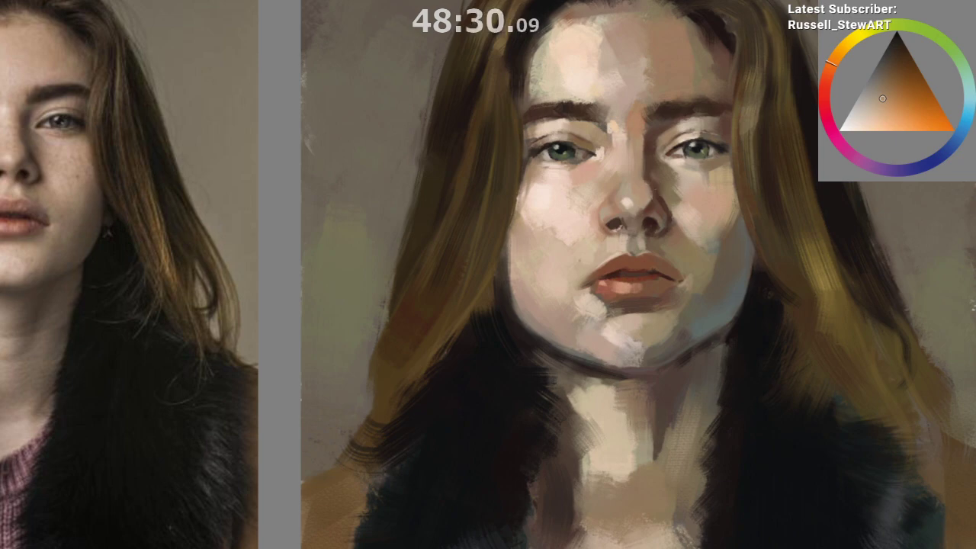
ctrl+click(653, 184)
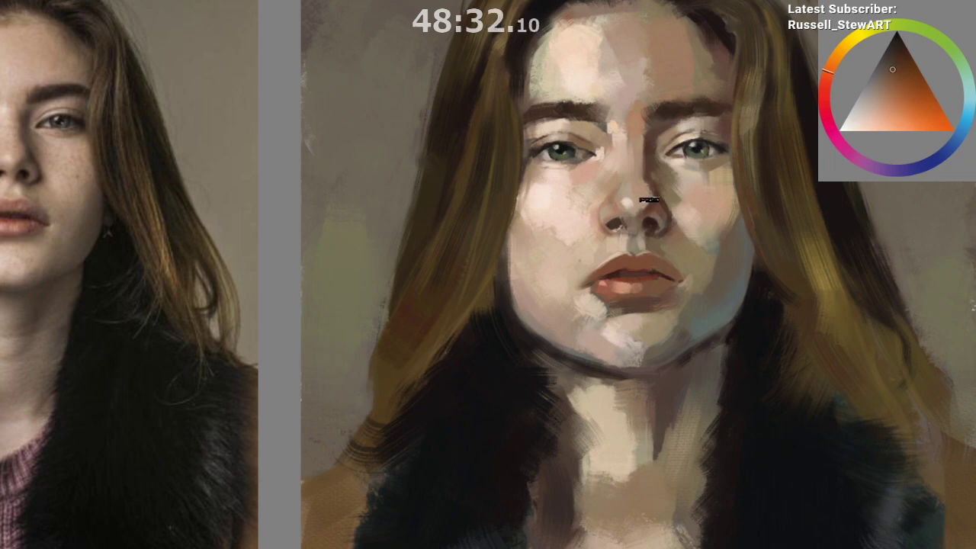
ctrl+click(646, 173)
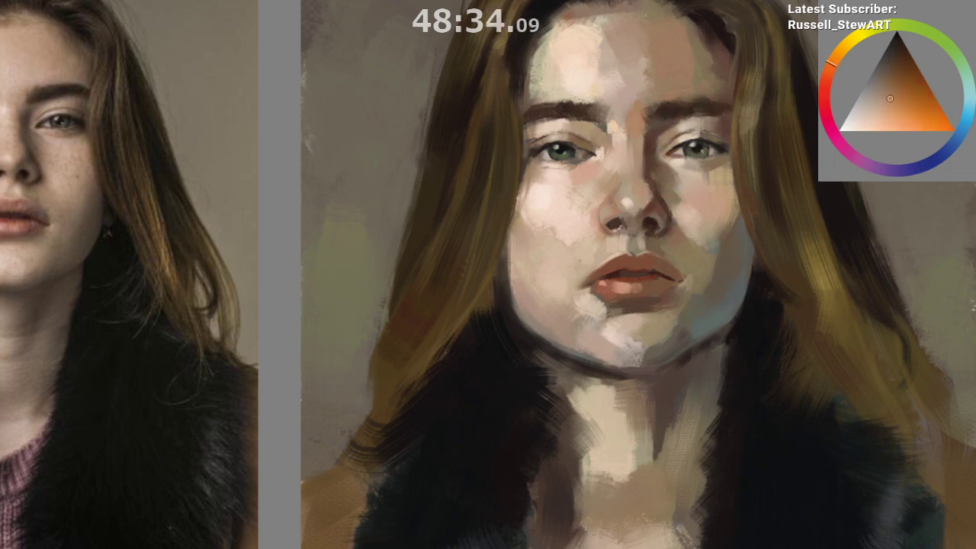
ctrl+click(646, 200)
ctrl+click(654, 194)
ctrl+click(647, 183)
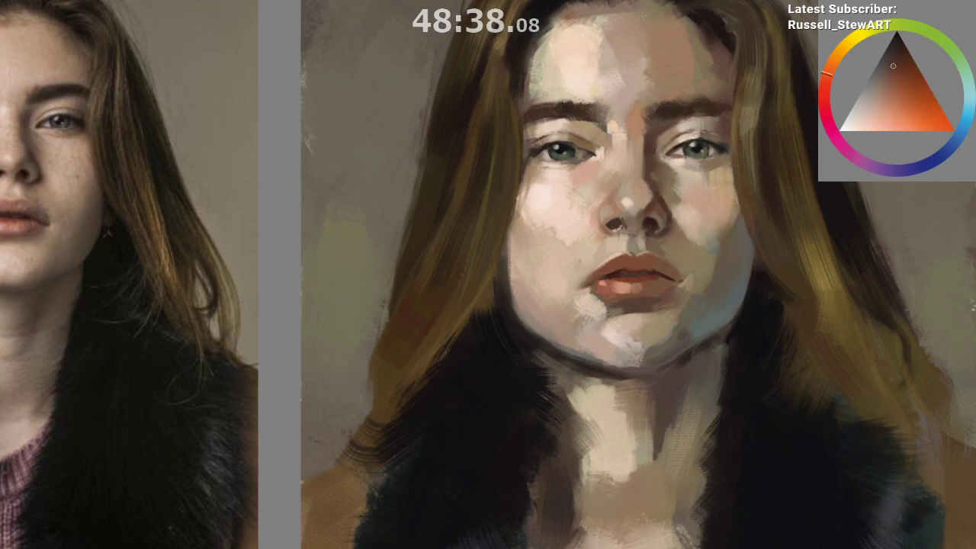
ctrl+click(653, 185)
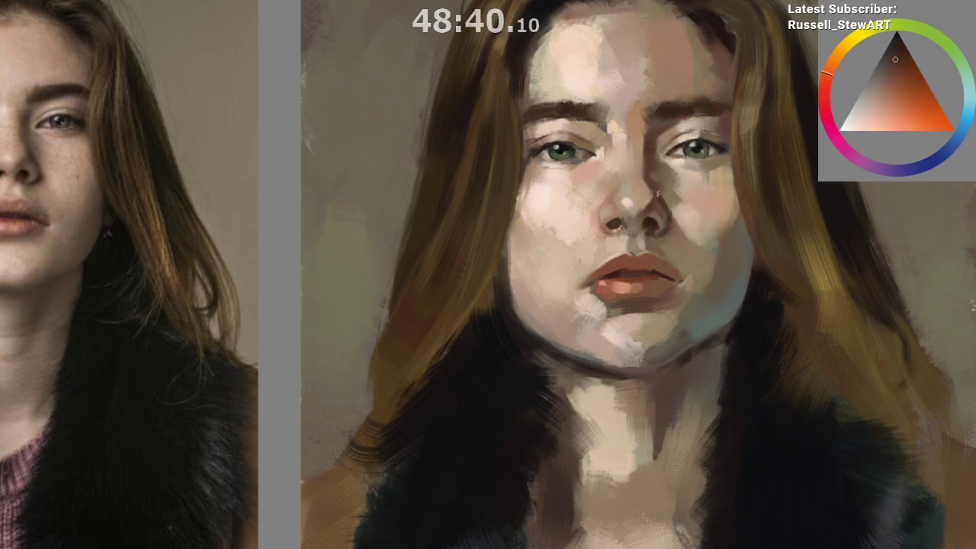
click(904, 47)
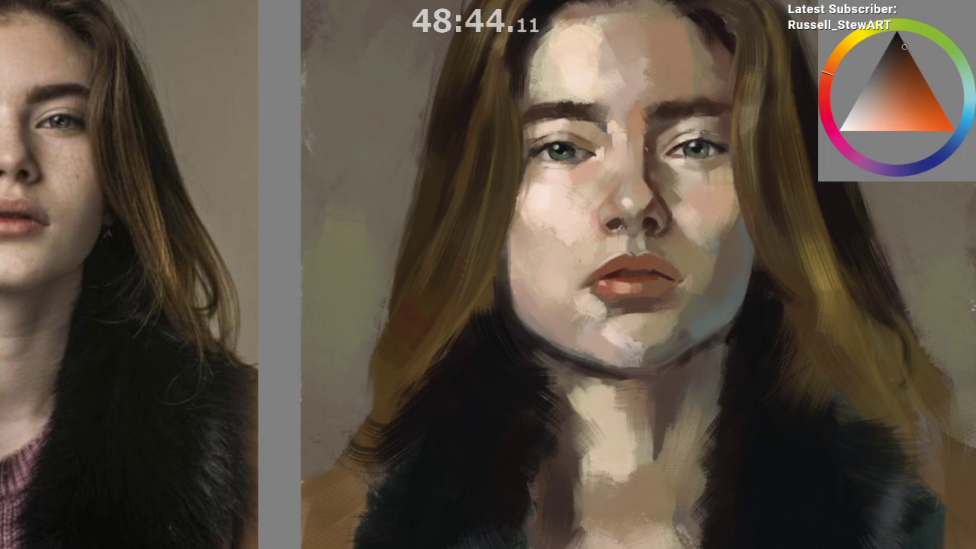
Step: Check the portrait in a mirrored view, restore it, and soften the shadow edge at the nose tip with a sampled tan tone
key(m)
drag(474, 289, 507, 407)
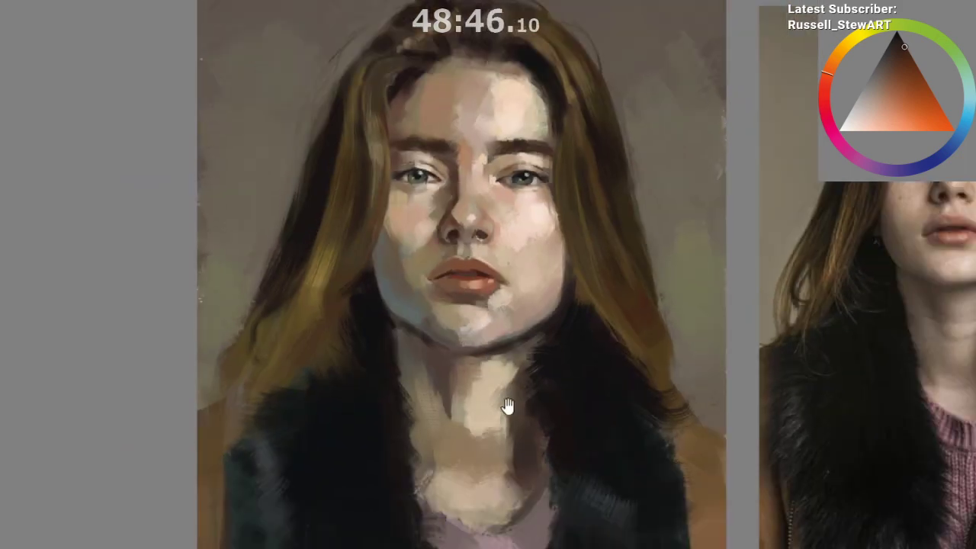
mouse_move(535, 469)
mouse_down()
mouse_move(521, 459)
mouse_move(407, 477)
mouse_move(408, 528)
mouse_move(372, 535)
mouse_up()
key(m)
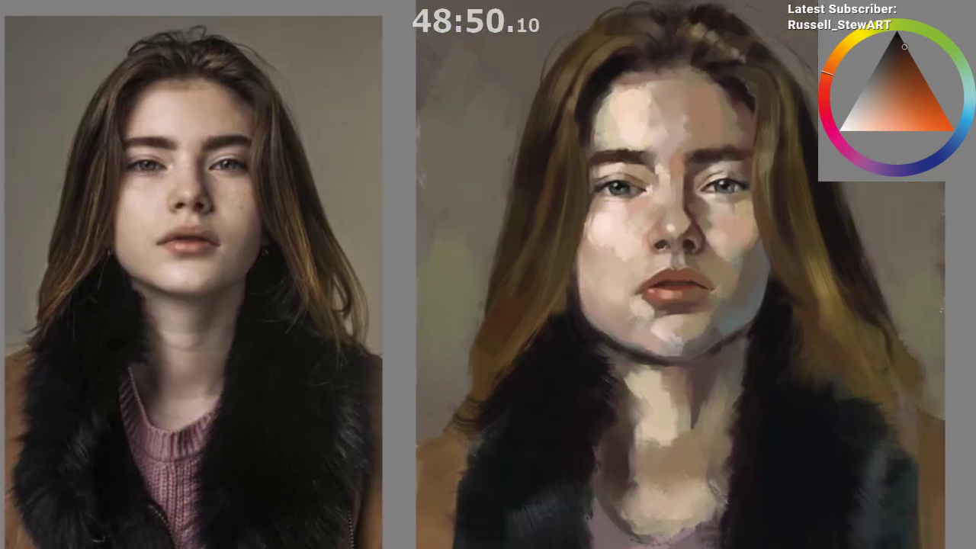
drag(680, 327, 696, 305)
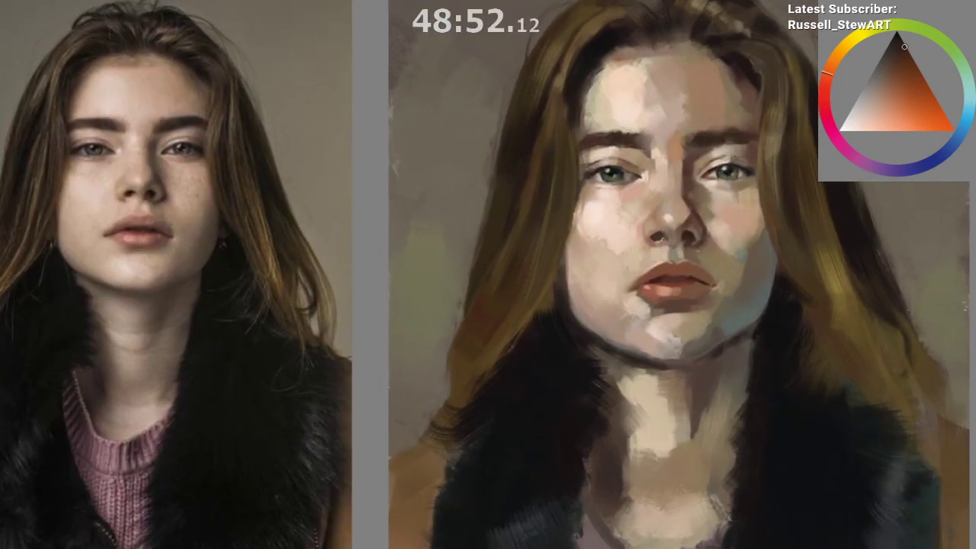
ctrl+click(678, 204)
drag(679, 207, 689, 206)
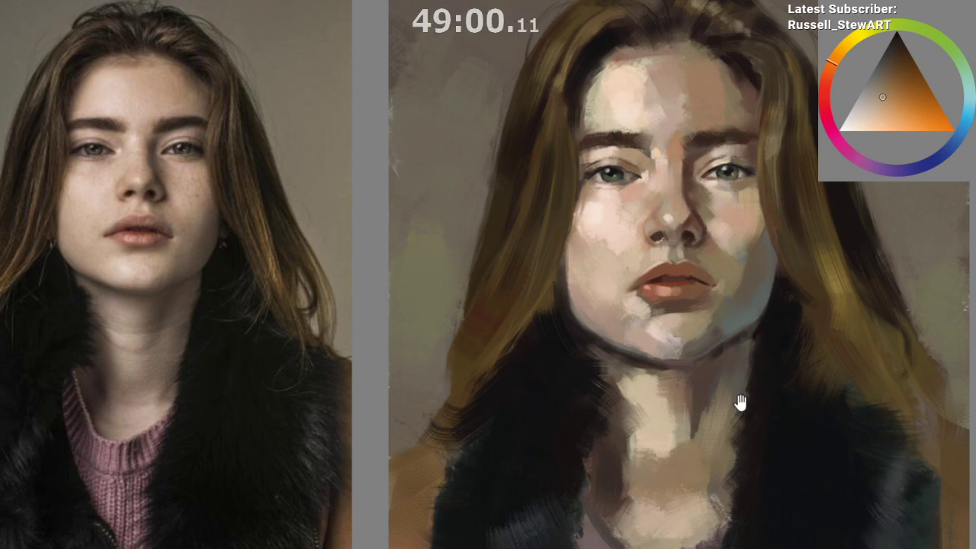
Step: Sample dark teal-grey and brown tones to touch up the inner end of the eyebrow on the shaded side
drag(720, 447, 706, 457)
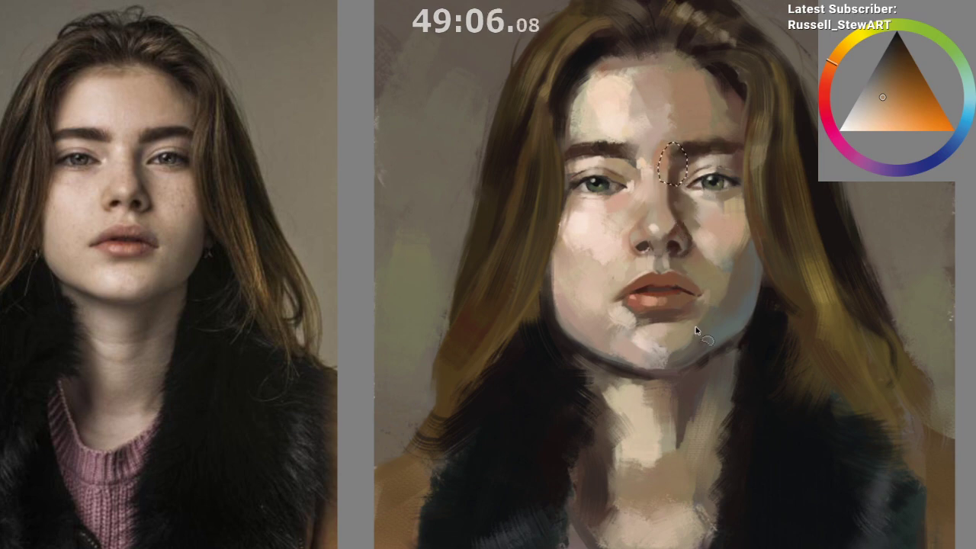
ctrl+click(716, 339)
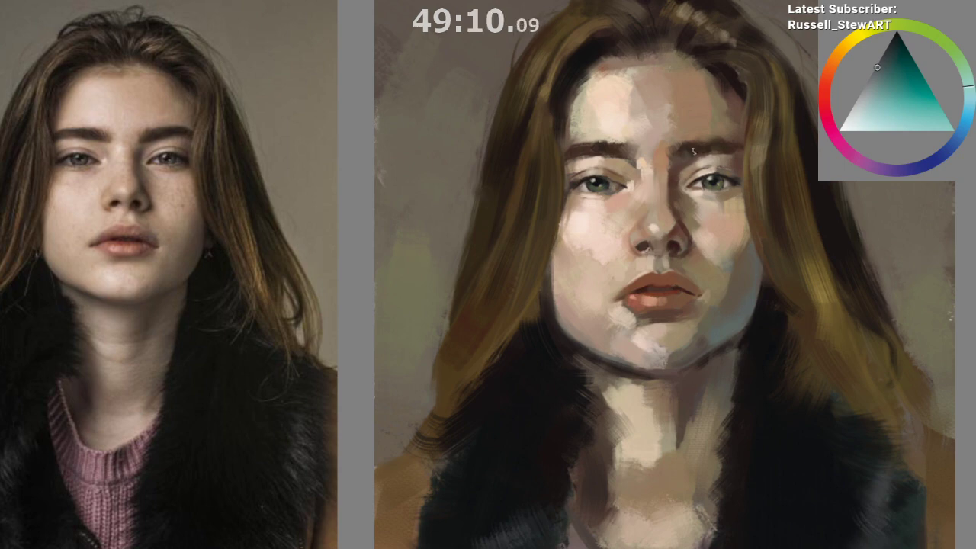
ctrl+click(684, 154)
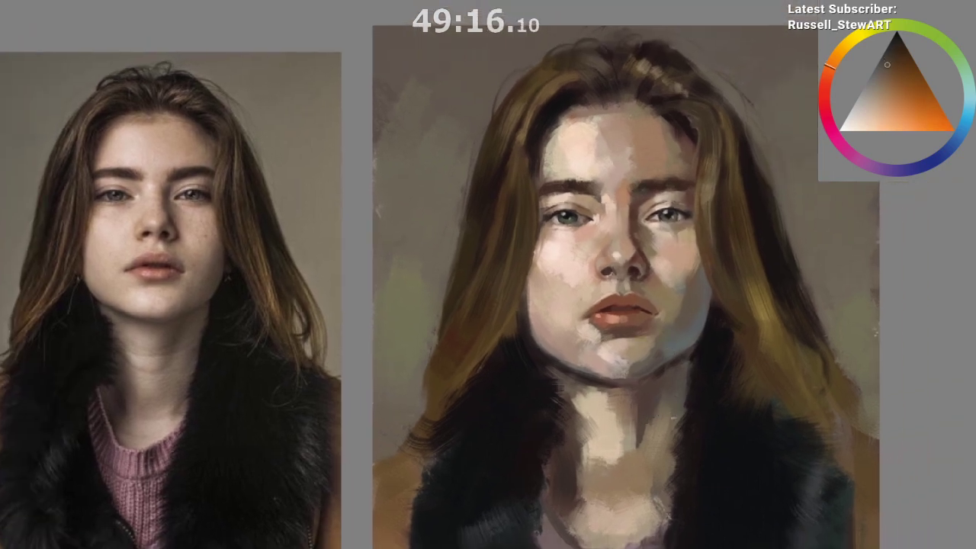
click(664, 415)
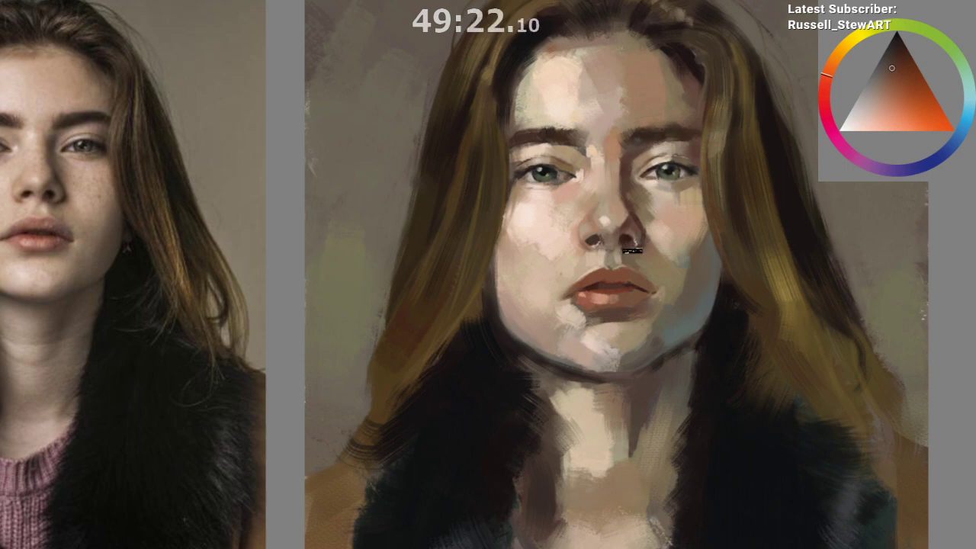
Step: Sample reddish-brown and olive-brown tones and clean up the shadow beneath the shaded nostril
ctrl+click(634, 237)
drag(639, 242, 626, 252)
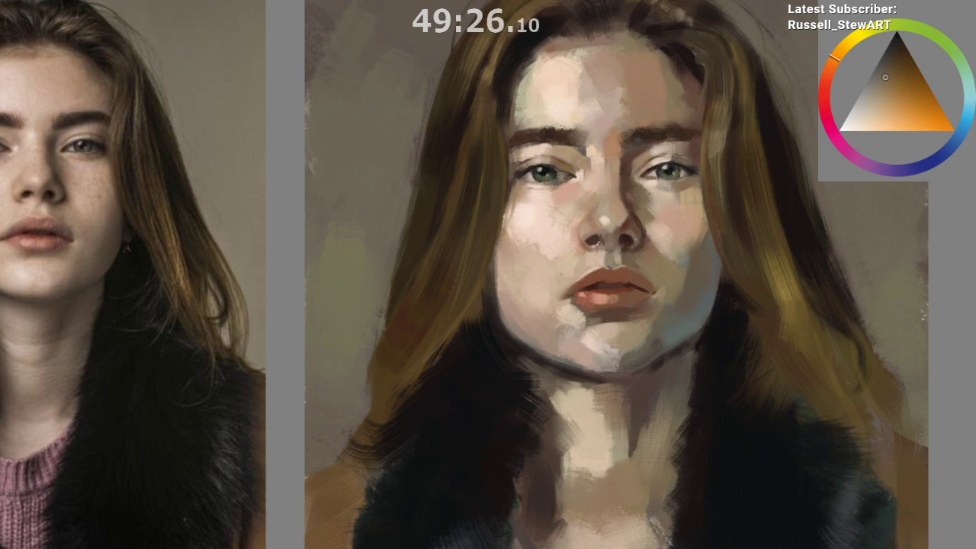
ctrl+click(626, 256)
ctrl+click(627, 256)
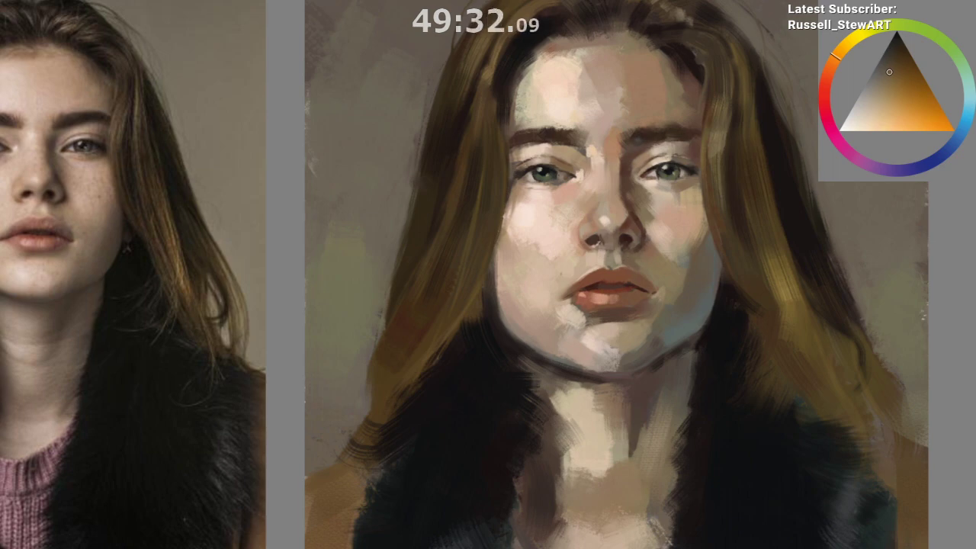
Step: Sample the upper lip's colour, pick a reddish-orange variation and rework the lit side of the upper lip
drag(619, 296, 637, 457)
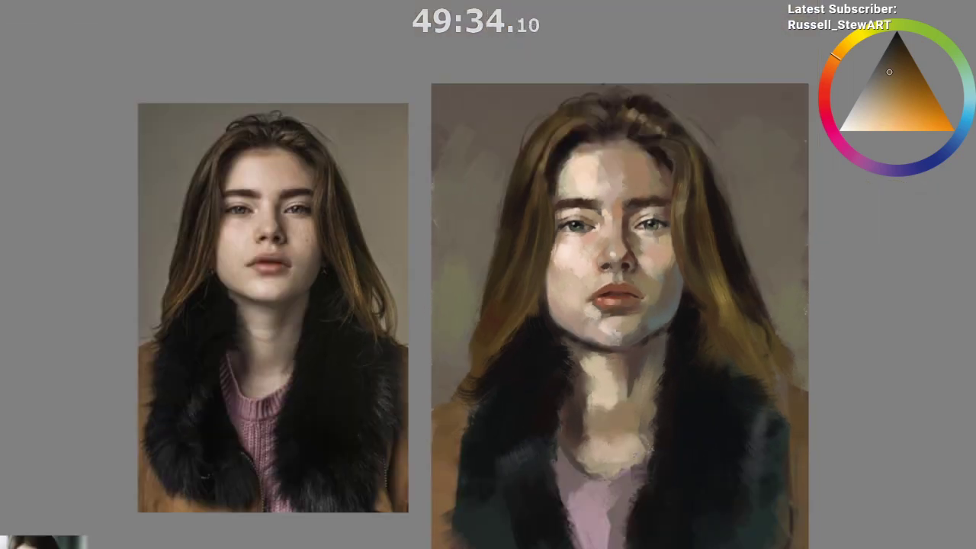
mouse_move(595, 389)
mouse_down()
mouse_move(618, 374)
mouse_move(630, 380)
mouse_up()
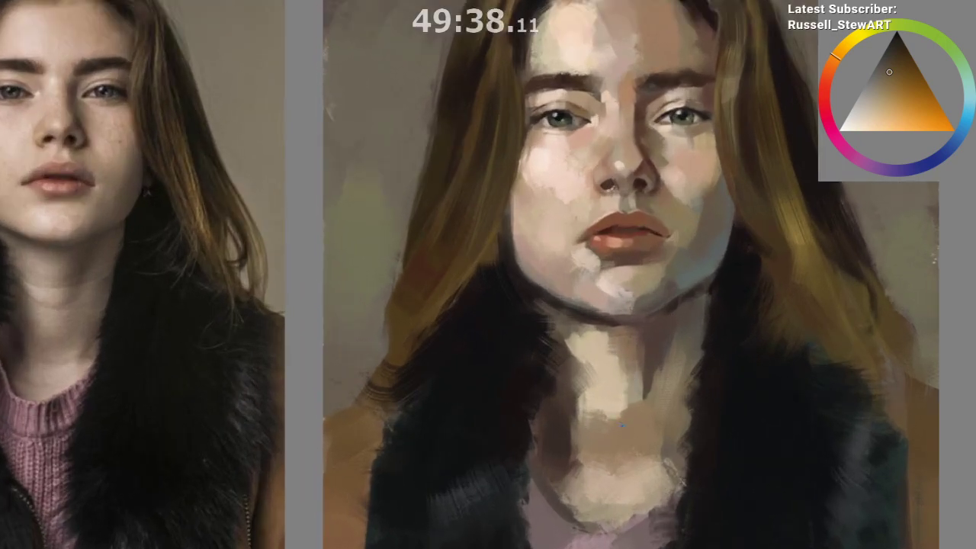
ctrl+click(629, 214)
click(897, 80)
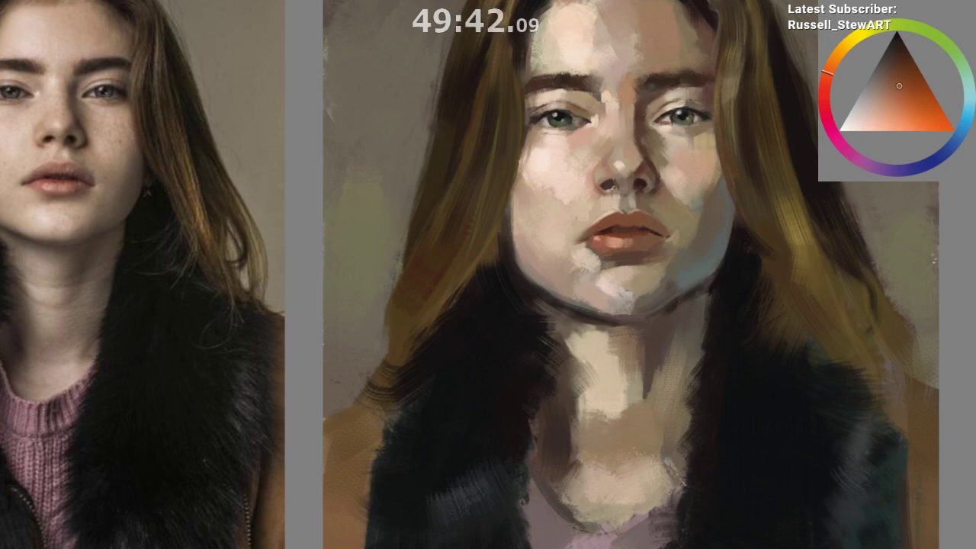
click(647, 238)
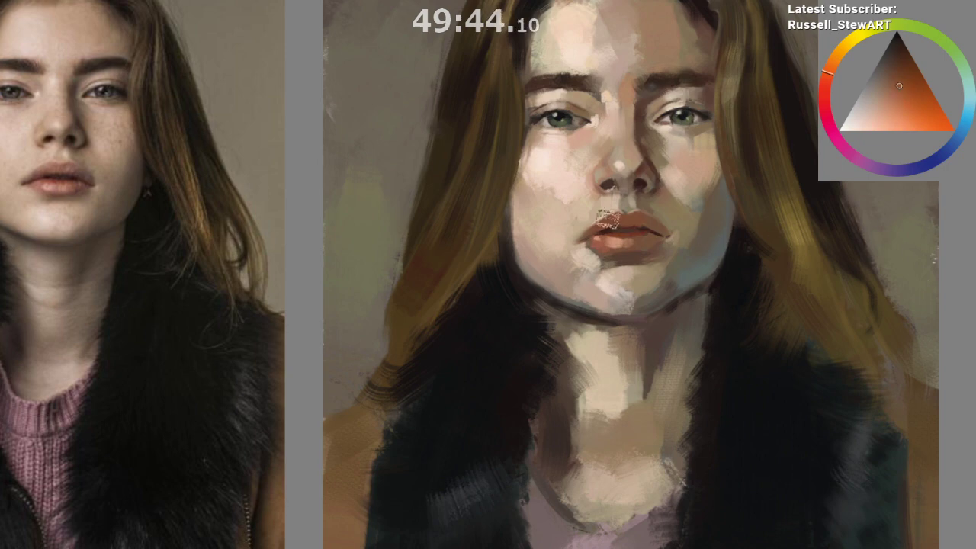
mouse_move(602, 224)
mouse_down()
mouse_move(626, 223)
mouse_move(599, 244)
mouse_up()
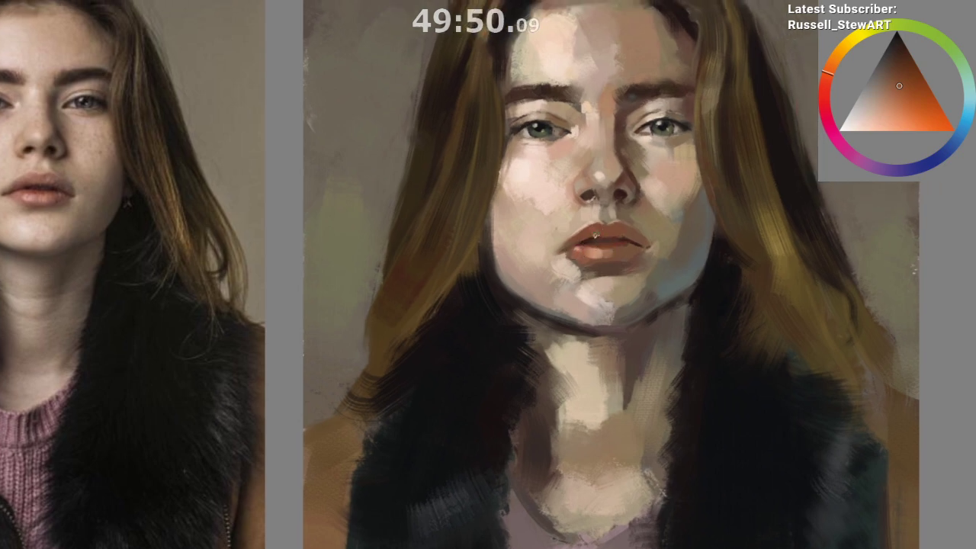
Step: Sample orange-brown tones from the upper lip and refine the lip's peak and the edge above the mouth opening
click(893, 92)
ctrl+click(594, 231)
ctrl+click(602, 225)
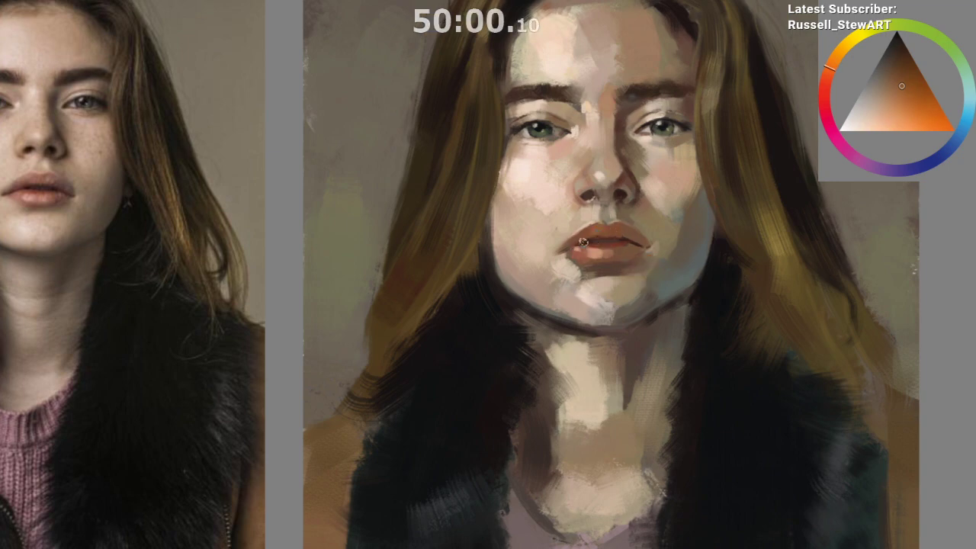
alt+click(601, 230)
Step: Shift the sampled lip colour to a muted red and adjust the upper lip's contour on the shaded side
drag(593, 295, 593, 343)
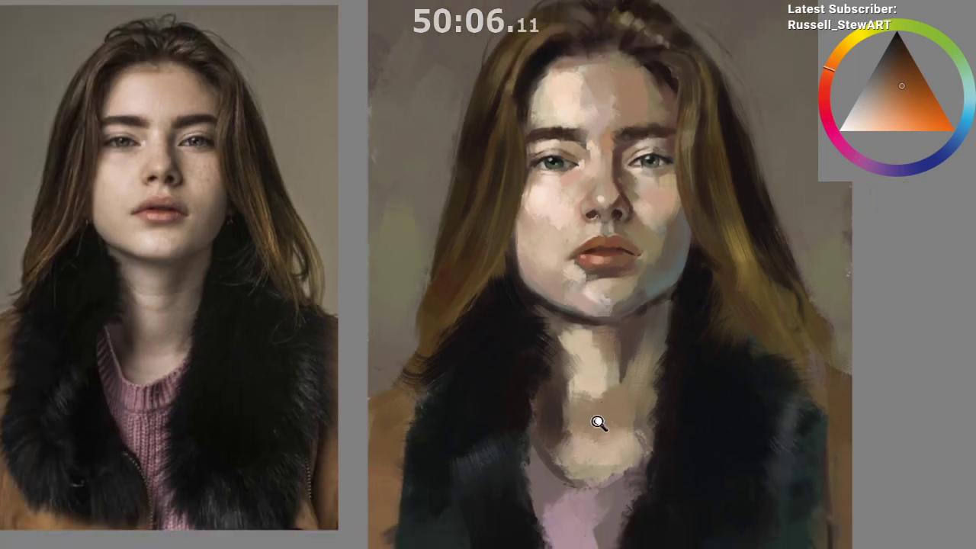
drag(601, 420, 601, 451)
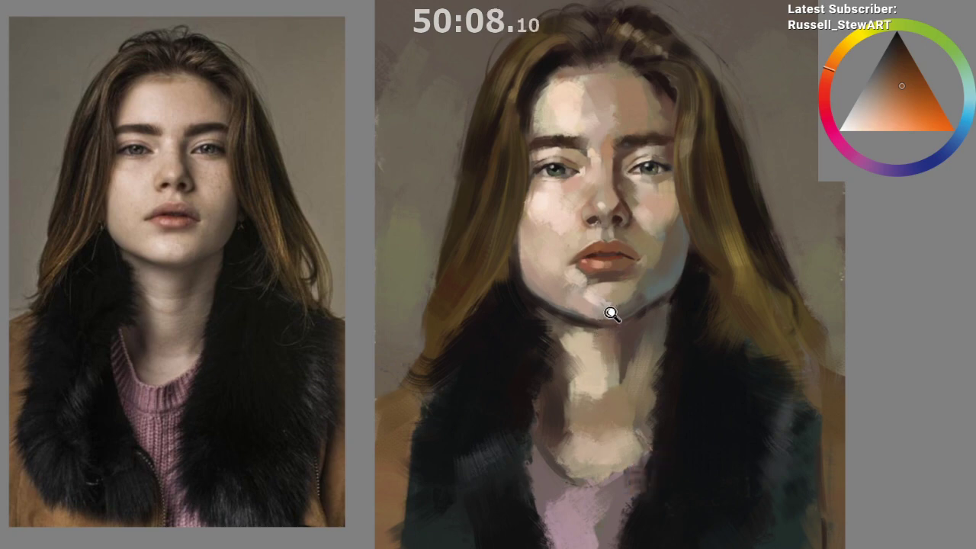
drag(613, 316, 636, 299)
drag(826, 75, 827, 84)
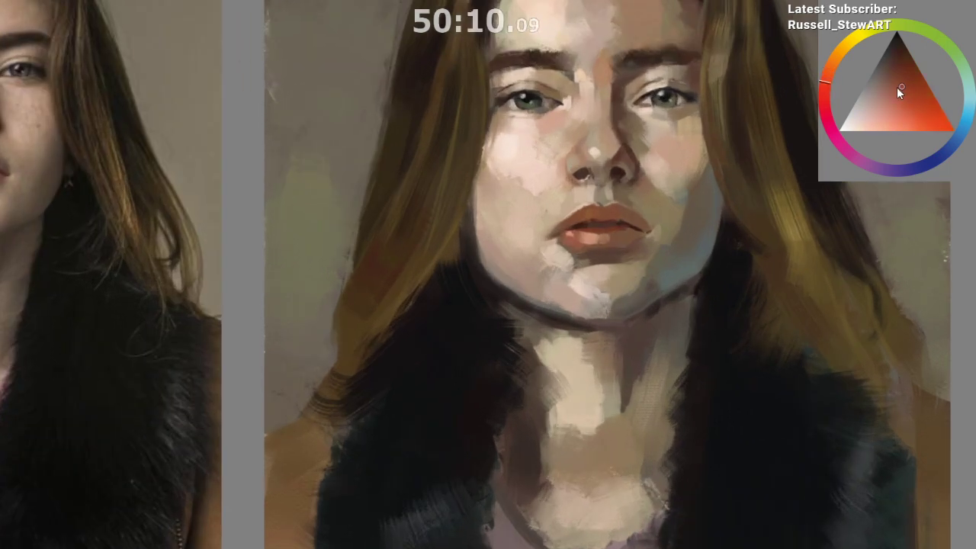
alt+click(609, 214)
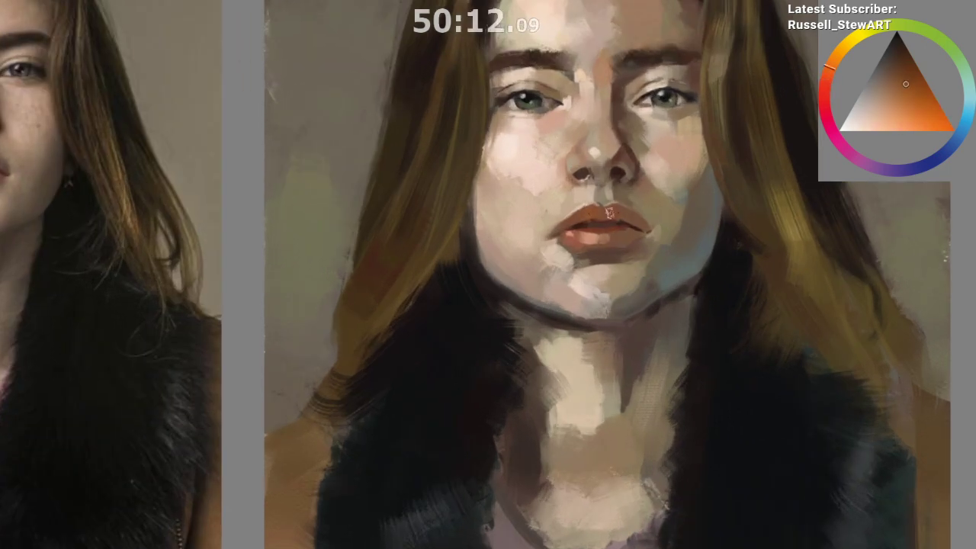
click(890, 96)
click(824, 80)
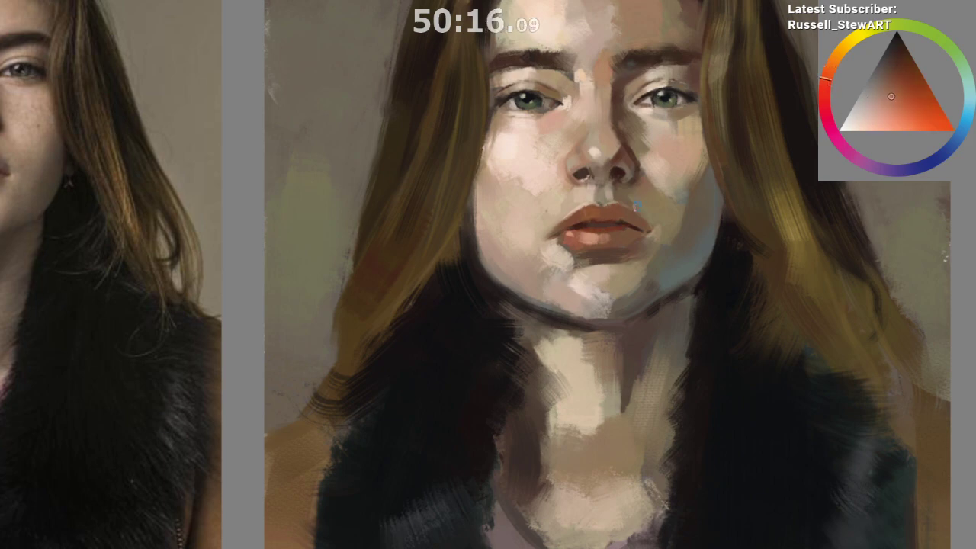
Step: Sample saturated red tones from the upper lip and repaint its centre and shaded half
ctrl+click(605, 212)
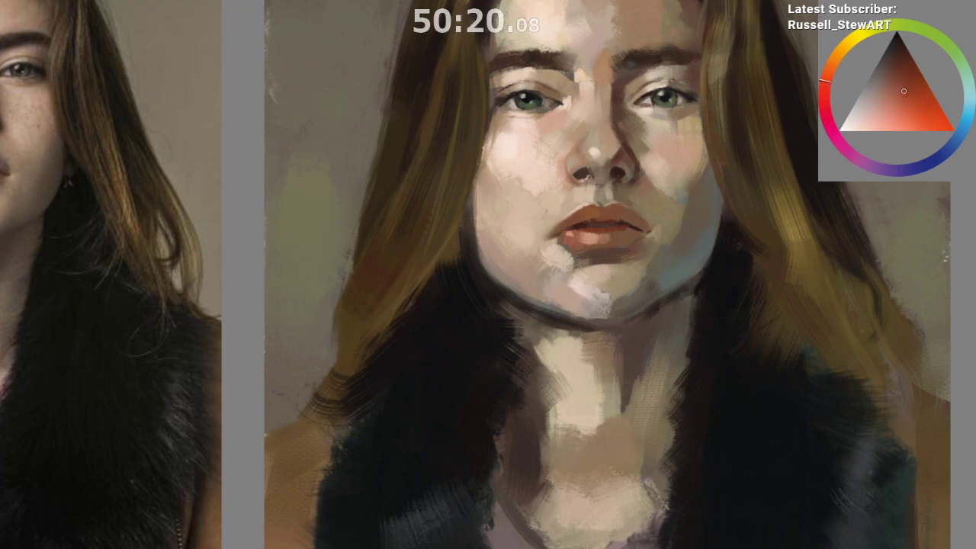
drag(591, 211, 593, 222)
drag(682, 276, 737, 255)
ctrl+click(660, 188)
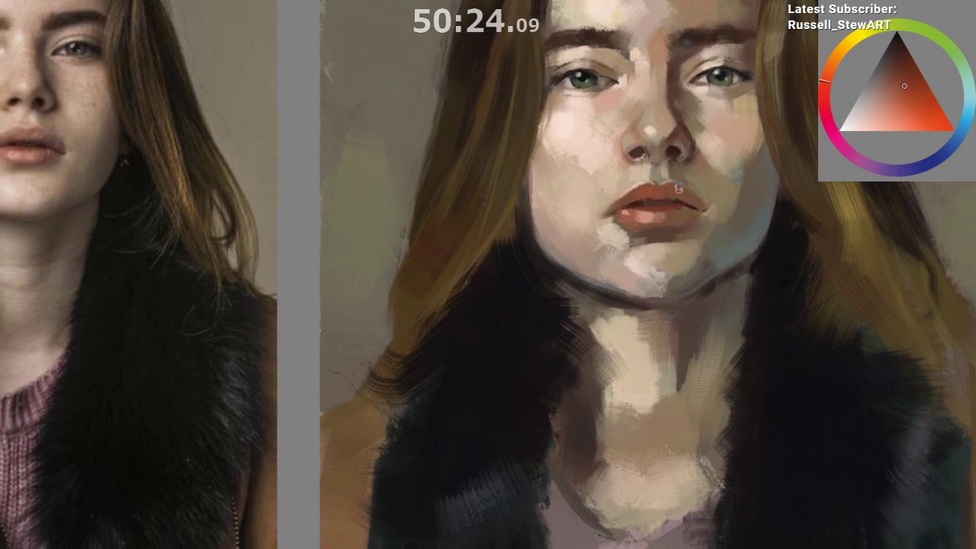
Step: Sample deep red and dark brown tones to redefine the dark line between the lips
drag(682, 292, 685, 349)
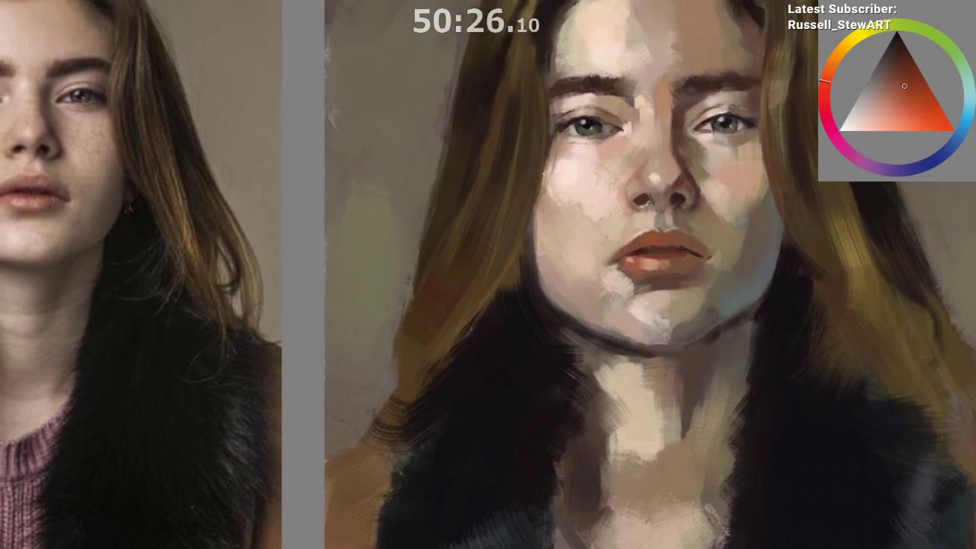
ctrl+click(646, 250)
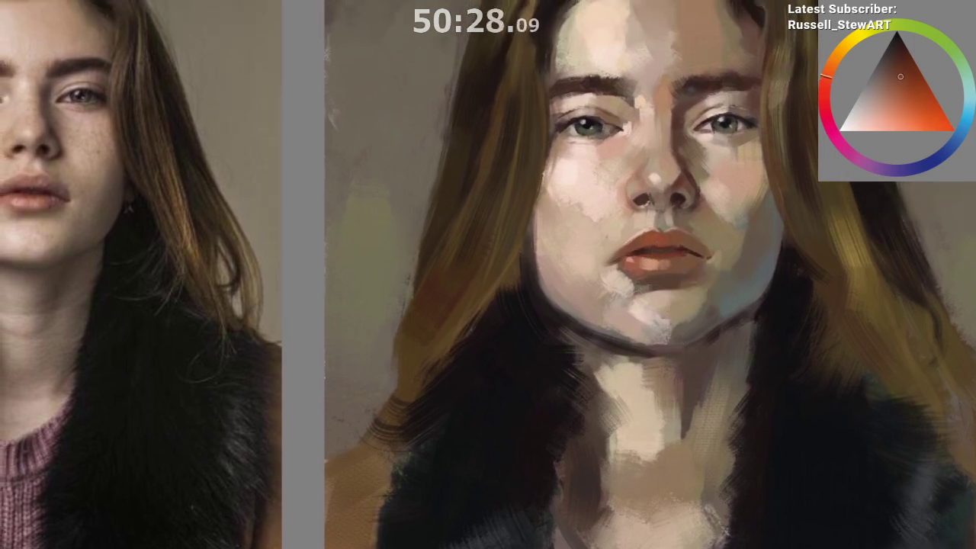
ctrl+click(669, 248)
ctrl+click(637, 252)
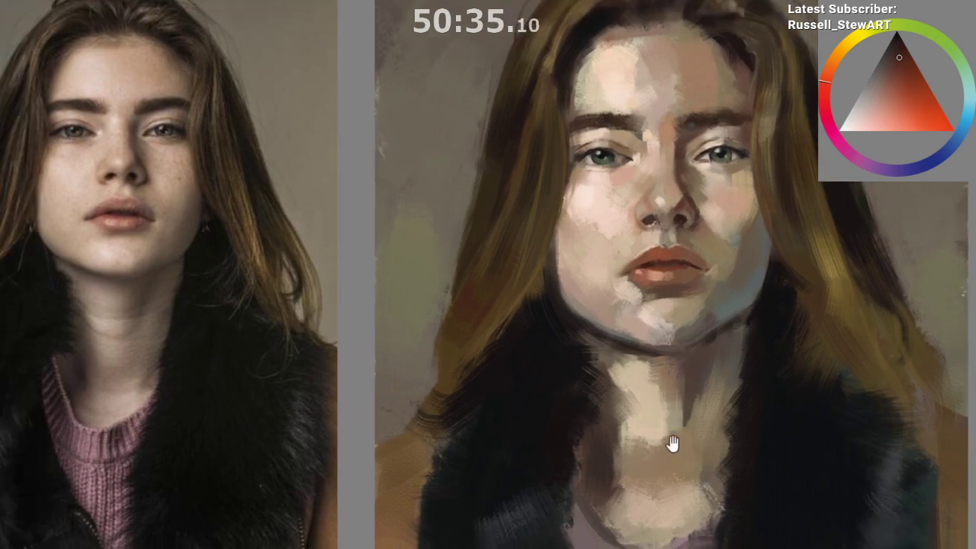
Step: Sample dark brown and muted red tones from the mouth and touch up the lower lip's lit side
drag(672, 443, 598, 473)
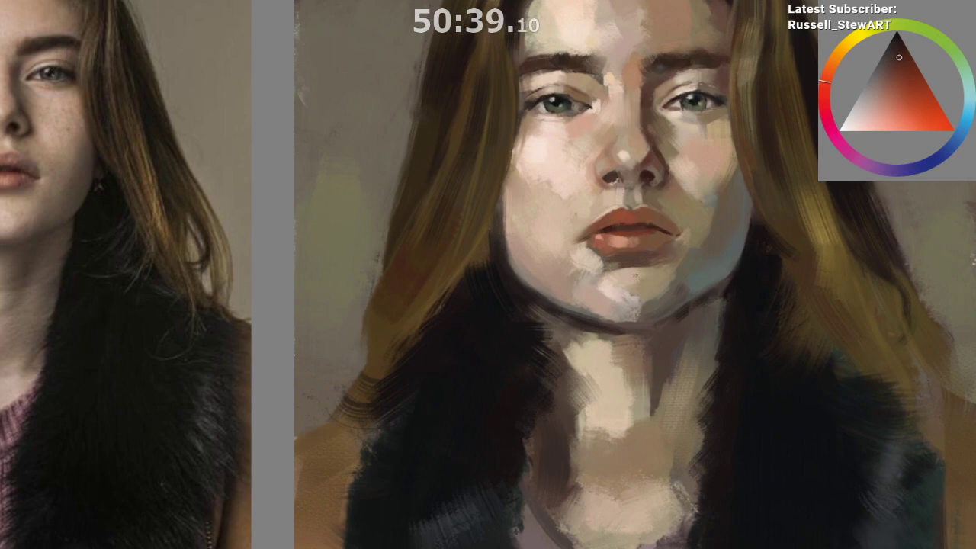
ctrl+click(619, 227)
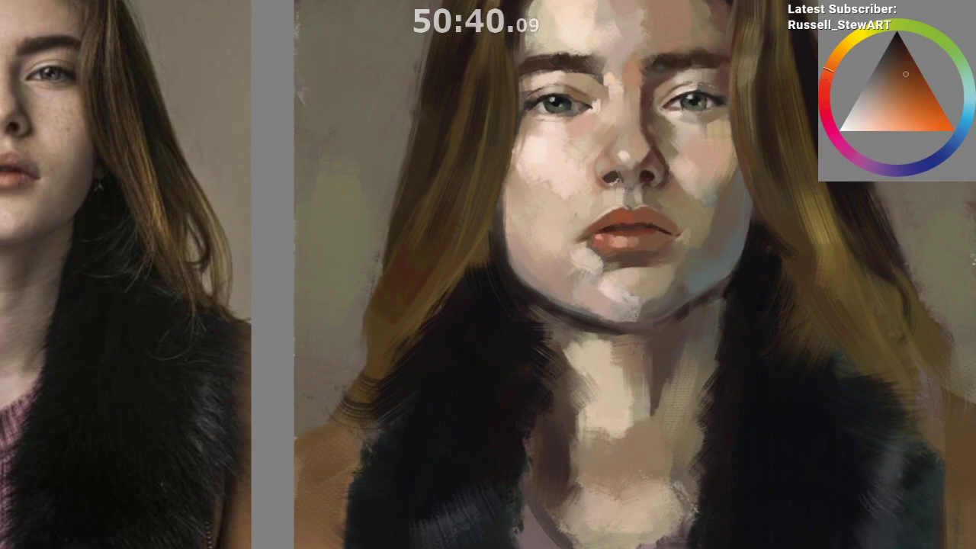
click(614, 243)
ctrl+click(621, 238)
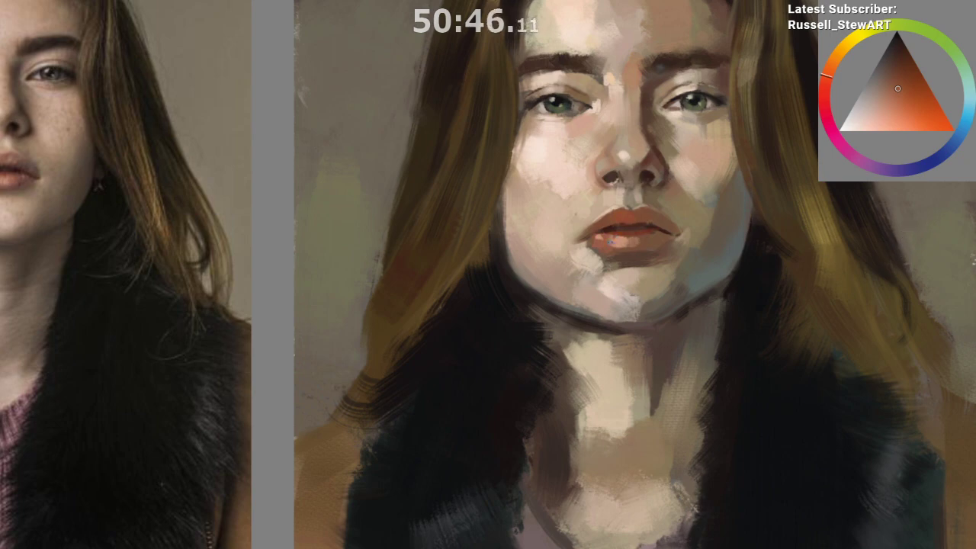
Step: Sample pale and mid skin tones from the chin and jaw and repaint the skin under the lower lip's lit corner
ctrl+click(642, 300)
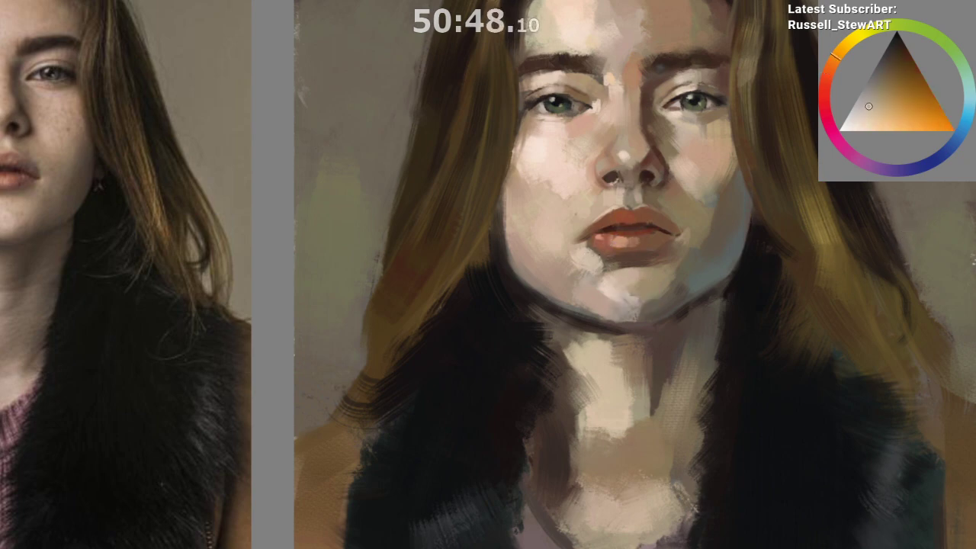
ctrl+click(647, 325)
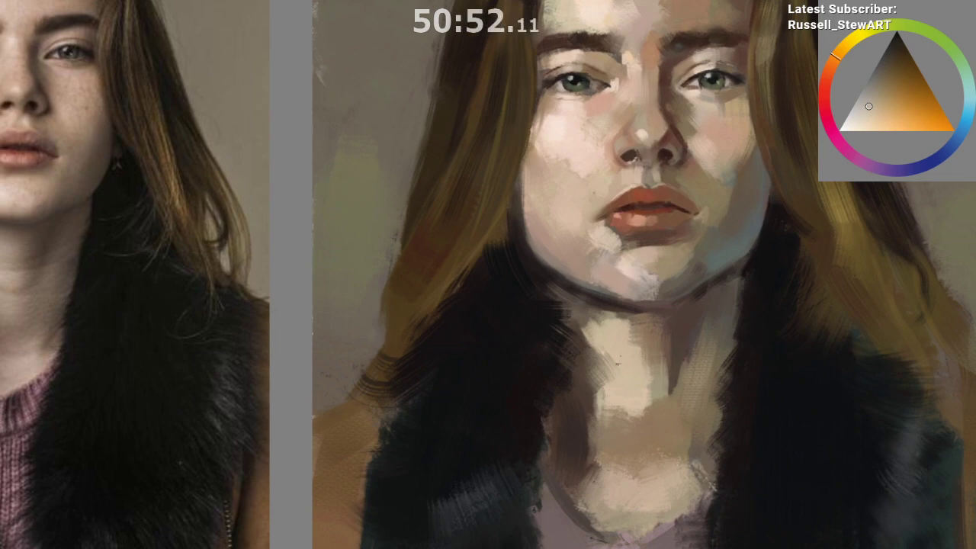
ctrl+click(631, 221)
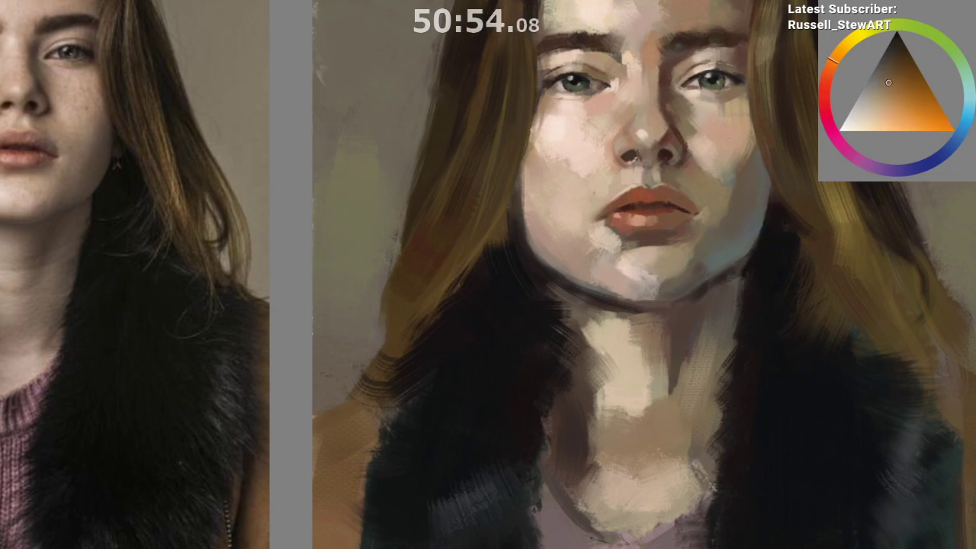
ctrl+click(628, 247)
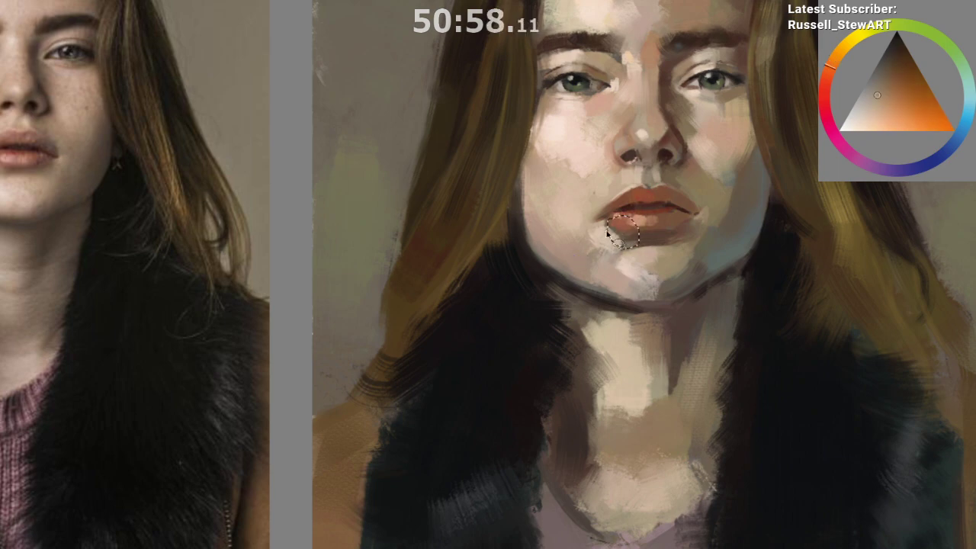
ctrl+click(554, 269)
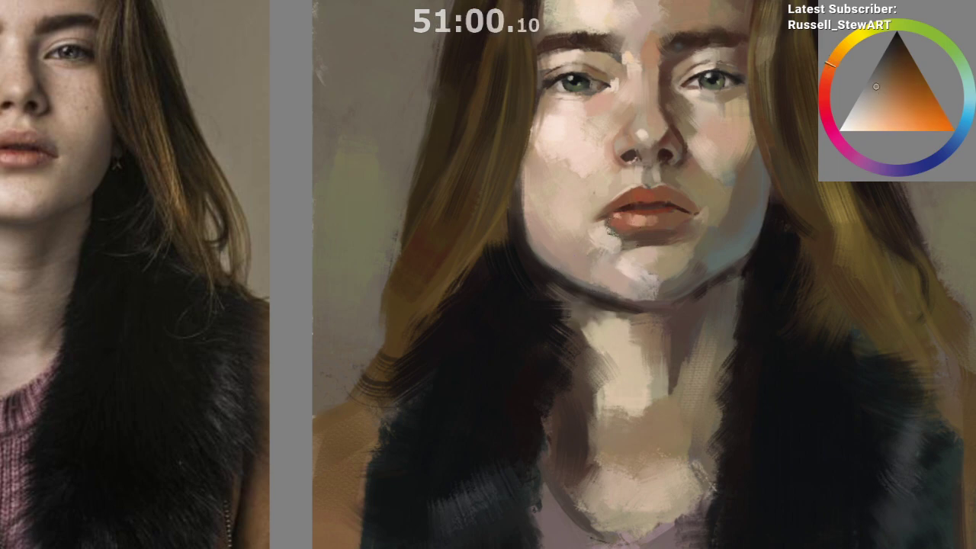
drag(625, 246, 630, 244)
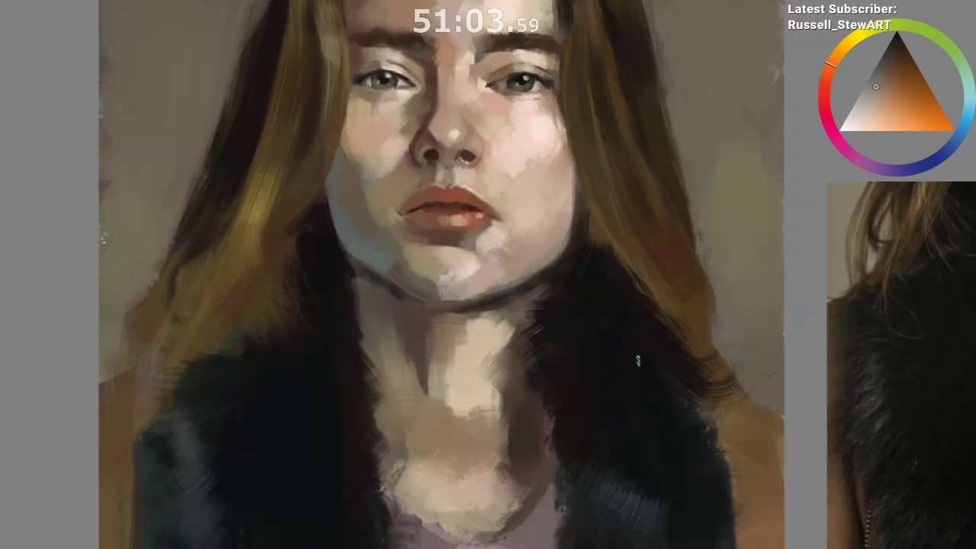
Step: Check the face's proportions in a mirrored view and restore the normal orientation
drag(831, 355, 638, 355)
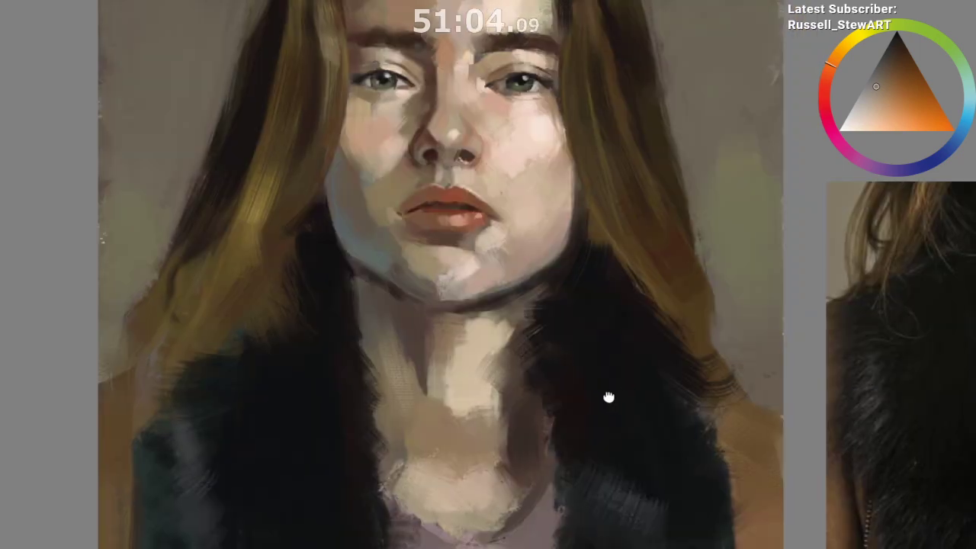
drag(608, 399, 522, 264)
drag(427, 112, 392, 125)
drag(443, 297, 463, 426)
key(m)
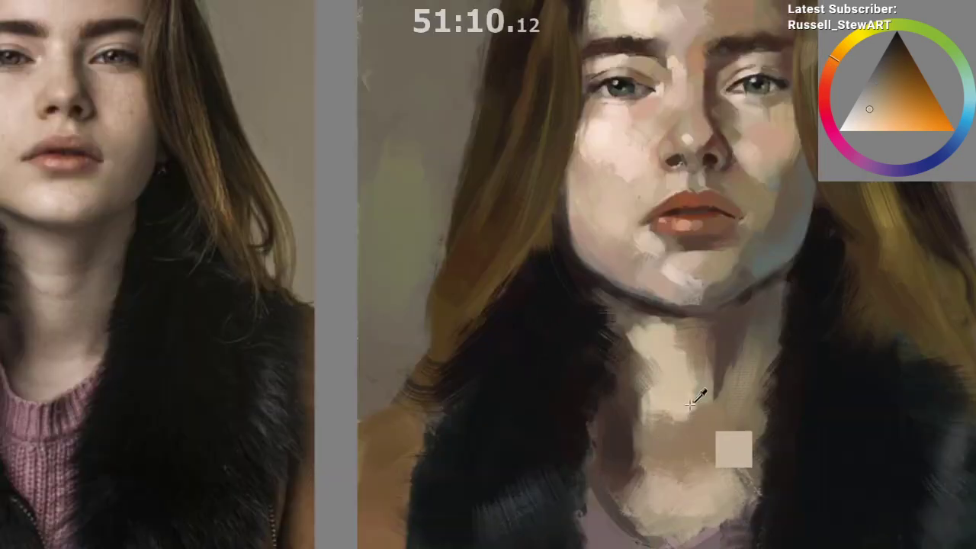
Step: Sample light and mid skin tones and soften the patch between the lower lip's lit corner and the chin
ctrl+click(691, 403)
ctrl+click(624, 257)
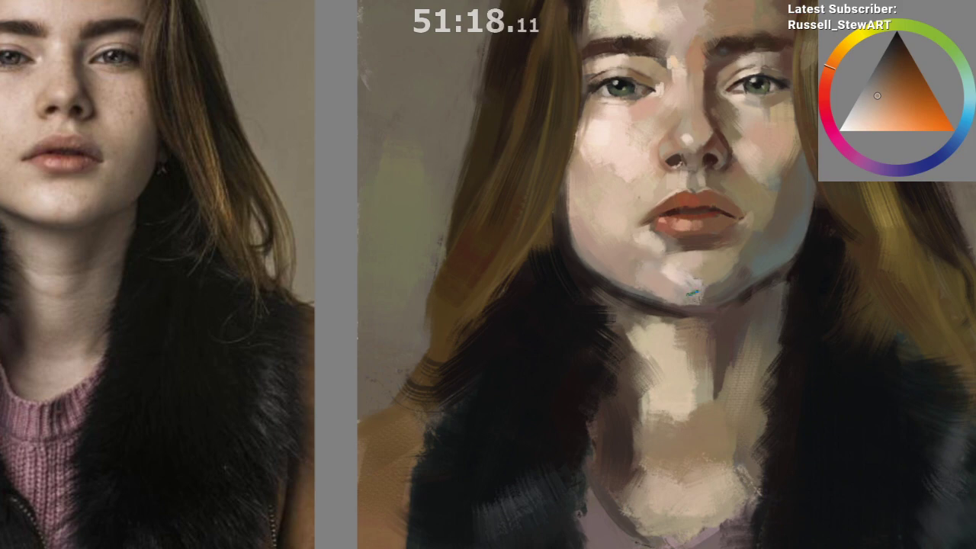
scroll(645, 430, down, 3)
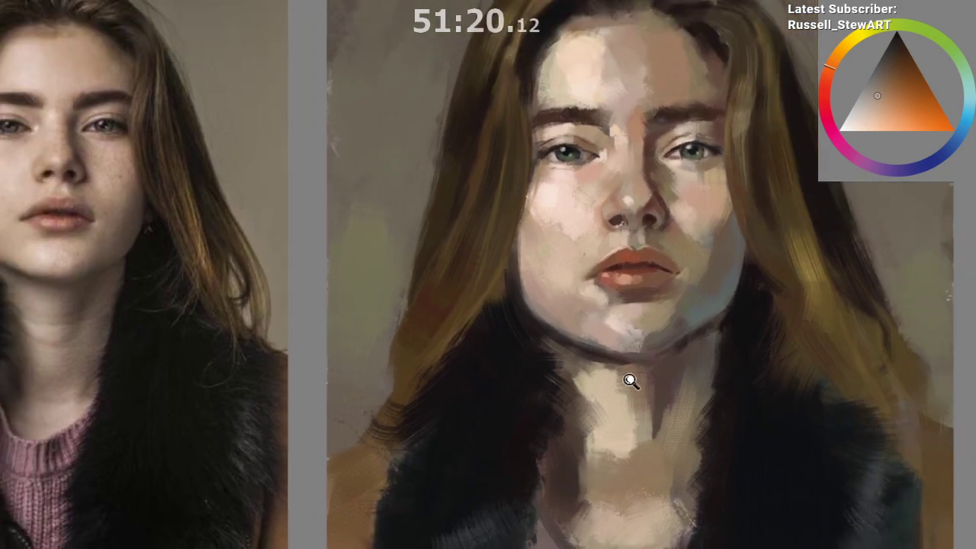
scroll(629, 381, up, 3)
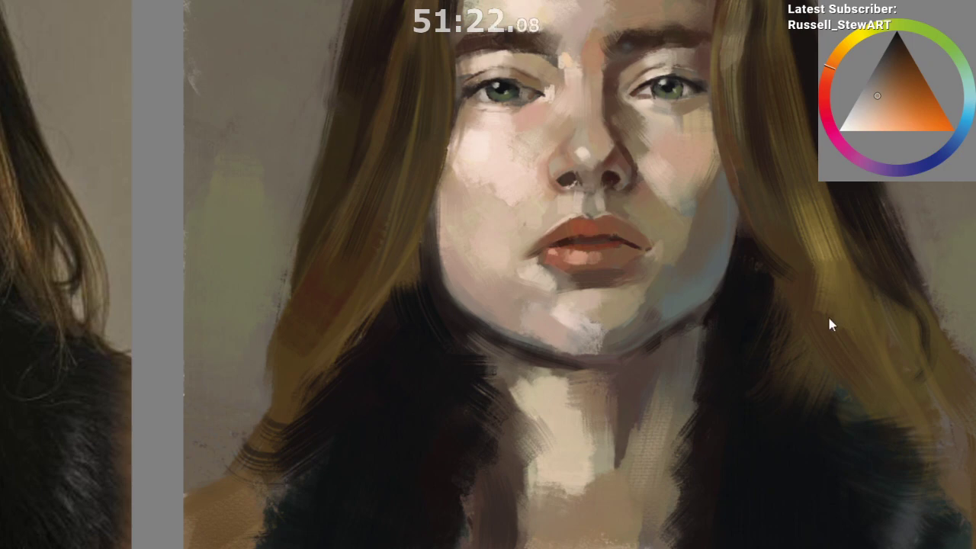
drag(884, 93, 873, 131)
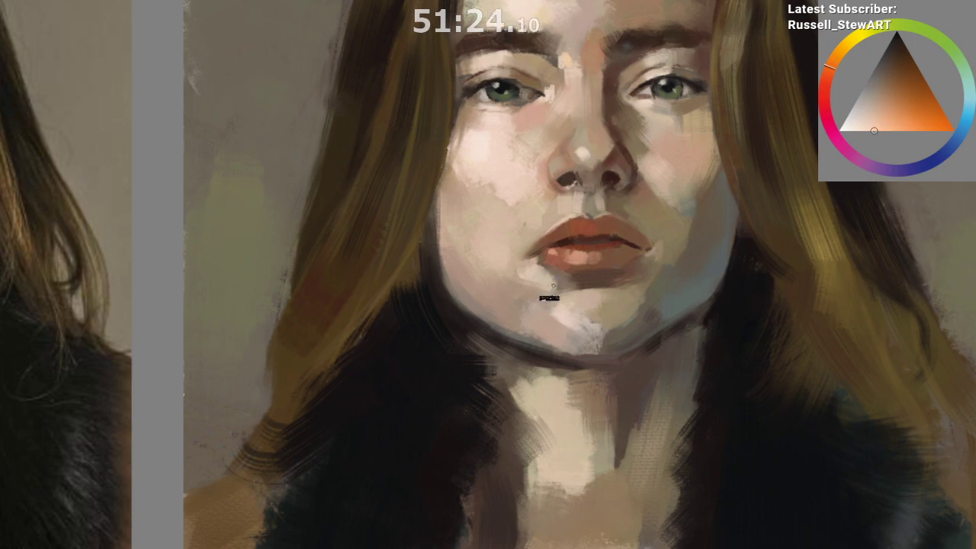
mouse_move(549, 299)
mouse_down()
mouse_move(596, 269)
mouse_move(649, 302)
mouse_up()
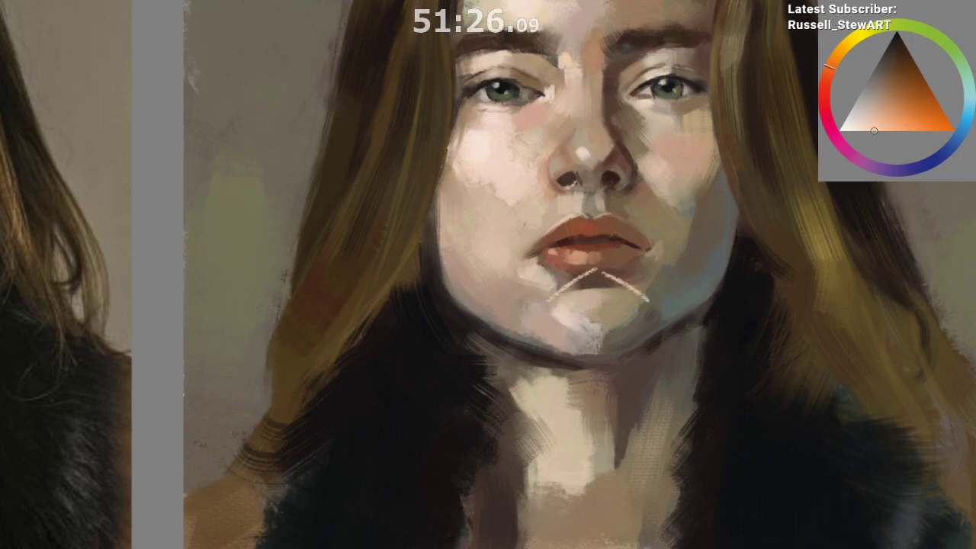
drag(522, 271, 548, 298)
key(ctrl+z)
mouse_move(612, 269)
mouse_down()
mouse_move(638, 263)
mouse_move(649, 282)
mouse_up()
key(ctrl+z)
drag(544, 259, 614, 290)
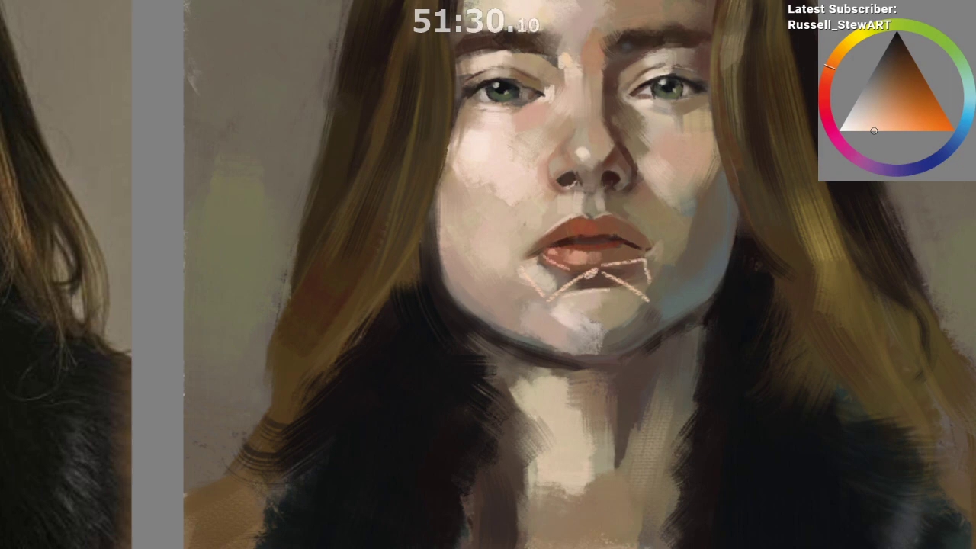
drag(648, 257, 647, 293)
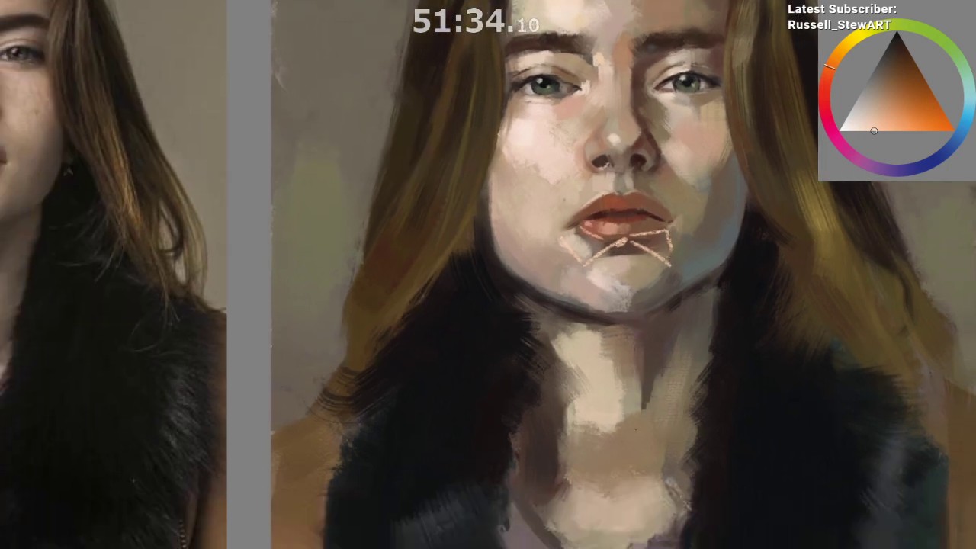
key(ctrl+z)
key(ctrl+z)
drag(602, 434, 639, 429)
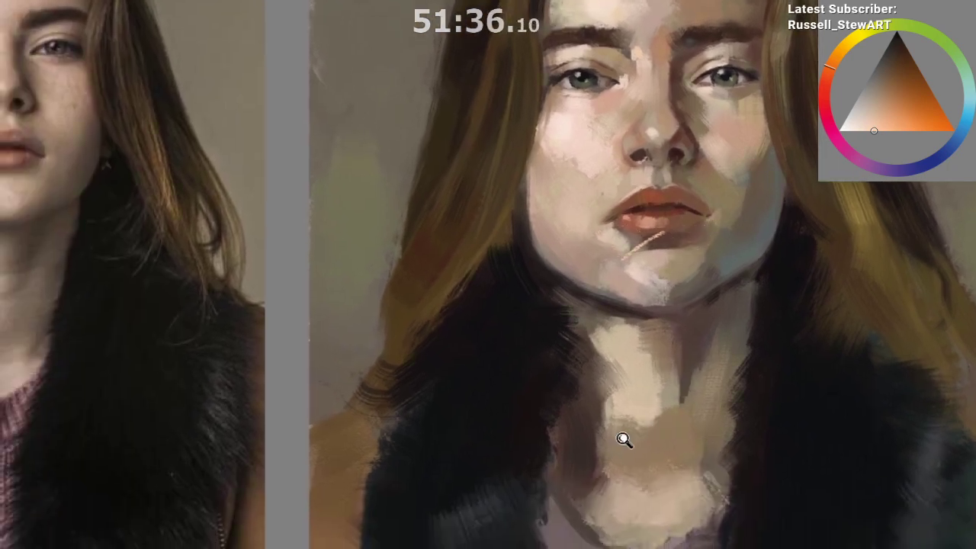
key(ctrl+z)
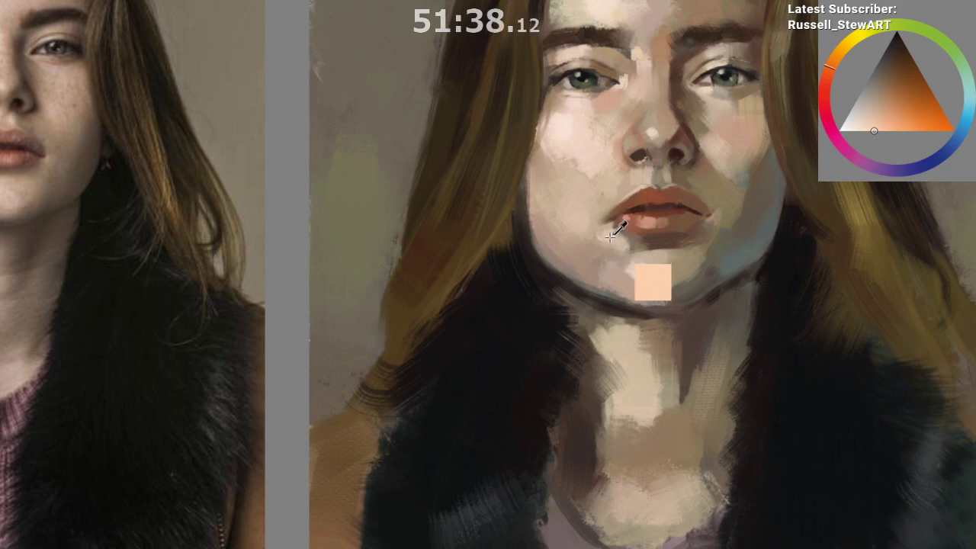
Step: Sample beige and warm skin tones near the mouth and reshape the lit skin plane beneath the lower lip
ctrl+click(654, 272)
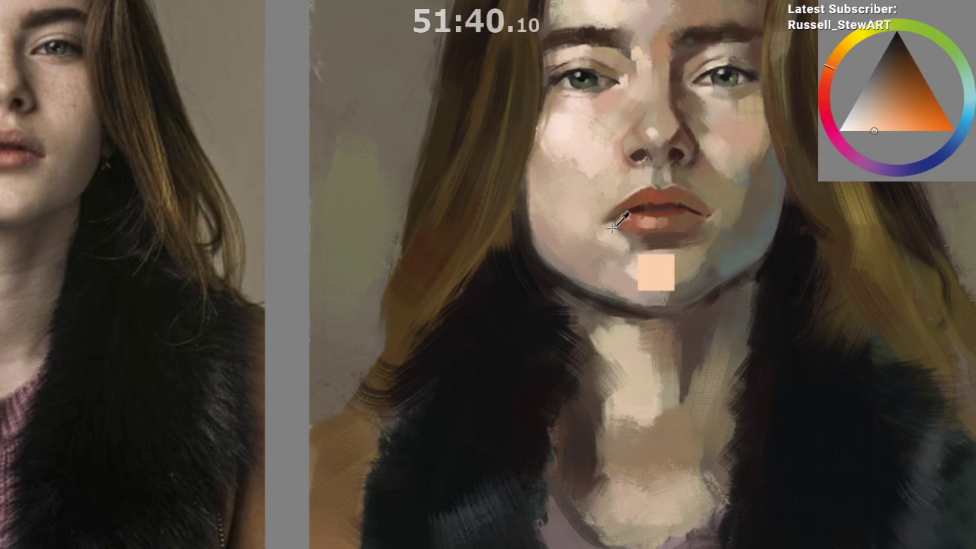
mouse_move(615, 213)
mouse_down()
mouse_move(602, 230)
mouse_move(615, 214)
mouse_move(644, 243)
mouse_up()
key(ctrl+shift+a)
key(b)
ctrl+click(592, 195)
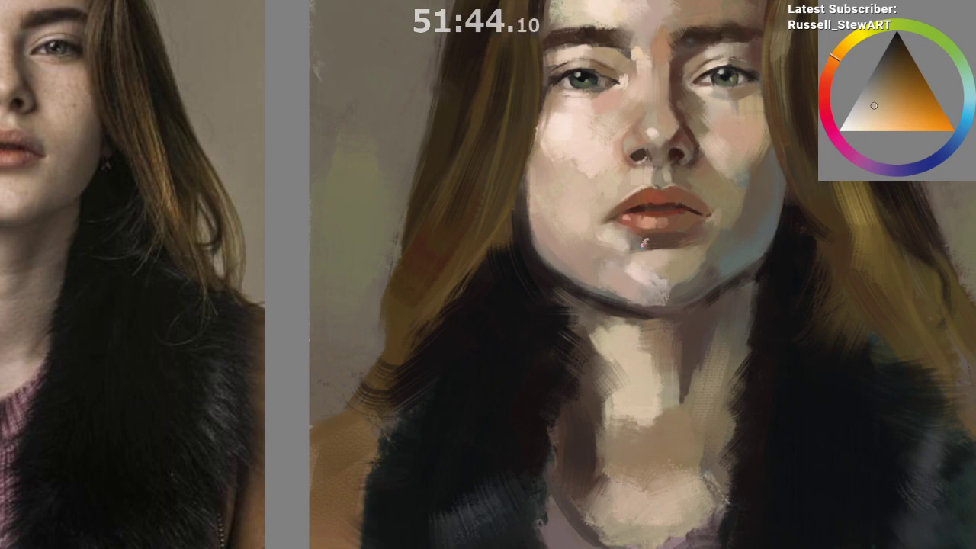
ctrl+click(616, 233)
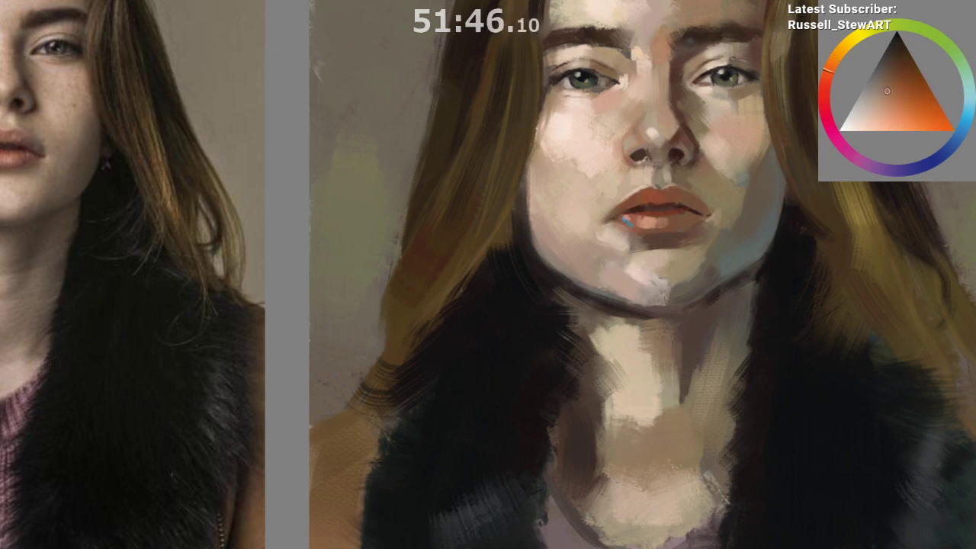
ctrl+click(618, 230)
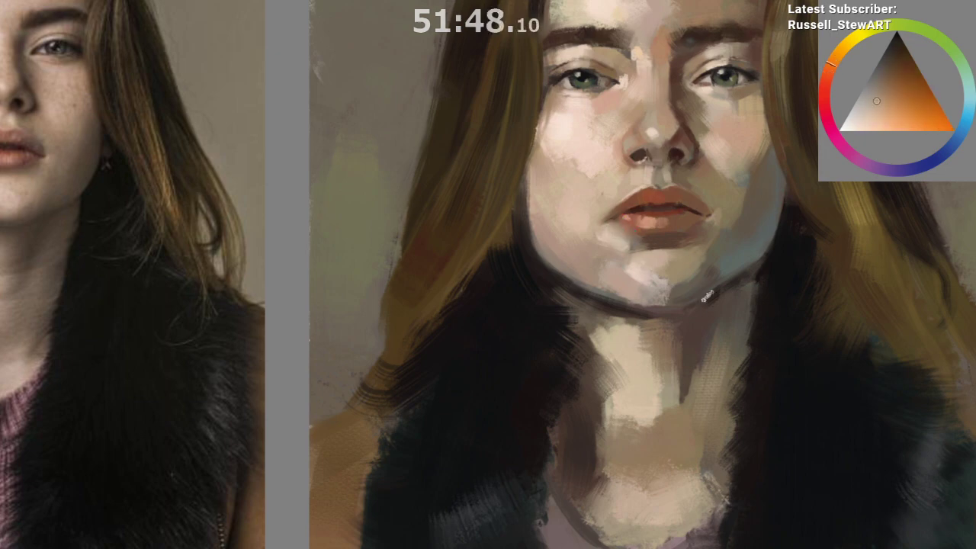
Step: Mirror the view, refine the skin beside the lower lip's lit corner with a sampled skin tone, and restore the orientation
key(m)
ctrl+click(477, 237)
drag(452, 318, 436, 470)
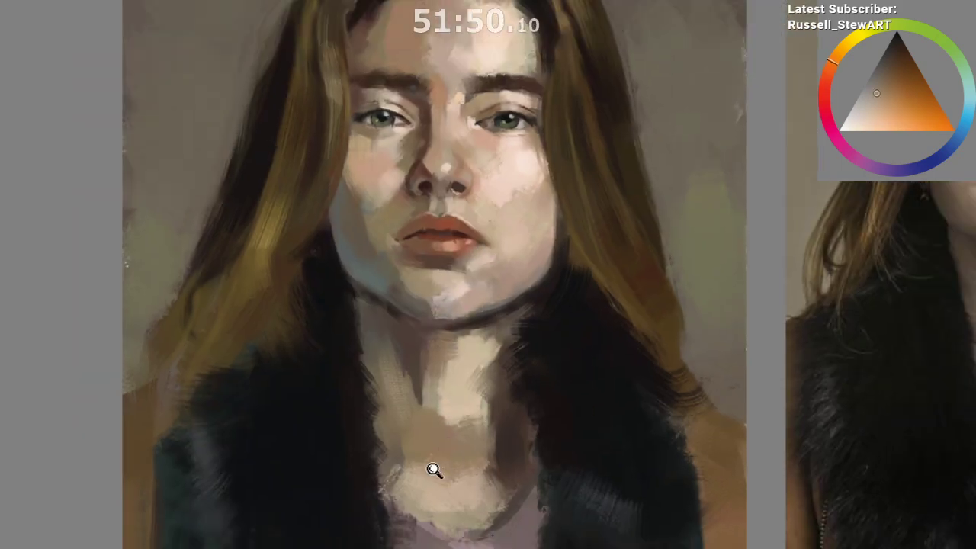
drag(509, 351, 524, 346)
drag(525, 346, 493, 336)
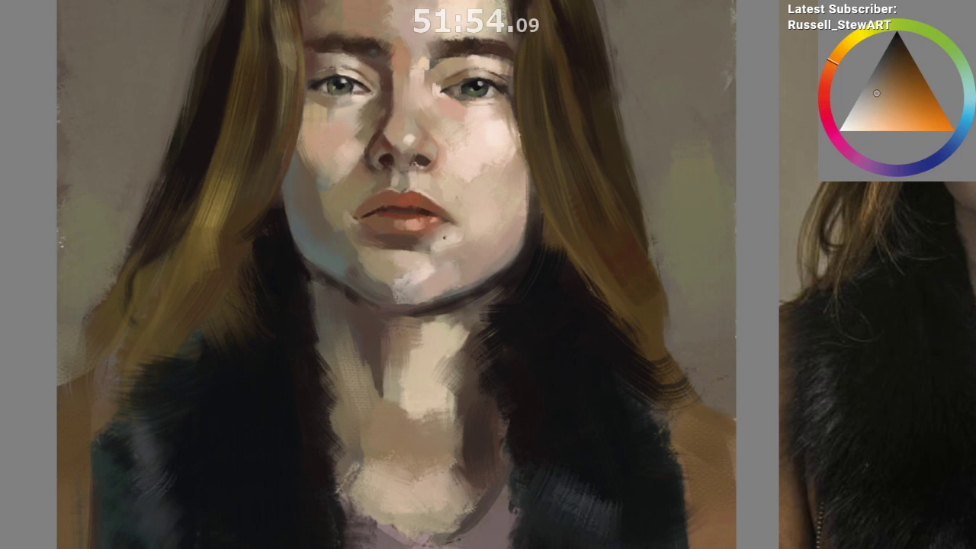
ctrl+click(444, 243)
drag(450, 231, 432, 237)
key(m)
Step: Sample light beige skin tones and blend the lit area between the mouth corner and the chin
ctrl+click(660, 236)
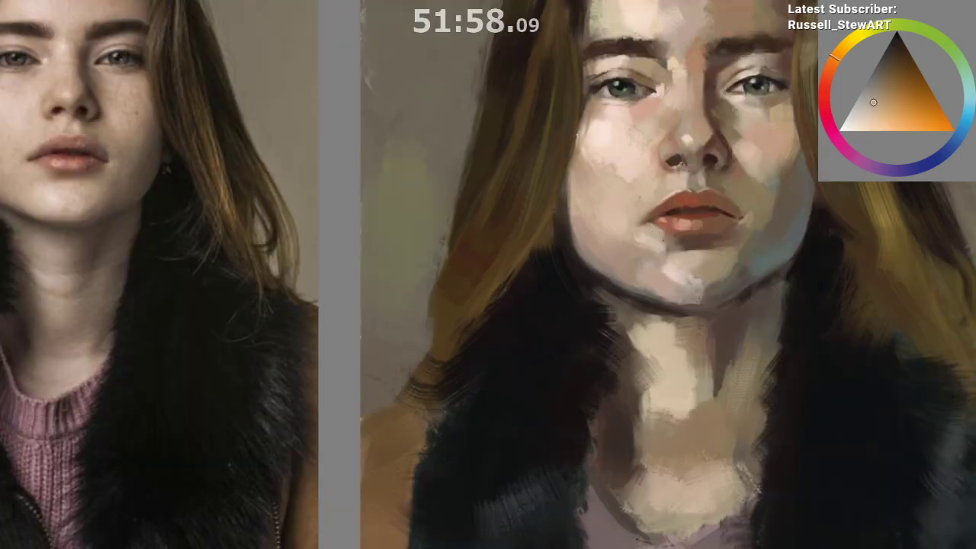
drag(681, 340, 655, 373)
click(656, 328)
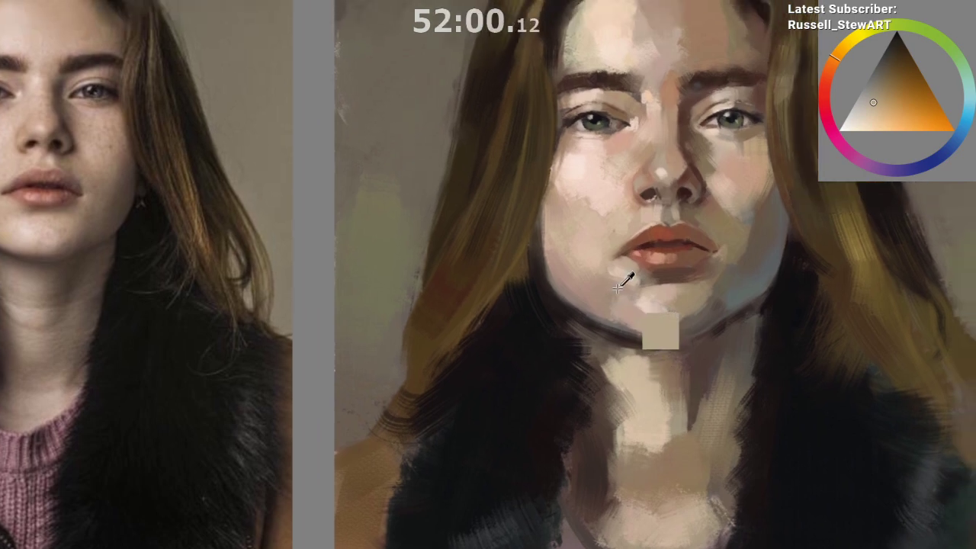
ctrl+click(610, 281)
ctrl+click(612, 275)
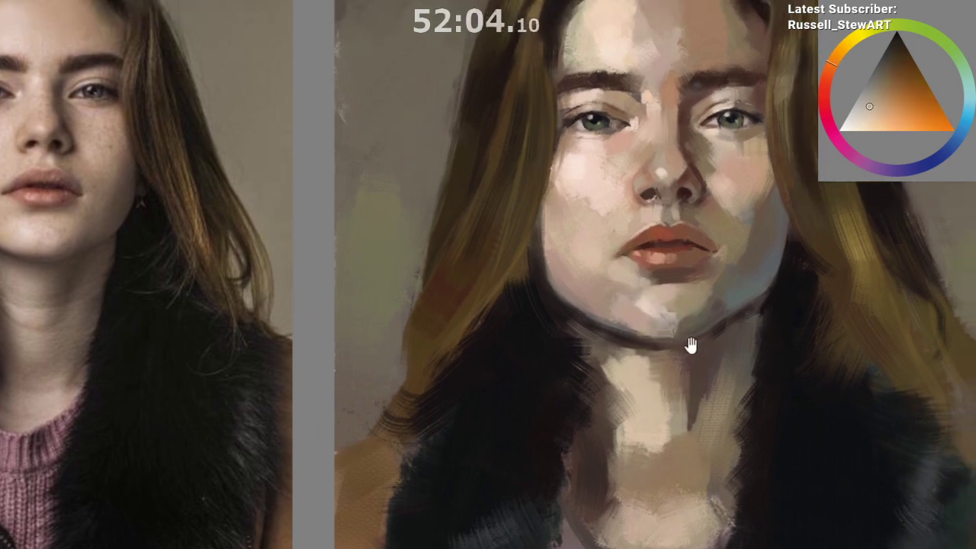
Step: Sample light pinkish and beige tones from the lit cheek and smooth the skin beside the mouth
drag(688, 344, 631, 261)
ctrl+click(595, 232)
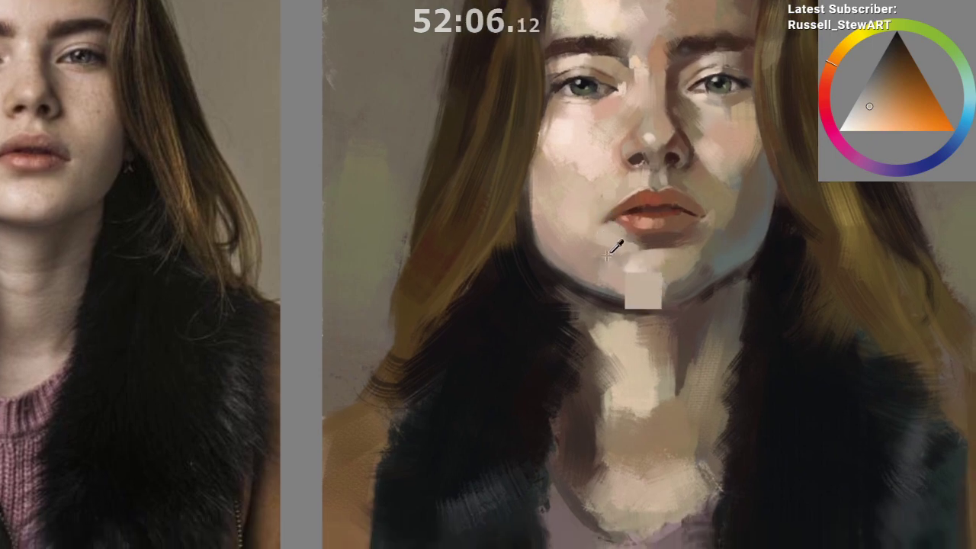
ctrl+click(615, 176)
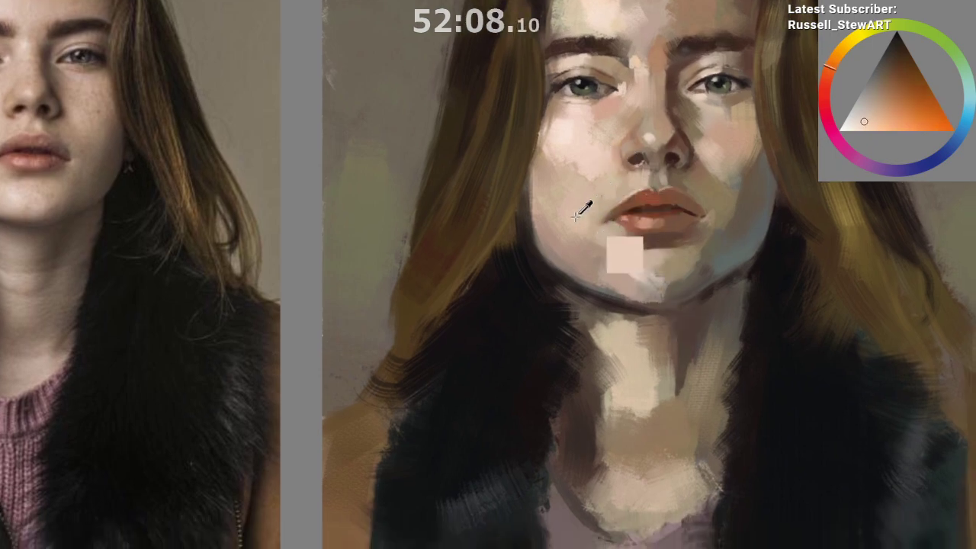
ctrl+click(574, 220)
mouse_move(640, 255)
mouse_down()
mouse_move(604, 170)
mouse_move(618, 204)
mouse_move(632, 188)
mouse_move(610, 230)
mouse_up()
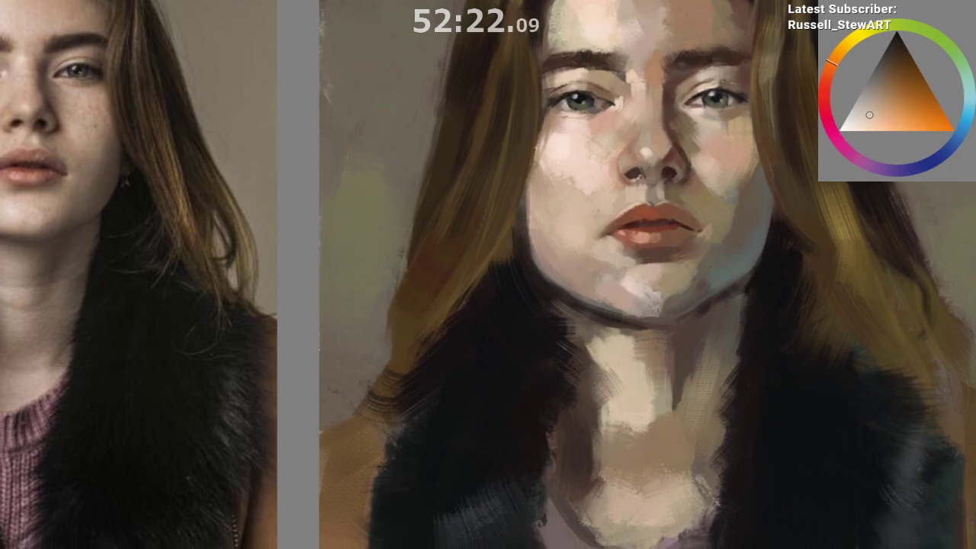
Step: Sample mid skin tones below the mouth and refine the shading around the lower lip and chin
ctrl+click(608, 259)
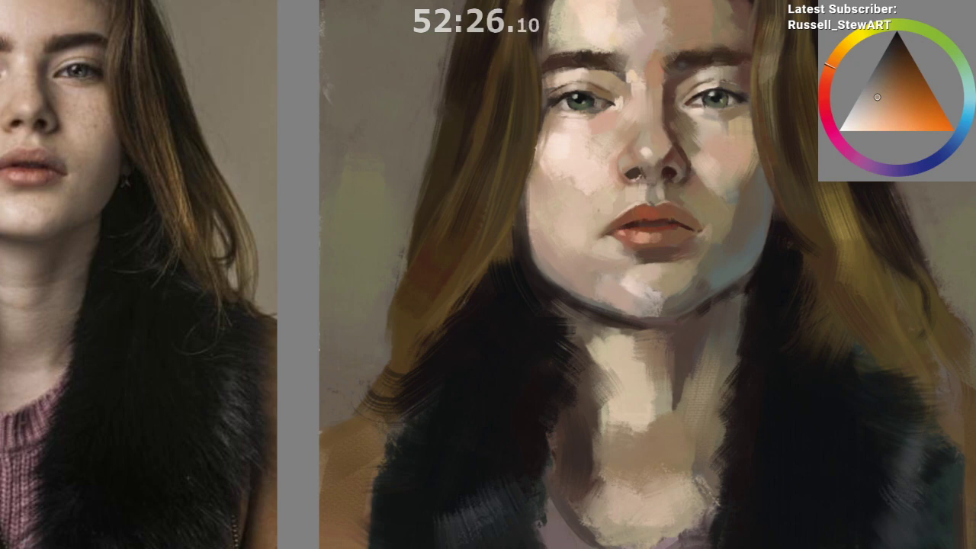
mouse_move(673, 310)
mouse_down()
mouse_move(703, 318)
mouse_move(653, 434)
mouse_up()
ctrl+click(678, 254)
Step: Sample brown tones from the coat, touch up its edge beside the fur collar, and undo the last stroke
drag(722, 425, 642, 452)
ctrl+click(873, 427)
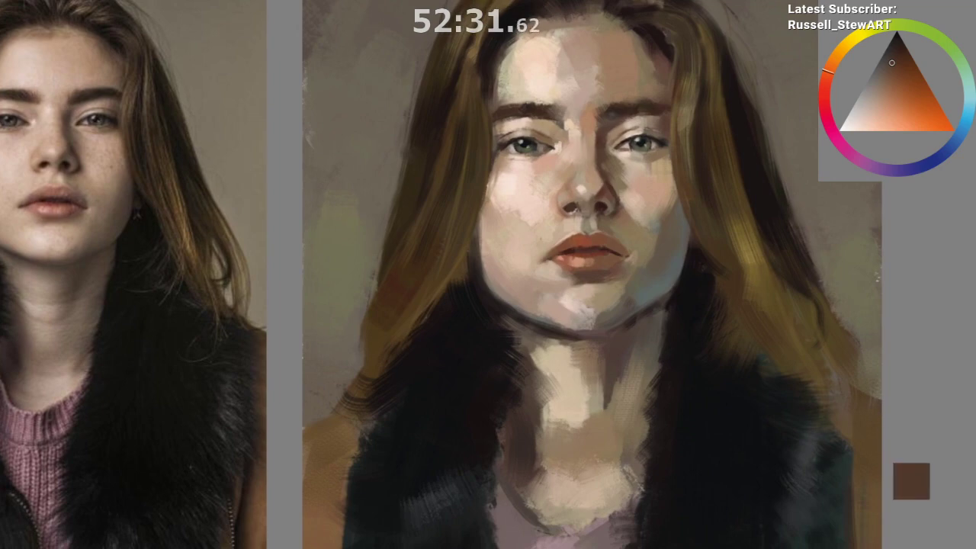
ctrl+click(867, 440)
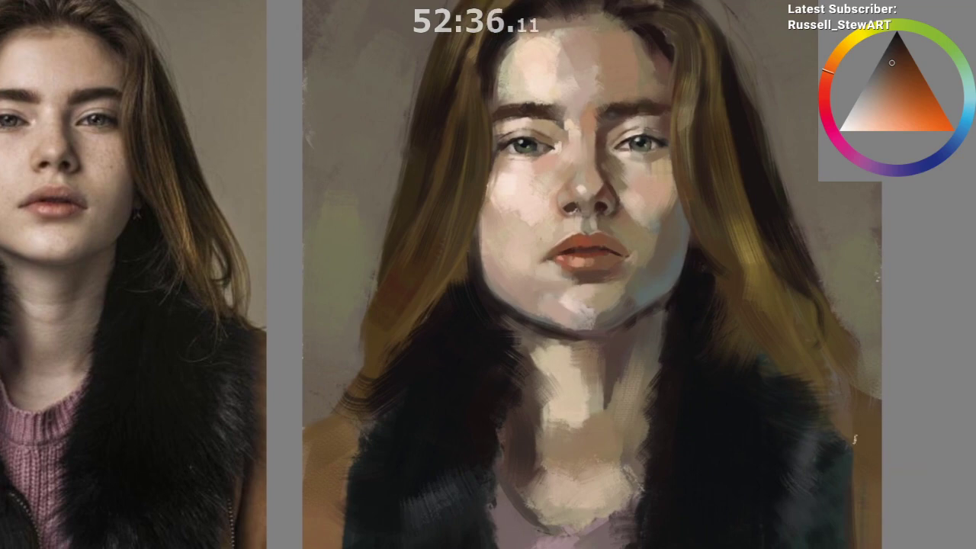
key(ctrl+z)
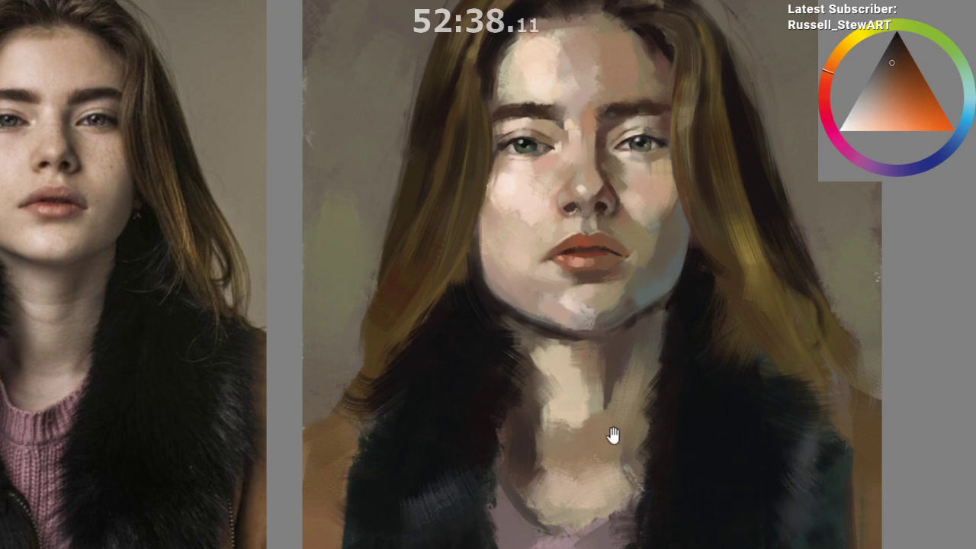
Step: Sample muted tan and olive skin tones around the mouth and blend the shading below the lower lip
drag(614, 435, 651, 426)
ctrl+click(650, 288)
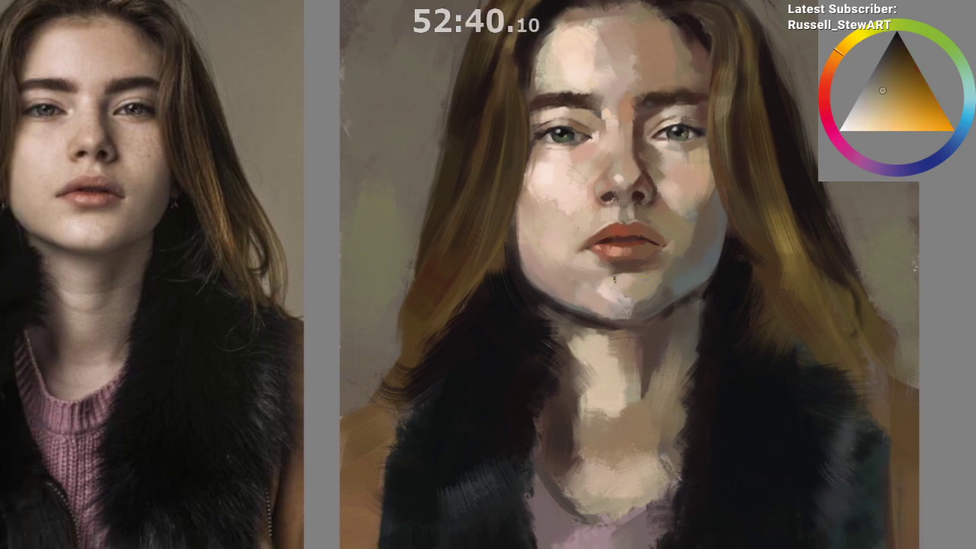
ctrl+click(639, 276)
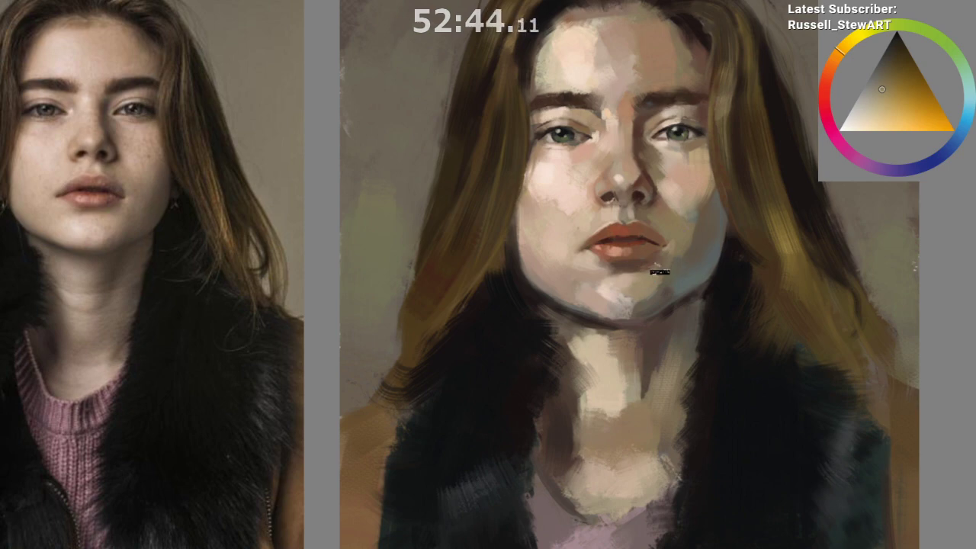
ctrl+click(670, 230)
ctrl+click(670, 239)
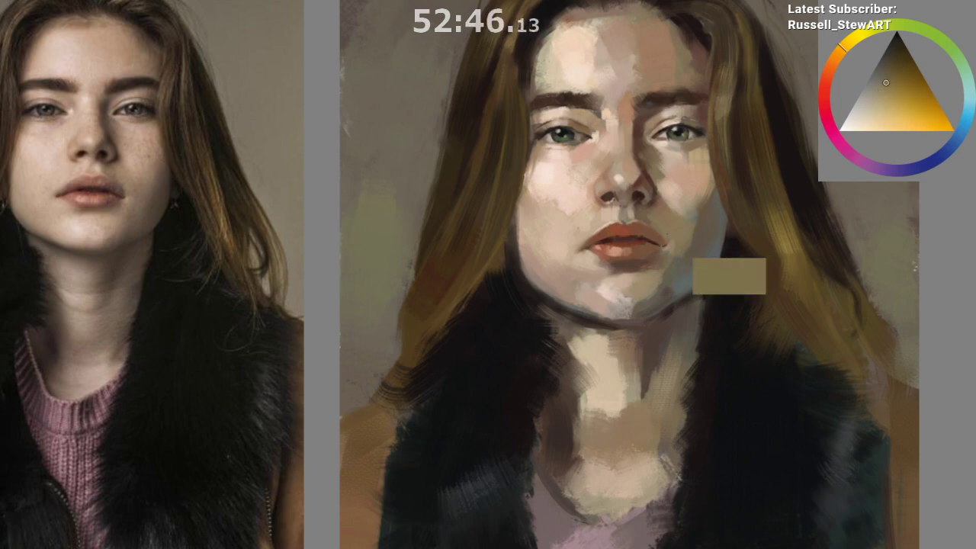
Step: Retouch the skin beside the shaded mouth corner with sampled brown and olive tones, checking the portrait mirrored and restoring its orientation
ctrl+click(660, 202)
ctrl+click(663, 243)
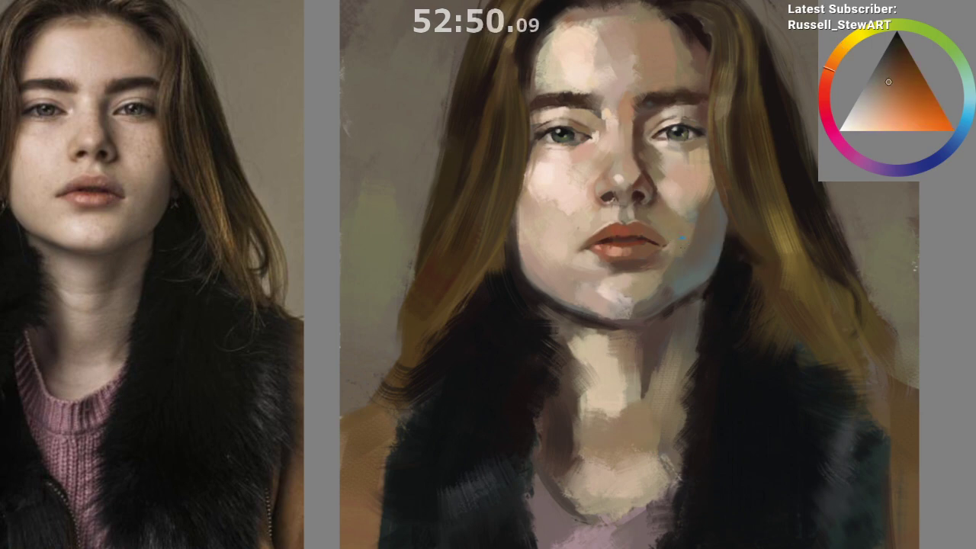
ctrl+click(676, 265)
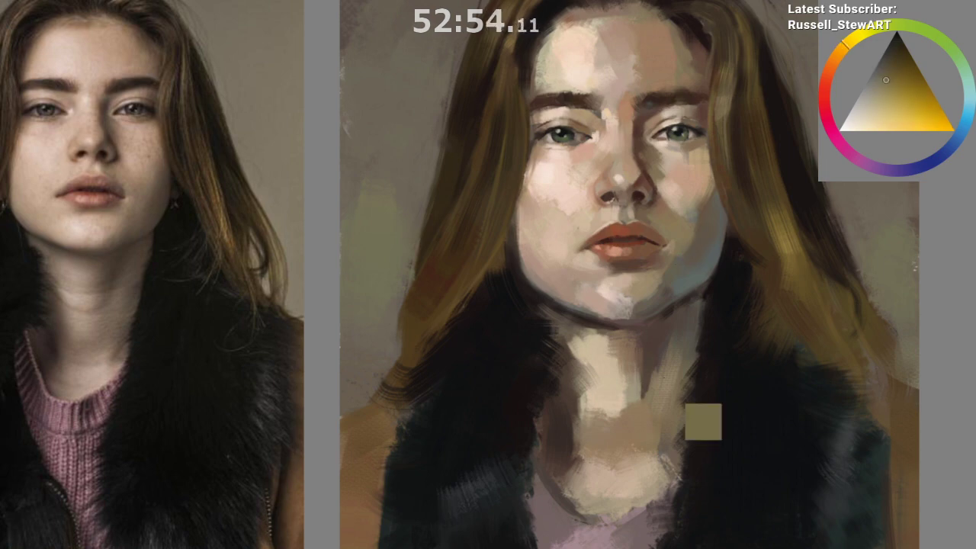
key(m)
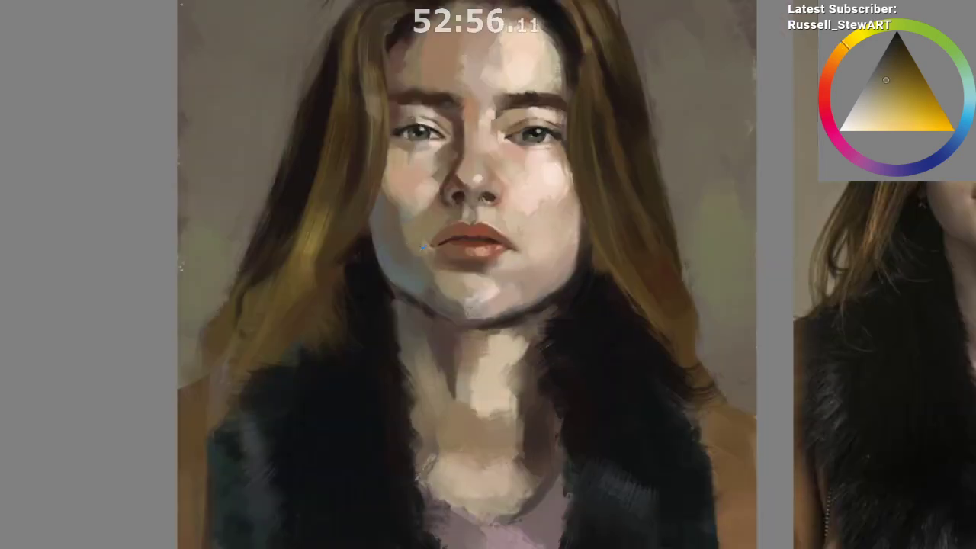
drag(529, 474, 480, 518)
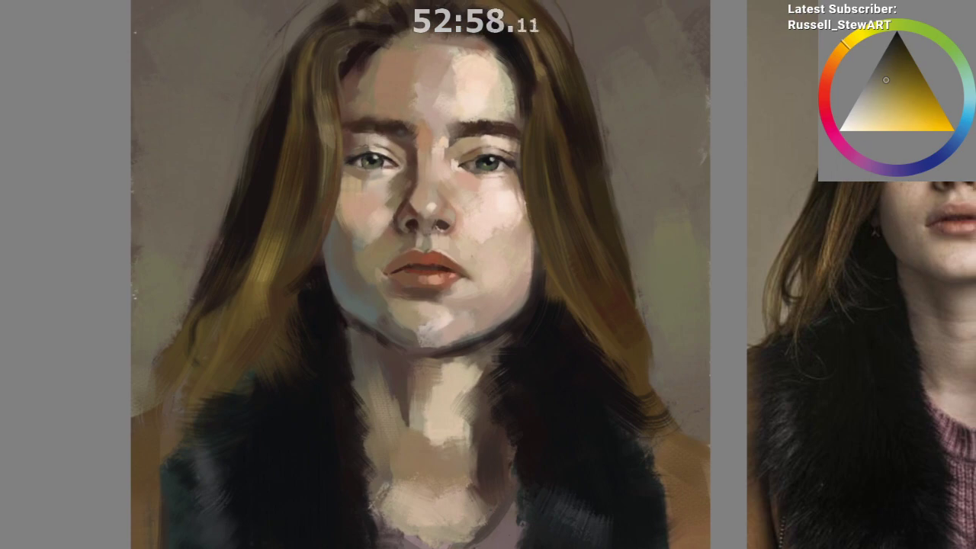
key(m)
Step: Sample light beige skin tones and refine the skin around the shaded mouth corner and chin
drag(714, 303, 716, 250)
ctrl+click(717, 272)
ctrl+click(612, 235)
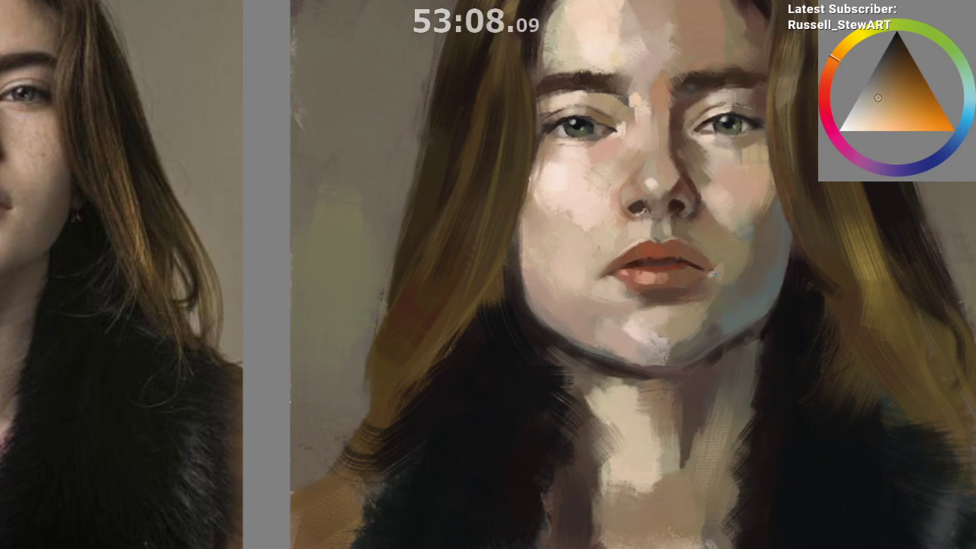
mouse_move(712, 335)
mouse_down()
mouse_move(698, 418)
mouse_move(727, 328)
mouse_up()
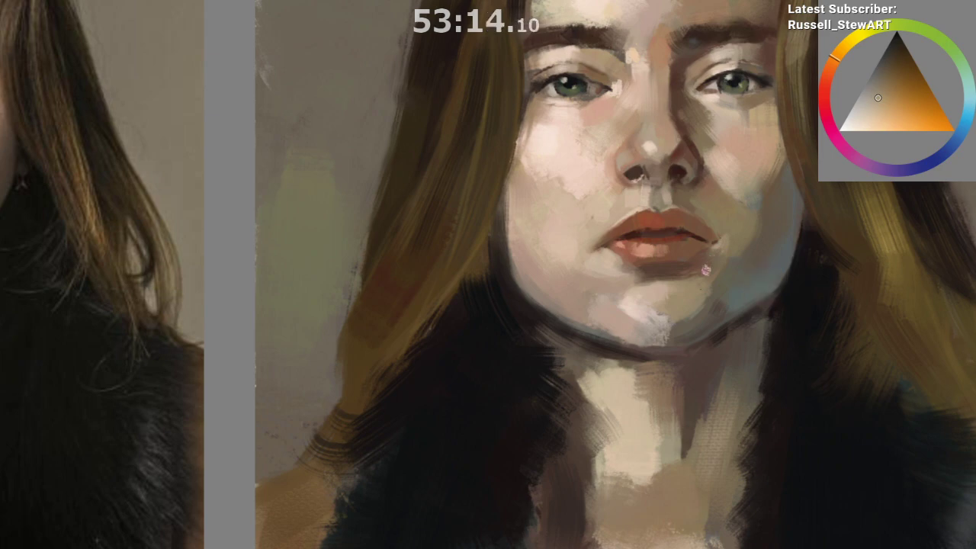
drag(665, 373, 629, 461)
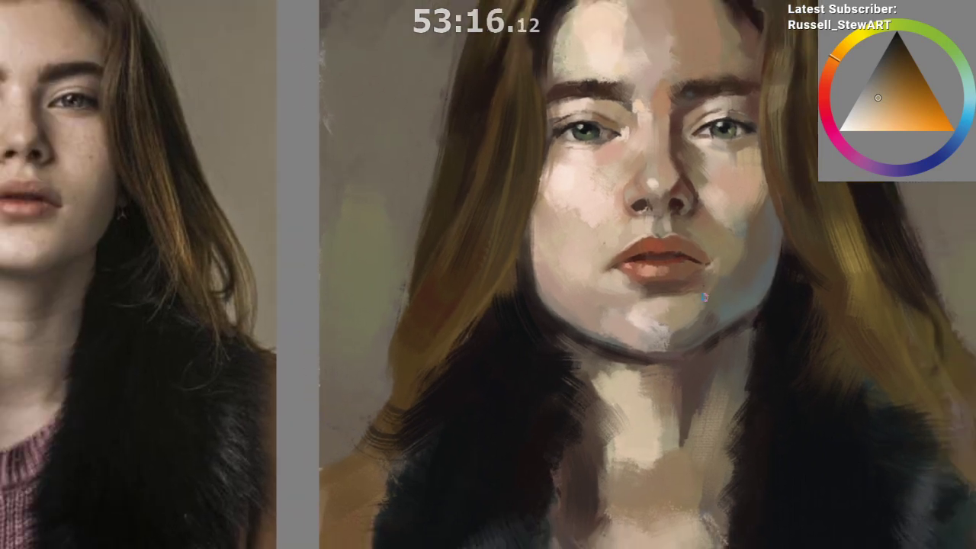
Step: Soften the skin edge at the shaded mouth corner with a sampled muted olive, and mirror the view to compare with the reference
ctrl+click(674, 257)
ctrl+click(697, 246)
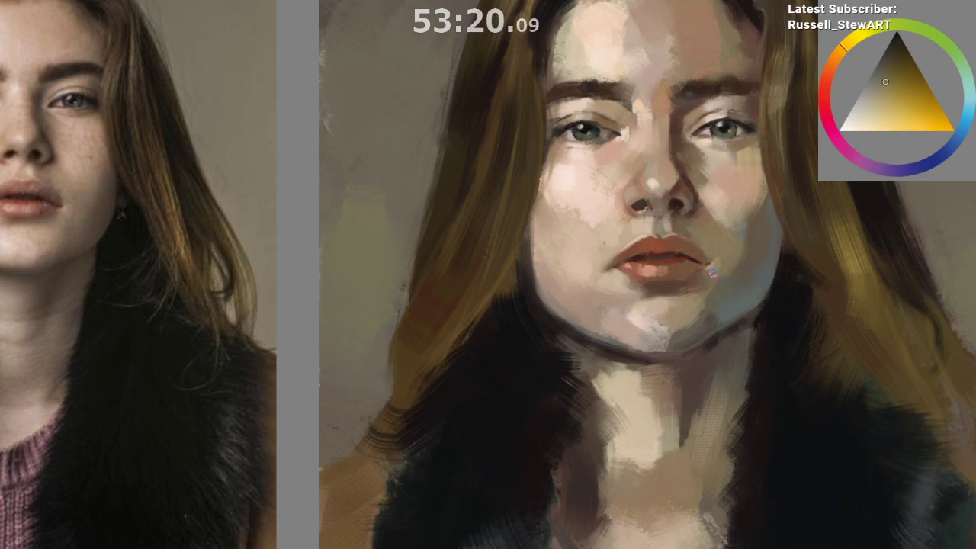
drag(699, 370, 601, 475)
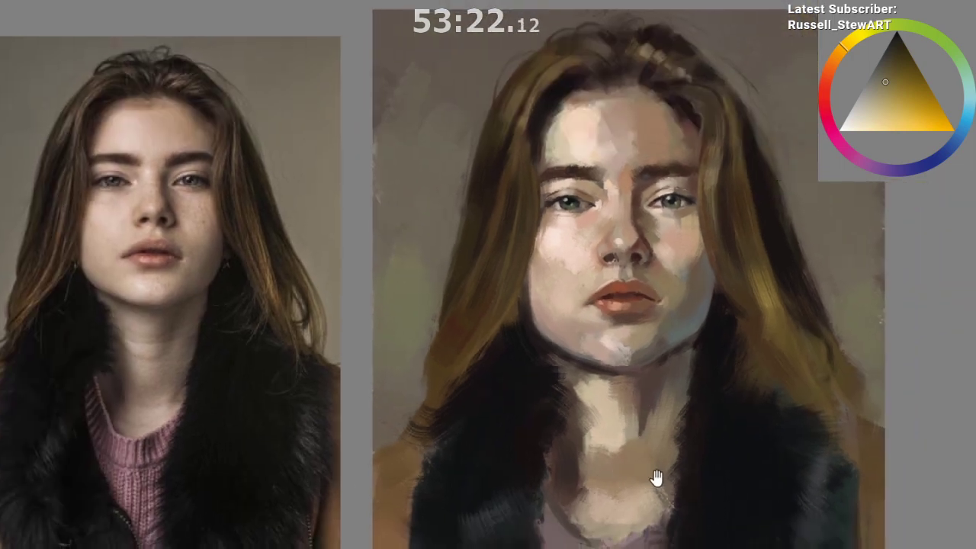
key(m)
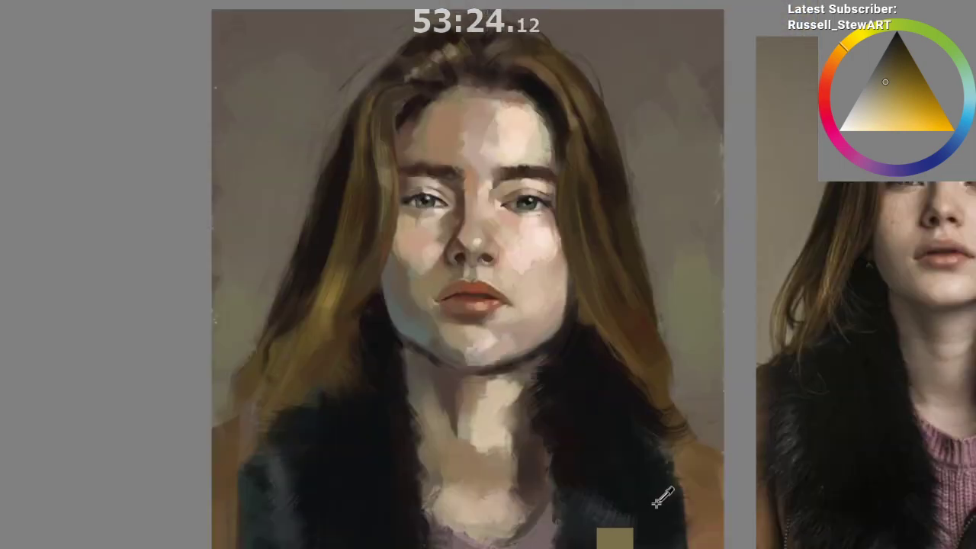
drag(633, 510, 383, 475)
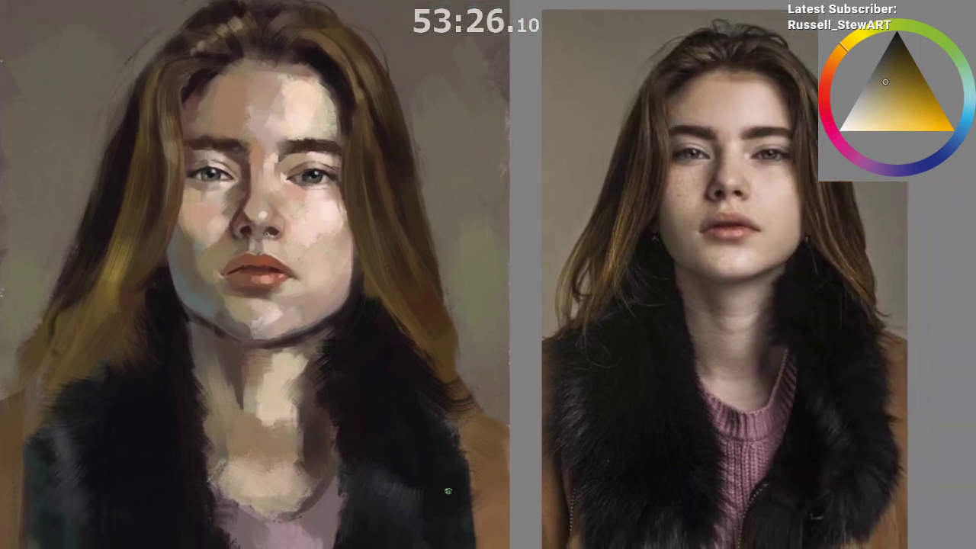
Step: Sample reddish browns from the lips, restore the orientation, and refine the upper lip's edge near the shaded mouth corner
ctrl+click(278, 265)
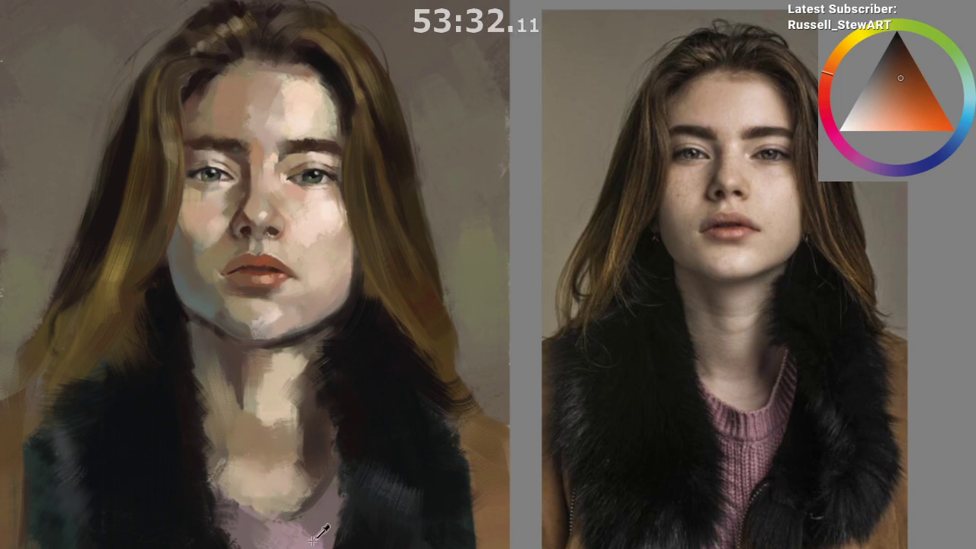
key(m)
drag(594, 497, 404, 450)
drag(587, 335, 598, 286)
drag(592, 341, 627, 370)
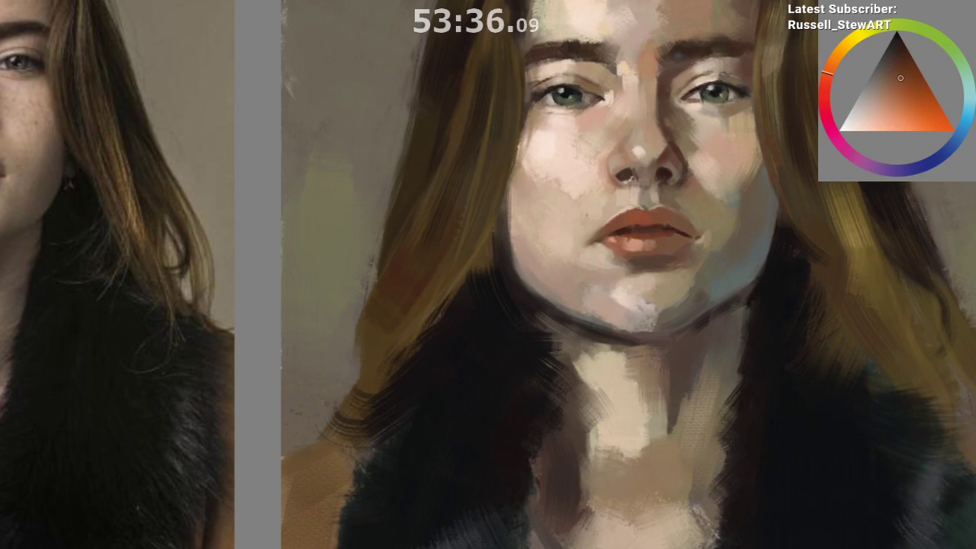
ctrl+click(671, 222)
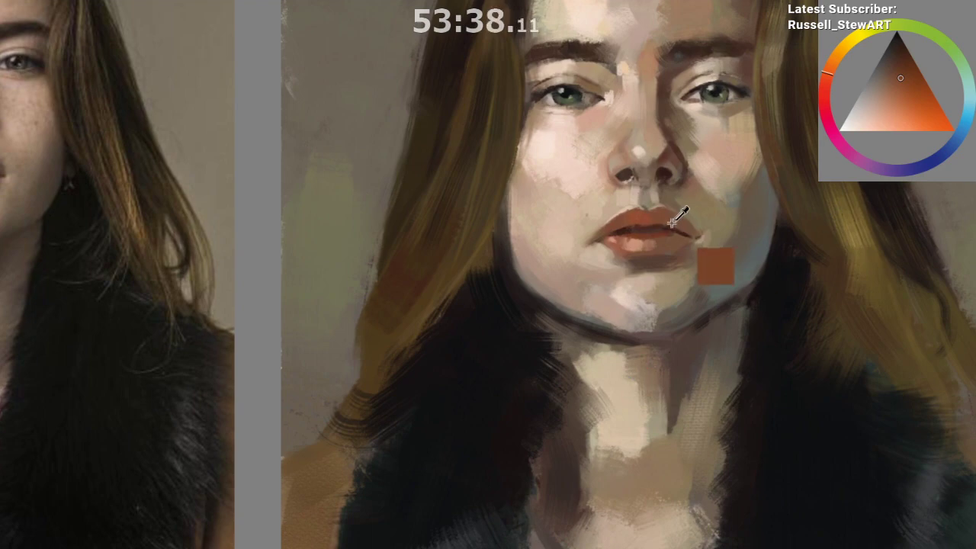
mouse_move(675, 221)
mouse_down()
mouse_move(691, 228)
mouse_move(681, 227)
mouse_up()
click(827, 78)
ctrl+click(682, 214)
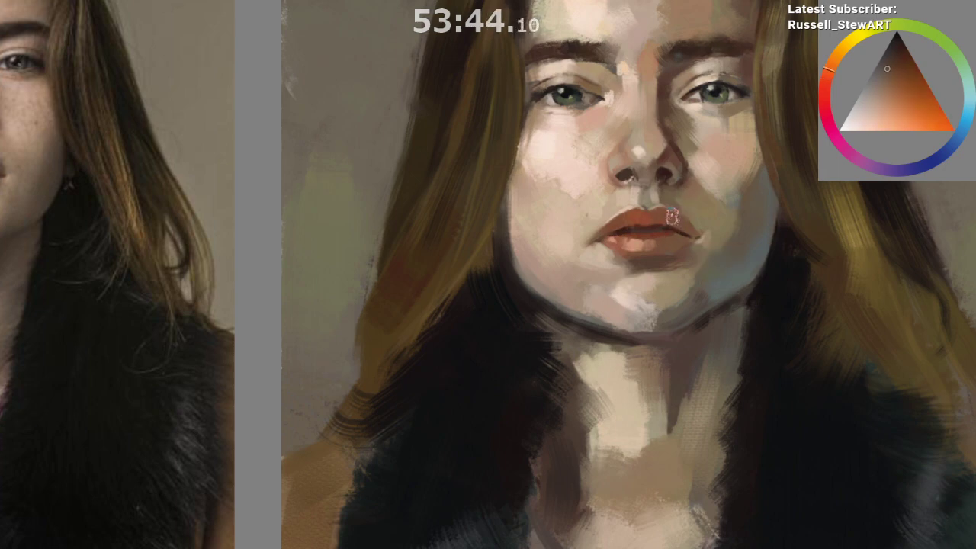
Step: Sample brown shadow tones beside the shaded nostril and refine the transition from the nose wing to the cheek
drag(711, 269, 697, 379)
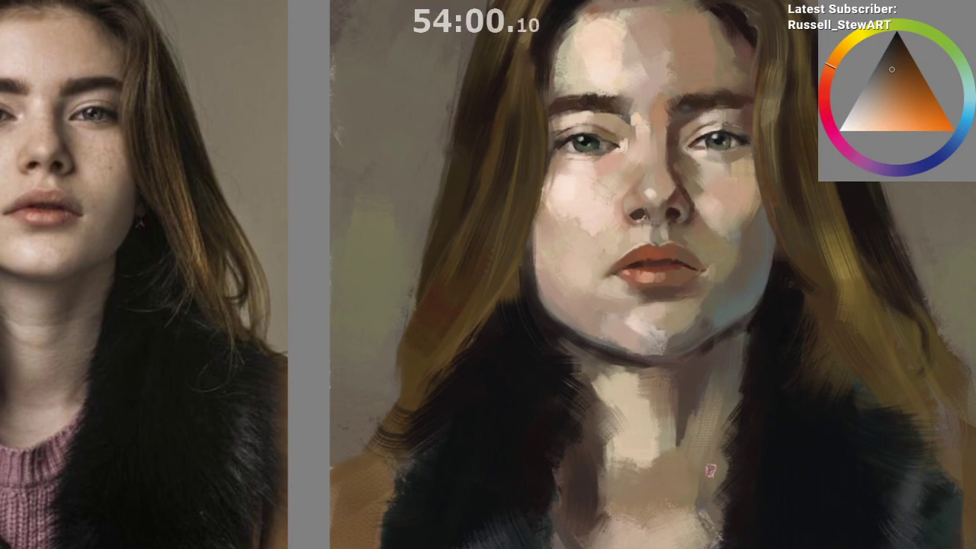
drag(696, 471, 695, 414)
drag(701, 462, 683, 463)
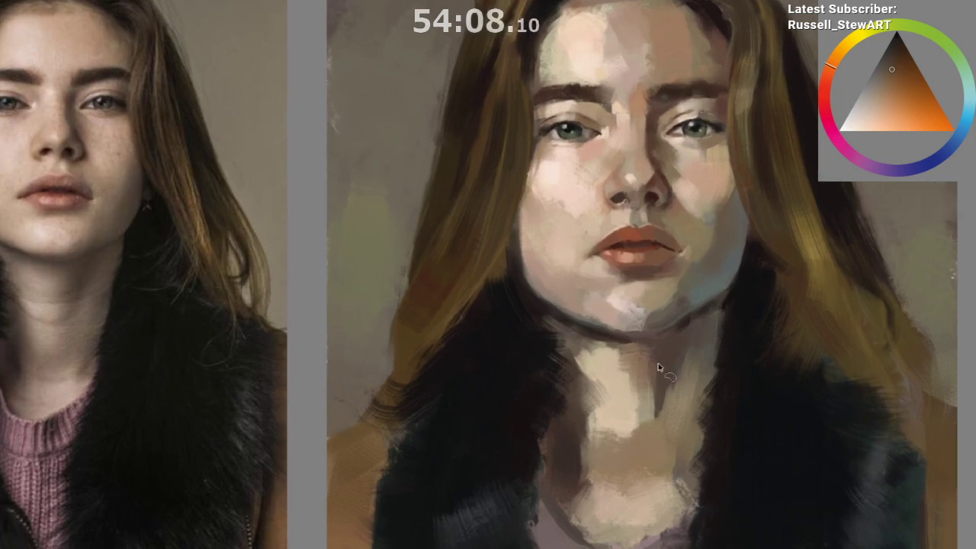
mouse_move(641, 317)
mouse_down()
mouse_move(736, 484)
mouse_move(648, 319)
mouse_up()
drag(660, 44, 654, 62)
click(629, 399)
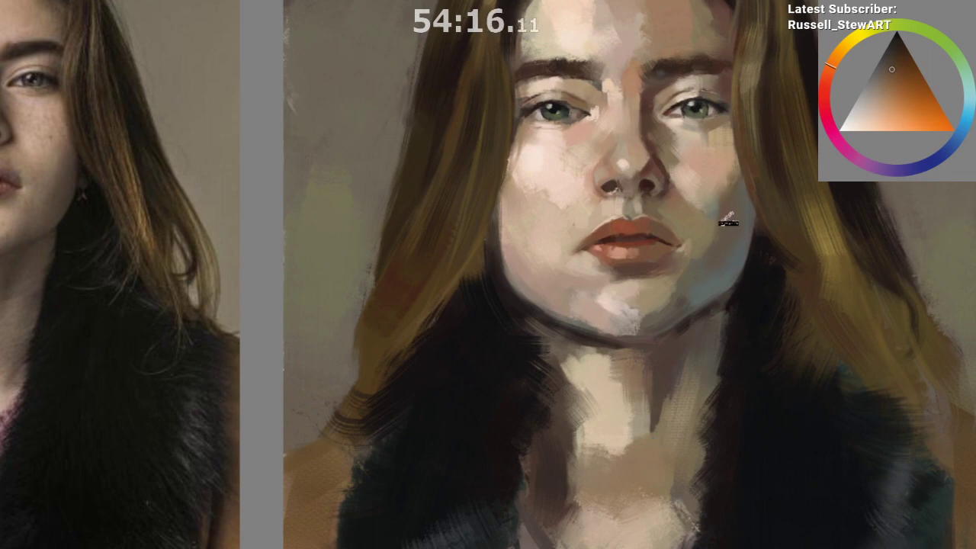
ctrl+click(680, 195)
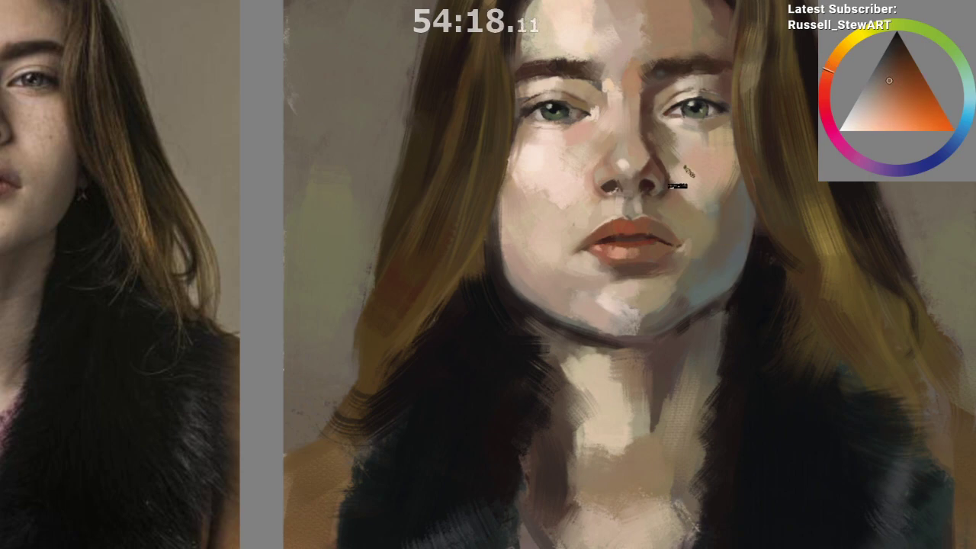
ctrl+click(674, 193)
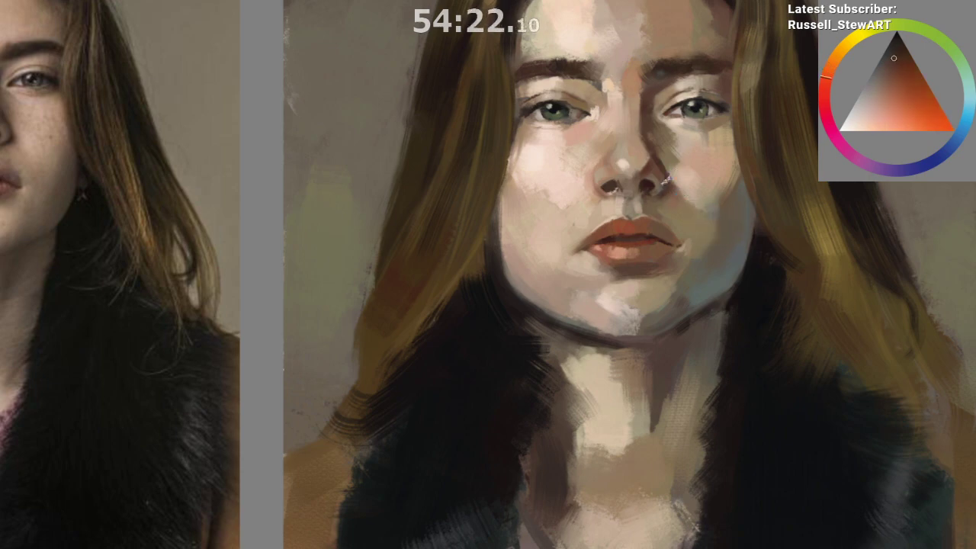
Step: Mirror the view, blend the shaded cheek with sampled light beige and greyish olive tones, and restore the orientation
key(m)
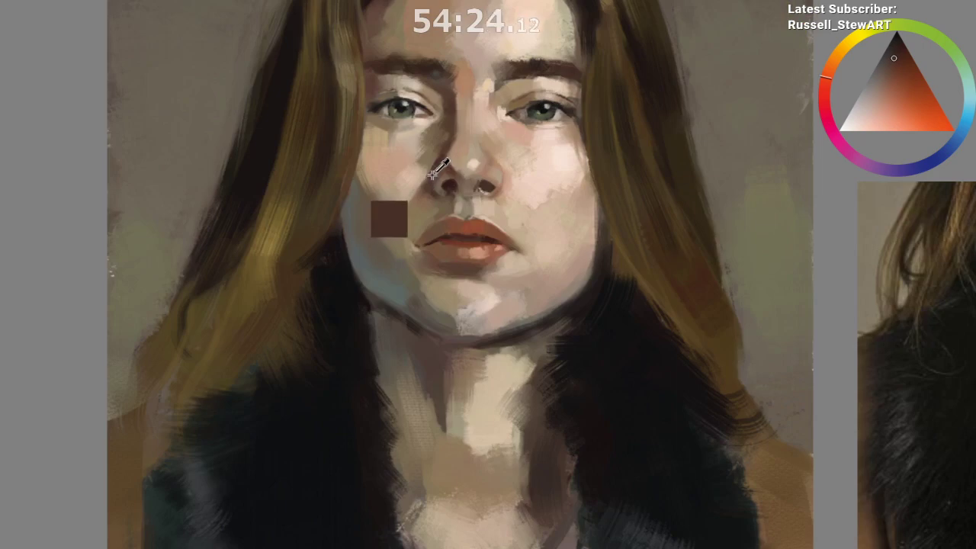
drag(423, 197, 373, 133)
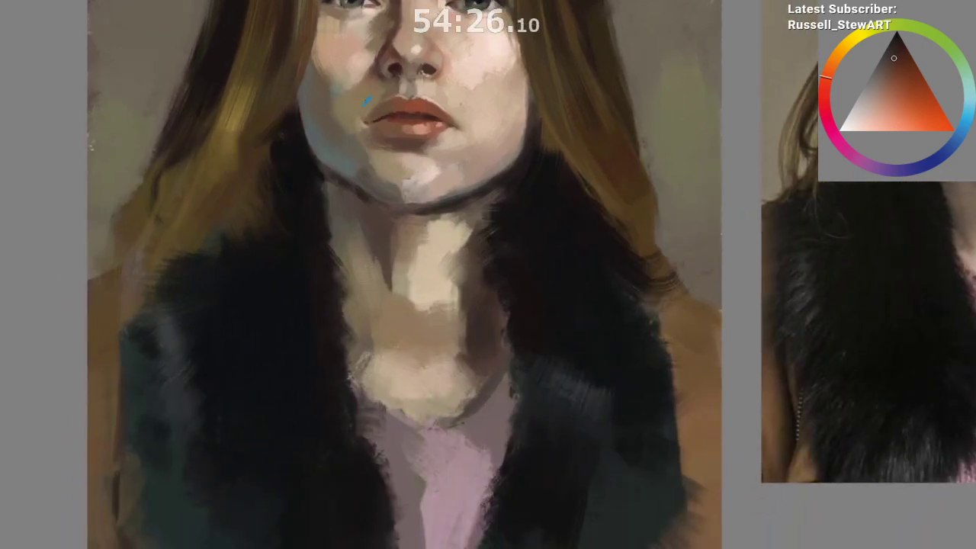
ctrl+click(341, 98)
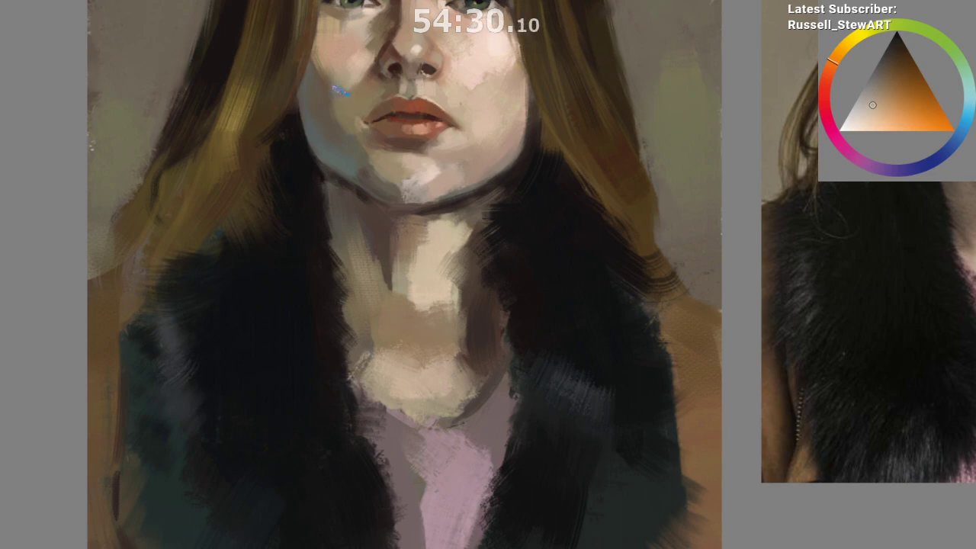
drag(347, 199, 339, 279)
ctrl+click(334, 187)
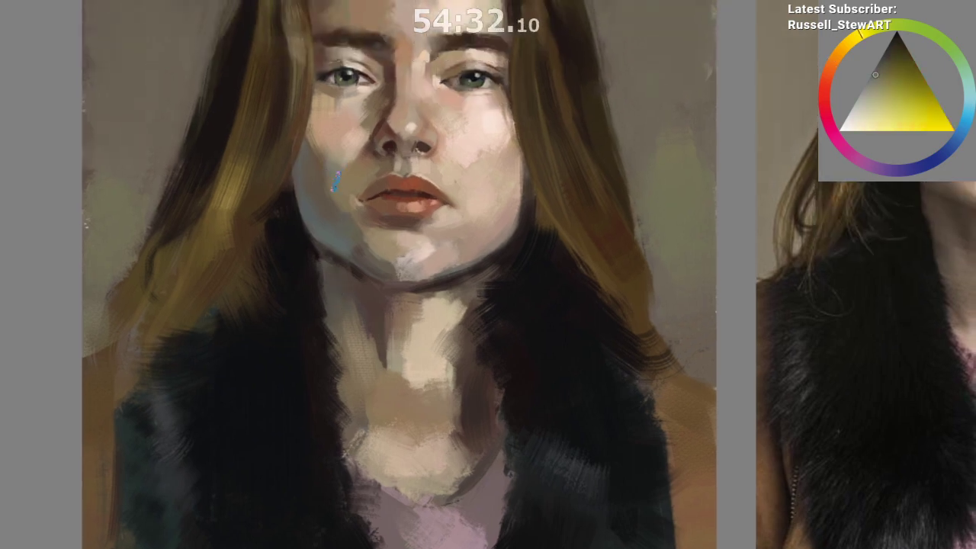
scroll(348, 312, down, 2)
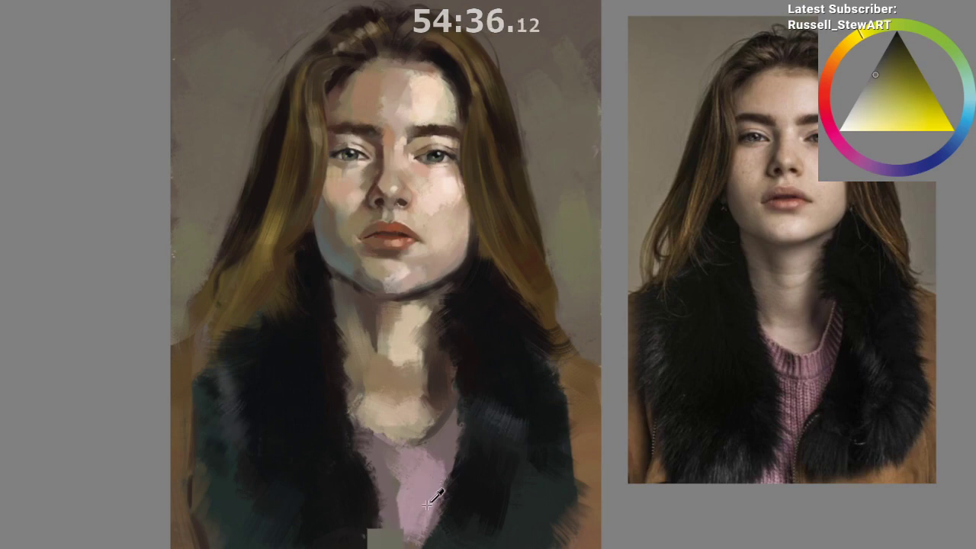
key(m)
Step: Restore the orientation, sample a brown from the shaded cheek and shift it to red to warm the cheek's outer plane
drag(431, 499, 394, 508)
drag(527, 397, 568, 396)
drag(720, 292, 633, 378)
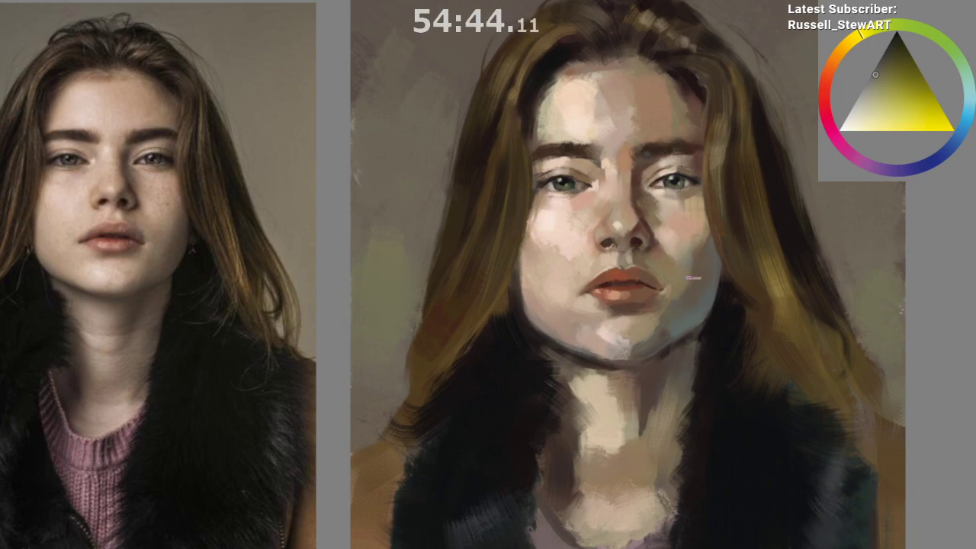
ctrl+click(698, 260)
click(827, 75)
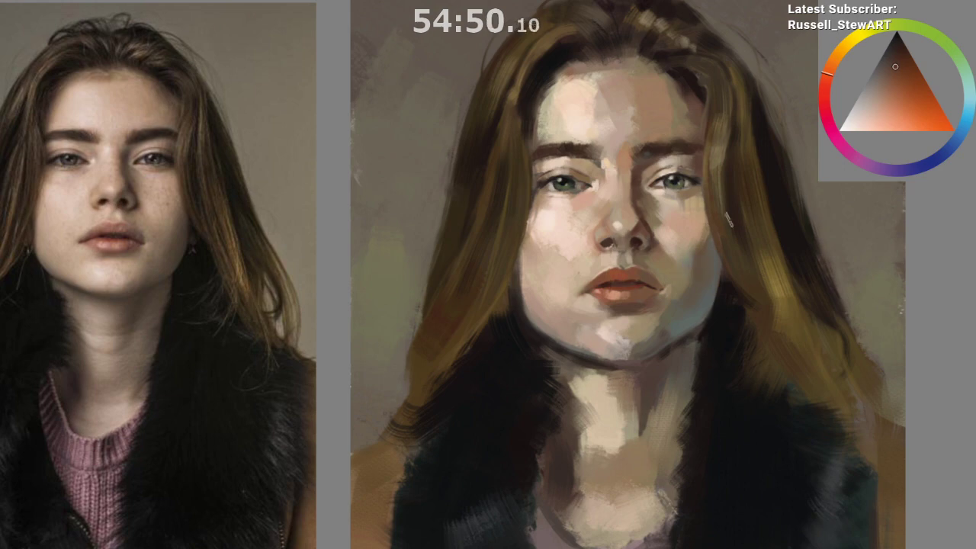
drag(833, 79, 831, 89)
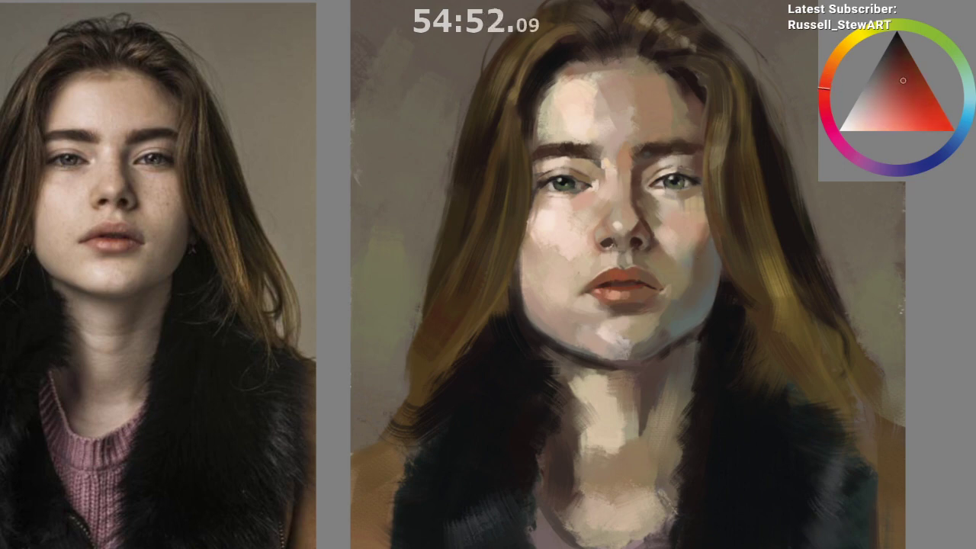
Step: Mirror the view, restore the orientation, and examine the whole portrait beside the reference photo
key(m)
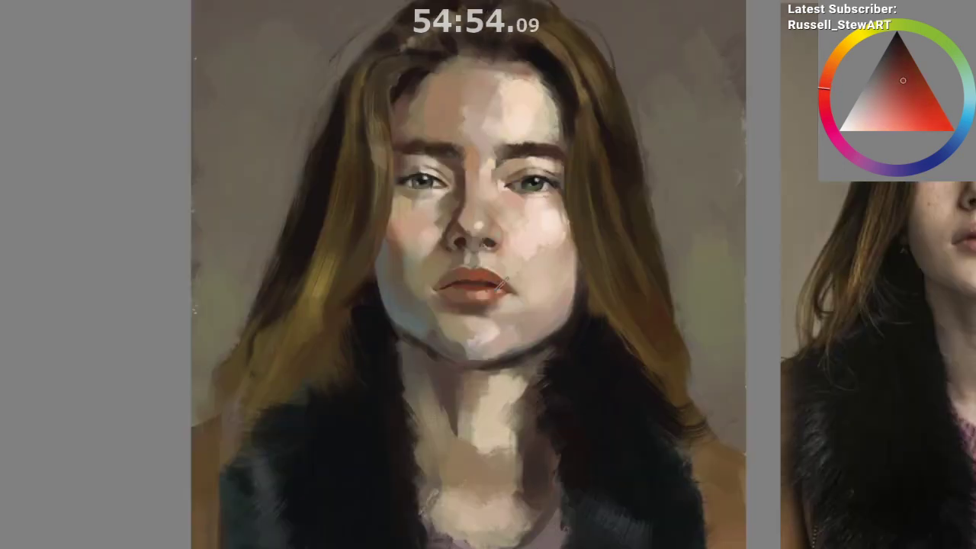
mouse_move(427, 413)
mouse_down()
mouse_move(438, 427)
mouse_move(376, 394)
mouse_up()
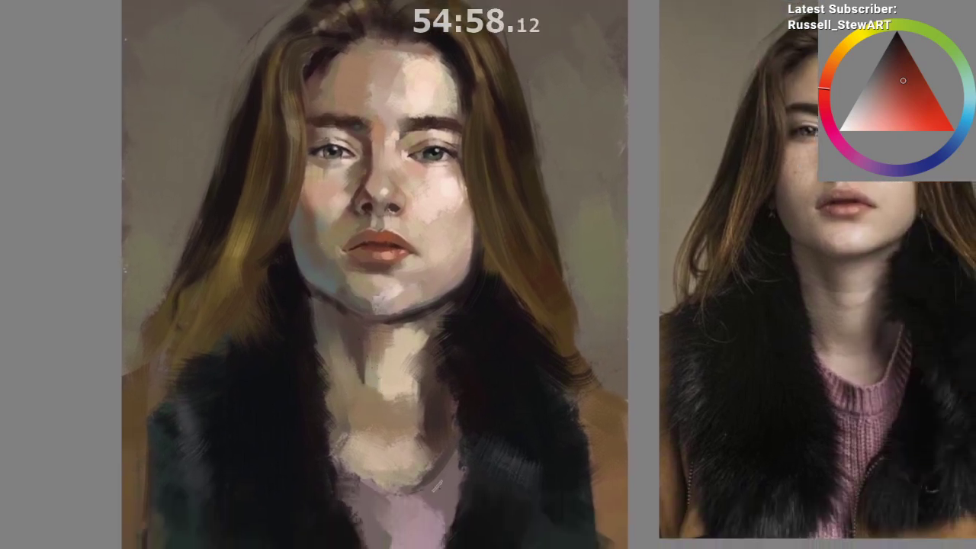
key(m)
drag(693, 407, 672, 438)
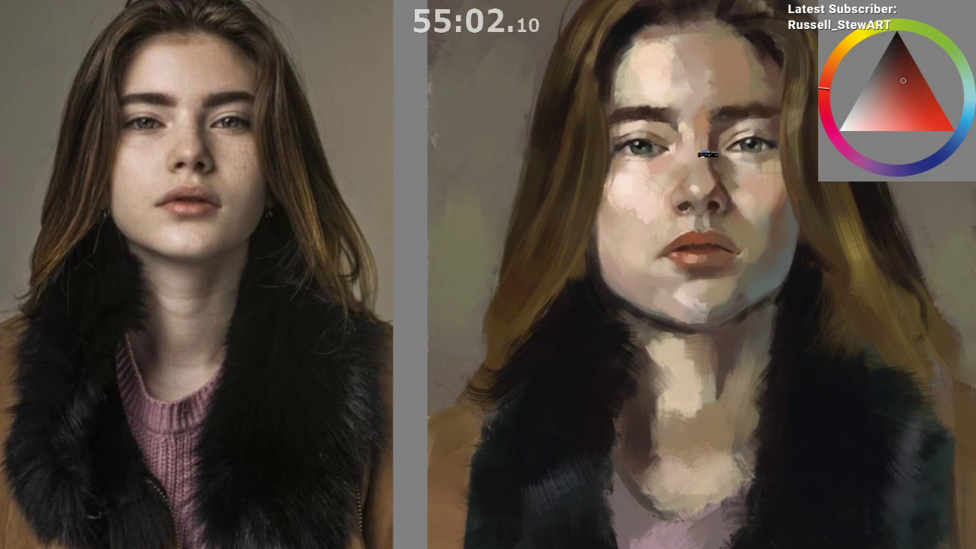
scroll(647, 435, down, 2)
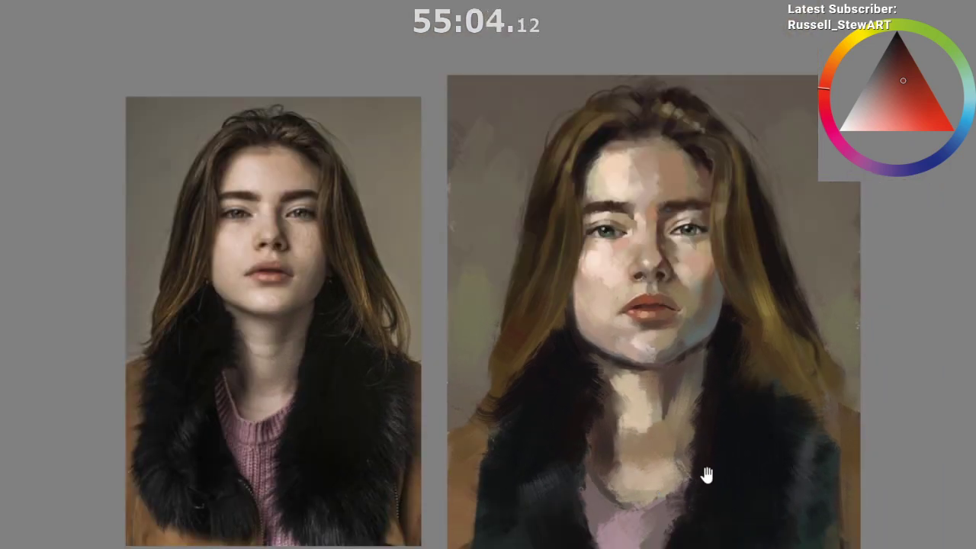
scroll(703, 470, down, 1)
drag(683, 506, 654, 448)
scroll(641, 472, up, 1)
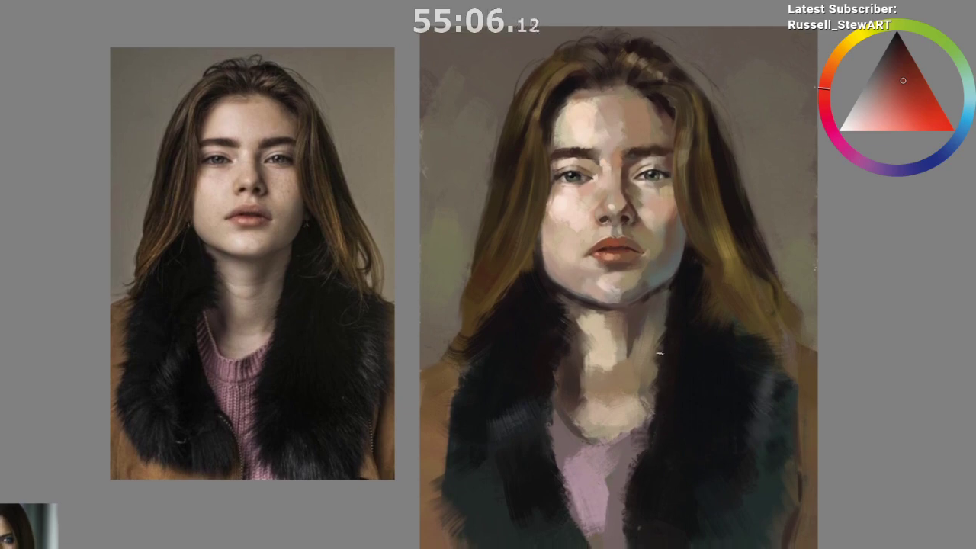
Step: Sample brown and muted olive tones and blend the shaded side of the lower neck beside the fur collar
alt+click(699, 295)
alt+click(636, 383)
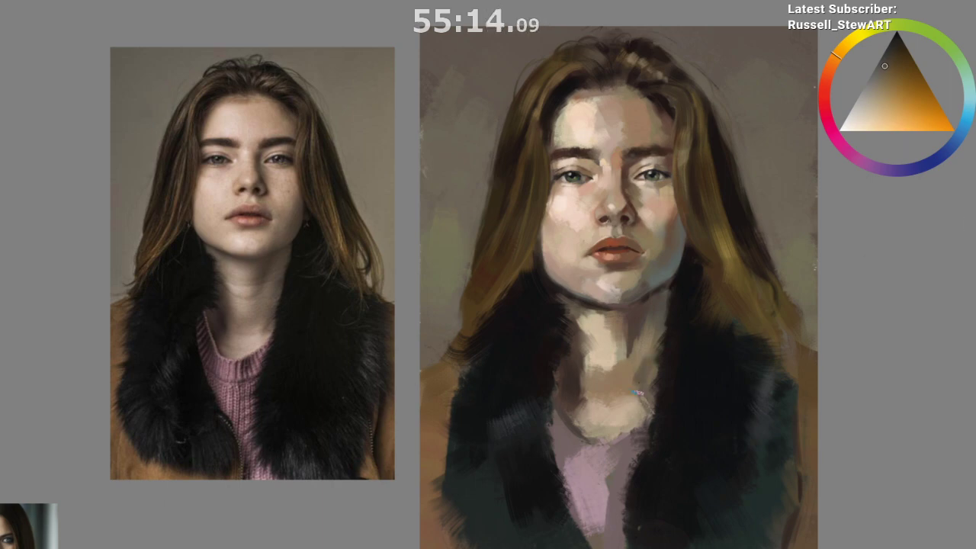
ctrl+click(671, 257)
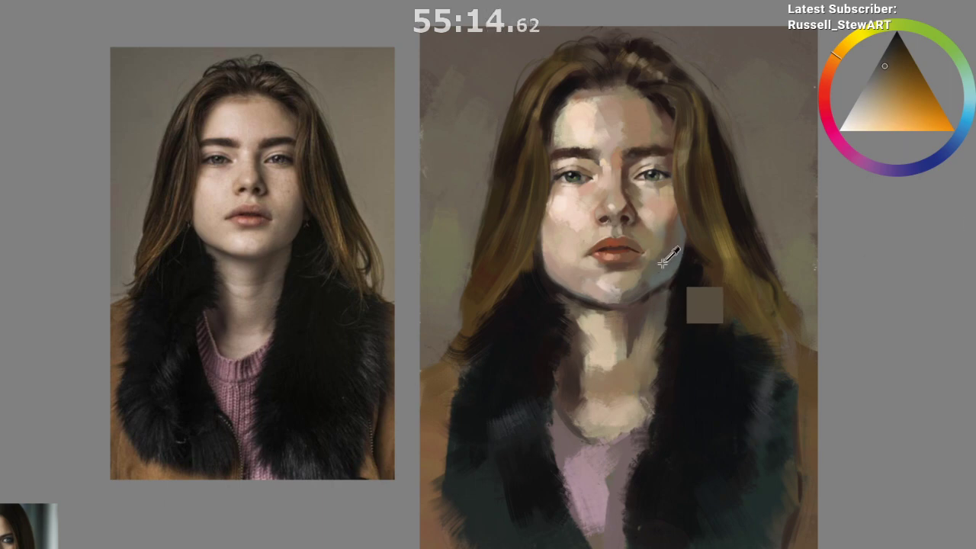
ctrl+click(622, 391)
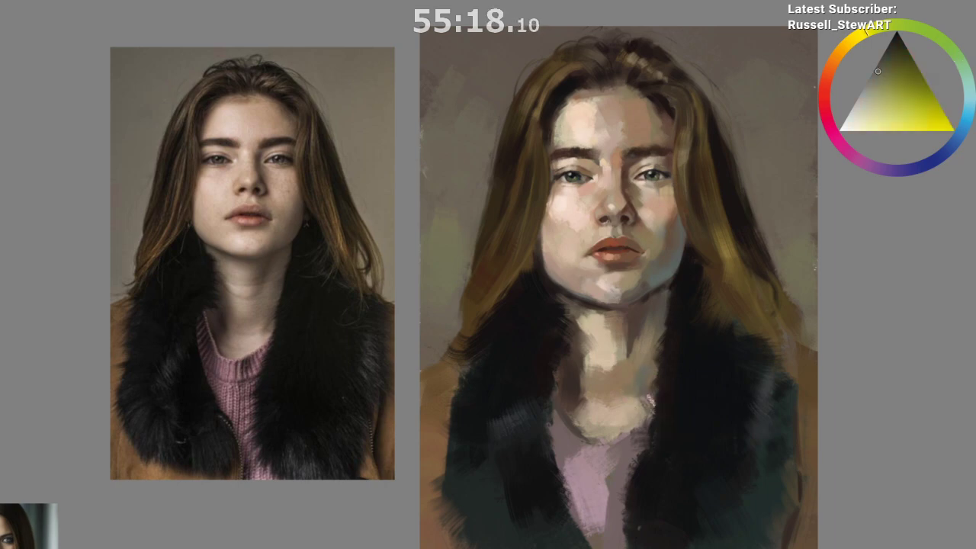
Step: Sample pale peach skin tones and refine the light patch at the base of the neck above the sweater
ctrl+click(593, 282)
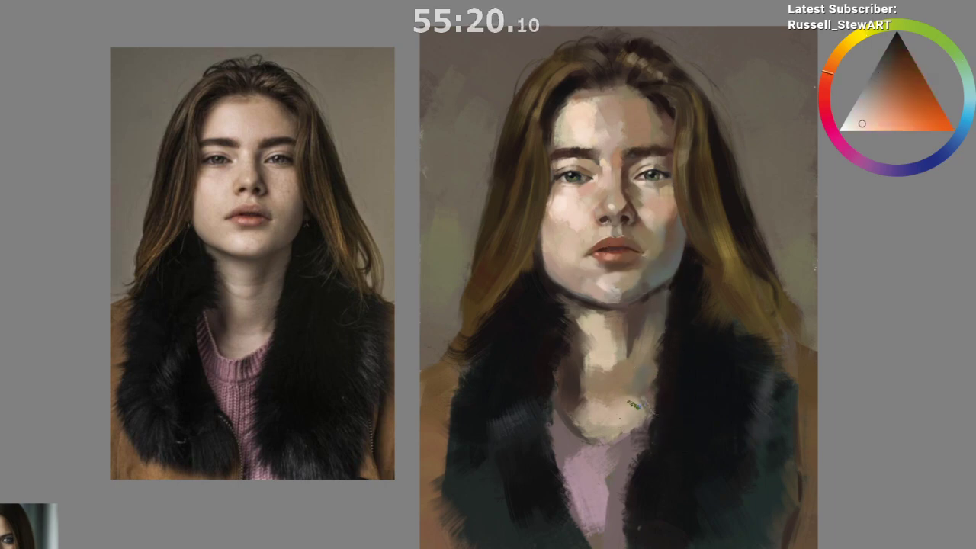
ctrl+click(627, 411)
drag(625, 462, 596, 455)
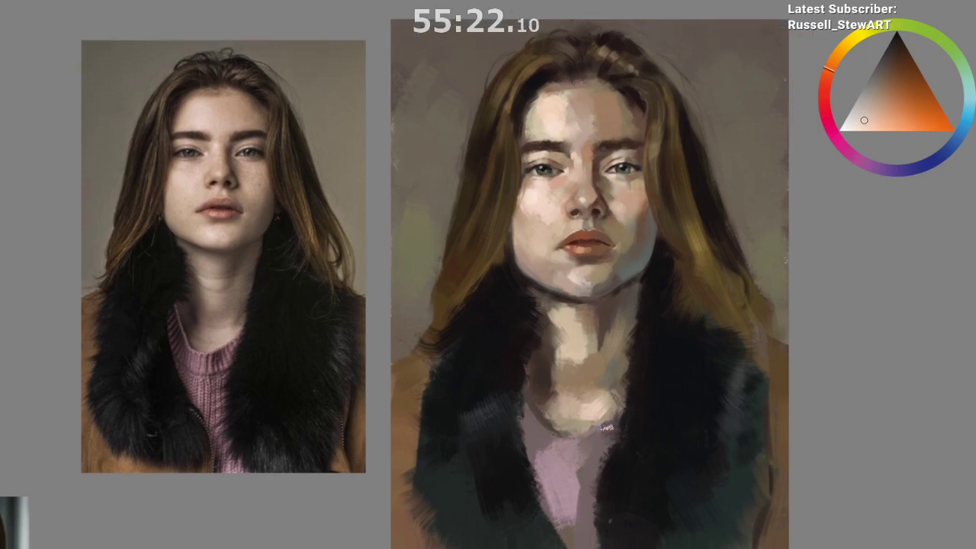
ctrl+click(607, 418)
ctrl+click(600, 409)
drag(615, 411, 585, 428)
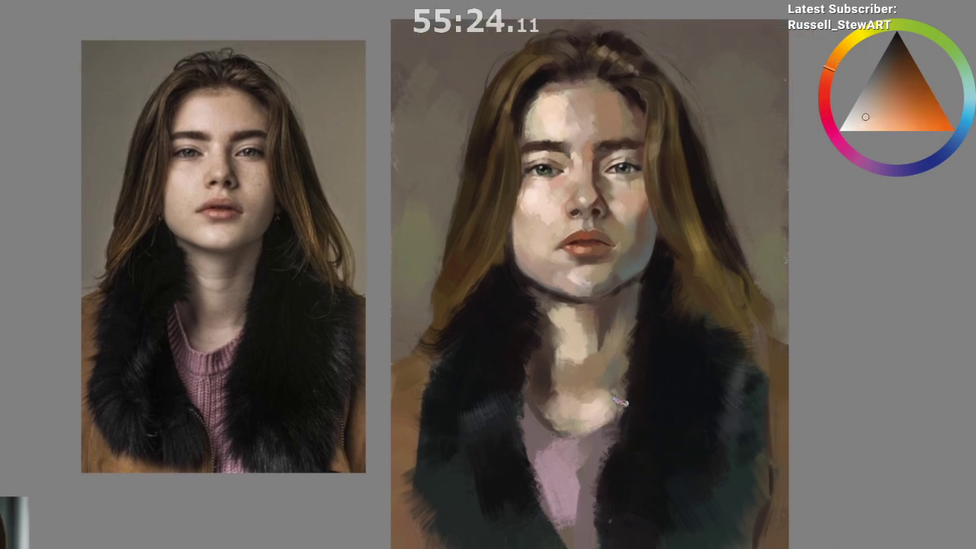
Step: Sample greyish pink tones and define the sweater's curved neckline with a pale edge against the skin
ctrl+click(570, 435)
ctrl+click(556, 421)
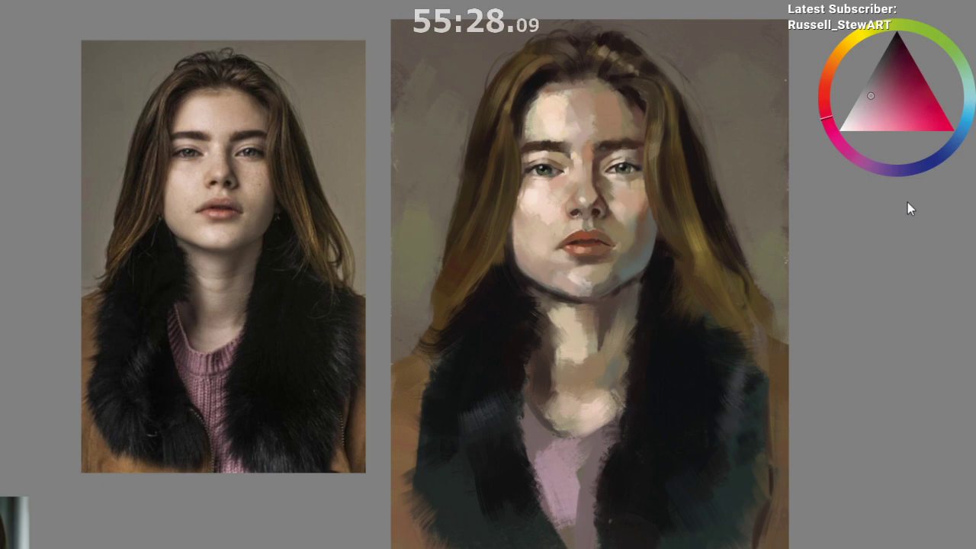
mouse_move(530, 417)
mouse_down()
mouse_move(518, 395)
mouse_move(574, 436)
mouse_move(547, 431)
mouse_up()
ctrl+click(544, 438)
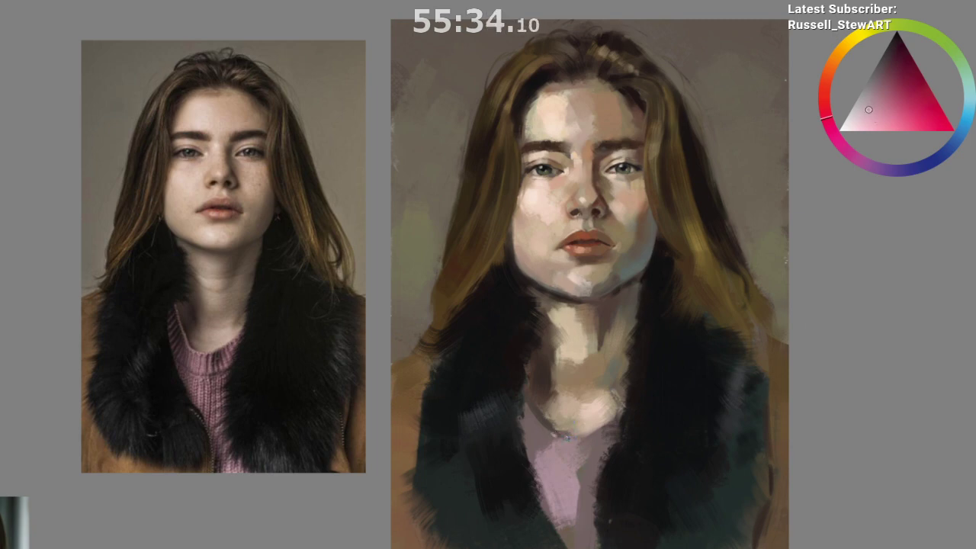
ctrl+click(582, 441)
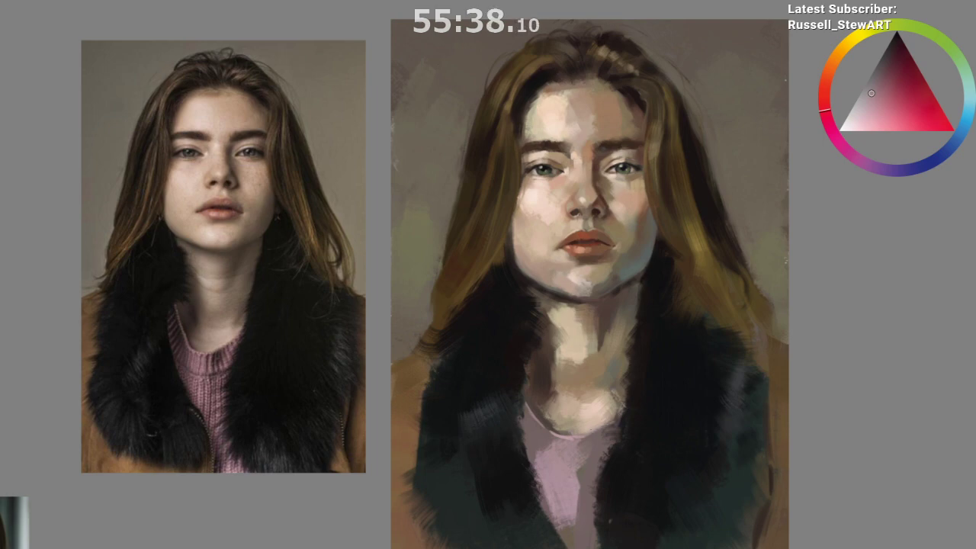
drag(583, 444, 594, 418)
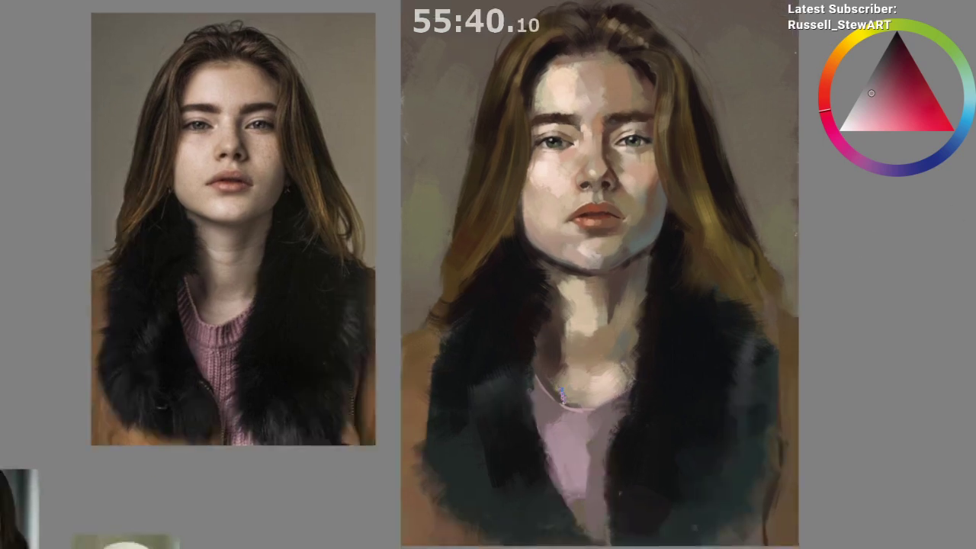
Step: Sample mauve, greyish pink and brown tones and blend vertical folds down the sweater front between the collar halves
ctrl+click(551, 413)
ctrl+click(590, 419)
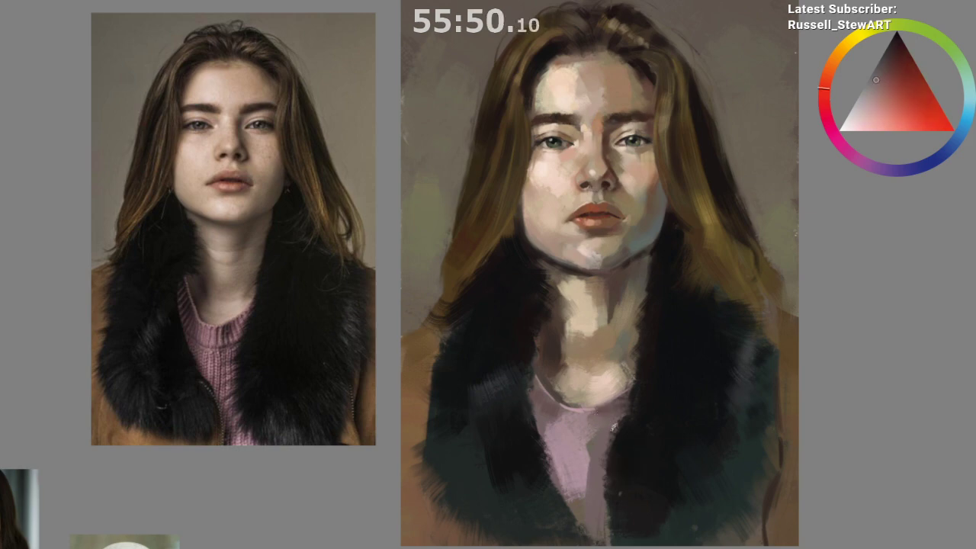
drag(602, 424, 594, 480)
drag(601, 435, 589, 502)
ctrl+click(599, 445)
ctrl+click(593, 500)
mouse_move(579, 453)
mouse_down()
mouse_move(577, 499)
mouse_move(566, 491)
mouse_move(576, 494)
mouse_up()
ctrl+click(585, 523)
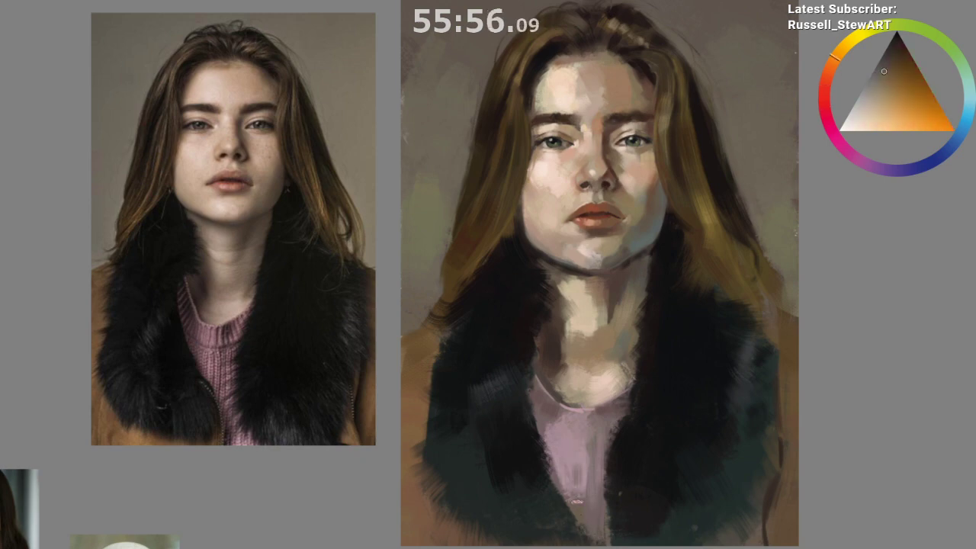
ctrl+click(578, 469)
drag(584, 452, 583, 485)
Step: Sample dark green-black tones and rework the fur collar on the lit side down toward the sweater's lower edge
mouse_move(535, 535)
mouse_down()
mouse_move(558, 486)
mouse_move(547, 462)
mouse_up()
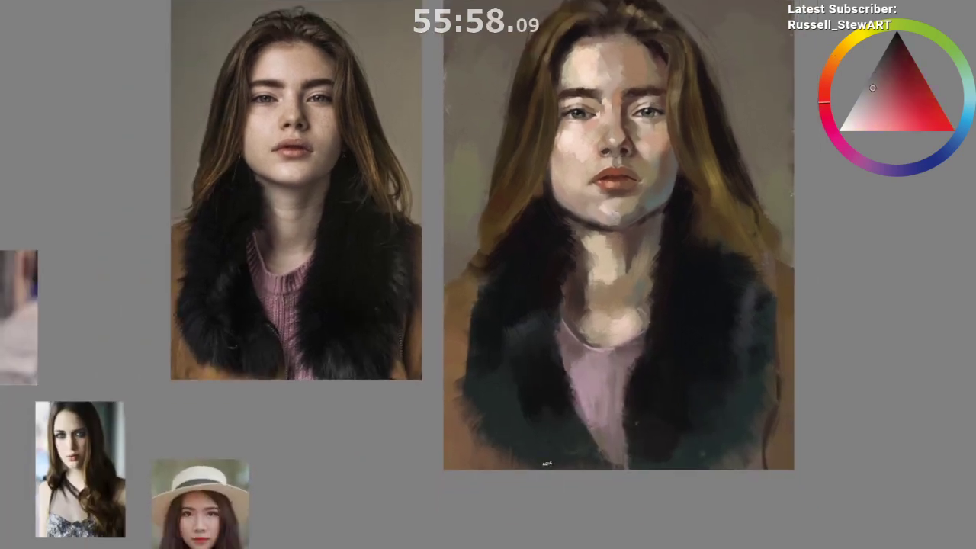
ctrl+click(520, 409)
drag(572, 379, 577, 411)
ctrl+click(511, 366)
drag(490, 381, 487, 417)
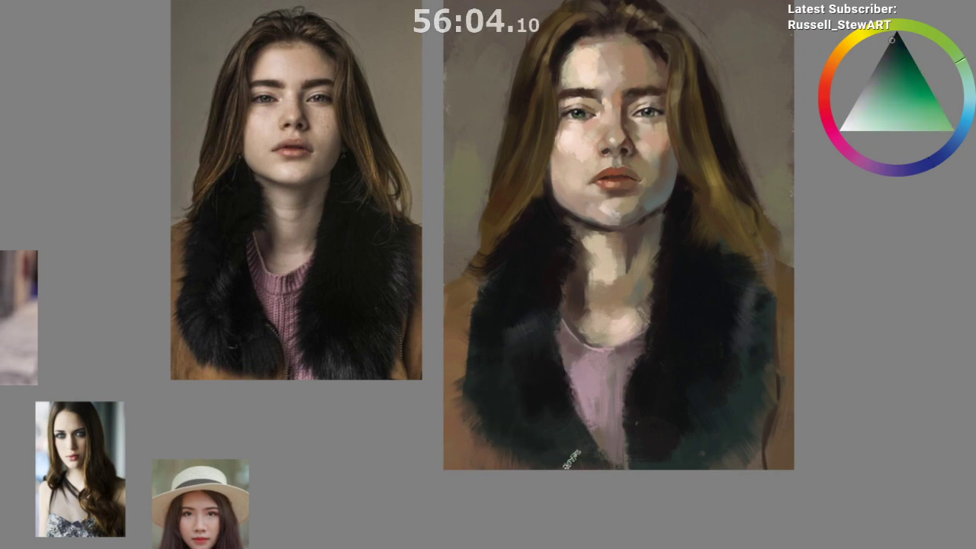
Step: Sample a dark slate blue and brush muted highlights into the fur on the shaded side and along its lower edge
ctrl+click(709, 414)
ctrl+click(745, 426)
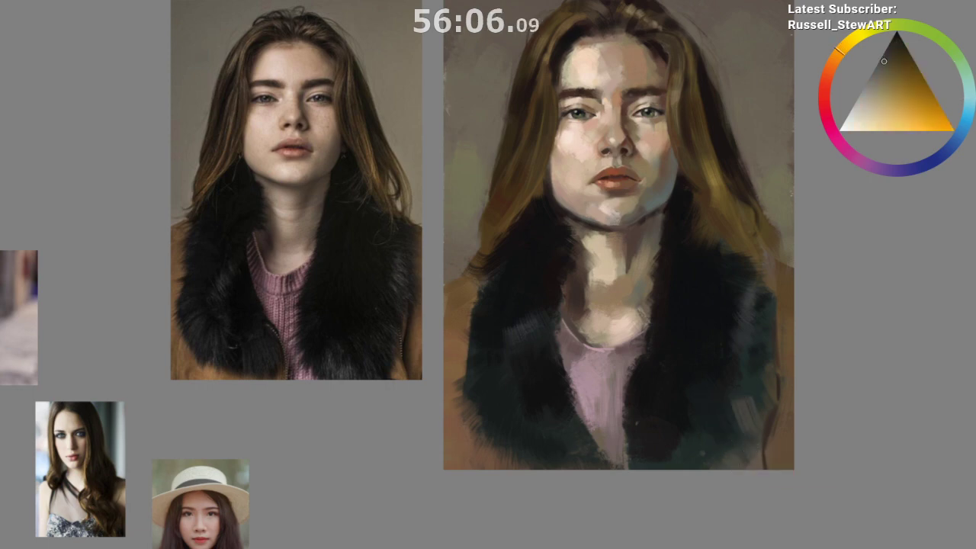
ctrl+click(738, 336)
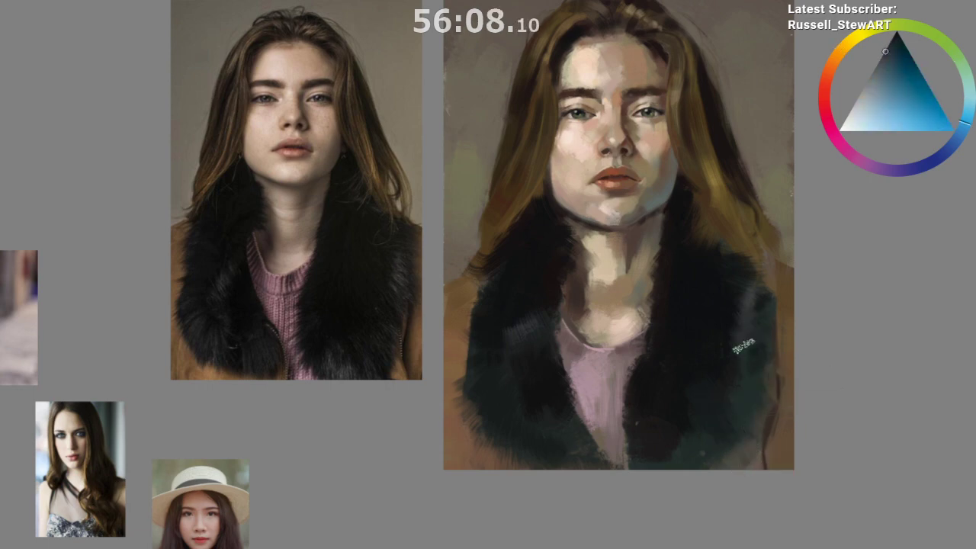
drag(745, 344, 747, 374)
mouse_move(678, 451)
mouse_down()
mouse_move(671, 466)
mouse_move(717, 448)
mouse_up()
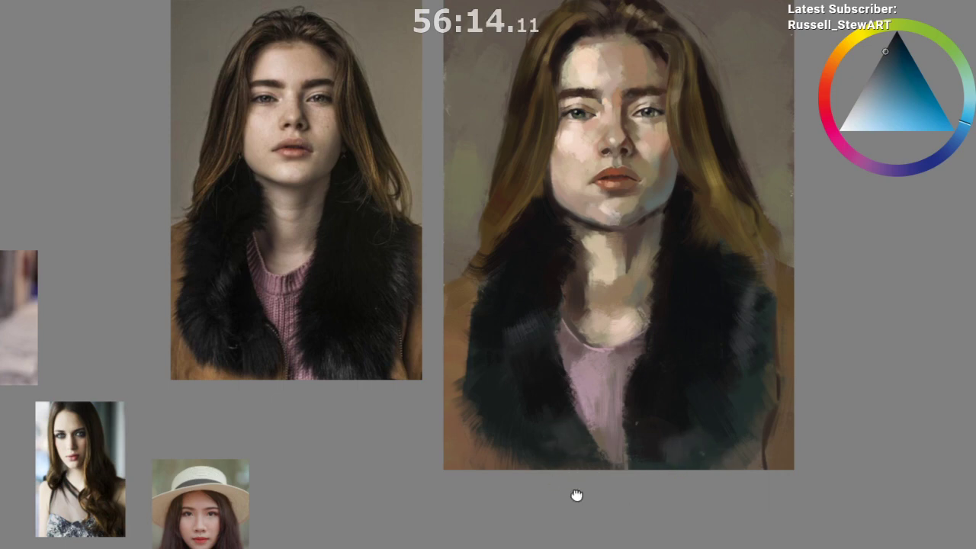
Step: Sample coat brown and dark teal tones and refine the fur collar's outer edge at the lit-side shoulder
drag(578, 496, 559, 514)
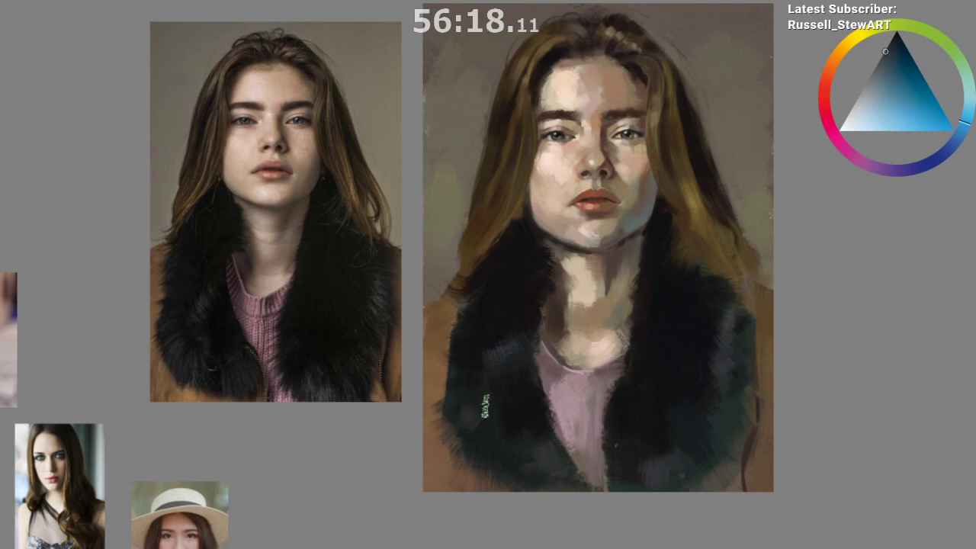
scroll(601, 528, down, 3)
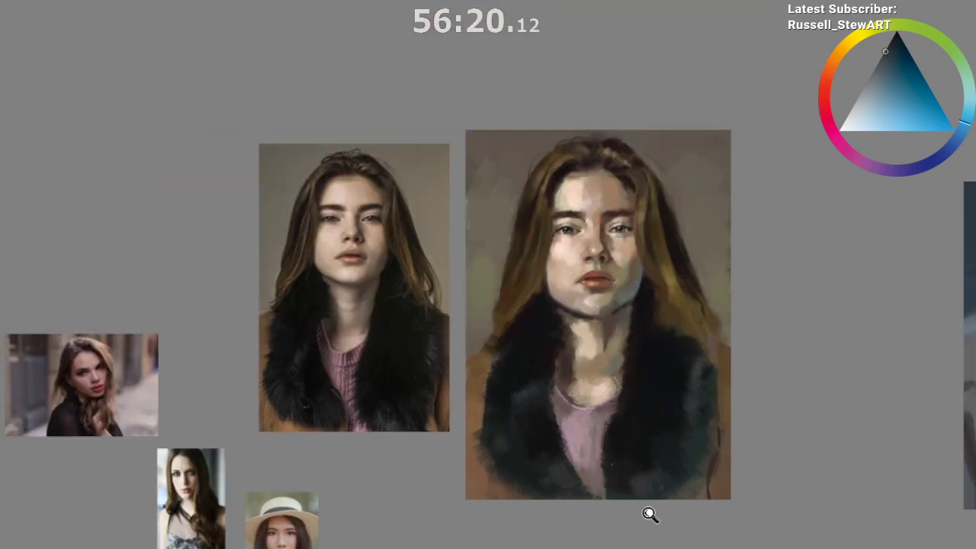
scroll(646, 520, up, 1)
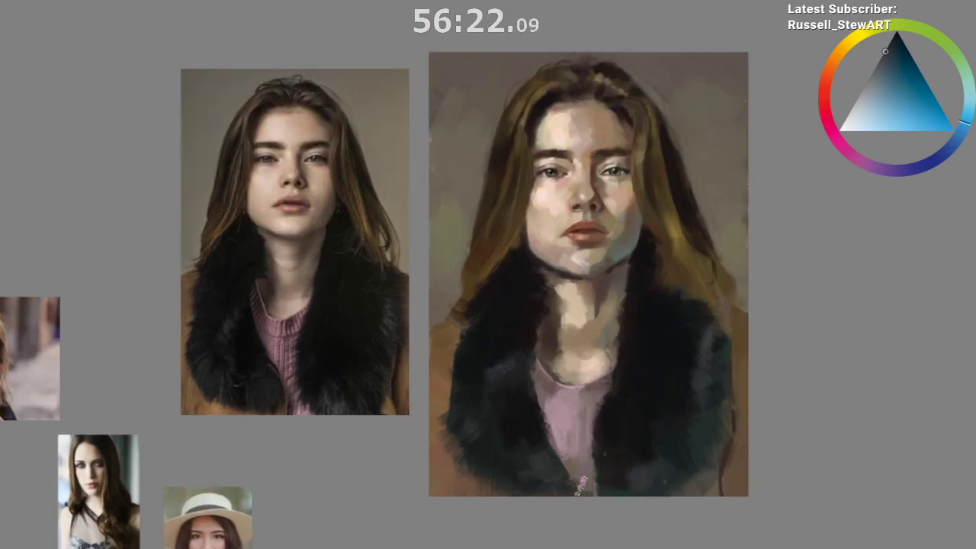
ctrl+click(465, 357)
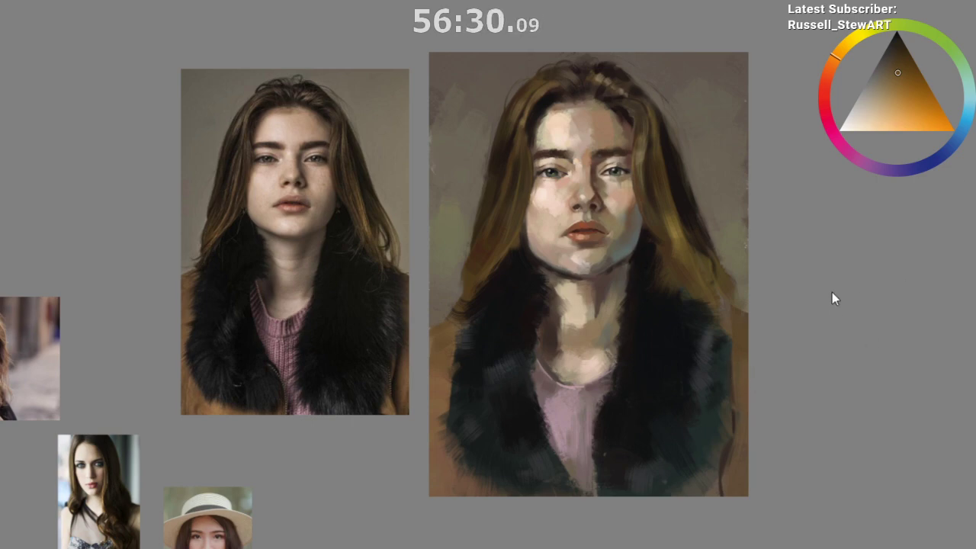
ctrl+click(460, 355)
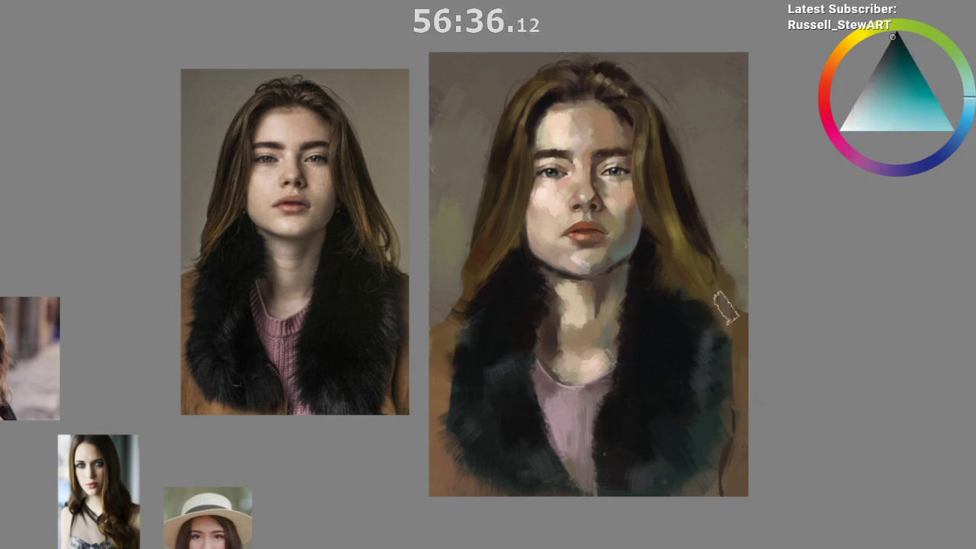
Step: Sample the greyish brown background and clean up the area around the hair ends above the shaded-side shoulder
drag(712, 314, 720, 263)
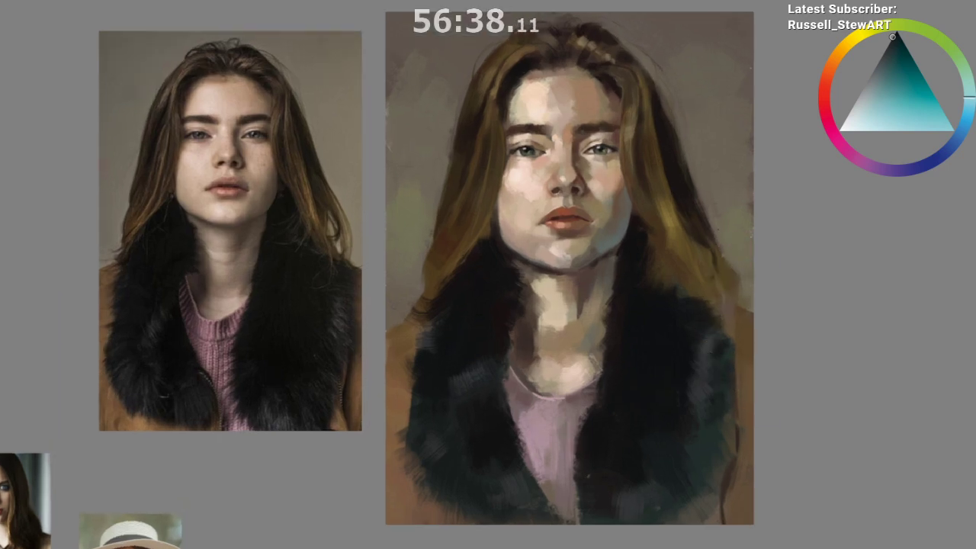
ctrl+click(720, 218)
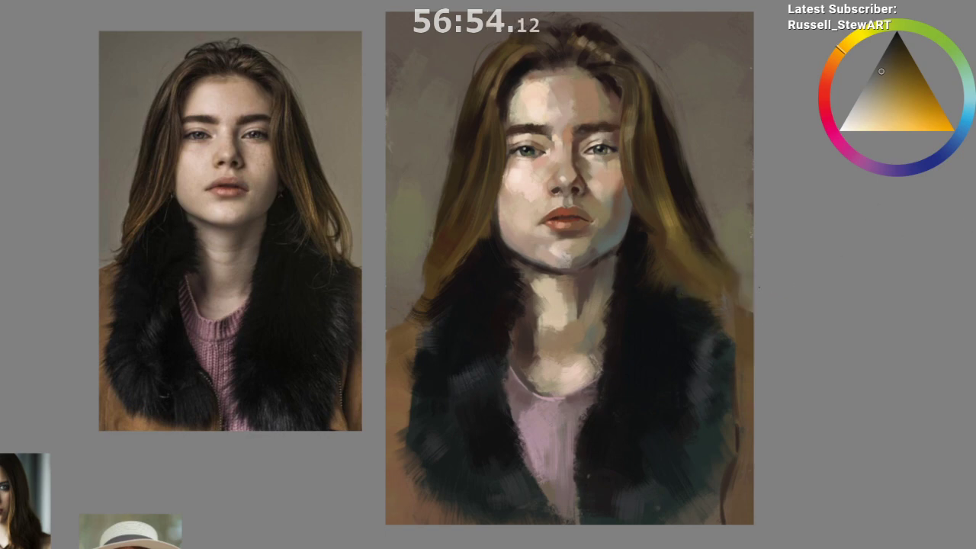
mouse_move(721, 287)
mouse_down()
mouse_move(717, 333)
mouse_move(738, 297)
mouse_up()
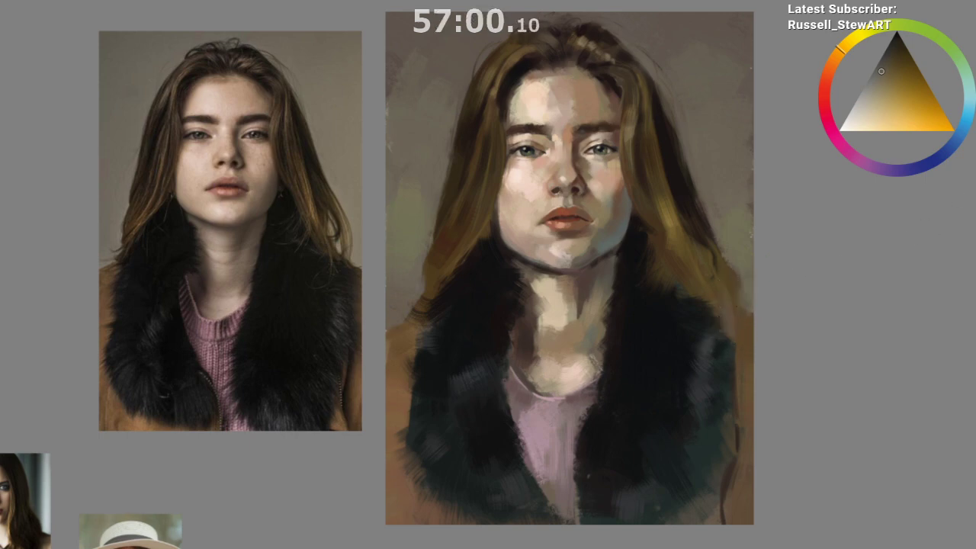
mouse_move(749, 326)
mouse_down()
mouse_move(749, 267)
mouse_move(743, 311)
mouse_up()
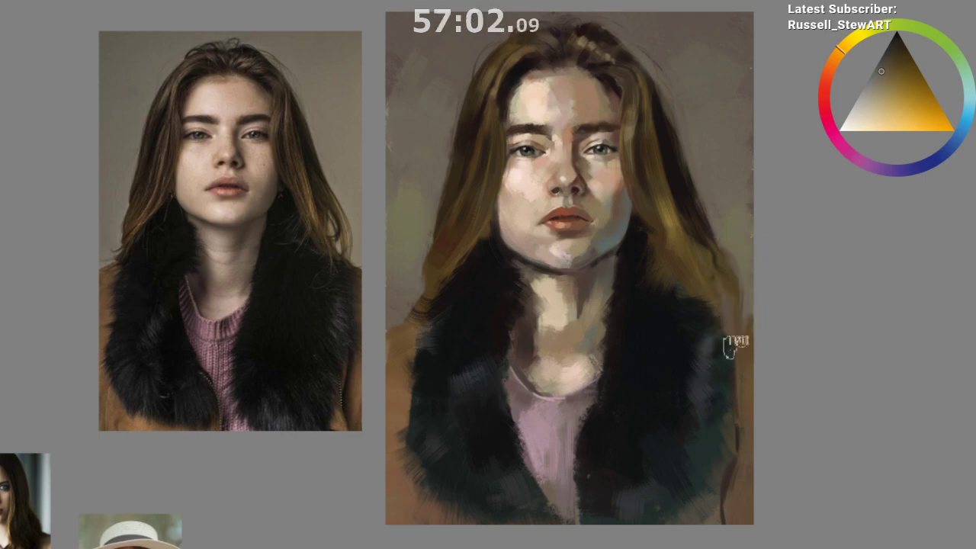
Step: Extend the shaded-side hair ends over the shoulder with a sampled brown, and mirror the view to check the shape
ctrl+click(719, 261)
drag(721, 260, 734, 325)
mouse_move(704, 263)
mouse_down()
mouse_move(733, 267)
mouse_move(740, 311)
mouse_up()
key(m)
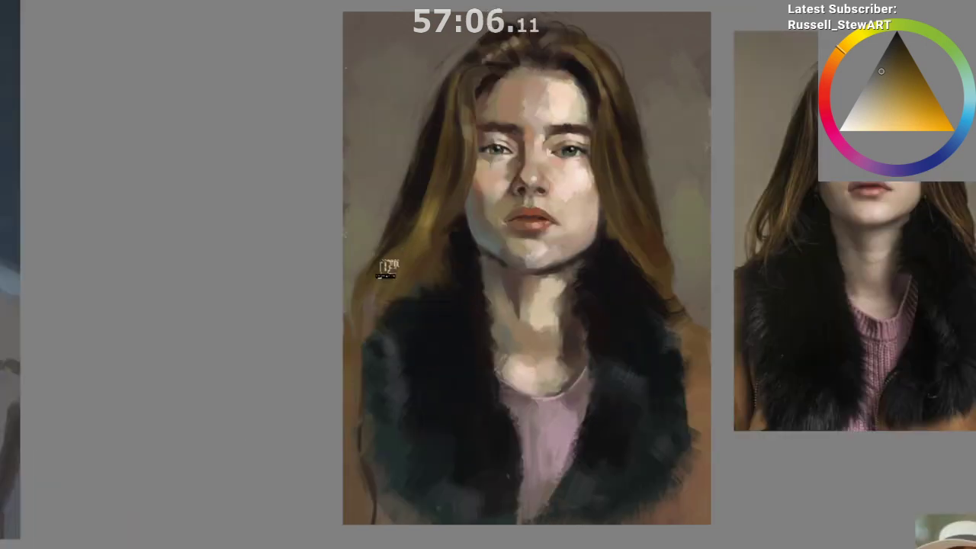
Step: Restore the unmirrored view and compare the whole portrait with the reference photo
drag(496, 401, 314, 345)
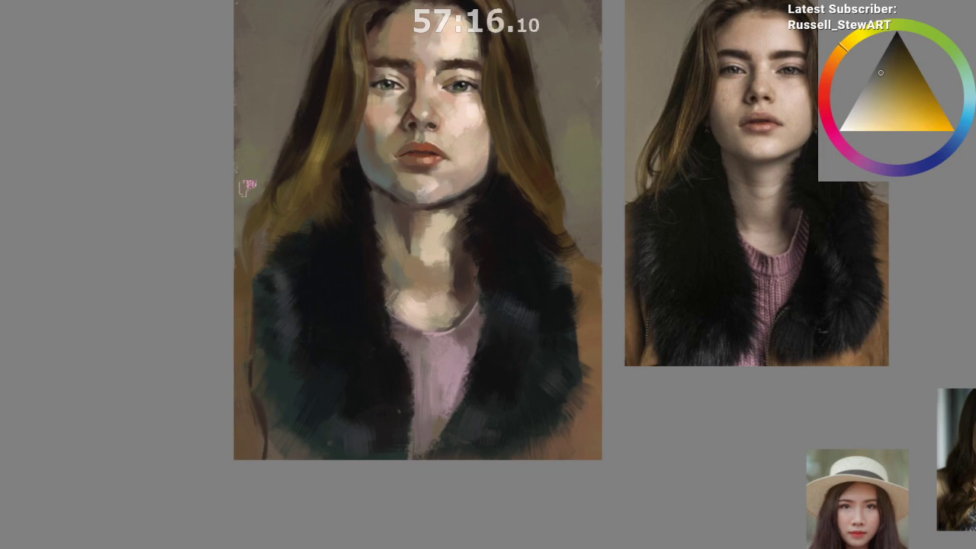
mouse_move(534, 200)
mouse_down()
mouse_move(462, 241)
mouse_move(402, 212)
mouse_up()
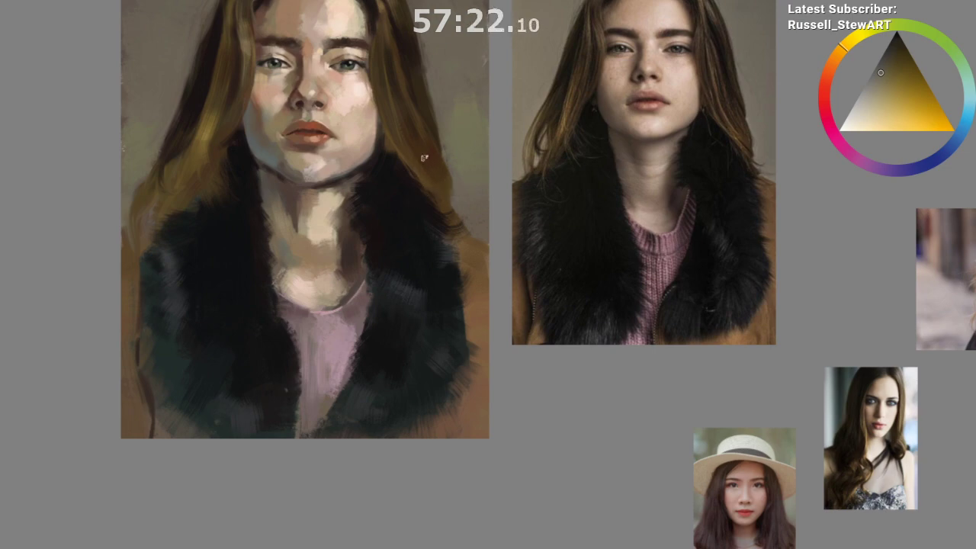
key(m)
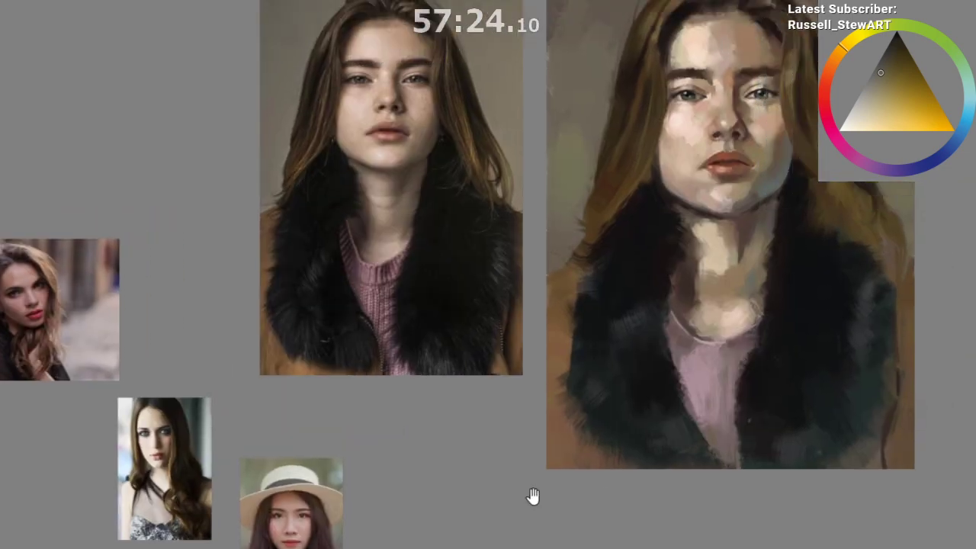
drag(517, 429, 450, 460)
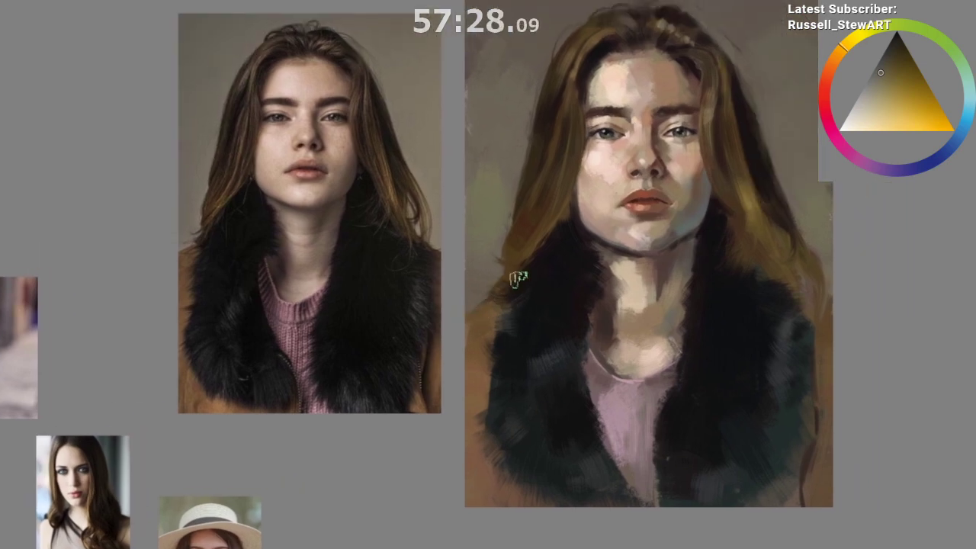
drag(583, 302, 547, 320)
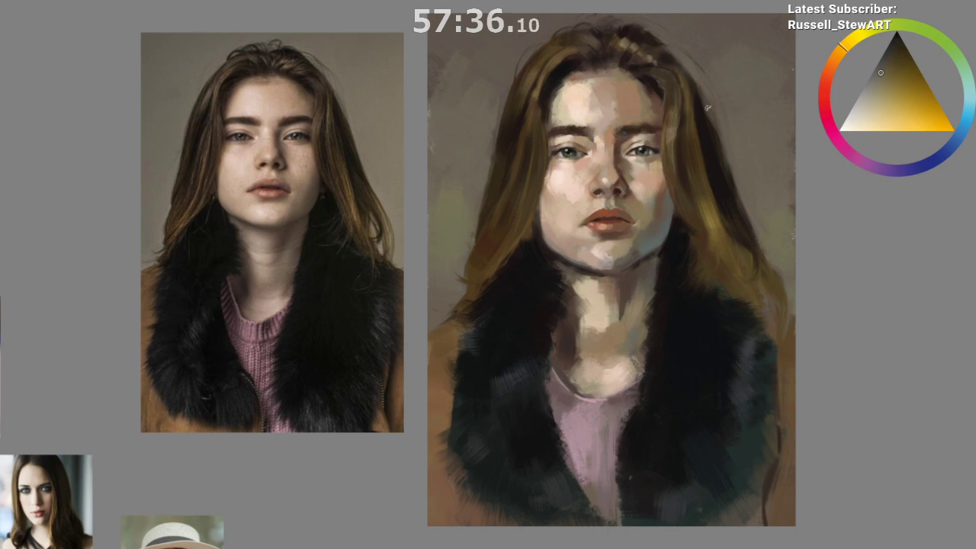
Step: Sample a dark green from the lit-side eye, touch up its dark details and check the face against the reference
drag(660, 265, 583, 470)
drag(542, 415, 559, 392)
drag(566, 462, 562, 484)
drag(501, 261, 556, 283)
drag(557, 300, 581, 376)
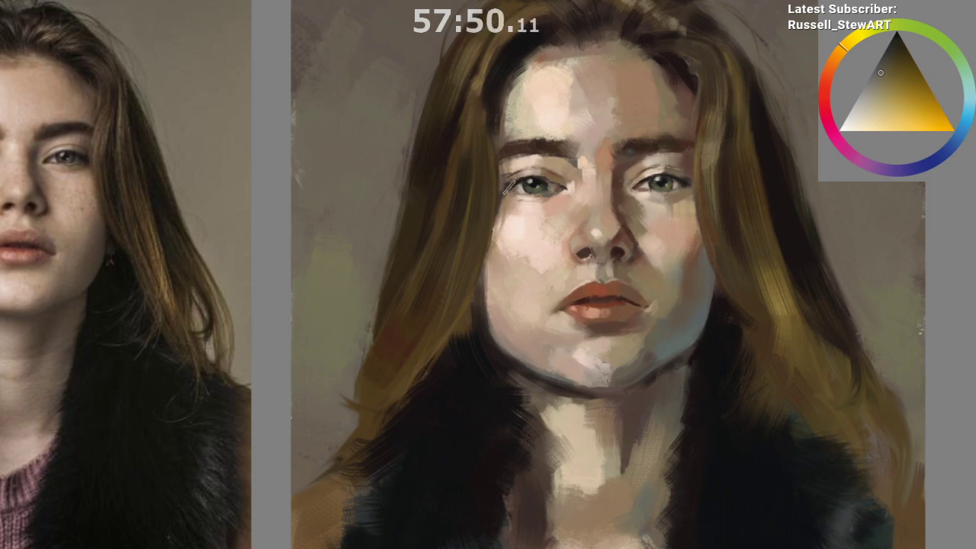
drag(537, 174, 553, 151)
ctrl+click(541, 163)
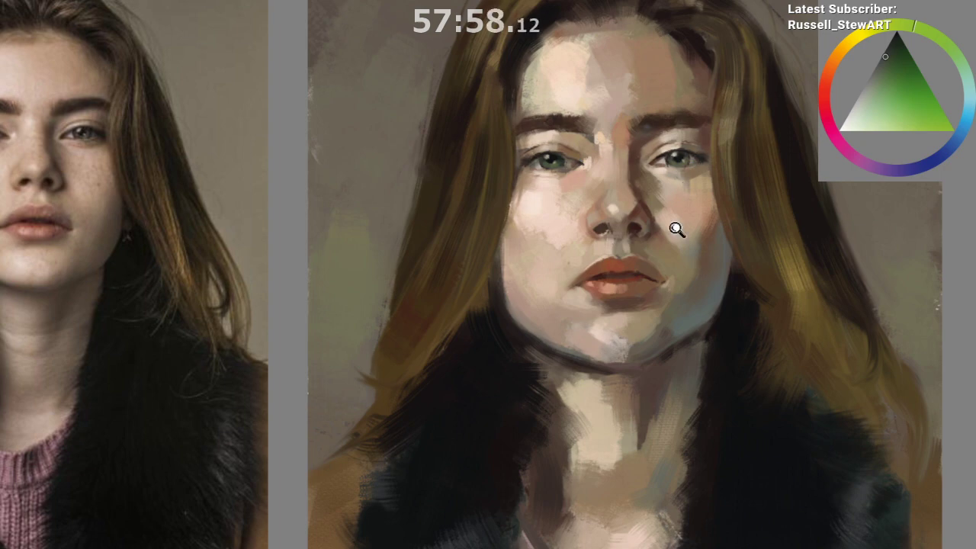
drag(675, 229, 662, 411)
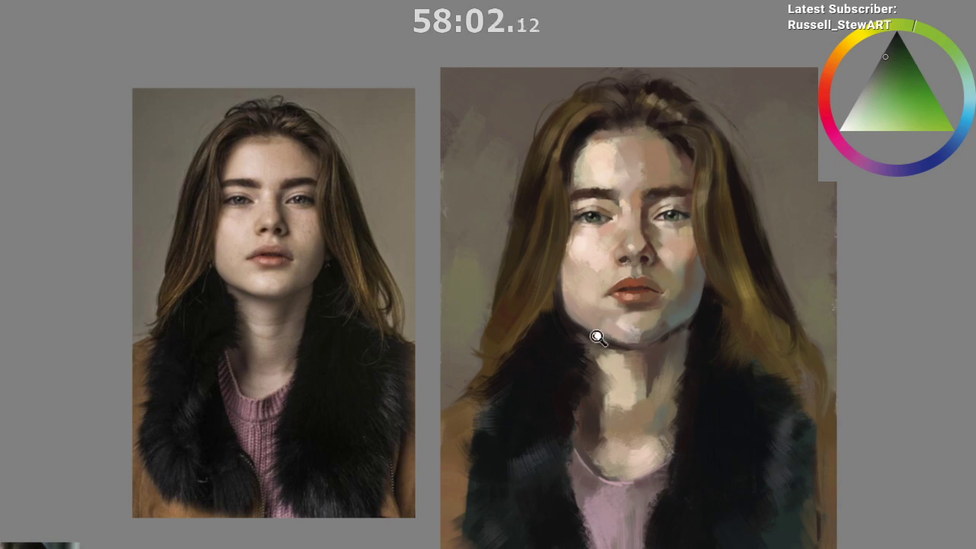
scroll(602, 332, up, 1)
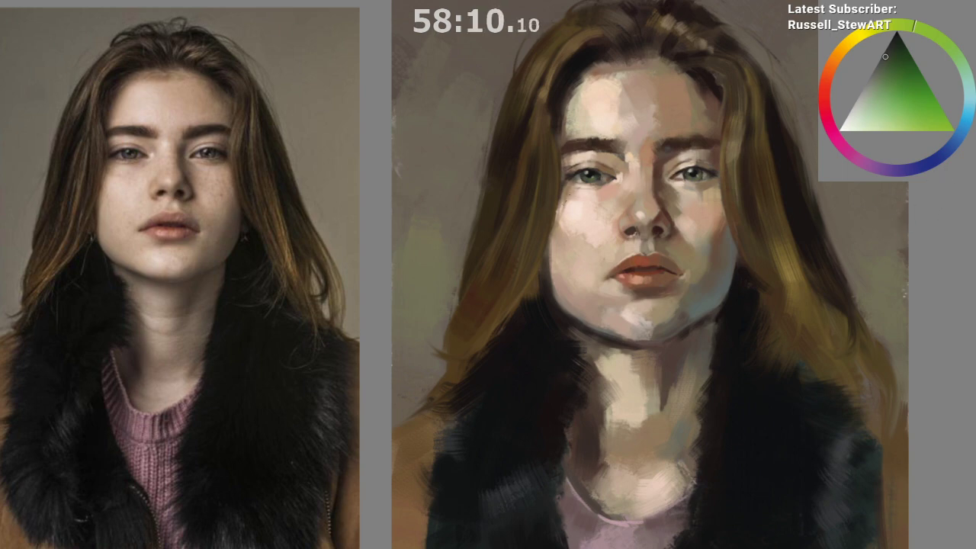
Step: Sample very dark browns around the lit-side eyebrow and refine the brow's shape and outer end
ctrl+click(562, 202)
drag(621, 225, 602, 156)
ctrl+click(599, 146)
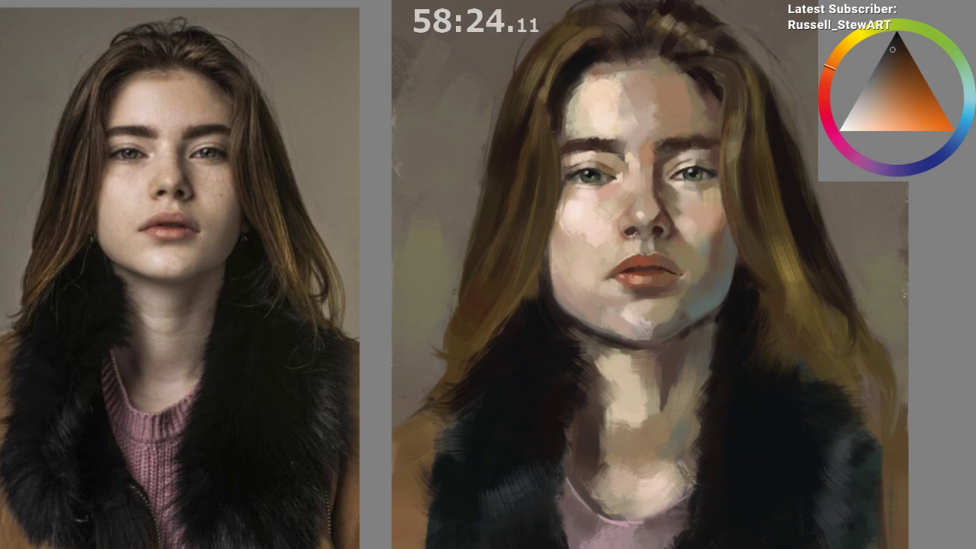
alt+click(602, 160)
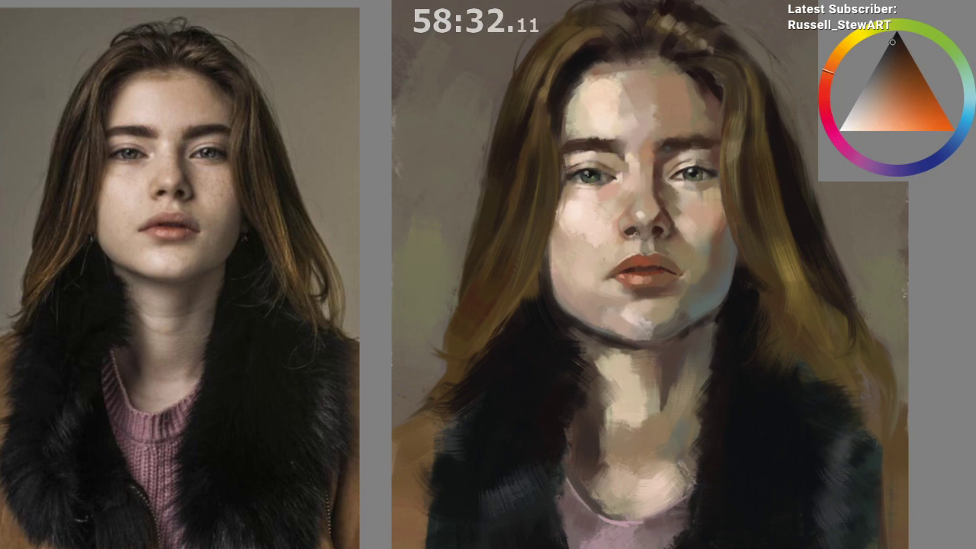
ctrl+click(569, 145)
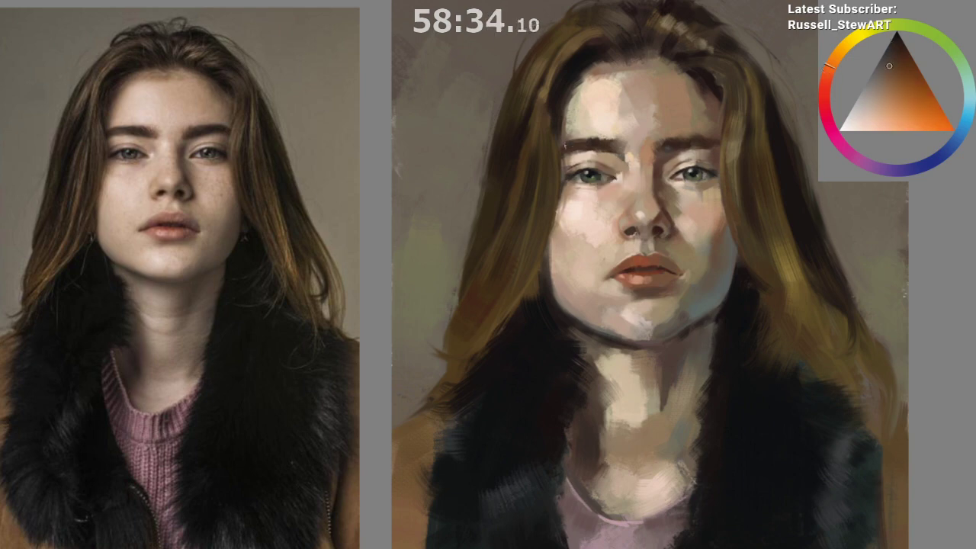
ctrl+click(610, 148)
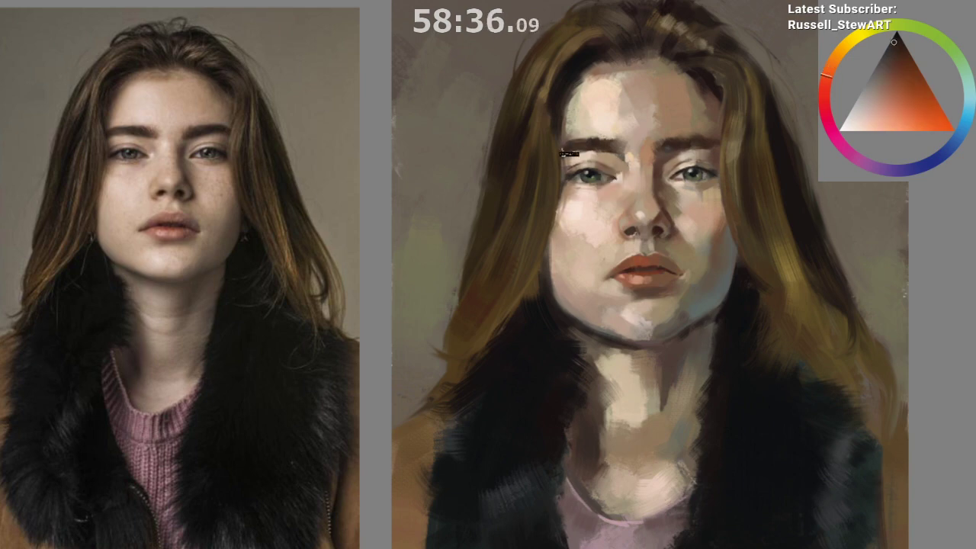
Step: Sample reddish browns at the outer ends of both eyebrows and even out their shapes
scroll(557, 328, down, 2)
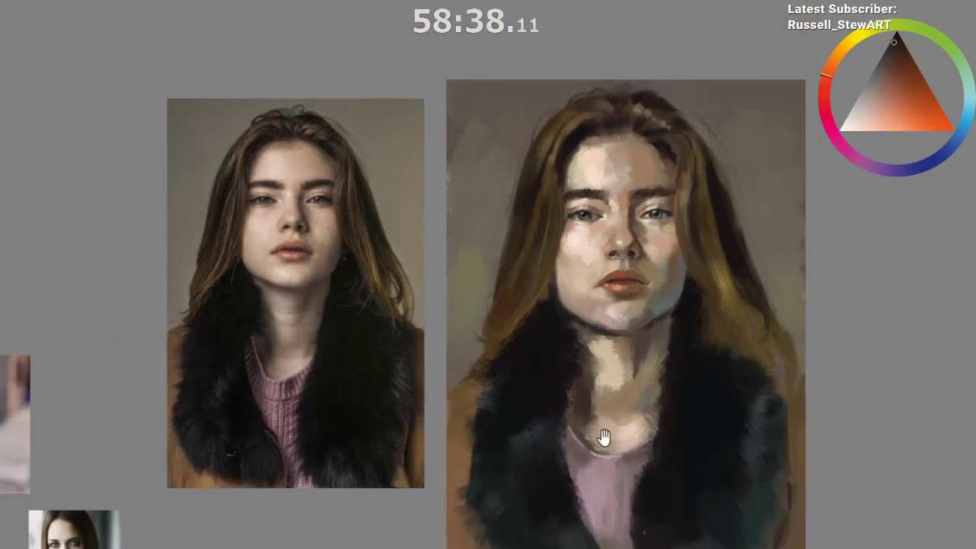
scroll(653, 206, up, 2)
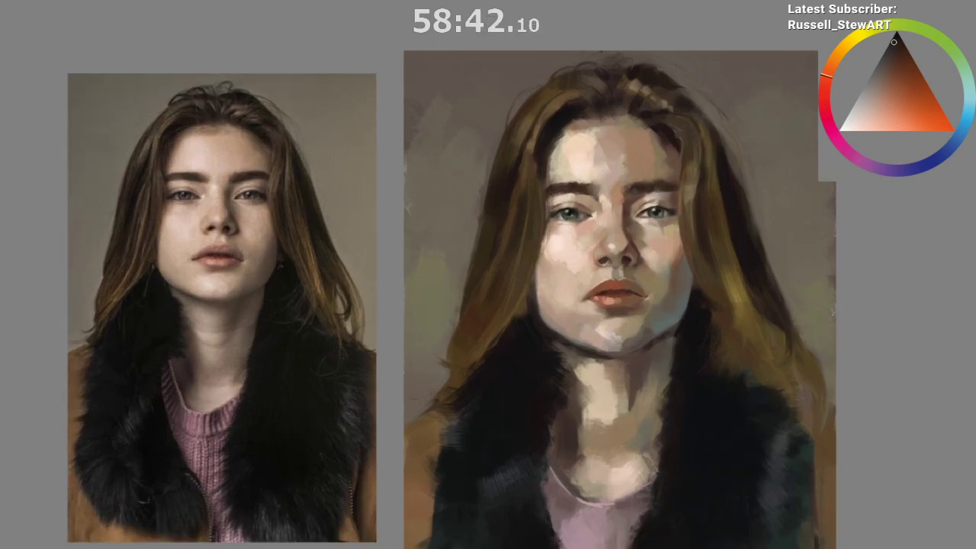
ctrl+click(674, 188)
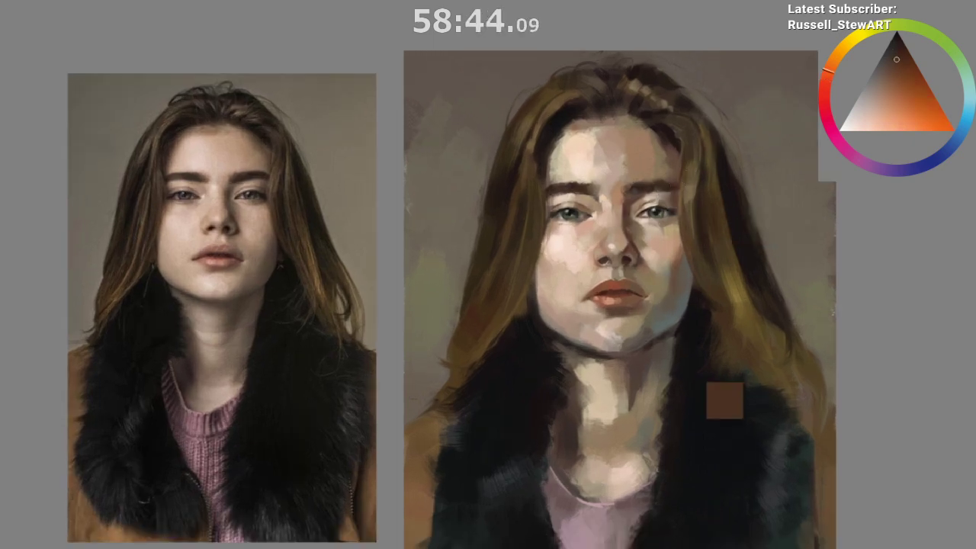
scroll(582, 371, up, 1)
scroll(529, 326, up, 1)
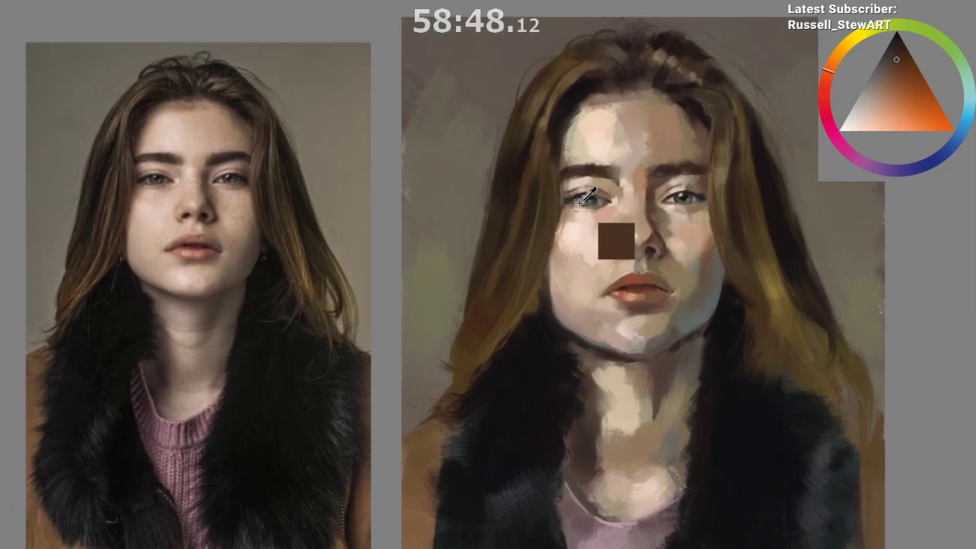
ctrl+click(568, 179)
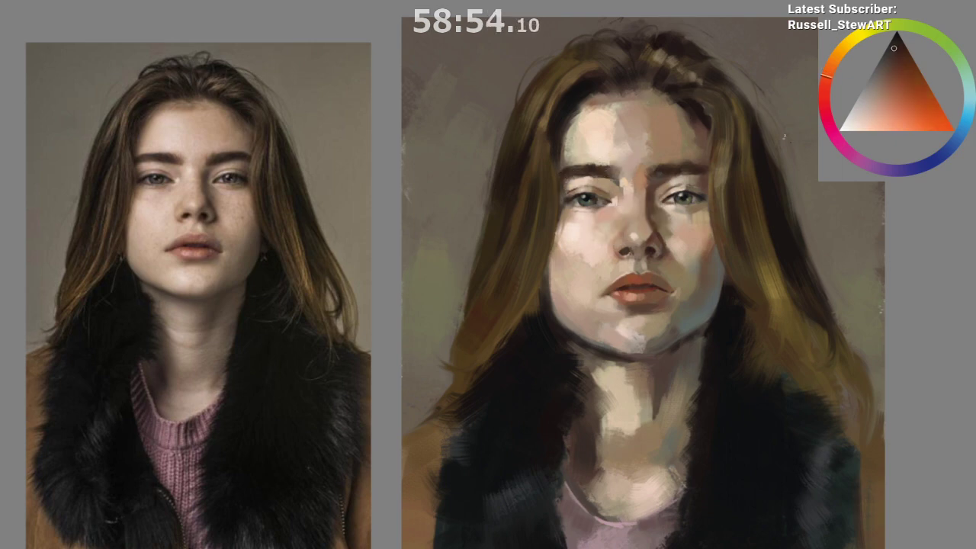
Step: Sample dark and warm mid-brown tones and refine the upper eyelid of the lit-side eye
scroll(592, 253, up, 1)
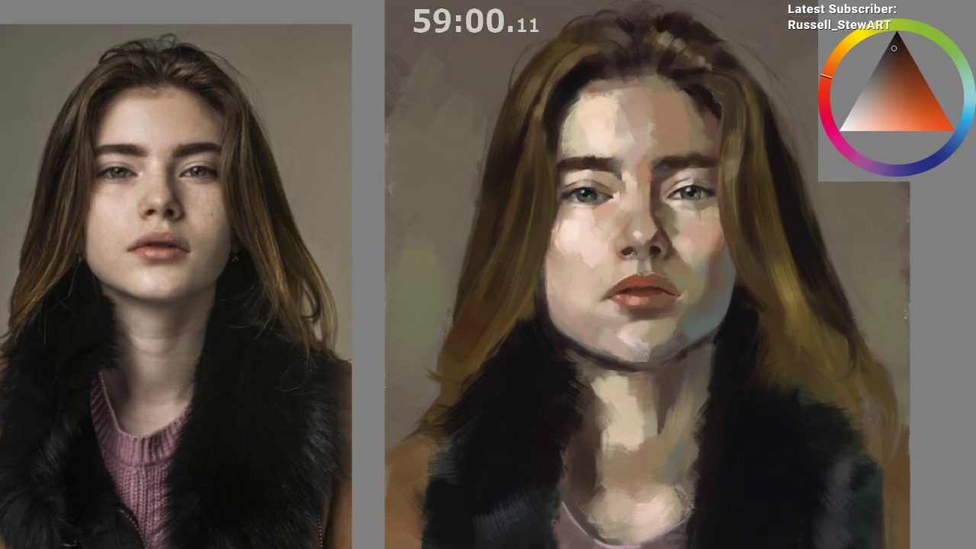
ctrl+click(630, 227)
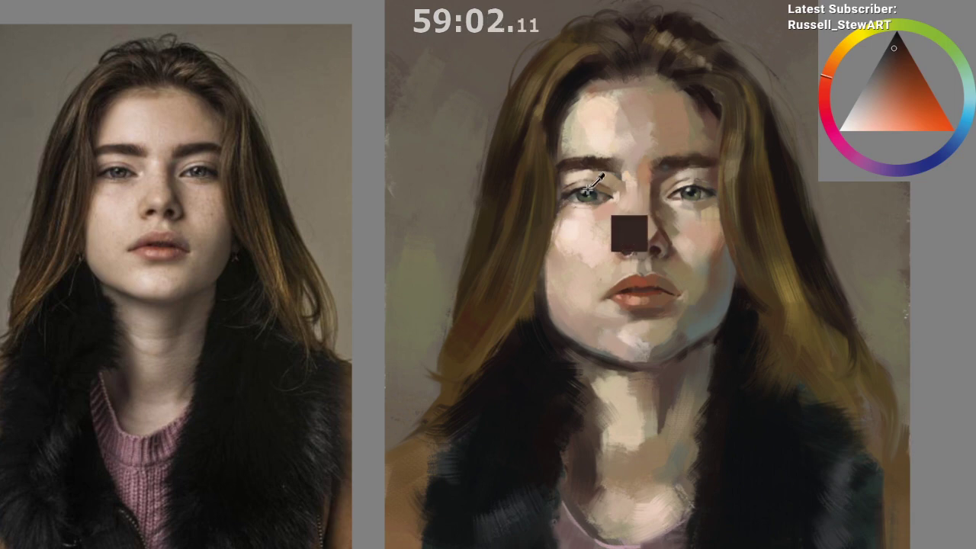
ctrl+click(633, 230)
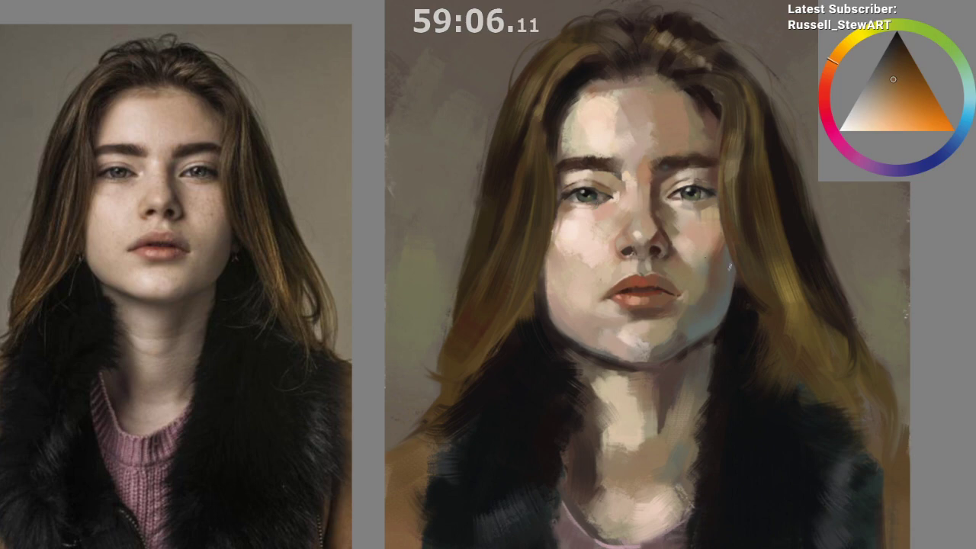
Step: Sample a reddish brown below the shaded-side brow and a warm brown beside the lit-side eye for small touch-ups
drag(694, 325, 692, 381)
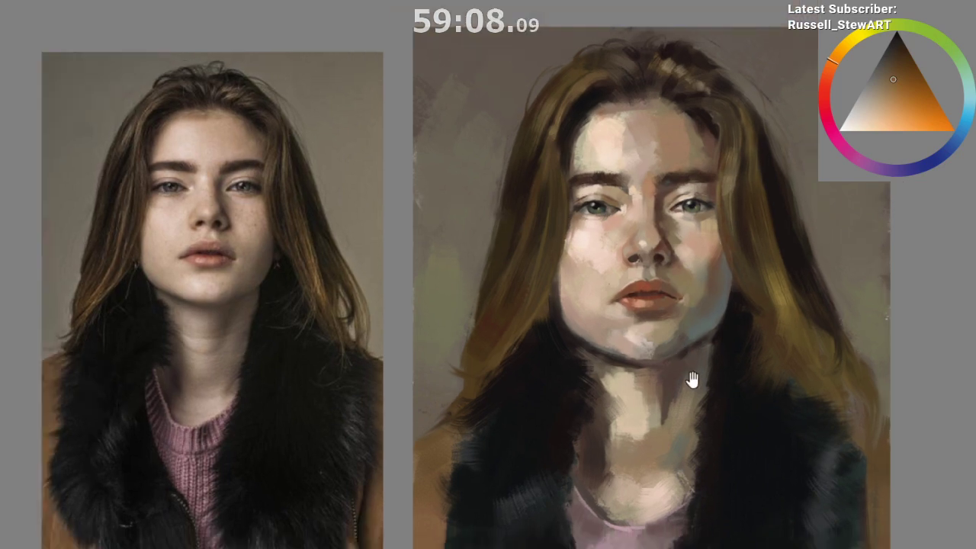
drag(643, 409, 608, 351)
drag(564, 251, 575, 221)
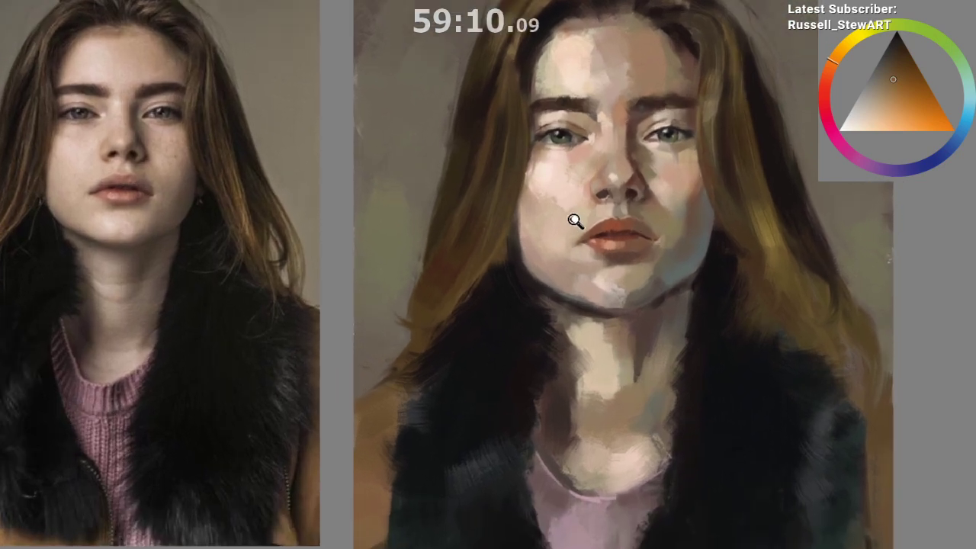
ctrl+click(684, 119)
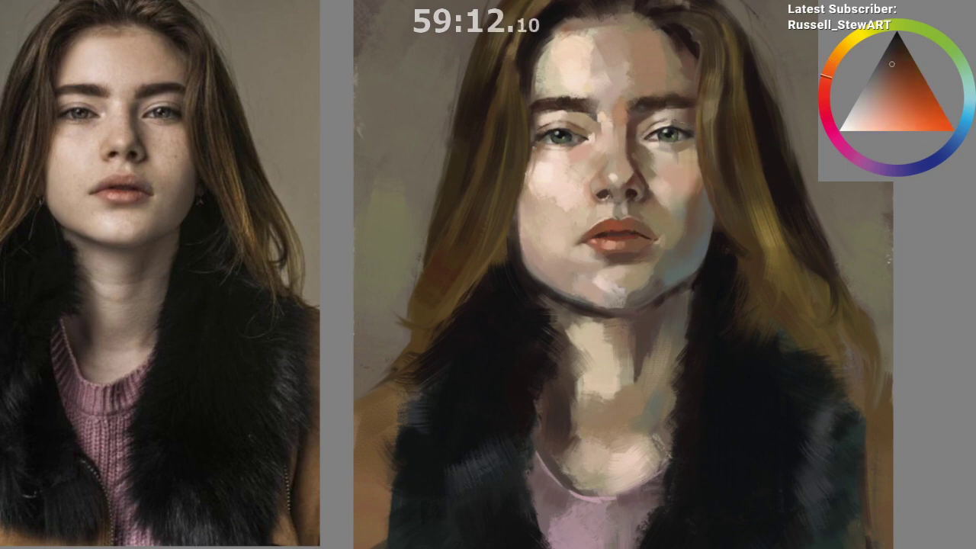
ctrl+click(538, 148)
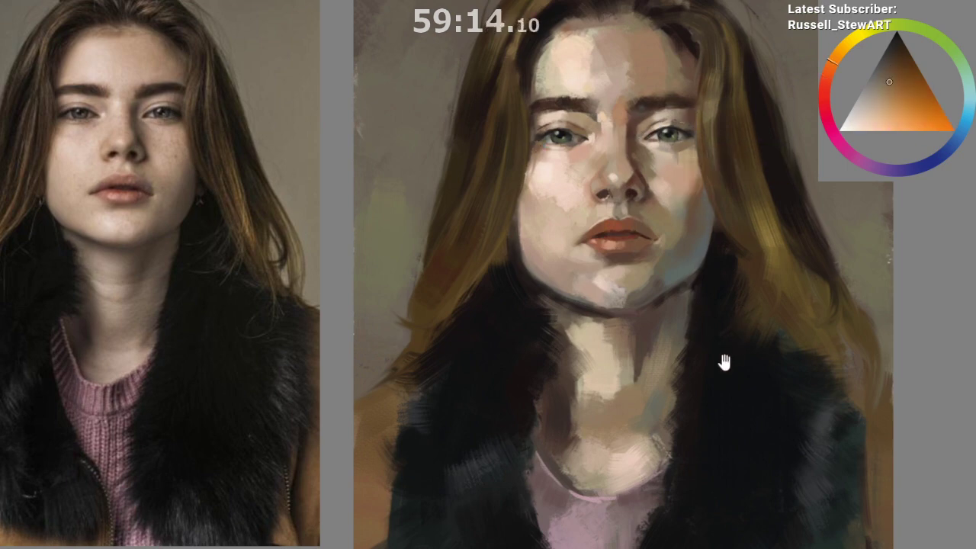
Step: Sample brown tones around the lit-side eye and sharpen its lid crease and dark lash line
drag(561, 235, 574, 186)
drag(598, 238, 626, 263)
ctrl+click(586, 163)
ctrl+click(566, 160)
ctrl+click(591, 147)
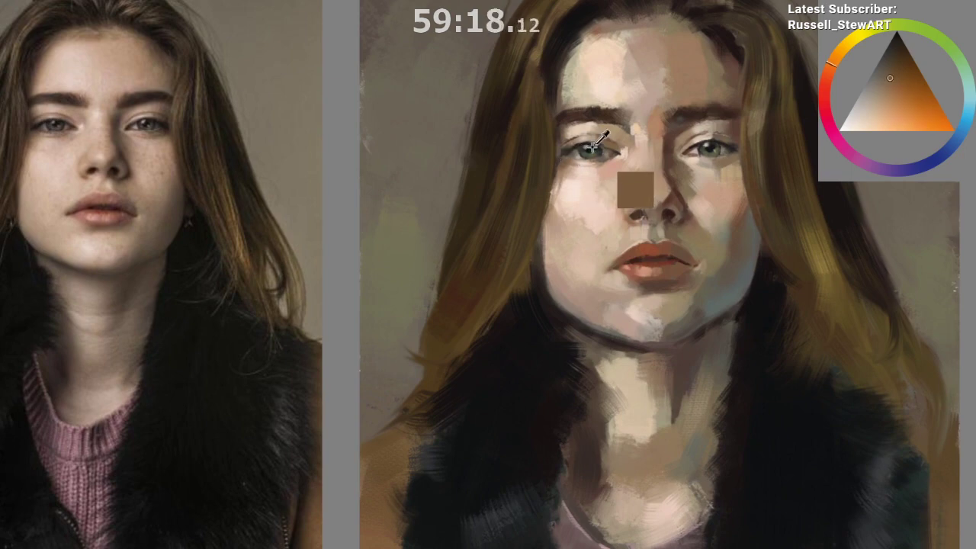
ctrl+click(602, 153)
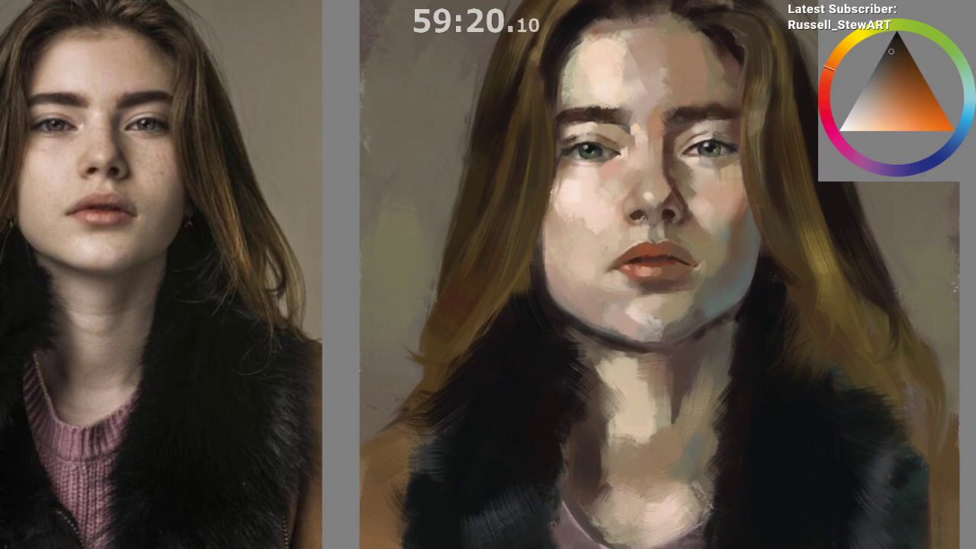
Step: Repeatedly sample nearby tones and soften the transition between the outer lit-side eyelid and the brow
ctrl+click(567, 141)
ctrl+click(559, 144)
mouse_move(571, 145)
mouse_down()
mouse_move(561, 143)
mouse_move(580, 133)
mouse_move(571, 135)
mouse_up()
ctrl+click(566, 141)
ctrl+click(566, 139)
ctrl+click(562, 138)
Step: Sample a muted skin tone at the edge of the lit-side cheek and refine the cheek contour
mouse_move(740, 306)
mouse_down()
mouse_move(715, 402)
mouse_move(694, 393)
mouse_up()
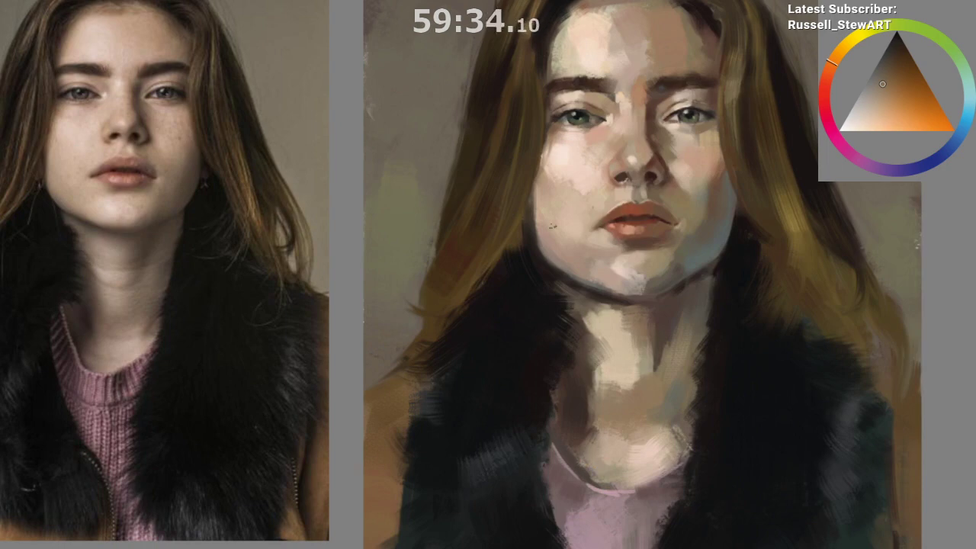
ctrl+click(549, 213)
drag(605, 504, 487, 478)
drag(596, 502, 604, 500)
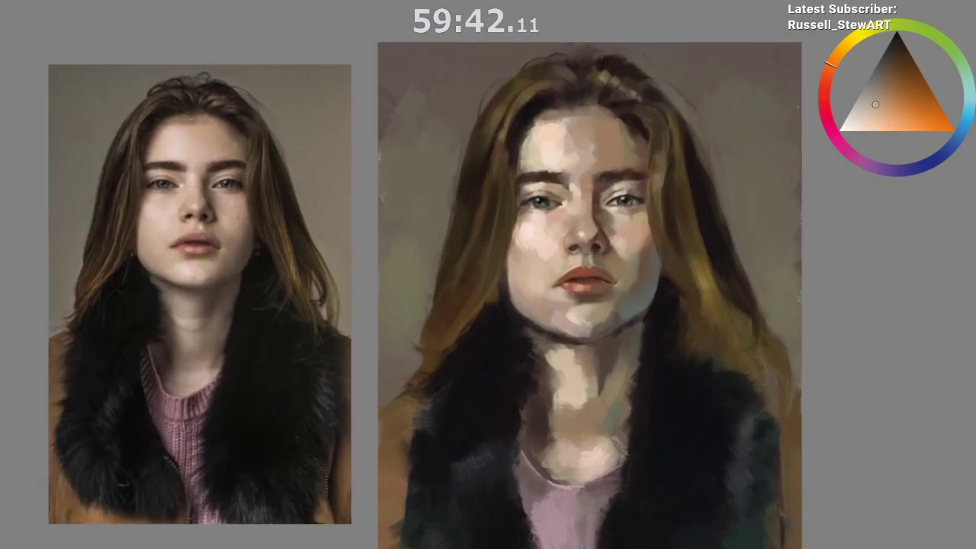
Step: Sample a dark brown and a muted grey-green along the jaw and refine the jawline's lower edge
drag(595, 513, 615, 480)
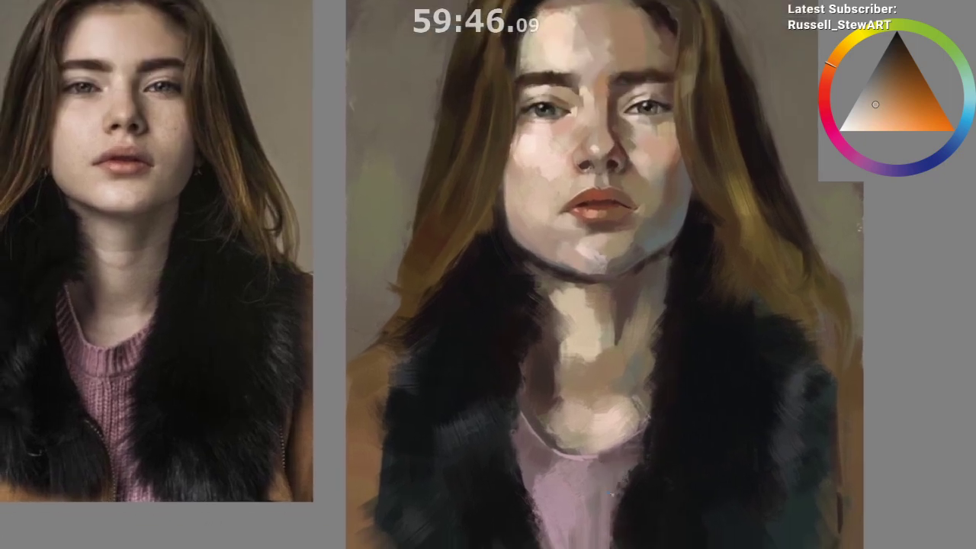
ctrl+click(540, 255)
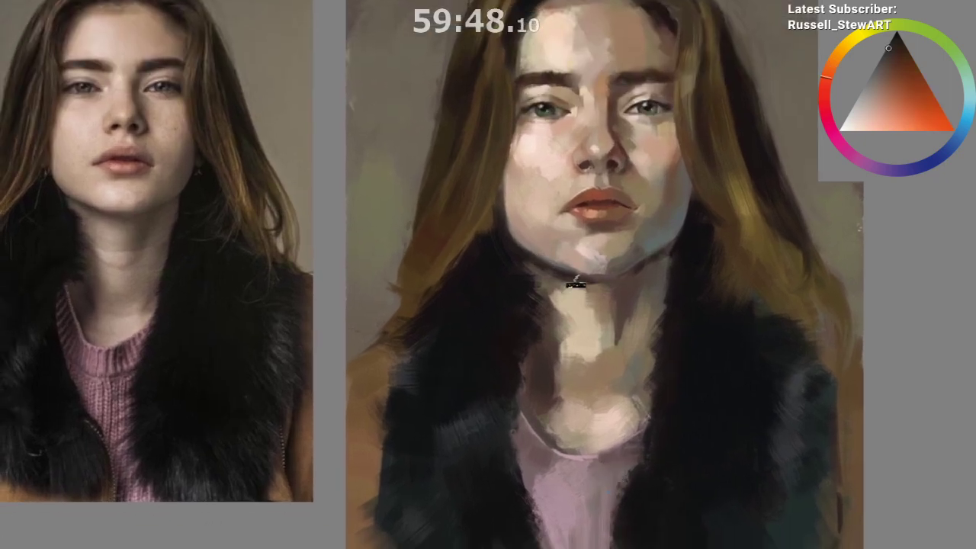
ctrl+click(638, 248)
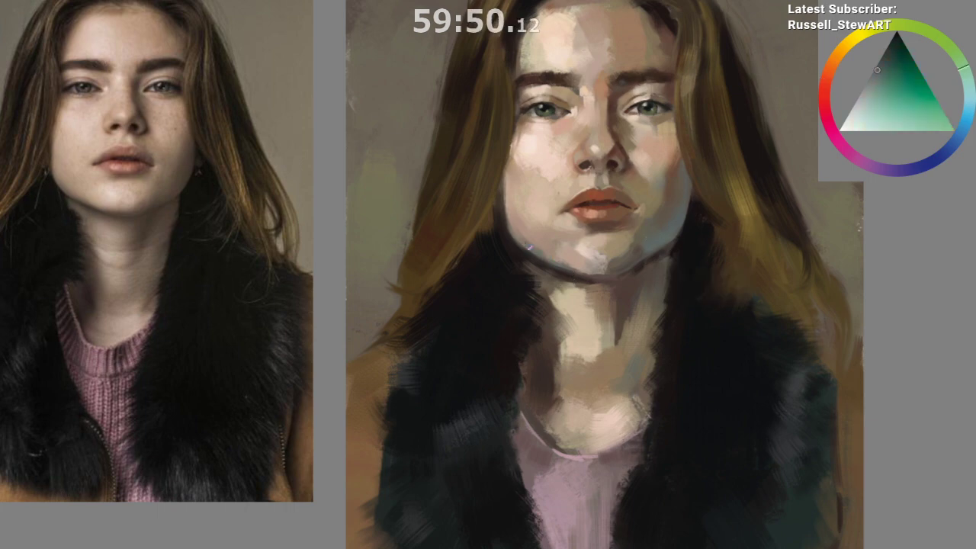
Step: Bring the brush presets into view beneath the color selector, showing the Digital Atelier set
key(space)
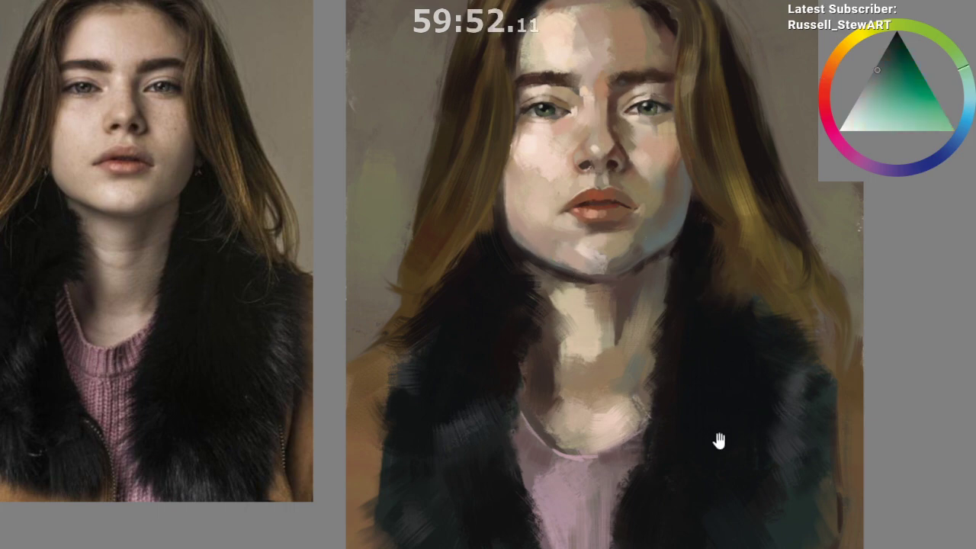
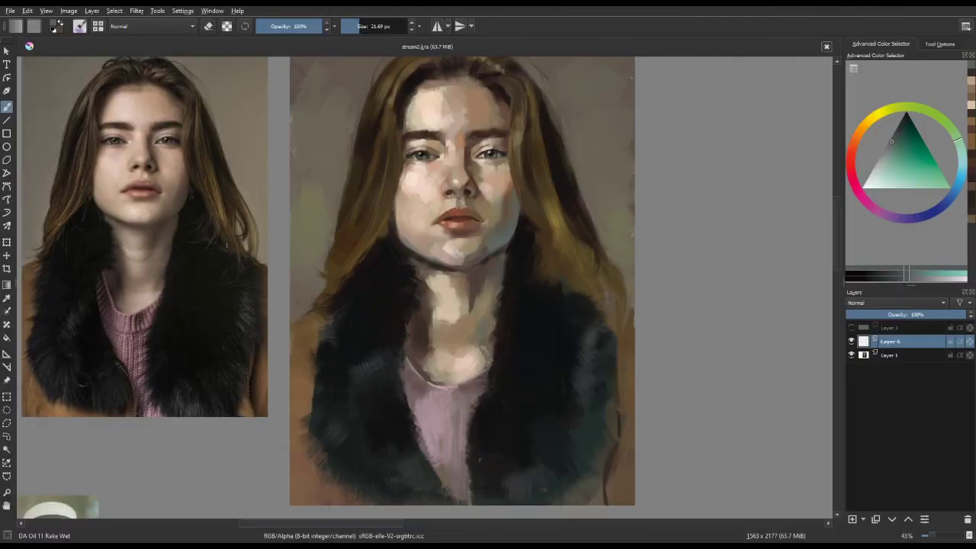
drag(829, 173, 909, 263)
scroll(866, 268, down, 3)
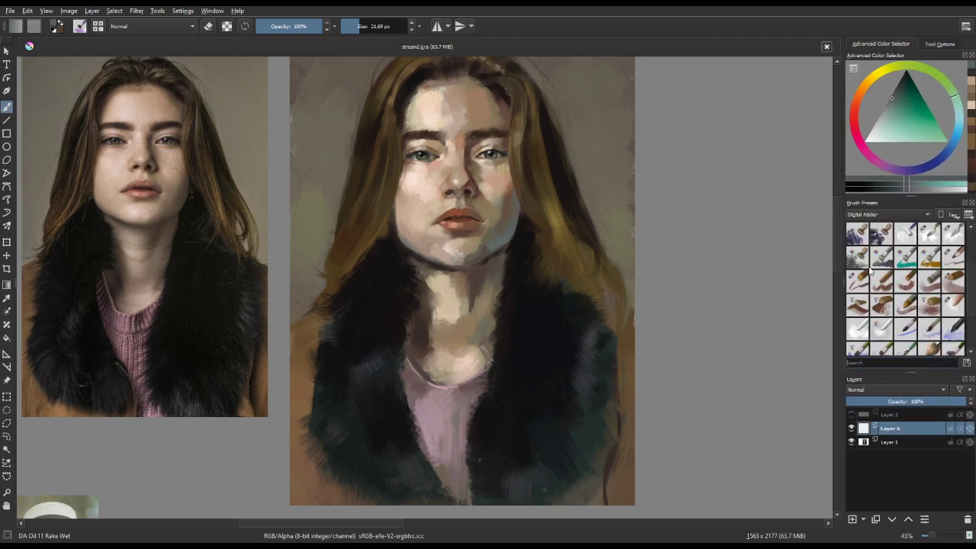
Step: Select the DA Oil 13 Blocking brush, enlarge it to about 240 px and start blocking over the background beside the hair
scroll(873, 271, up, 3)
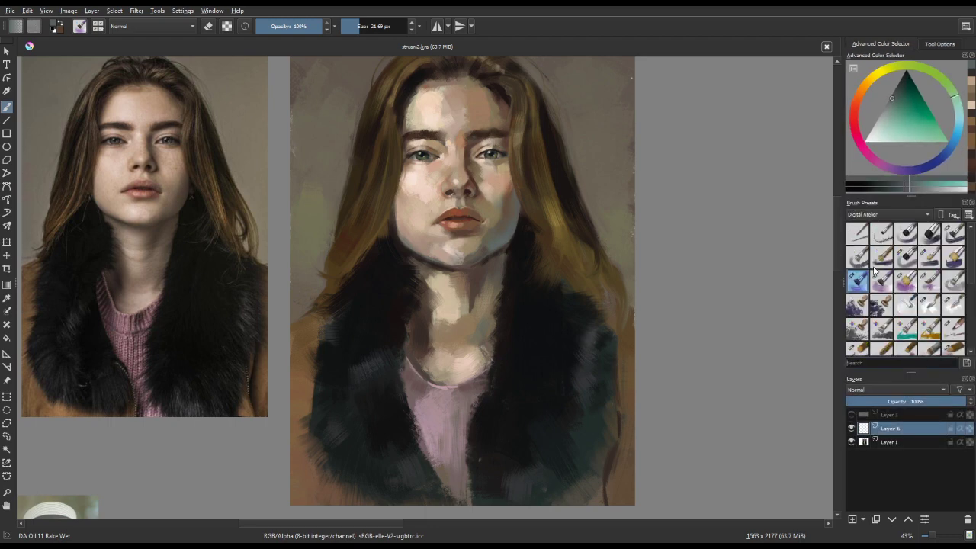
scroll(887, 241, down, 3)
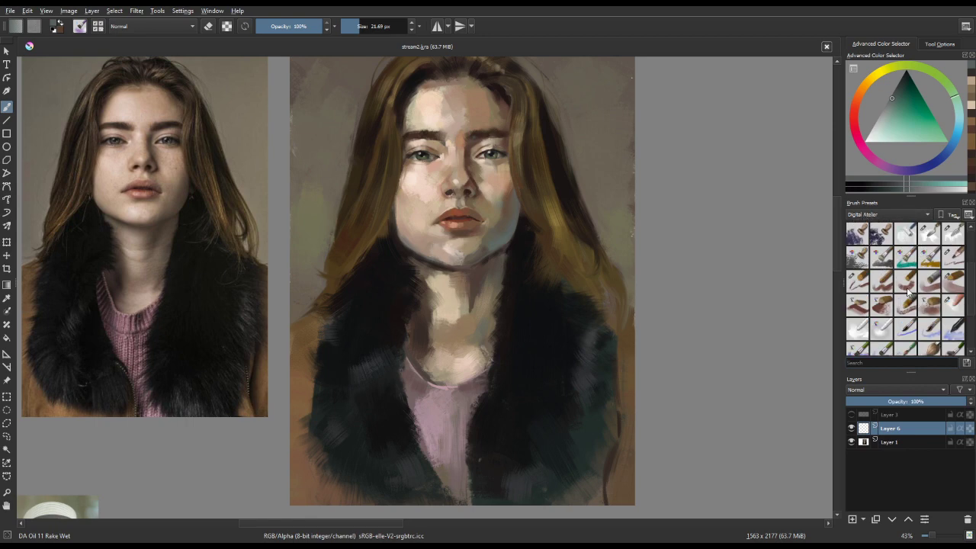
drag(604, 384, 597, 434)
scroll(969, 267, up, 3)
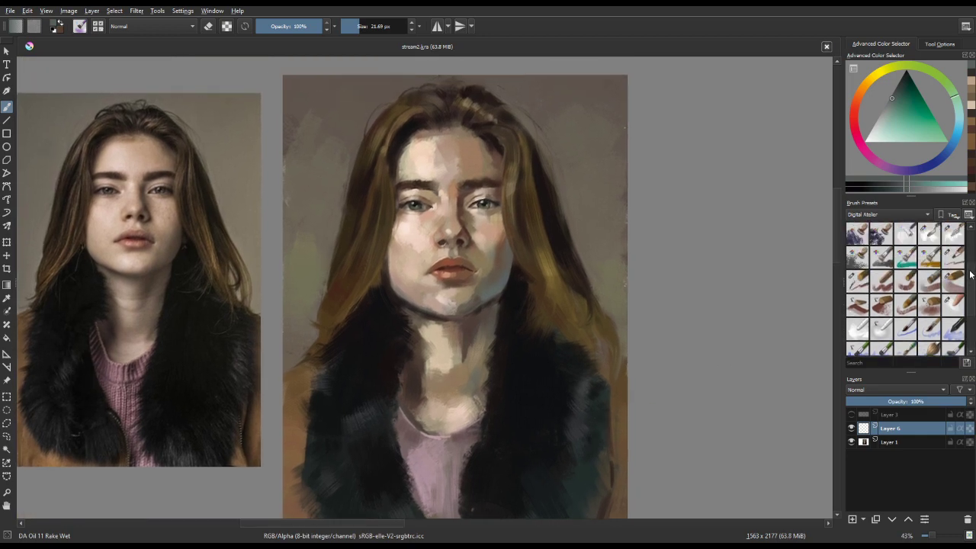
click(903, 283)
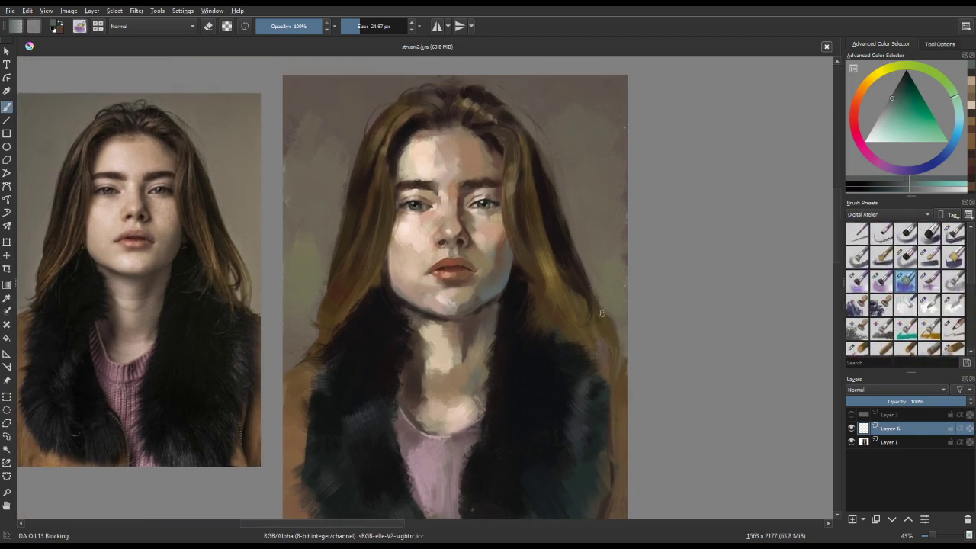
scroll(650, 226, up, 3)
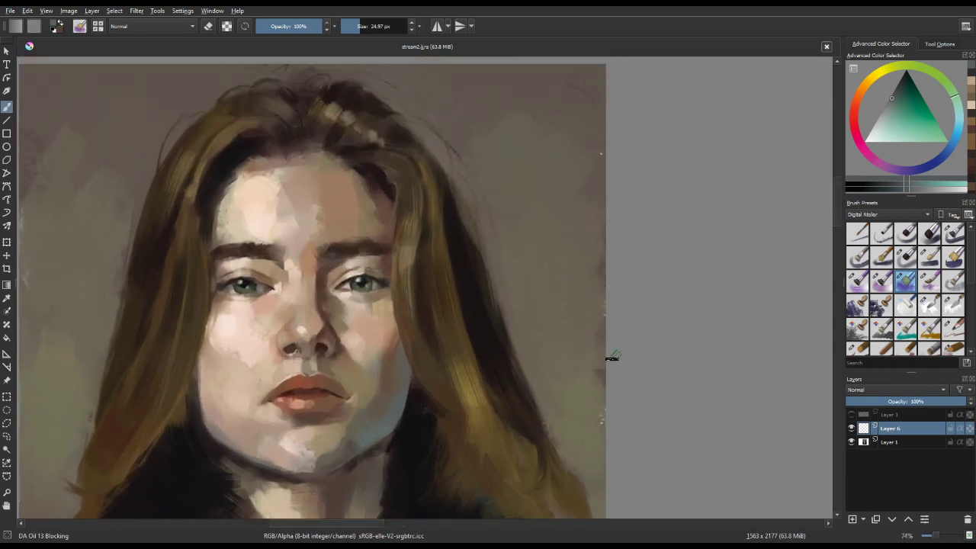
mouse_move(609, 327)
mouse_down()
mouse_move(670, 277)
mouse_move(606, 242)
mouse_up()
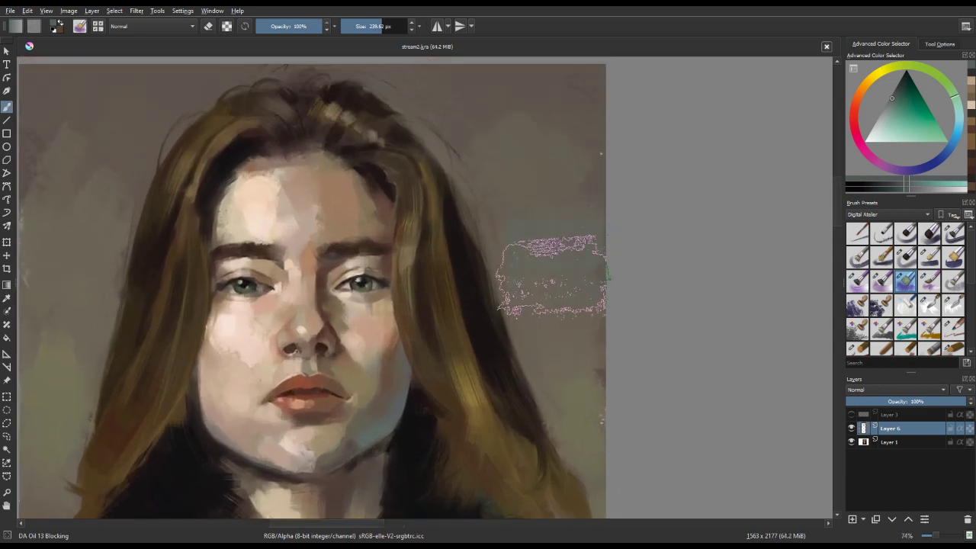
Step: Choose a saturated orange, paint a tall test patch over the background beside the hair and inspect its blended edges closely
click(855, 102)
click(905, 118)
click(914, 121)
mouse_move(526, 191)
mouse_down()
mouse_move(538, 271)
mouse_move(542, 186)
mouse_move(541, 362)
mouse_up()
scroll(544, 371, up, 5)
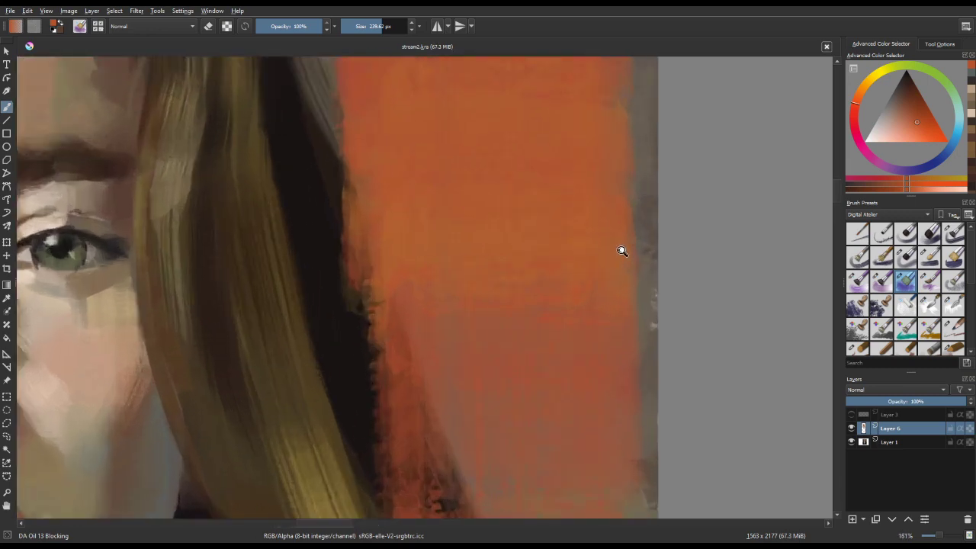
scroll(568, 408, up, 5)
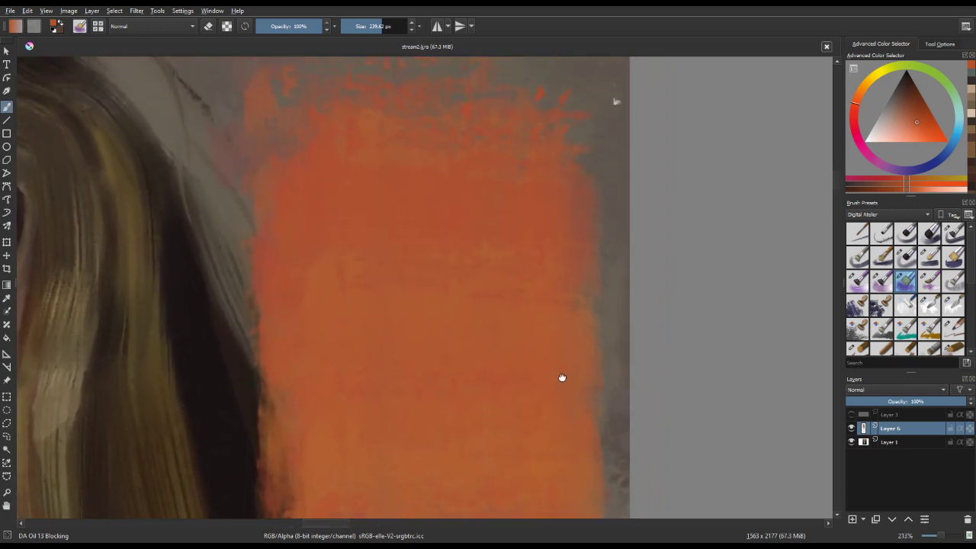
drag(558, 496, 568, 363)
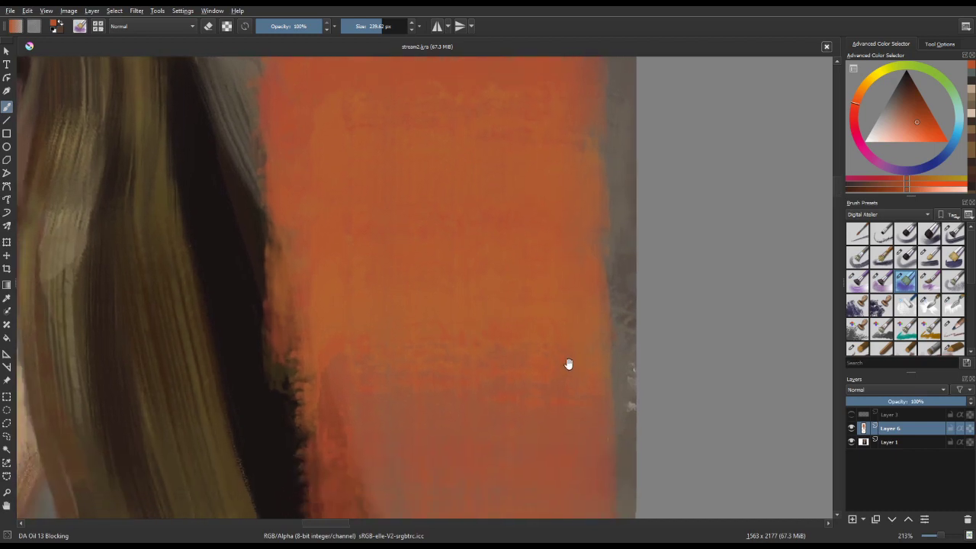
mouse_move(336, 402)
mouse_down()
mouse_move(481, 337)
mouse_move(557, 283)
mouse_up()
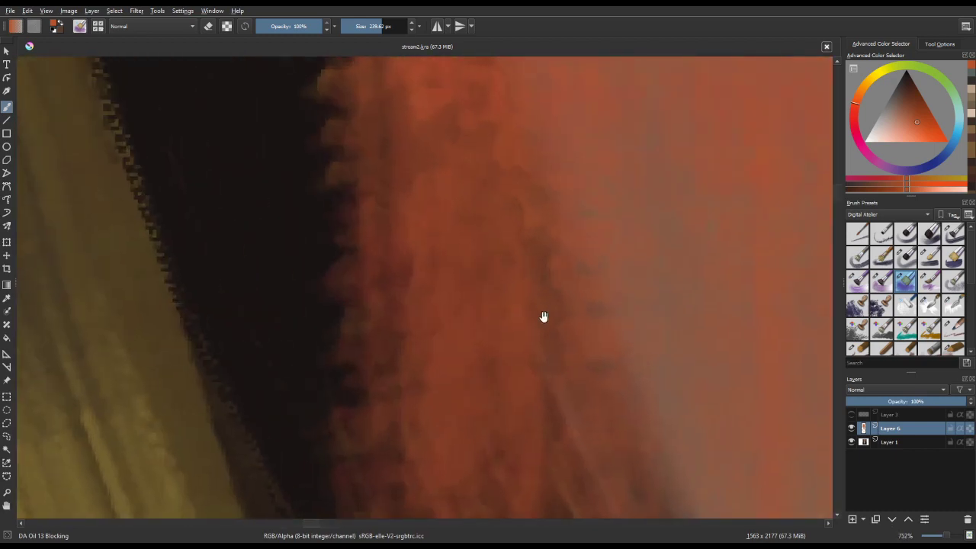
mouse_move(544, 316)
mouse_down()
mouse_move(508, 364)
mouse_move(523, 381)
mouse_move(505, 462)
mouse_move(513, 508)
mouse_up()
Step: Extend the orange patch up to the hair edge with the blocking brush at about 200 px, and undo all the orange strokes
key(ctrl+z)
mouse_move(496, 195)
mouse_down()
mouse_move(521, 137)
mouse_move(485, 216)
mouse_move(488, 244)
mouse_up()
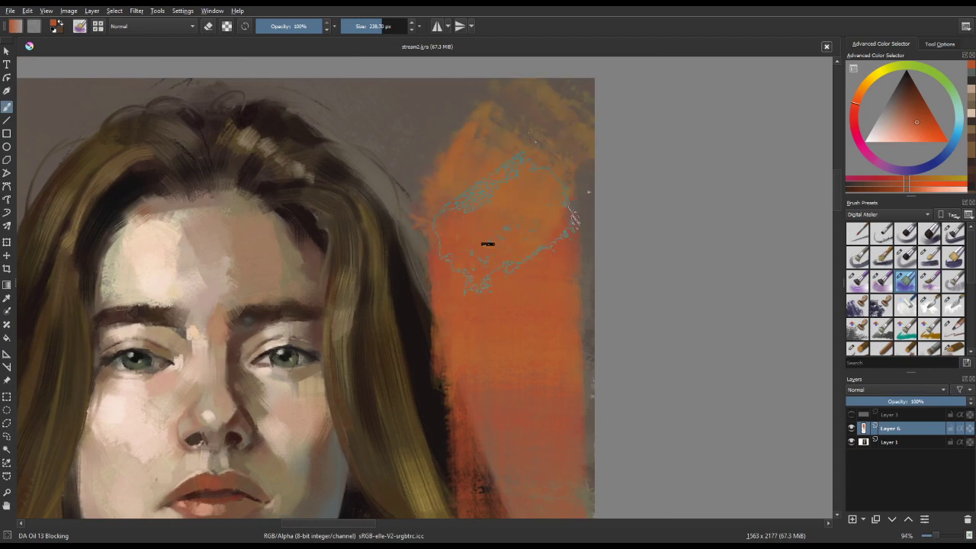
key(bracketleft)
drag(425, 196, 438, 202)
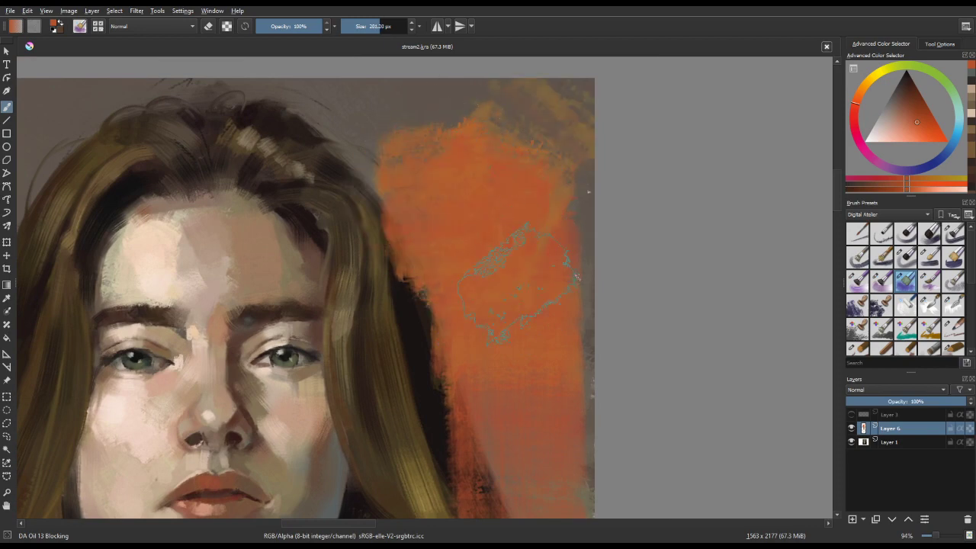
key(ctrl+z)
key(ctrl+z)
key(ctrl+z)
key(ctrl+z)
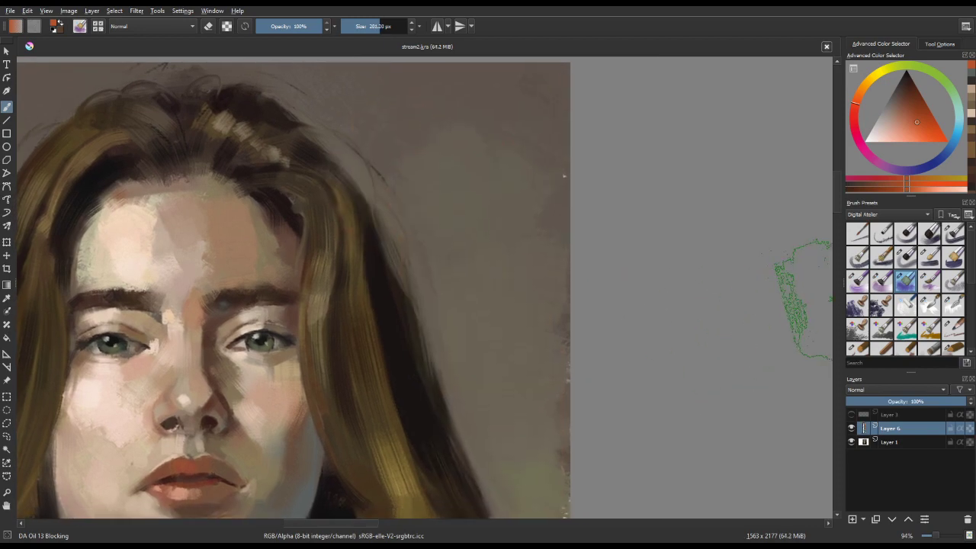
Step: Test the DA Oil 12 Color Fade brush at about 60 px with vertical orange bands on the background, and undo them
click(881, 283)
drag(503, 134, 505, 261)
key(bracketright)
key(bracketright)
key(bracketright)
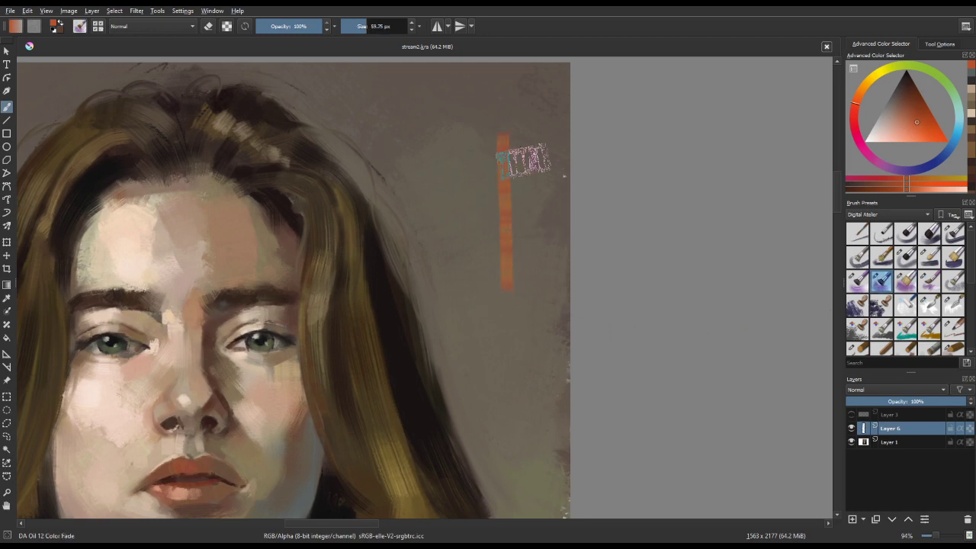
mouse_move(523, 157)
mouse_down()
mouse_move(533, 364)
mouse_move(518, 141)
mouse_move(529, 385)
mouse_move(520, 155)
mouse_move(532, 381)
mouse_move(517, 162)
mouse_up()
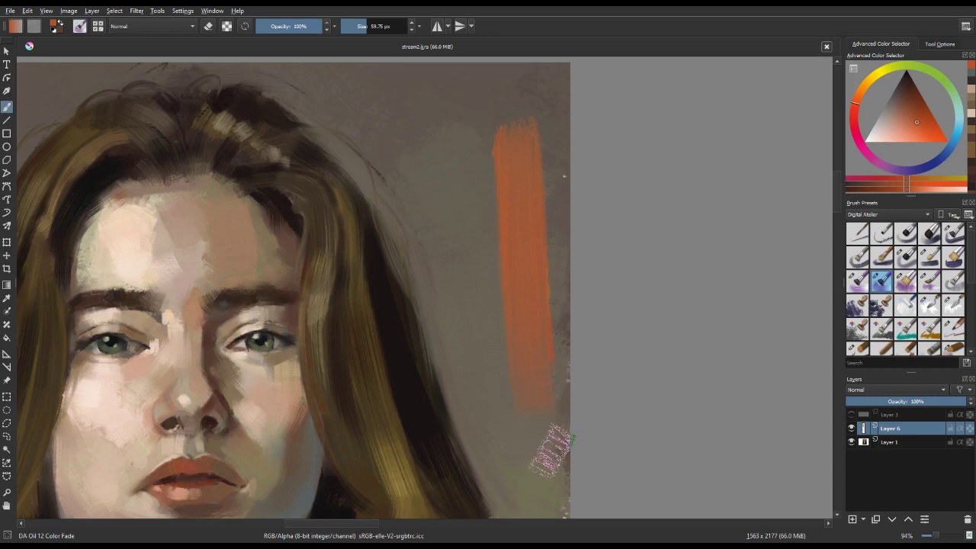
drag(557, 451, 516, 460)
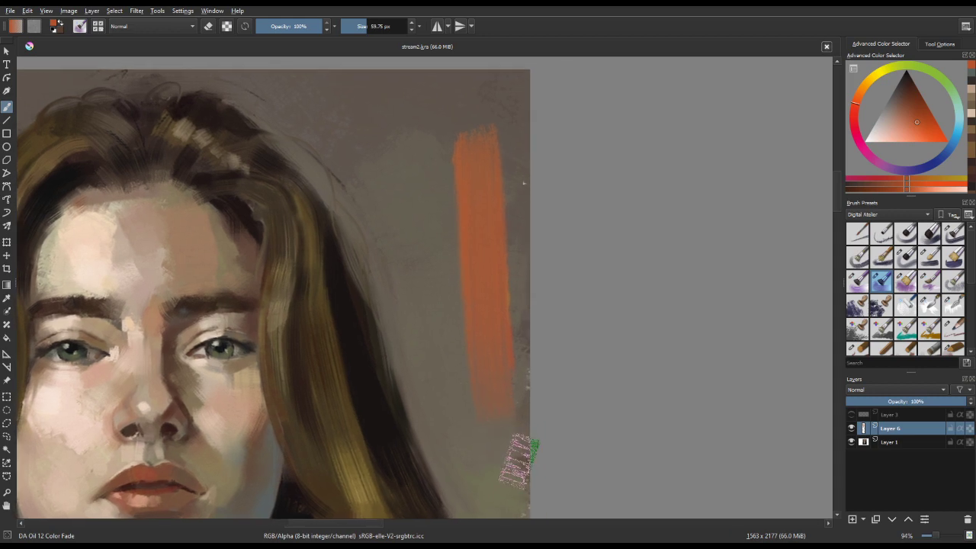
key(ctrl+z)
Step: Try the DA Oil 11 Rake Wet brush with orange strokes at about 22 px and 153 px beside the hair, undoing each
key(slash)
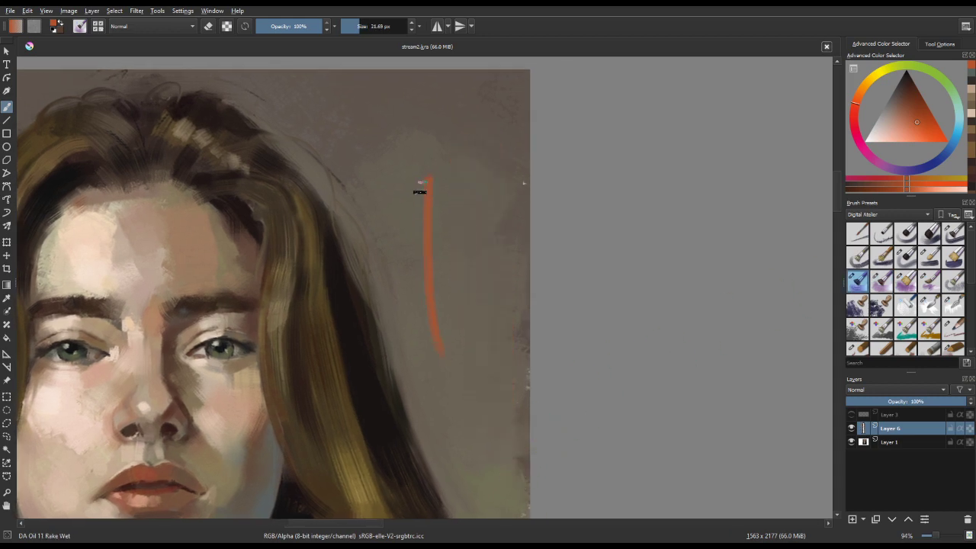
key(ctrl+z)
mouse_move(335, 301)
mouse_down()
mouse_move(475, 169)
mouse_move(398, 271)
mouse_move(358, 326)
mouse_up()
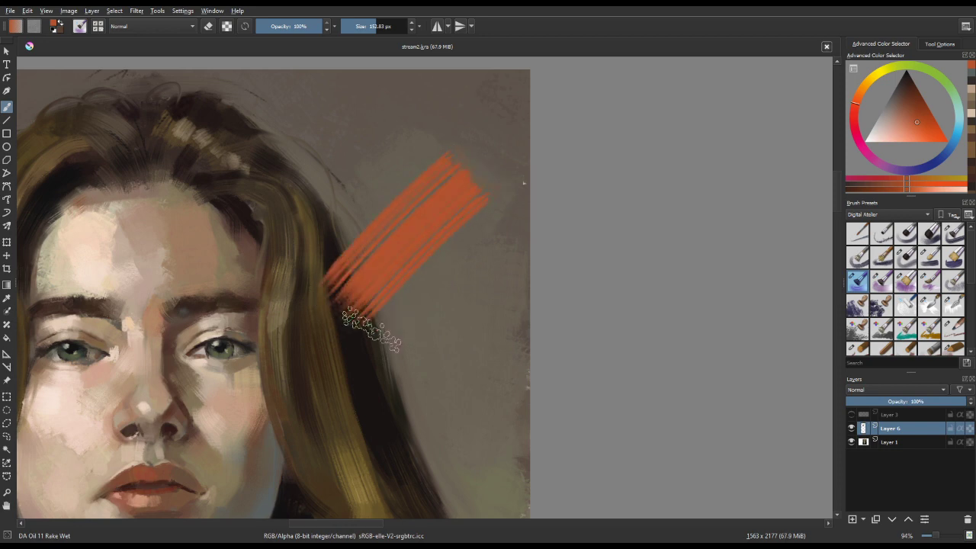
key(ctrl+z)
drag(359, 361, 400, 273)
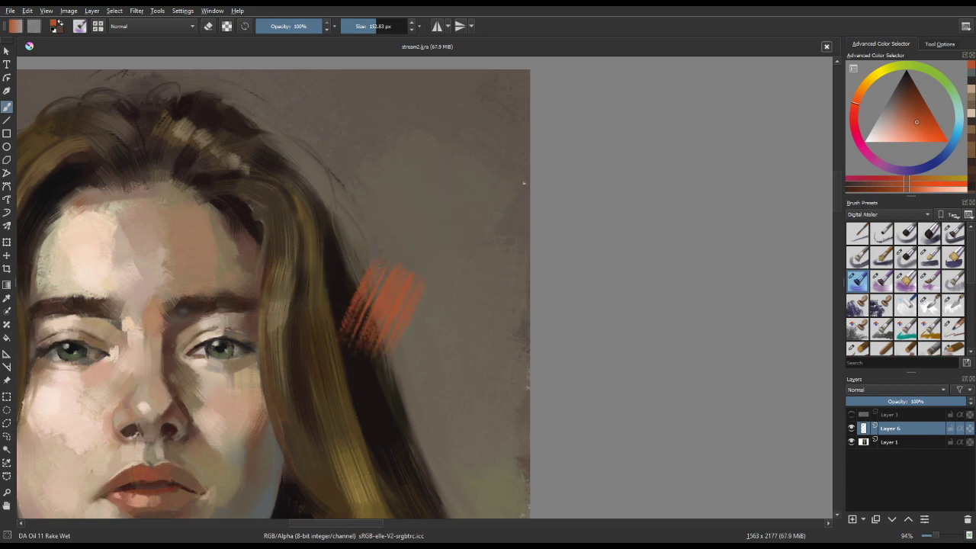
key(ctrl+z)
Step: Change the color to dark brown, reduce the rake brush to about 50 px and try diagonal bristle strokes off the hair edge
key(d)
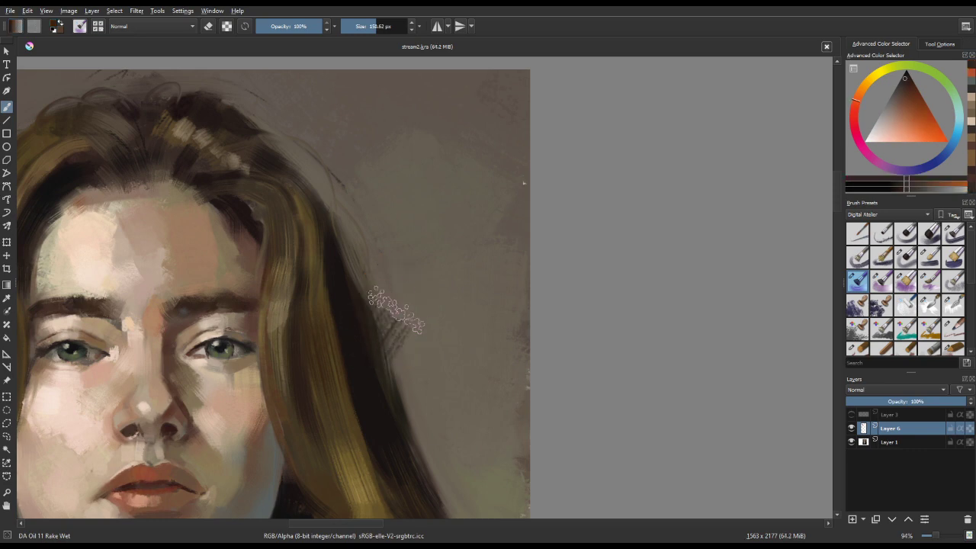
key(bracketleft)
key(bracketleft)
key(bracketleft)
key(bracketleft)
key(bracketleft)
mouse_move(415, 303)
mouse_down()
mouse_move(371, 357)
mouse_move(468, 200)
mouse_move(468, 288)
mouse_move(431, 369)
mouse_up()
key(ctrl+z)
key(ctrl+z)
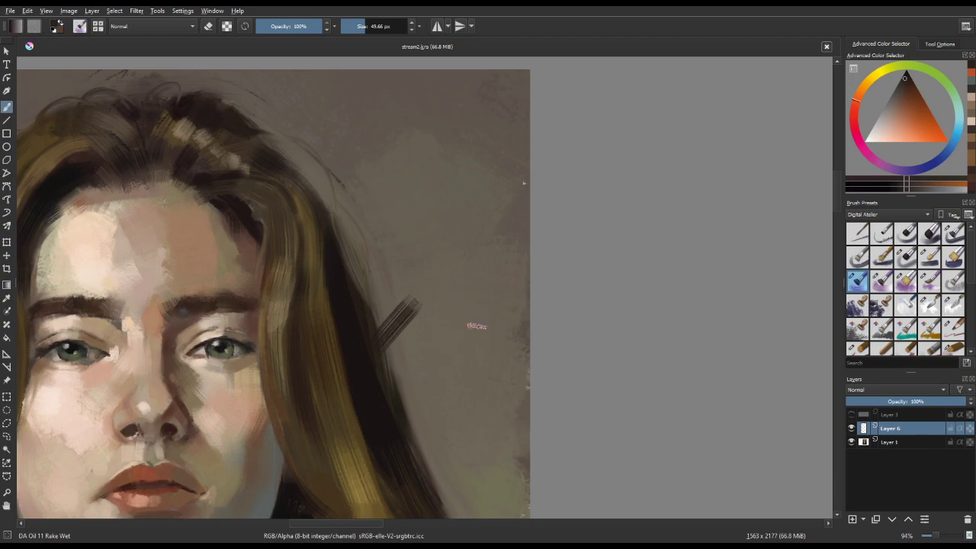
Step: Add short dark rake strokes on the background, inspect their bristle texture up close and undo all of them
drag(476, 325, 477, 351)
mouse_move(441, 335)
mouse_down()
mouse_move(396, 400)
mouse_move(434, 355)
mouse_up()
key(ctrl+z)
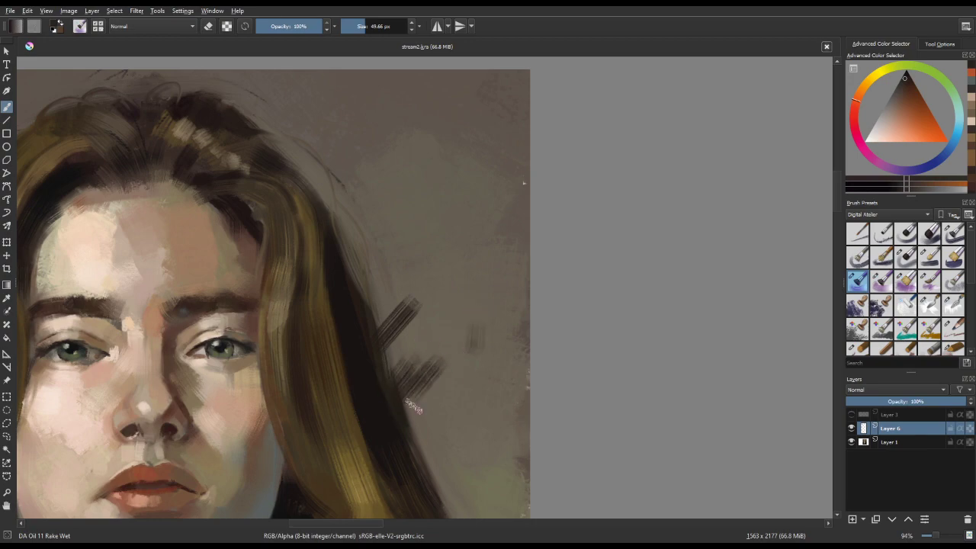
scroll(446, 385, up, 7)
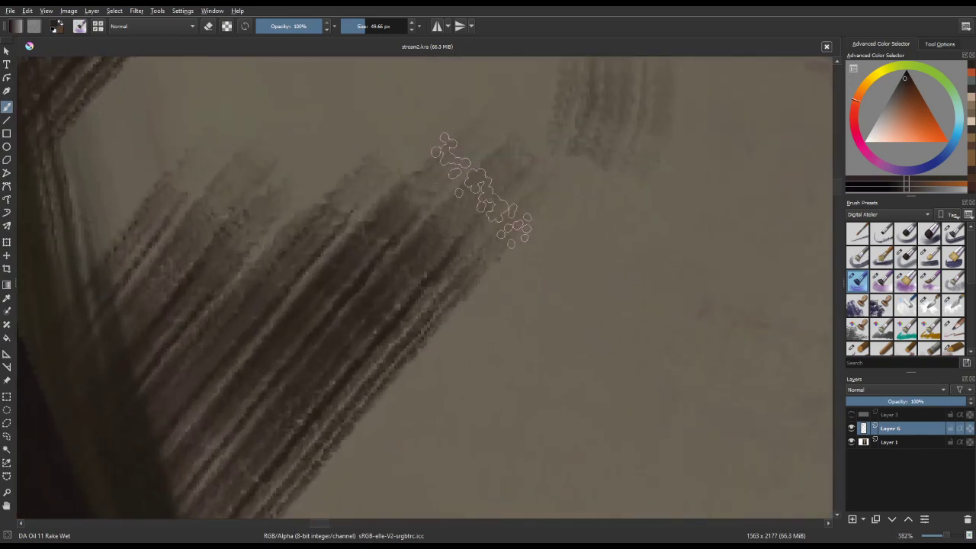
mouse_move(482, 191)
mouse_down()
mouse_move(389, 360)
mouse_move(388, 382)
mouse_move(403, 395)
mouse_move(450, 389)
mouse_up()
key(ctrl+z)
key(ctrl+z)
key(ctrl+z)
key(ctrl+z)
key(ctrl+z)
Step: Test the DA Oil 09 Filbert brush at about 24 px with single diagonal dark strokes on the background, undoing each one
click(928, 257)
drag(466, 175, 419, 297)
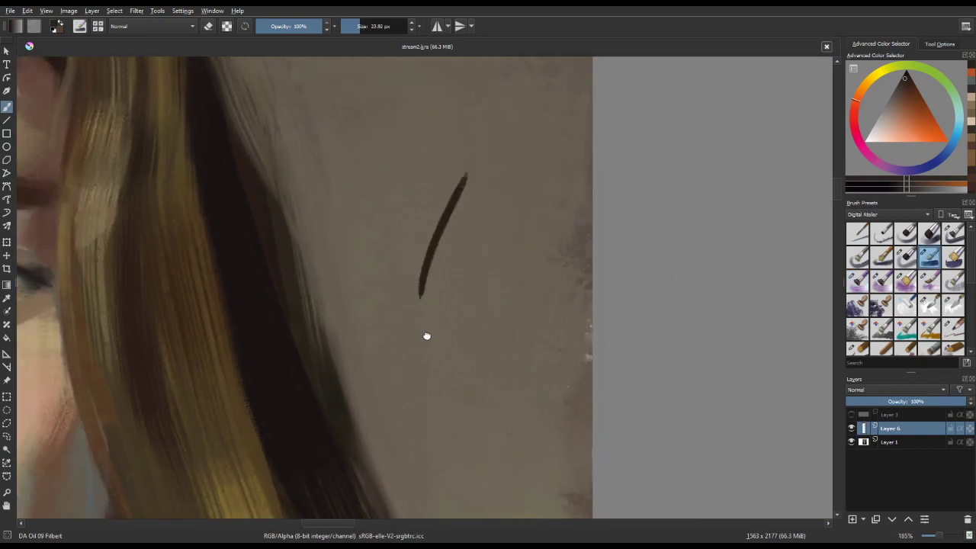
drag(426, 336, 449, 321)
key(ctrl+z)
drag(529, 191, 430, 388)
key(ctrl+z)
mouse_move(554, 203)
mouse_down()
mouse_move(425, 419)
mouse_move(392, 429)
mouse_up()
mouse_move(510, 328)
mouse_down()
mouse_move(561, 266)
mouse_move(526, 342)
mouse_up()
key(ctrl+z)
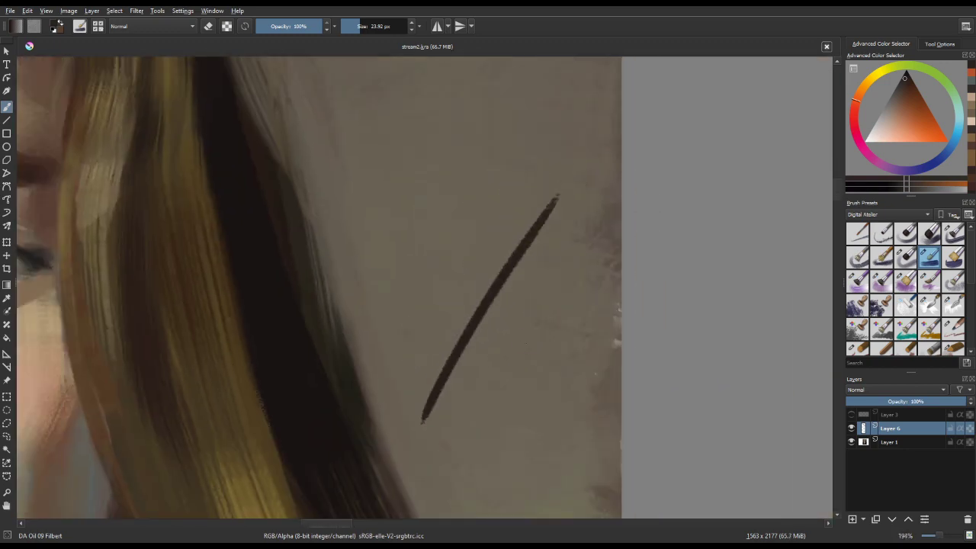
key(ctrl+z)
Step: Outline the nose-tip highlight, part of the lit cheek and the inner corner of the lit-side eye with the freehand selection
scroll(493, 364, down, 2)
drag(439, 394, 628, 343)
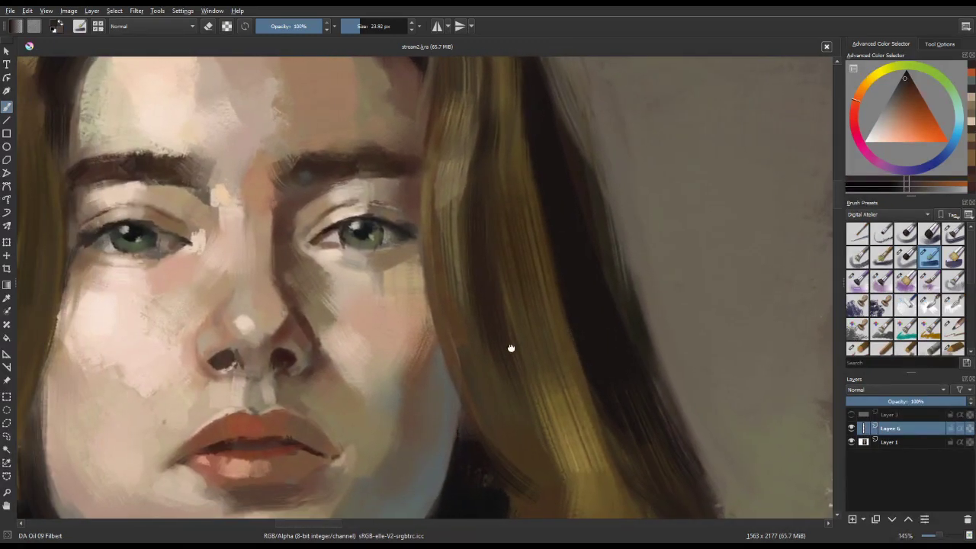
drag(510, 348, 620, 397)
scroll(312, 304, up, 3)
key(l)
mouse_move(295, 294)
mouse_down()
mouse_move(313, 302)
mouse_move(299, 280)
mouse_up()
drag(440, 308, 462, 251)
drag(340, 381, 425, 312)
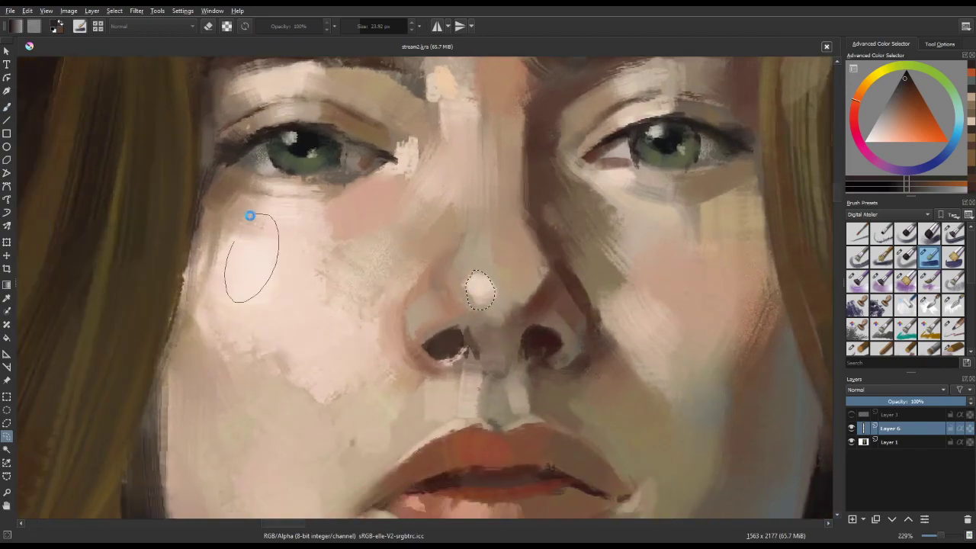
drag(249, 216, 250, 216)
mouse_move(352, 170)
mouse_down()
mouse_move(352, 229)
mouse_move(301, 314)
mouse_up()
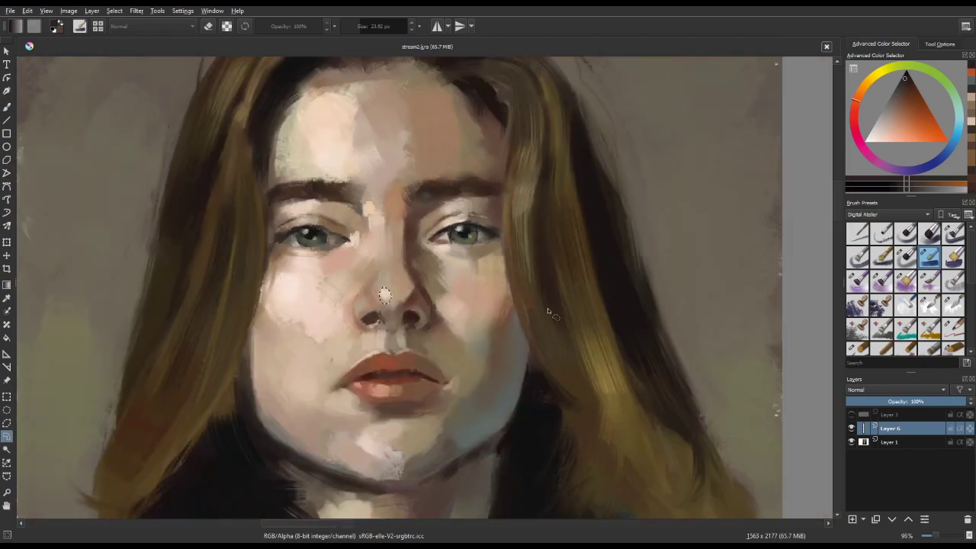
drag(547, 311, 340, 247)
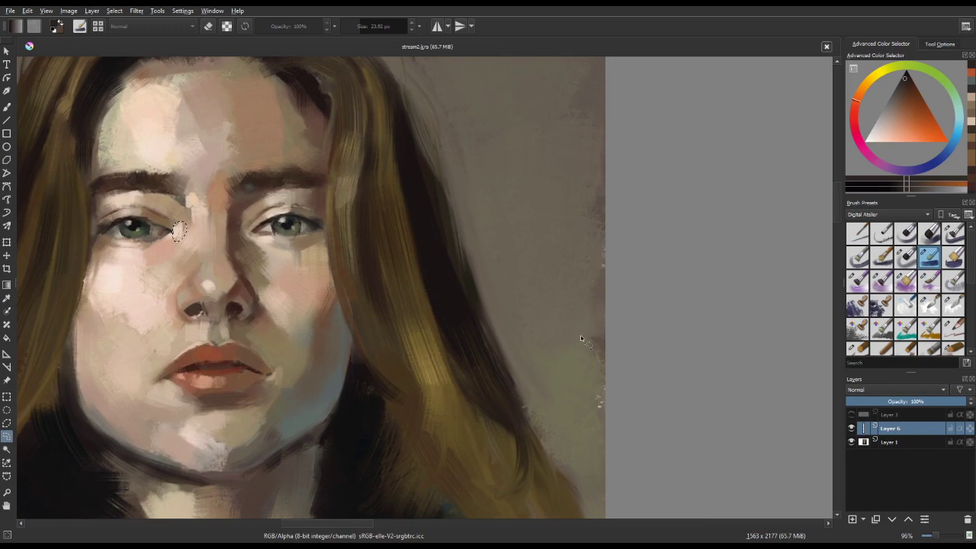
Step: Switch the brush presets to tag 1 and select the muses 01 03 Charcoal brush
click(888, 214)
click(897, 335)
drag(969, 284, 970, 319)
click(905, 282)
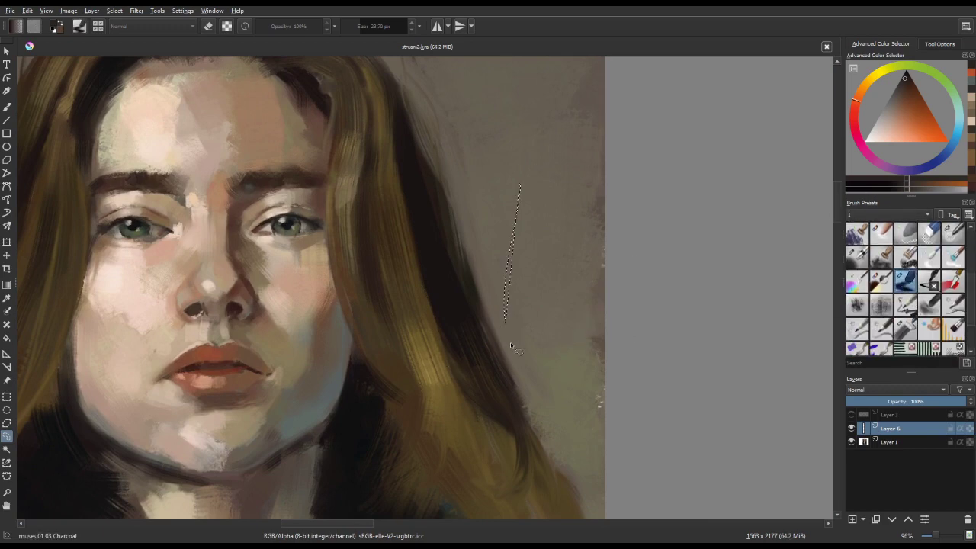
Step: Clear the selection, test the charcoal brush at about 148 px with a dark band on the background, and undo it
key(ctrl+shift+a)
key(b)
drag(549, 229, 518, 339)
key(ctrl+z)
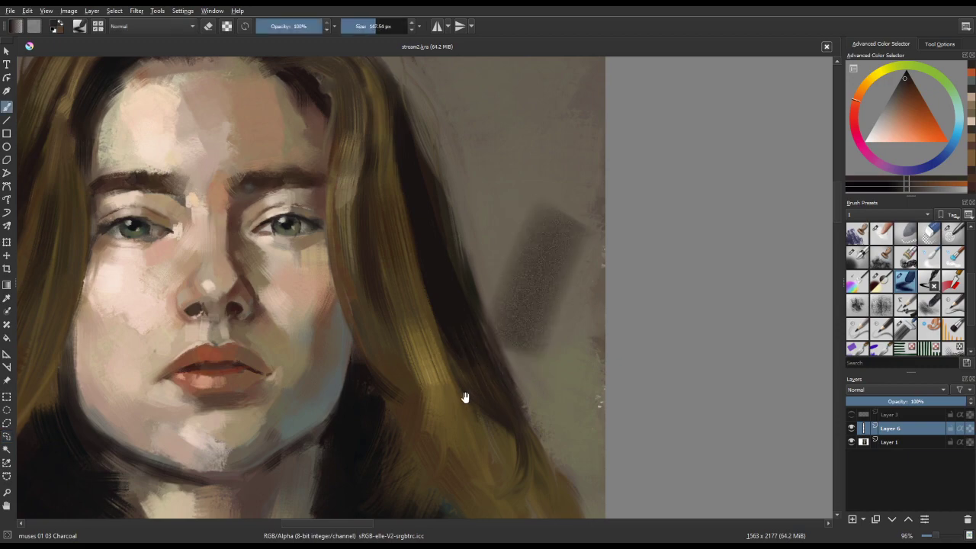
key(ctrl+z)
Step: Trace a freehand selection outline along the reddish plane of the shadow-side cheek
drag(465, 397, 563, 298)
drag(464, 311, 464, 249)
key(l)
drag(402, 278, 408, 377)
drag(371, 166, 346, 225)
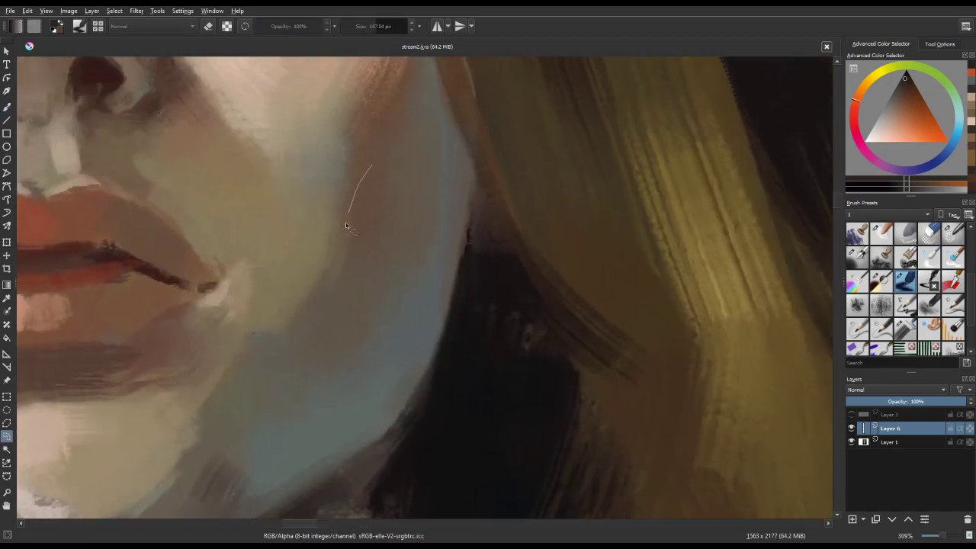
drag(393, 305, 609, 263)
Step: Trace a freehand selection outline around the white at the outer corner of the lit-side eye
drag(392, 370, 522, 367)
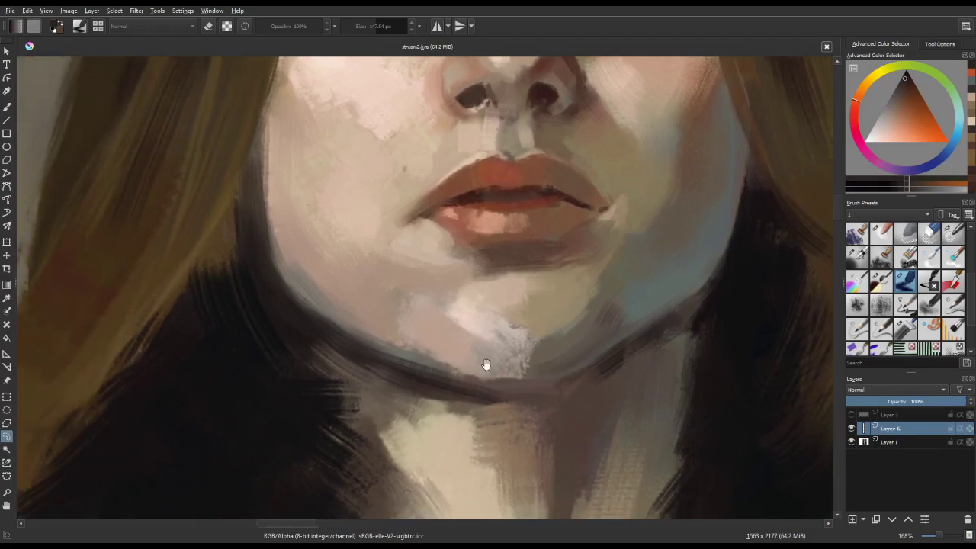
drag(432, 291, 414, 431)
drag(335, 314, 373, 277)
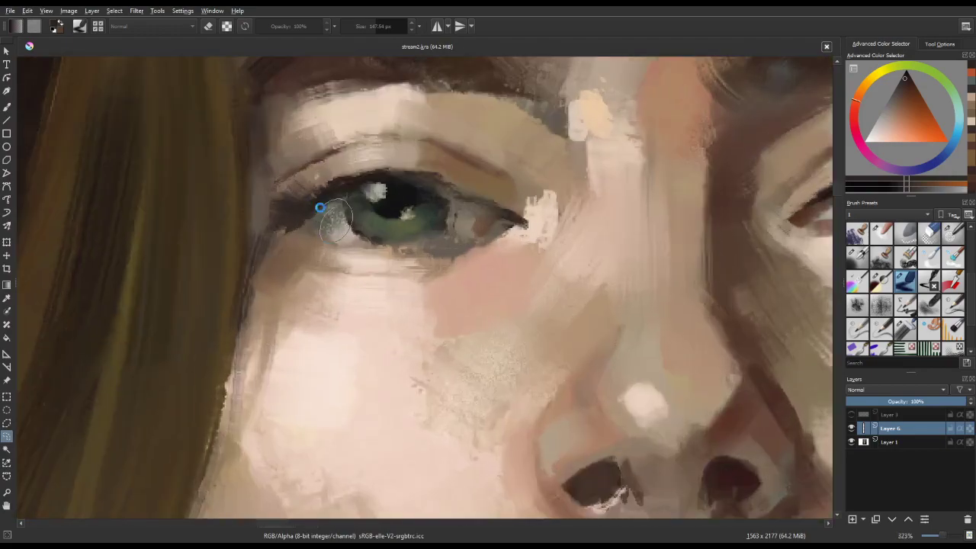
mouse_move(394, 324)
mouse_down()
mouse_move(379, 362)
mouse_move(381, 415)
mouse_up()
mouse_move(815, 353)
mouse_down()
mouse_move(764, 365)
mouse_move(541, 362)
mouse_up()
drag(490, 390, 538, 377)
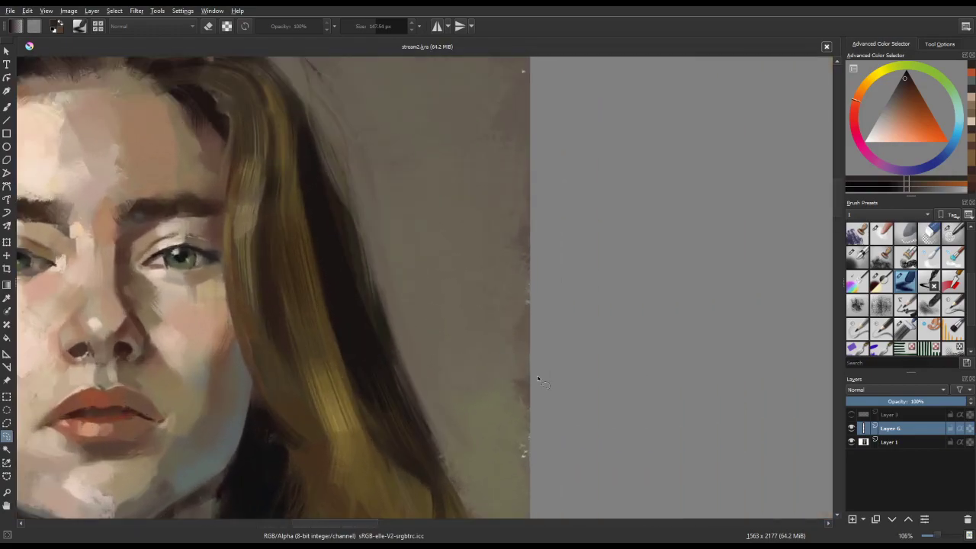
Step: Test the vb ACRYL Flat brush at about 58 px with dark vertical strokes on the background beside the hair
key(b)
key(/)
drag(473, 185, 483, 368)
key(ctrl+z)
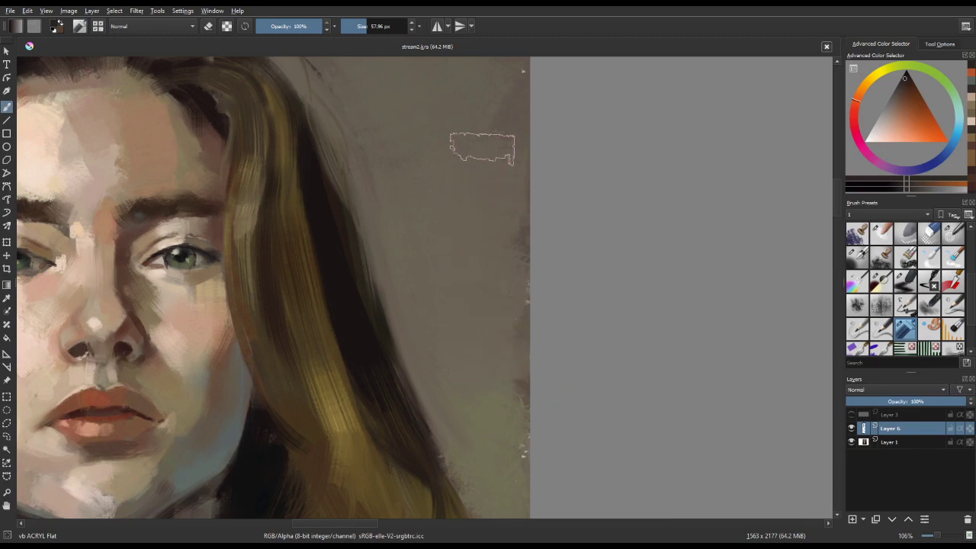
drag(482, 147, 479, 357)
key(ctrl+z)
drag(470, 129, 478, 366)
drag(529, 412, 532, 448)
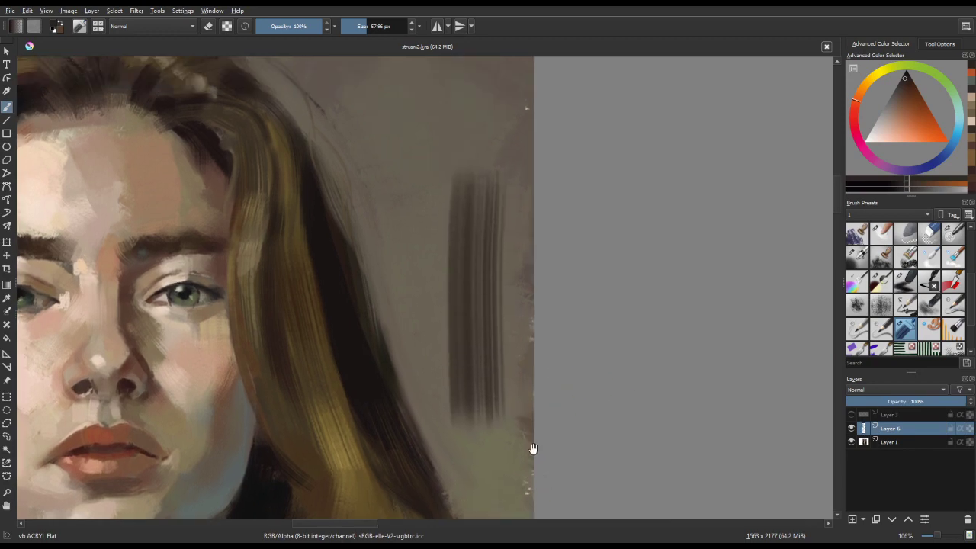
Step: Try the 3.Blocks: stripes brush and a neighbouring bristle preset with dark vertical strokes on the background
drag(969, 279, 970, 249)
click(951, 258)
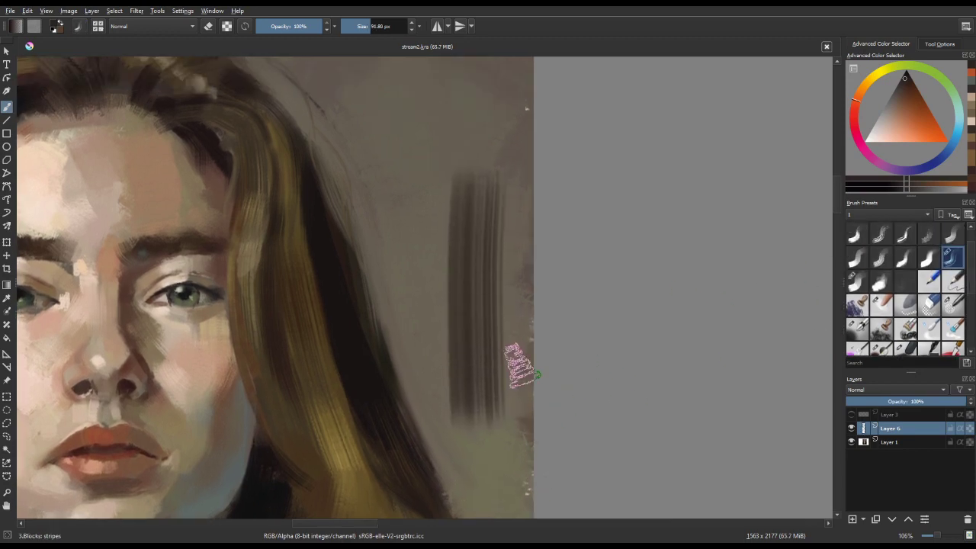
drag(423, 176, 422, 349)
click(884, 234)
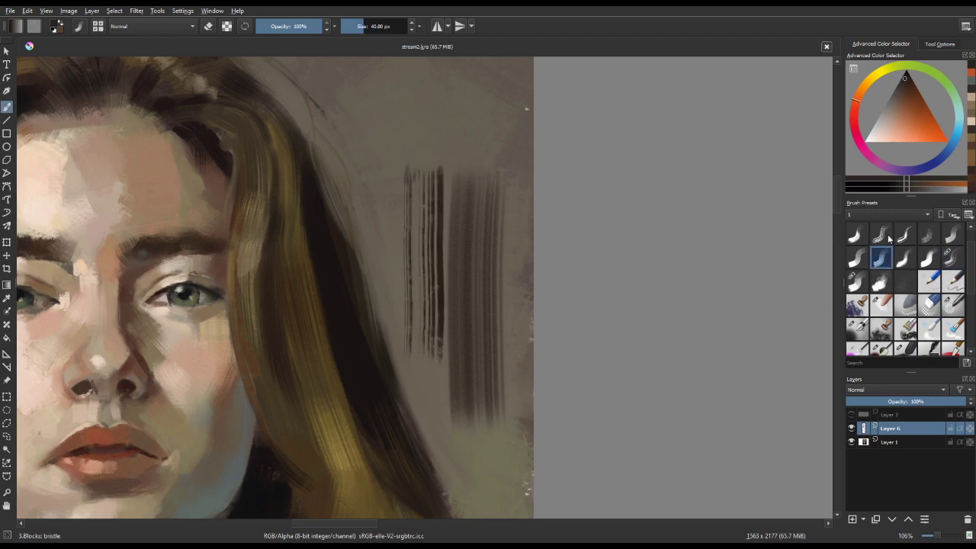
drag(468, 95, 478, 288)
Step: Test the 2.Bristles: multistroke-texture brush at 128 px on the background and undo all the brush test strokes
click(905, 240)
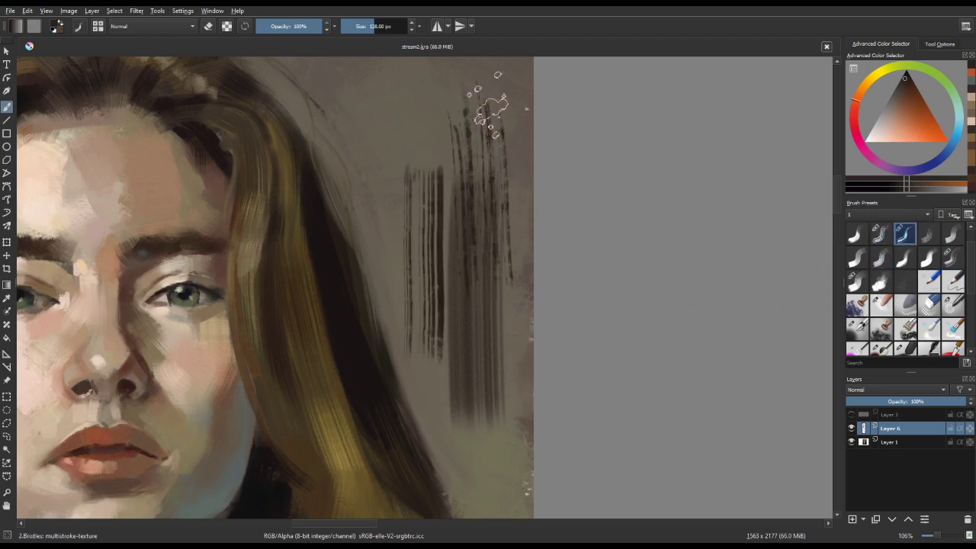
drag(483, 98, 524, 377)
key(ctrl+z)
key(ctrl+z)
key(ctrl+z)
key(ctrl+z)
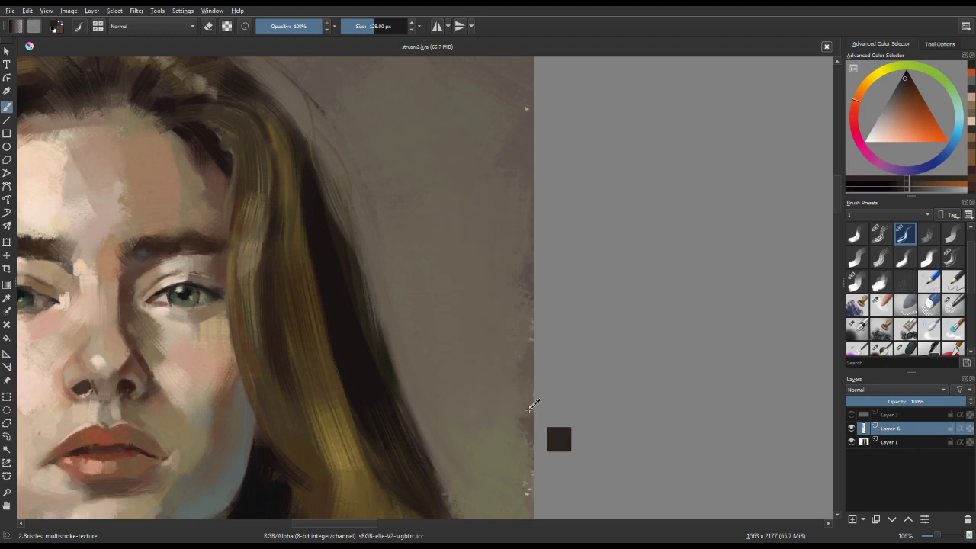
Step: Switch the brush presets to Digital Atelier, select DA Pastel 06 Block, and undo a test stroke on the background
scroll(526, 414, down, 1)
drag(495, 439, 510, 362)
scroll(527, 393, down, 1)
drag(529, 395, 532, 331)
drag(476, 437, 528, 346)
drag(504, 403, 503, 466)
drag(504, 429, 505, 444)
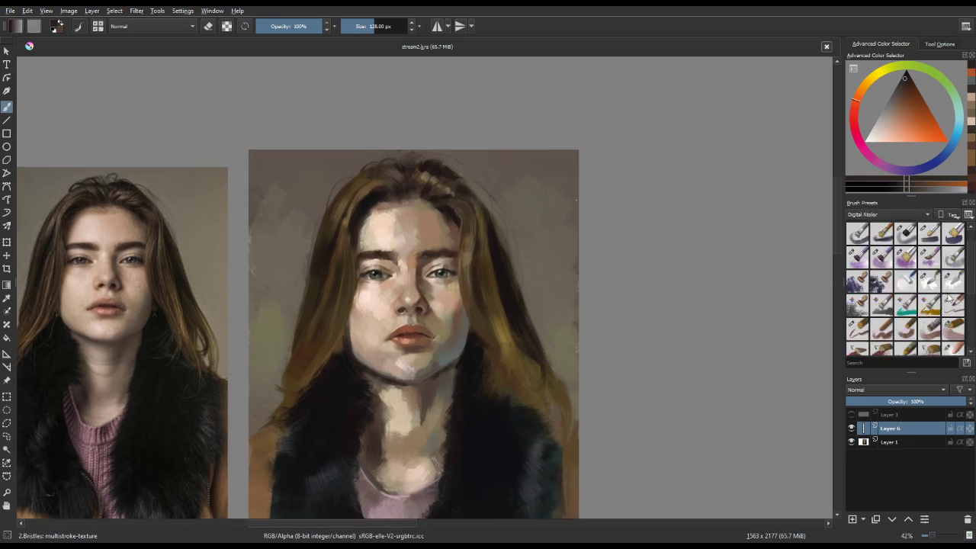
click(951, 329)
drag(537, 215, 549, 303)
mouse_move(538, 310)
ctrl+mouse_down()
mouse_move(584, 241)
mouse_move(594, 195)
ctrl+mouse_up()
key(ctrl+z)
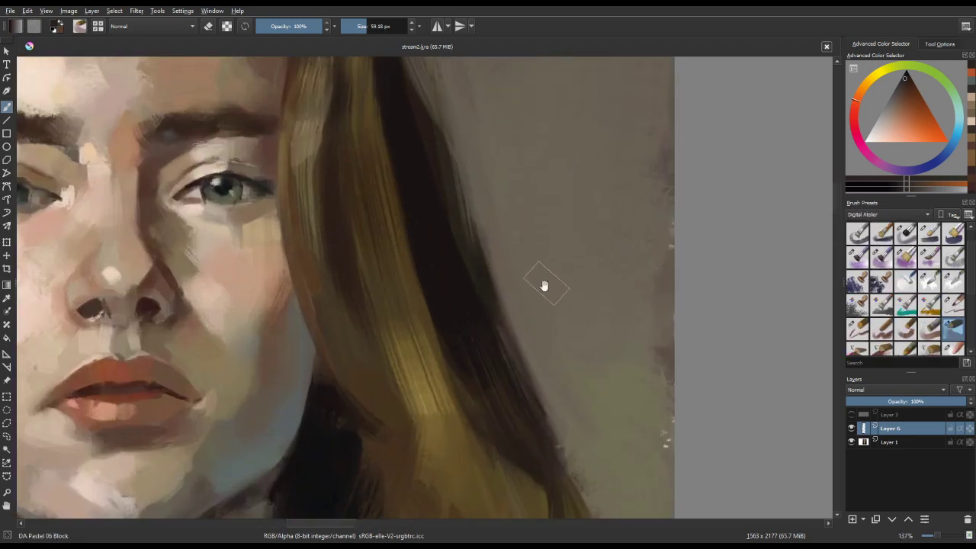
Step: Enlarge the pastel block brush to about 175 px, test long dark strokes on the background, and undo them
drag(544, 285, 467, 395)
shift+drag(428, 446, 509, 447)
drag(500, 200, 490, 401)
key(ctrl+z)
drag(507, 150, 513, 441)
drag(503, 190, 500, 389)
key(ctrl+z)
mouse_move(499, 120)
mouse_down()
mouse_move(451, 268)
mouse_move(459, 248)
mouse_up()
key(ctrl+z)
key(ctrl+z)
drag(511, 149, 478, 248)
key(ctrl+z)
key(ctrl+z)
Step: Trace a rounded freehand selection over the temple and outer brow on the shadow side of the face
mouse_move(456, 371)
mouse_down()
mouse_move(500, 368)
mouse_move(743, 445)
mouse_up()
key(l)
drag(434, 280, 456, 245)
drag(505, 242, 613, 221)
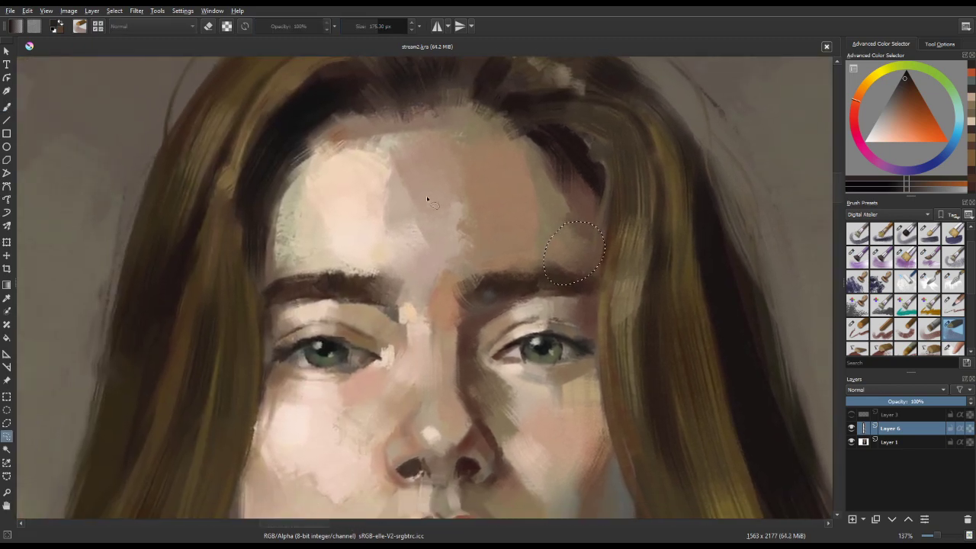
Step: Trace a freehand selection on the cheek below the shadow-side eye and undo the selections
scroll(400, 227, down, 5)
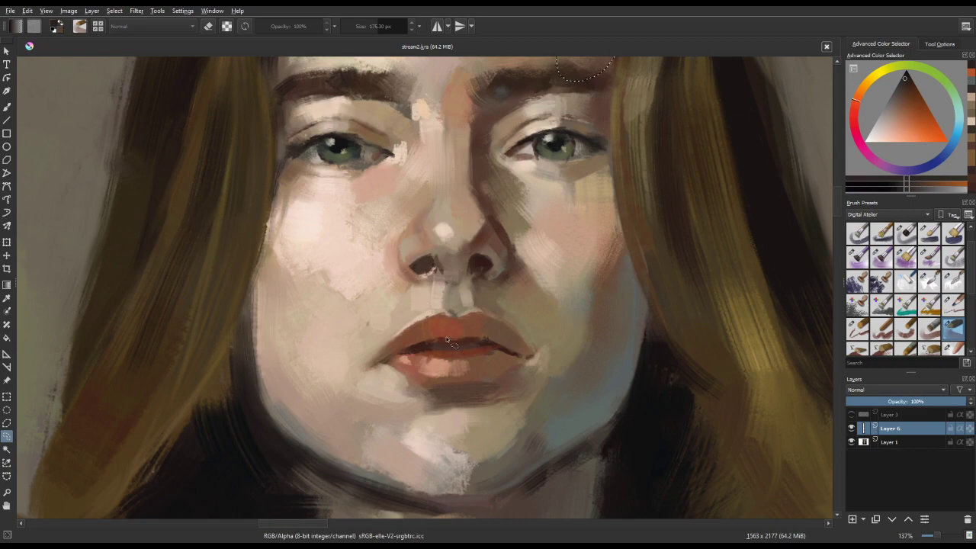
drag(556, 363, 539, 391)
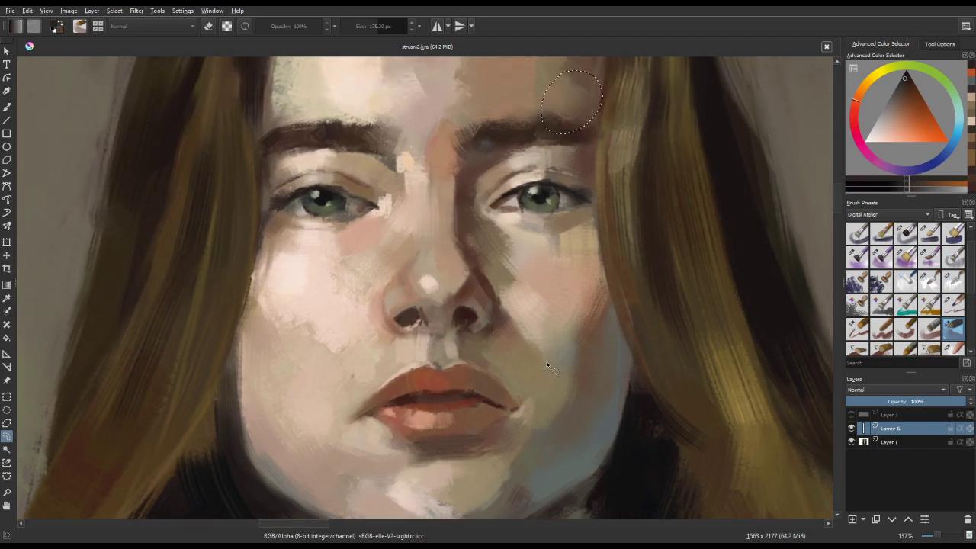
mouse_move(586, 301)
mouse_down()
mouse_move(699, 161)
mouse_move(610, 261)
mouse_move(565, 371)
mouse_move(496, 358)
mouse_up()
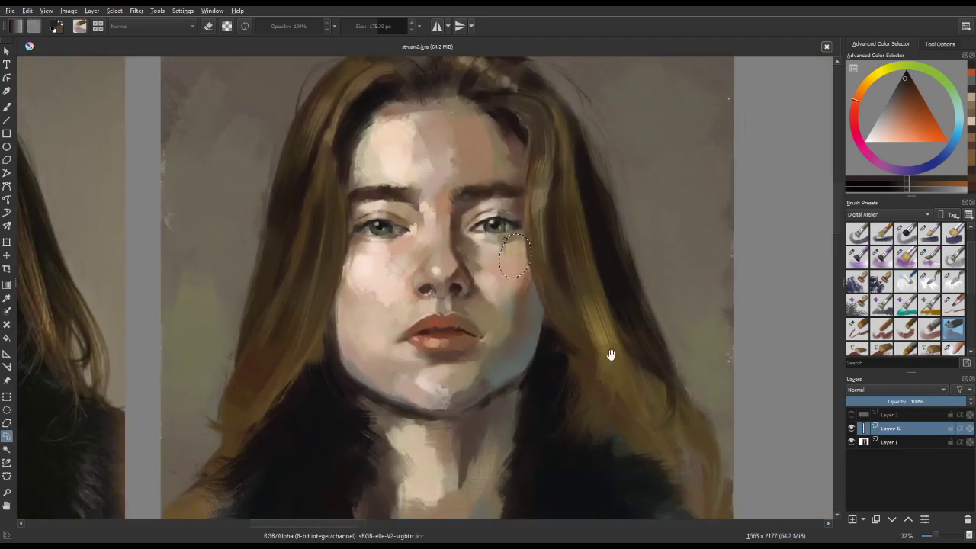
mouse_move(611, 354)
mouse_down()
mouse_move(566, 378)
mouse_move(530, 416)
mouse_up()
key(ctrl+z)
key(ctrl+z)
Step: Enlarge the DA Pastel 06 Block brush to about 300 px and test it with a wide dark block on the background
key(b)
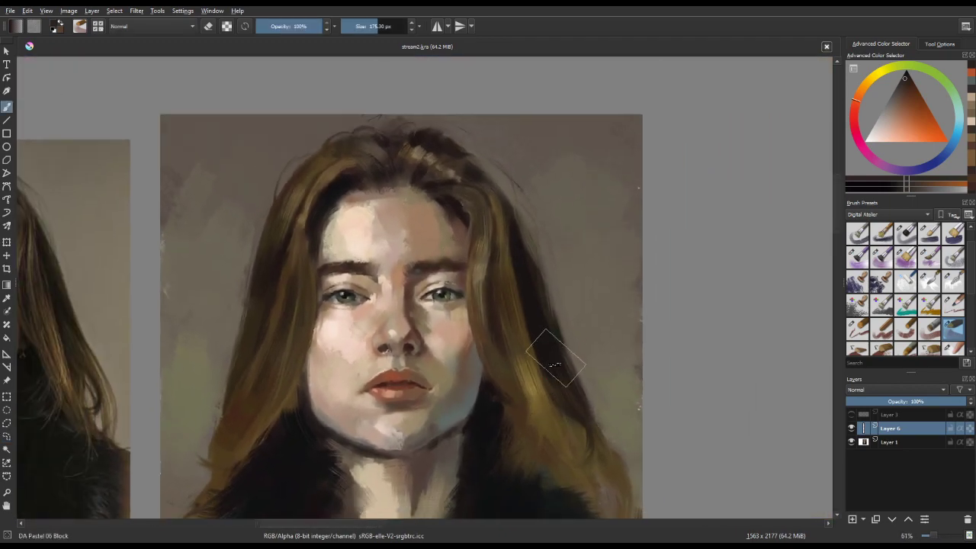
drag(603, 265, 660, 259)
mouse_move(599, 236)
mouse_down()
mouse_move(599, 298)
mouse_move(598, 285)
mouse_up()
mouse_move(580, 330)
mouse_down()
mouse_move(538, 336)
mouse_move(572, 298)
mouse_move(460, 364)
mouse_up()
Step: Switch the brush presets to tag 1, test muses 01 03 Charcoal on the background, and undo all the test strokes
click(867, 213)
click(875, 199)
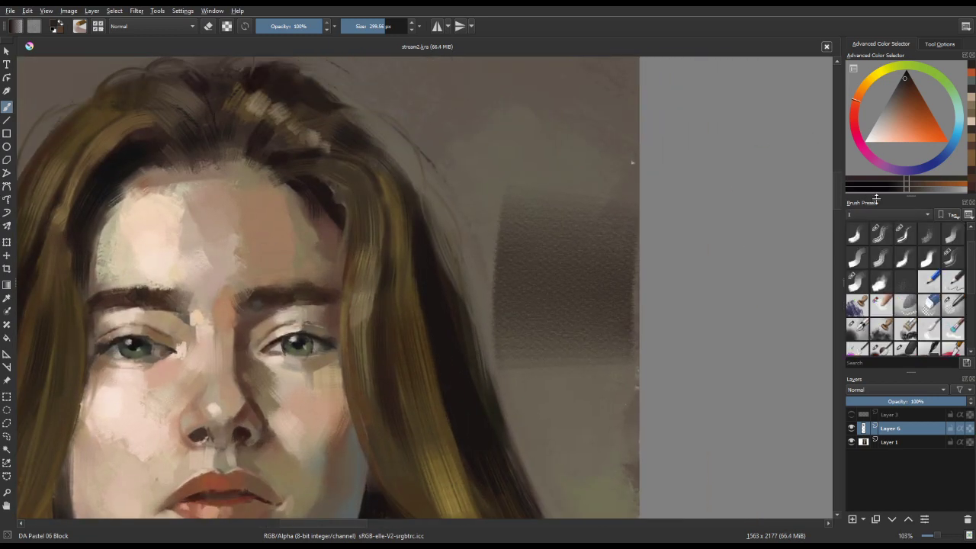
scroll(969, 281, down, 5)
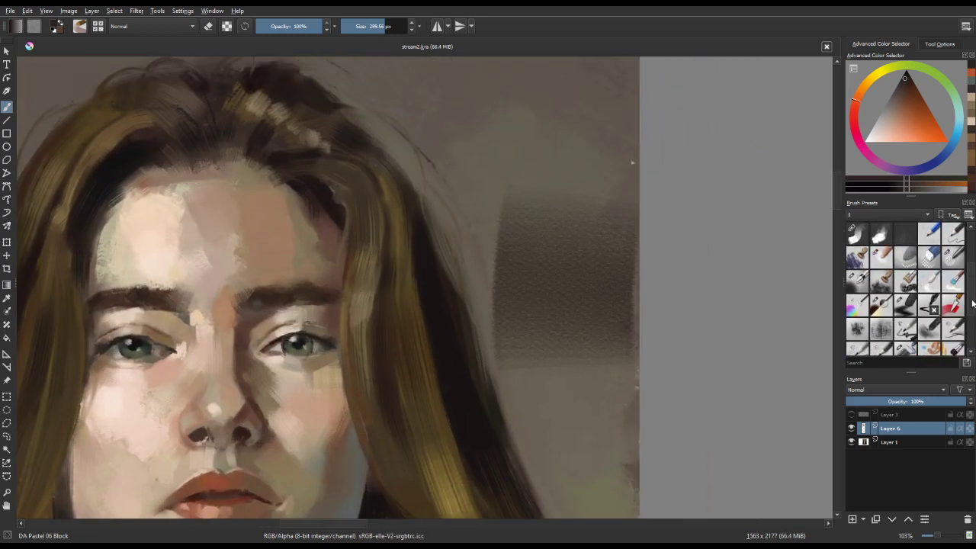
click(905, 282)
drag(519, 129, 560, 144)
drag(522, 176, 490, 254)
key(ctrl+z)
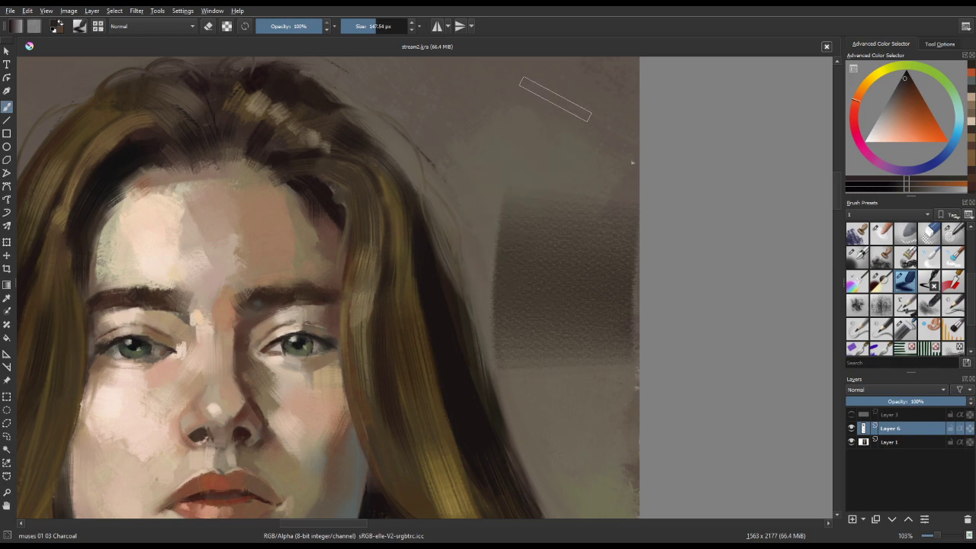
key(ctrl+z)
mouse_move(538, 118)
mouse_down()
mouse_move(491, 214)
mouse_move(493, 184)
mouse_up()
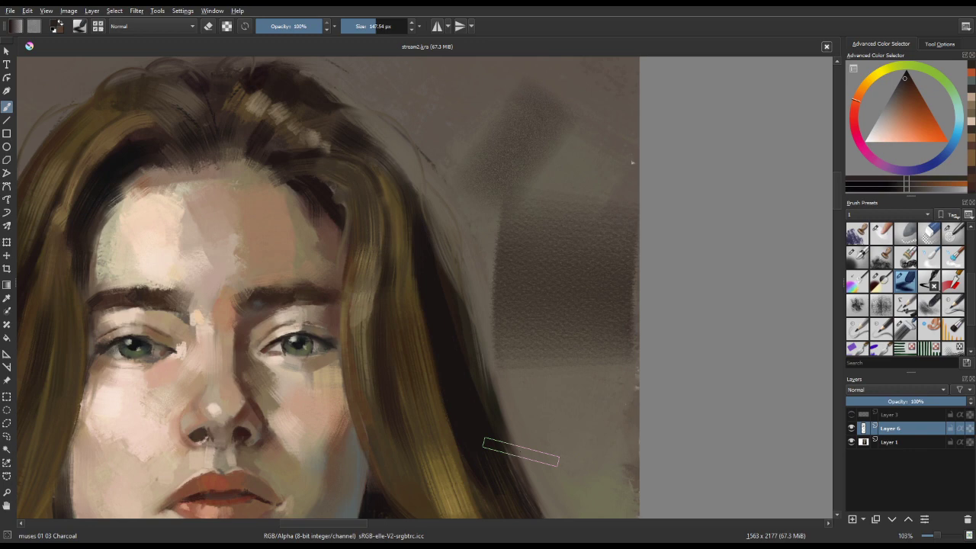
key(ctrl+z)
key(ctrl+z)
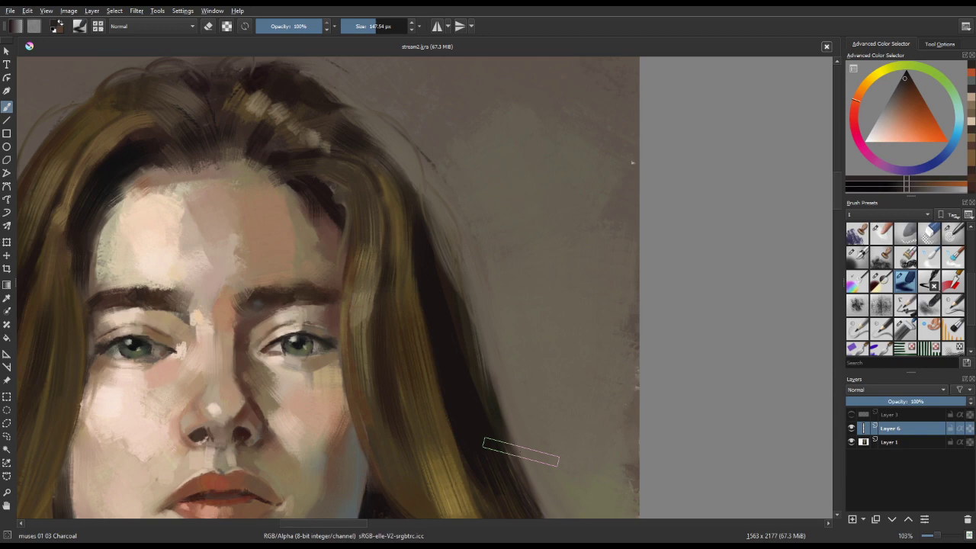
Step: Paint one more dark vertical charcoal stroke at about 148 px on the background and undo it
drag(565, 233, 549, 381)
drag(547, 390, 537, 436)
drag(536, 436, 537, 374)
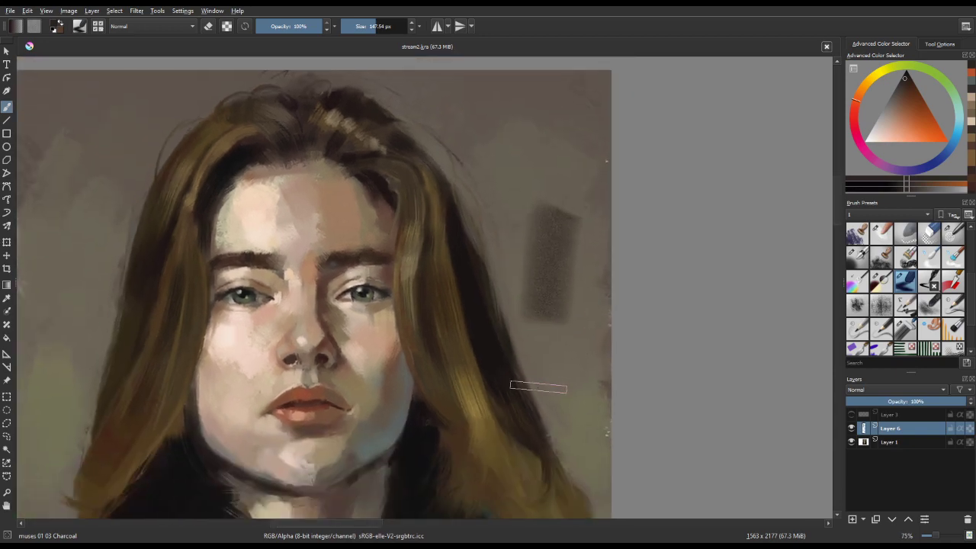
key(ctrl+z)
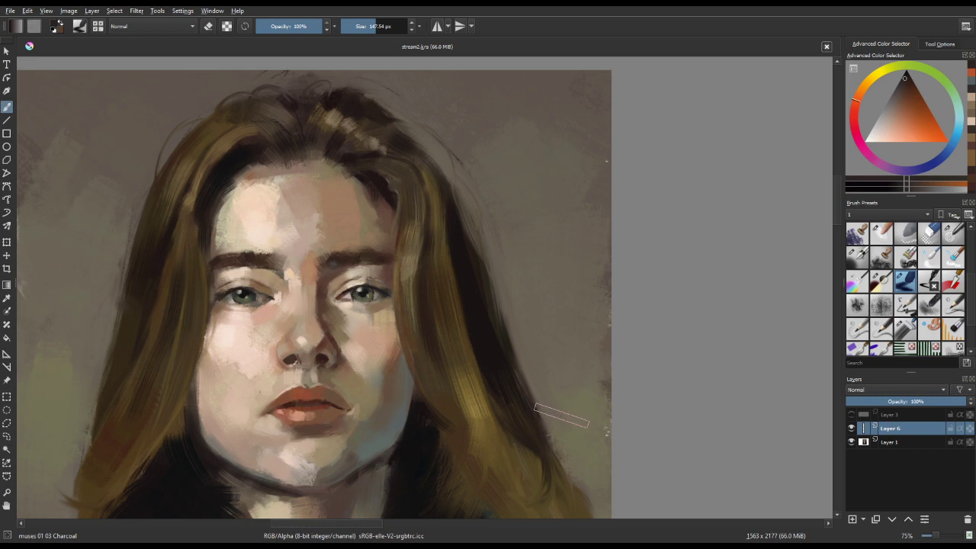
Step: Select DA Pastel 11 Blender Finger at about 51 px and smudge along the dark hair on the shadow side
click(883, 238)
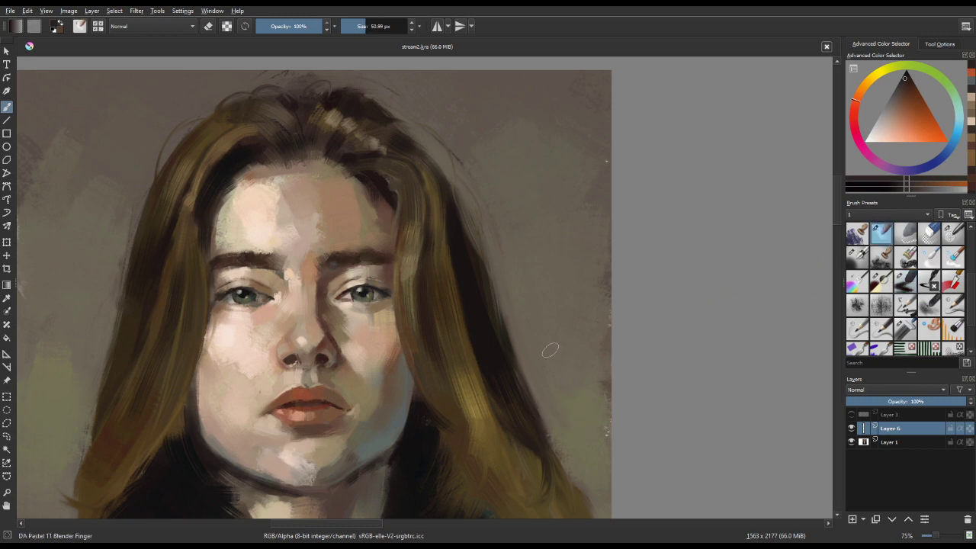
drag(500, 310, 492, 379)
mouse_move(495, 397)
mouse_down()
mouse_move(496, 365)
mouse_move(479, 440)
mouse_move(495, 388)
mouse_up()
drag(481, 431, 483, 421)
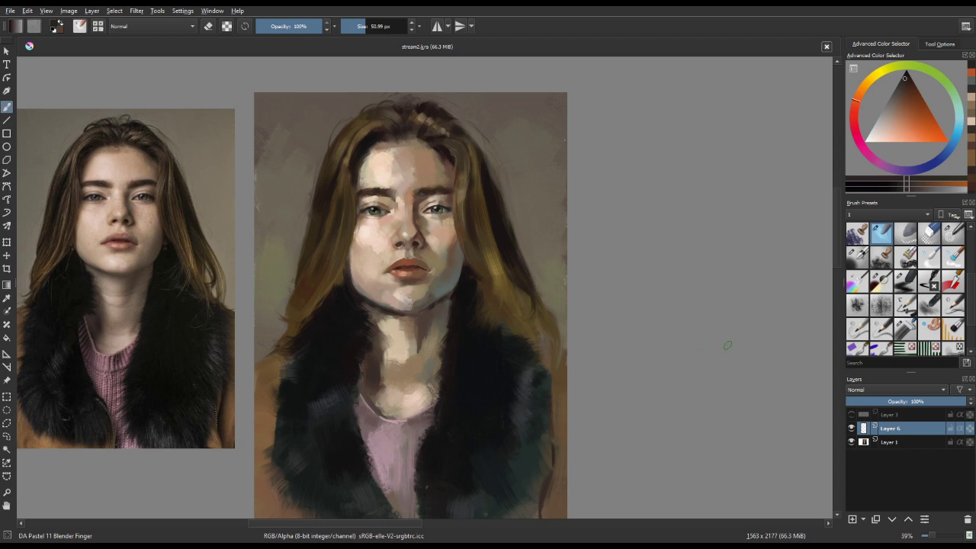
Step: Look through the Digital brush presets and switch the preset list to the Digital Atelier tag
click(875, 226)
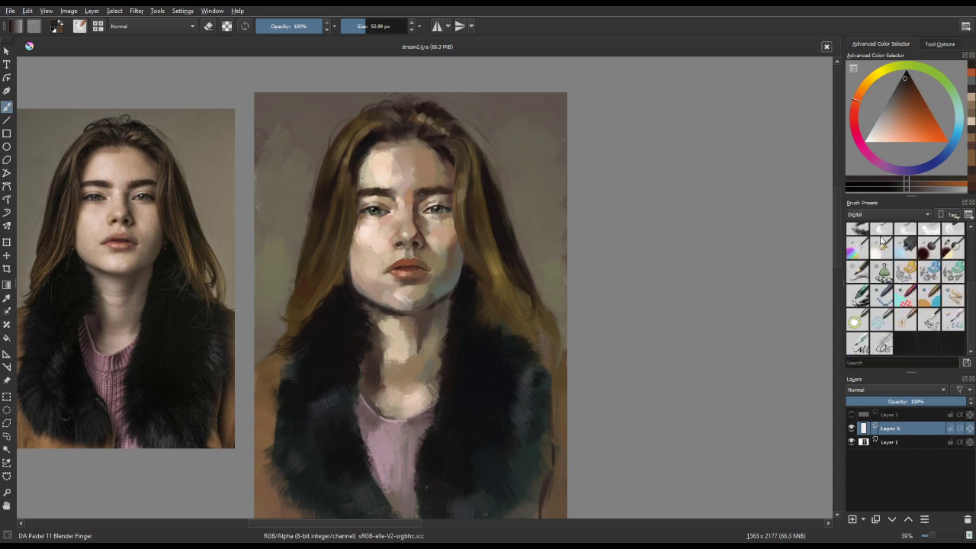
click(878, 217)
click(881, 227)
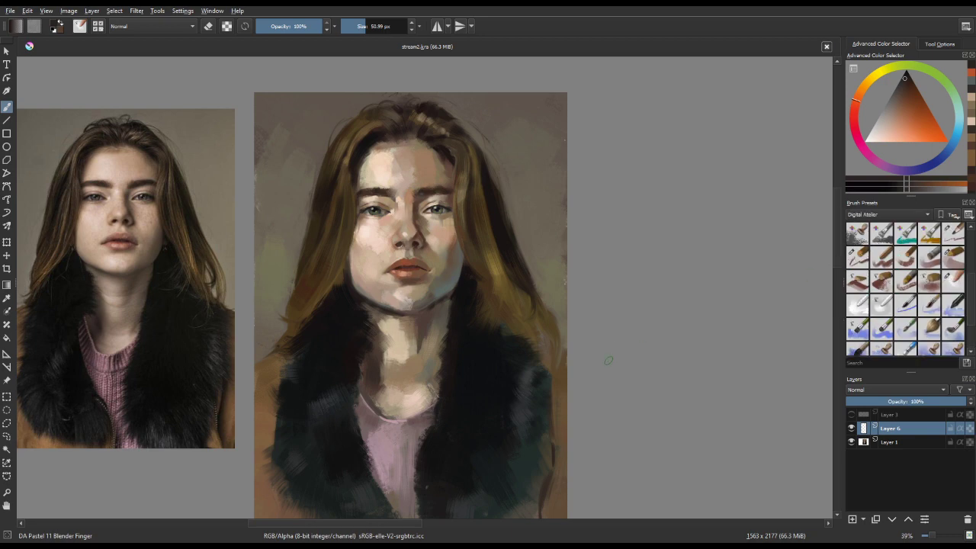
drag(582, 381, 605, 330)
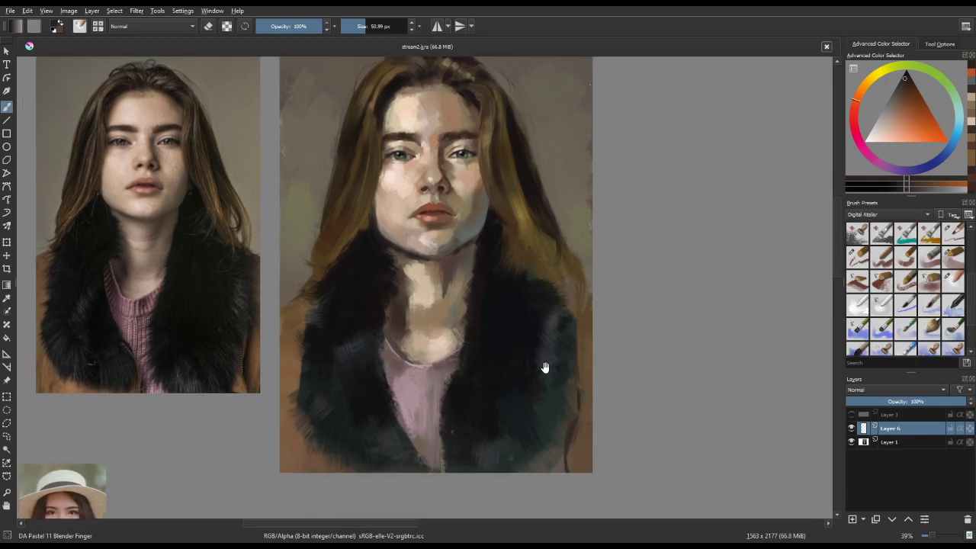
drag(499, 376, 526, 439)
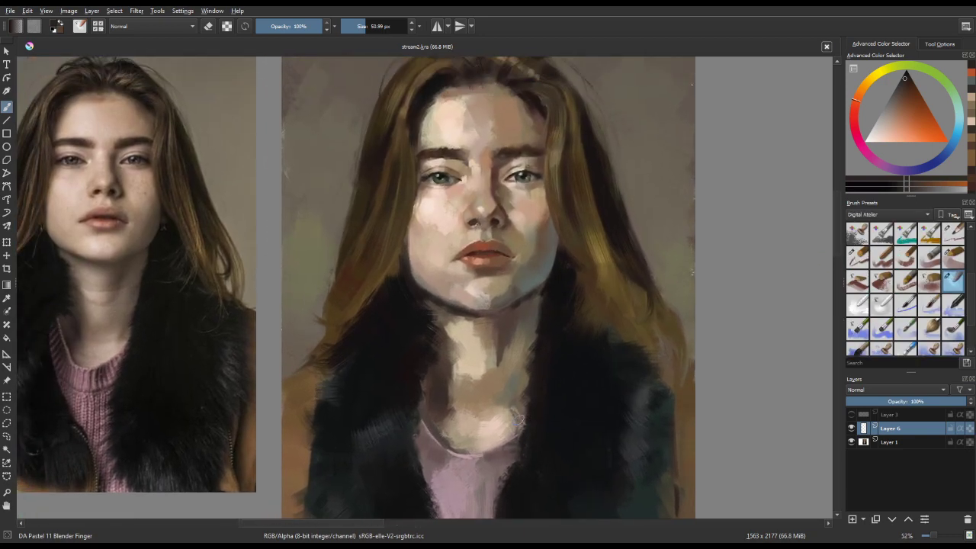
drag(507, 407, 538, 443)
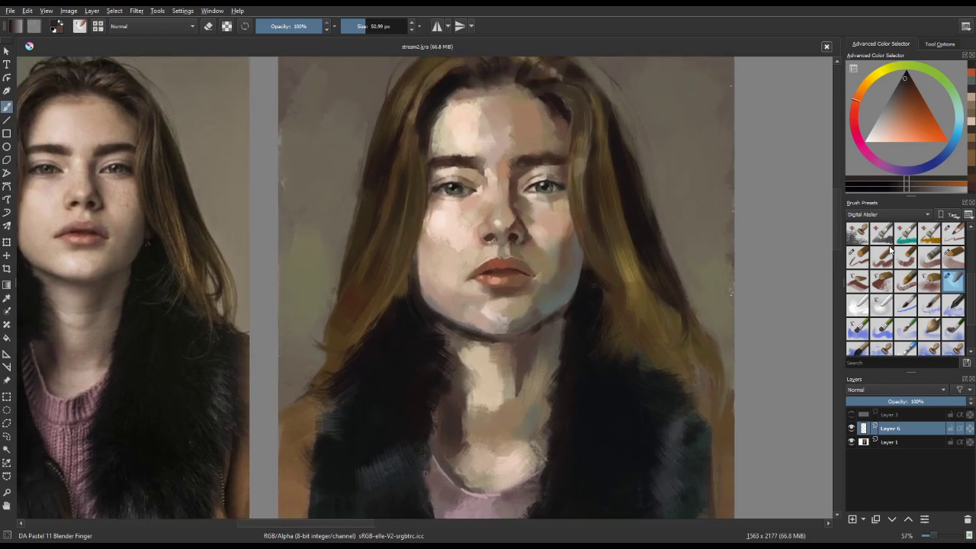
key(ctrl+s)
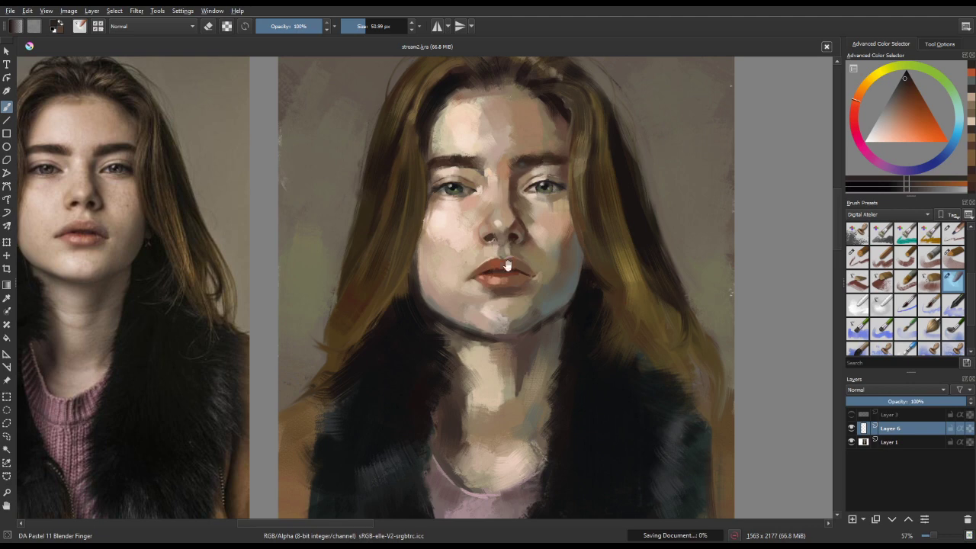
Step: Trace a small freehand selection outline around the highlight on the tip of the nose
key(l)
drag(498, 223, 495, 245)
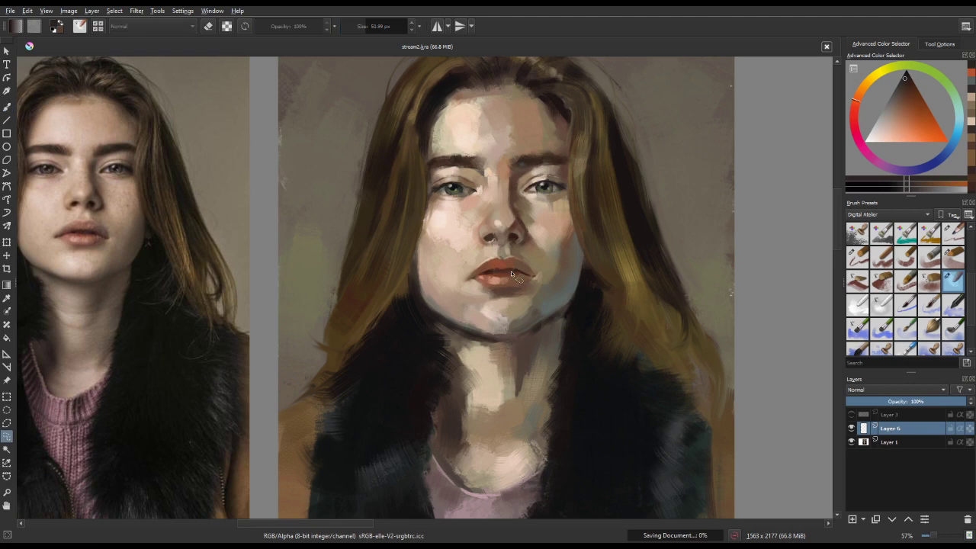
scroll(499, 221, up, 5)
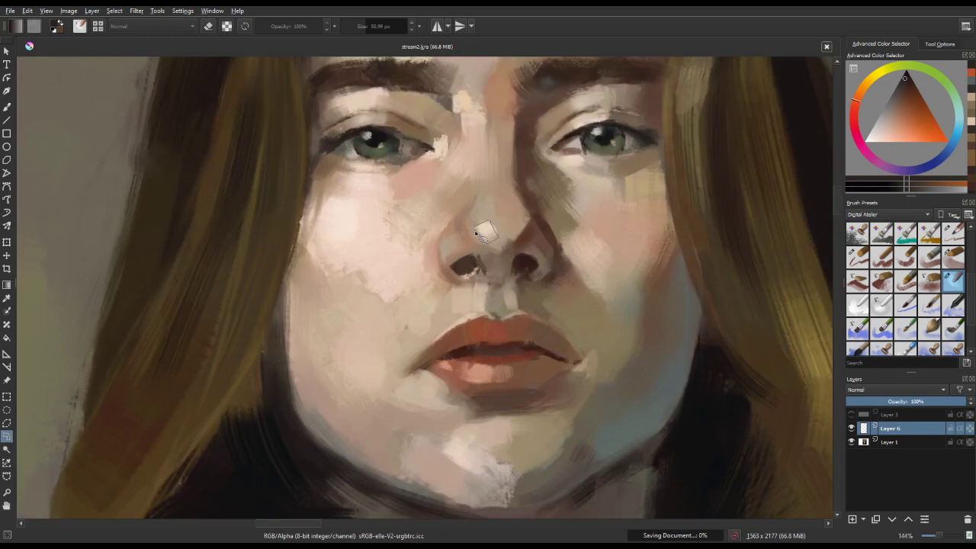
scroll(505, 362, down, 2)
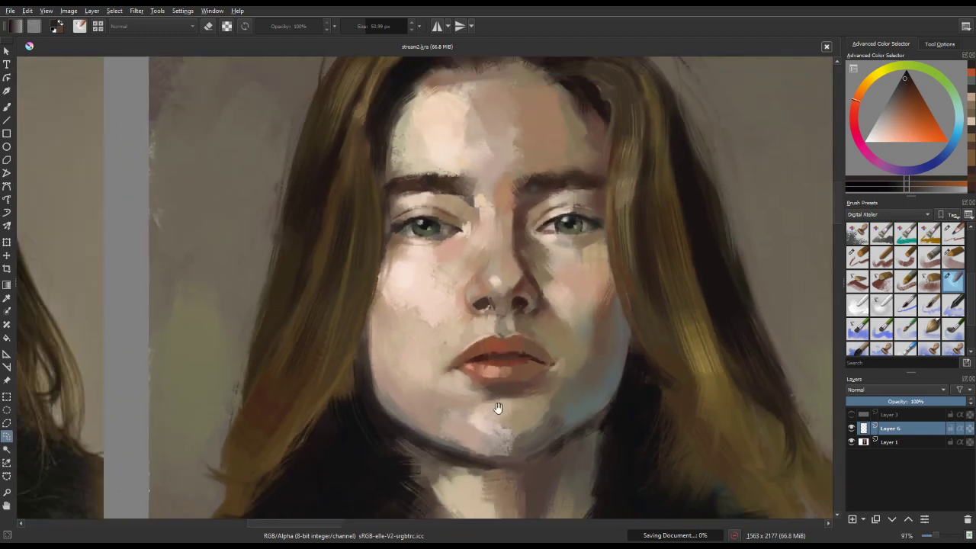
scroll(495, 409, down, 3)
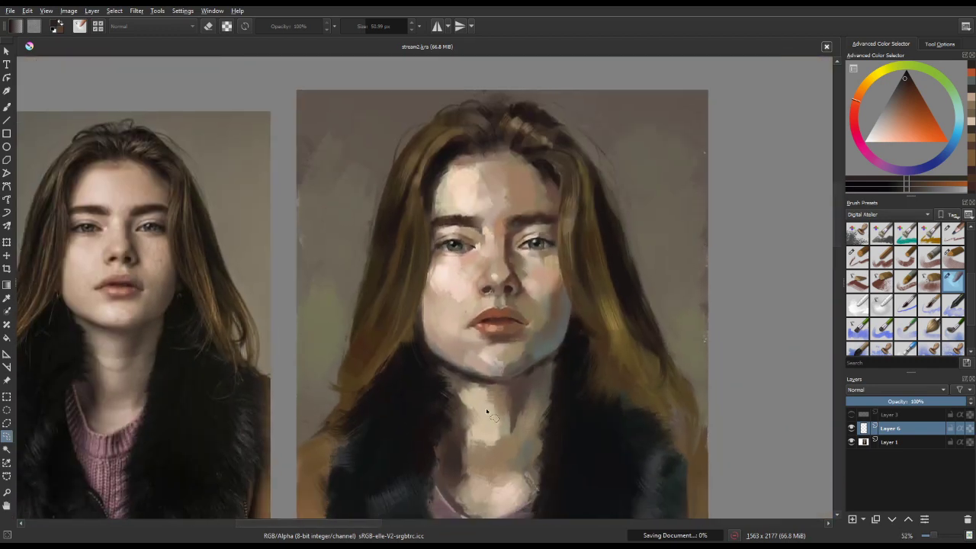
Step: Trace a larger rounded freehand selection outline around the ball of the nose and clear it
drag(490, 277, 503, 288)
scroll(572, 257, up, 4)
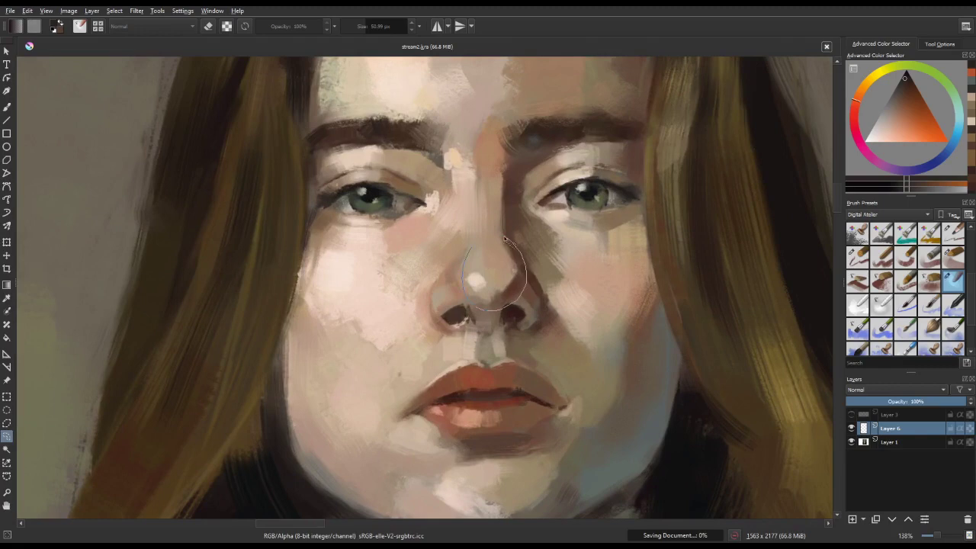
drag(505, 240, 503, 238)
click(451, 490)
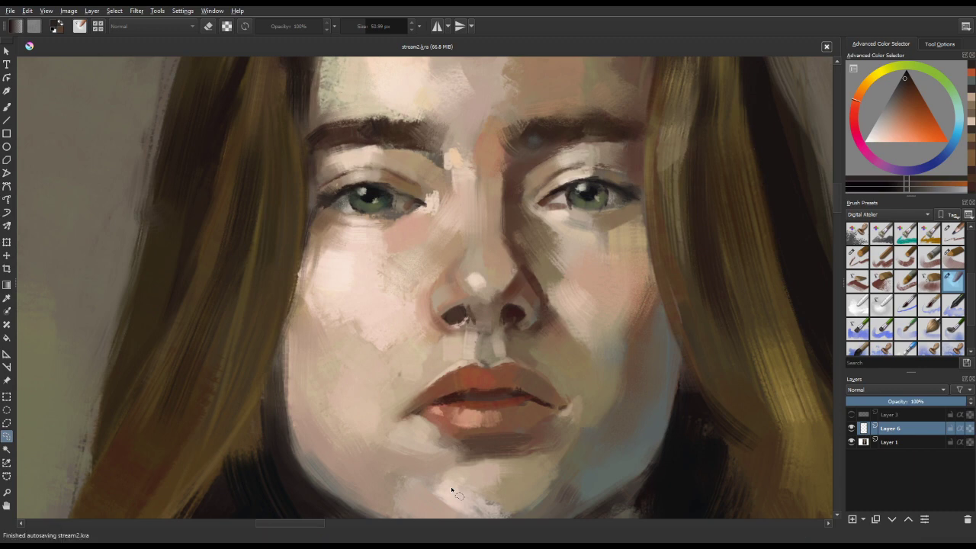
click(479, 278)
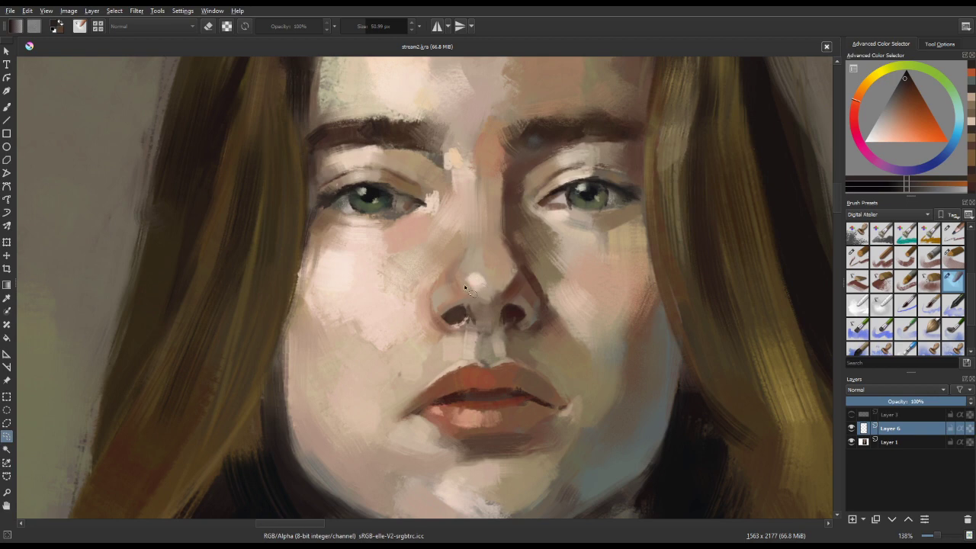
Step: Select the DA Oil 11 Rake Wet preset, sample the light skin tone and paint the highlight on the tip of the nose at about 26 px
click(462, 330)
key(b)
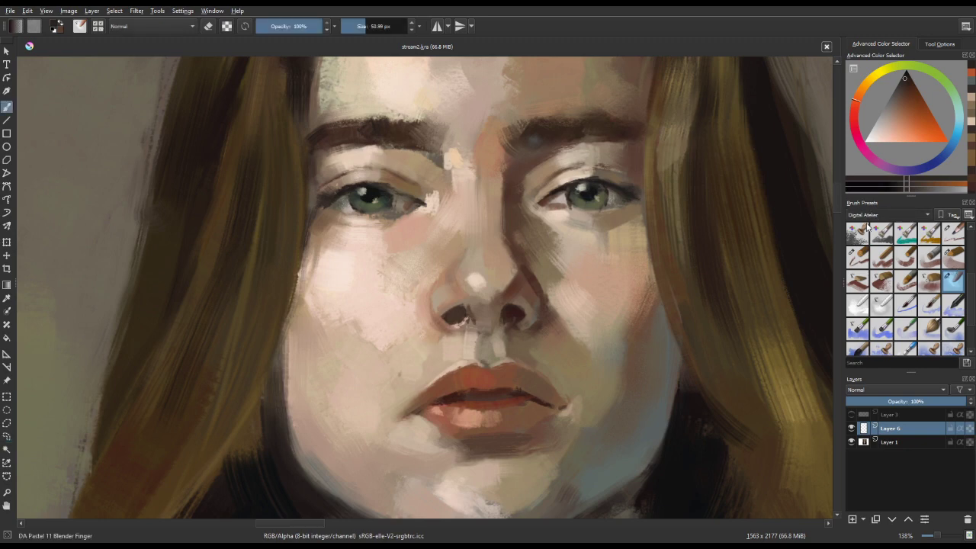
scroll(968, 285, up, 1)
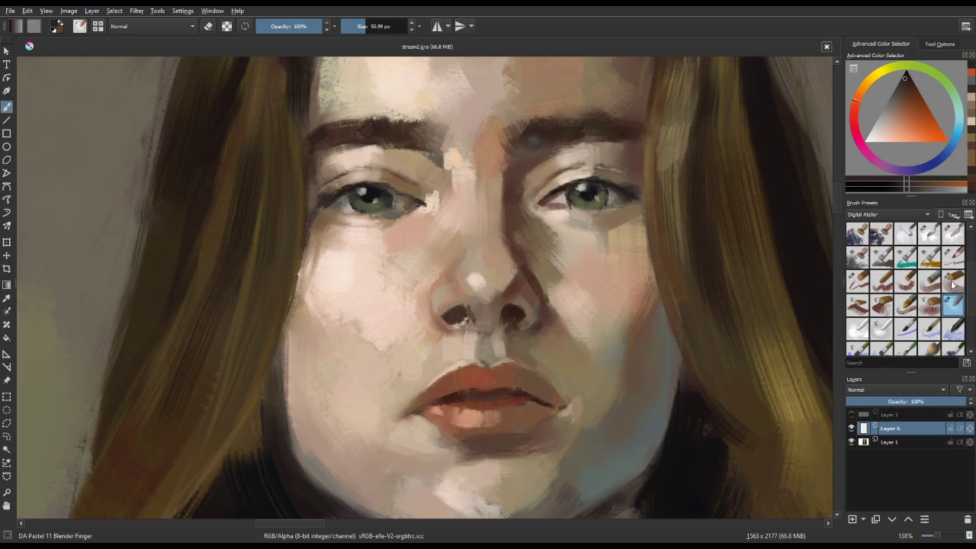
click(953, 281)
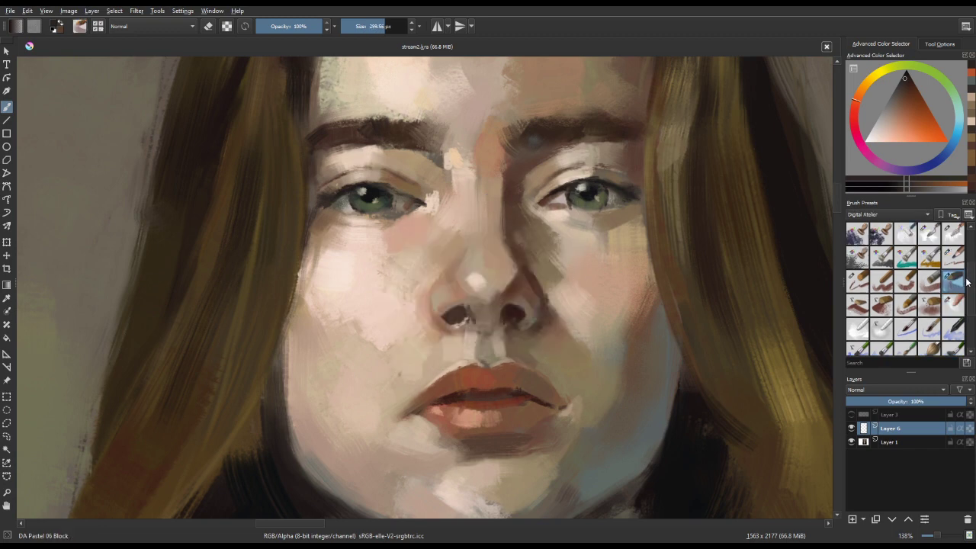
scroll(970, 260, down, 3)
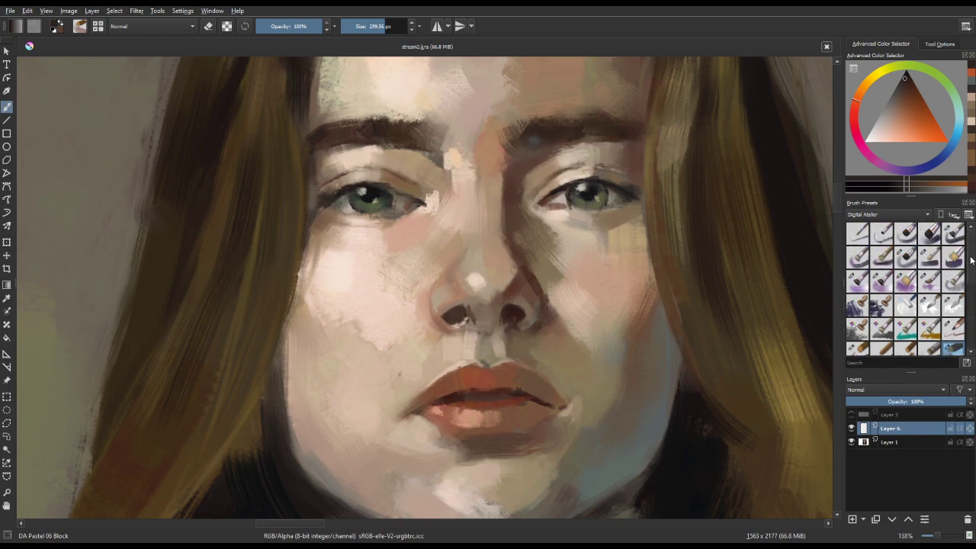
click(856, 280)
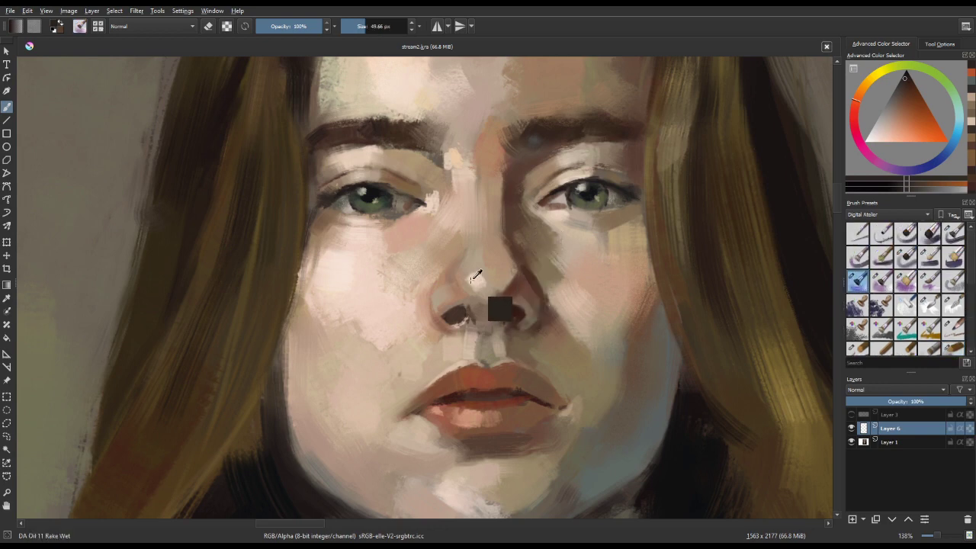
ctrl+click(464, 294)
drag(468, 281, 464, 293)
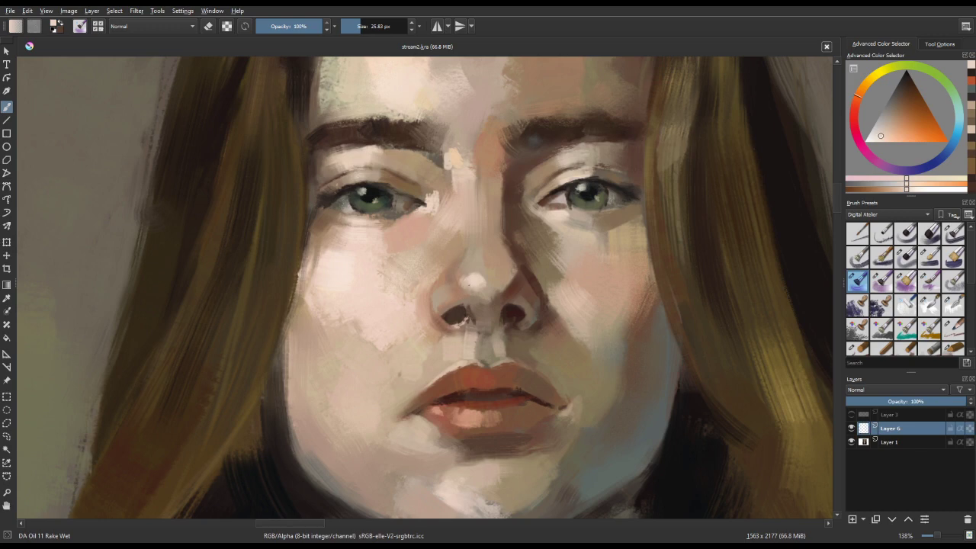
Step: Refine the nose-tip highlight with sampled skin tones, reducing the brush to about 19 px and 16 px
ctrl+click(471, 284)
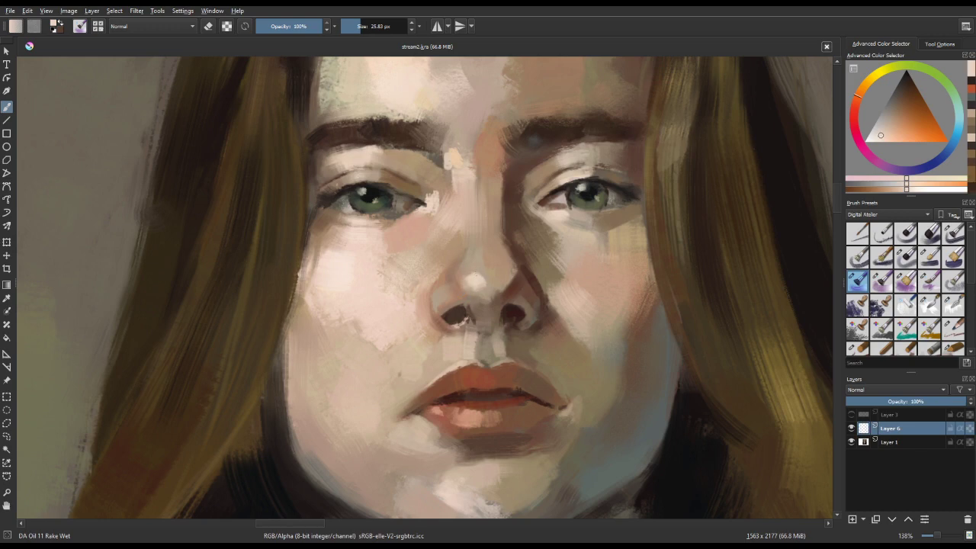
key(bracketleft)
drag(471, 283, 483, 511)
ctrl+click(522, 444)
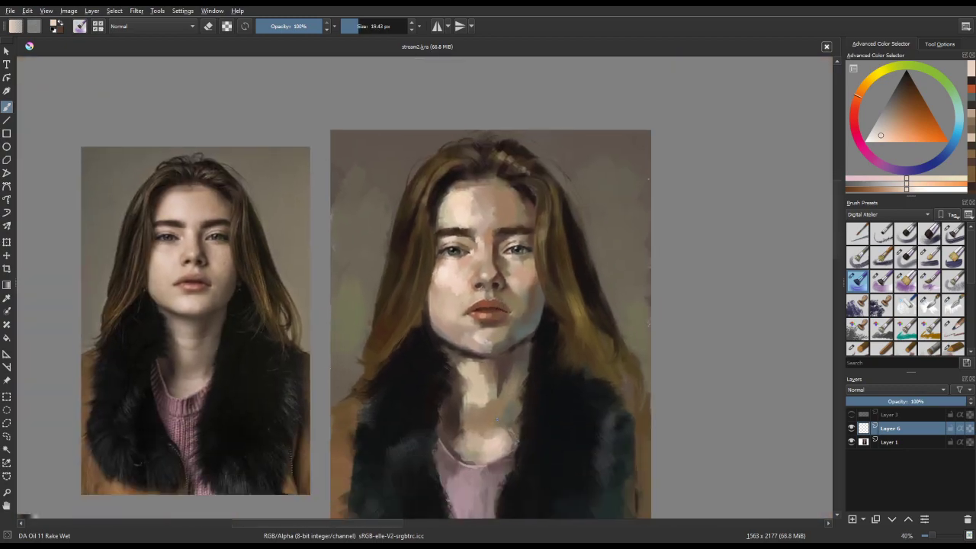
scroll(484, 262, up, 3)
key(bracketleft)
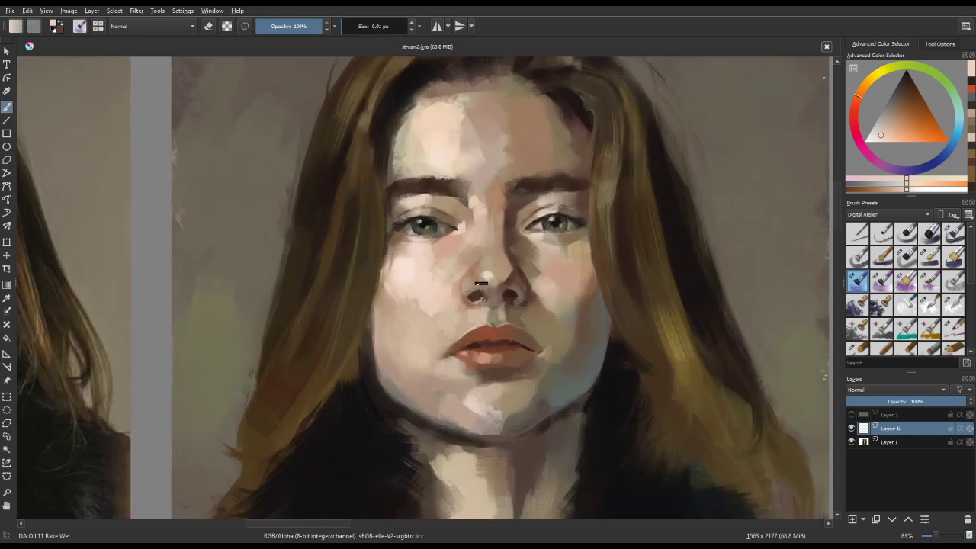
ctrl+click(485, 270)
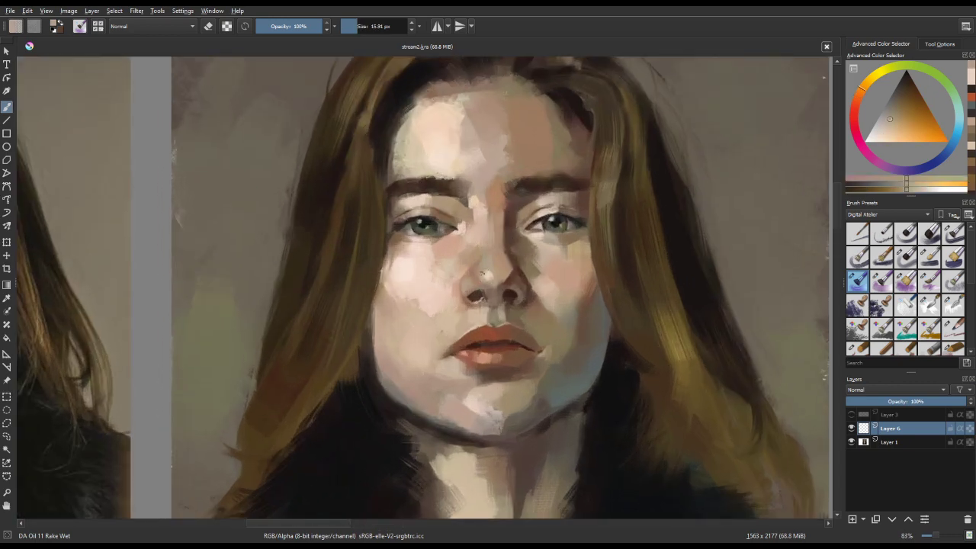
Step: Compare the whole portrait with the reference photo and save the document
scroll(485, 271, down, 4)
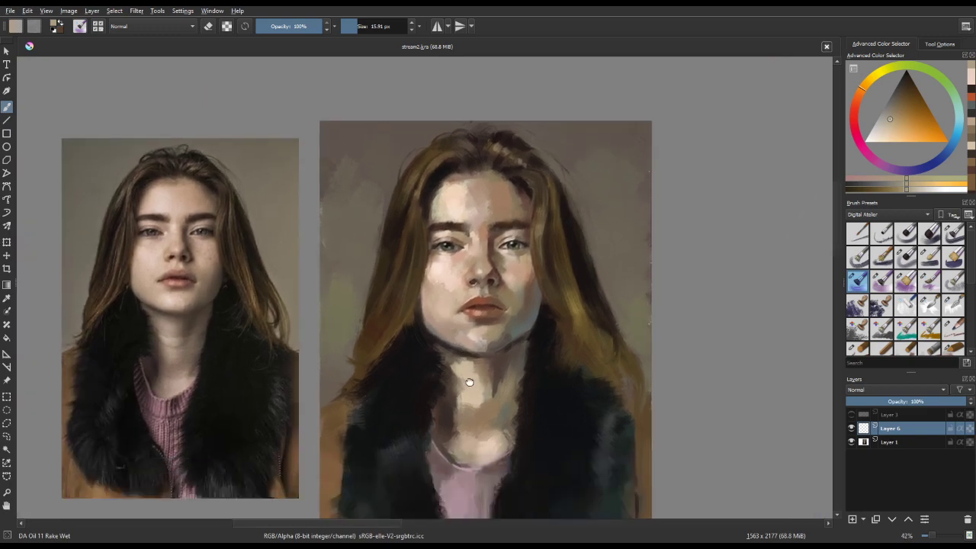
drag(469, 382, 468, 362)
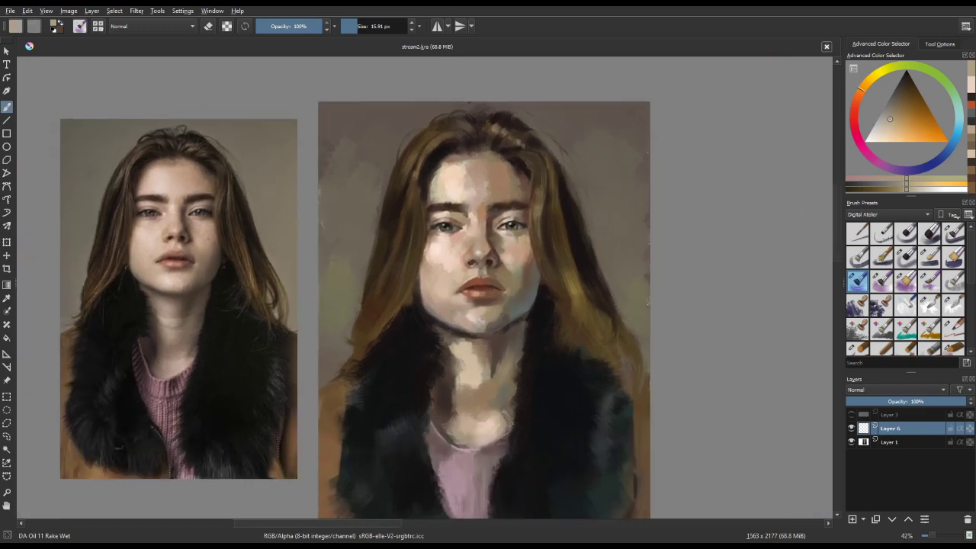
ctrl+click(538, 370)
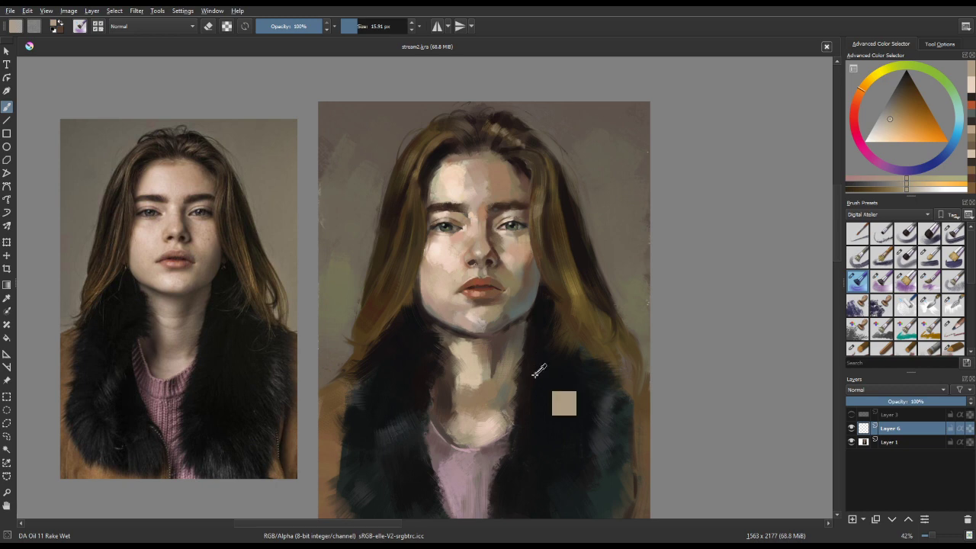
scroll(536, 376, down, 1)
key(ctrl+s)
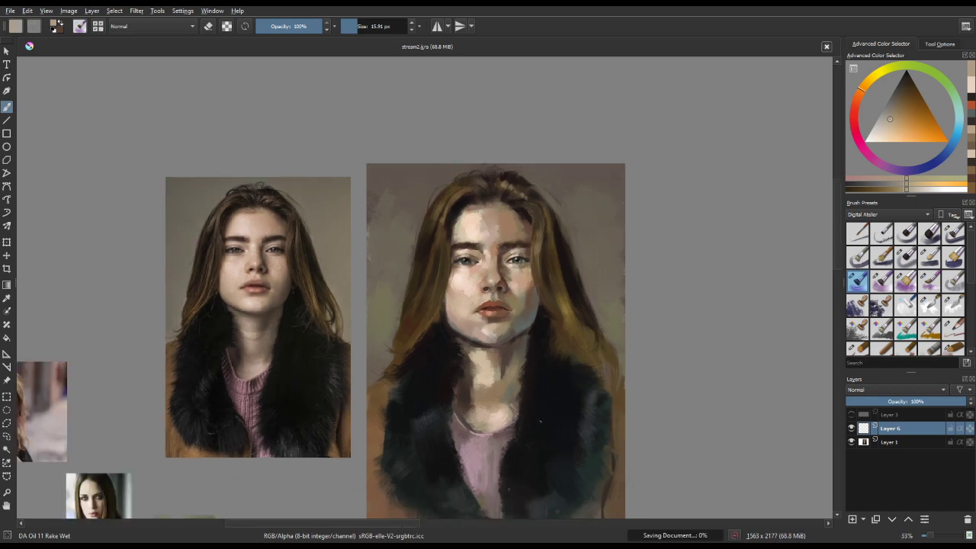
ctrl+click(540, 420)
scroll(549, 404, up, 1)
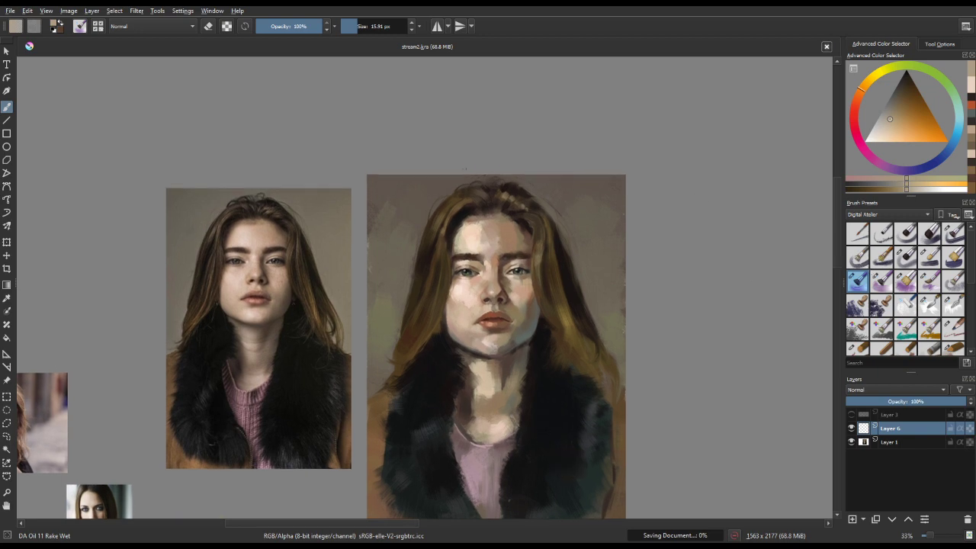
Step: Trace an oval freehand selection on the centre of the forehead and a thin arched one across it, and clear the selection
scroll(511, 329, up, 2)
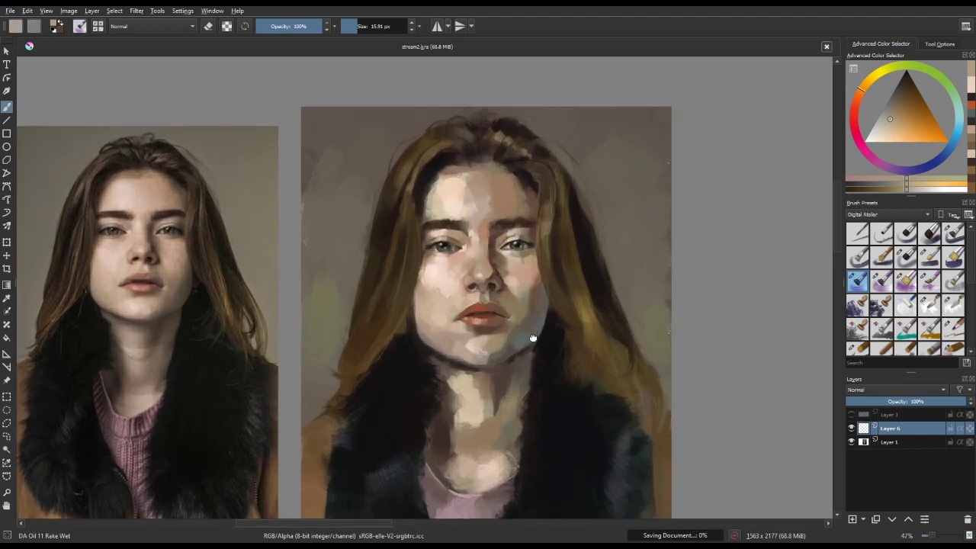
drag(542, 355, 546, 350)
key(l)
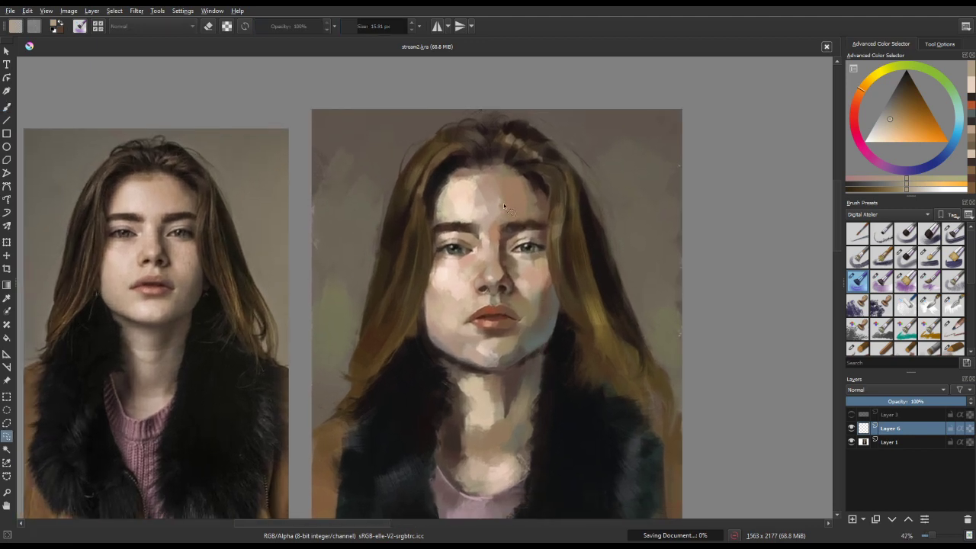
drag(497, 189, 500, 191)
key(ctrl+shift+a)
drag(164, 192, 171, 212)
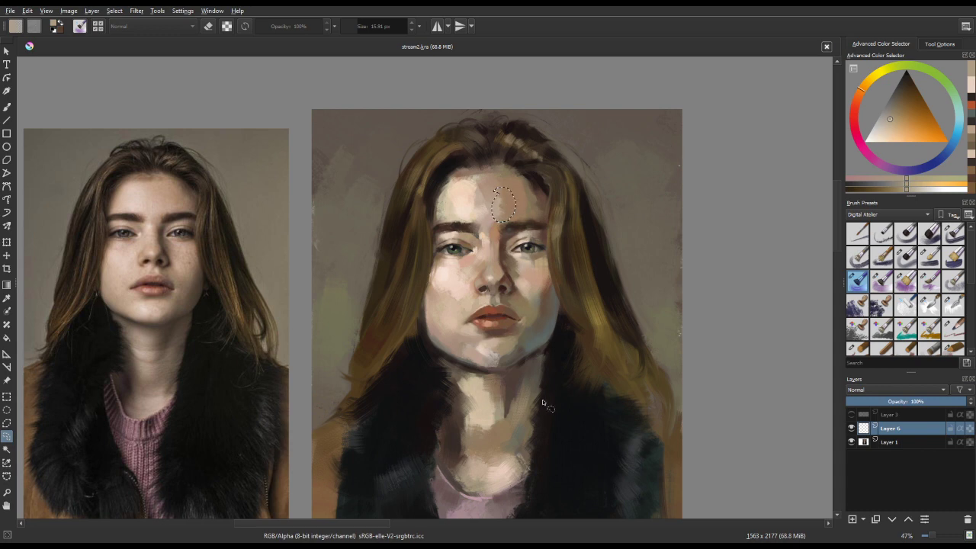
drag(448, 207, 545, 200)
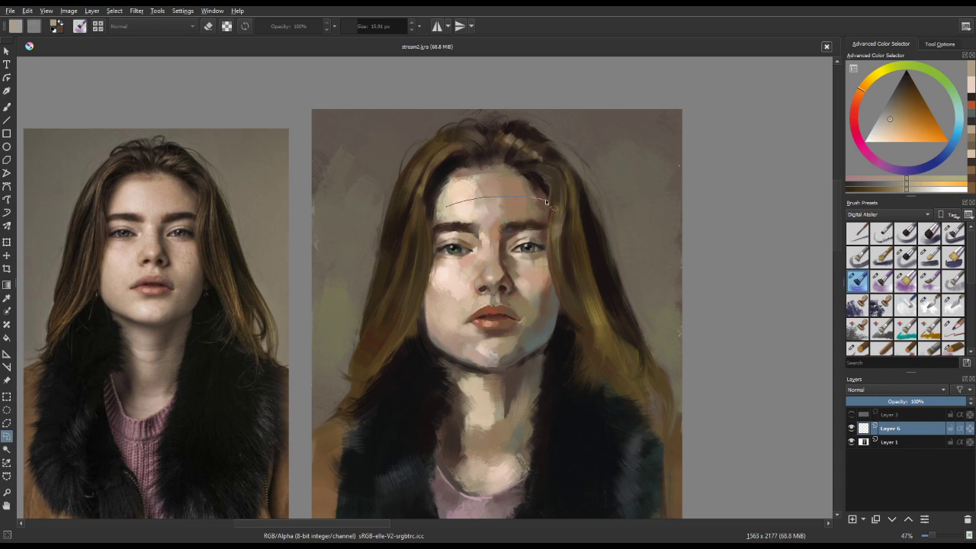
click(560, 407)
Step: Try a stroke down the forehead with the muses 01 03 Charcoal preset, undo it and reduce the brush to about 98 px
scroll(877, 214, up, 1)
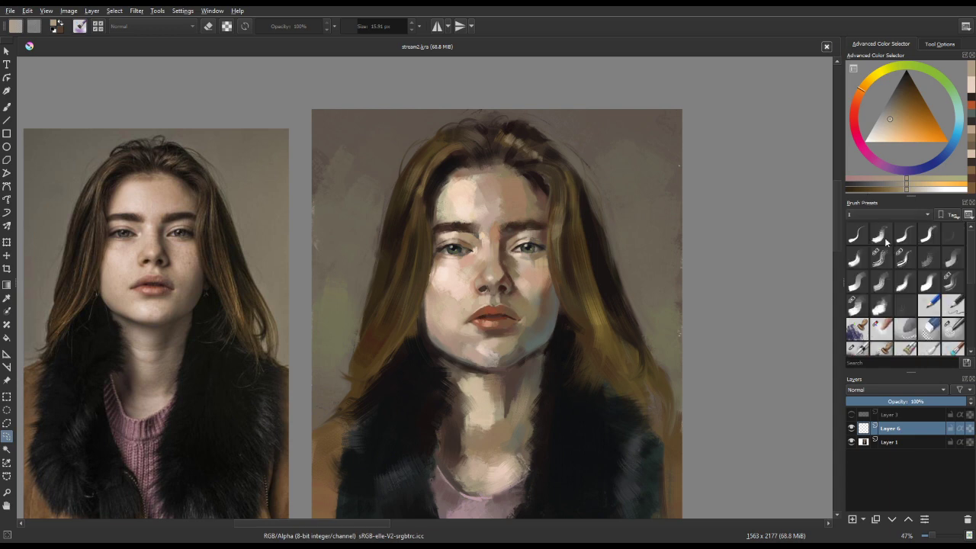
scroll(963, 271, down, 3)
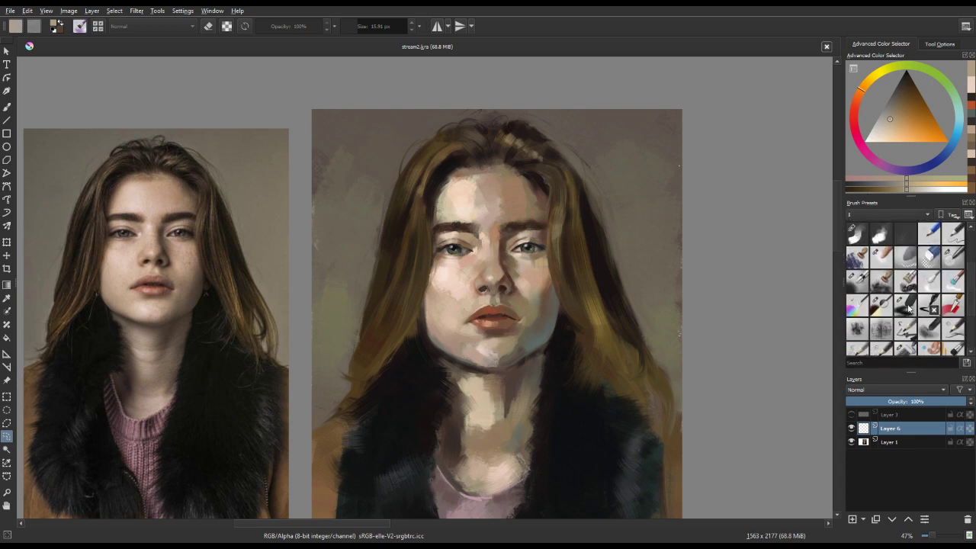
click(905, 305)
drag(504, 194, 502, 228)
key(ctrl+z)
key(bracketleft)
key(bracketleft)
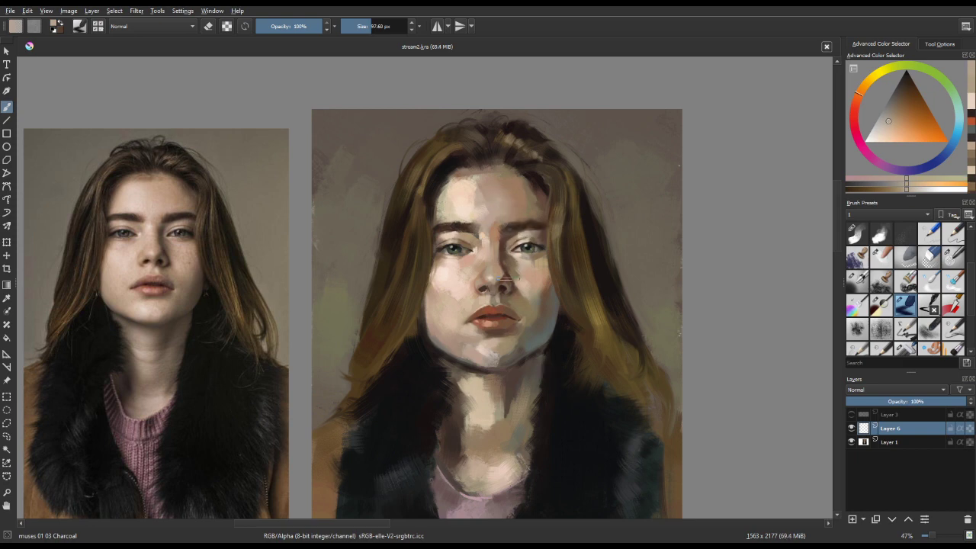
key(ctrl+shift+z)
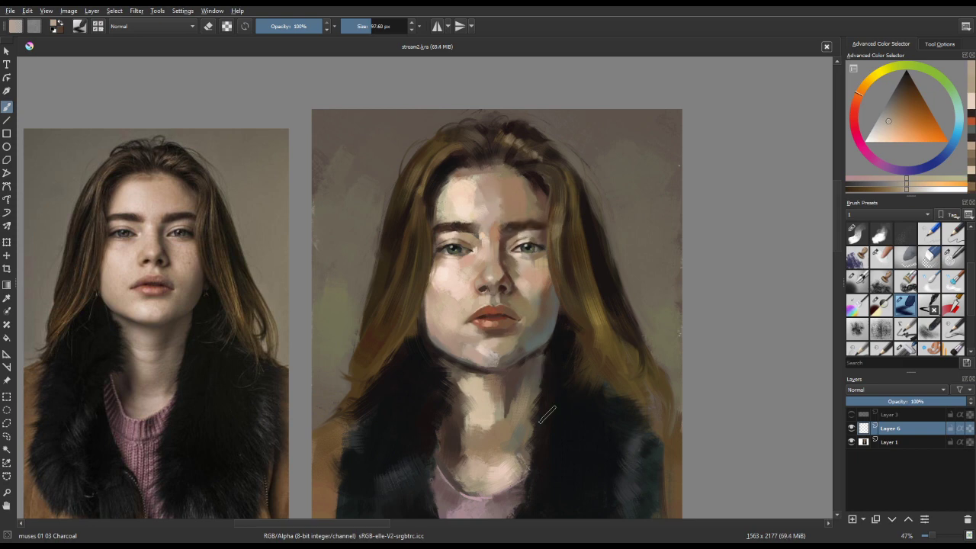
Step: Try the 4.Environment: smokey preset with a large stroke over the forehead and undo it
click(881, 233)
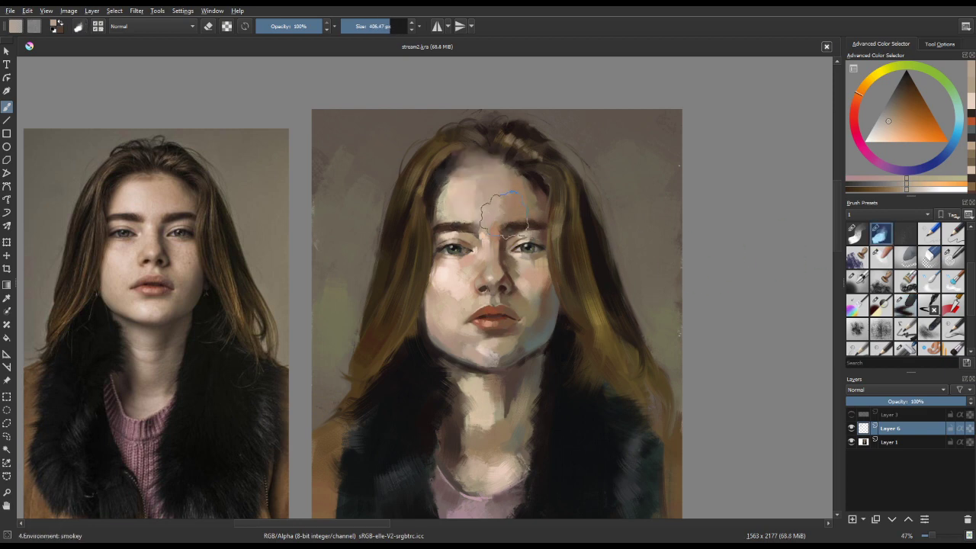
drag(514, 223, 531, 249)
key(ctrl+z)
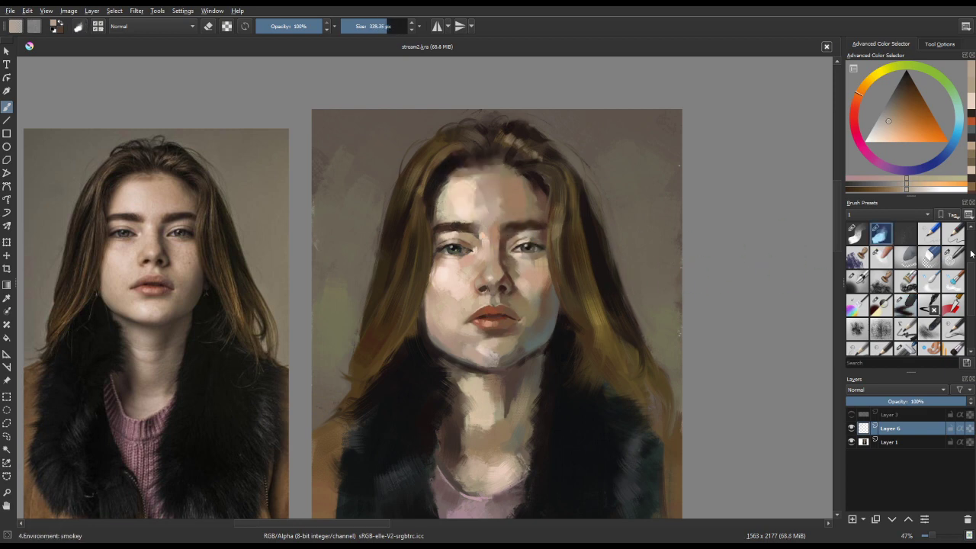
Step: Try shading the forehead with RM Pencil Shader Pattern at about 133 px and 81% opacity, and undo it
click(928, 328)
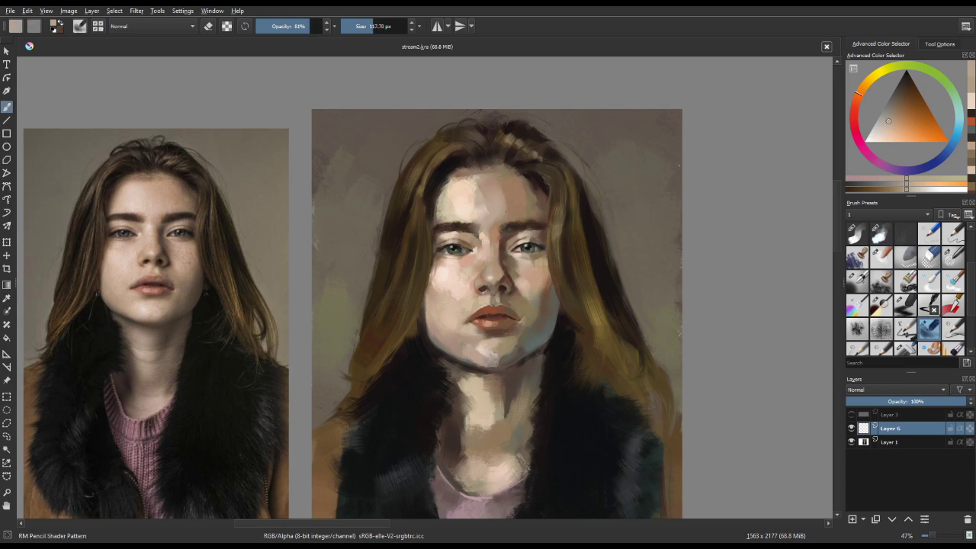
shift+drag(537, 228, 544, 230)
scroll(509, 213, up, 3)
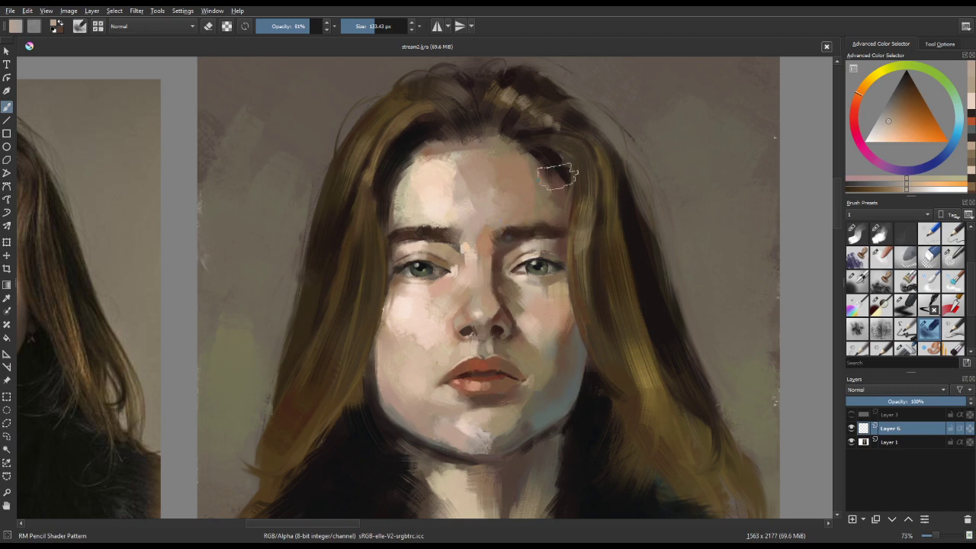
scroll(570, 337, down, 3)
scroll(573, 377, down, 1)
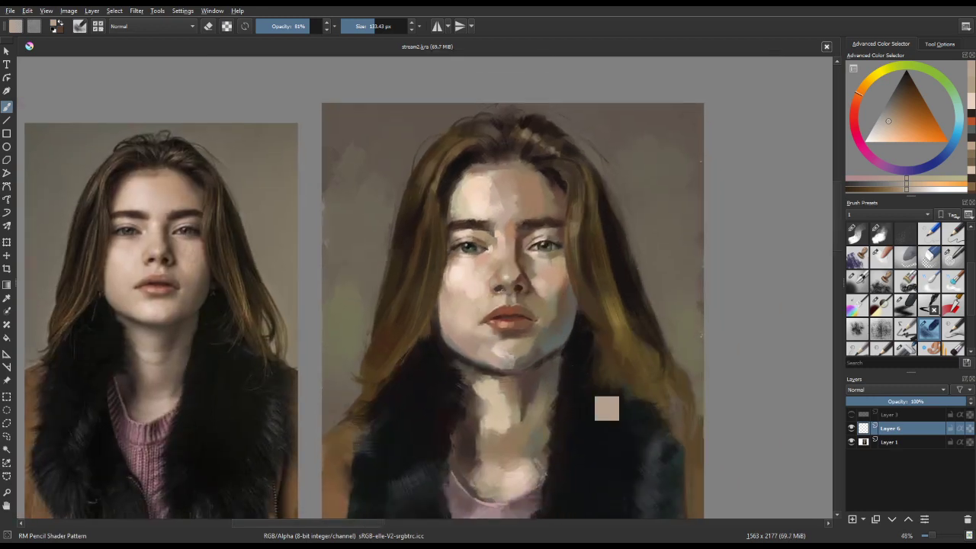
drag(567, 431, 551, 412)
key(ctrl+z)
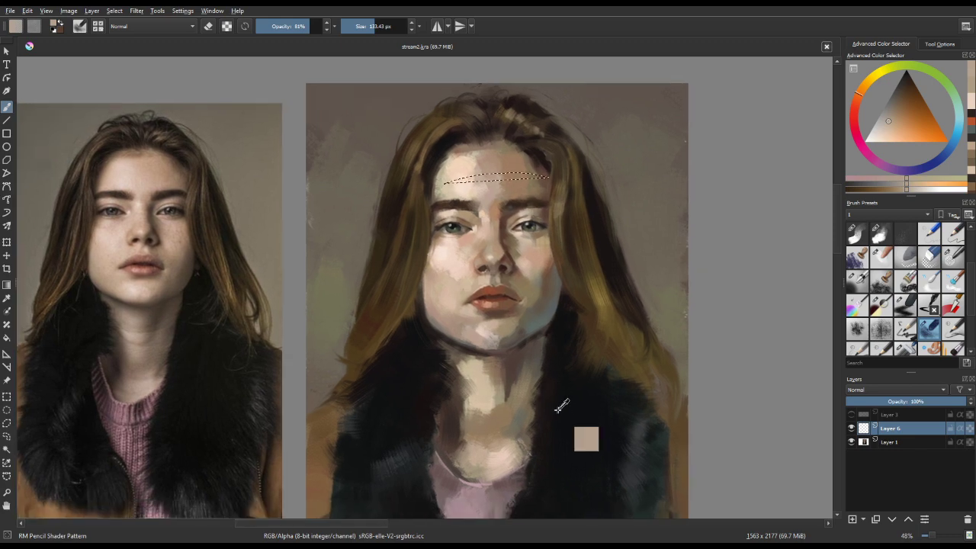
key(ctrl+z)
Step: Return to the Digital Atelier presets, select DA Pastel 06 Block and paint the centre of the forehead at about 86 px
key(l)
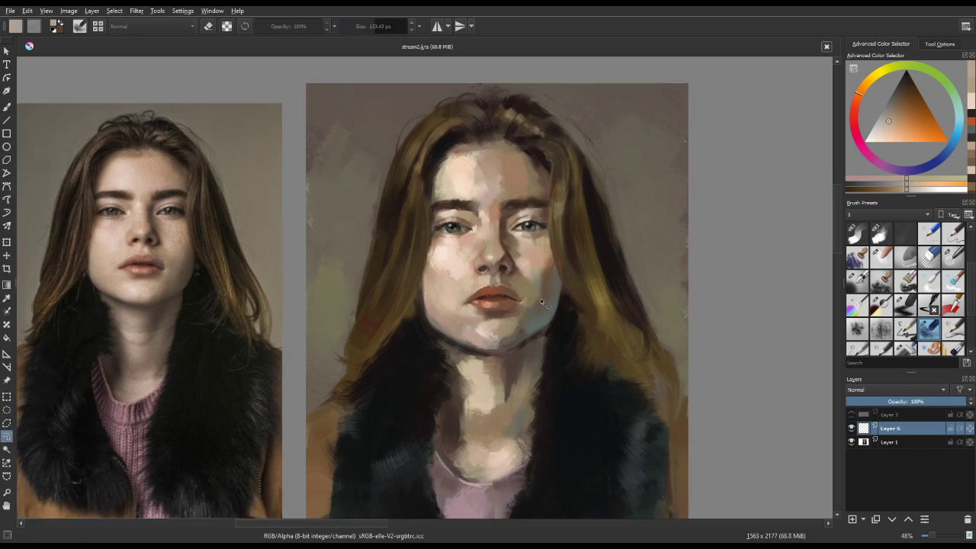
click(867, 213)
click(861, 235)
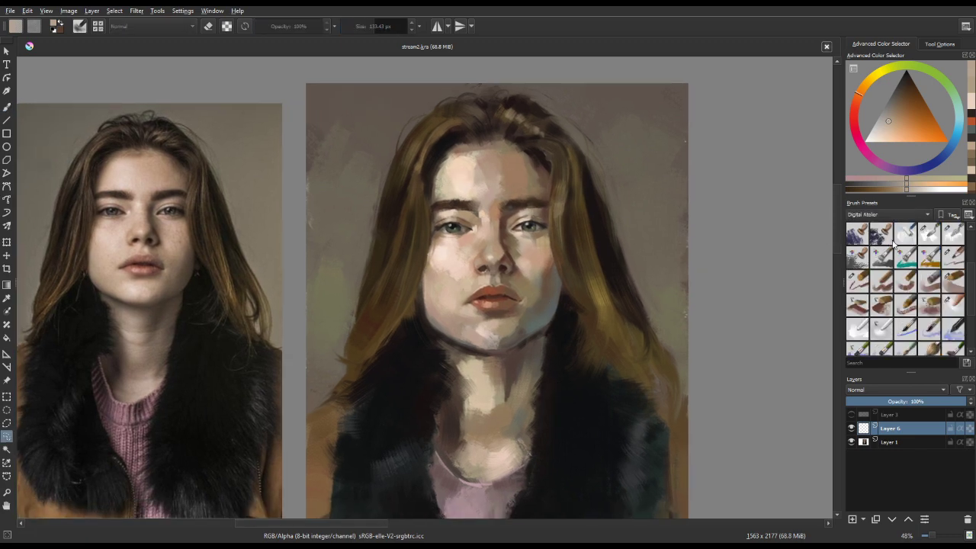
click(953, 281)
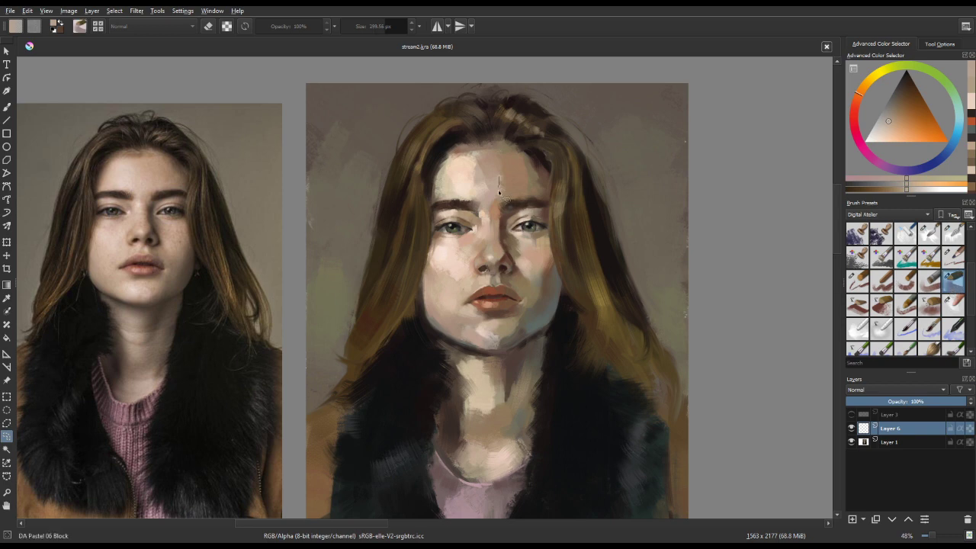
key(b)
mouse_move(499, 190)
mouse_down()
mouse_move(465, 221)
mouse_move(508, 188)
mouse_move(493, 194)
mouse_up()
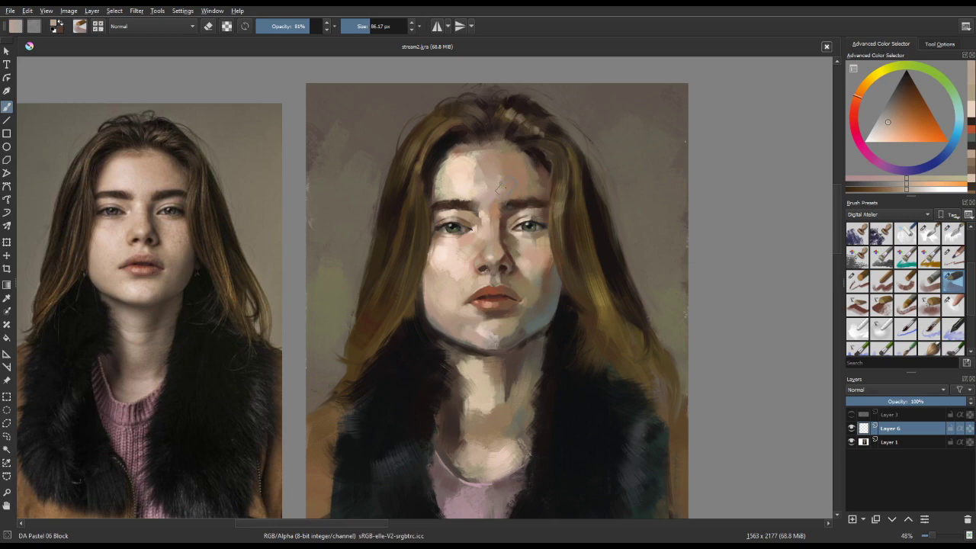
Step: Sample the forehead skin tone, shift its hue toward red and paint above the brows at about 79 px
ctrl+click(491, 194)
click(851, 120)
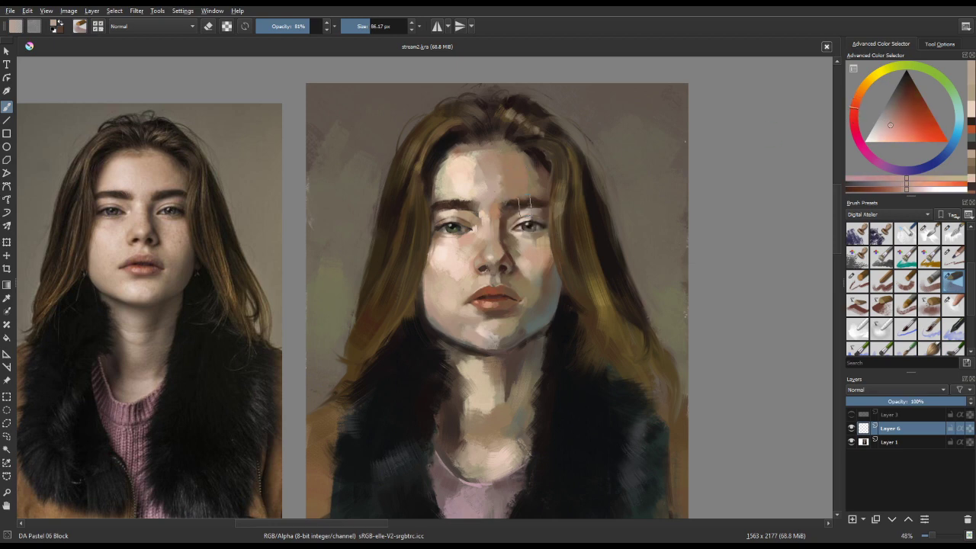
ctrl+click(499, 196)
drag(499, 196, 497, 190)
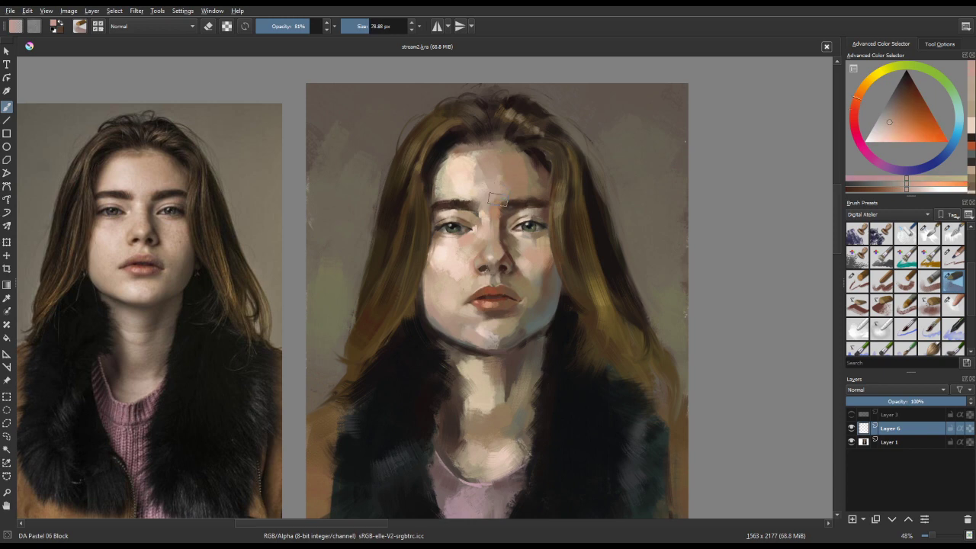
Step: Sample the tan skin tone above the brows and the neckline tone to blend the brow area at about 67 px
ctrl+click(495, 188)
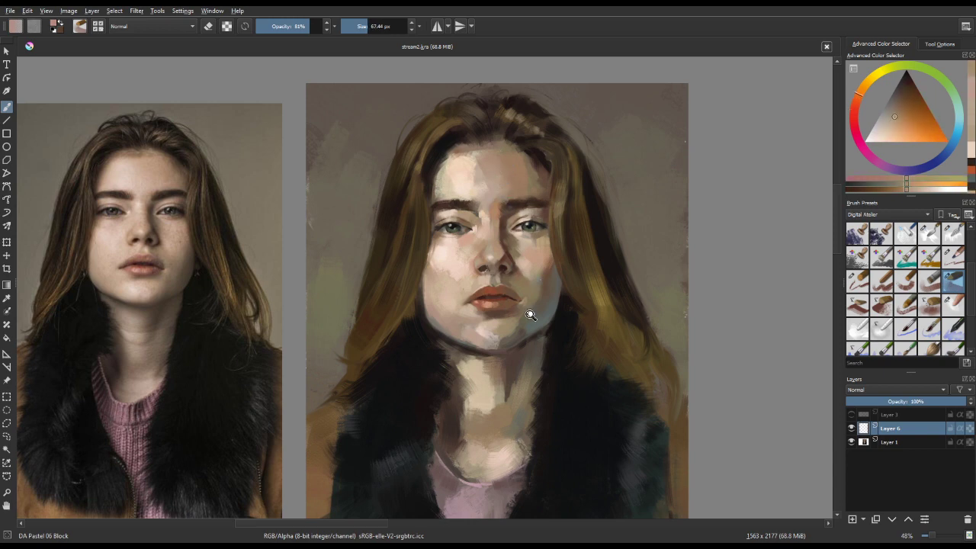
scroll(544, 404, down, 3)
drag(522, 423, 513, 400)
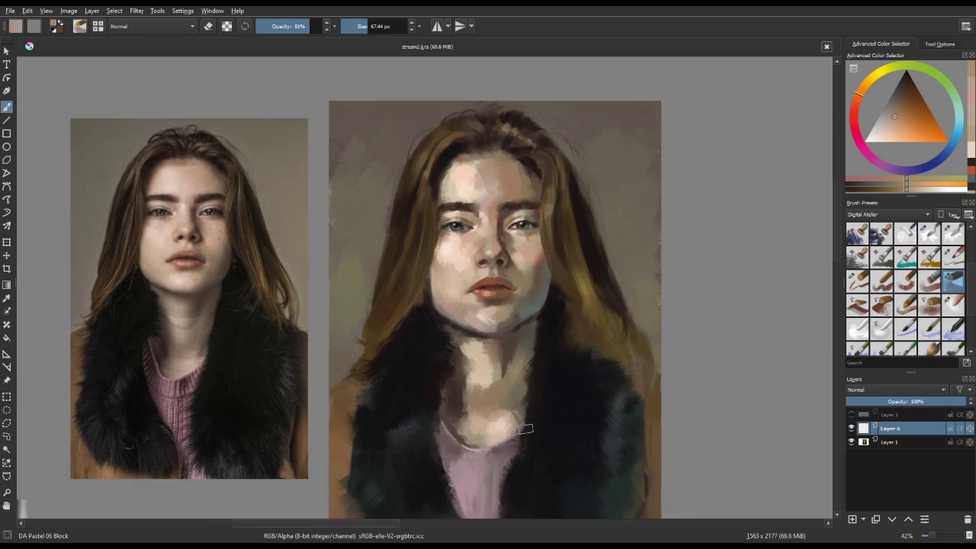
ctrl+click(526, 429)
ctrl+click(526, 429)
ctrl+click(528, 427)
Step: Choose a lighter, redder skin tone from the sampled forehead colour and blend it above the shaded-side brow
ctrl+click(499, 189)
click(889, 126)
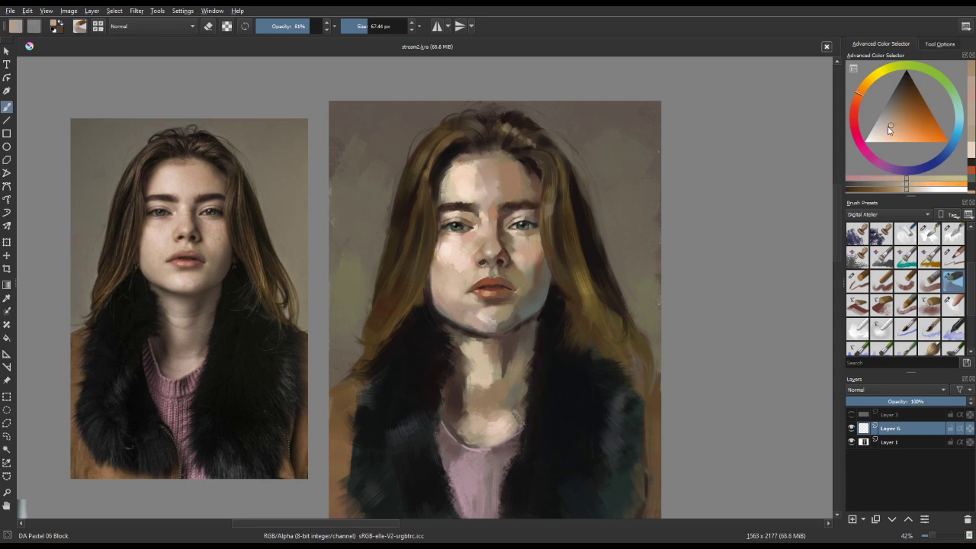
click(854, 108)
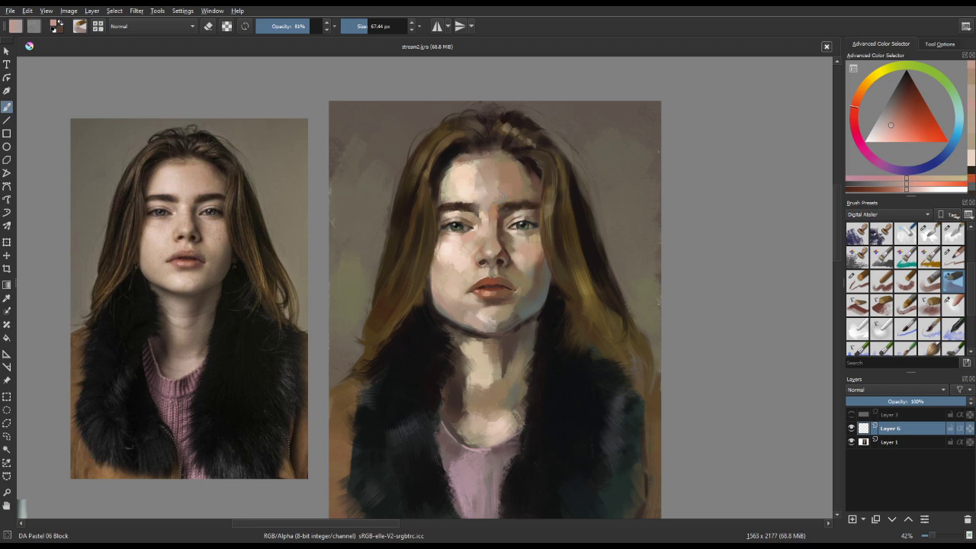
ctrl+click(503, 192)
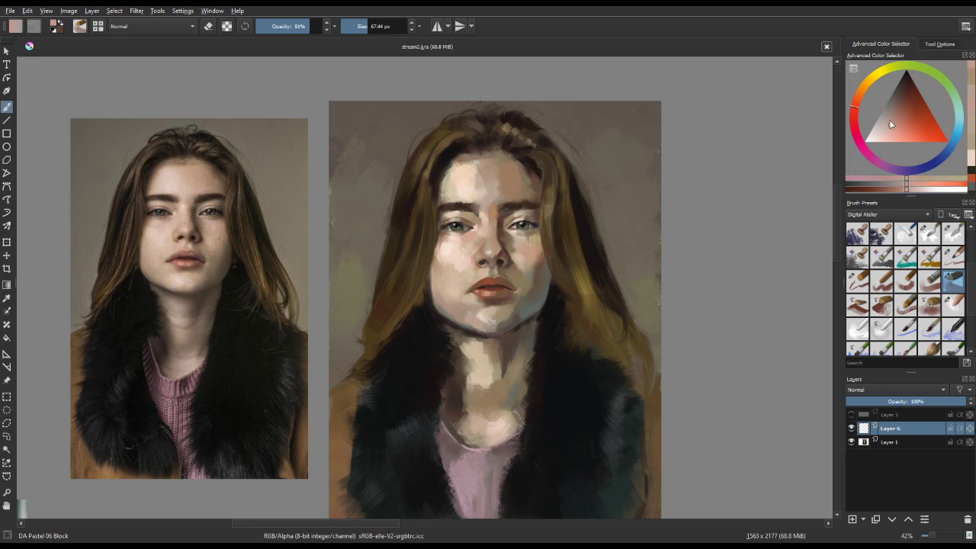
ctrl+click(500, 192)
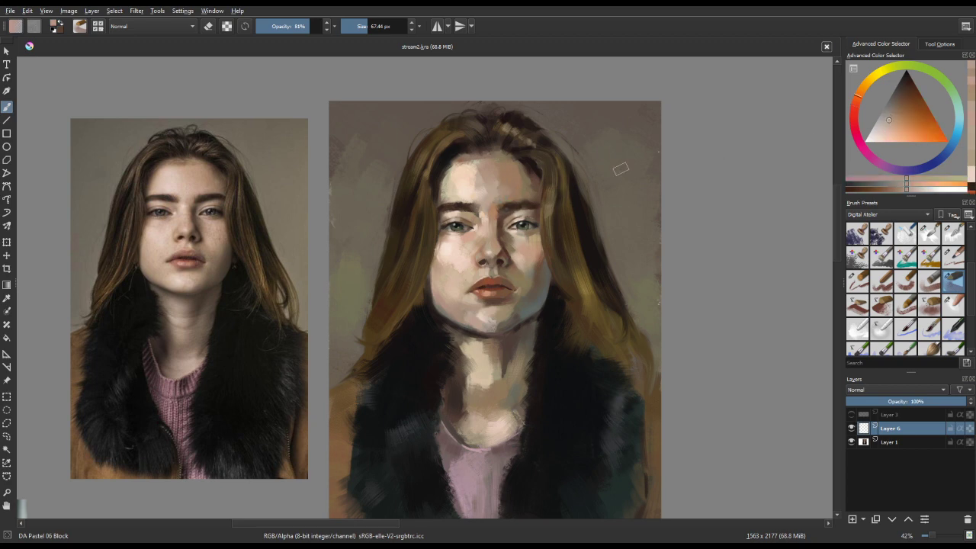
Step: Check the portrait in a mirrored view, save the document and paint a sampled skin tone on the shaded side of the forehead
key(m)
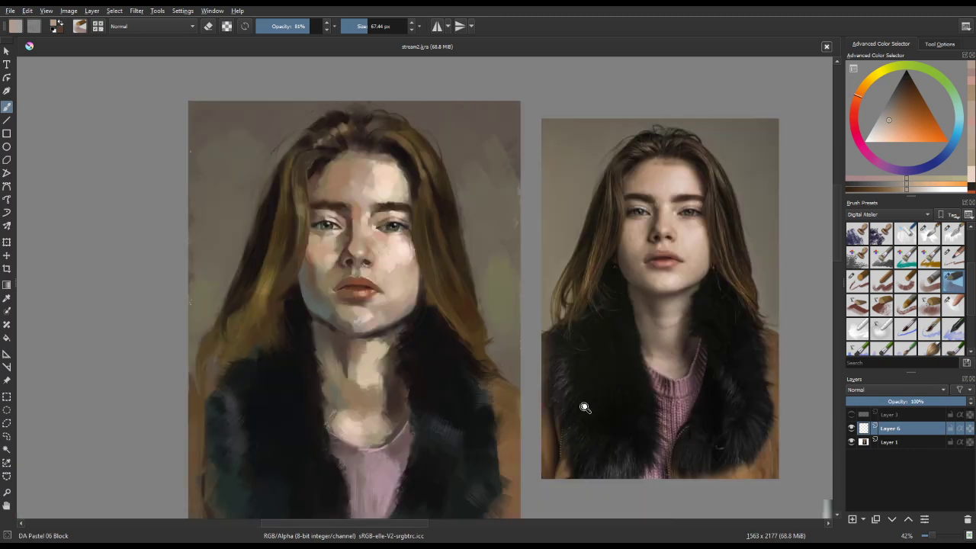
drag(583, 408, 583, 456)
key(m)
key(ctrl+s)
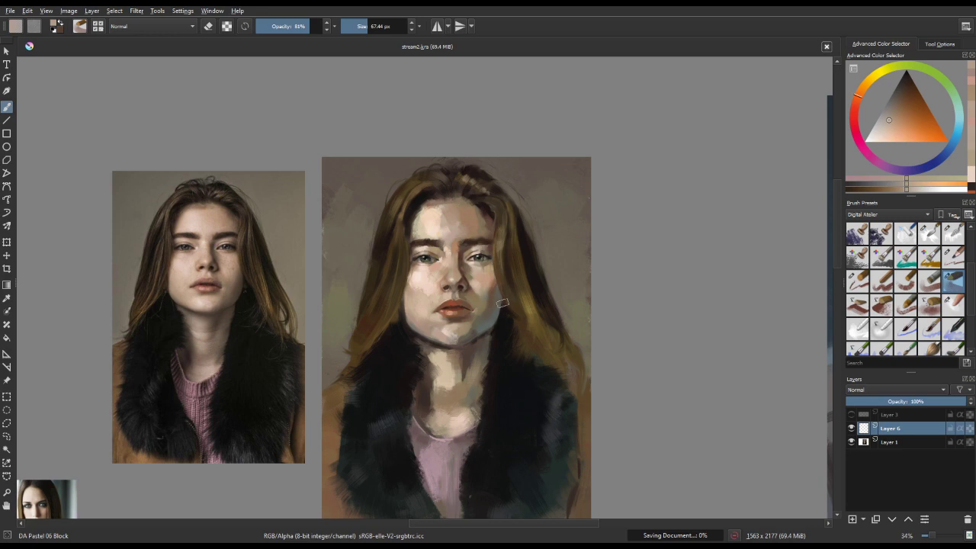
ctrl+click(464, 227)
drag(466, 224, 470, 231)
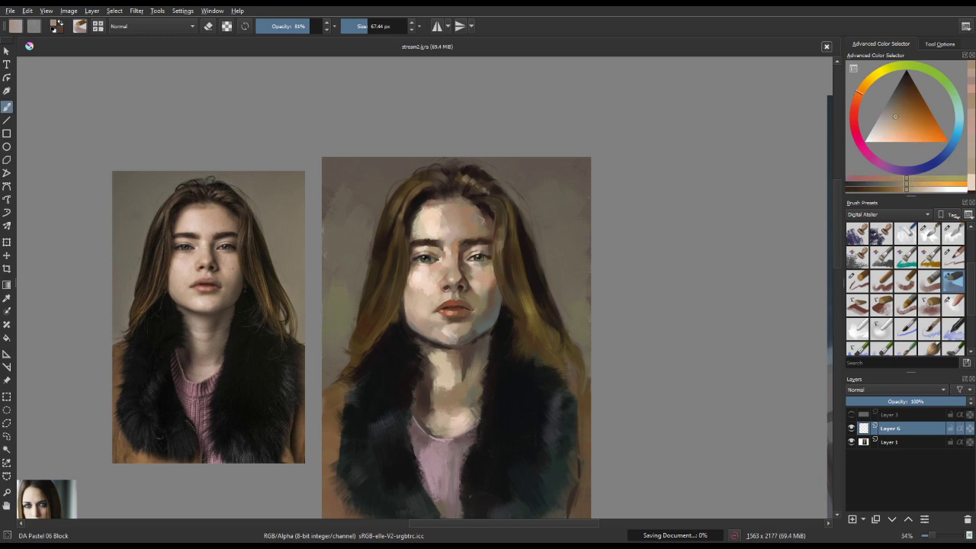
drag(522, 373, 524, 358)
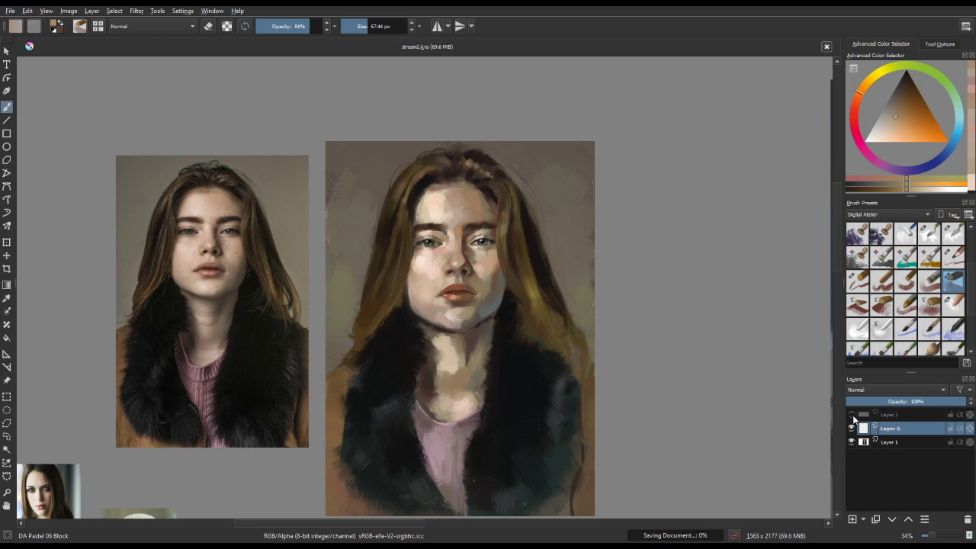
Step: Delete the hidden top layer and merge Layer 6 down into Layer 1
click(919, 419)
click(968, 519)
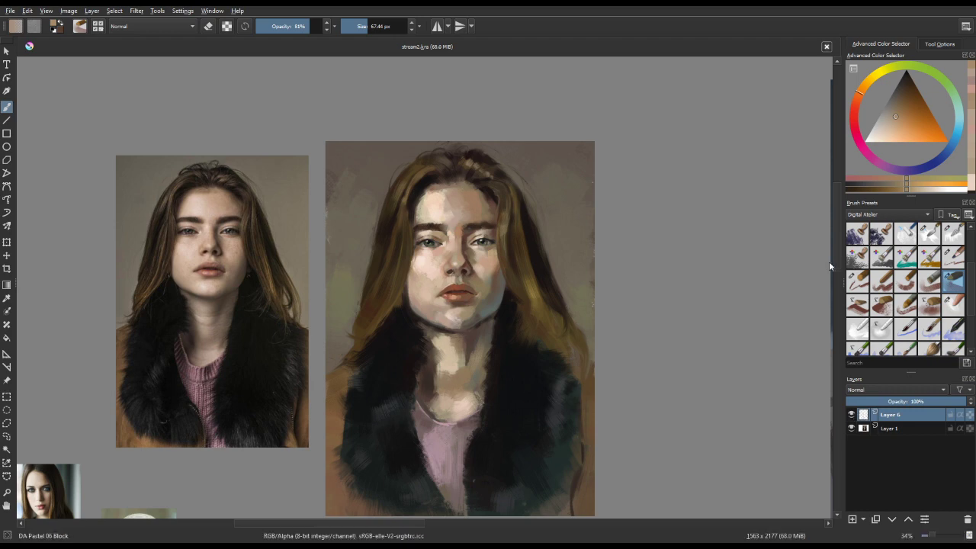
key(ctrl+j)
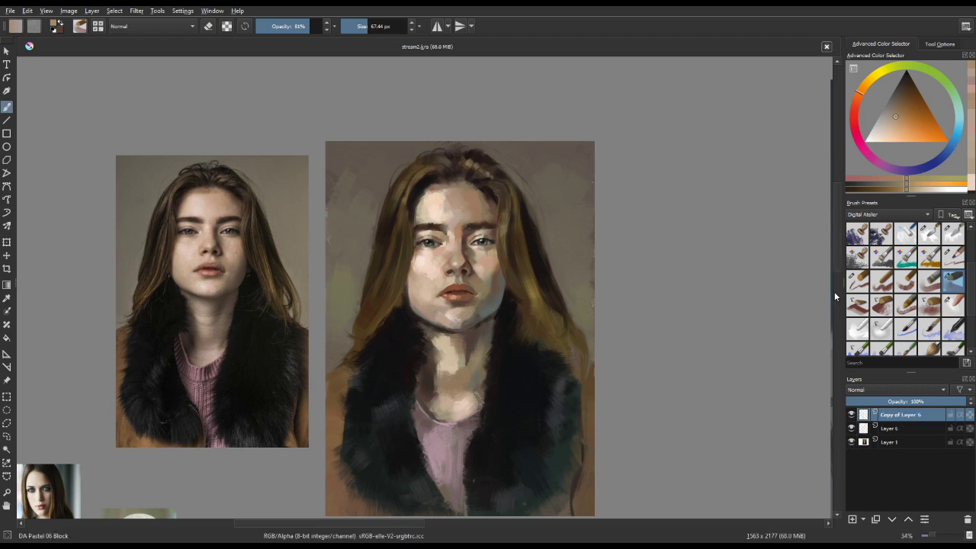
key(ctrl+z)
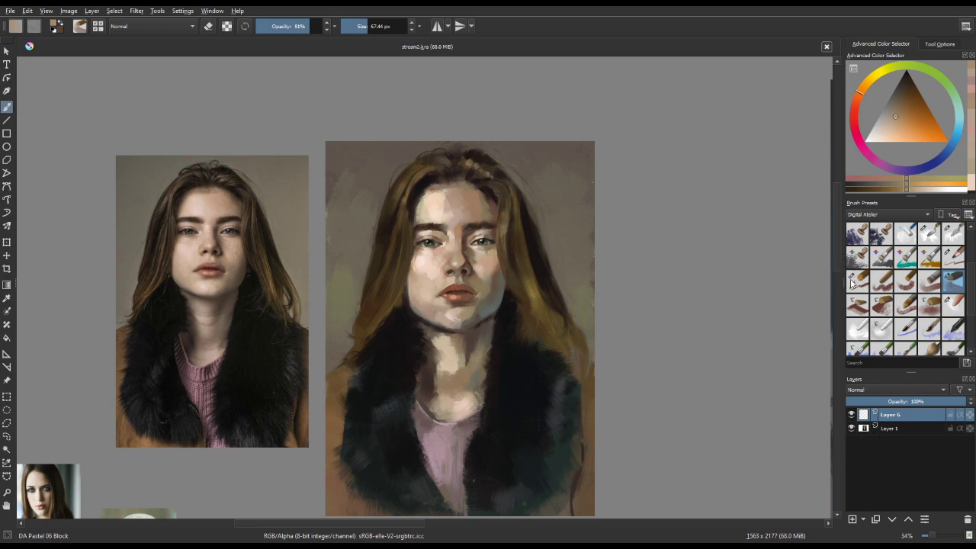
key(ctrl+e)
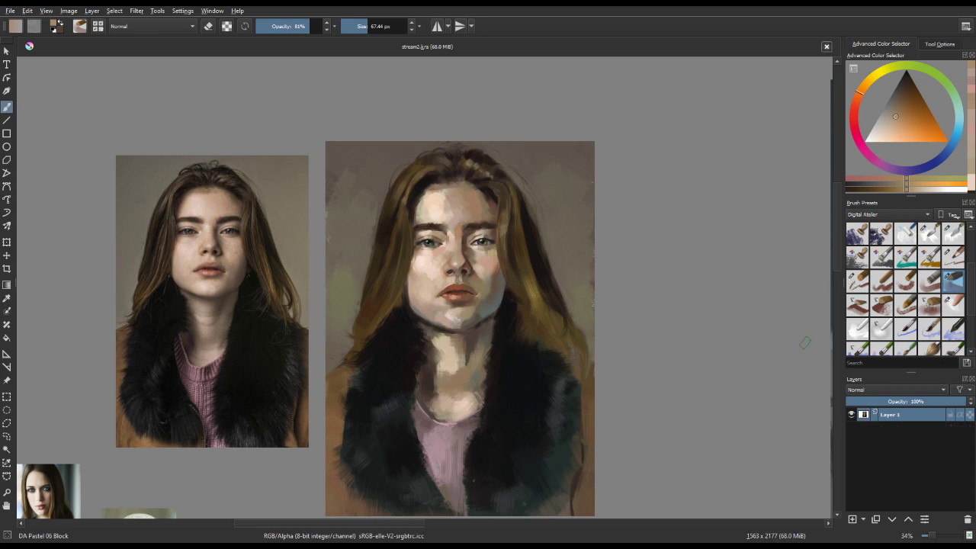
Step: Toggle the merged layer's visibility to check it, and move the Brush Presets docker out of the side dock
click(850, 414)
click(850, 415)
click(850, 415)
click(851, 415)
drag(862, 203, 598, 198)
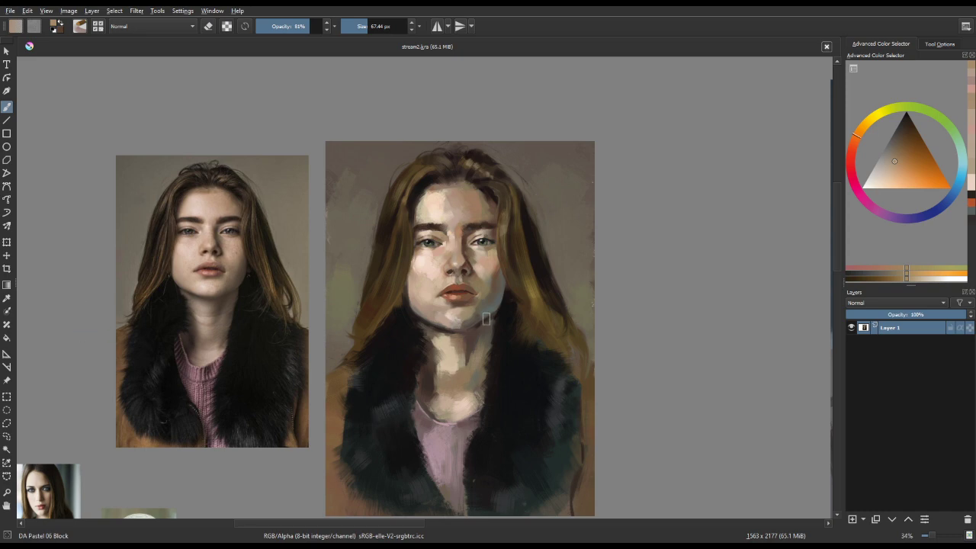
Step: Sample a dark reddish tone from the lit-side eye and touch up its upper lash line
scroll(425, 211, up, 2)
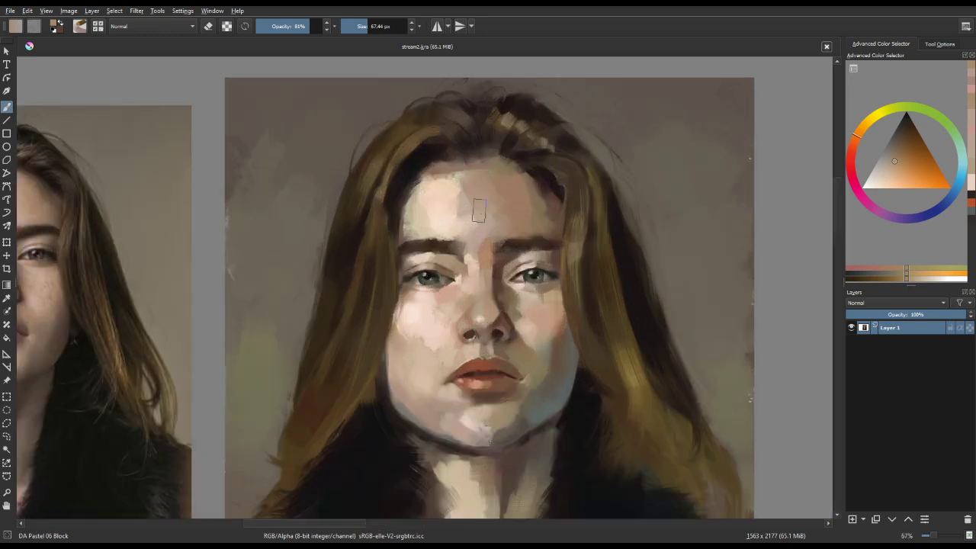
scroll(485, 242, down, 1)
scroll(488, 294, down, 1)
scroll(505, 263, up, 1)
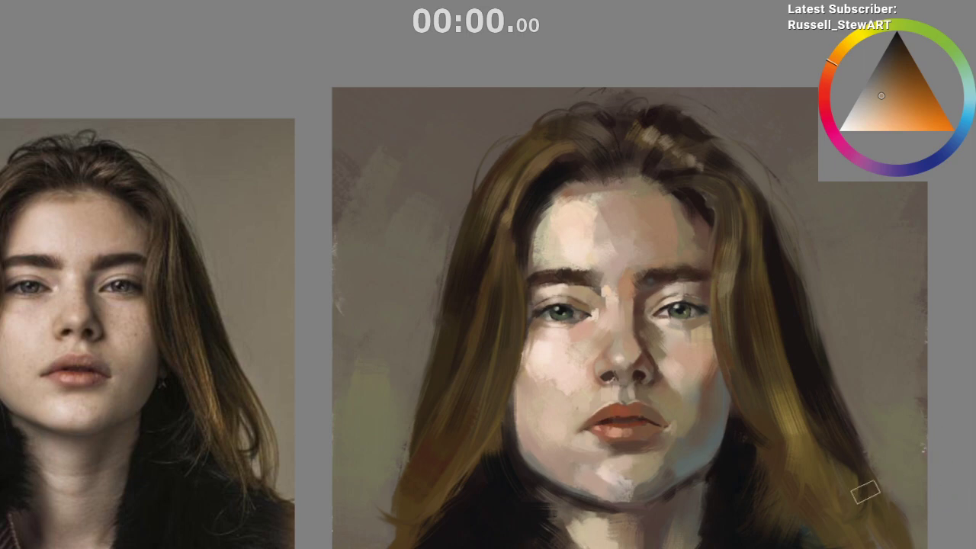
drag(860, 490, 878, 420)
scroll(878, 420, up, 1)
scroll(554, 235, up, 2)
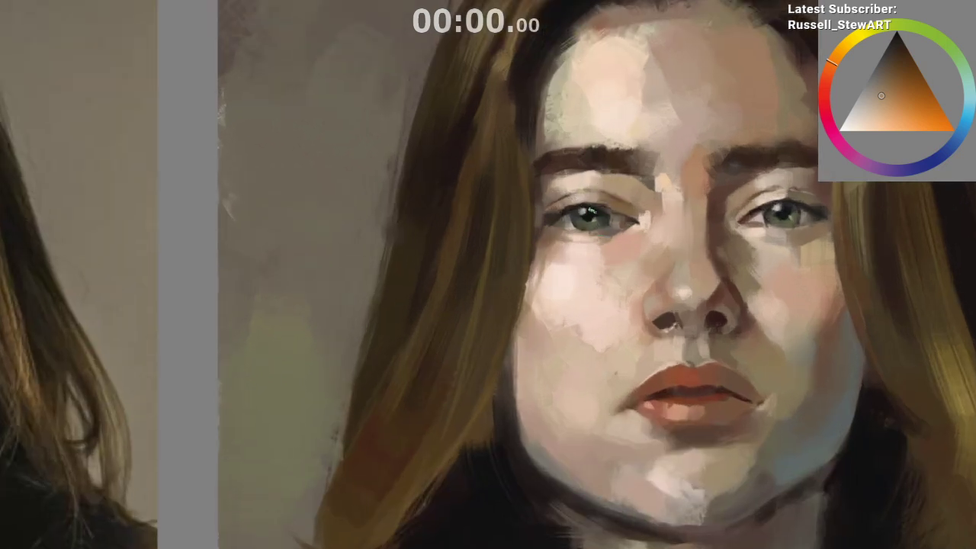
alt+click(573, 208)
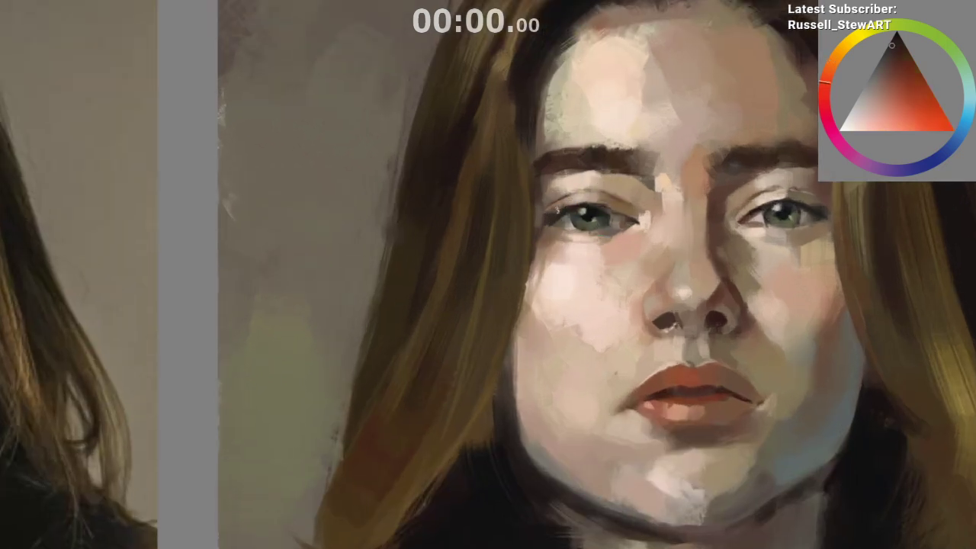
mouse_move(612, 296)
mouse_down()
mouse_move(614, 351)
mouse_move(492, 320)
mouse_up()
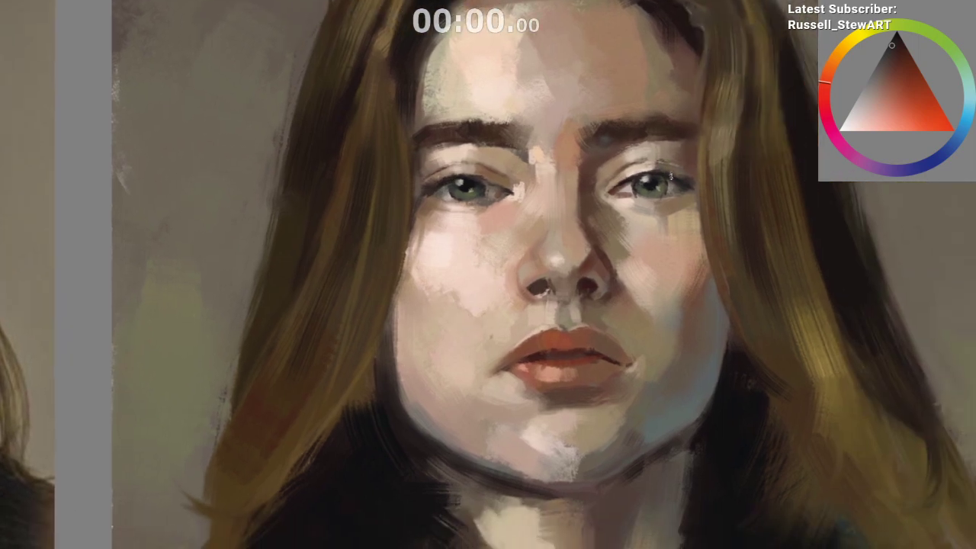
Step: Sample dark tones near the outer corner of the shaded-side eye and refine its lashes and lower lid
ctrl+drag(695, 260, 654, 448)
ctrl+drag(649, 370, 696, 303)
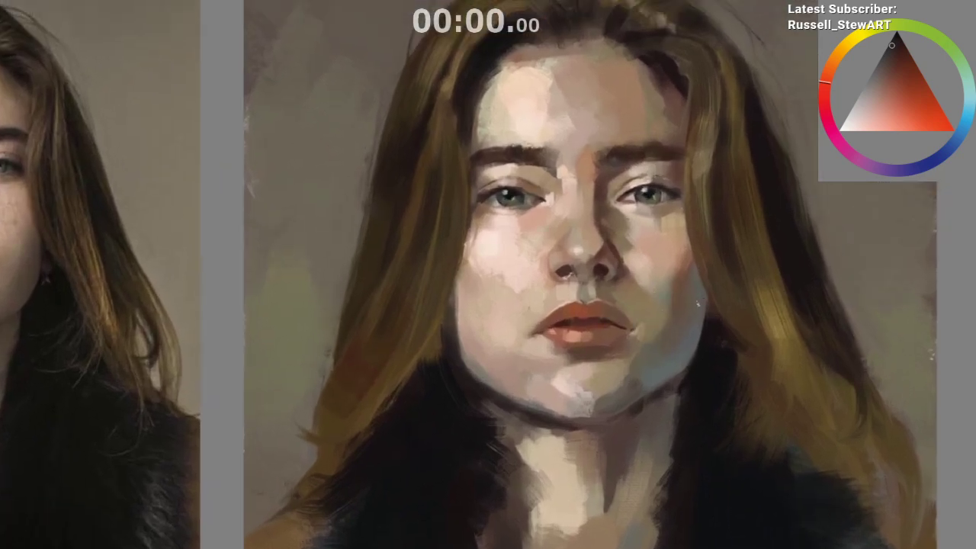
ctrl+click(673, 211)
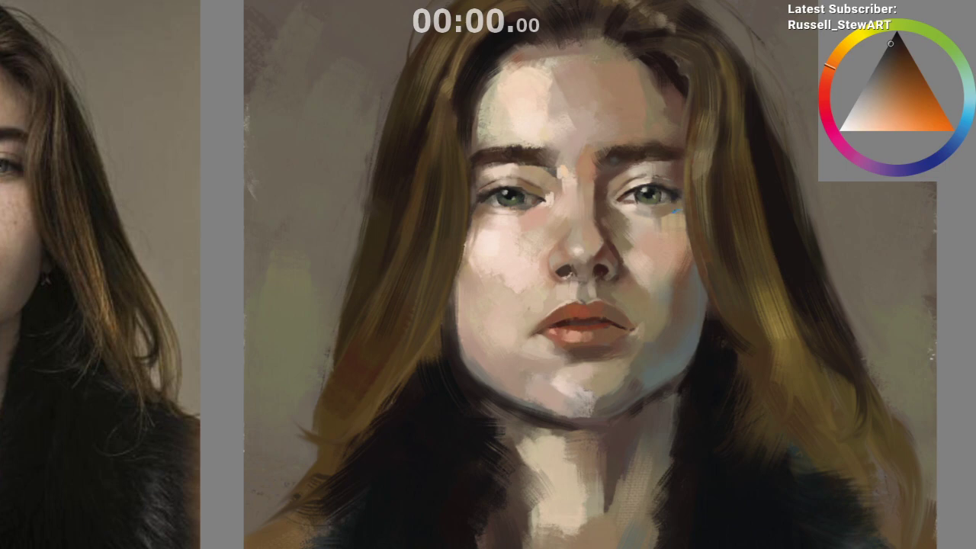
drag(677, 212, 666, 216)
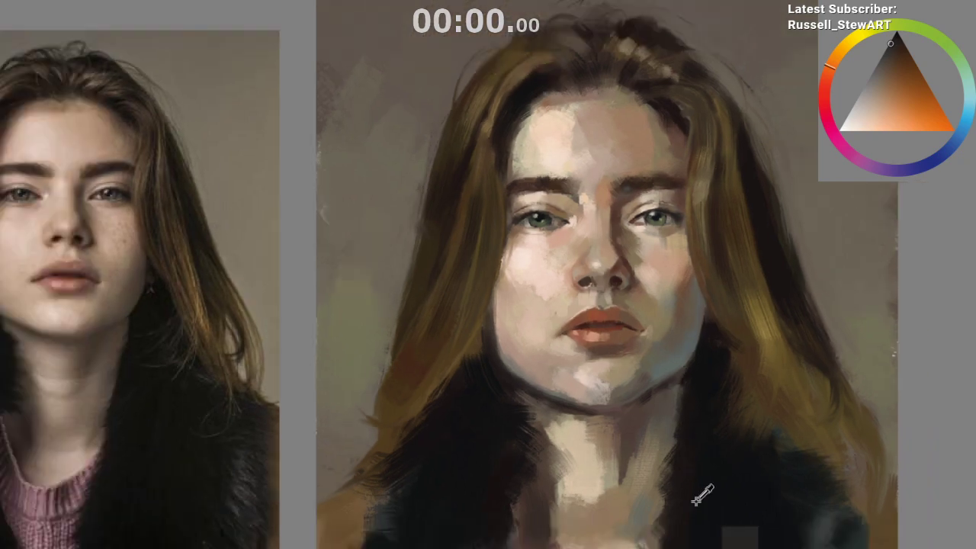
scroll(686, 422, up, 2)
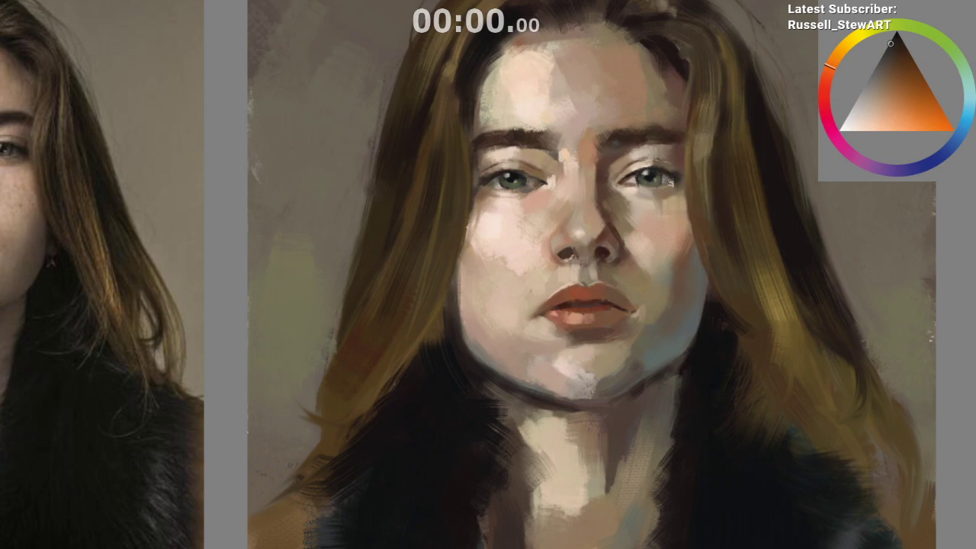
ctrl+click(672, 181)
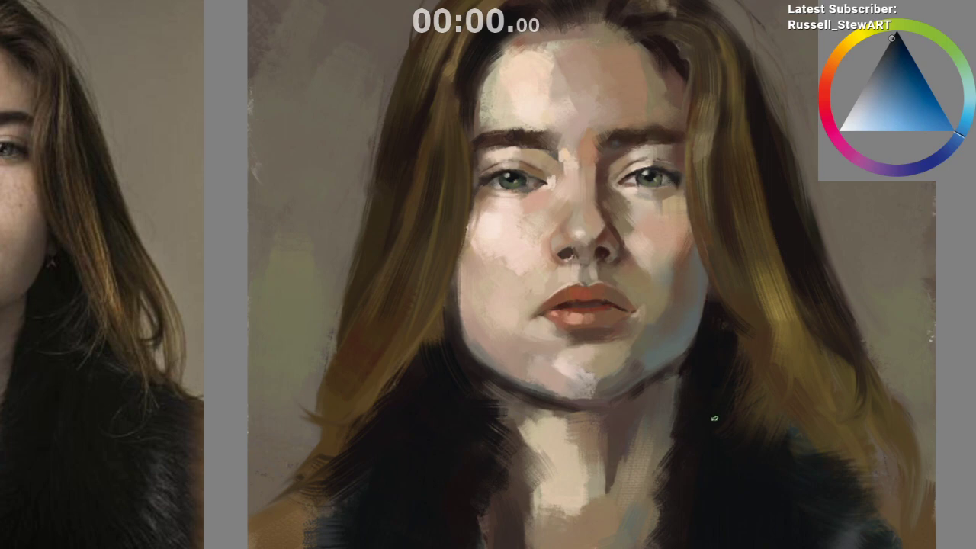
Step: Mirror the view and sample a dark reddish brown at the shaded-side brow to retouch its outer end
key(m)
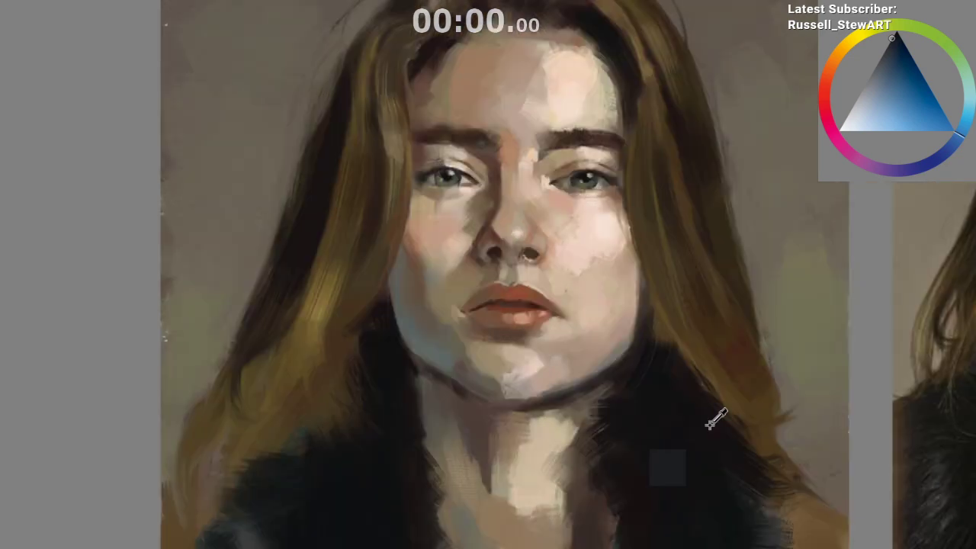
drag(676, 455, 631, 467)
drag(629, 468, 428, 346)
drag(445, 390, 430, 406)
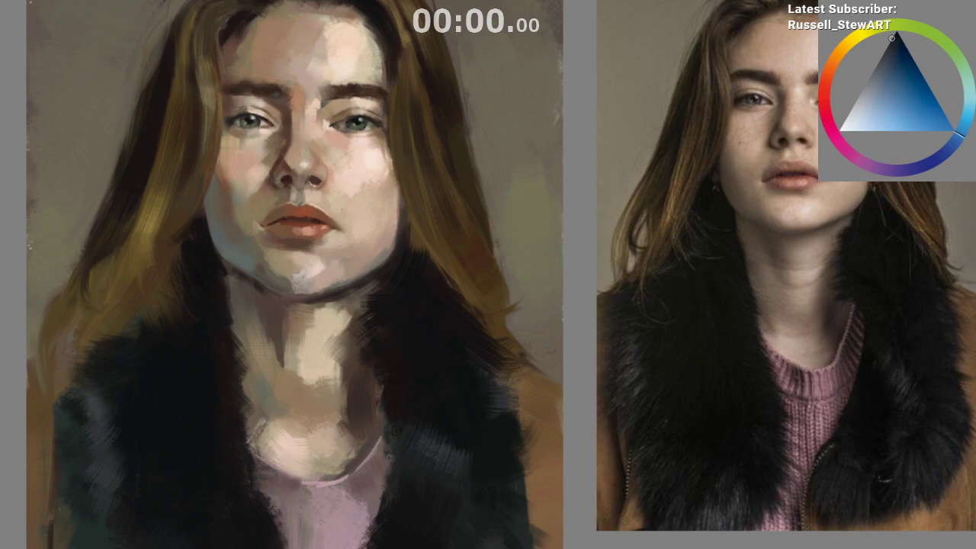
ctrl+click(224, 99)
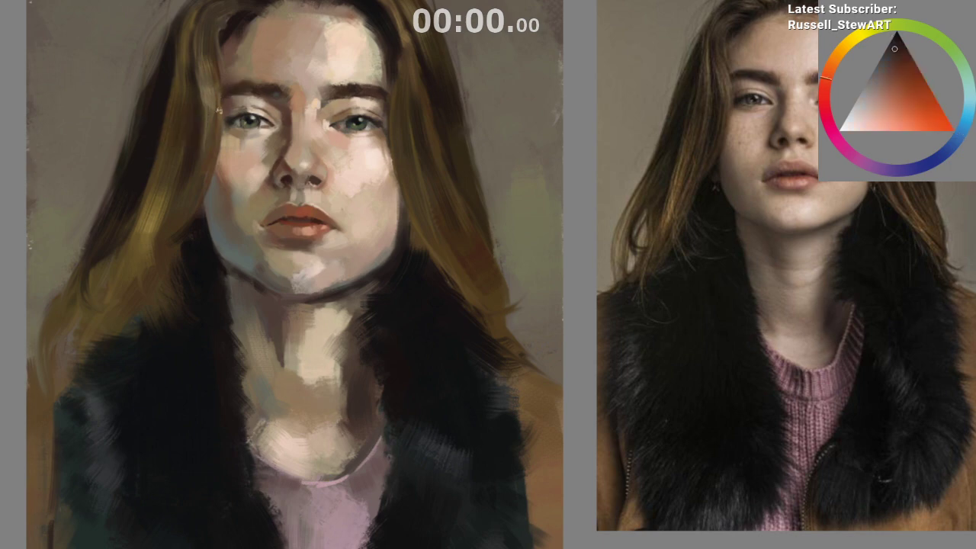
Step: Examine the nose and mouth up close in the mirrored view, and restore the unmirrored view
mouse_move(314, 457)
mouse_down()
mouse_move(264, 427)
mouse_move(197, 409)
mouse_up()
scroll(138, 80, up, 5)
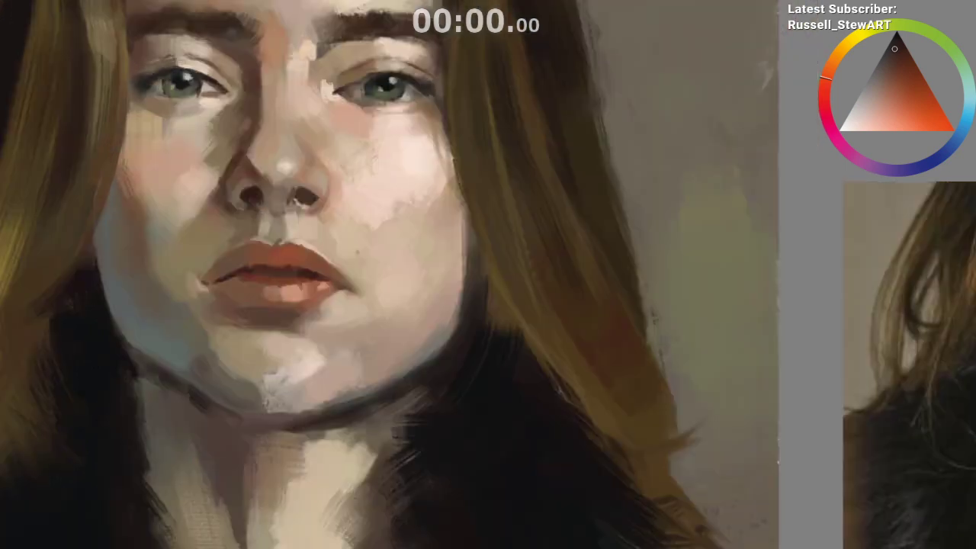
key(ctrl+shift+a)
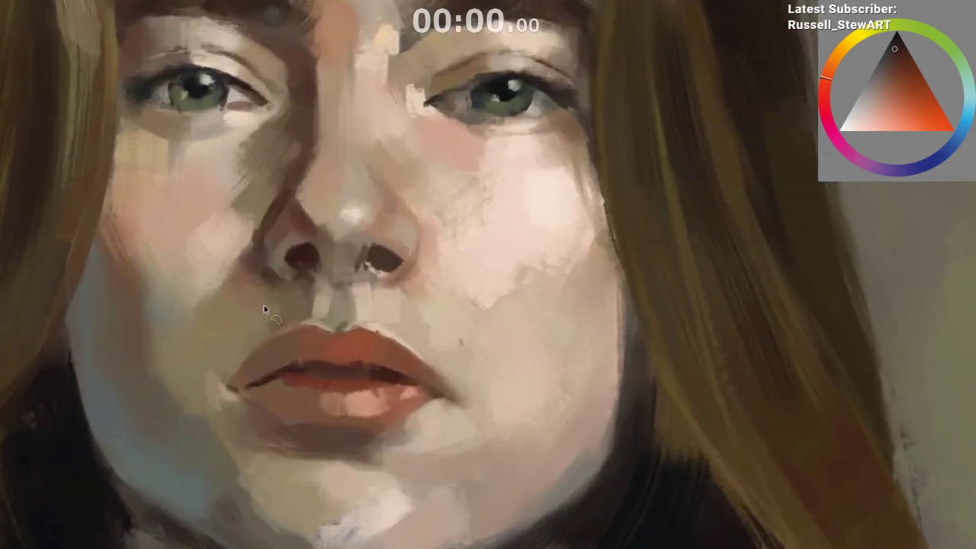
drag(271, 318, 272, 384)
key(m)
drag(621, 547, 545, 548)
drag(614, 506, 582, 477)
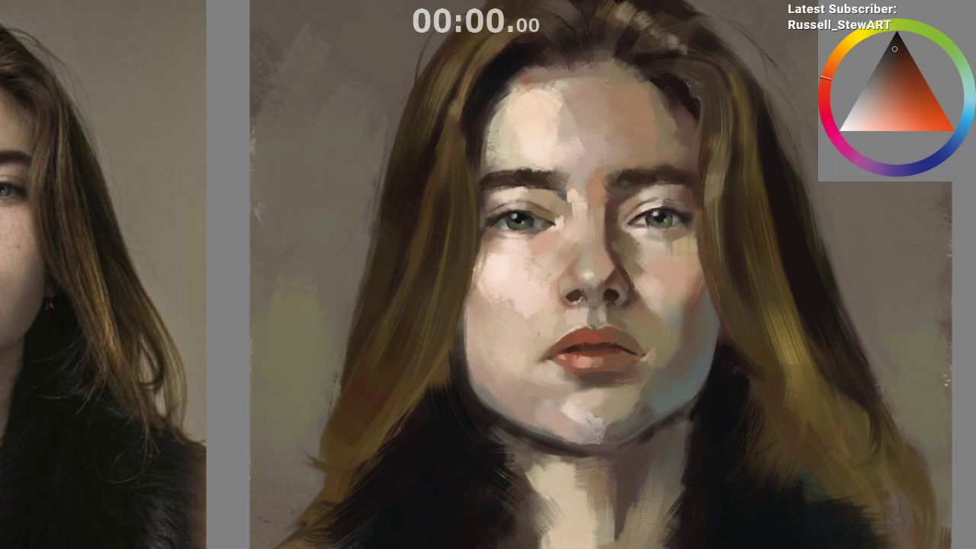
Step: Sample brown tones from the shaded-side hair and retouch the strands bordering the face
alt+click(760, 227)
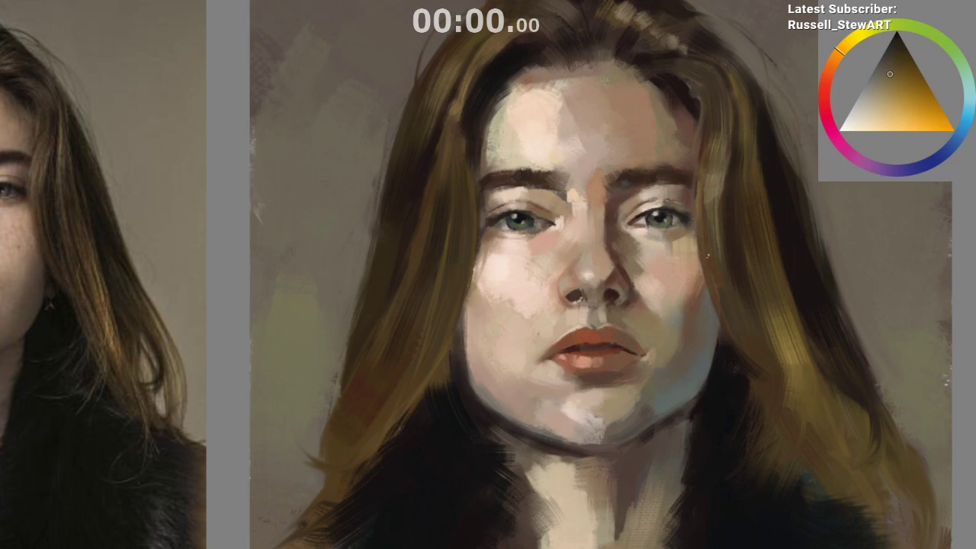
alt+click(701, 157)
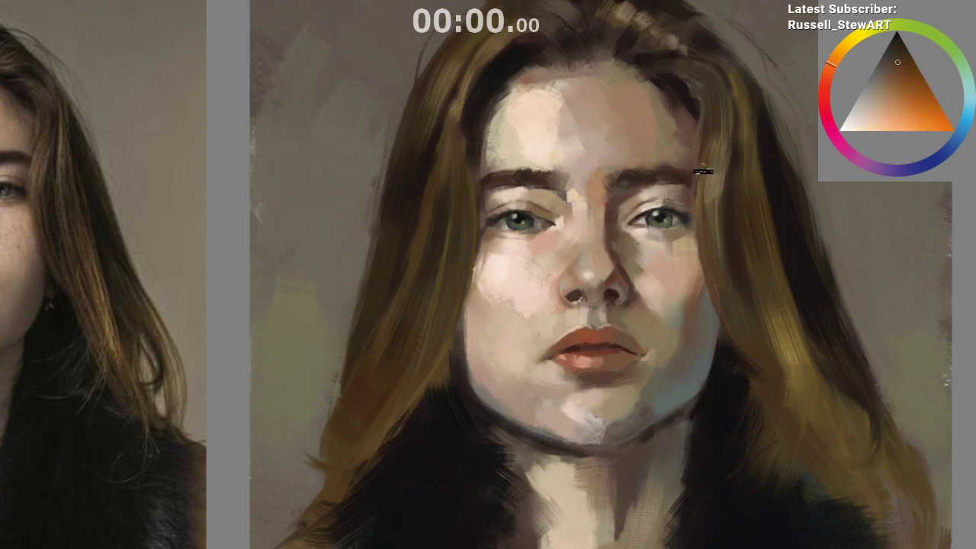
ctrl+click(715, 187)
drag(686, 261, 654, 202)
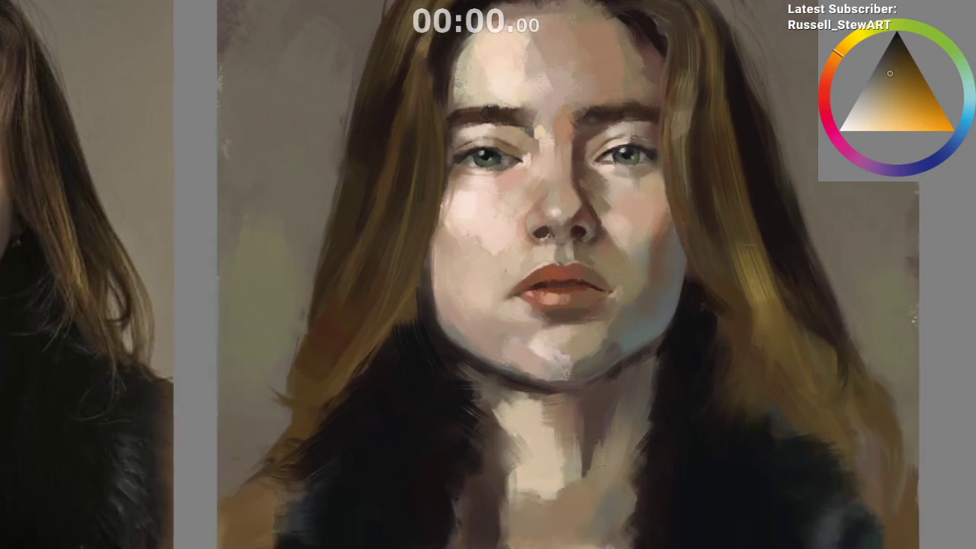
ctrl+click(715, 166)
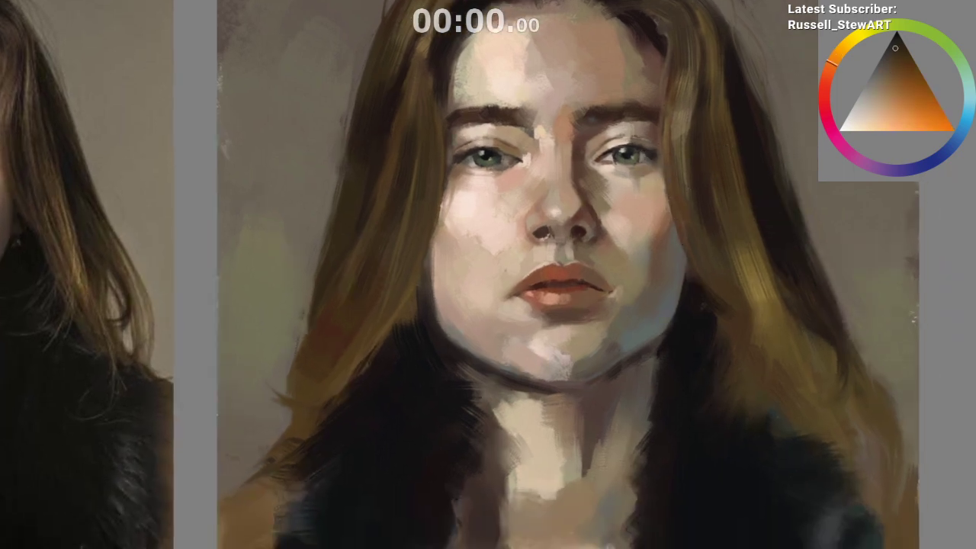
drag(682, 298, 677, 280)
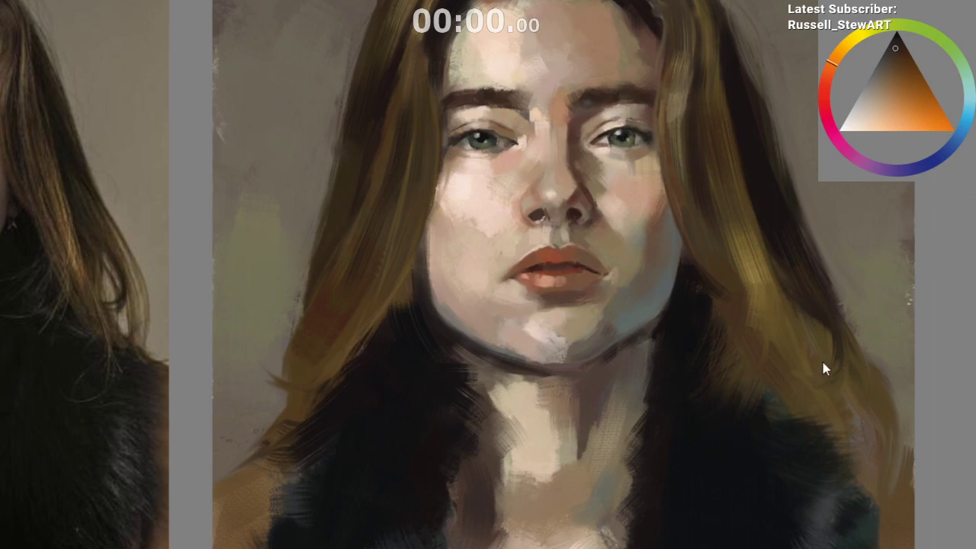
Step: Sample a pale skin tone from the shaded-side cheek and retouch the cheek area
drag(634, 212, 634, 272)
key(ctrl+z)
ctrl+click(622, 210)
drag(631, 181, 627, 410)
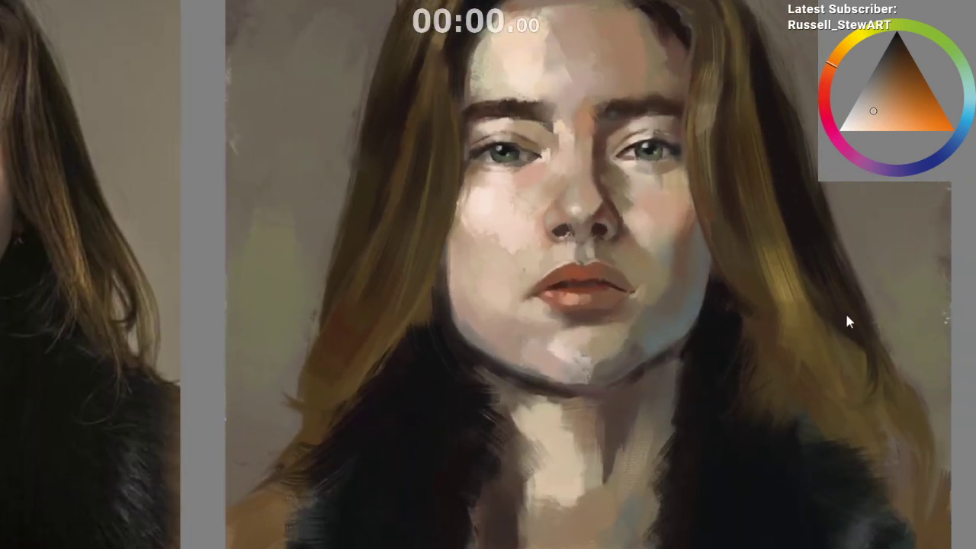
Step: Try retouching the edge between the shaded-side jaw and the hair with a sampled dark reddish tone
alt+click(745, 261)
mouse_move(680, 246)
mouse_down()
mouse_move(699, 244)
mouse_move(710, 274)
mouse_up()
key(ctrl+z)
ctrl+click(721, 308)
key(ctrl+z)
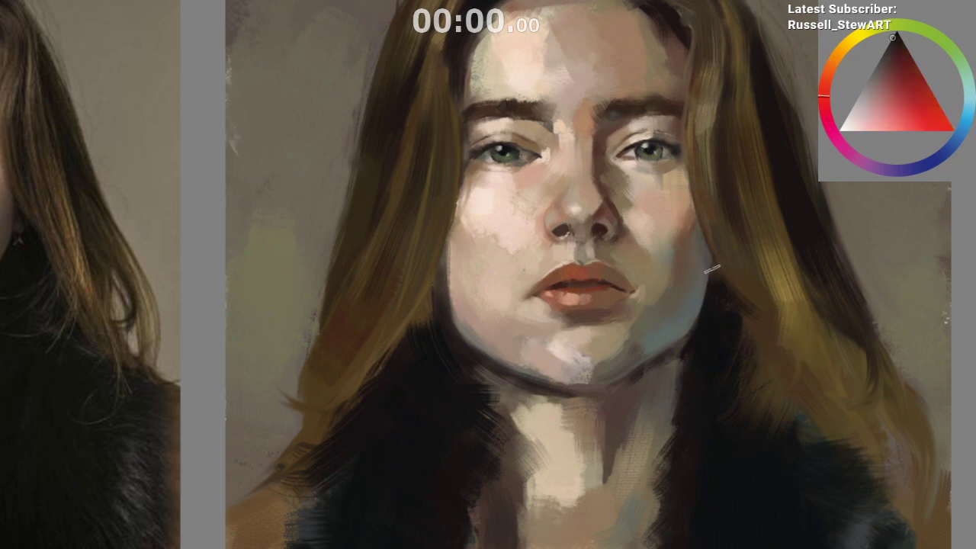
Step: Examine the whole portrait in the mirrored view, and restore the unmirrored view
key(m)
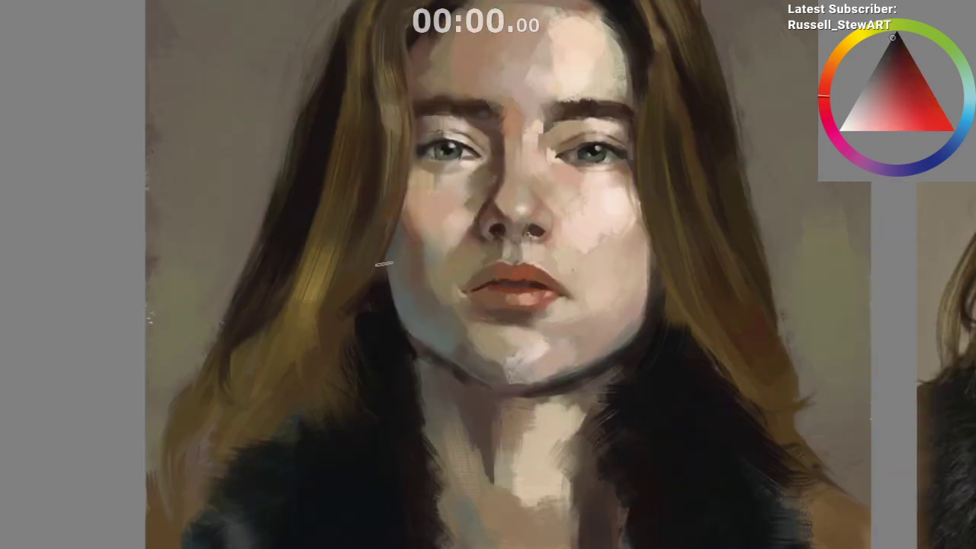
drag(381, 399, 398, 481)
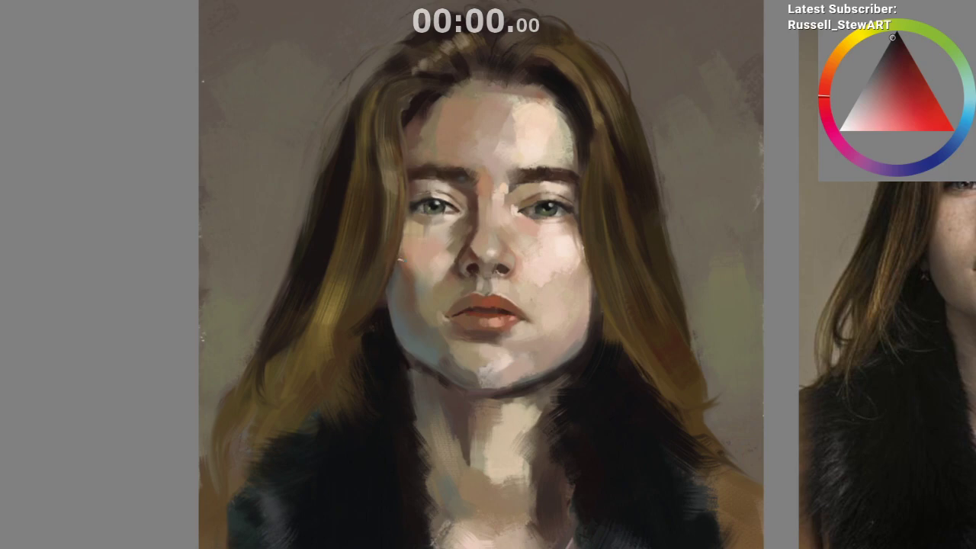
mouse_move(405, 229)
mouse_down()
mouse_move(493, 343)
mouse_move(464, 414)
mouse_up()
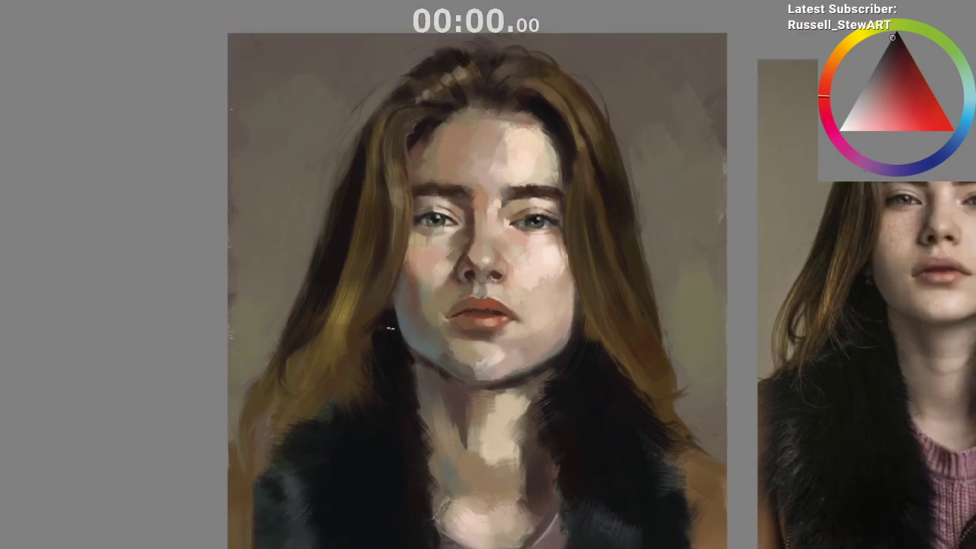
drag(481, 448, 490, 469)
key(m)
Step: Try a stroke beside the shaded-side jaw with a dark tone sampled near the fur collar, and undo it
mouse_move(653, 323)
mouse_down()
mouse_move(672, 280)
mouse_move(621, 341)
mouse_move(658, 283)
mouse_up()
alt+click(673, 331)
key(ctrl+z)
key(ctrl+z)
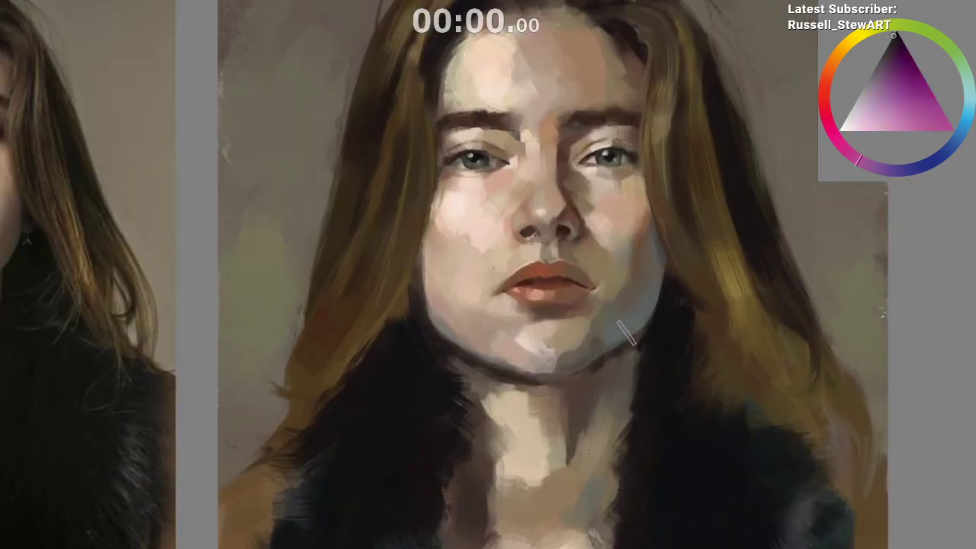
Step: Choose a round brush, sample the near-black fur below the jaw, and enlarge the brush to rework the shaded-side jaw contour
right_click(625, 355)
click(678, 440)
ctrl+click(647, 368)
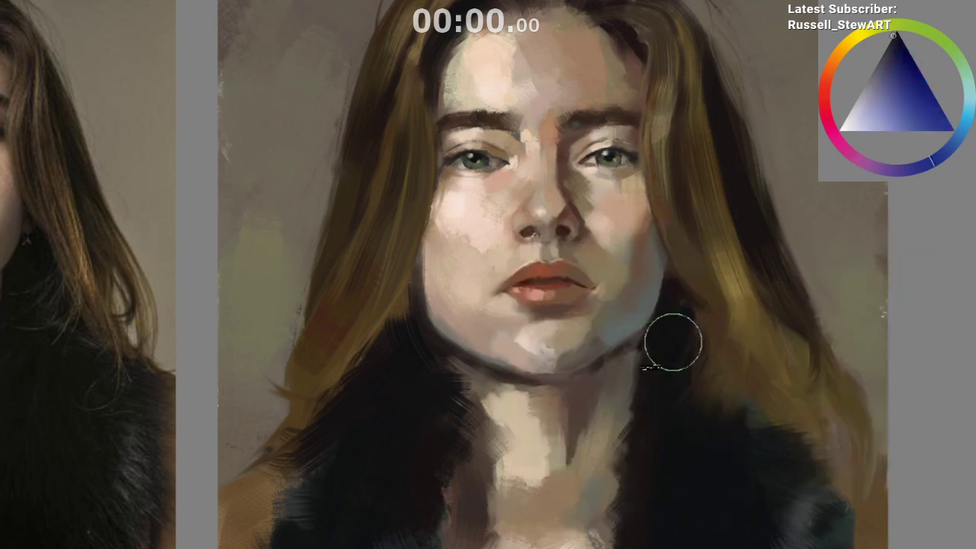
key(])
key(])
key(])
key(])
key(])
key(])
drag(670, 282, 649, 348)
key(ctrl+z)
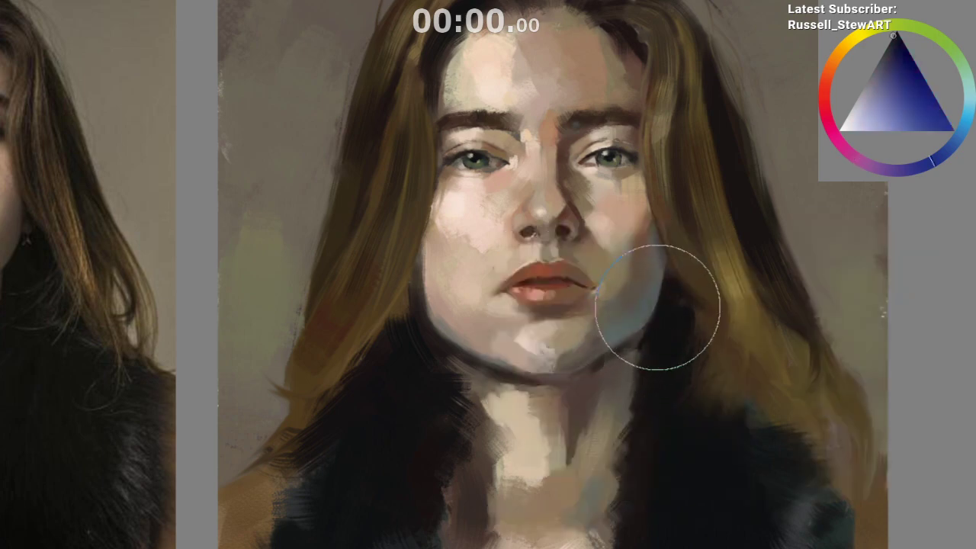
mouse_move(656, 286)
mouse_down()
mouse_move(658, 309)
mouse_move(631, 333)
mouse_up()
drag(644, 338, 664, 311)
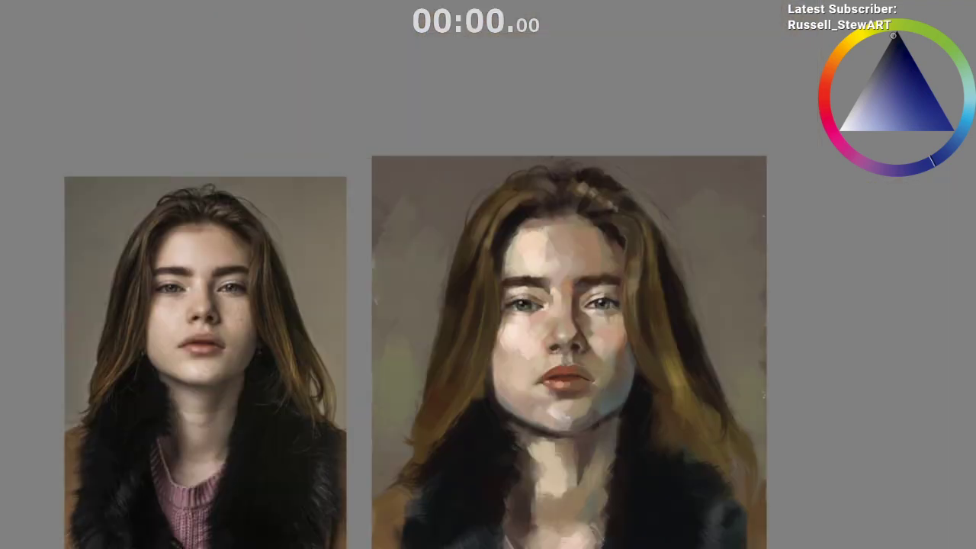
Step: Sample the dark tone beside the shadowed jaw and shift the brush colour to a muted grey-blue
scroll(631, 511, up, 5)
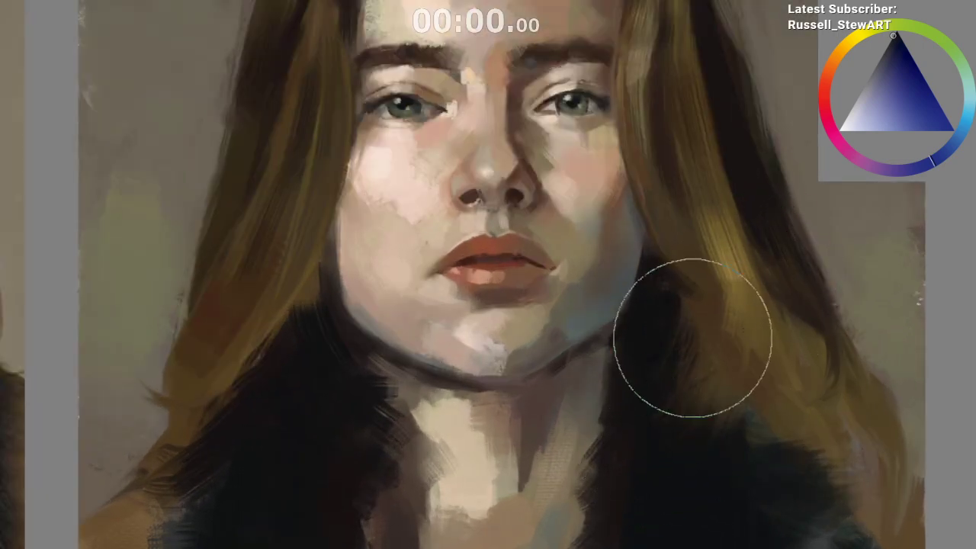
ctrl+click(612, 293)
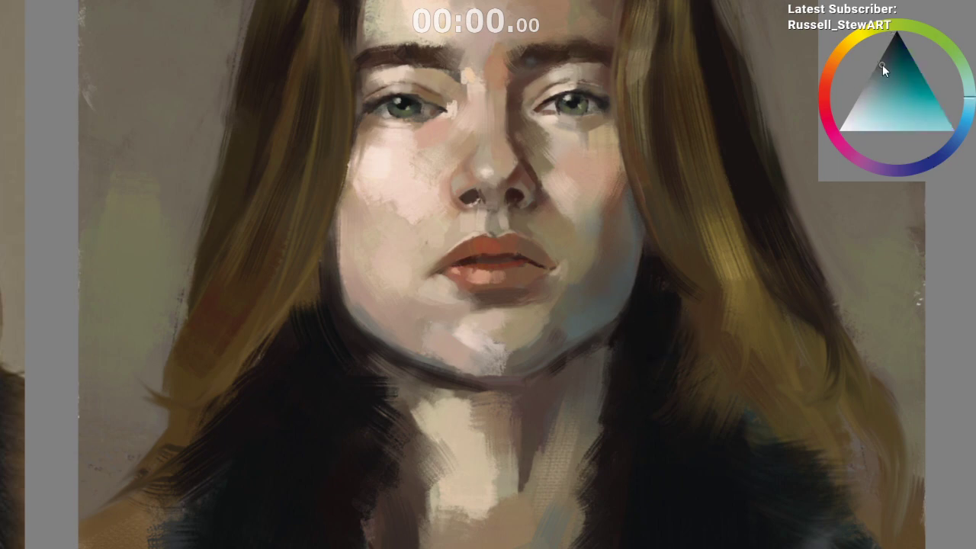
drag(962, 120, 958, 114)
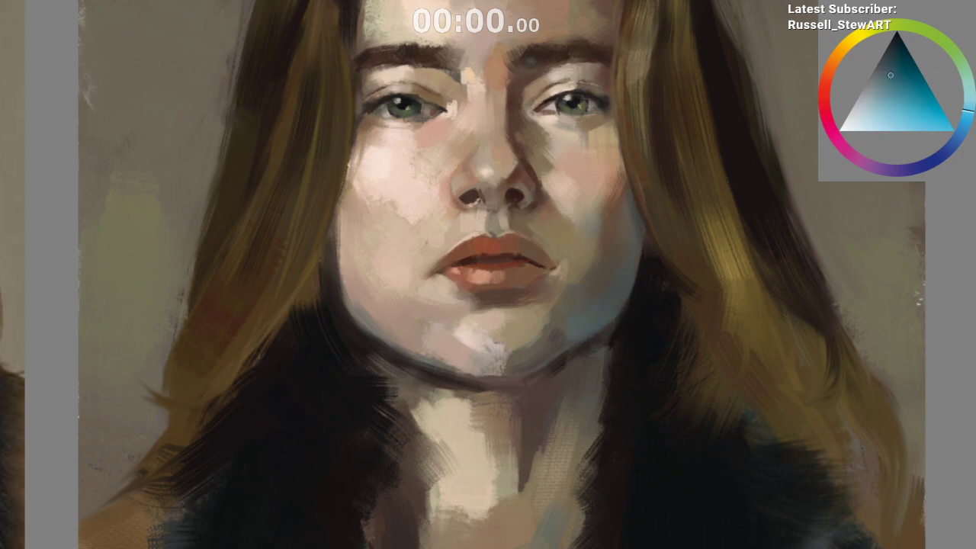
click(884, 84)
Step: In the mirrored view, sample tones where jaw, neck and fur collar meet and refine the neck's shadowed edge in brown
drag(431, 407, 549, 407)
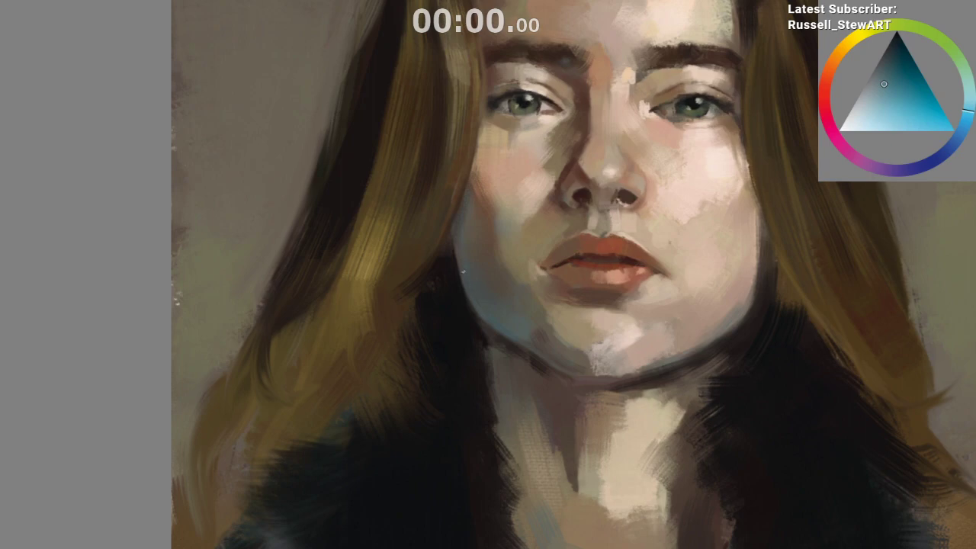
scroll(549, 468, down, 3)
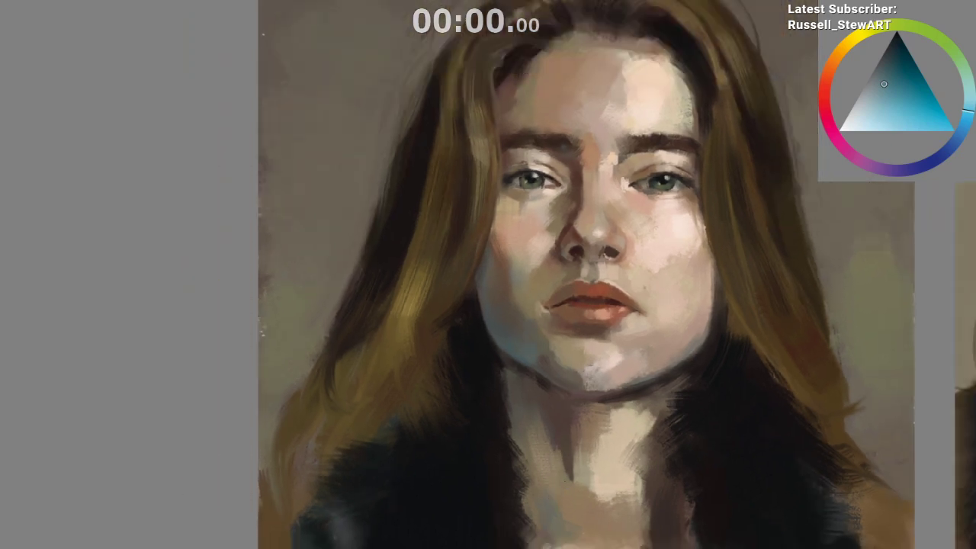
drag(601, 534, 306, 447)
scroll(306, 447, down, 2)
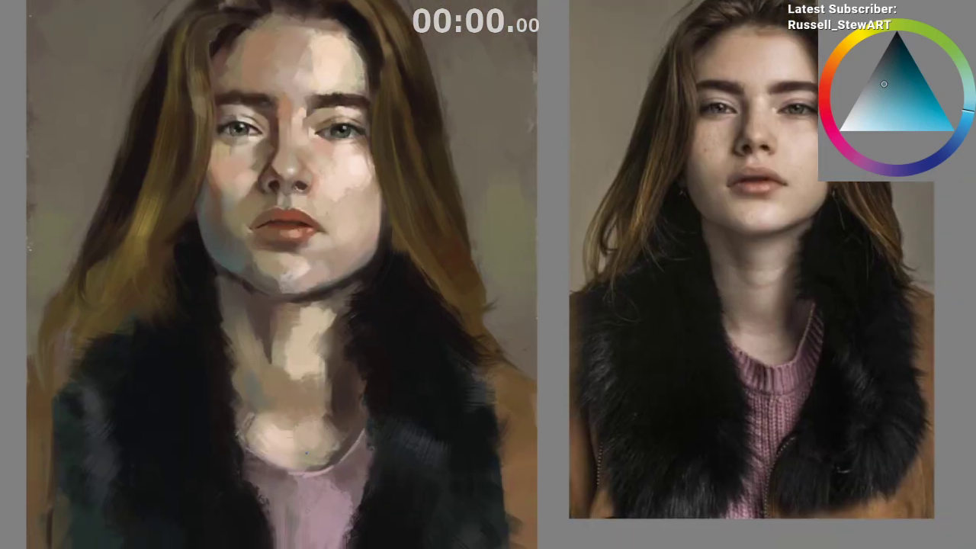
ctrl+click(205, 279)
ctrl+click(219, 308)
ctrl+click(217, 317)
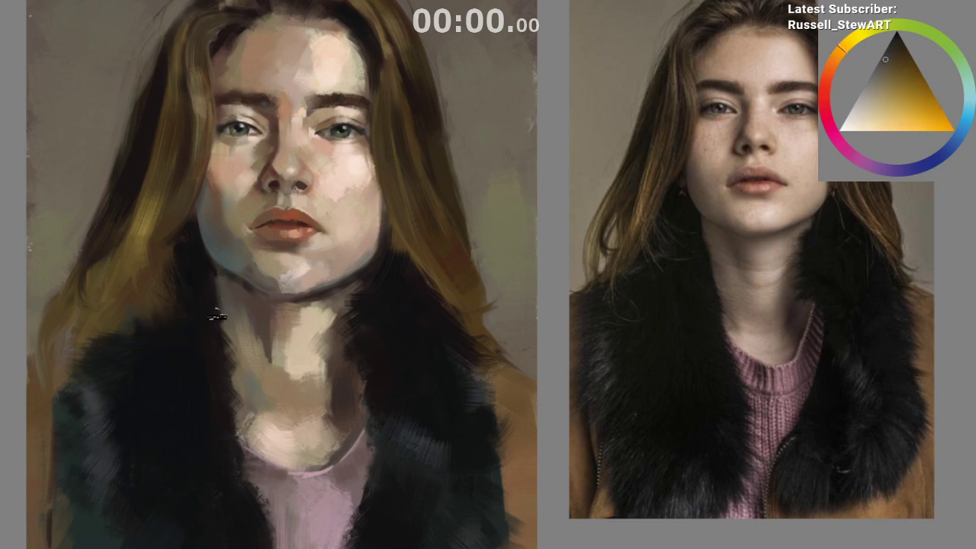
drag(253, 393, 256, 506)
Step: Unmirror the view, sample the collar and neck shadow colours, and touch up the neck below the shadowed jaw
key(m)
drag(759, 466, 571, 467)
scroll(655, 421, up, 1)
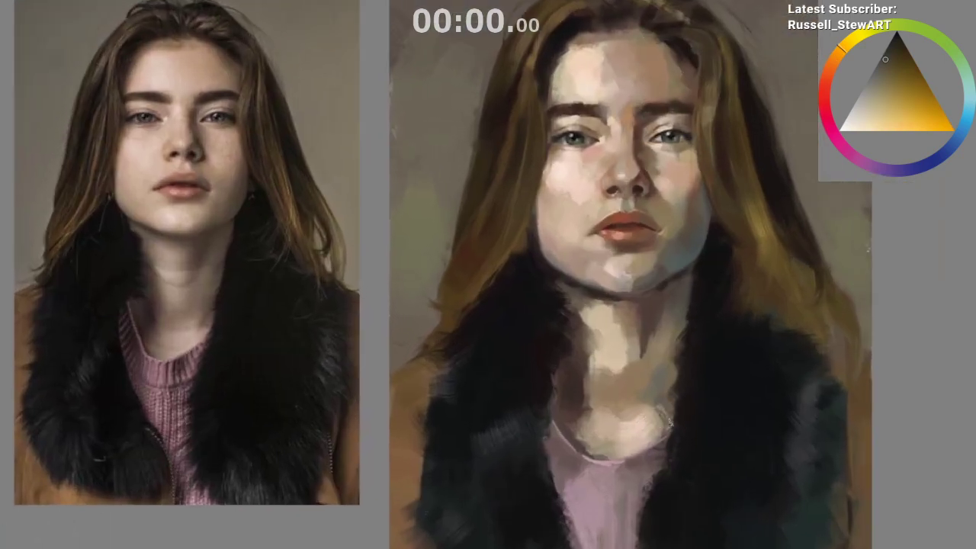
ctrl+click(721, 305)
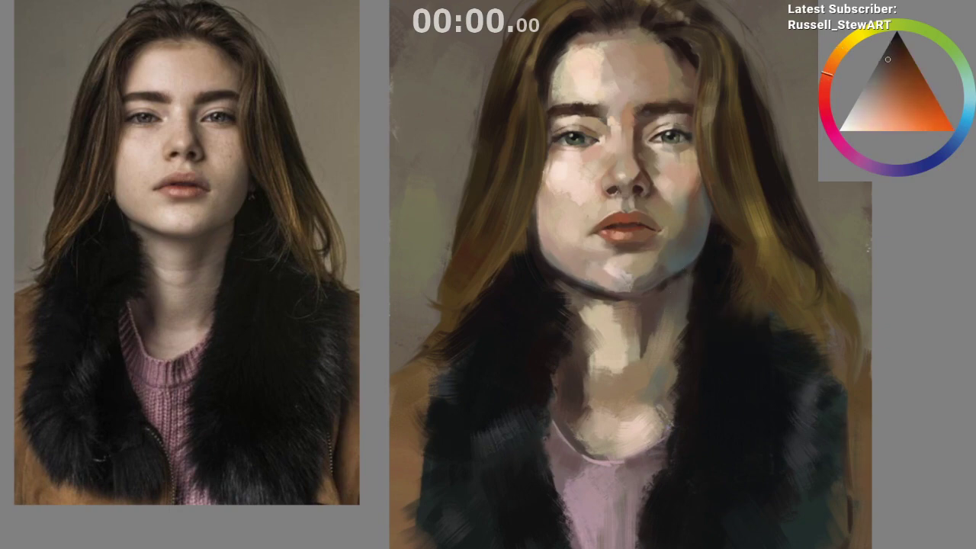
ctrl+click(677, 288)
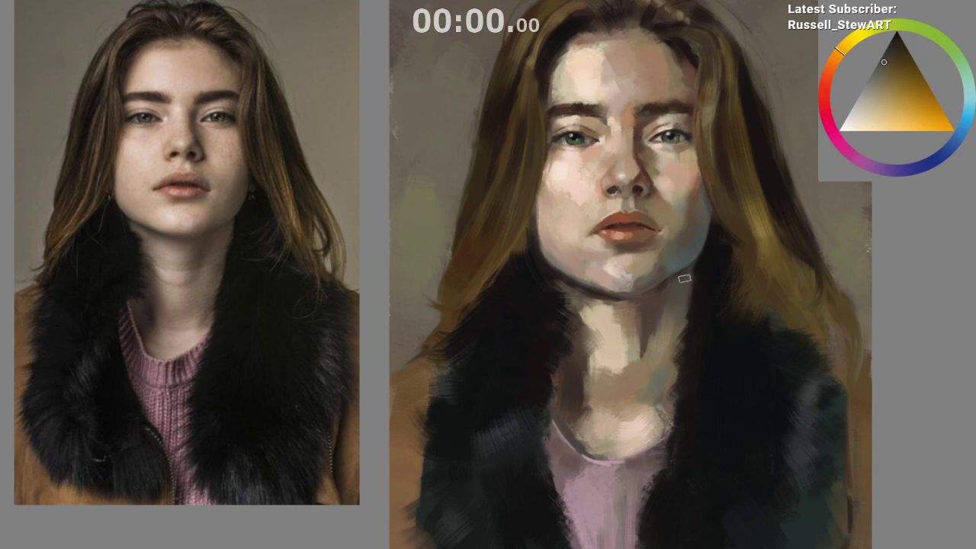
drag(692, 409, 685, 412)
scroll(684, 412, down, 2)
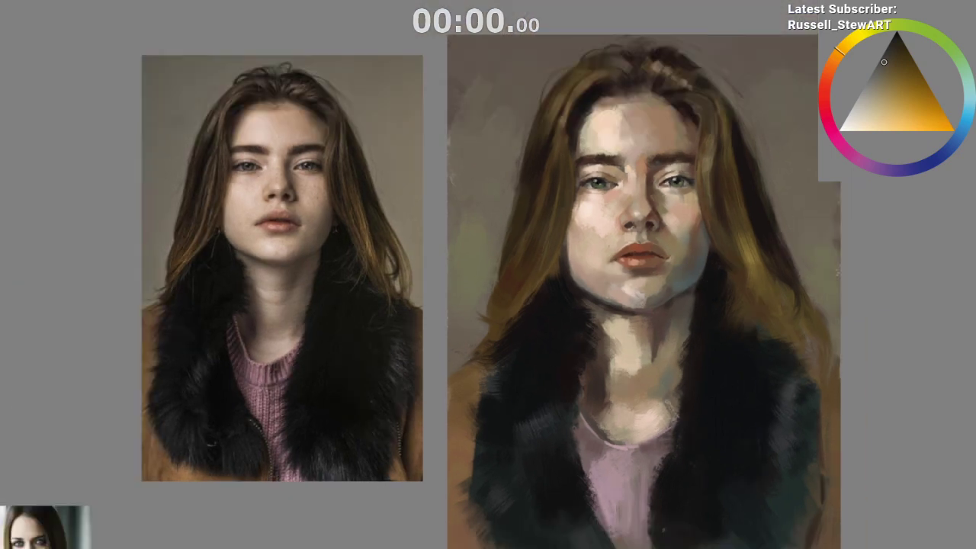
scroll(716, 348, up, 5)
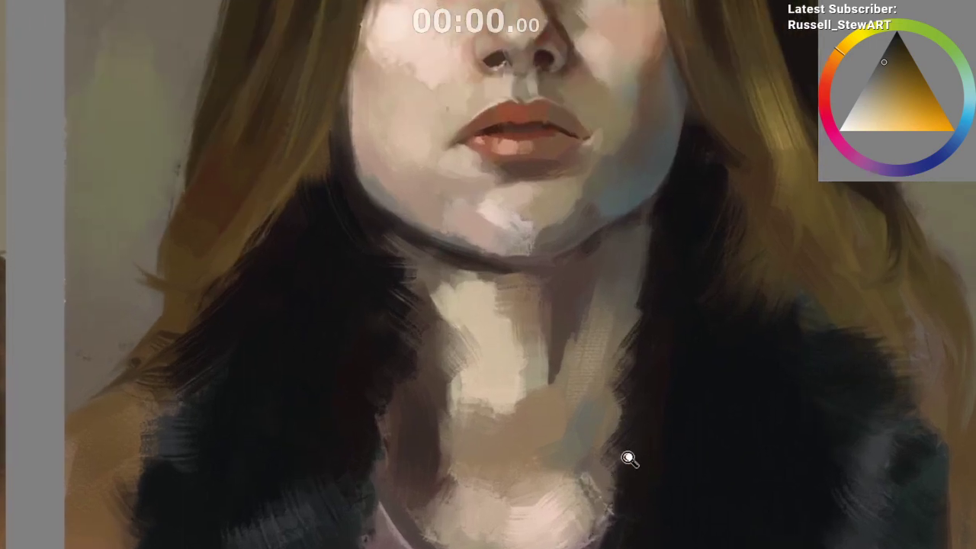
scroll(627, 457, up, 2)
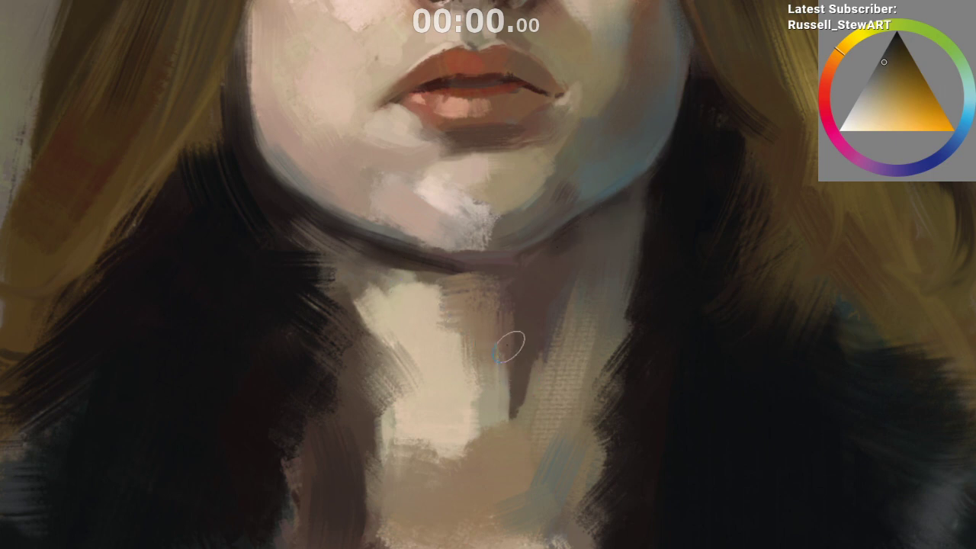
key(l)
mouse_move(295, 74)
mouse_down()
mouse_move(372, 25)
mouse_move(276, 66)
mouse_up()
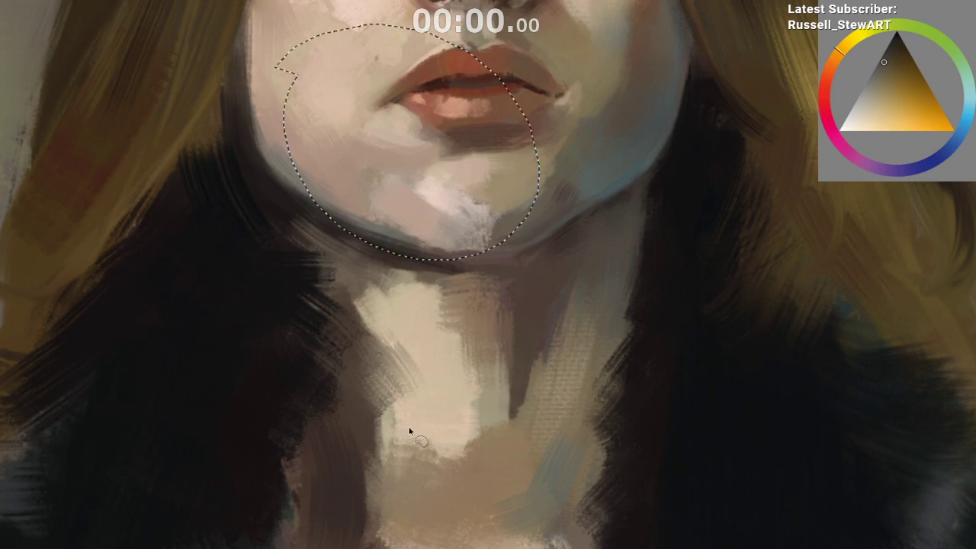
key(ctrl+d)
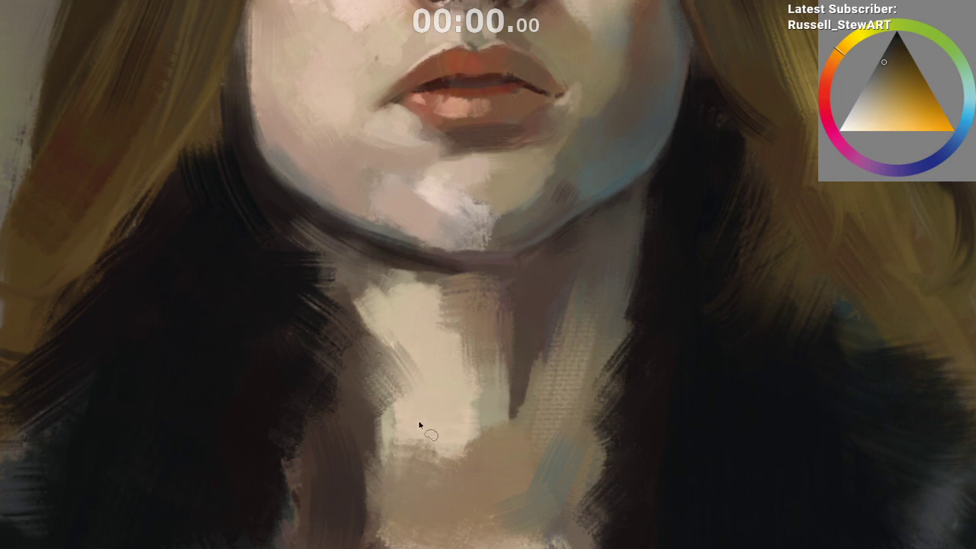
mouse_move(358, 240)
mouse_down()
mouse_move(447, 316)
mouse_move(283, 240)
mouse_up()
key(ctrl+d)
key(b)
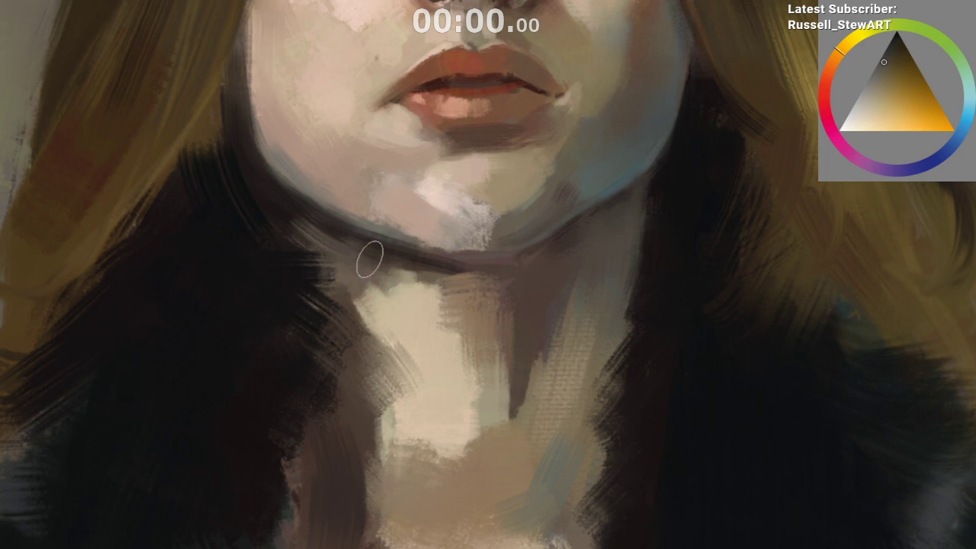
Step: Paint brown and beige strokes into the neck just beneath the chin, blending them with the jaw's shadow line
drag(432, 273, 405, 265)
mouse_move(503, 377)
mouse_down()
mouse_move(495, 356)
mouse_move(428, 295)
mouse_up()
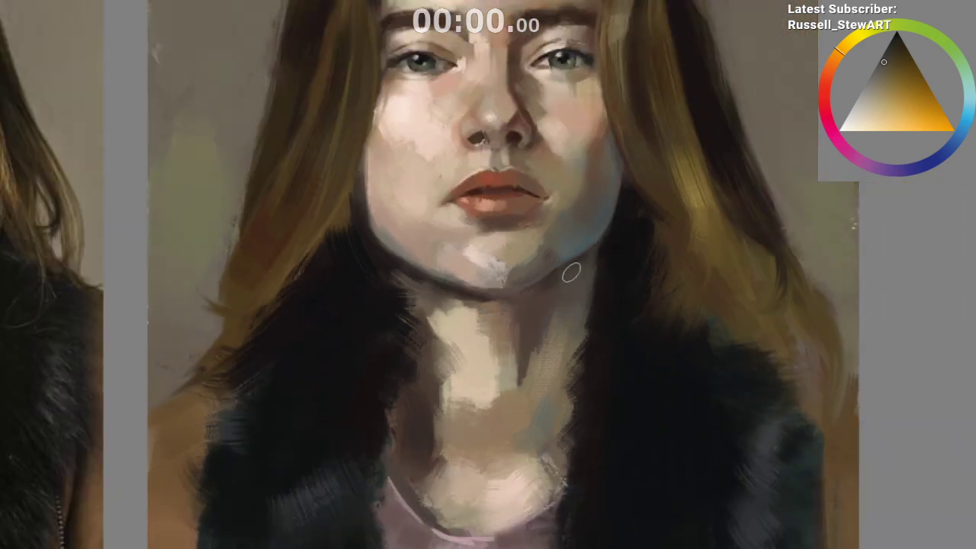
drag(523, 451, 532, 540)
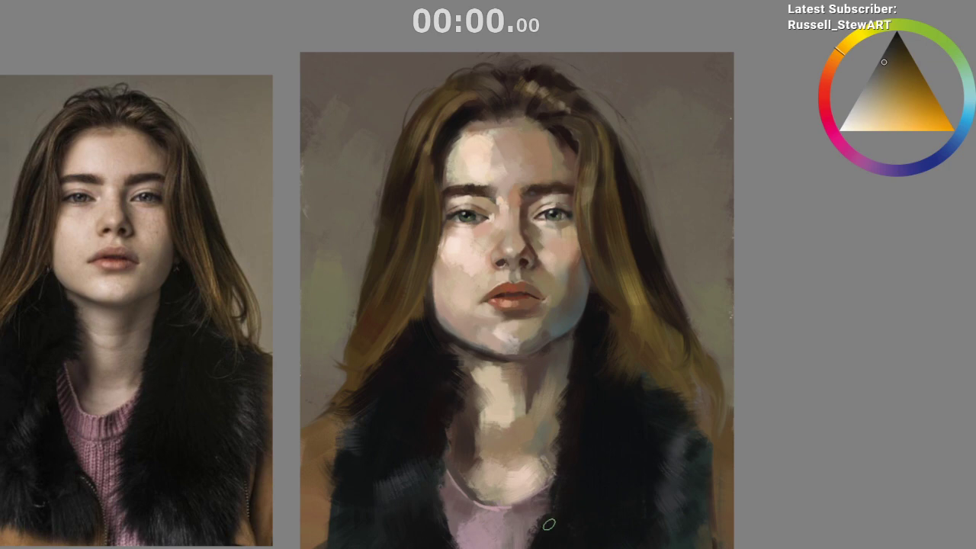
mouse_move(501, 472)
mouse_down()
mouse_move(514, 449)
mouse_move(566, 413)
mouse_move(567, 441)
mouse_up()
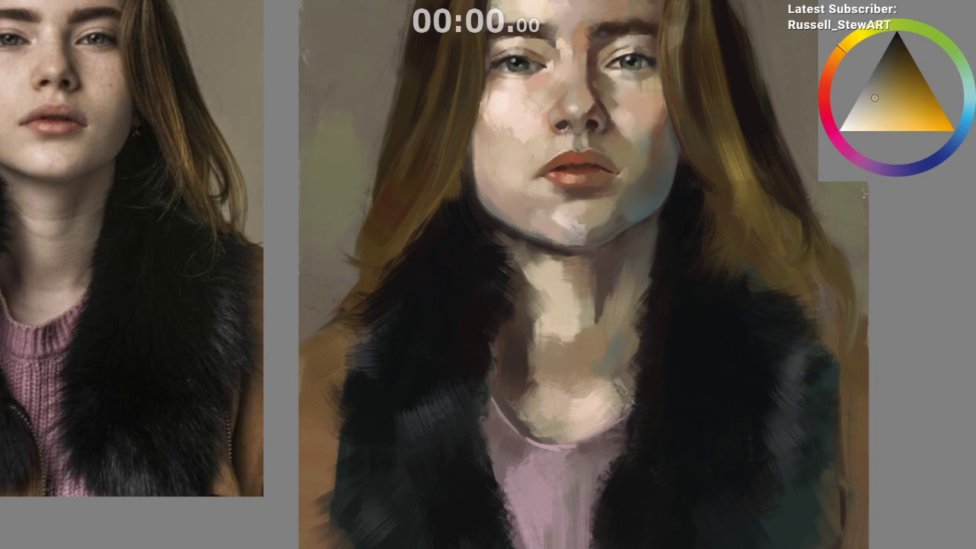
ctrl+click(532, 282)
mouse_move(526, 263)
mouse_down()
mouse_move(535, 290)
mouse_move(536, 253)
mouse_up()
Step: In the mirrored view, sample dark reddish-brown and warm brown tones under the chin and rework the jaw's shadow line
mouse_move(619, 447)
mouse_down()
mouse_move(612, 485)
mouse_move(584, 512)
mouse_move(573, 459)
mouse_up()
ctrl+click(563, 267)
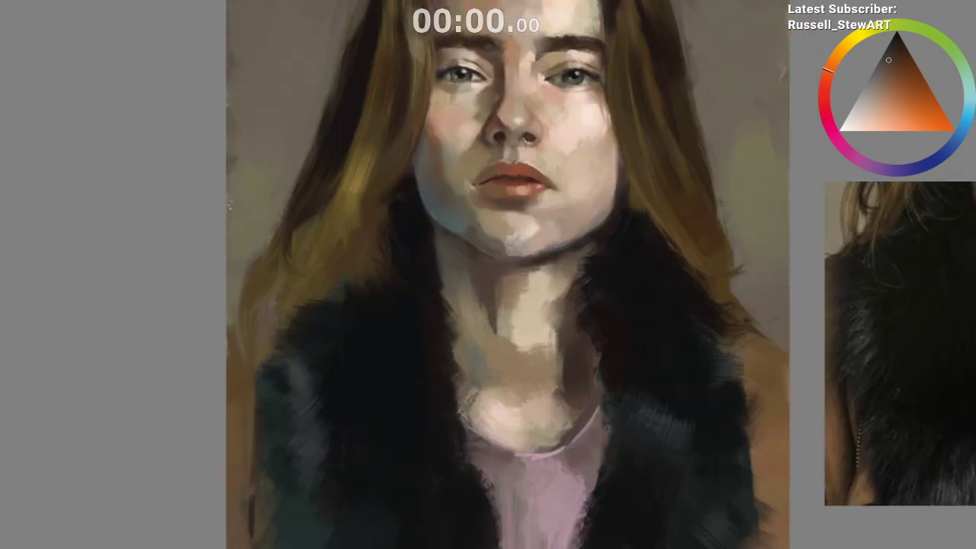
ctrl+click(542, 258)
scroll(533, 279, up, 2)
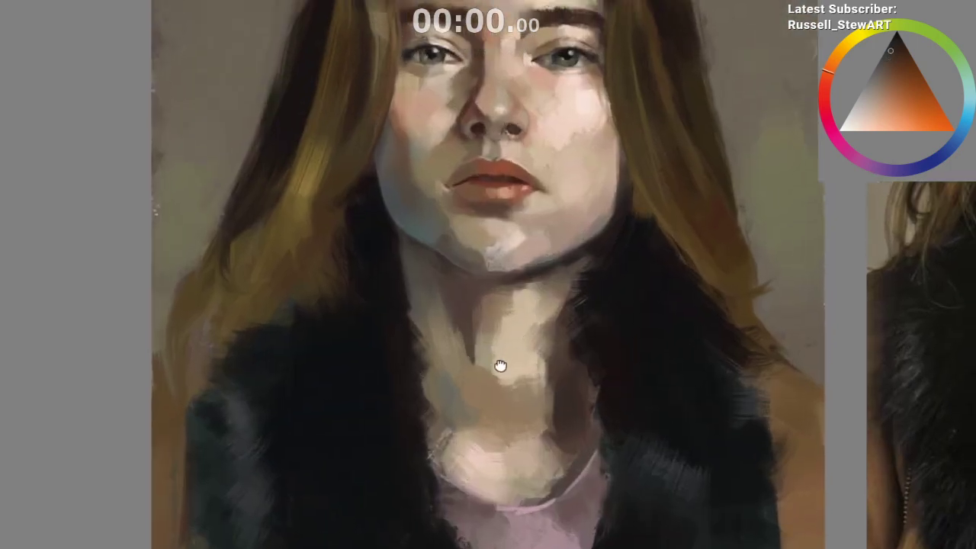
ctrl+click(509, 299)
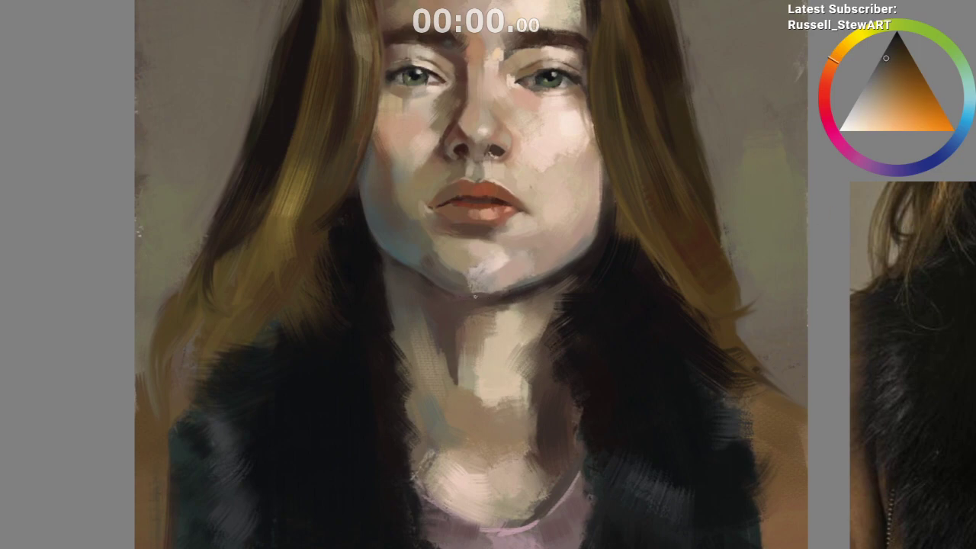
ctrl+click(535, 279)
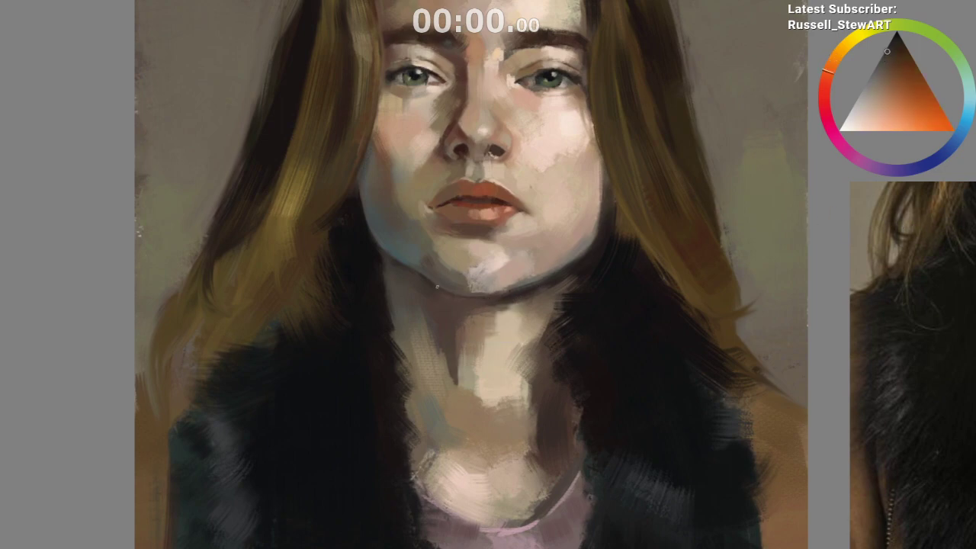
Step: Try another shadow stroke along the underside of the chin, then undo the latest strokes
ctrl+click(503, 293)
mouse_move(455, 294)
mouse_down()
mouse_move(572, 261)
mouse_move(567, 279)
mouse_move(535, 284)
mouse_up()
key(ctrl+z)
key(ctrl+z)
key(ctrl+z)
key(ctrl+z)
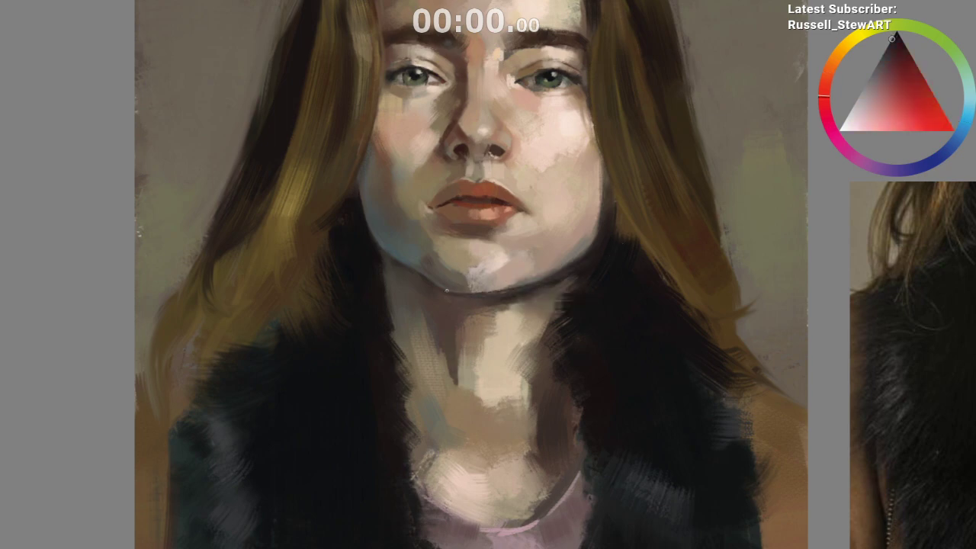
Step: Unmirror the view and refine the chin's lower edge with skin and brown shadow tones sampled around it
key(m)
drag(742, 471, 713, 497)
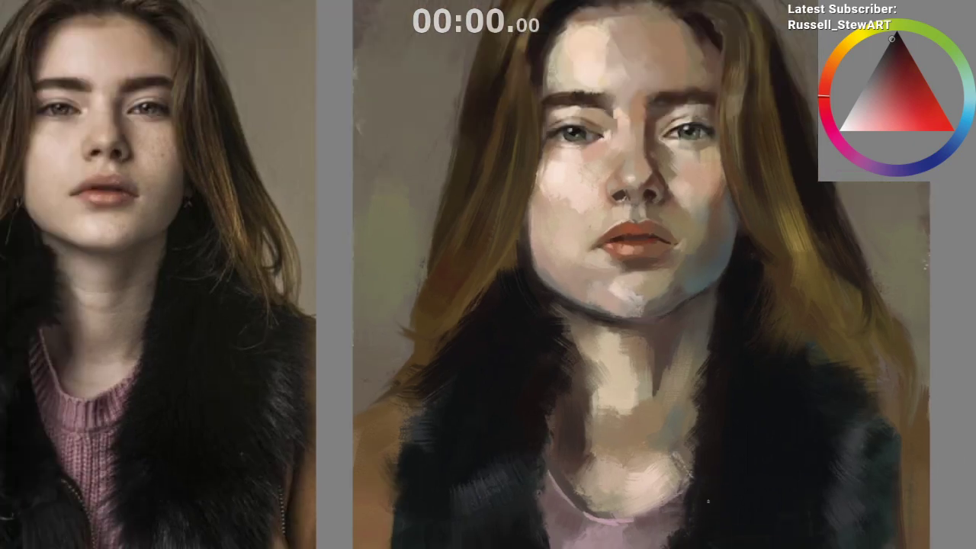
drag(701, 501, 653, 462)
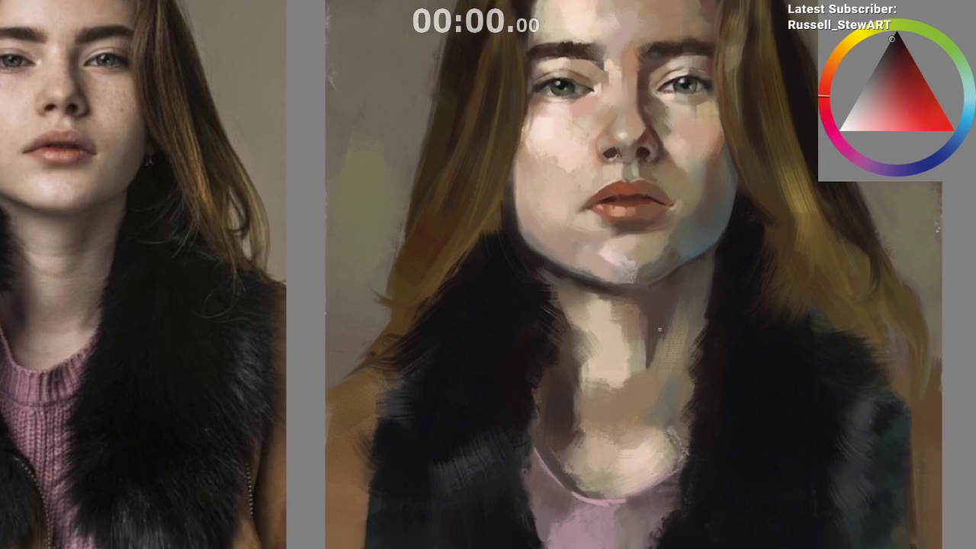
alt+click(686, 251)
alt+click(628, 287)
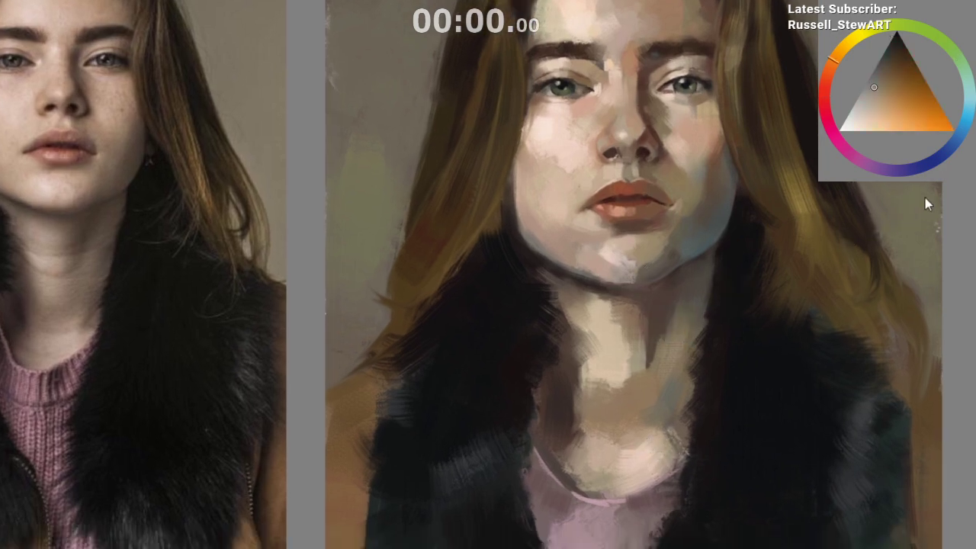
alt+click(631, 279)
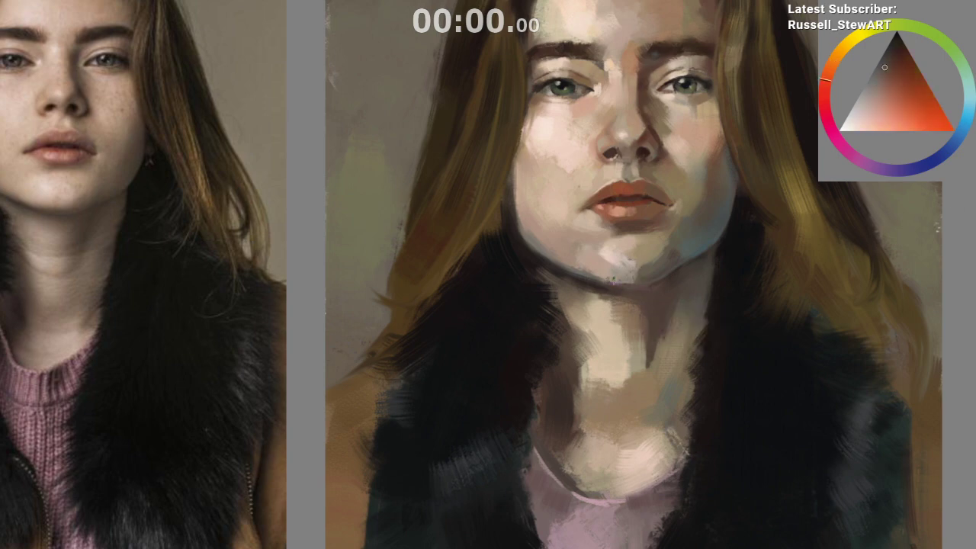
alt+click(612, 281)
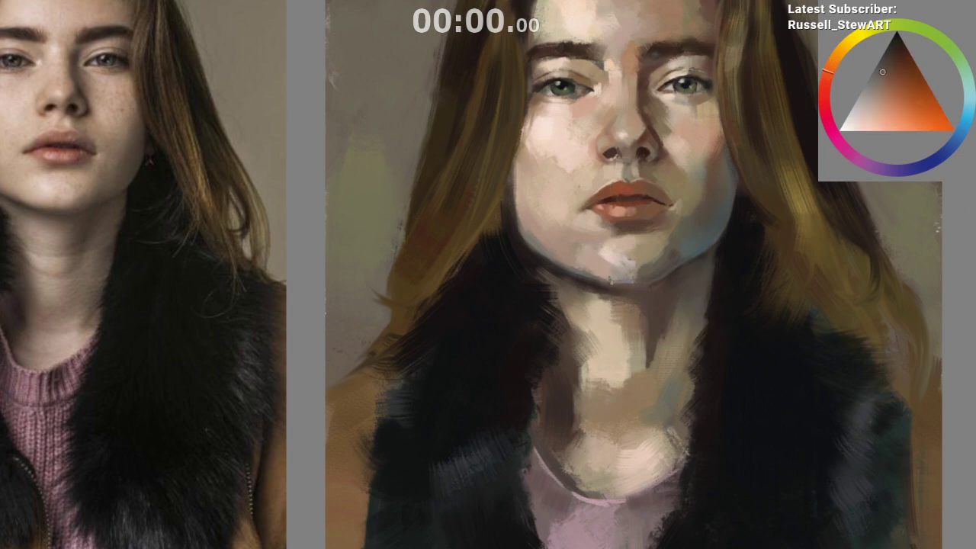
alt+click(603, 274)
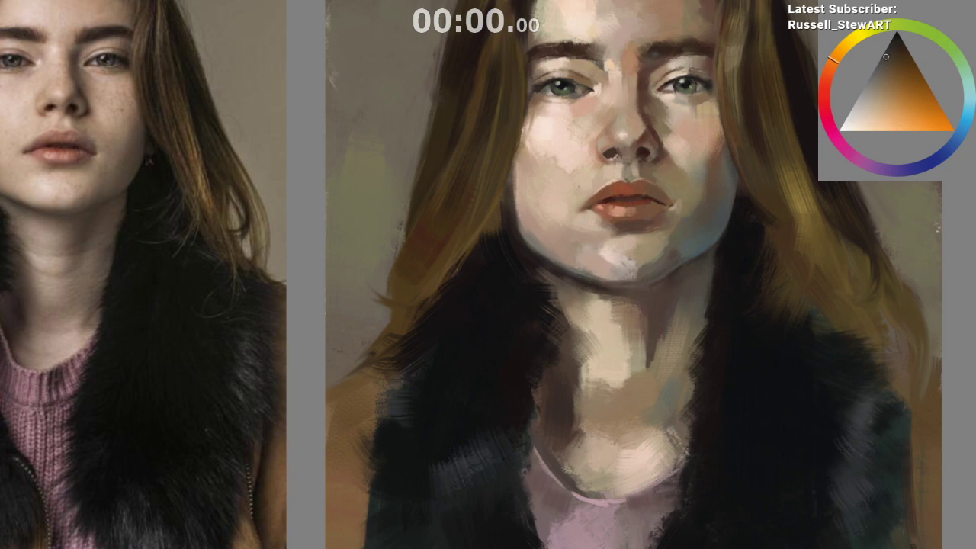
Step: Sample a dark reddish brown beneath the chin and touch up the shadow where chin meets neck
drag(623, 323, 600, 375)
ctrl+click(608, 270)
ctrl+click(586, 267)
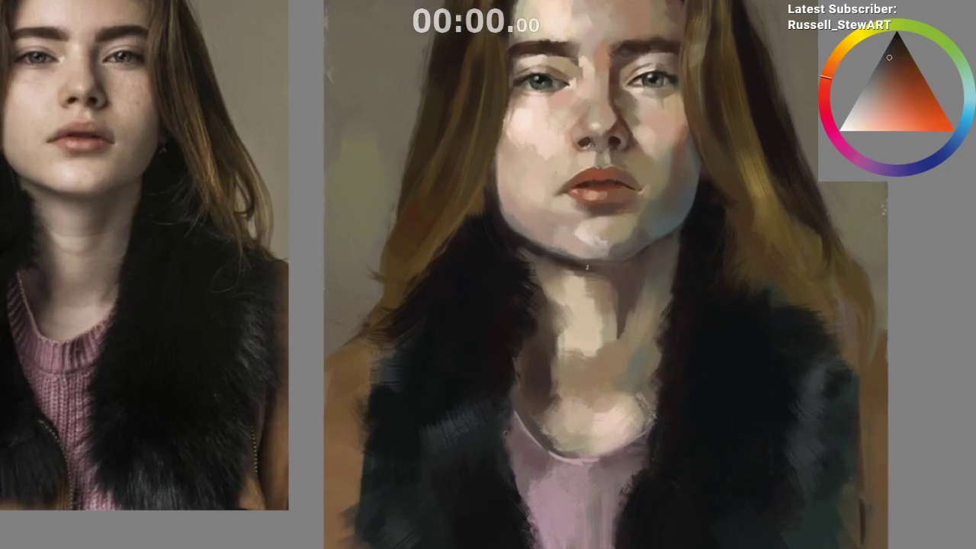
drag(586, 313, 536, 420)
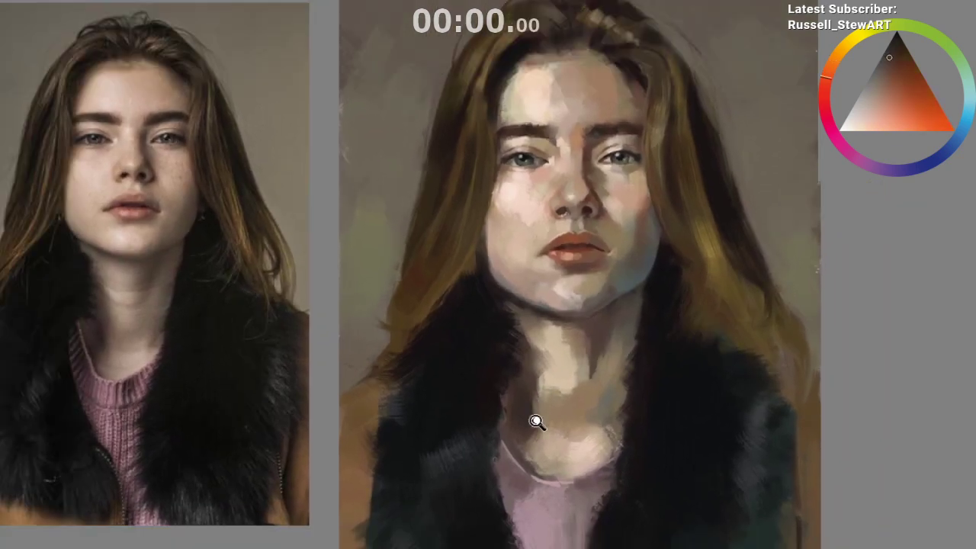
drag(561, 493, 548, 546)
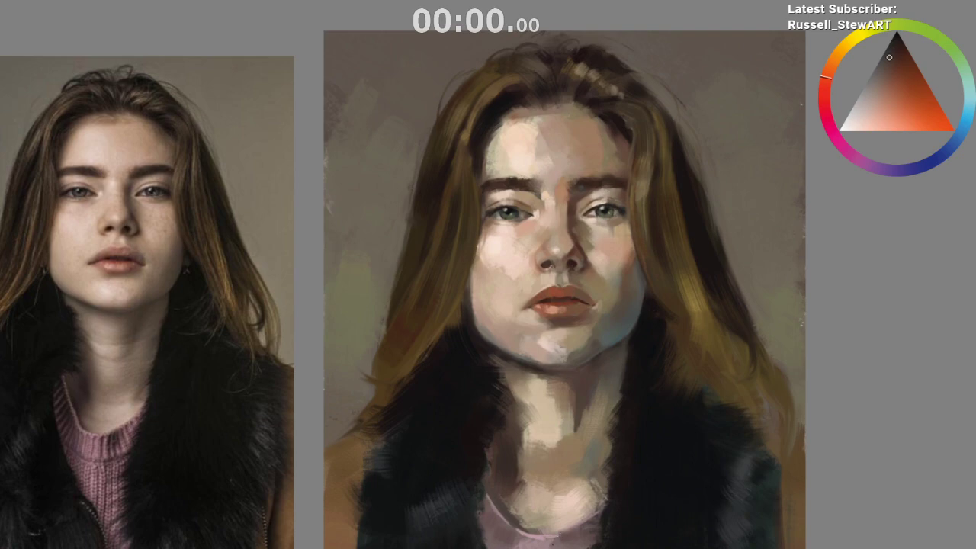
Step: Sample dark brown tones around the eye on the lit side and refine its lower lid and inner corner
mouse_move(550, 527)
mouse_down()
mouse_move(534, 333)
mouse_move(543, 164)
mouse_move(593, 270)
mouse_move(620, 283)
mouse_up()
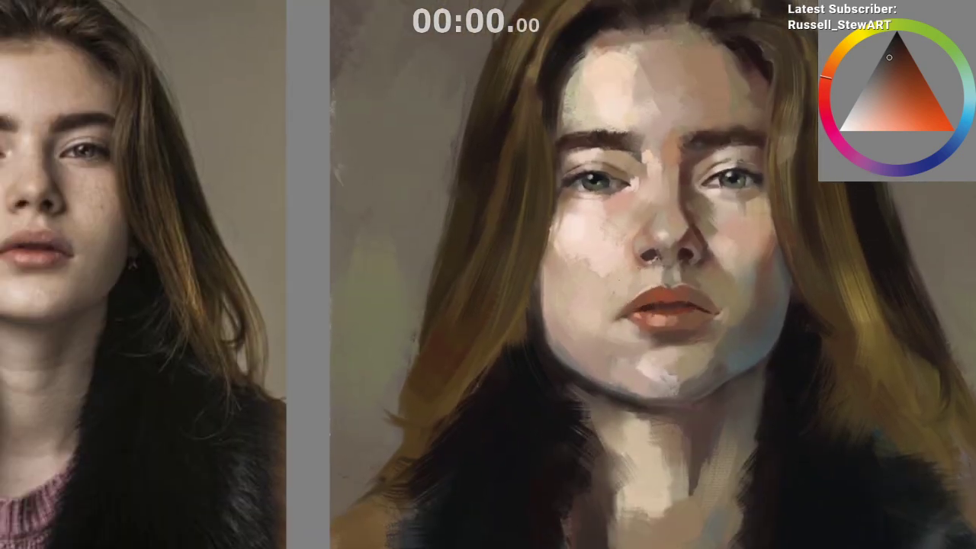
ctrl+click(590, 168)
ctrl+click(606, 175)
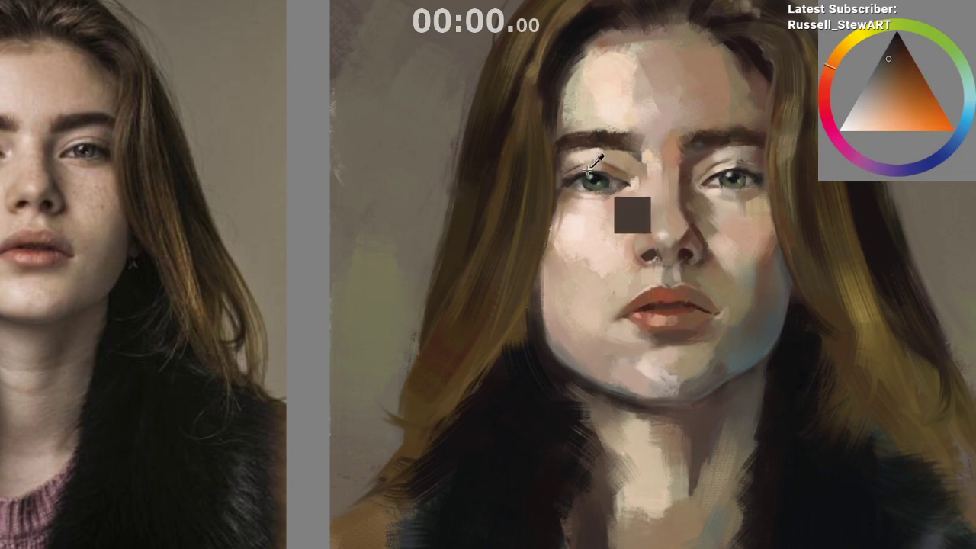
mouse_move(603, 176)
mouse_down()
mouse_move(591, 174)
mouse_move(613, 178)
mouse_up()
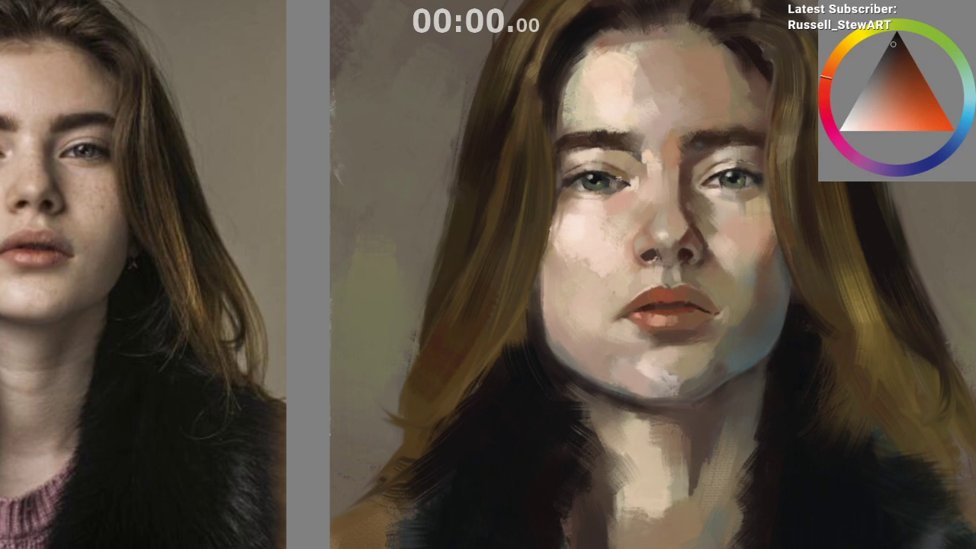
drag(660, 235, 640, 228)
ctrl+click(602, 181)
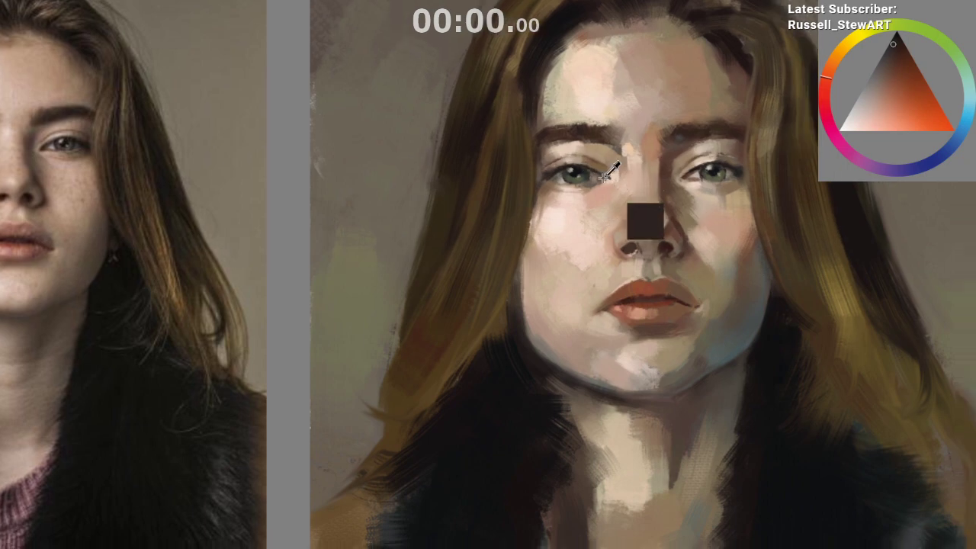
Step: Sample dark reddish-brown and warm brown tones at the shadow-side eye and refine its lower lash line and inner corner
ctrl+click(706, 191)
ctrl+click(706, 190)
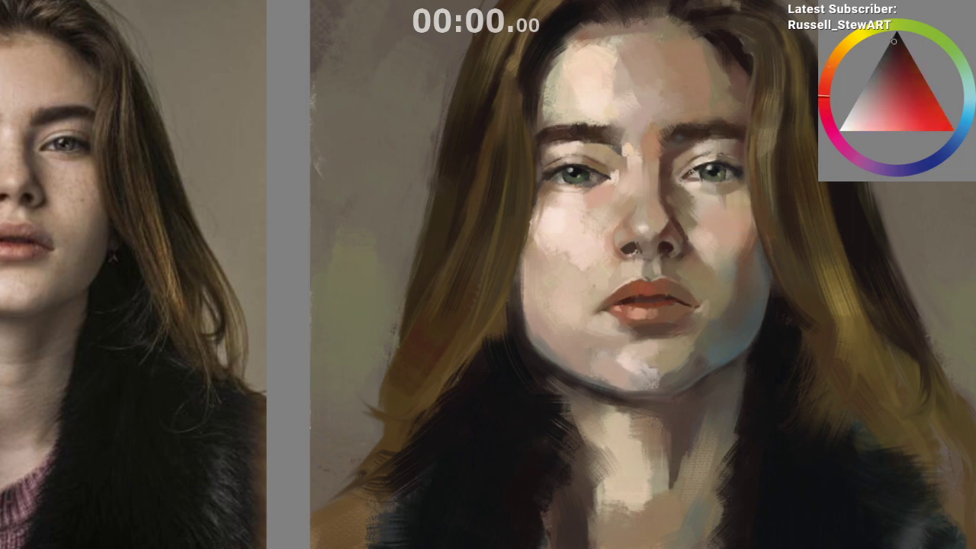
drag(654, 328, 640, 332)
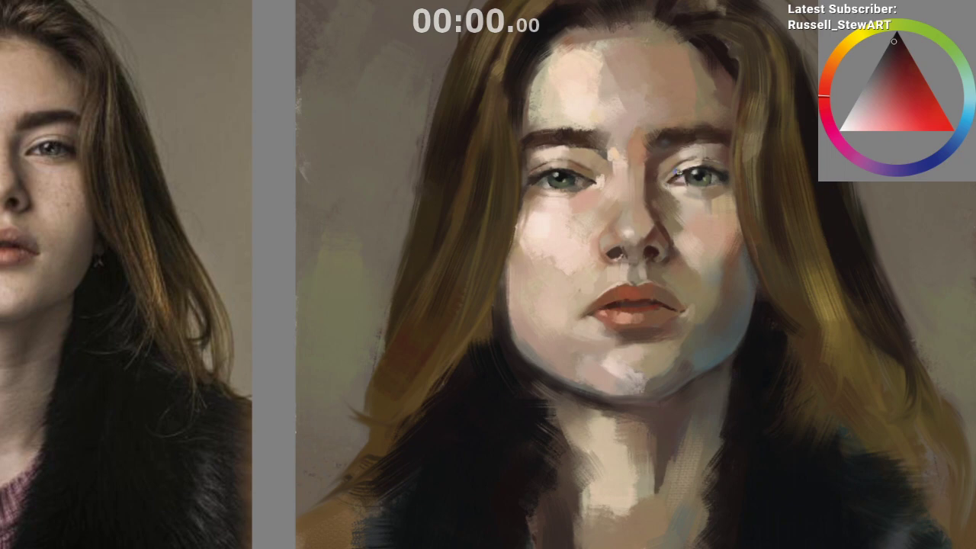
ctrl+click(693, 183)
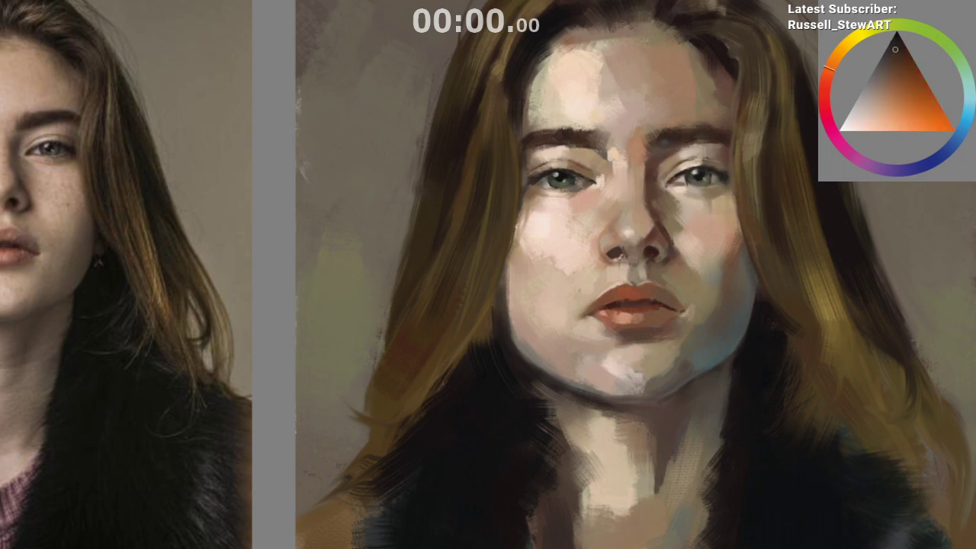
ctrl+click(695, 179)
drag(675, 182, 665, 188)
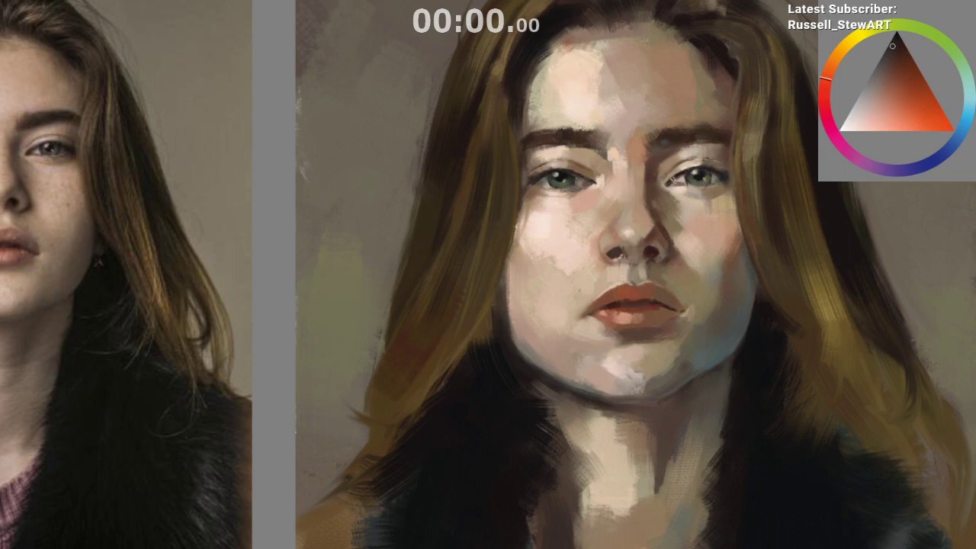
Step: Touch up the area between the eyes and nose with sampled shadow brown and a light skin tone from the lit eye's inner corner
ctrl+click(660, 221)
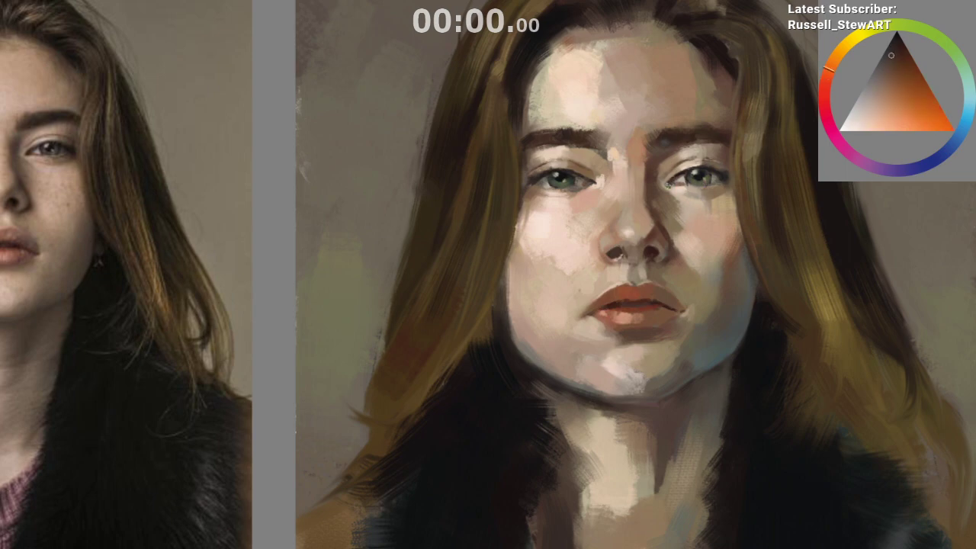
drag(648, 362, 664, 447)
drag(591, 272, 599, 286)
ctrl+click(629, 214)
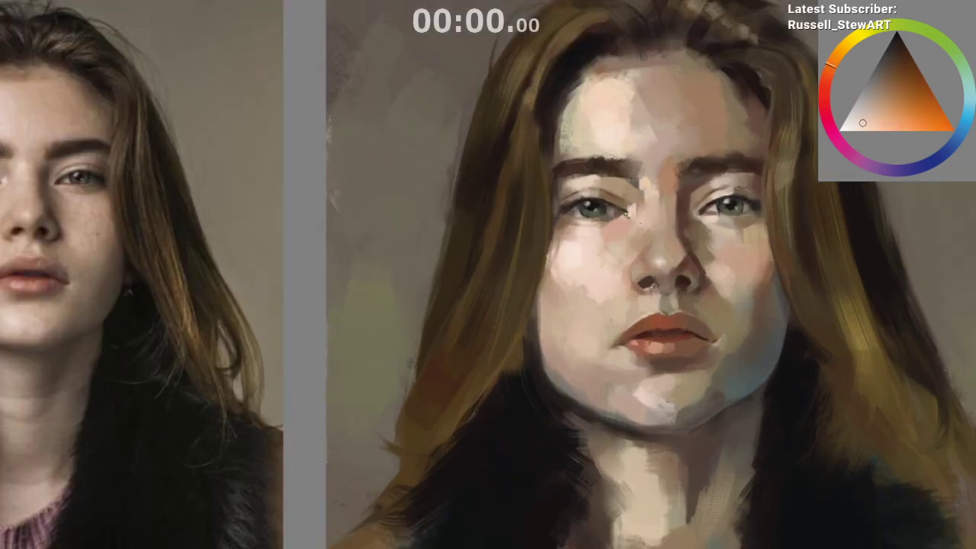
ctrl+click(629, 213)
drag(670, 408, 696, 414)
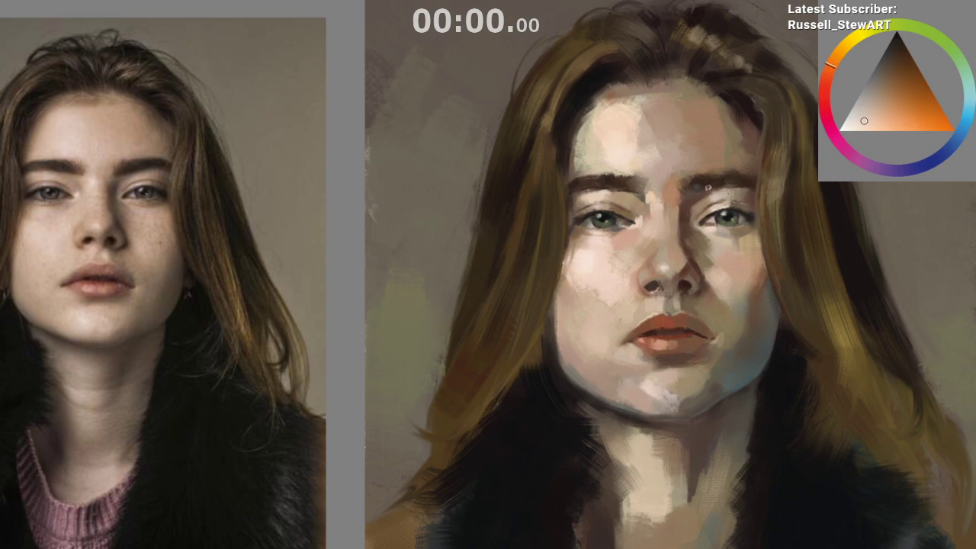
drag(727, 356, 721, 427)
drag(683, 459, 649, 456)
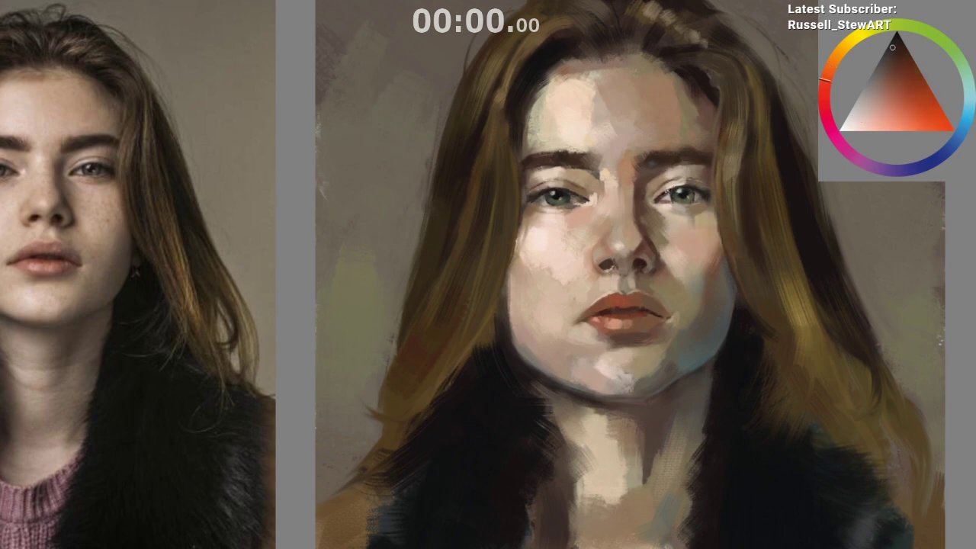
Step: Sample a light skin tone from the lit cheek and touch up the skin by the shadow-side corner of the mouth
scroll(632, 275, down, 2)
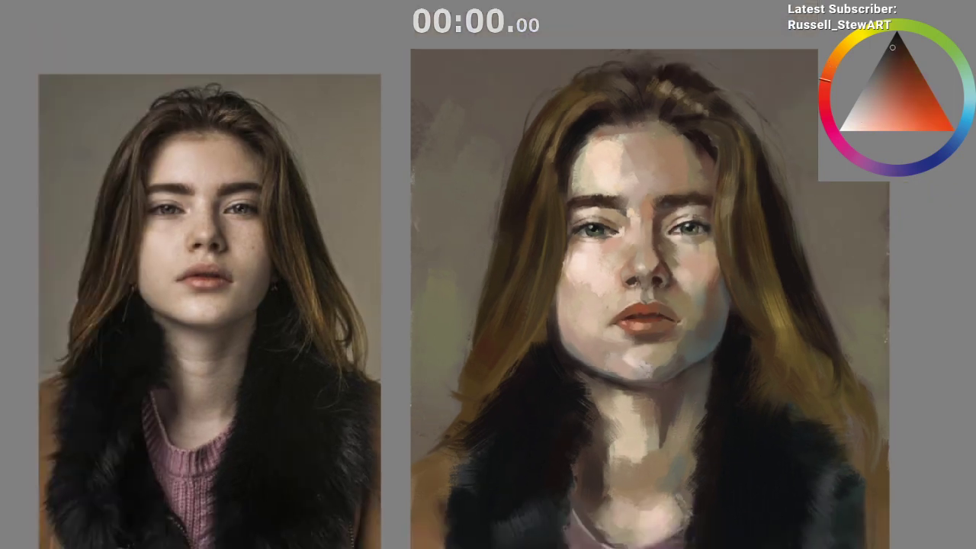
scroll(632, 274, up, 3)
scroll(665, 371, up, 1)
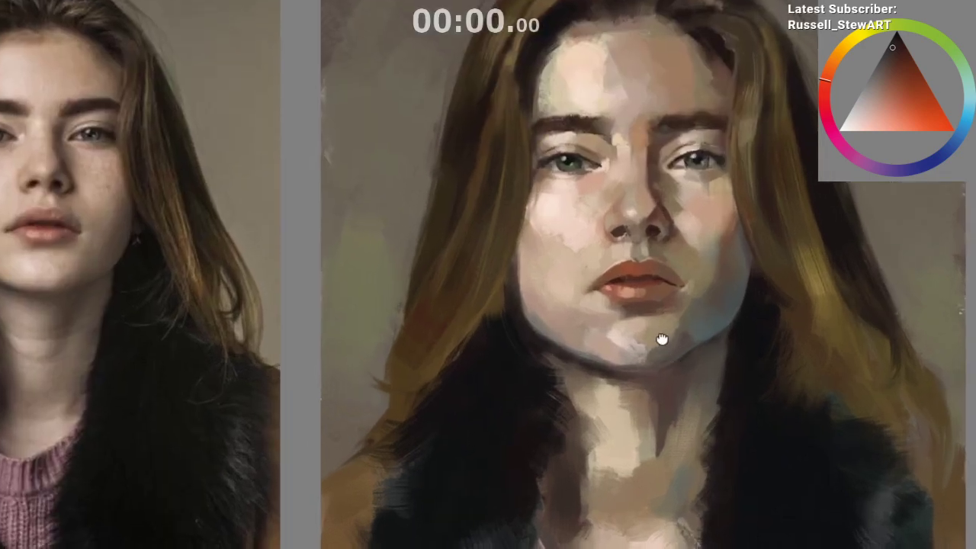
drag(662, 340, 651, 309)
ctrl+click(568, 196)
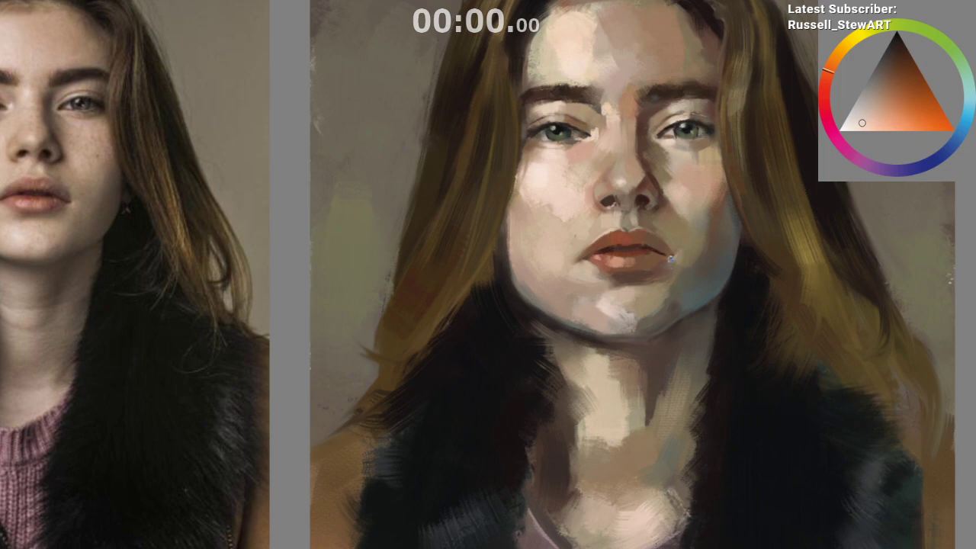
scroll(660, 355, down, 1)
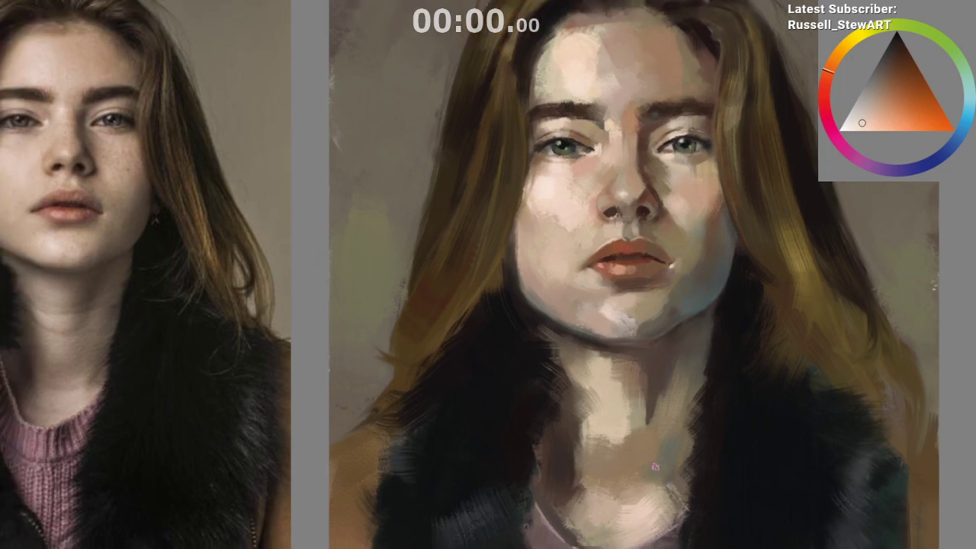
scroll(644, 446, up, 1)
Step: Sample pinkish and brown tones from the chin and lower lip and refine the lower lip toward its shadow-side corner
alt+click(654, 309)
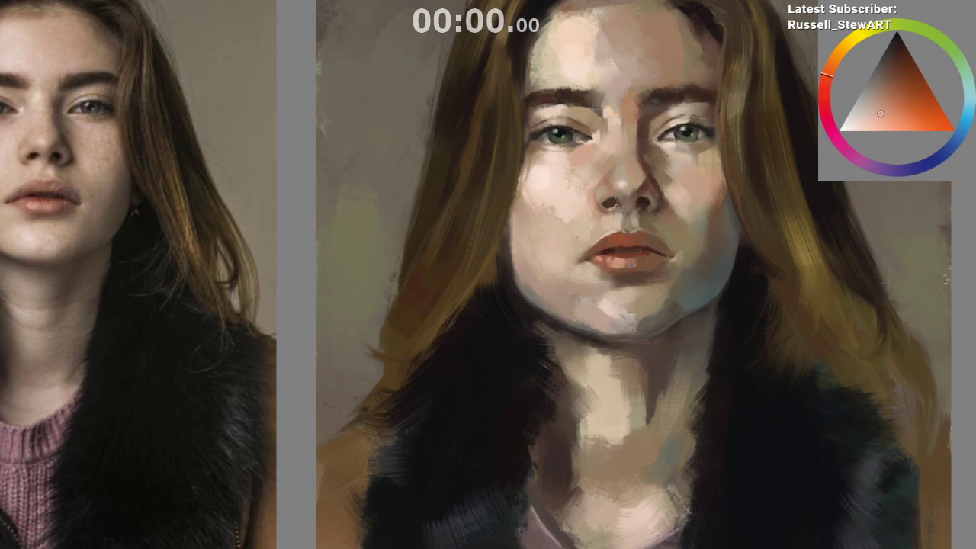
ctrl+click(635, 264)
ctrl+click(655, 253)
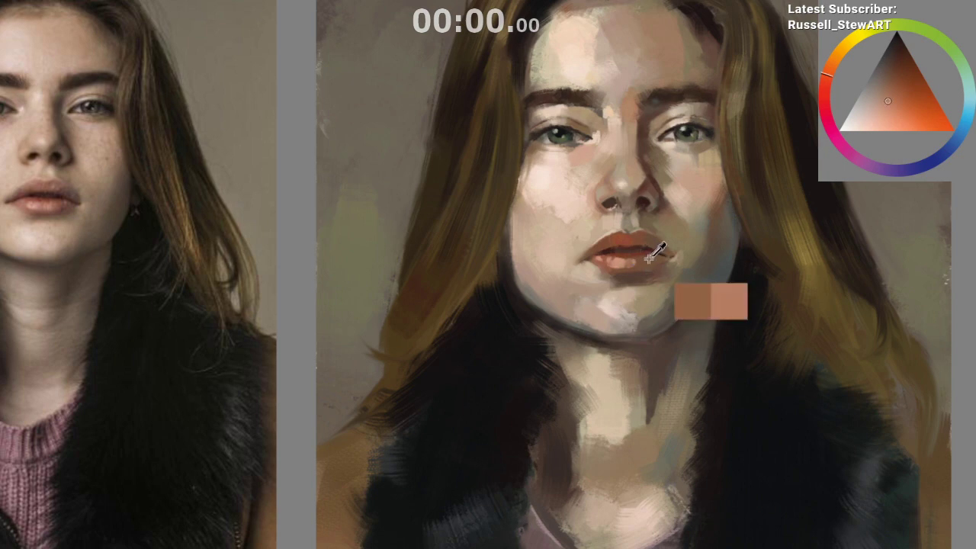
ctrl+click(655, 253)
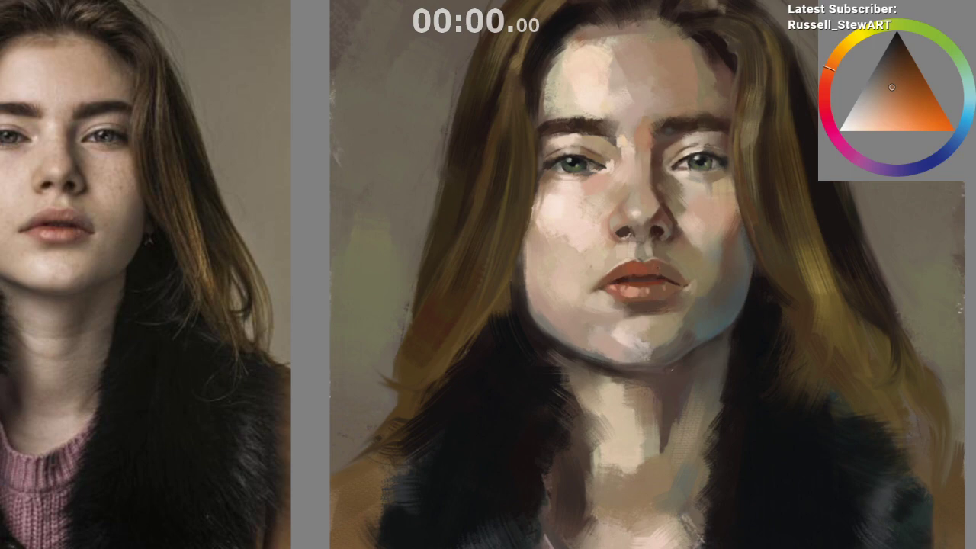
Step: Mirror the view to examine the face, jaw and neck proportions, then unmirror it
key(m)
drag(684, 484, 557, 454)
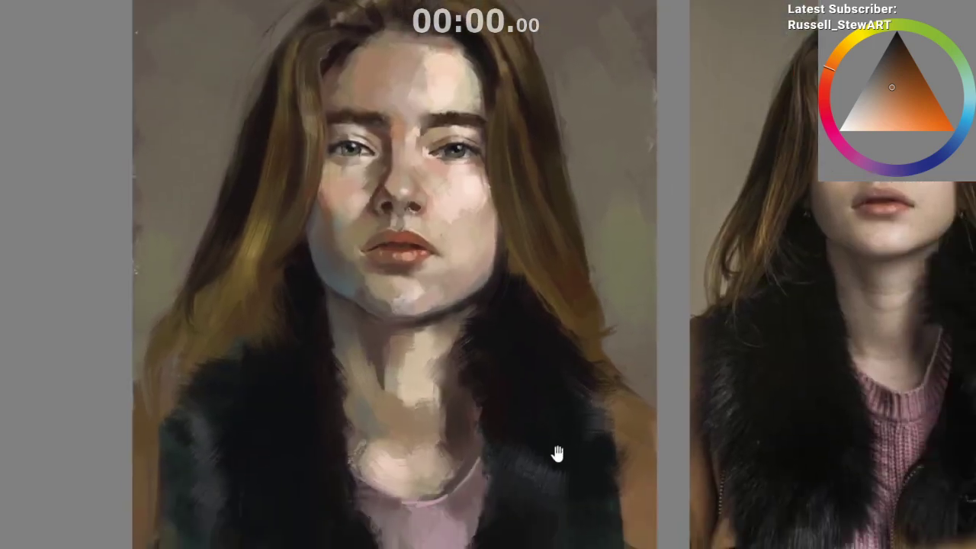
drag(410, 330, 922, 210)
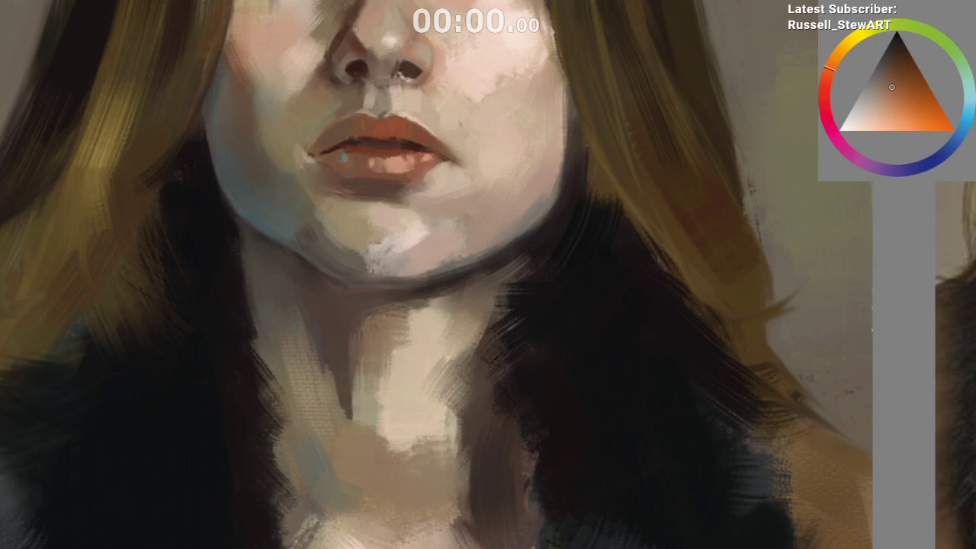
drag(436, 300, 437, 542)
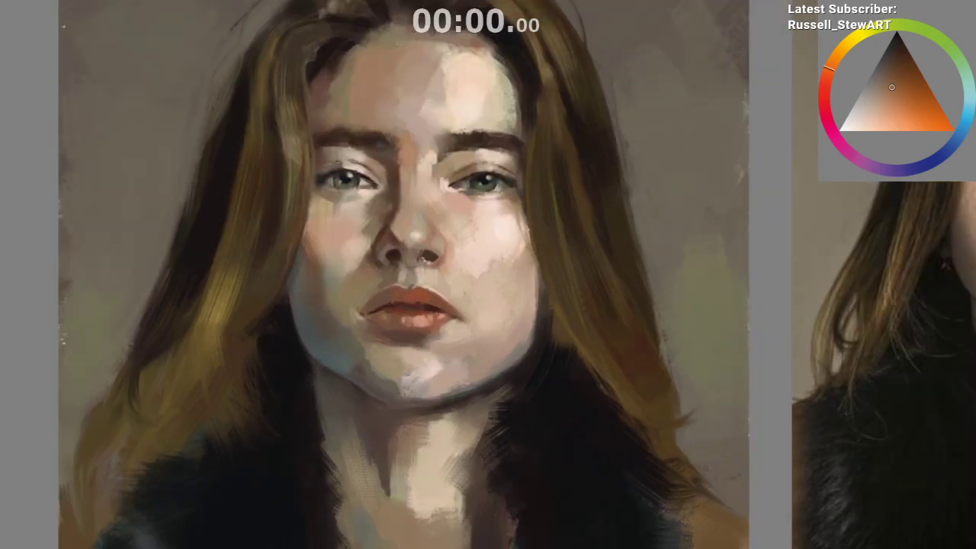
key(m)
drag(641, 410, 570, 383)
Step: Sample muted skin tones below the shadow-side eye and smooth the upper cheek with them
alt+click(679, 186)
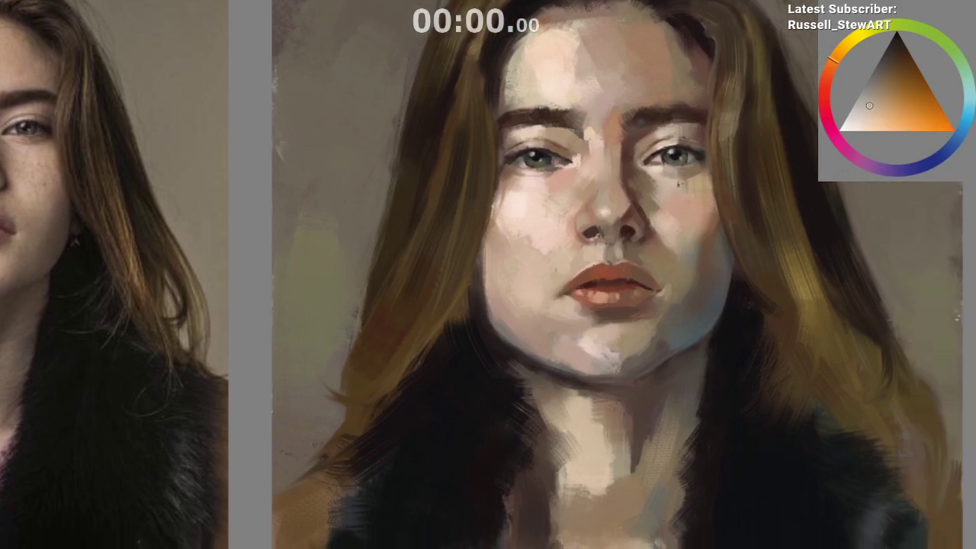
alt+click(679, 185)
alt+click(696, 183)
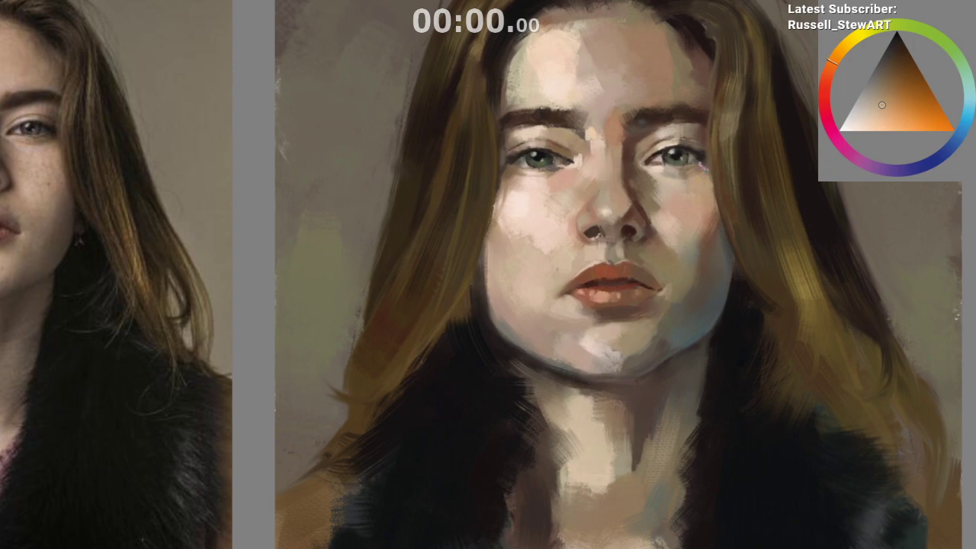
Step: Sample a dark tone at the shadow-side eye's outer corner, shift it to a dark orange-brown and touch up that corner
alt+click(695, 164)
alt+click(698, 162)
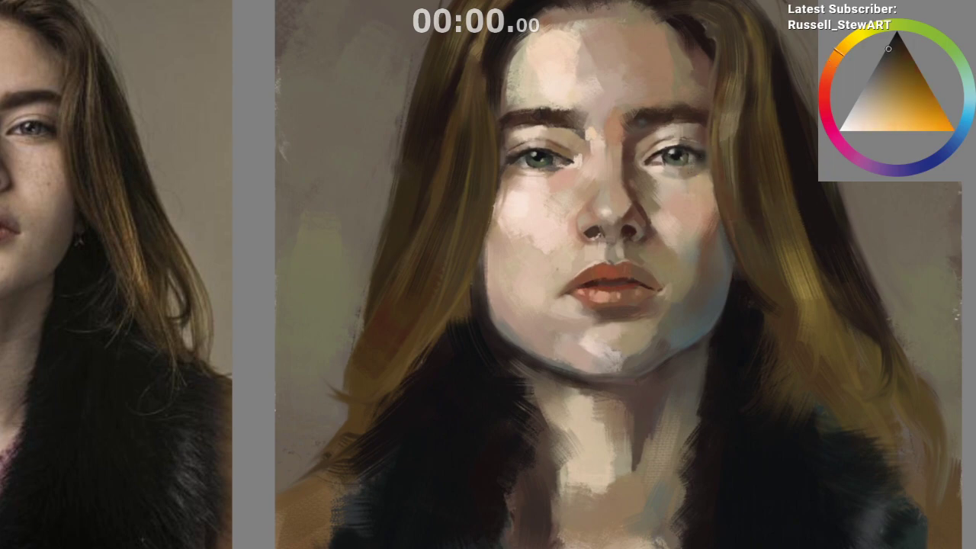
click(835, 60)
click(896, 53)
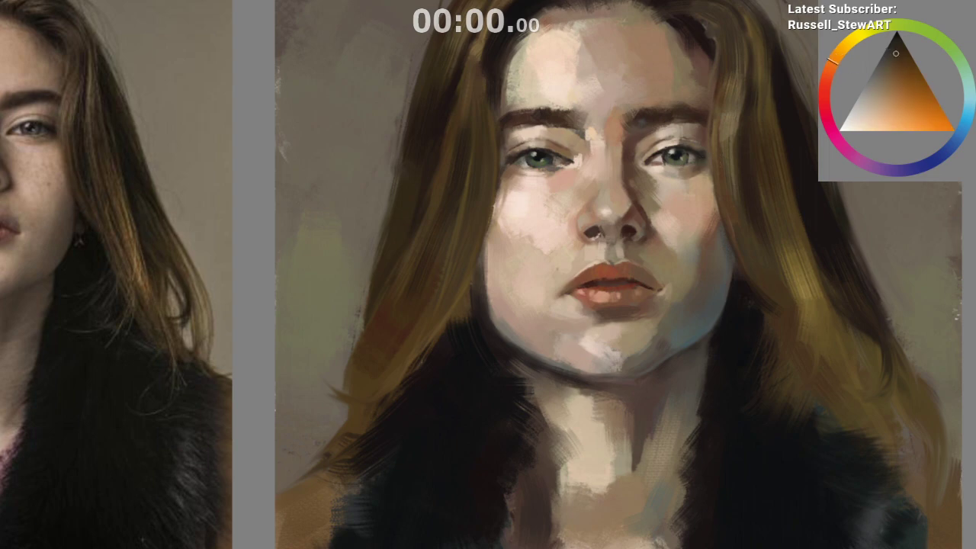
drag(709, 228, 713, 354)
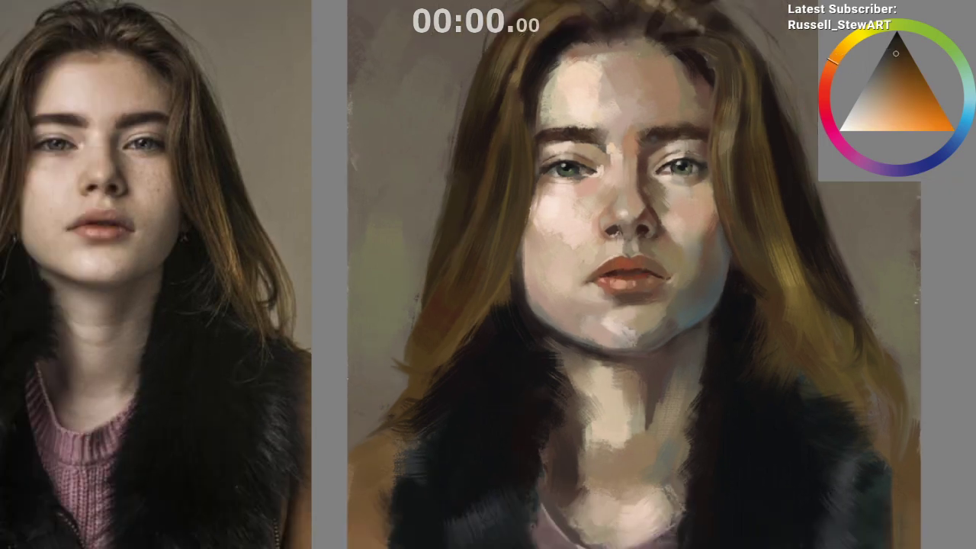
Step: Try a stroke in a sampled hair brown along the hair edge beside the shadow-side cheek, then undo it
ctrl+click(715, 176)
mouse_move(773, 193)
mouse_down()
mouse_move(718, 327)
mouse_move(651, 437)
mouse_move(610, 445)
mouse_up()
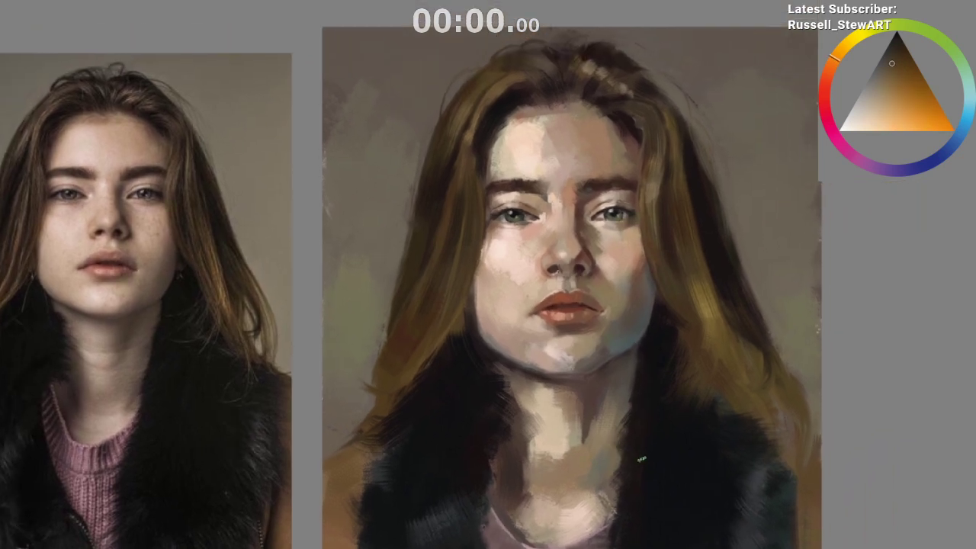
ctrl+click(653, 451)
ctrl+click(651, 185)
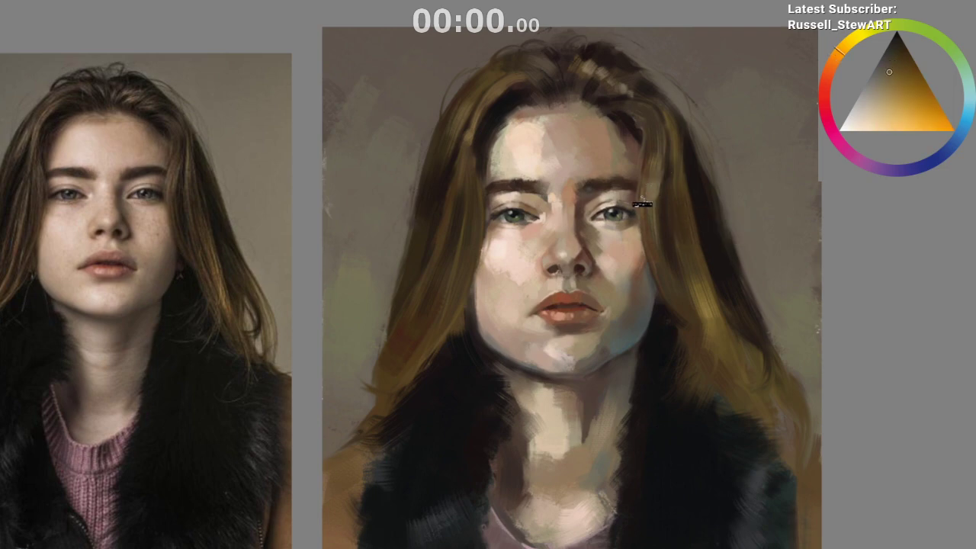
drag(641, 216, 642, 251)
key(ctrl+z)
Step: Sample dark brown and olive-brown hair tones and refine the hair edge along the shadow-side cheek
ctrl+click(671, 216)
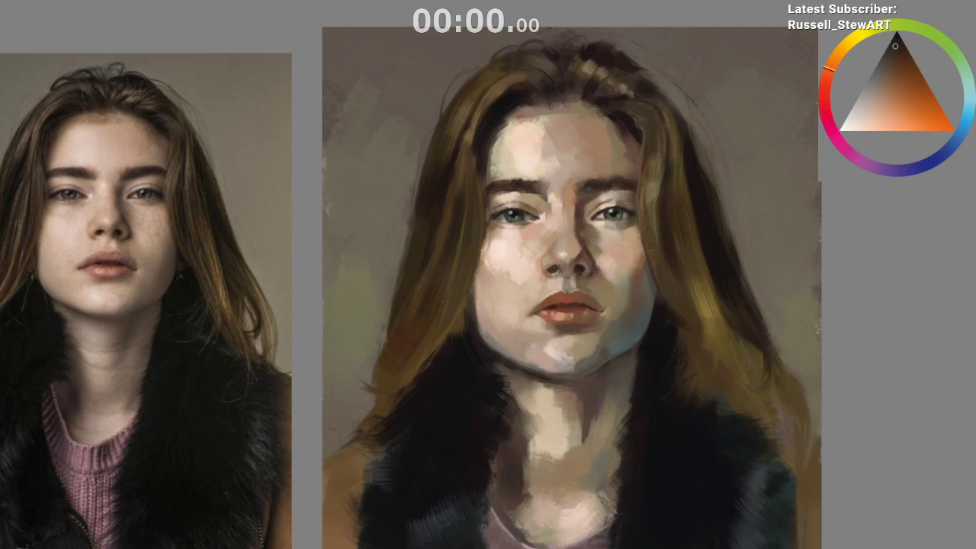
ctrl+click(652, 250)
ctrl+click(644, 259)
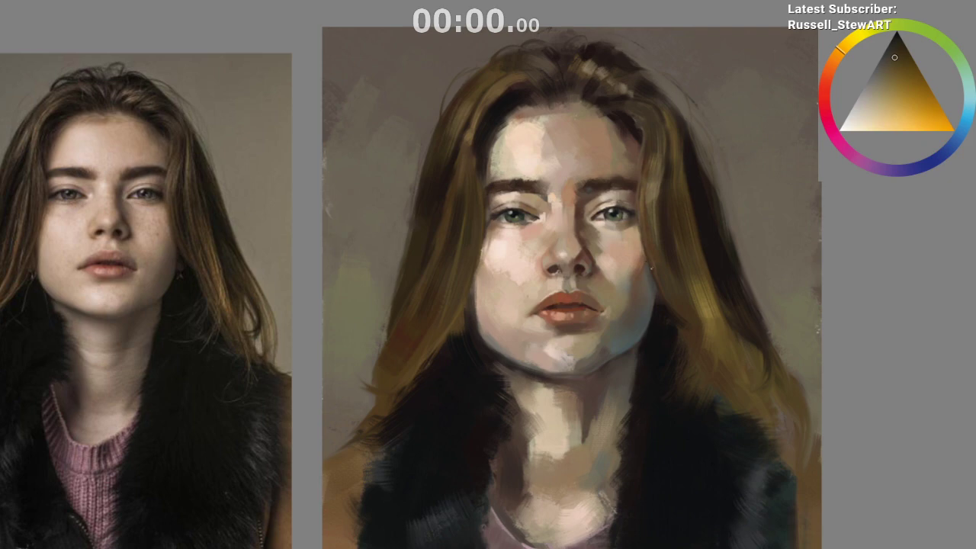
Step: Mirror the canvas and sample dark reddish-brown and dark brown tones to refine the shadow-side hair framing the face
key(m)
scroll(523, 257, up, 3)
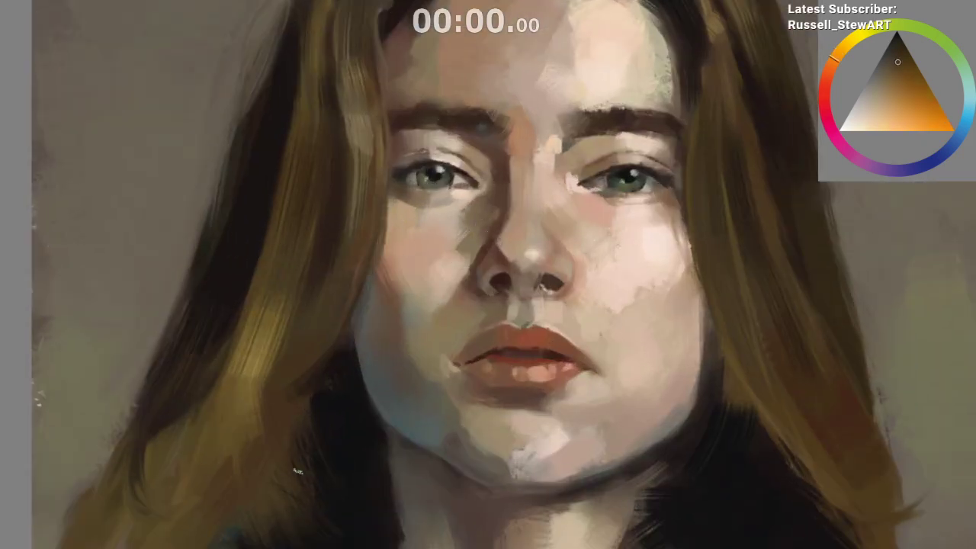
scroll(343, 538, down, 3)
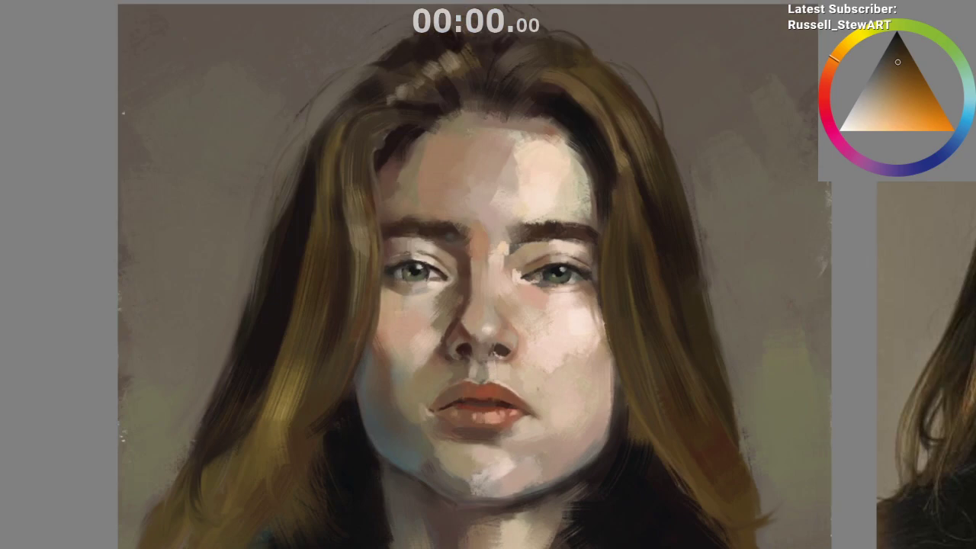
drag(488, 305, 510, 240)
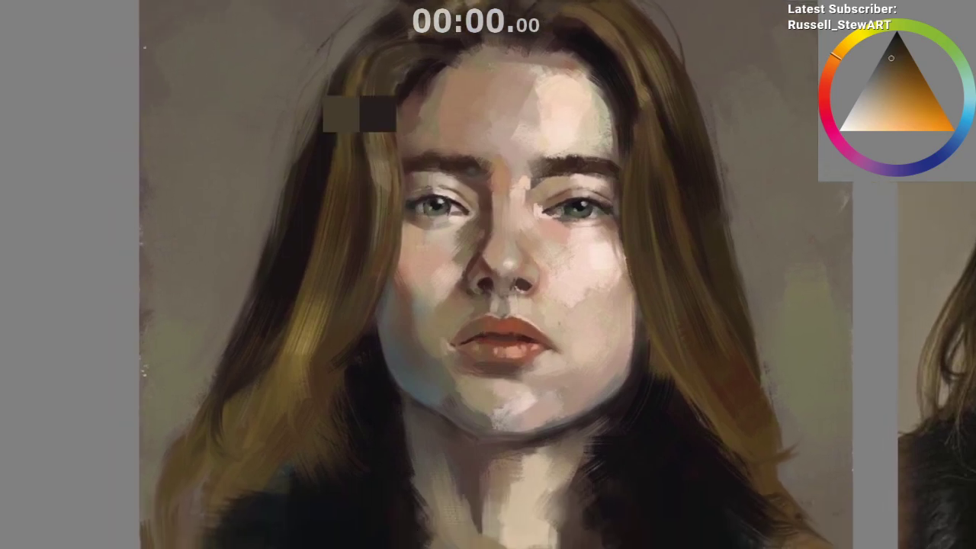
ctrl+click(421, 71)
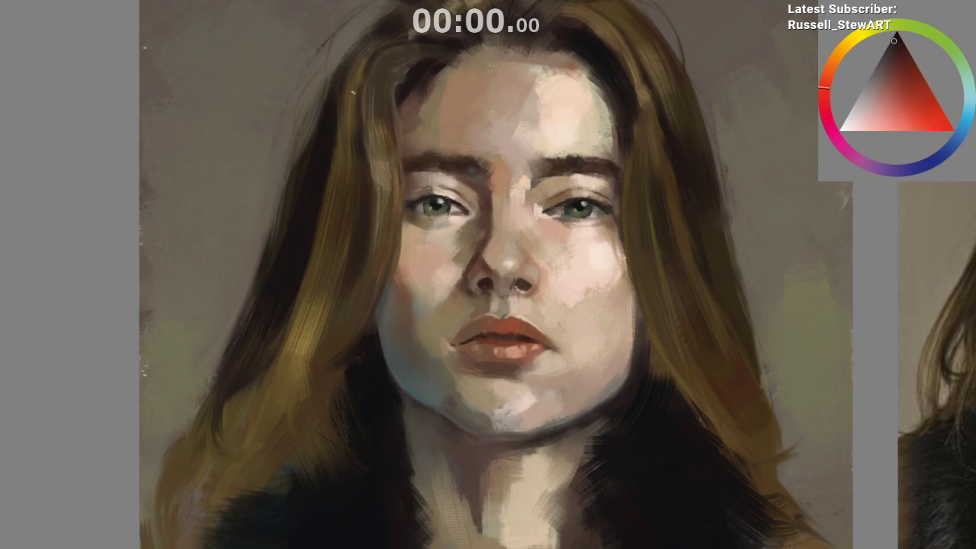
drag(397, 259, 424, 213)
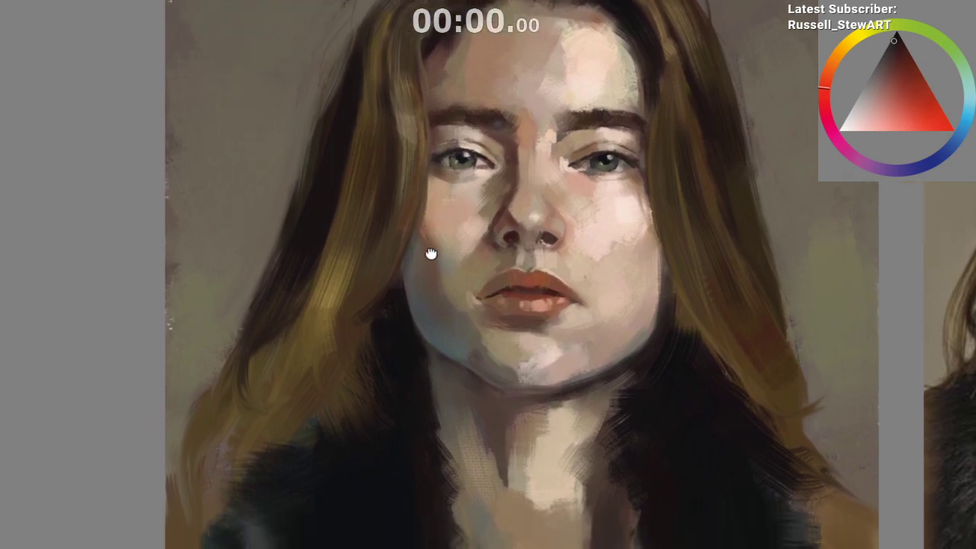
drag(430, 320, 430, 358)
drag(432, 296, 478, 254)
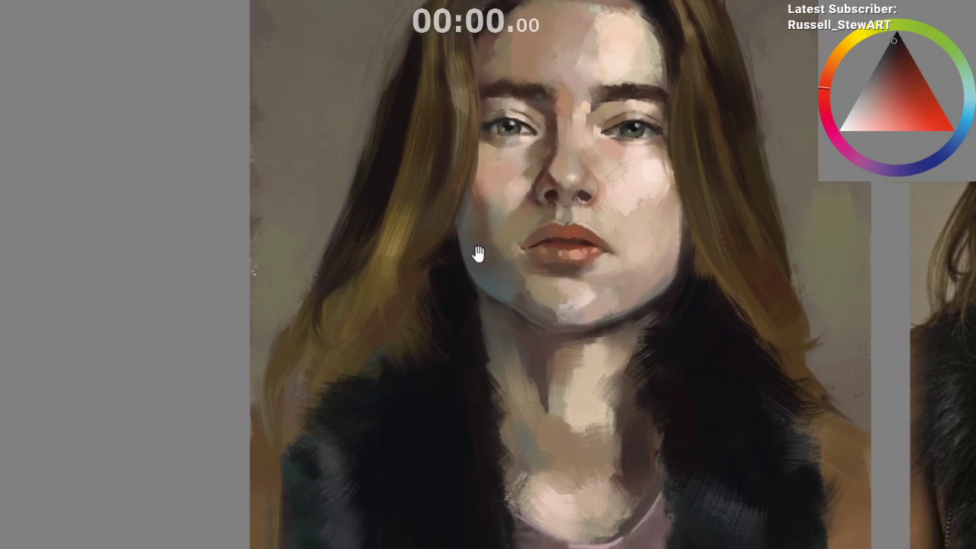
ctrl+click(407, 200)
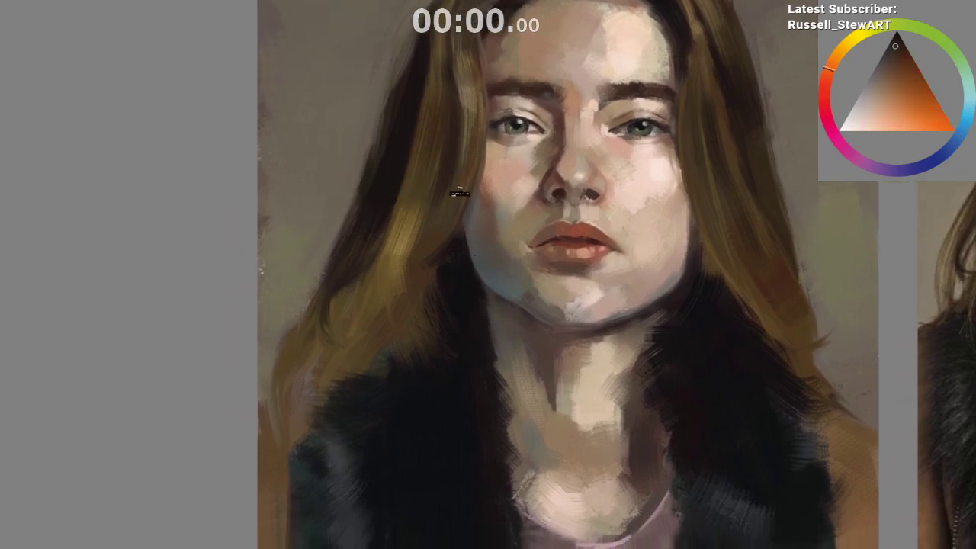
Step: Flip the canvas back and refine the dark outer hair mass on the shadow side with sampled near-black red-brown tones
key(m)
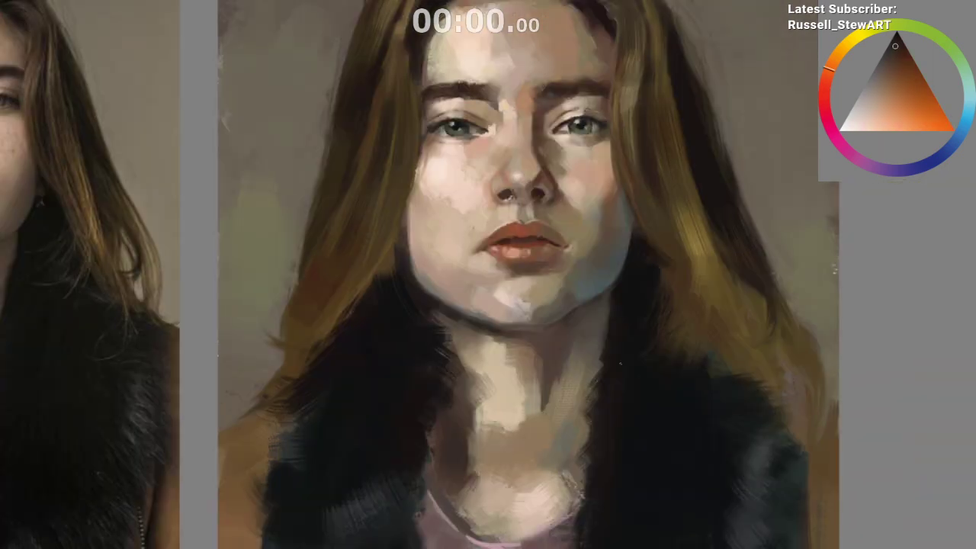
drag(658, 303, 645, 337)
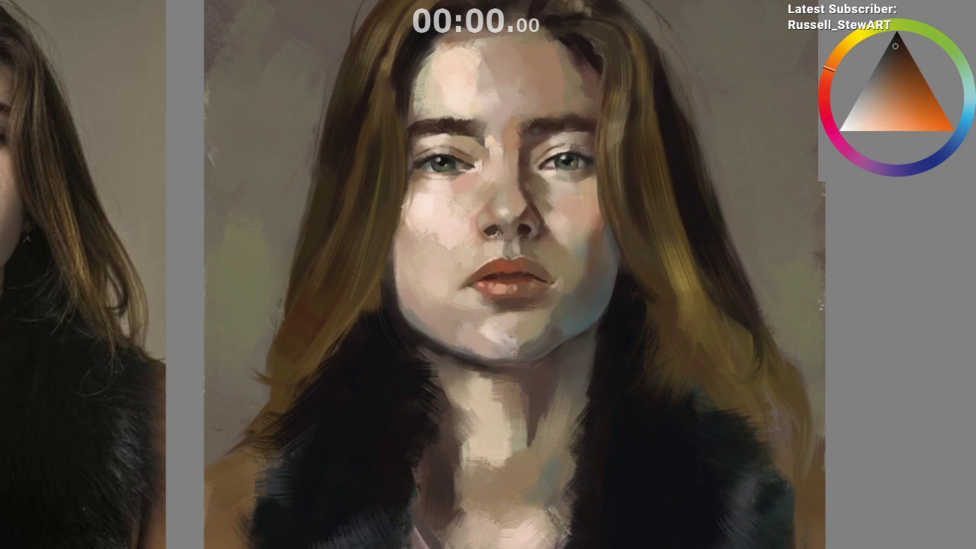
ctrl+click(681, 189)
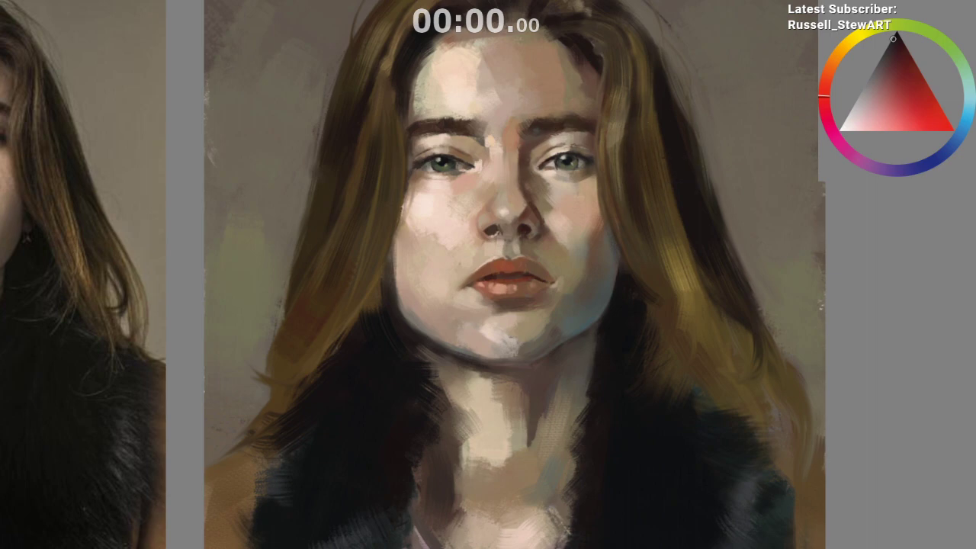
ctrl+click(678, 136)
drag(661, 331, 681, 392)
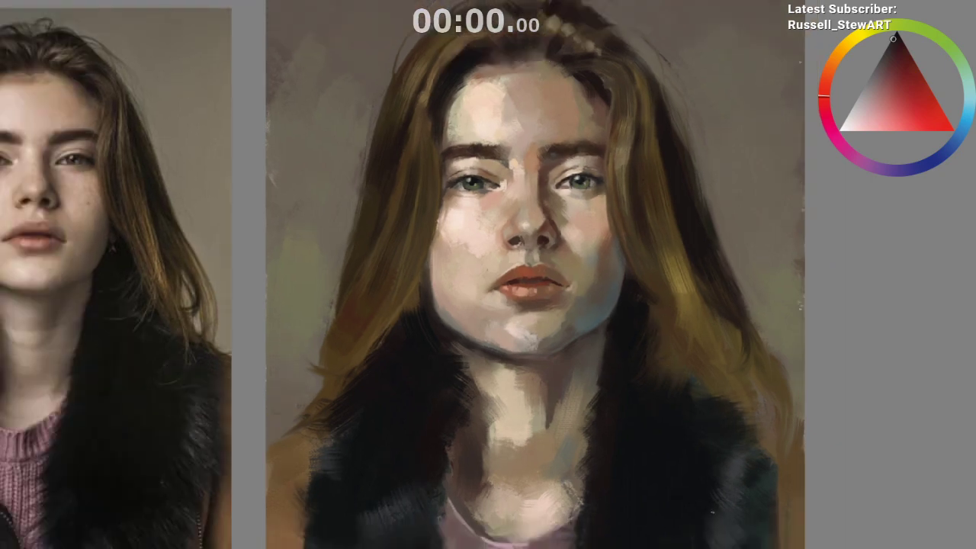
ctrl+click(671, 158)
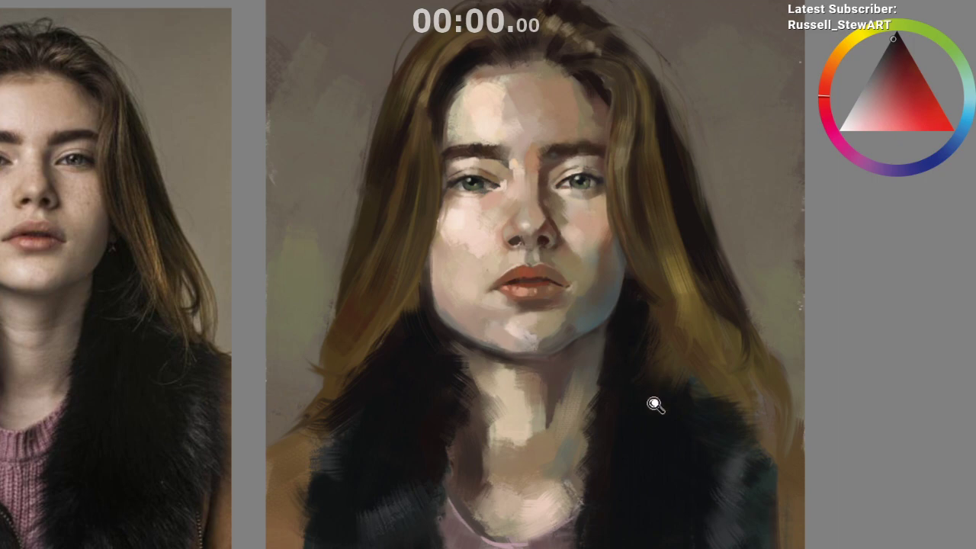
drag(656, 404, 672, 376)
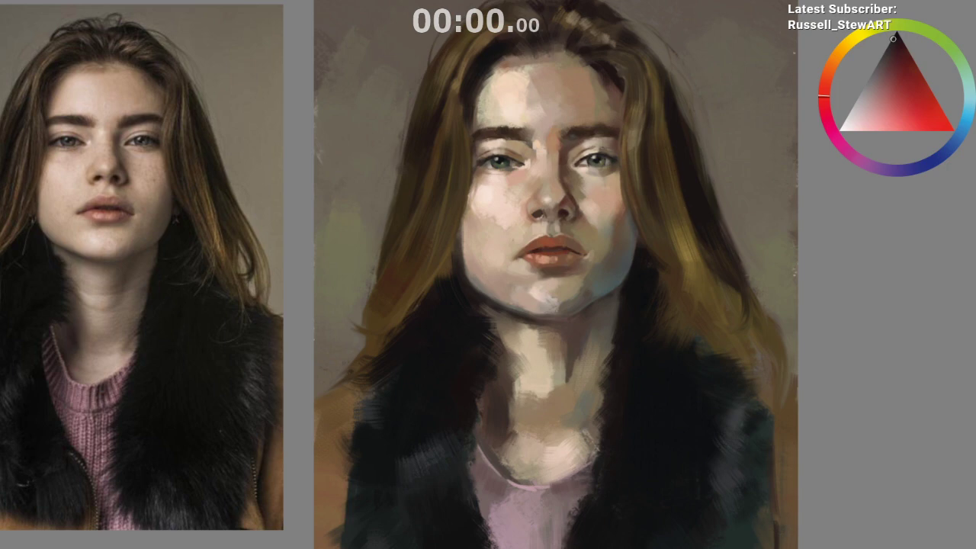
Step: Sample golden-olive tones from the shadow-side hair highlight and rework the bright strands beside the jaw
ctrl+click(720, 288)
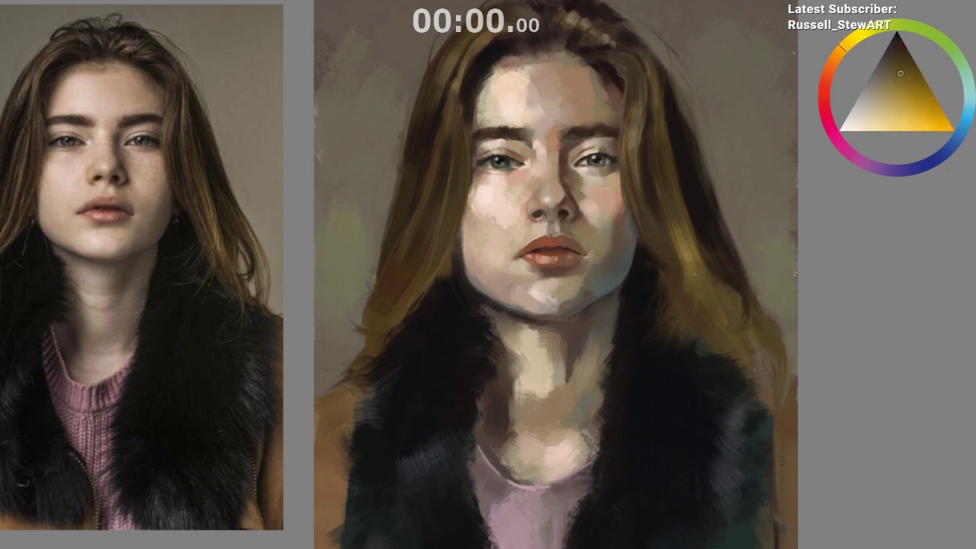
ctrl+click(694, 255)
mouse_move(694, 261)
mouse_down()
mouse_move(688, 277)
mouse_move(699, 280)
mouse_up()
ctrl+click(689, 266)
ctrl+click(698, 303)
ctrl+click(697, 295)
Step: Check the portrait mirrored and blend the shadow-side hair into the fur collar with sampled near-black and brown tones
ctrl+click(657, 514)
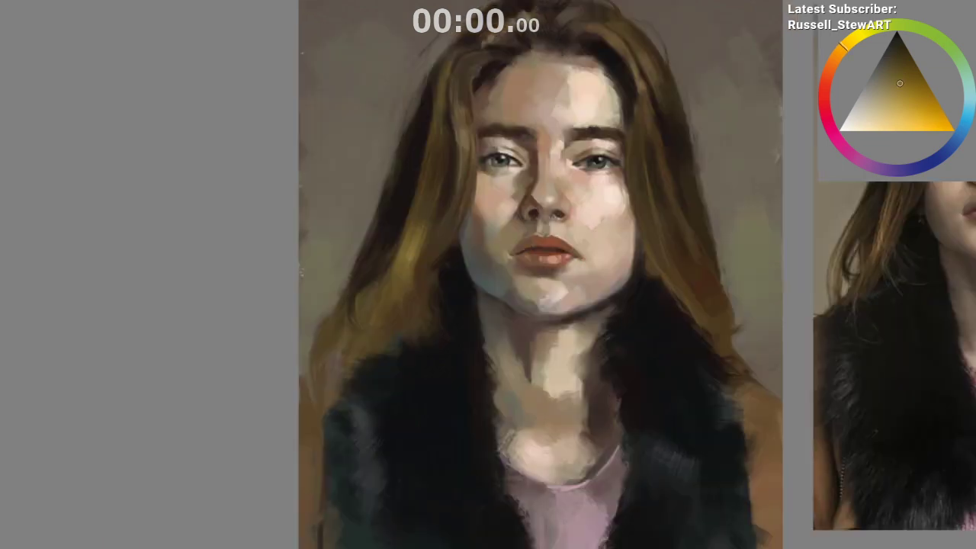
drag(572, 530, 370, 428)
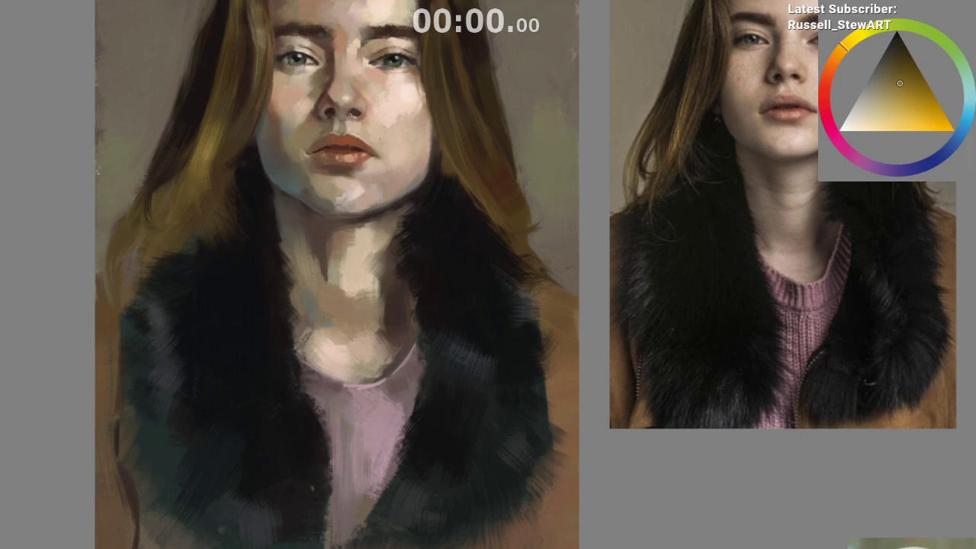
ctrl+click(246, 163)
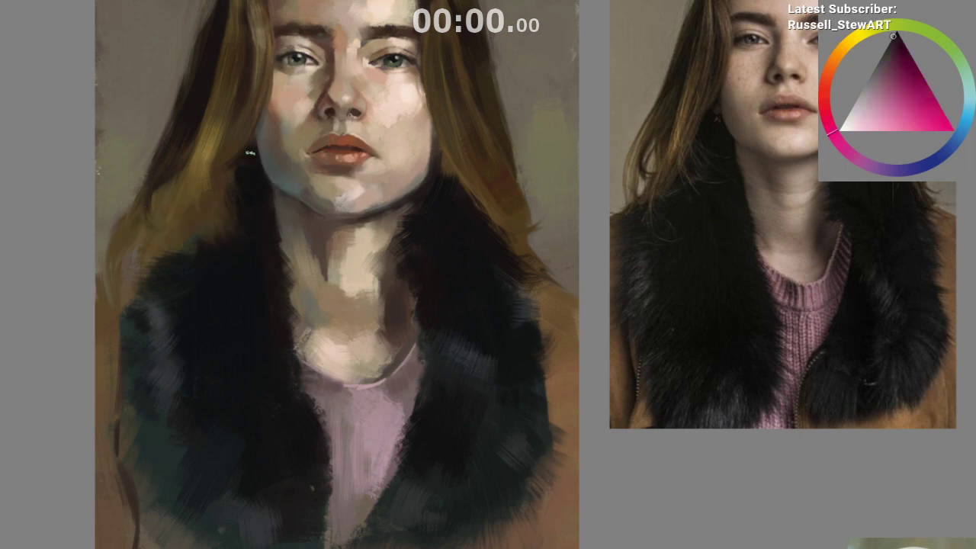
ctrl+click(231, 163)
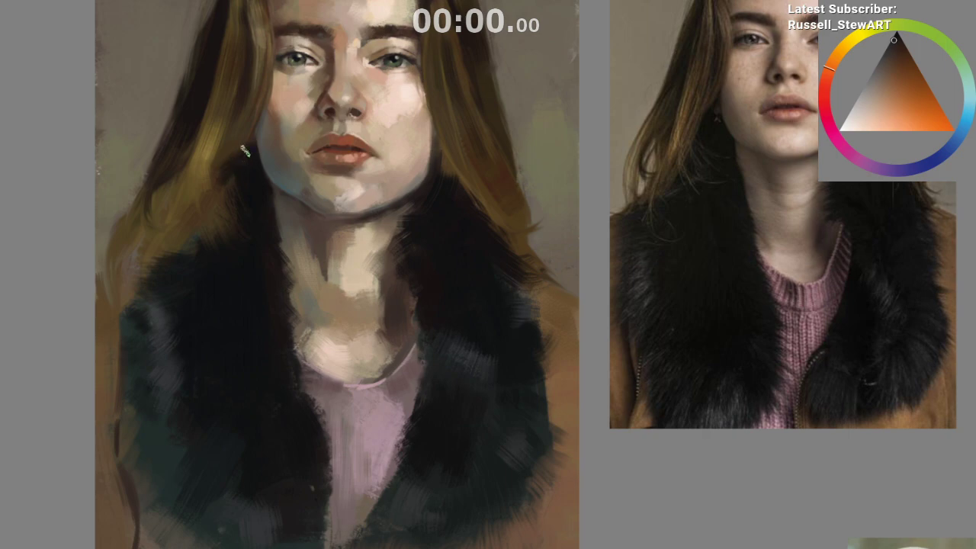
drag(374, 485, 351, 522)
ctrl+click(207, 186)
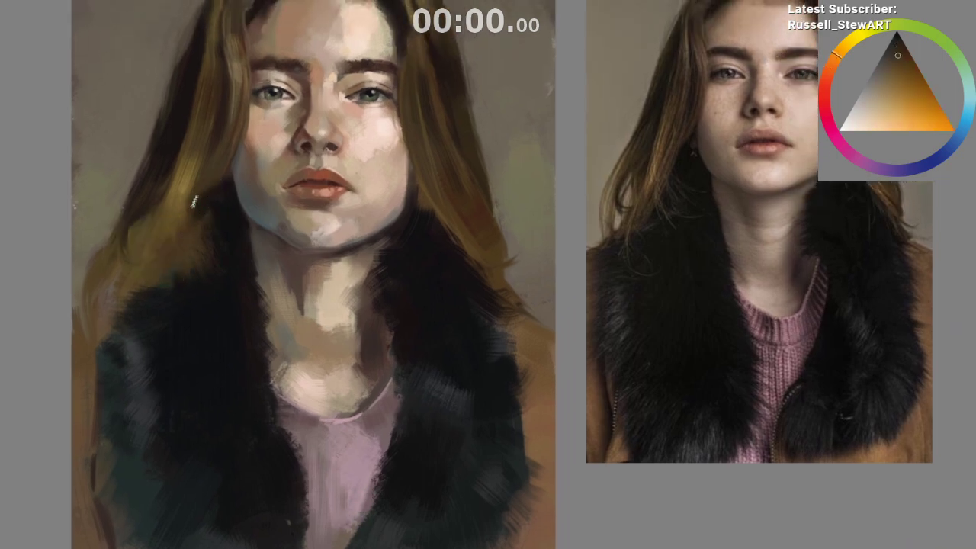
ctrl+click(200, 222)
Step: Restore the canvas orientation and soften the hair-to-collar transition beneath the shadow-side jaw with sampled dark and warm brown tones
key(m)
drag(512, 525, 333, 490)
ctrl+click(689, 180)
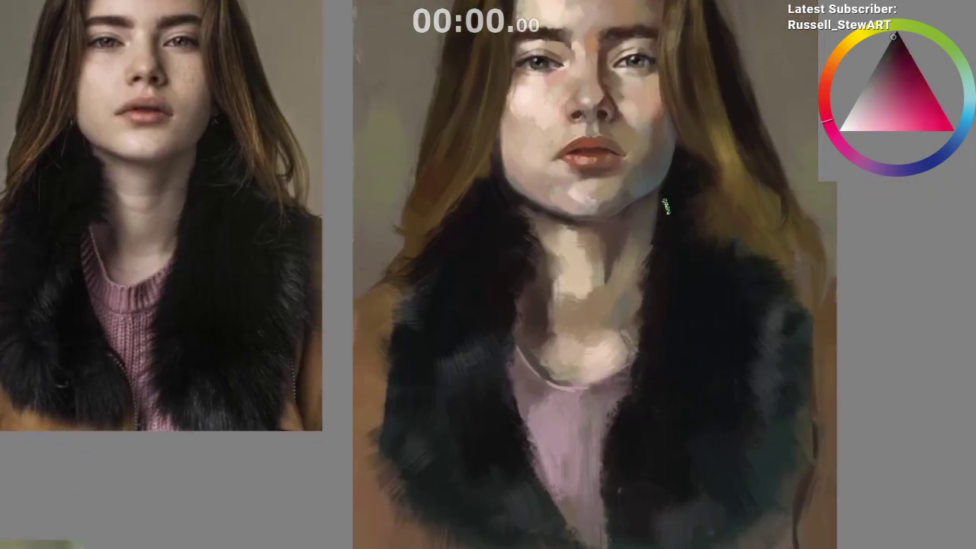
ctrl+click(705, 191)
mouse_move(706, 190)
mouse_down()
mouse_move(685, 226)
mouse_move(670, 224)
mouse_up()
ctrl+click(689, 224)
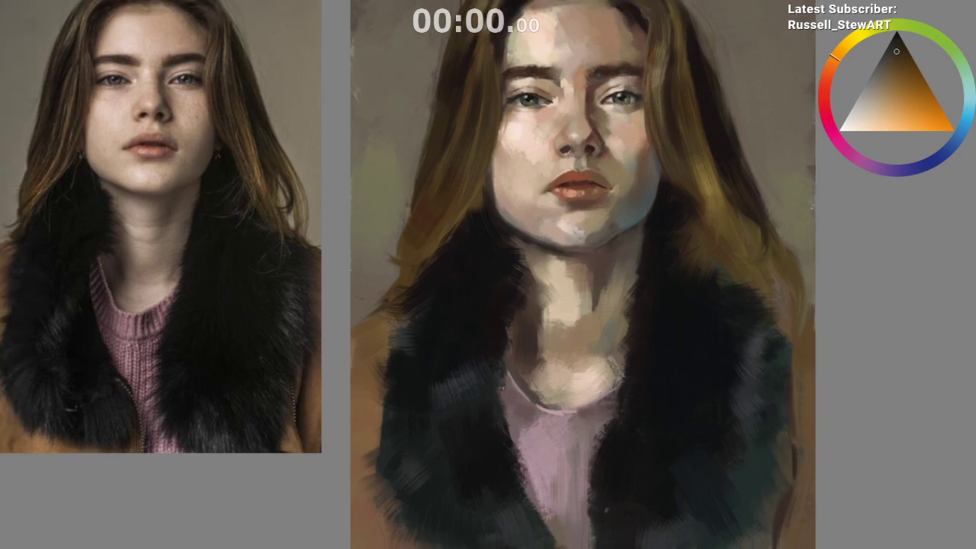
Step: Sample dark brown and muted skin tones and refine the hair and collar edge beside the light-side jaw
alt+click(444, 236)
ctrl+click(457, 230)
ctrl+click(464, 222)
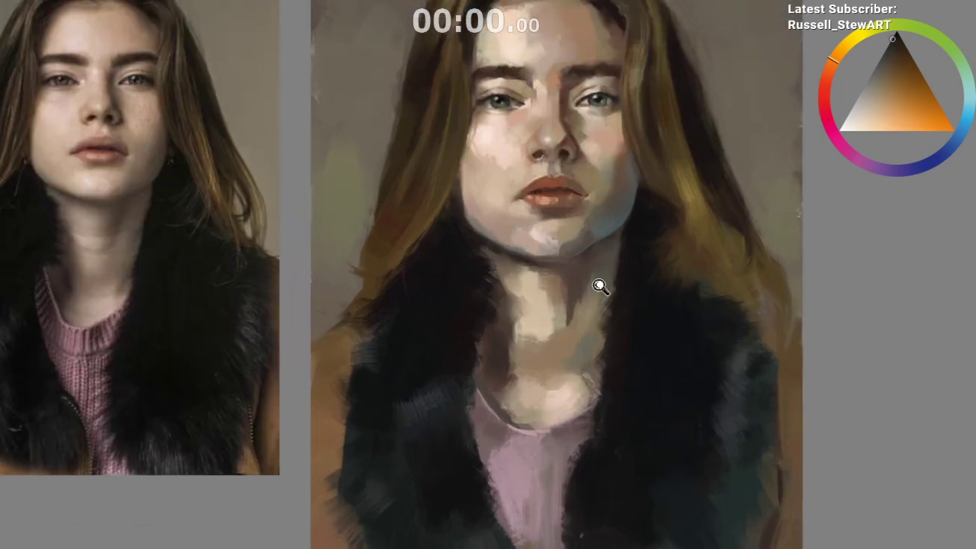
ctrl+click(471, 199)
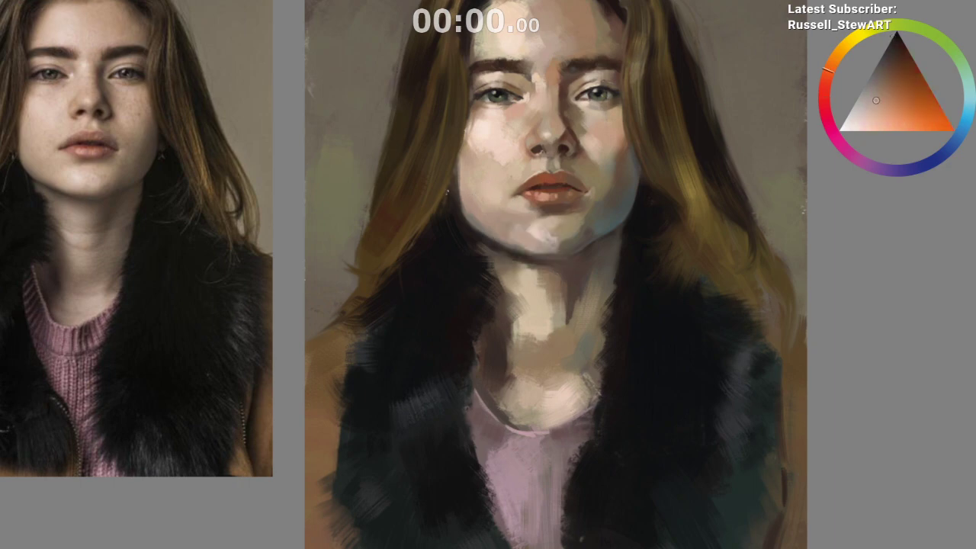
ctrl+click(447, 190)
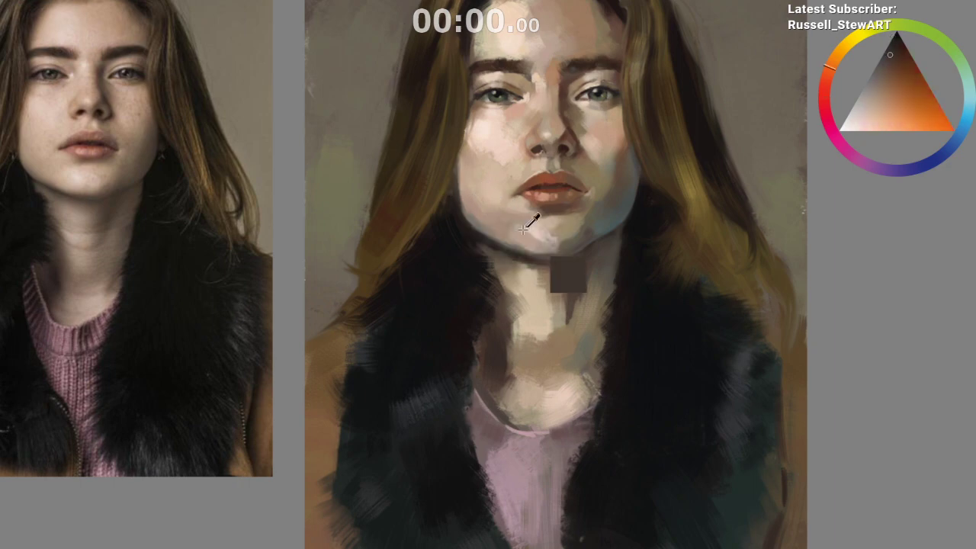
click(479, 201)
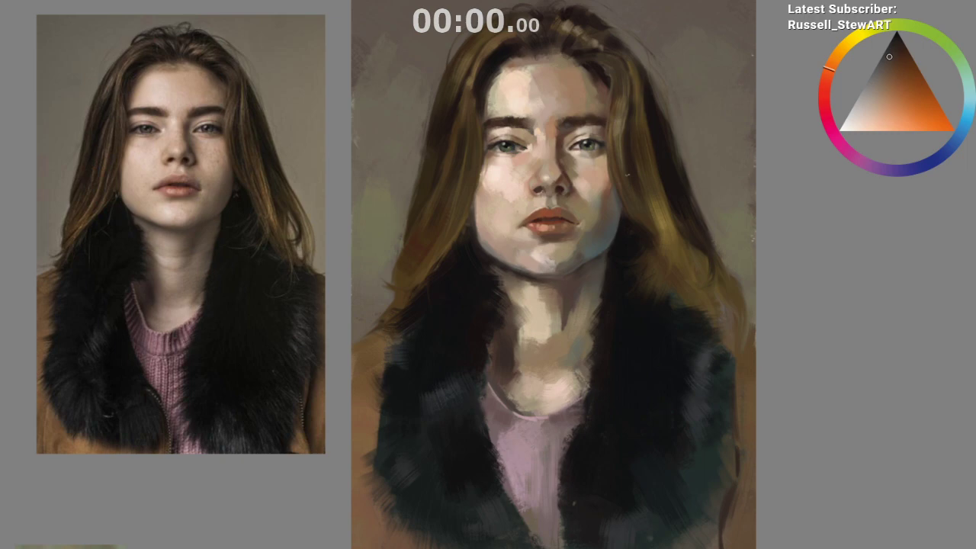
Step: Sample light and muted skin tones above and below the shadow-side eye and touch up the skin around it
drag(589, 160, 630, 177)
drag(597, 172, 613, 166)
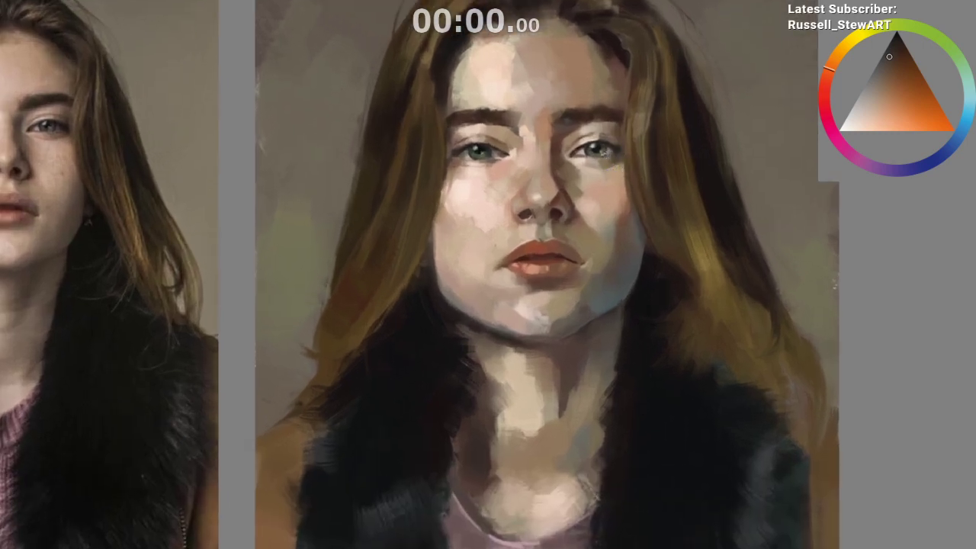
ctrl+click(592, 131)
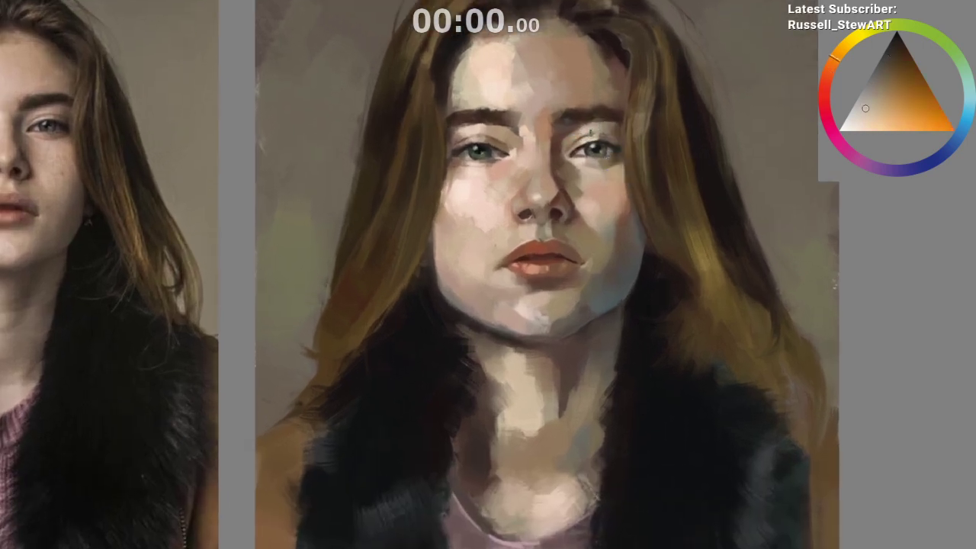
ctrl+click(595, 177)
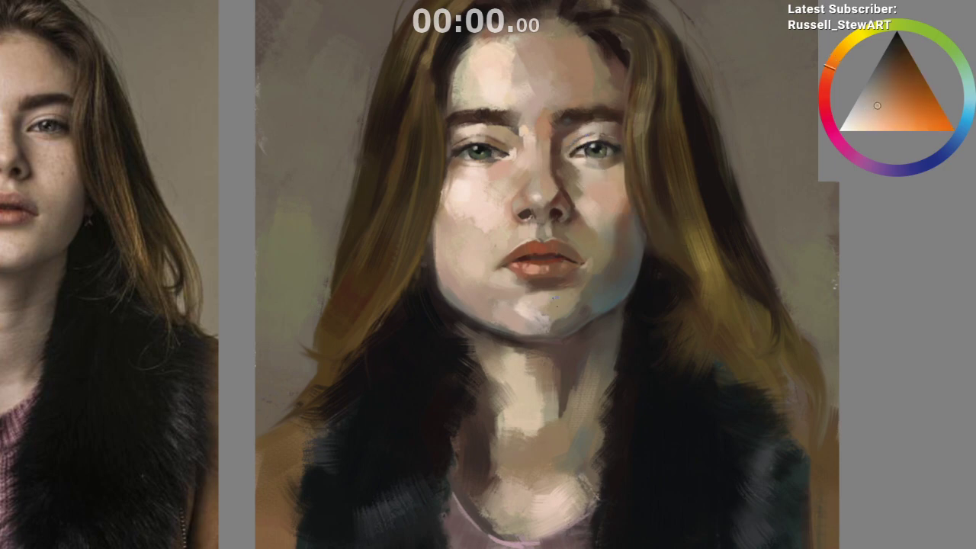
scroll(562, 362, down, 2)
scroll(553, 329, up, 2)
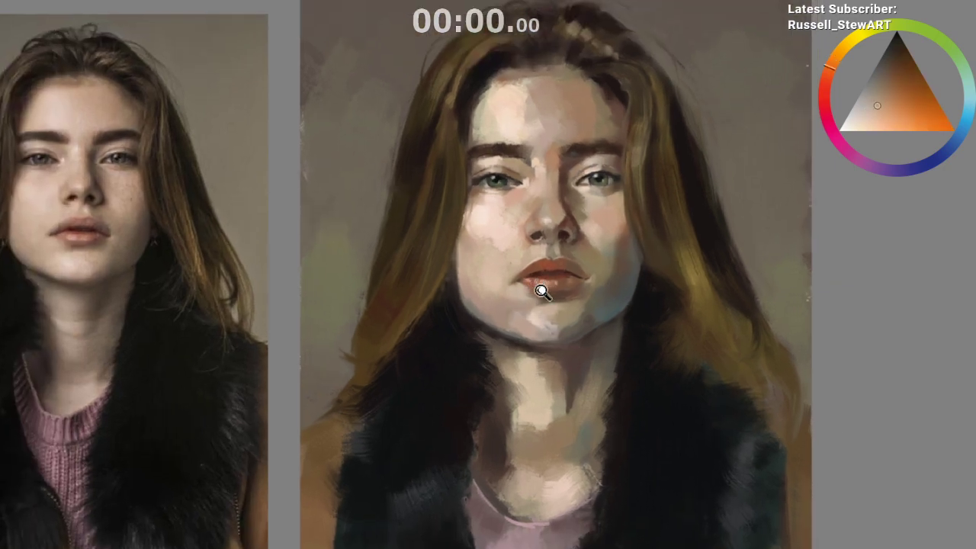
scroll(486, 201, up, 1)
drag(559, 207, 661, 213)
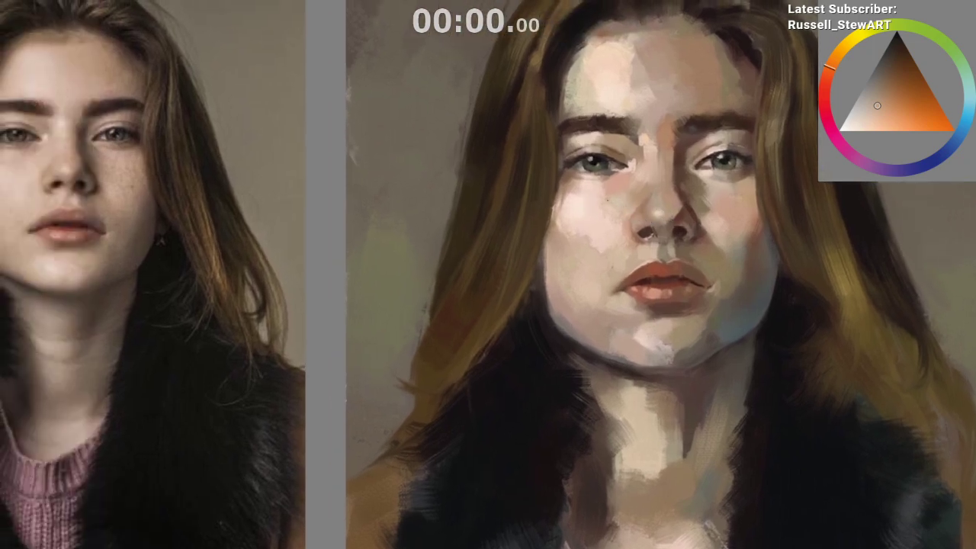
Step: Sample a near-black tone from the light-side eye and refine its dark details
ctrl+click(590, 162)
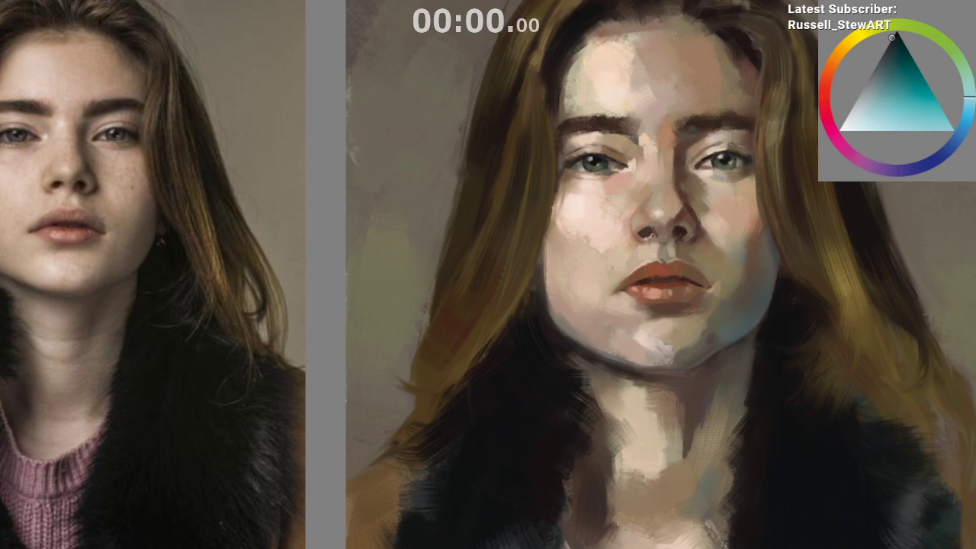
scroll(690, 315, down, 2)
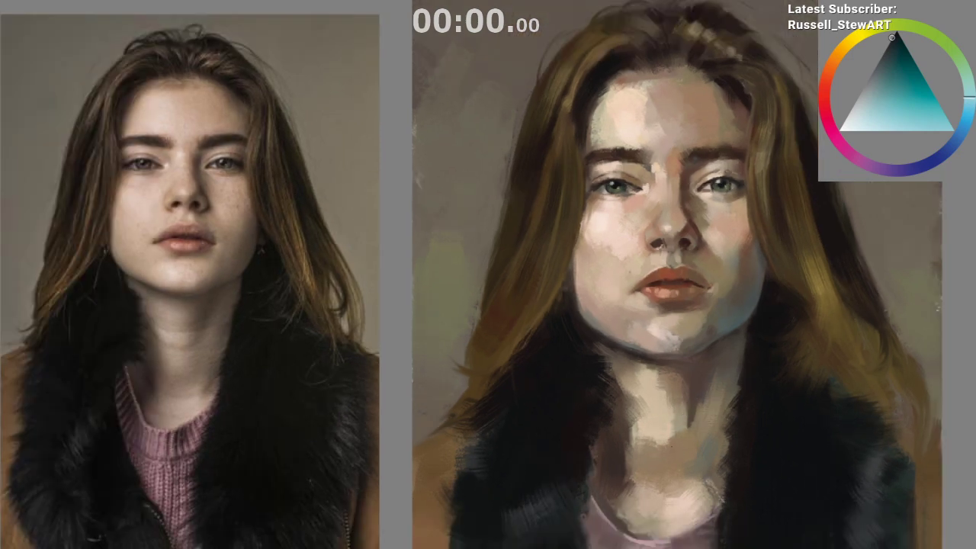
drag(691, 425, 507, 462)
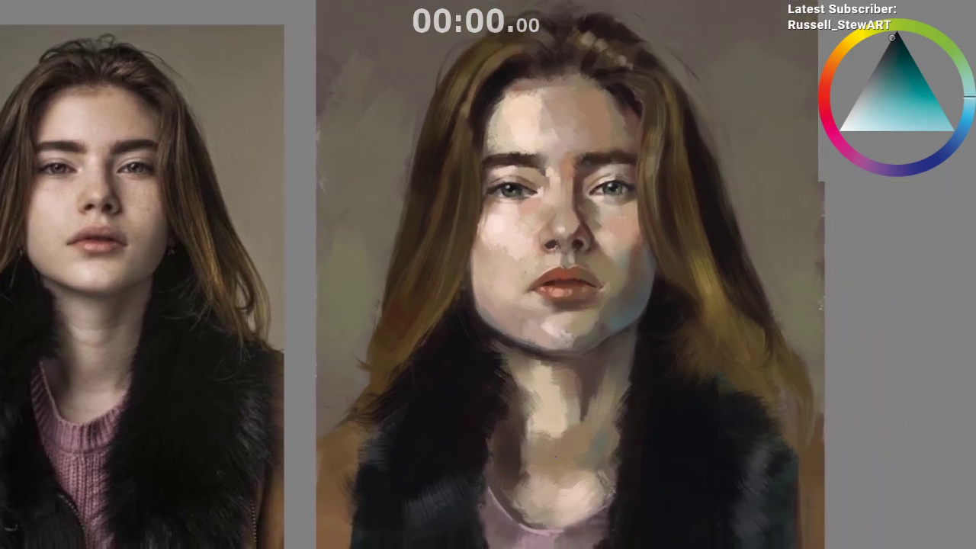
scroll(606, 232, up, 2)
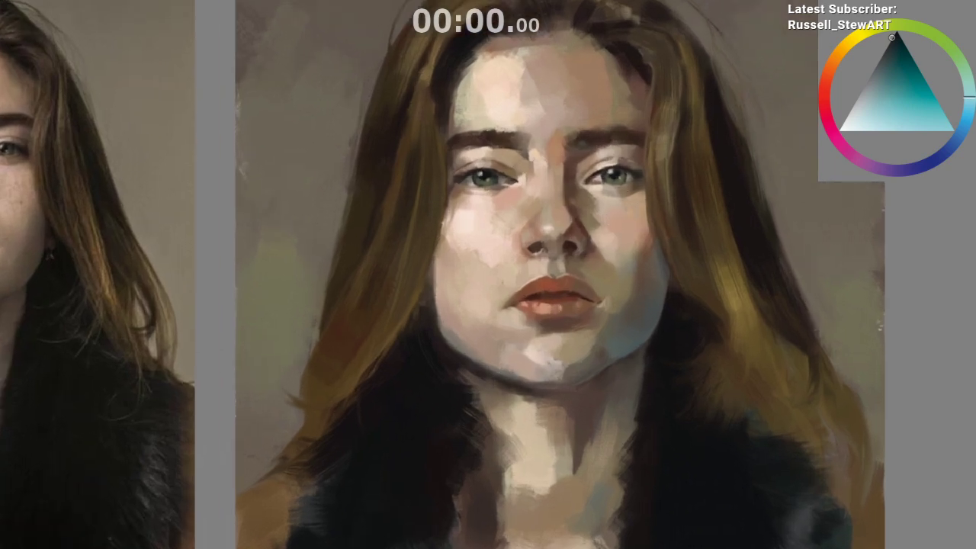
scroll(617, 176, up, 1)
Step: Refine the skin under the shadow-side eye and along its upper lid with sampled pale and muted beige tones
ctrl+click(623, 201)
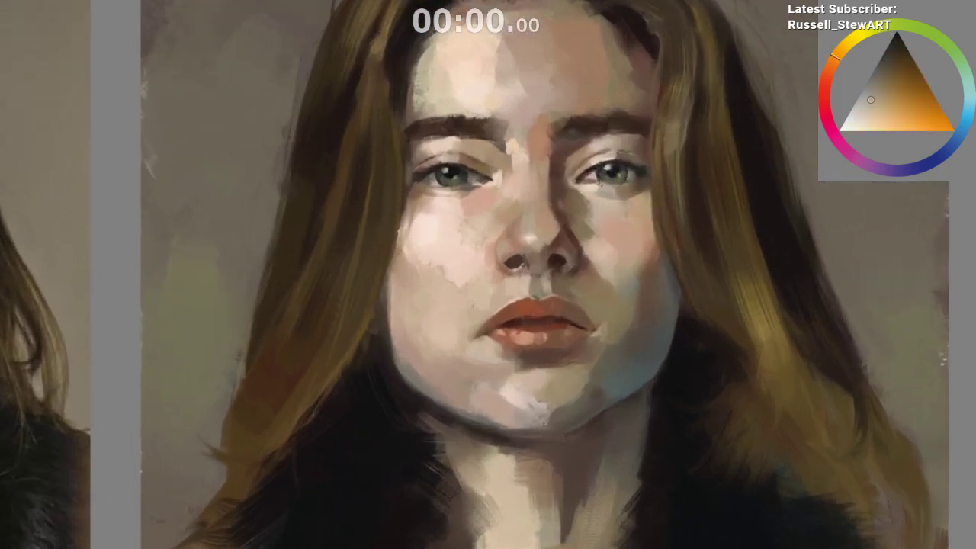
scroll(599, 266, down, 1)
mouse_move(599, 266)
mouse_down()
mouse_move(638, 305)
mouse_move(638, 324)
mouse_up()
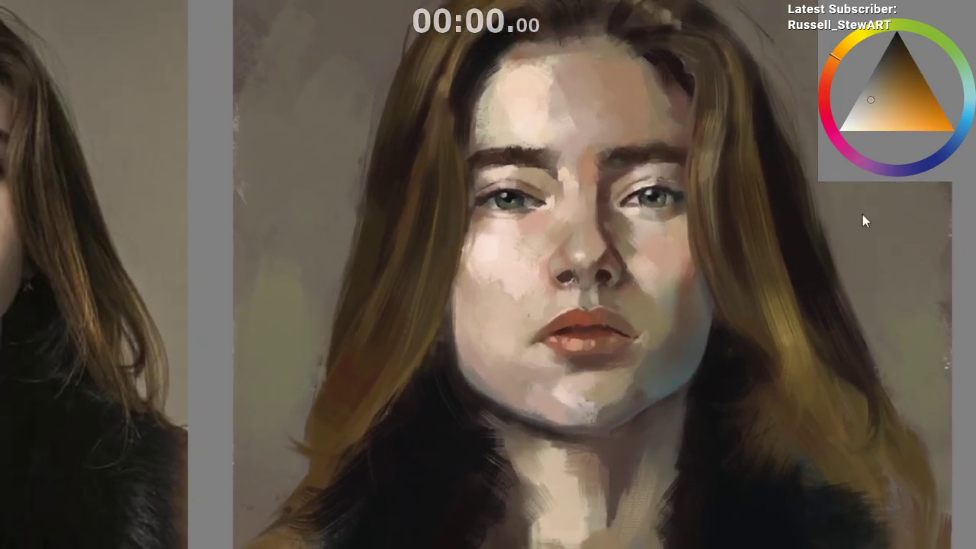
ctrl+click(649, 173)
ctrl+click(653, 172)
mouse_move(665, 225)
mouse_down()
mouse_move(651, 299)
mouse_move(649, 260)
mouse_up()
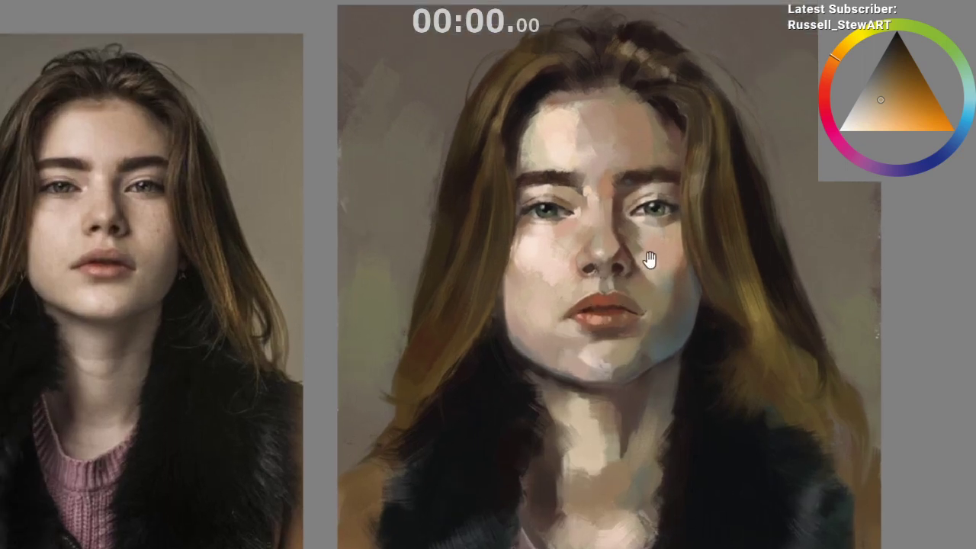
Step: Touch up the light-side eye's lid line with a sampled near-black brown
ctrl+click(581, 265)
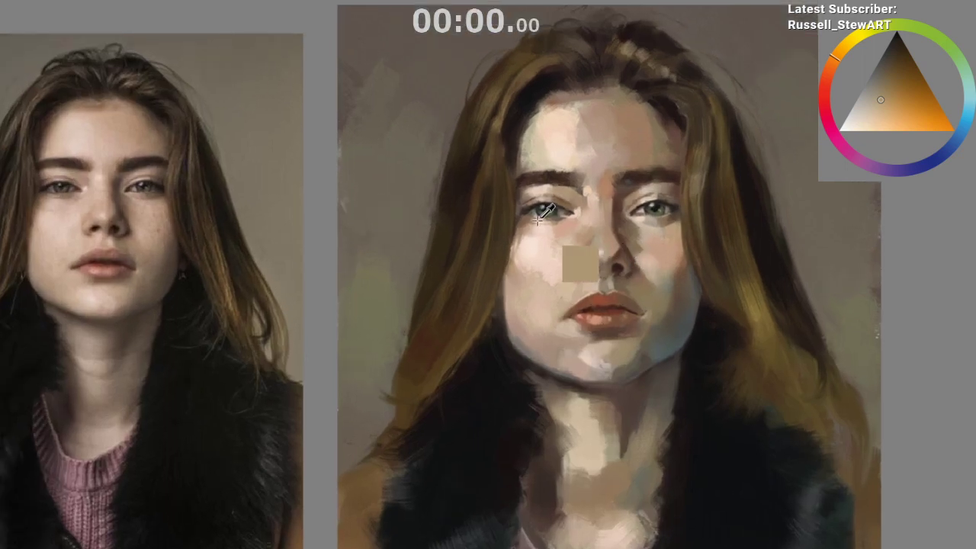
ctrl+click(535, 200)
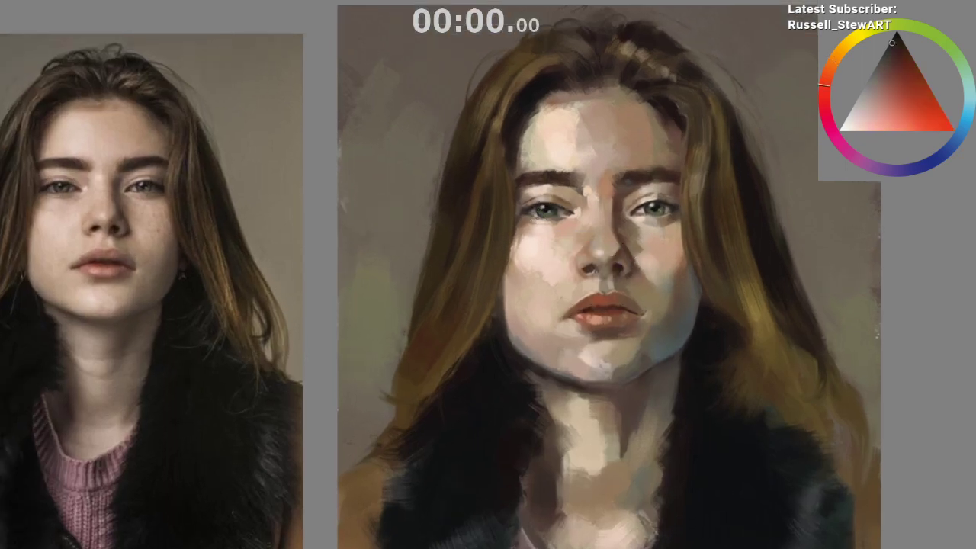
drag(620, 296, 607, 361)
drag(585, 298, 620, 257)
scroll(581, 287, up, 1)
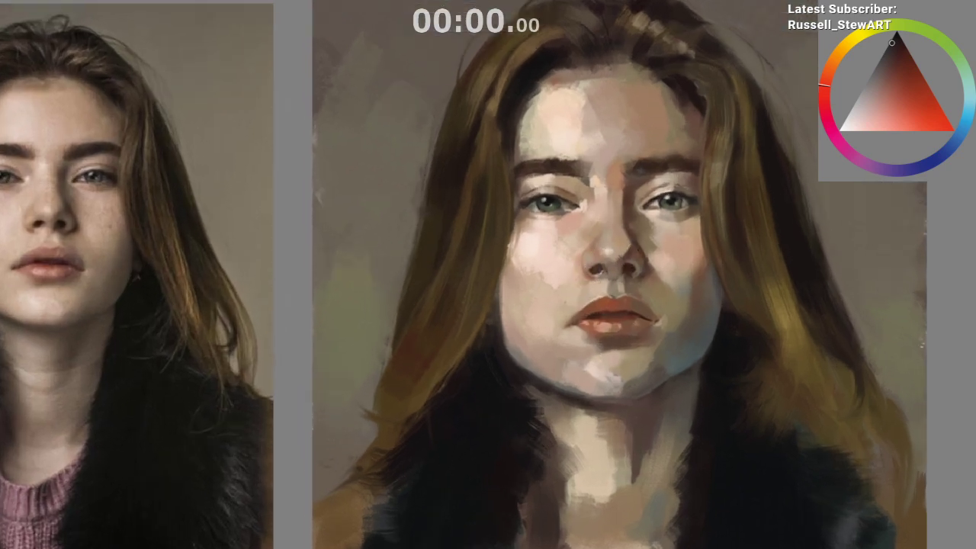
Step: Sample dark maroon at the nostril and pale skin beside the mouth and refine the area beneath the nose
ctrl+click(635, 263)
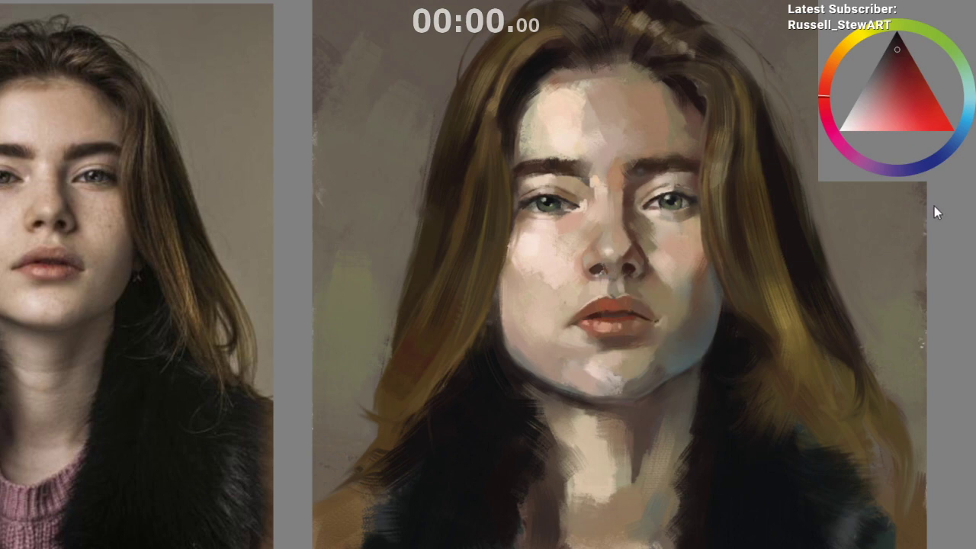
ctrl+click(600, 281)
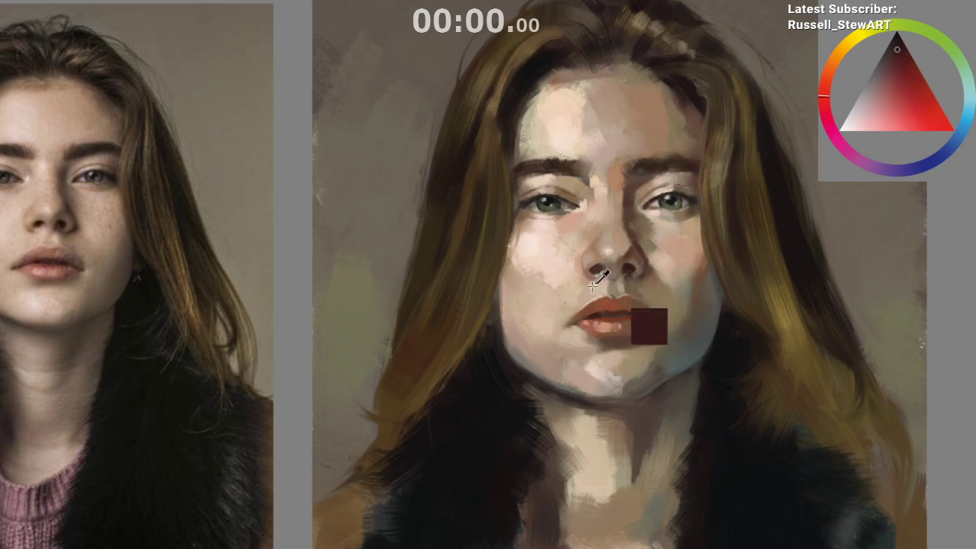
ctrl+click(568, 298)
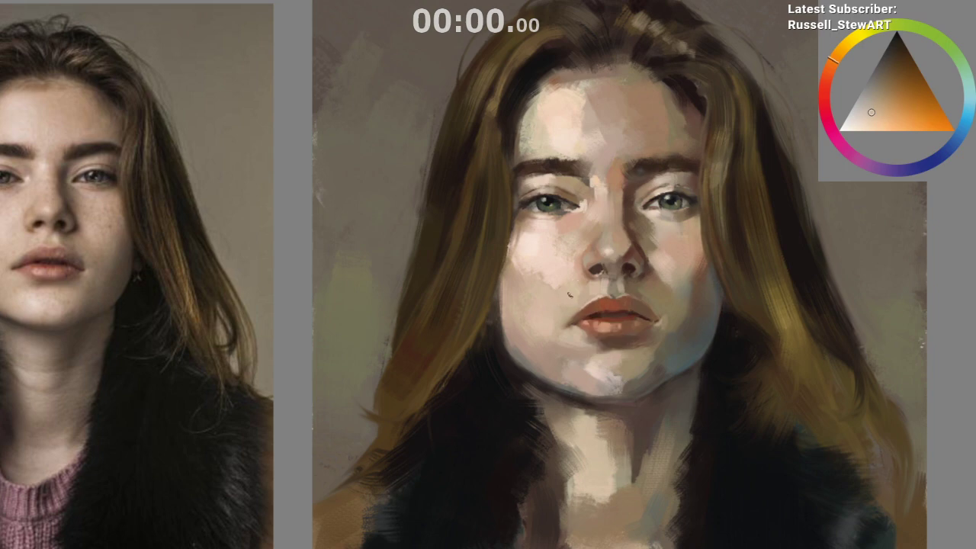
Step: Refine the lip line and the light-side mouth corner with sampled brown and dark reddish-brown tones
ctrl+click(600, 312)
drag(604, 284, 626, 221)
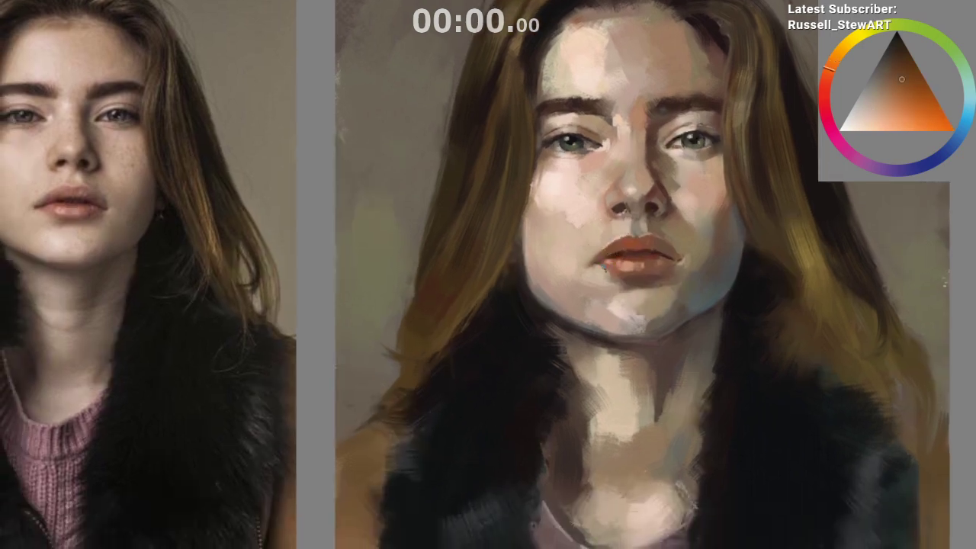
ctrl+click(619, 257)
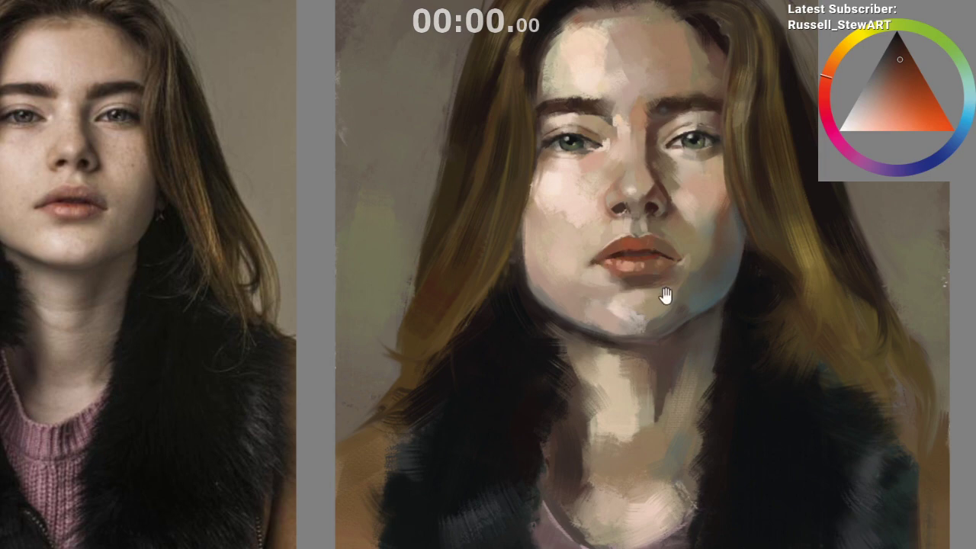
drag(663, 337, 627, 403)
drag(564, 414, 603, 395)
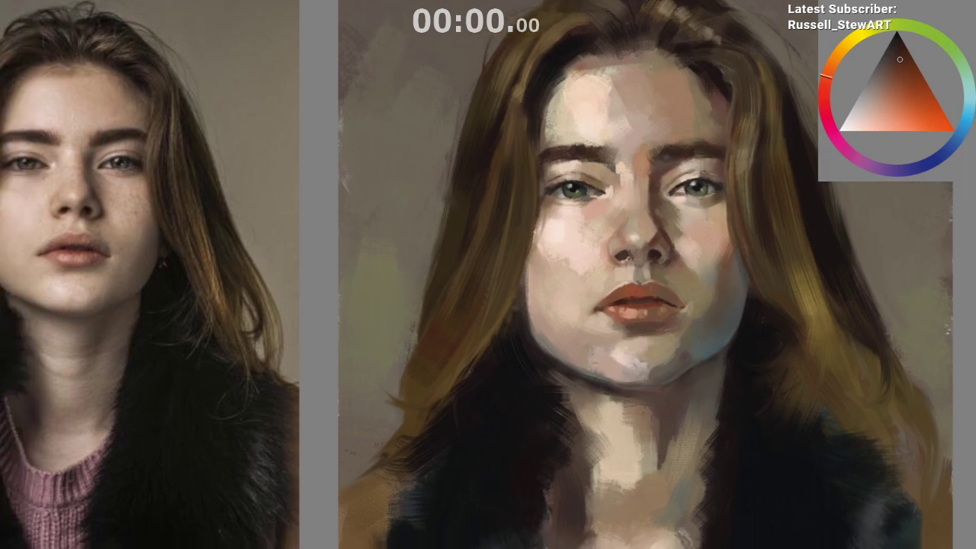
Step: Sample dark brown, muted skin and olive-brown tones and touch up the nose and shadow-side cheek
ctrl+click(602, 242)
drag(654, 390, 575, 453)
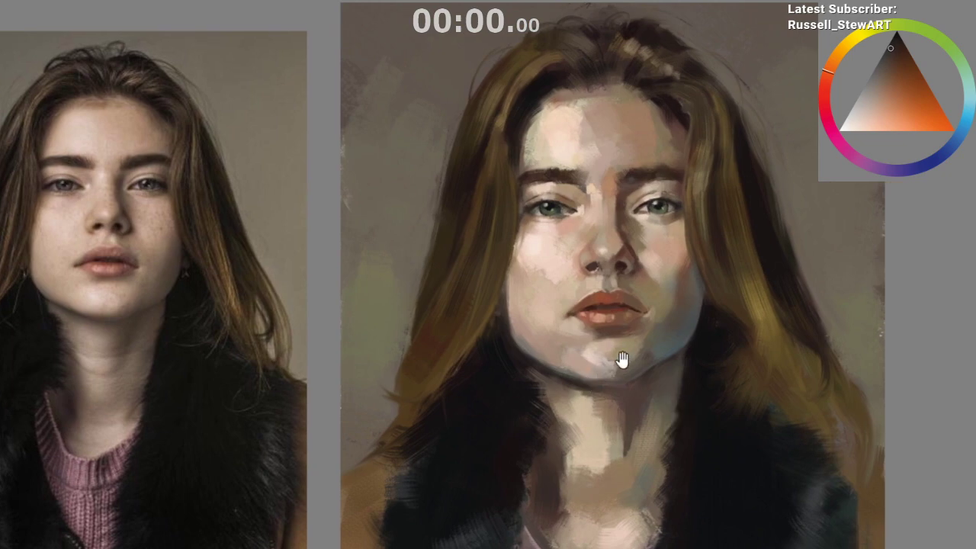
ctrl+click(676, 221)
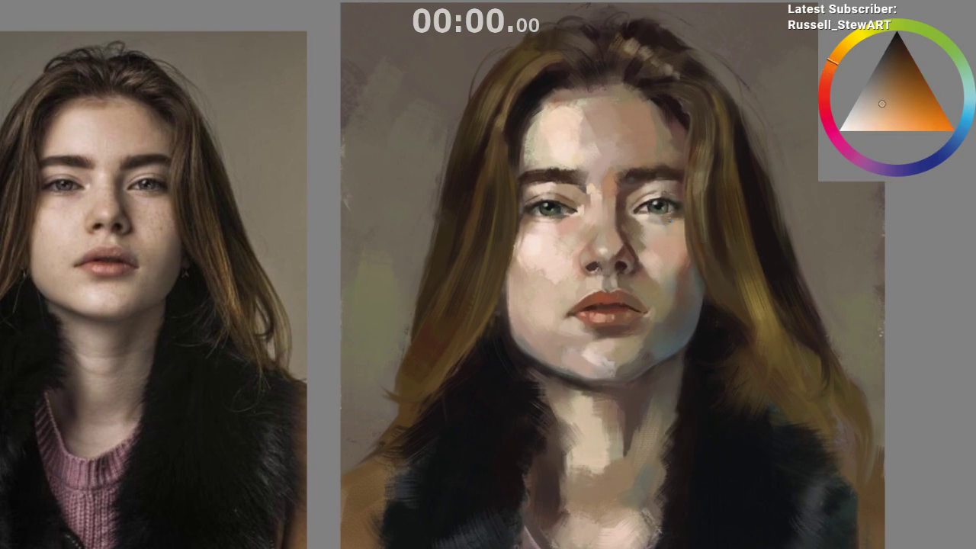
drag(676, 329, 646, 383)
ctrl+click(675, 298)
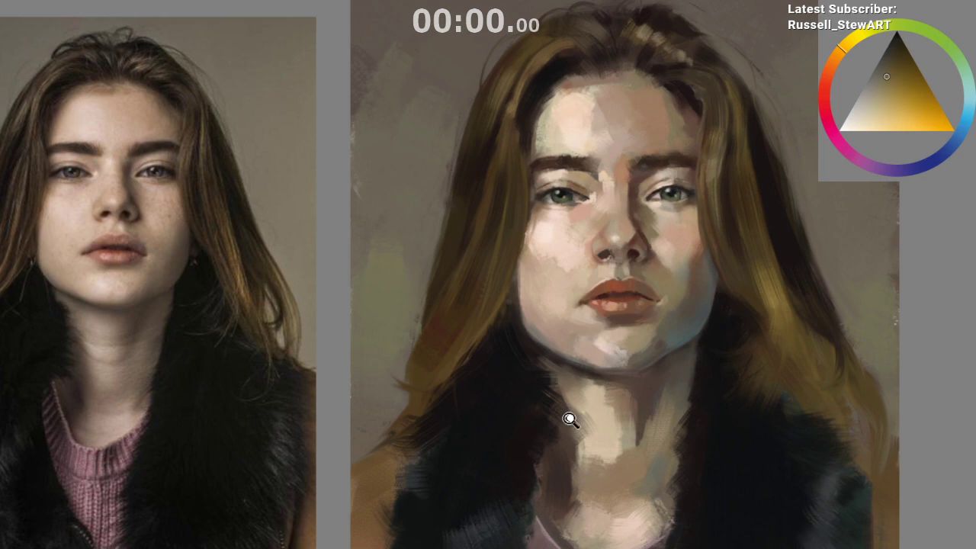
Step: Sample near-black from the lower fur collar and rework the fur beside the sweater on the shadow side
scroll(583, 424, up, 2)
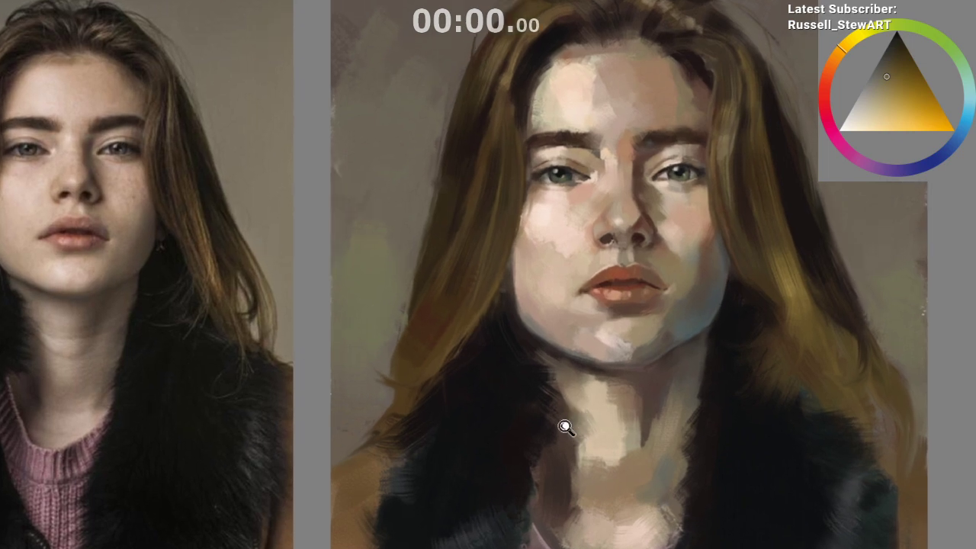
drag(564, 426, 608, 422)
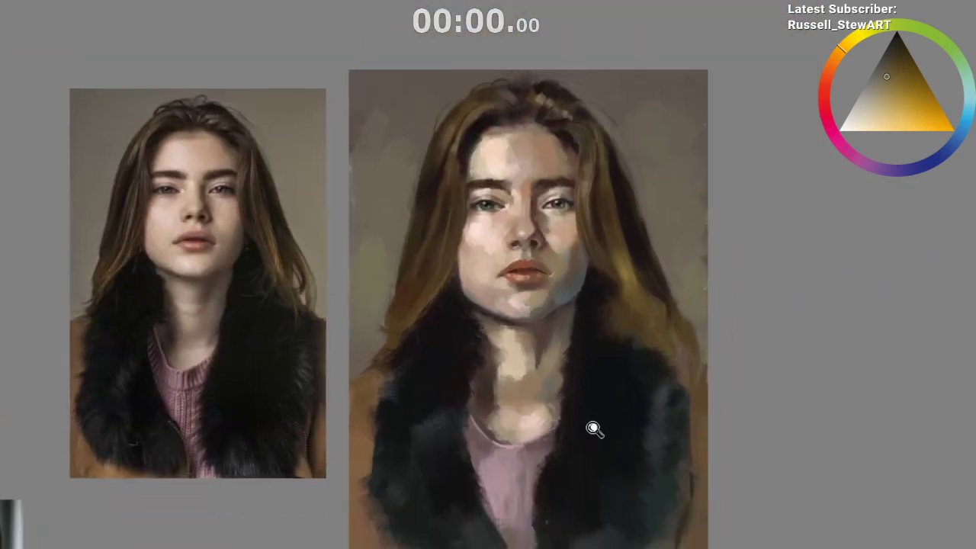
scroll(593, 429, up, 2)
drag(625, 489, 628, 476)
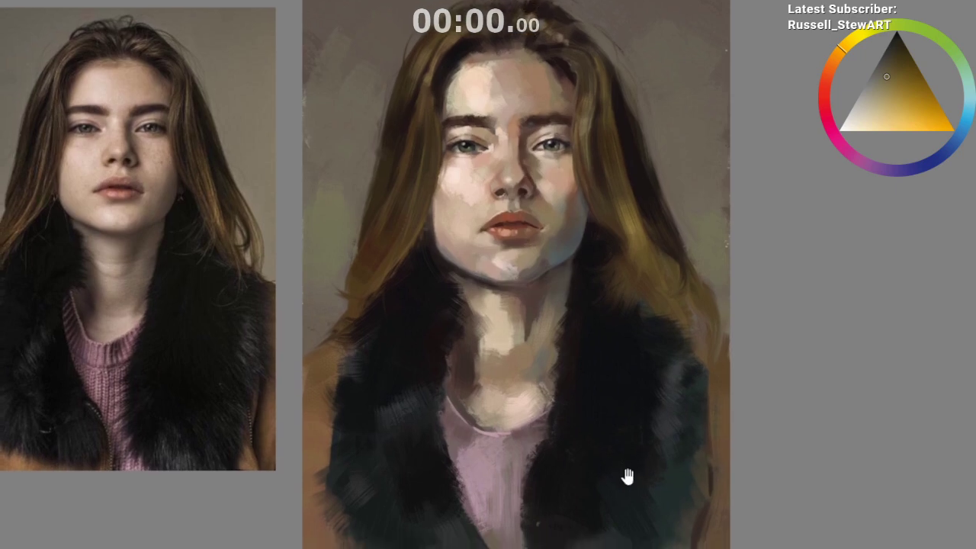
drag(573, 431, 574, 401)
alt+click(602, 509)
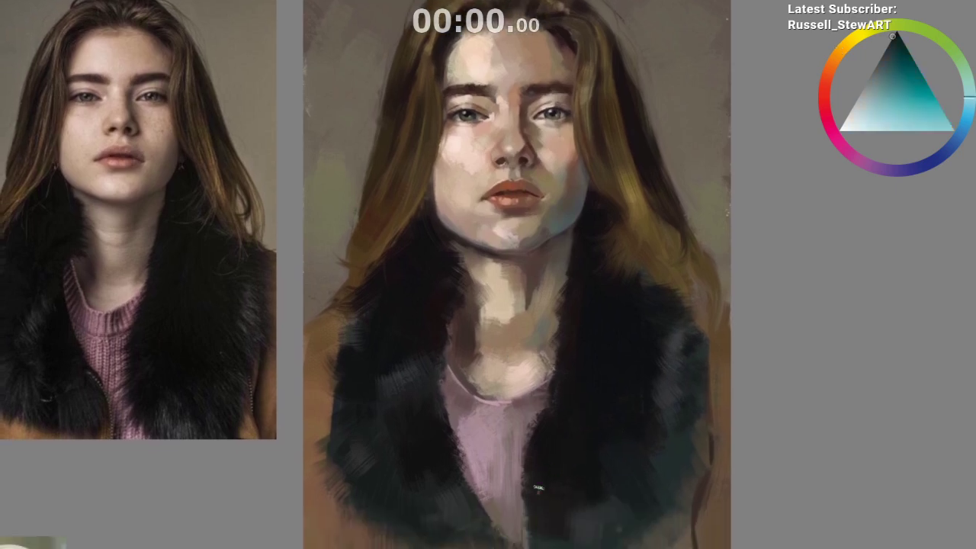
drag(538, 487, 533, 483)
mouse_move(589, 505)
mouse_down()
mouse_move(585, 479)
mouse_move(577, 490)
mouse_up()
Step: Try dark blue fur strokes along the lower part of the shadow-side collar
ctrl+click(585, 500)
drag(559, 526, 560, 532)
key(ctrl+z)
mouse_move(565, 473)
mouse_down()
mouse_move(615, 514)
mouse_move(552, 483)
mouse_up()
key(ctrl+z)
key(ctrl+z)
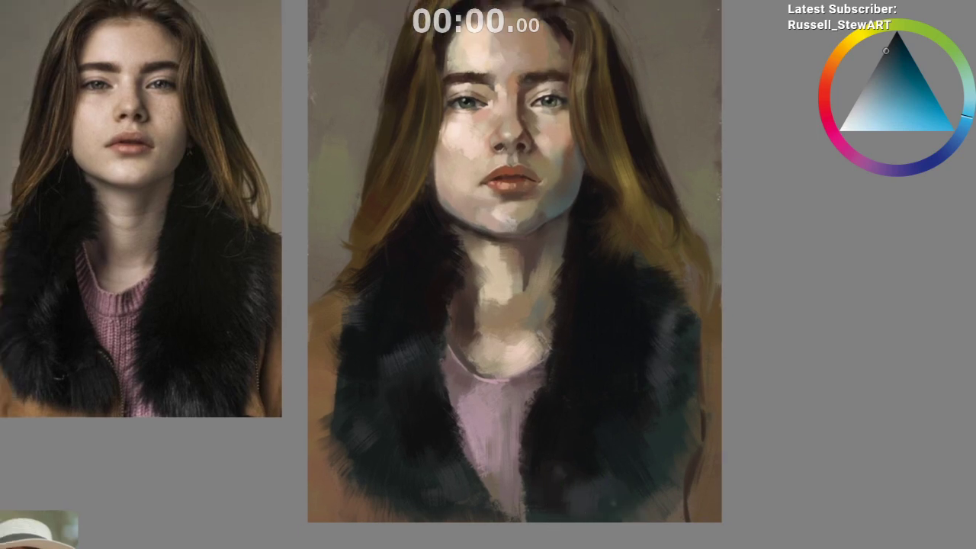
Step: Touch up the shadow-side collar and its edge against the coat with sampled near-black, dark blue and coat-brown tones
ctrl+click(641, 468)
ctrl+click(604, 419)
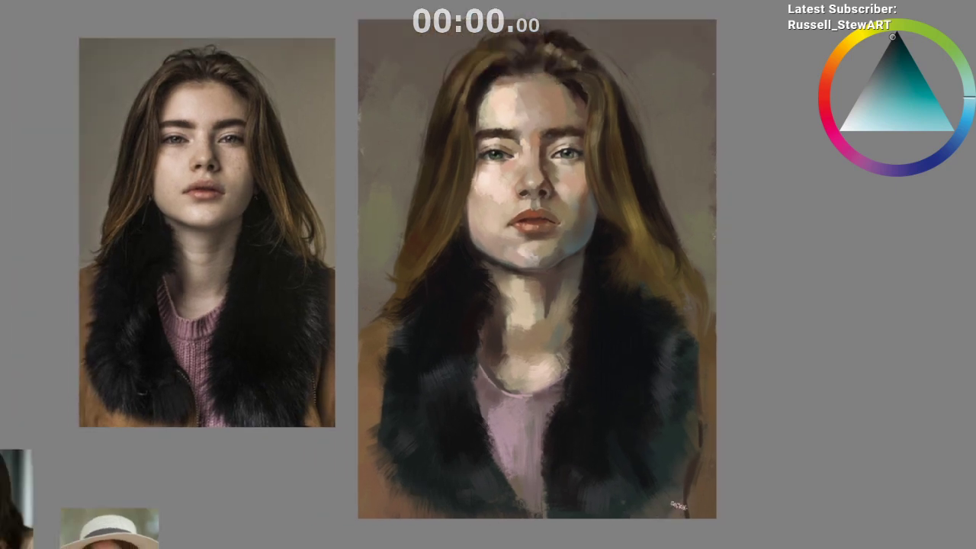
ctrl+click(673, 342)
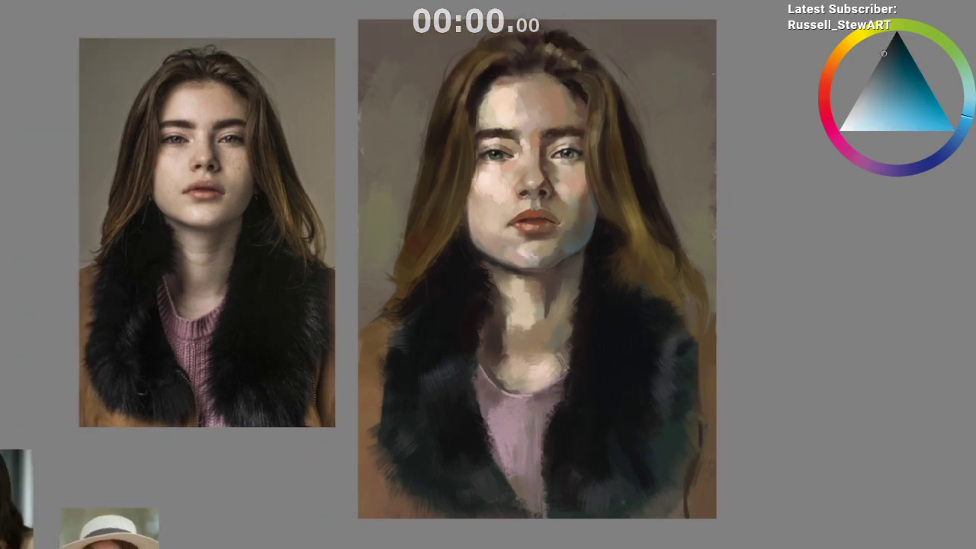
ctrl+click(713, 395)
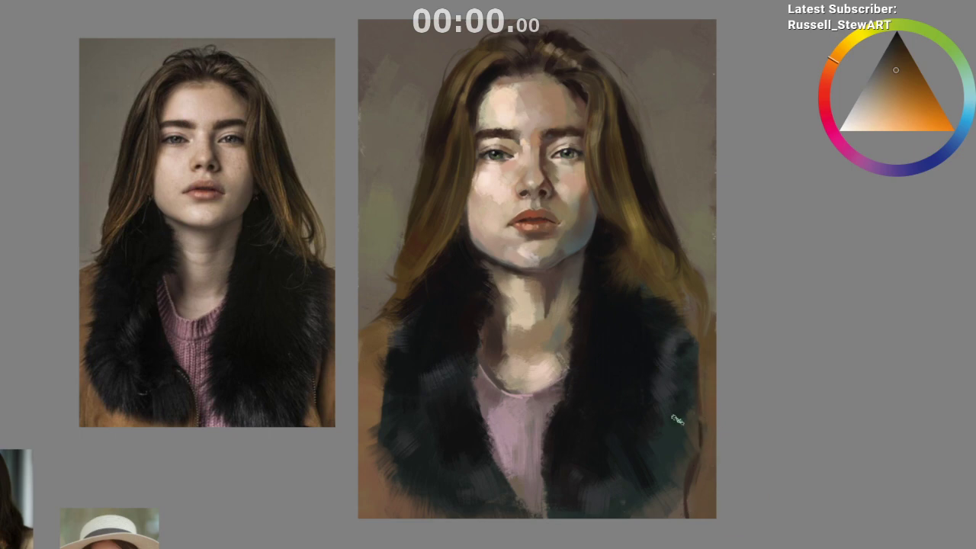
Step: Switch to the deevad 2a deform brush and reshape the coat and fur collar edges along both sides
drag(532, 545, 507, 512)
right_click(511, 530)
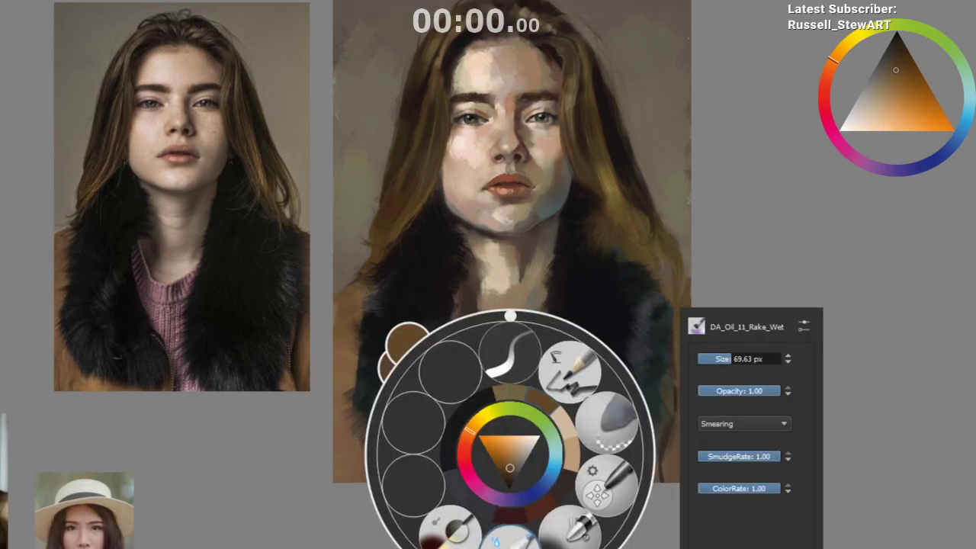
click(578, 532)
right_click(584, 528)
click(671, 497)
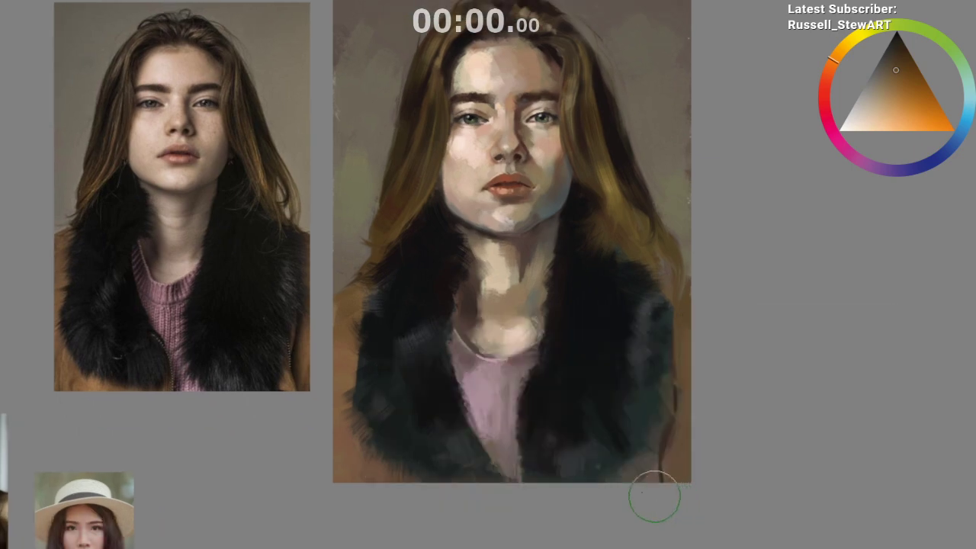
right_click(588, 501)
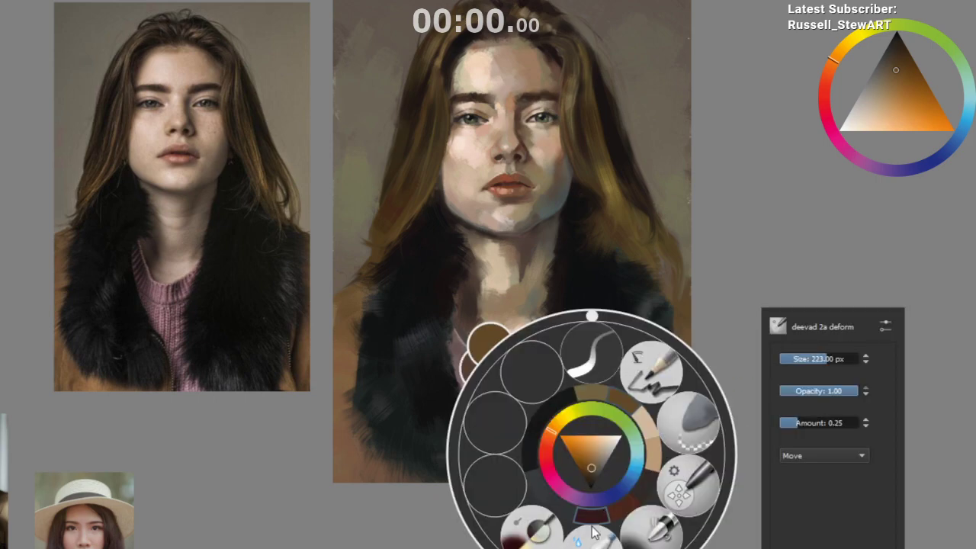
click(574, 507)
mouse_move(676, 334)
mouse_down()
mouse_move(675, 445)
mouse_move(727, 384)
mouse_move(688, 325)
mouse_move(669, 443)
mouse_move(697, 378)
mouse_move(695, 370)
mouse_move(674, 500)
mouse_move(675, 458)
mouse_up()
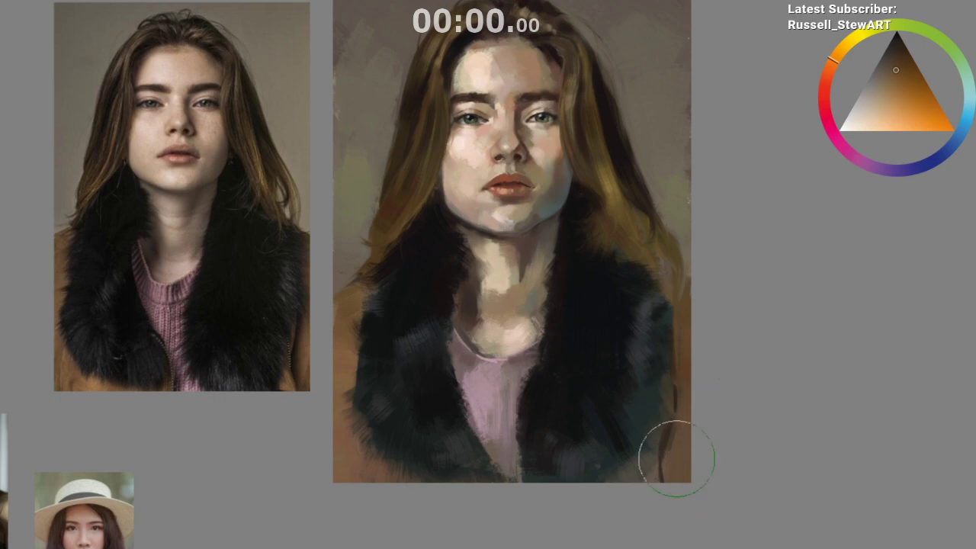
mouse_move(343, 306)
mouse_down()
mouse_move(340, 337)
mouse_move(363, 461)
mouse_up()
drag(594, 358, 673, 270)
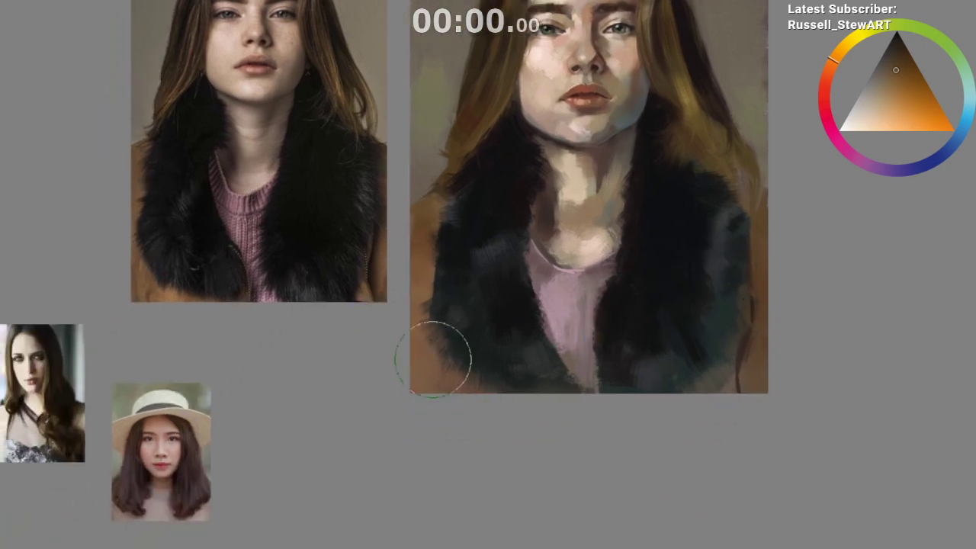
drag(410, 333, 414, 397)
Step: Sample brown from the coat and paint over the dark contour line along its lower shadow-side edge
drag(376, 361, 357, 414)
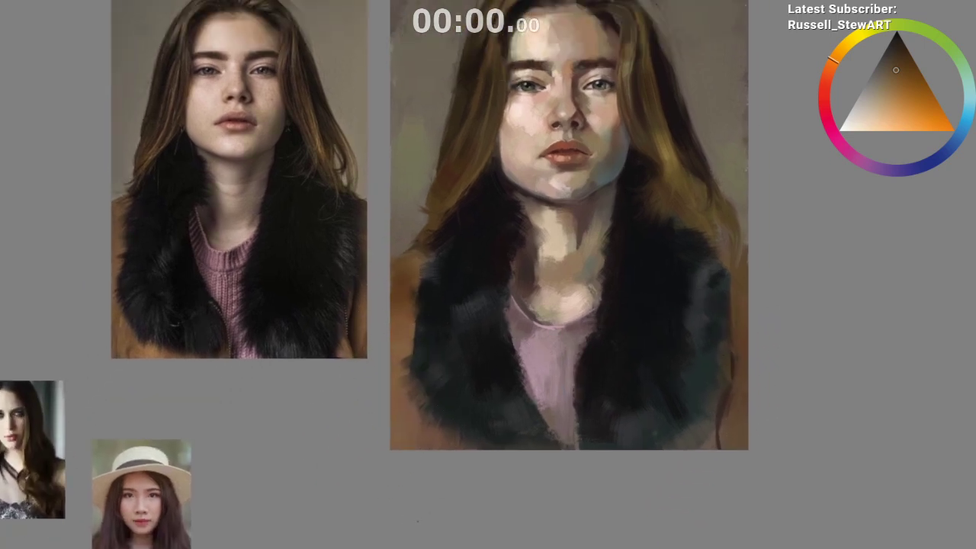
mouse_move(474, 508)
mouse_down()
mouse_move(445, 547)
mouse_move(496, 505)
mouse_up()
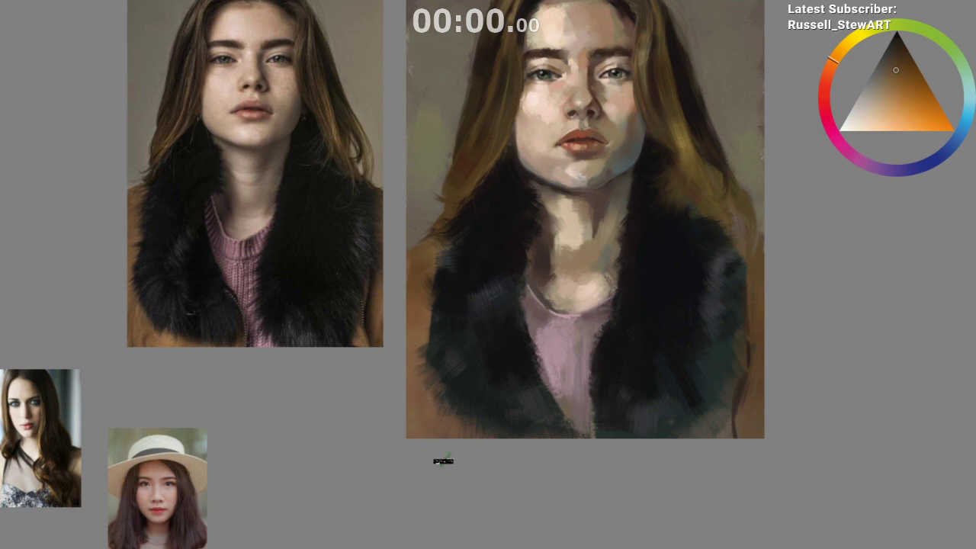
ctrl+click(555, 242)
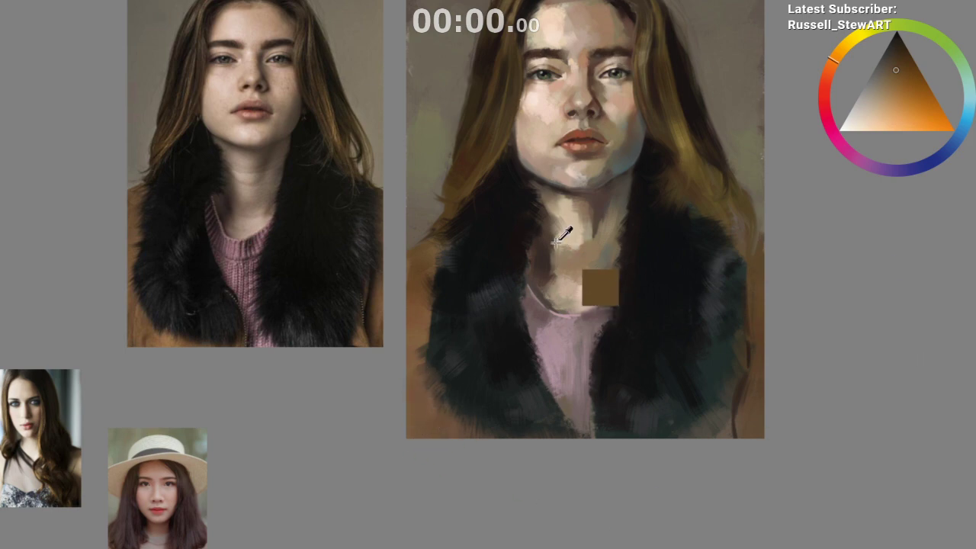
drag(562, 490, 531, 508)
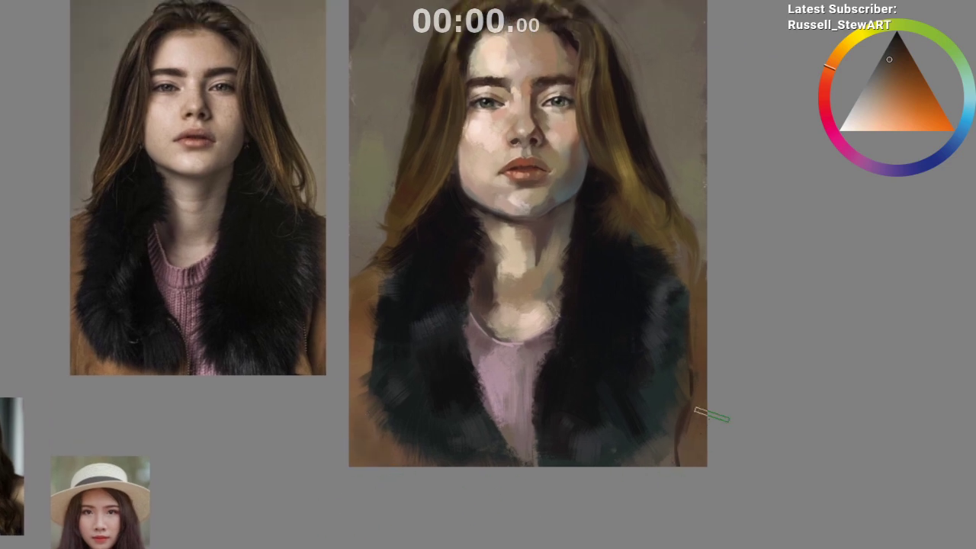
scroll(675, 530, down, 2)
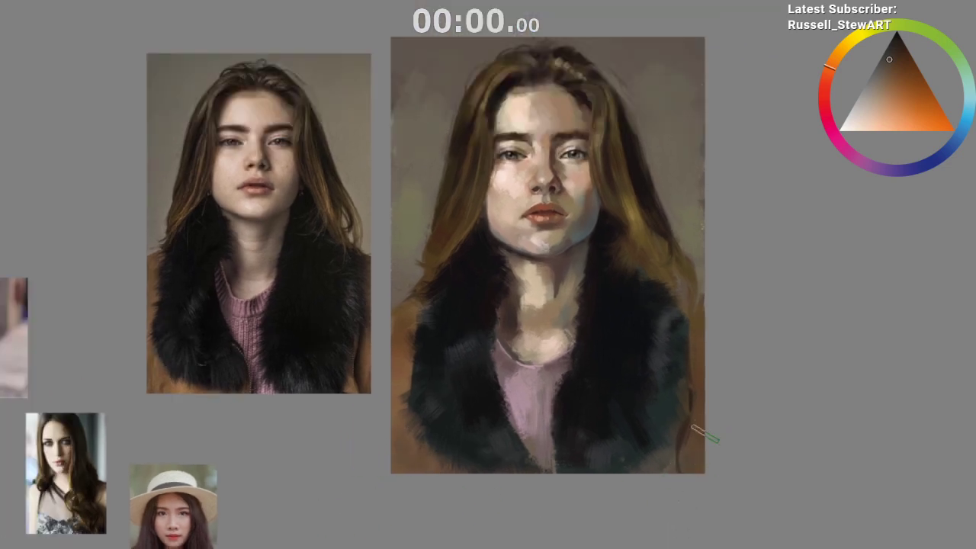
ctrl+click(683, 457)
mouse_move(671, 449)
mouse_down()
mouse_move(695, 455)
mouse_move(672, 453)
mouse_up()
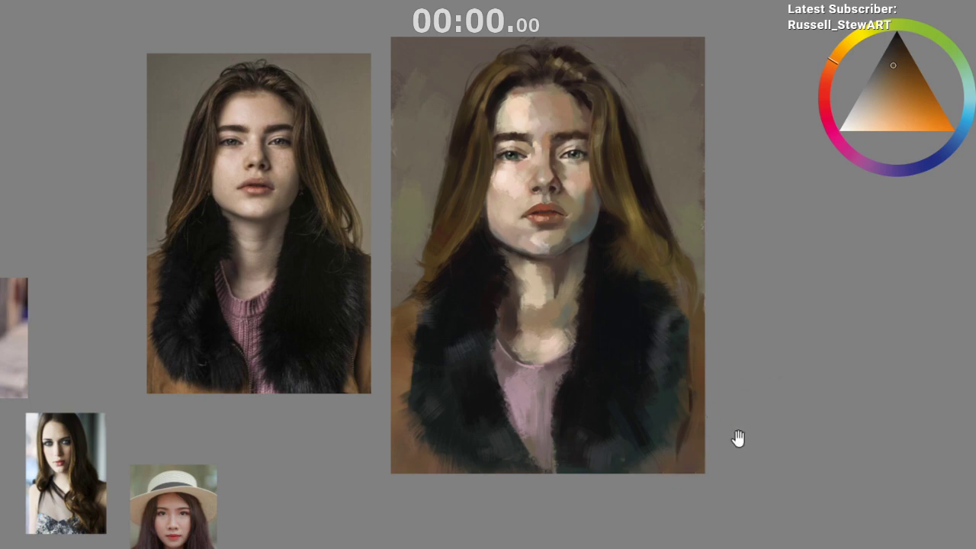
Step: Blend the lower shadow-side corner of the coat beside the fur with further browns sampled from the nearby coat
scroll(688, 487, up, 1)
scroll(676, 510, up, 1)
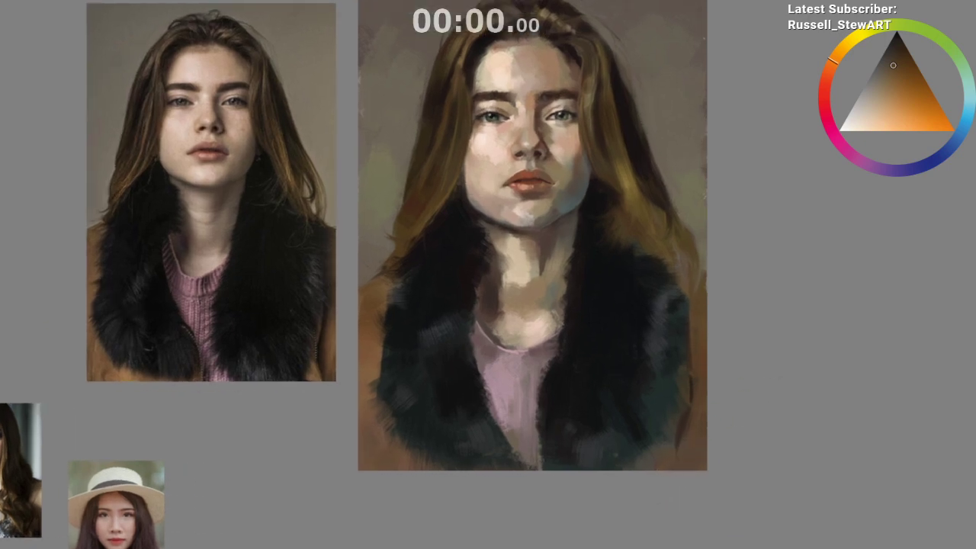
ctrl+click(701, 388)
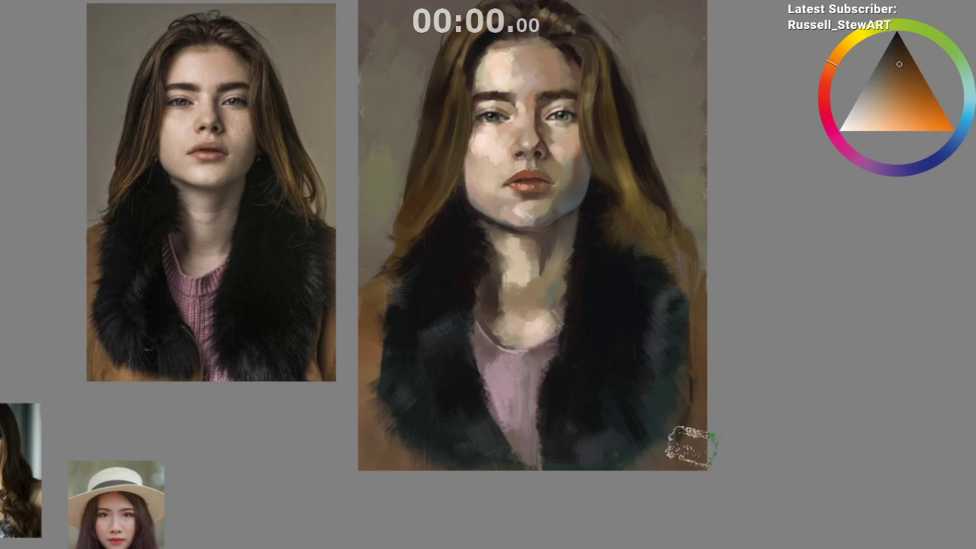
ctrl+click(698, 468)
drag(694, 452, 704, 447)
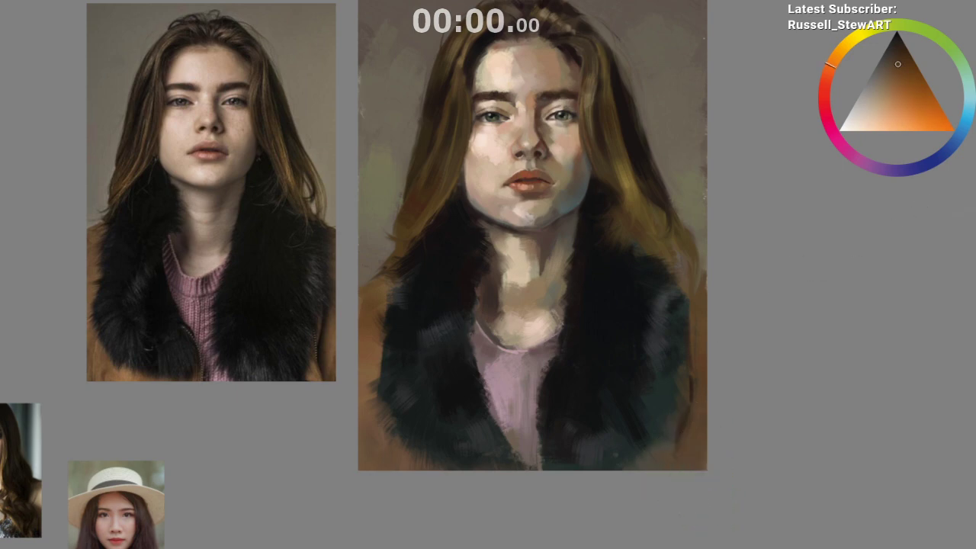
ctrl+click(701, 426)
ctrl+click(701, 431)
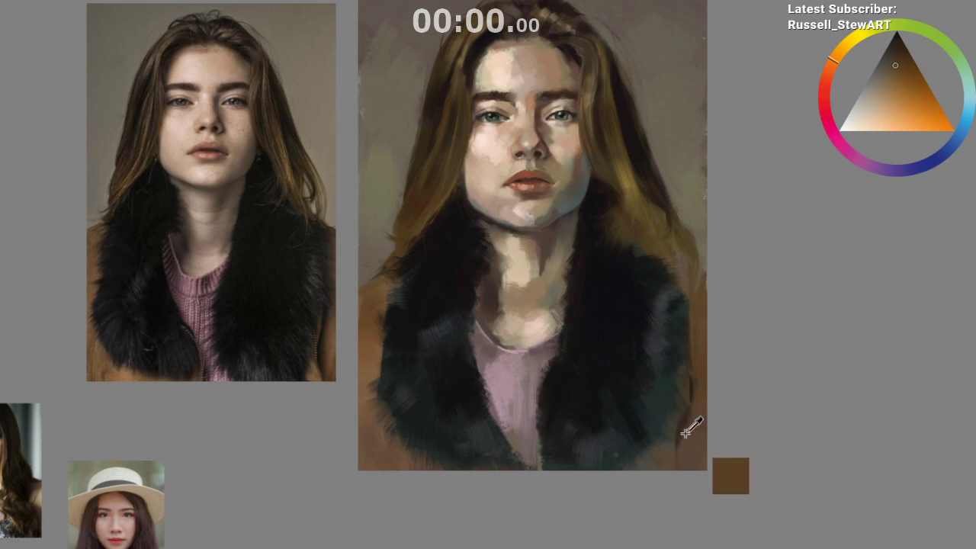
Step: Sample coat browns on the light side and retouch the coat area beneath the light-side fur collar
drag(525, 523, 561, 510)
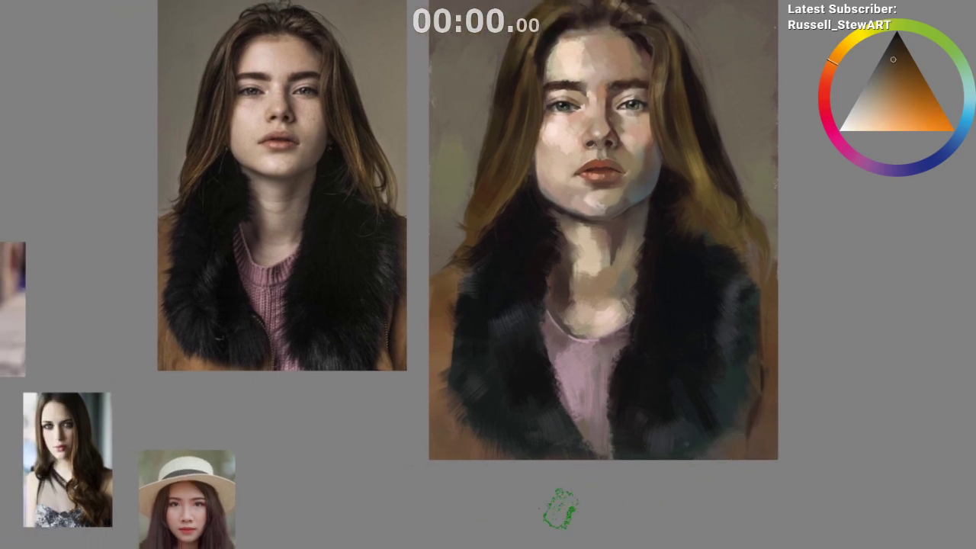
ctrl+click(436, 359)
drag(477, 466, 477, 449)
ctrl+click(459, 454)
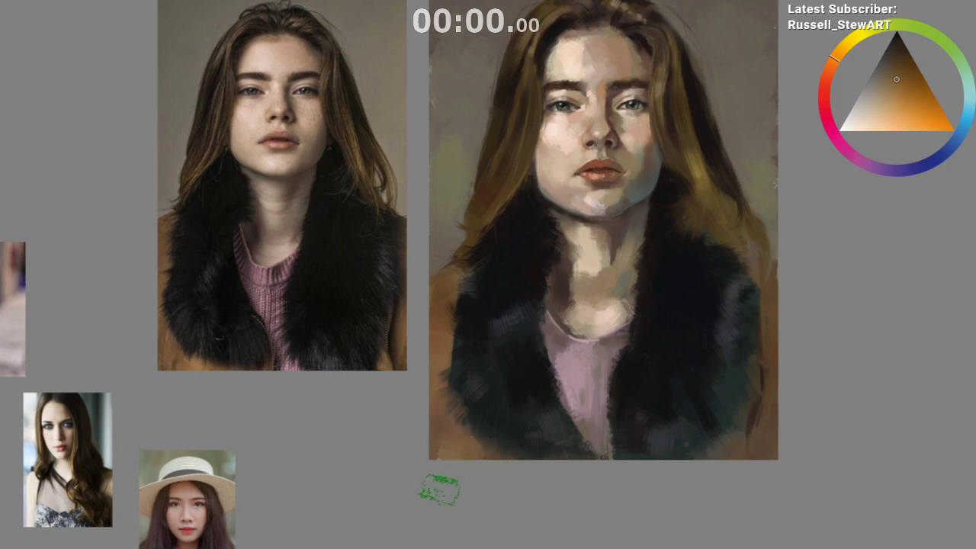
drag(630, 533, 622, 542)
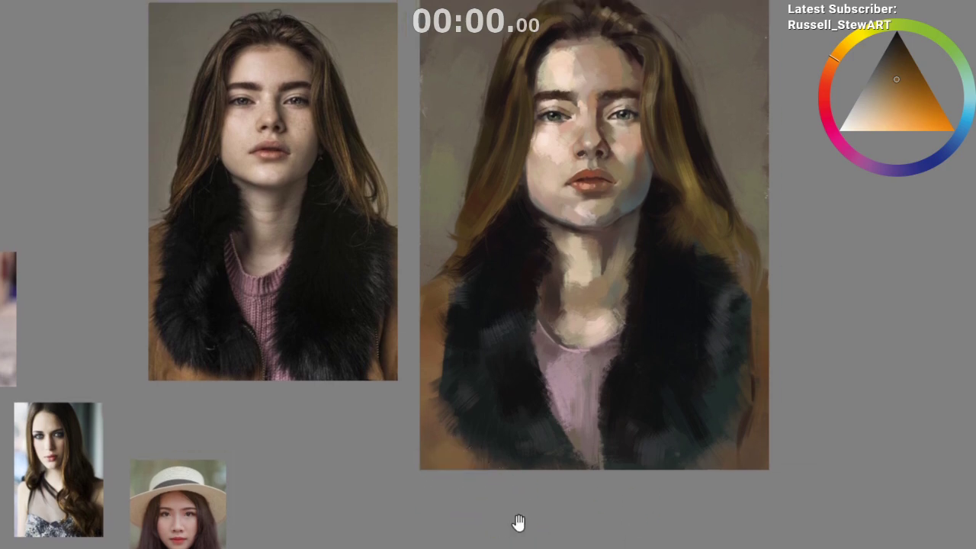
drag(519, 523, 493, 548)
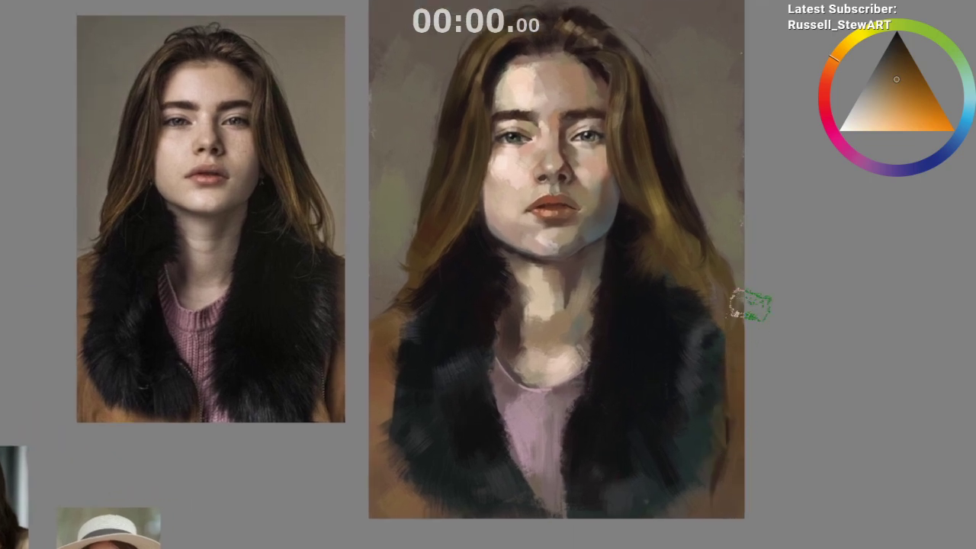
Step: Sample the greyish background tone and touch up the hair and coat edge at the shadow-side shoulder
alt+click(737, 309)
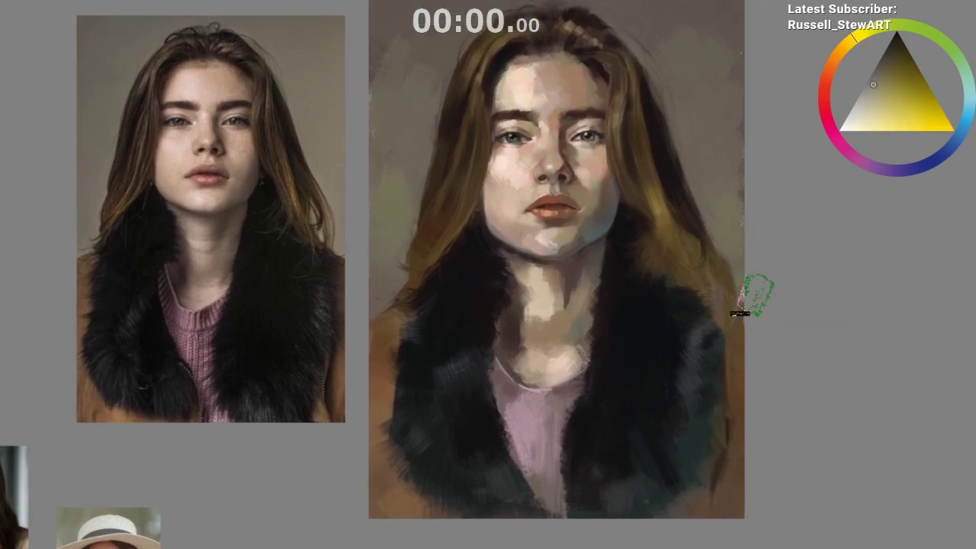
drag(743, 298, 730, 317)
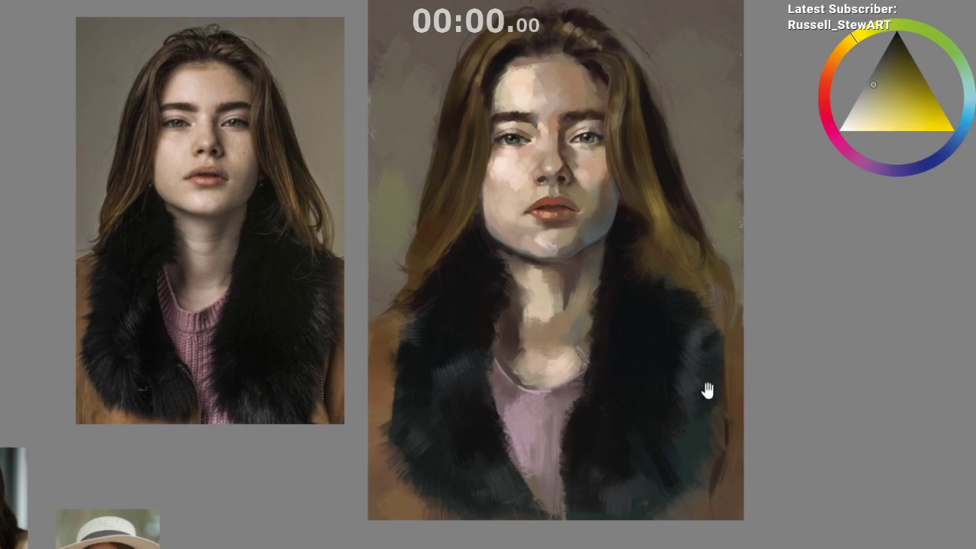
mouse_move(689, 400)
mouse_down()
mouse_move(694, 466)
mouse_move(714, 422)
mouse_move(730, 415)
mouse_move(699, 384)
mouse_move(702, 423)
mouse_up()
Step: Lasso small freehand patches on both cheeks and the chin to confine freckle strokes
drag(702, 426, 700, 523)
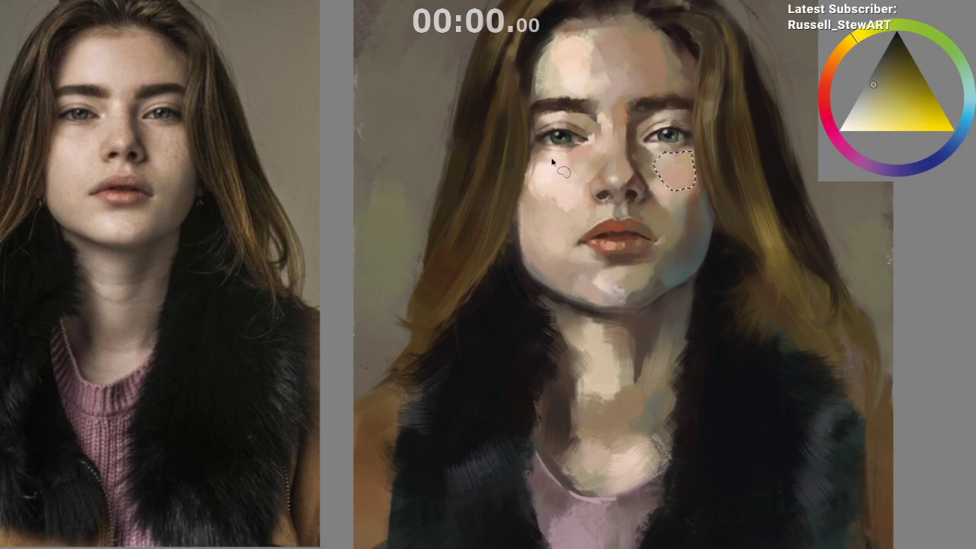
mouse_move(547, 166)
mouse_down()
mouse_move(567, 149)
mouse_move(582, 171)
mouse_move(545, 163)
mouse_up()
mouse_move(631, 277)
mouse_down()
mouse_move(645, 278)
mouse_move(631, 297)
mouse_up()
drag(580, 271, 584, 279)
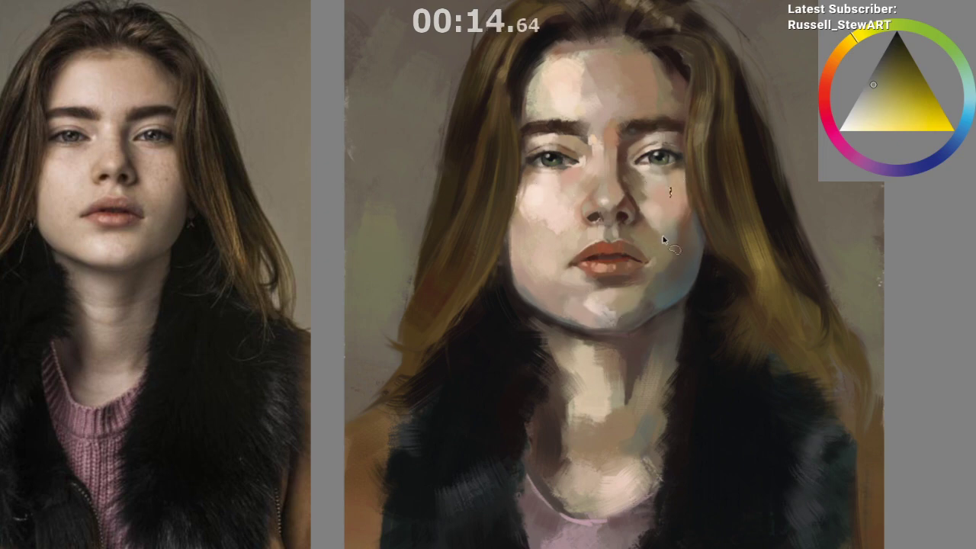
key(b)
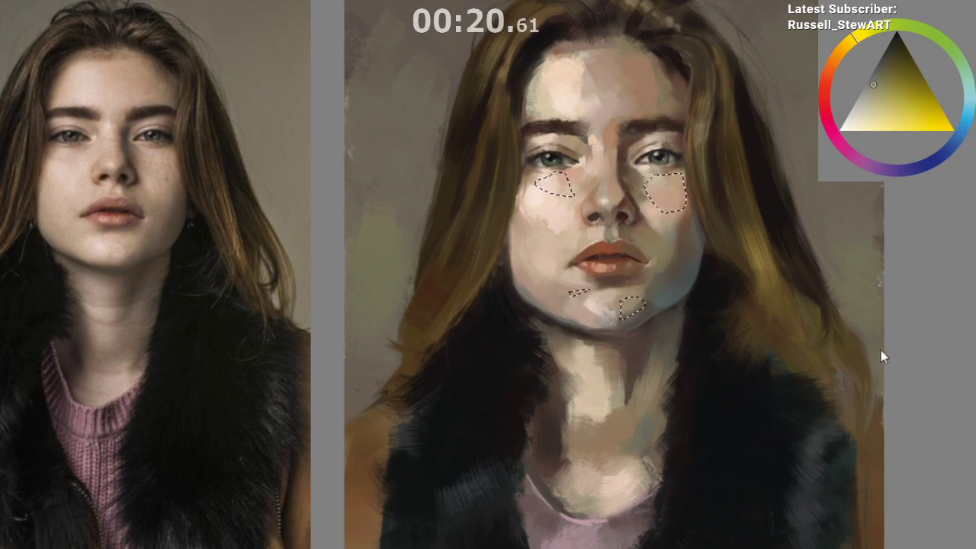
Step: Extend the selected cheek patches beneath the eyes toward the nose
drag(662, 180, 679, 195)
drag(750, 290, 750, 294)
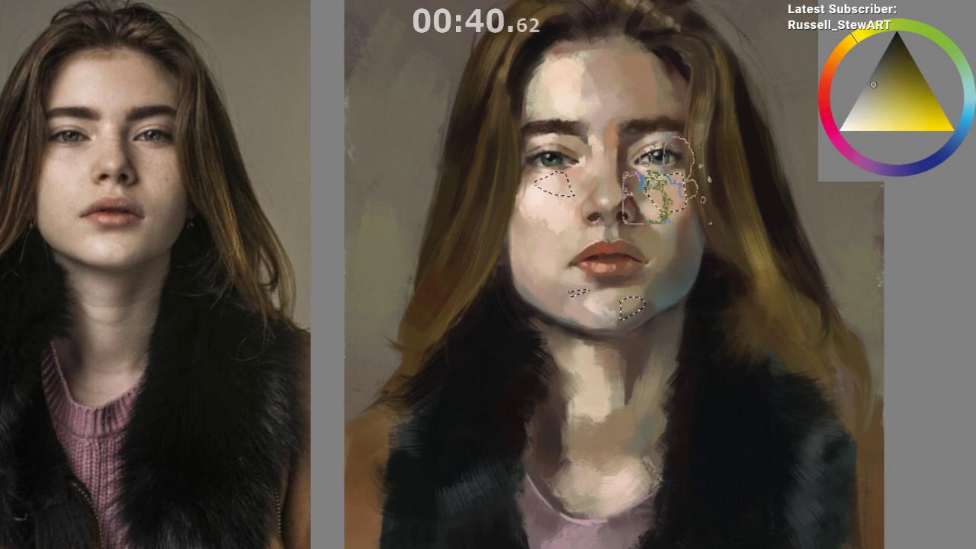
mouse_move(661, 192)
mouse_down()
mouse_move(684, 235)
mouse_move(695, 217)
mouse_up()
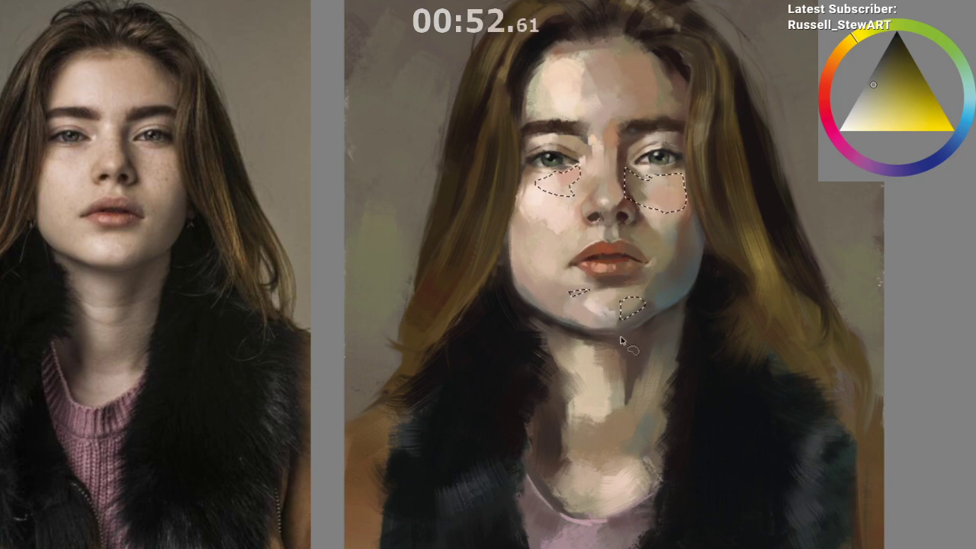
drag(612, 317, 622, 292)
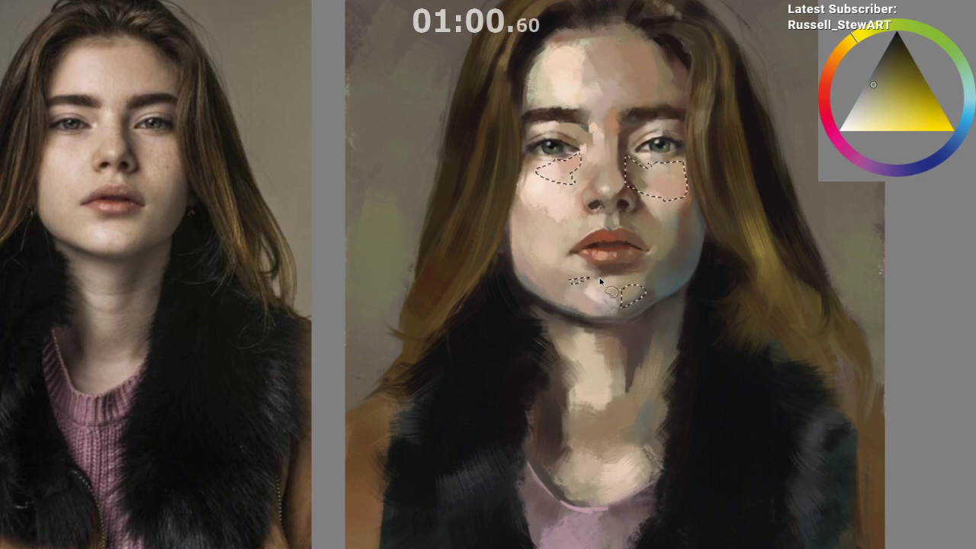
drag(610, 260, 634, 314)
Step: Sample brown tones near the shadow-side jaw and dab freckles inside the selected shadow-side cheek with a spatter brush
key(b)
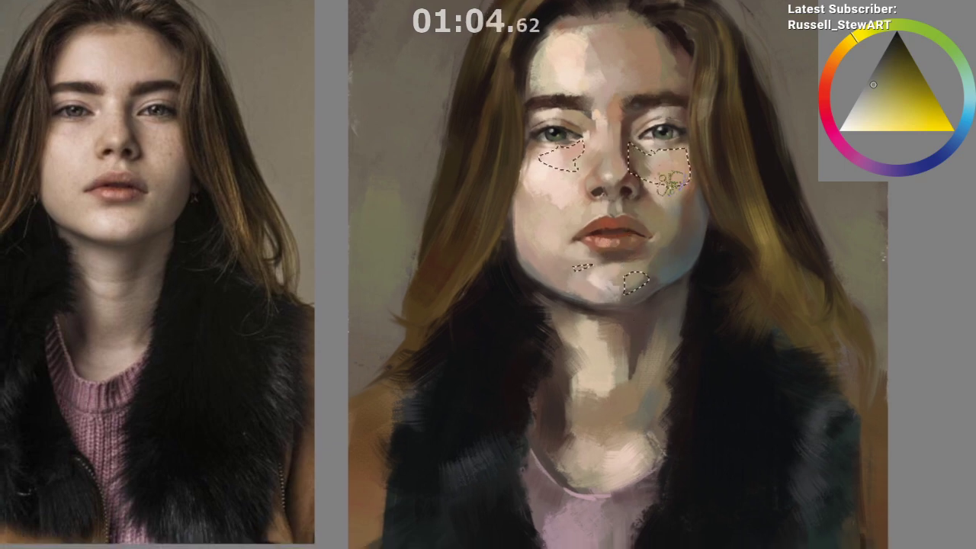
ctrl+click(690, 256)
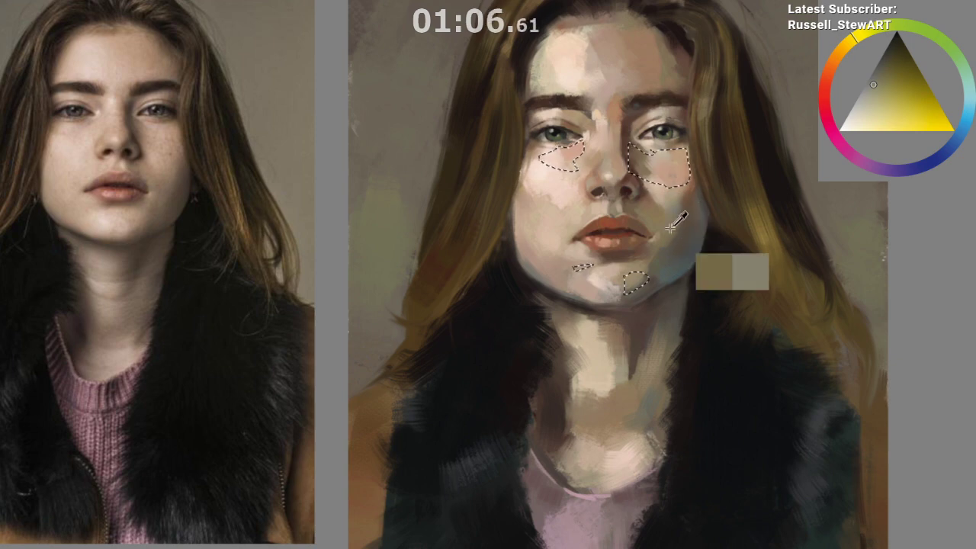
scroll(679, 170, up, 2)
ctrl+click(695, 229)
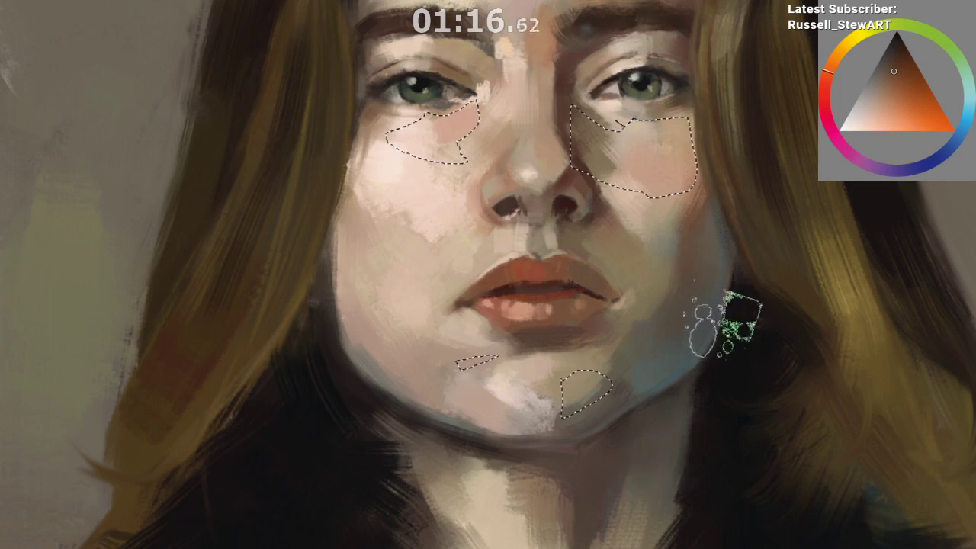
ctrl+click(694, 216)
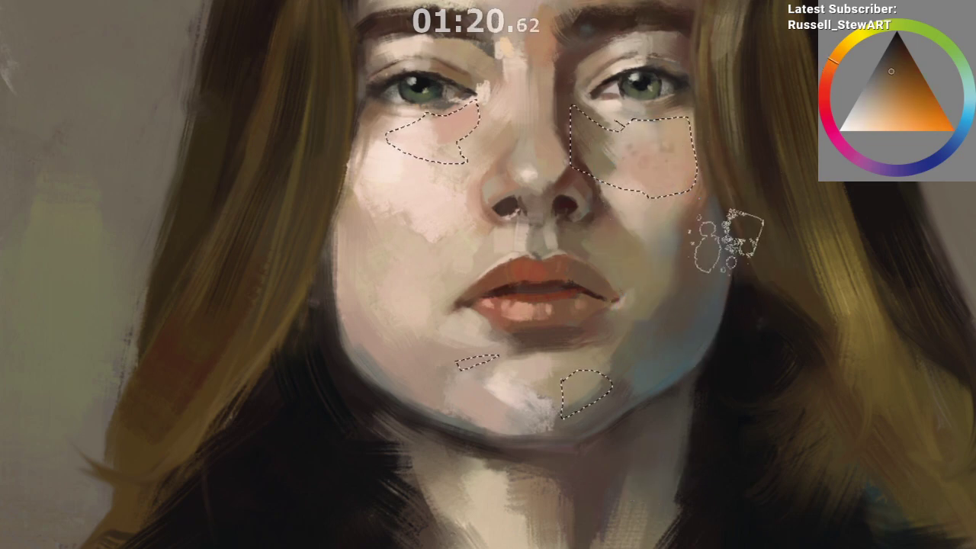
scroll(728, 255, down, 1)
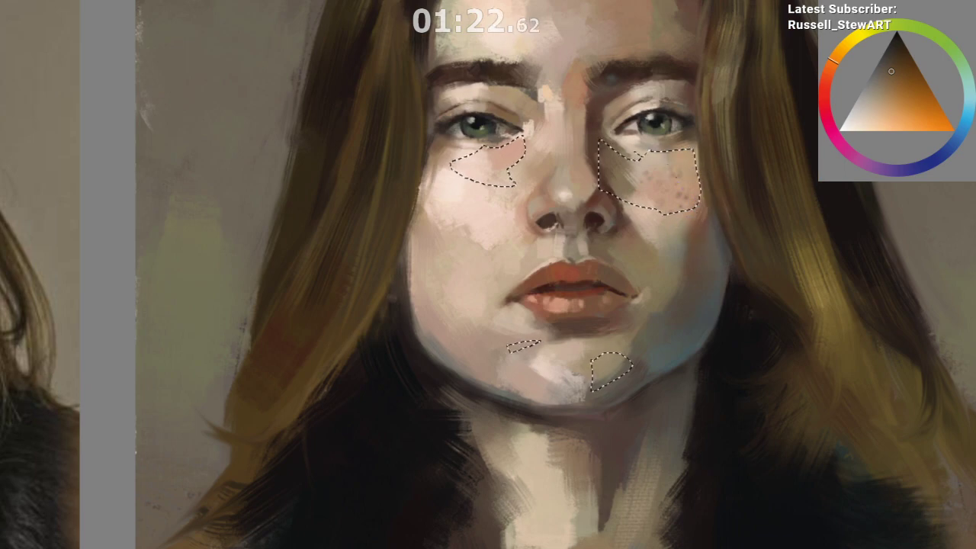
Step: Clear the selection to check the freckles against the reference photo, and restore the same selection
key(ctrl+shift+a)
scroll(686, 343, down, 3)
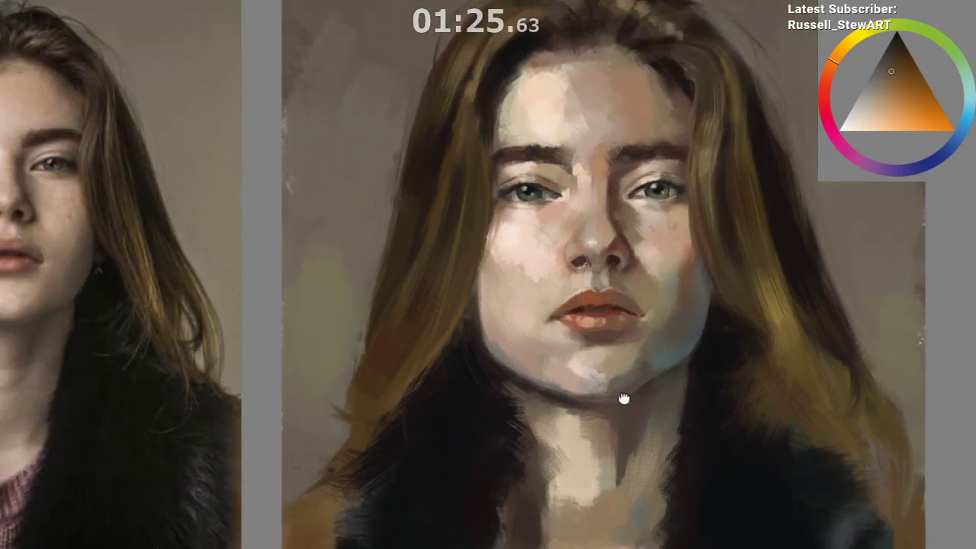
drag(623, 399, 728, 347)
key(ctrl+shift+d)
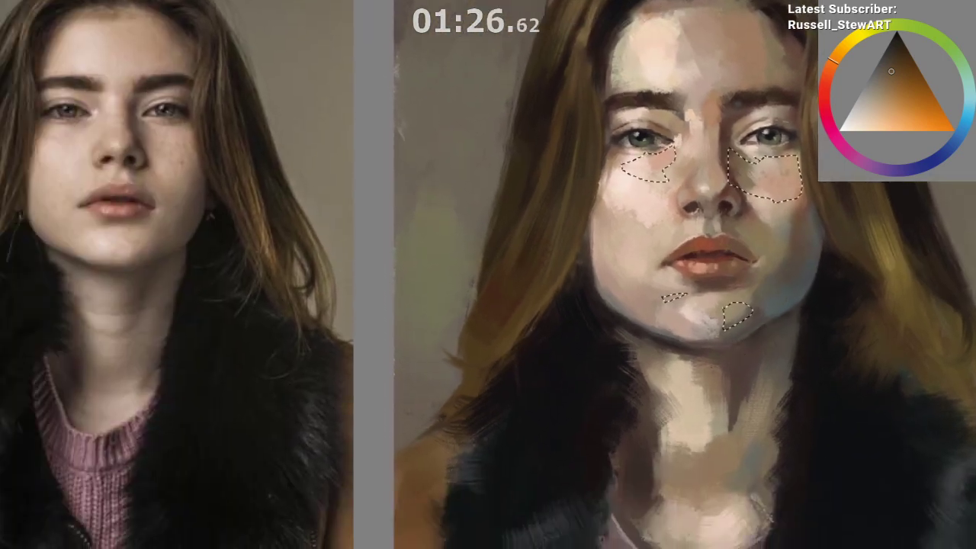
Step: Sample a more muted brown near the shadow-side cheek and try further marks there, undoing the last strokes
ctrl+click(797, 229)
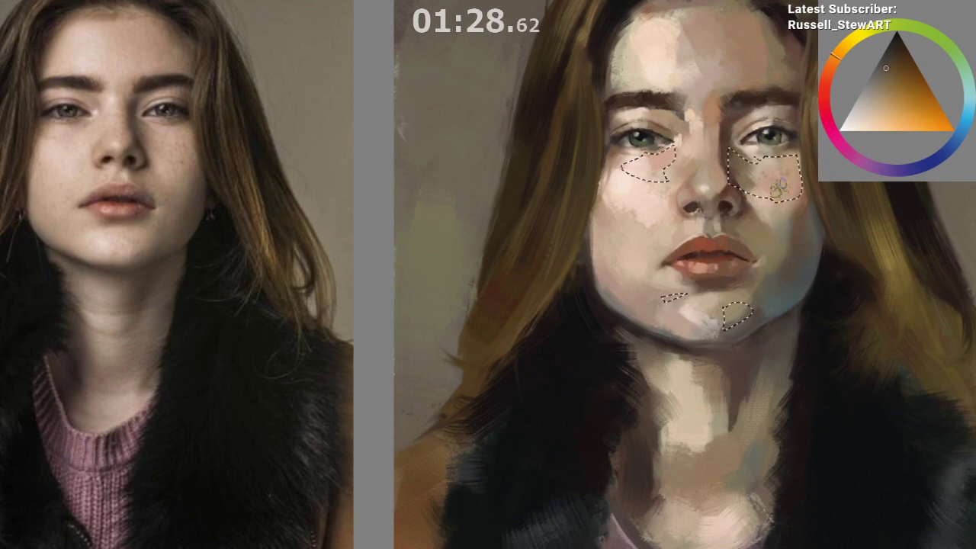
drag(675, 308, 672, 310)
scroll(672, 308, up, 5)
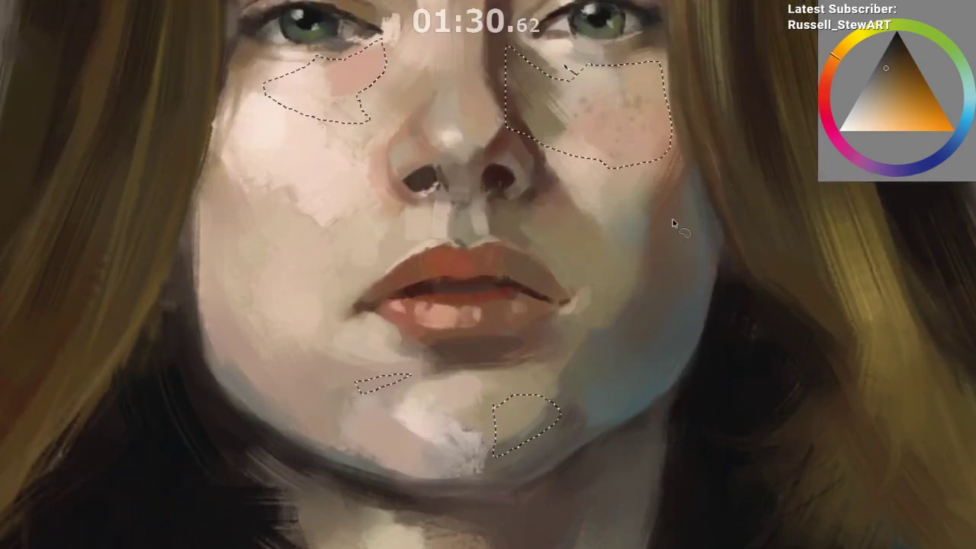
key(ctrl+z)
mouse_move(620, 173)
mouse_down()
mouse_move(638, 176)
mouse_move(621, 191)
mouse_up()
key(ctrl+z)
Step: Dab muted brown freckles inside the selected patch on the light-side cheek under the eye
scroll(620, 192, down, 2)
drag(629, 272, 721, 315)
drag(607, 289, 544, 281)
drag(545, 280, 643, 211)
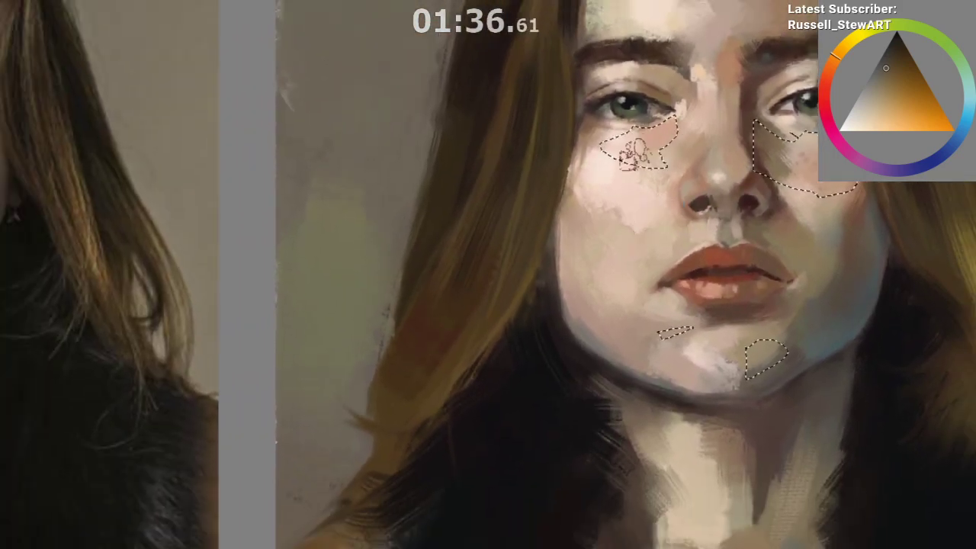
scroll(665, 261, down, 2)
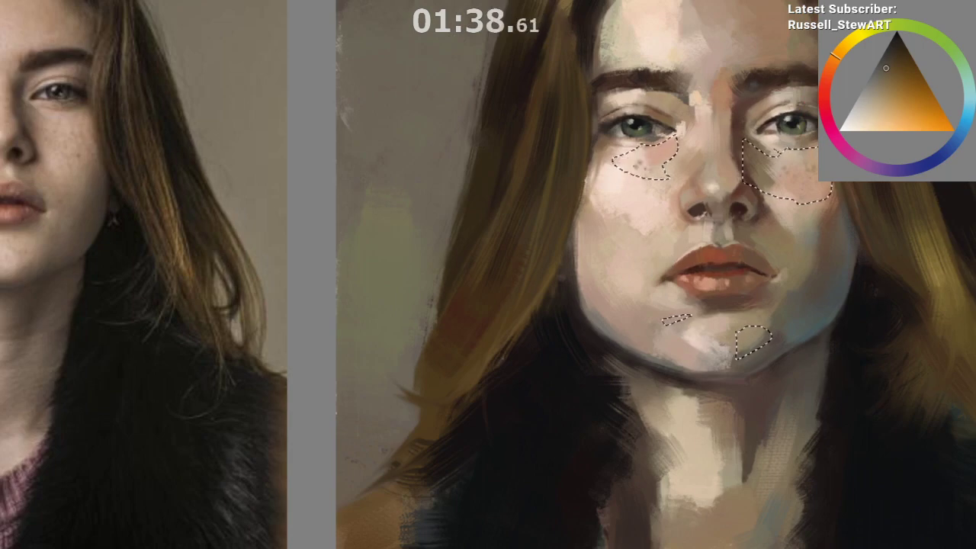
scroll(670, 359, down, 1)
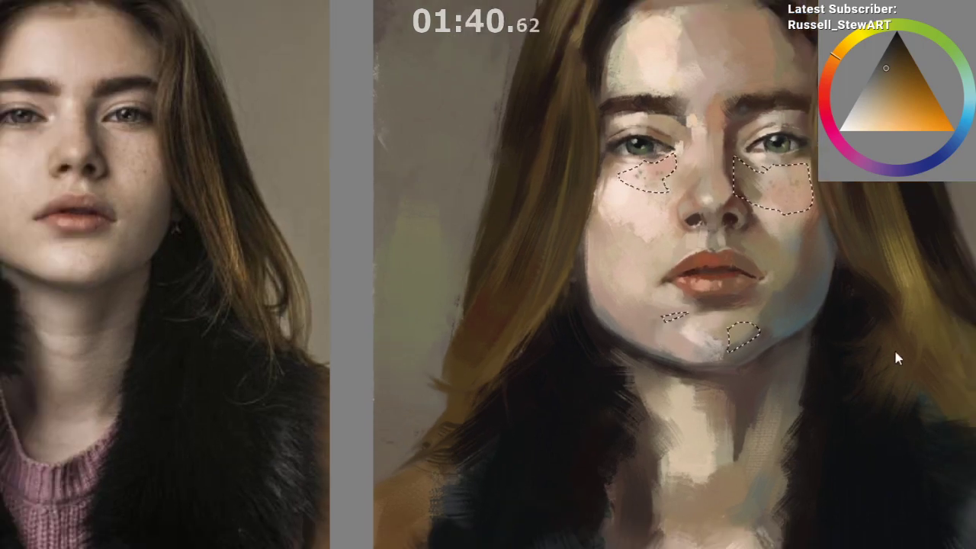
drag(644, 182, 634, 203)
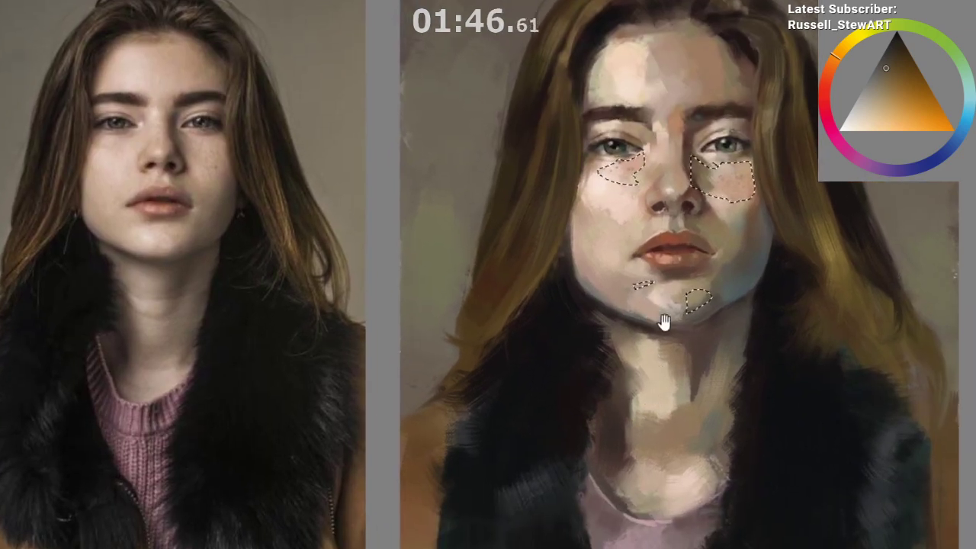
Step: Clear the selection around the freckle areas and compare the whole face with the reference photo
mouse_move(659, 356)
mouse_down()
mouse_move(669, 352)
mouse_move(679, 376)
mouse_move(656, 385)
mouse_move(676, 364)
mouse_up()
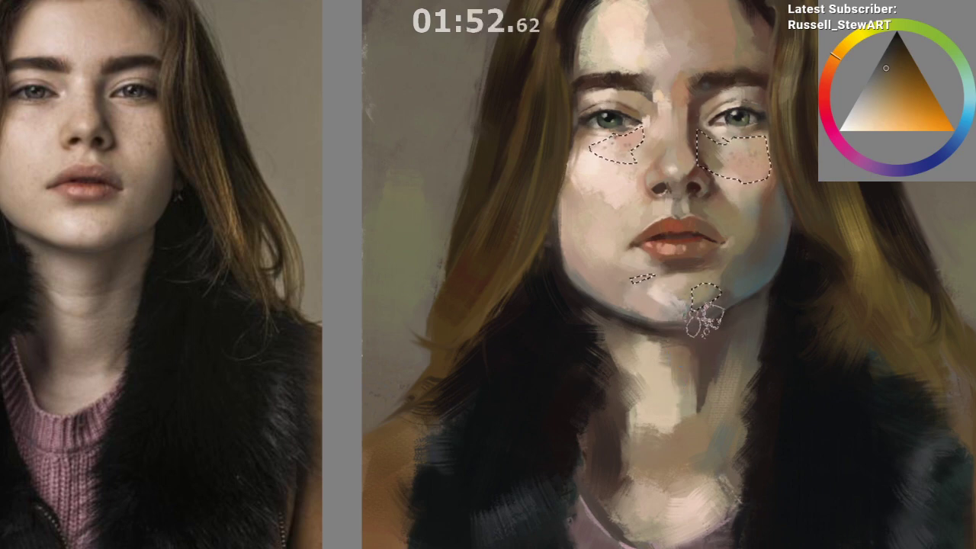
key(ctrl+d)
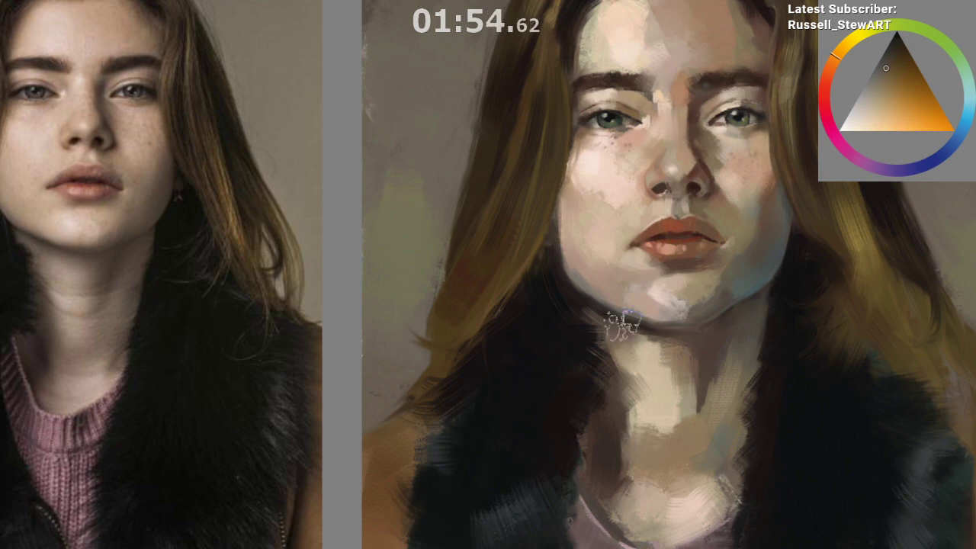
key(minus)
key(plus)
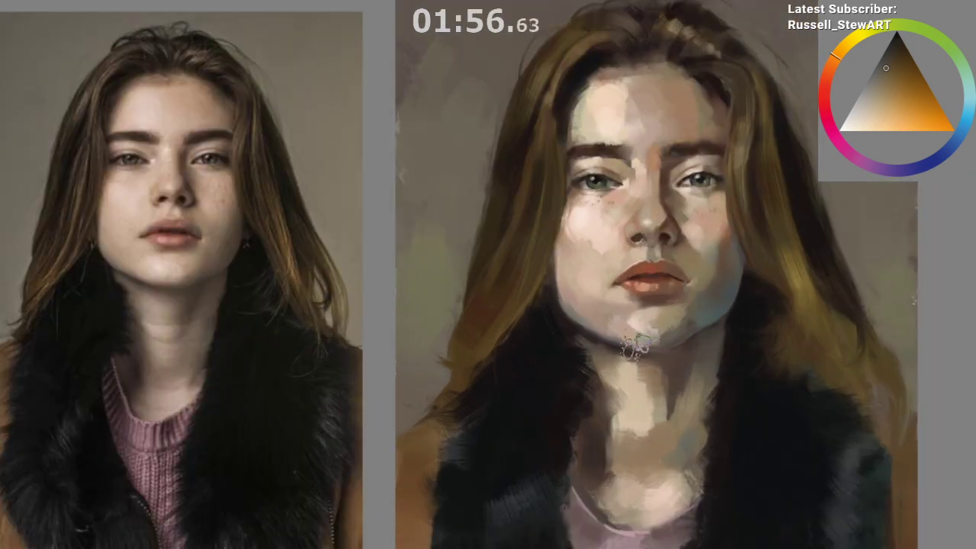
Step: Sample a muted skin tone beside the mouth, browns from the shadow-side jaw and cheek, and a dark reddish brown by the shadow-side eye
ctrl+click(614, 290)
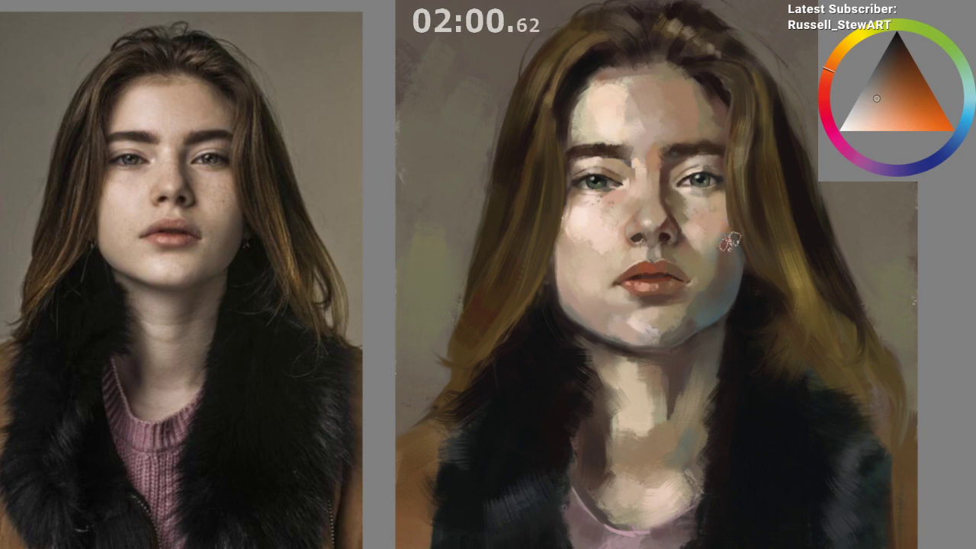
ctrl+click(729, 272)
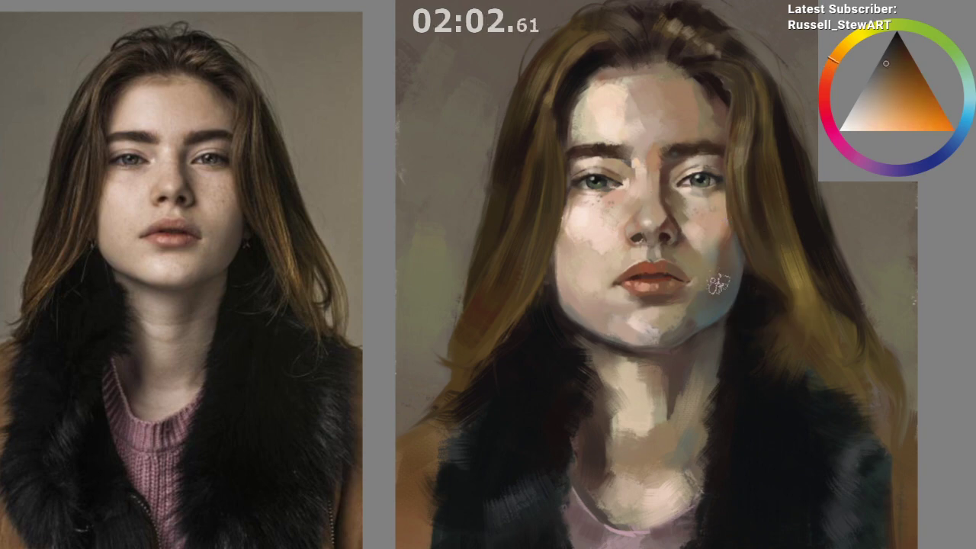
scroll(719, 281, up, 1)
ctrl+click(684, 257)
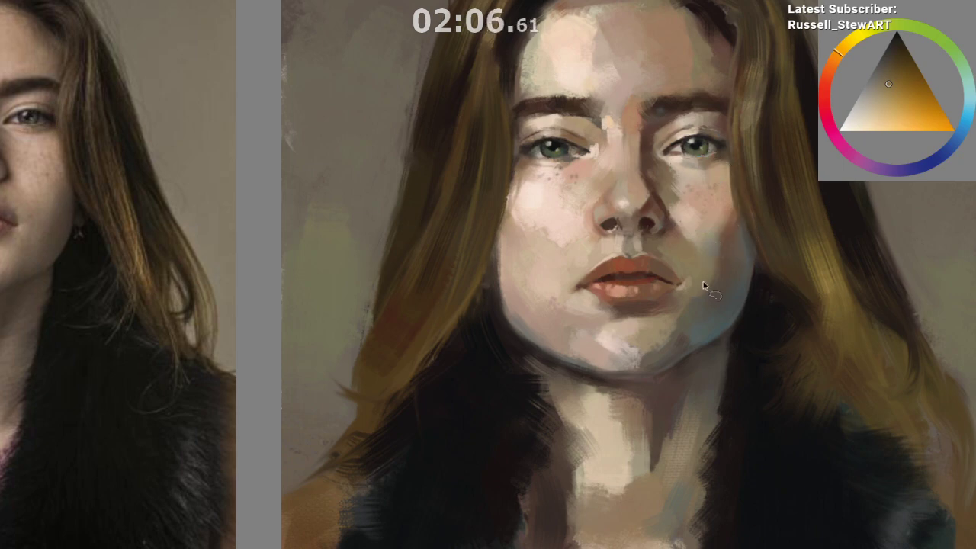
ctrl+click(713, 125)
ctrl+click(716, 125)
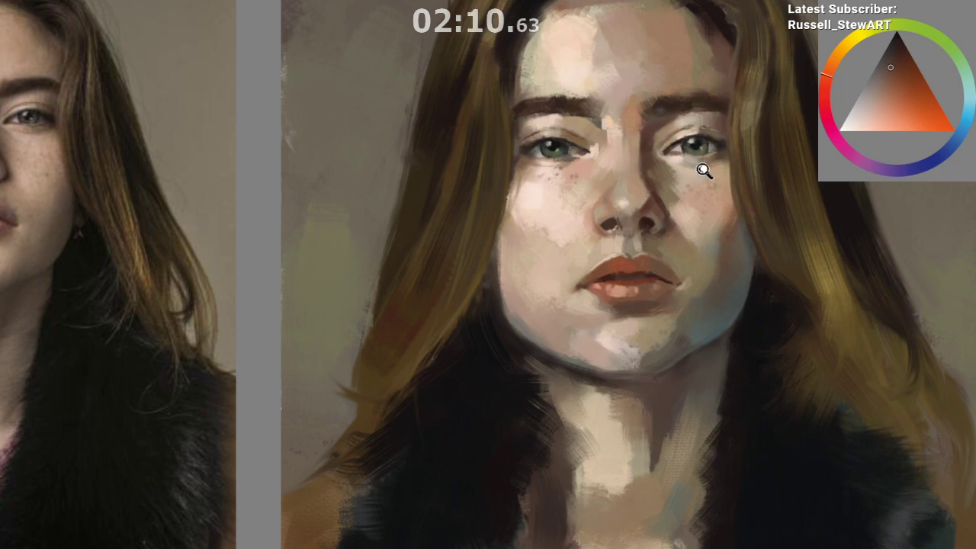
Step: Sample orange-brown from between the eyebrows and a darker brown above the upper lip for the shadow-side cheek freckles
drag(703, 171, 756, 208)
drag(649, 148, 651, 165)
ctrl+click(675, 123)
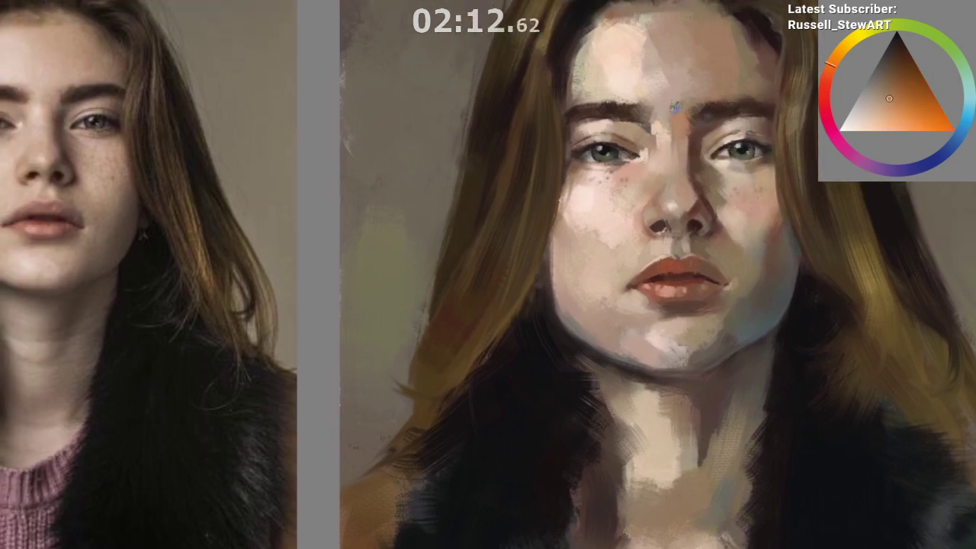
scroll(725, 305, down, 2)
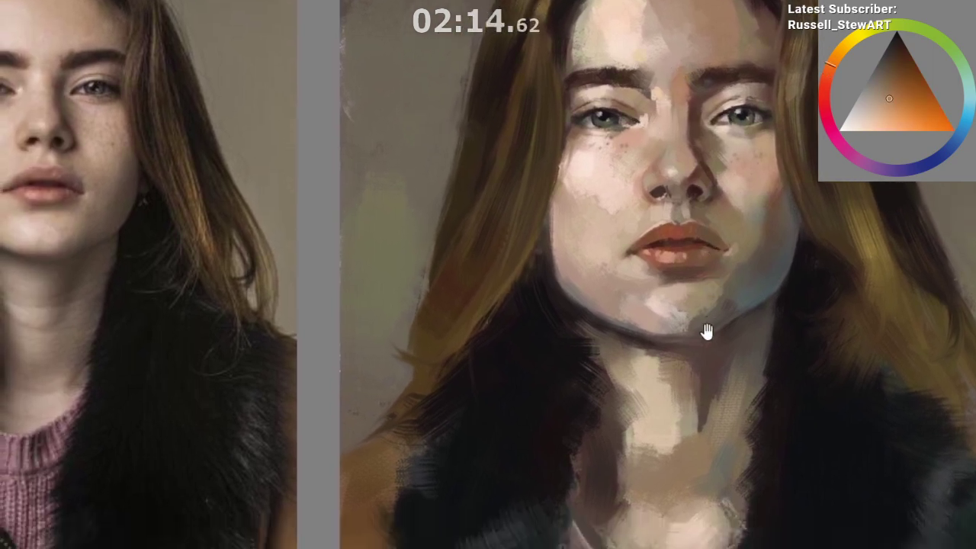
ctrl+click(708, 216)
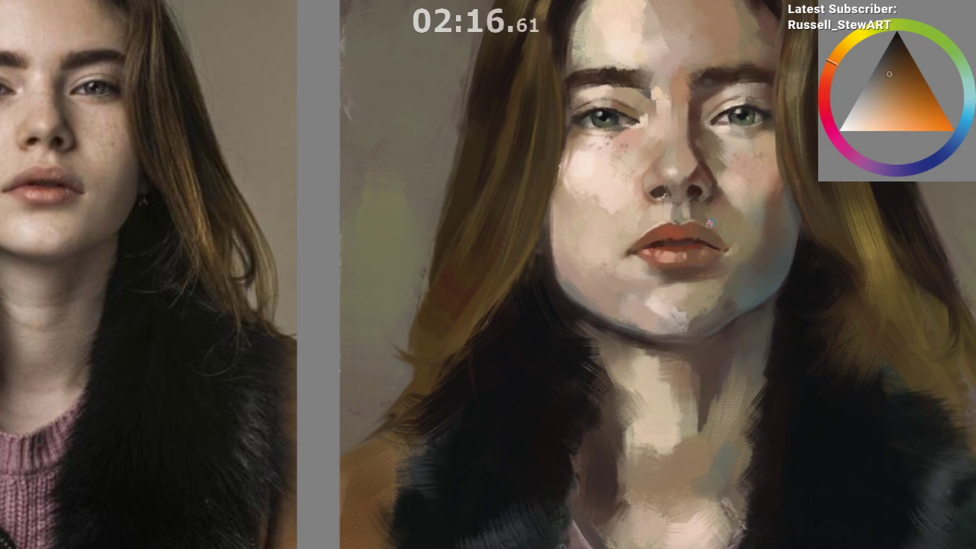
Step: Sample light skin tones on the light-side cheek and dab them along the lower edge of its highlight
mouse_move(707, 284)
mouse_down()
mouse_move(669, 357)
mouse_move(678, 397)
mouse_up()
drag(642, 329, 666, 267)
ctrl+click(614, 183)
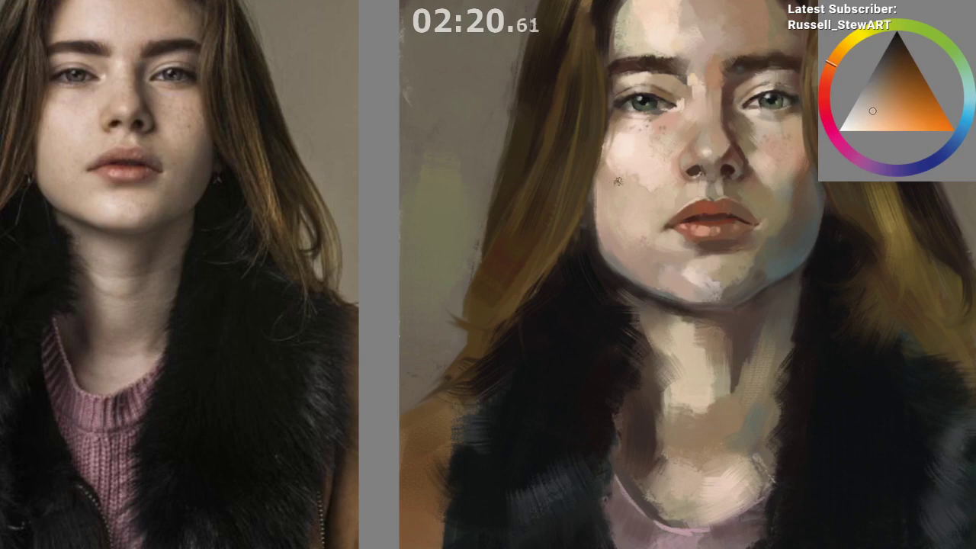
mouse_move(618, 181)
mouse_down()
mouse_move(645, 177)
mouse_move(633, 189)
mouse_up()
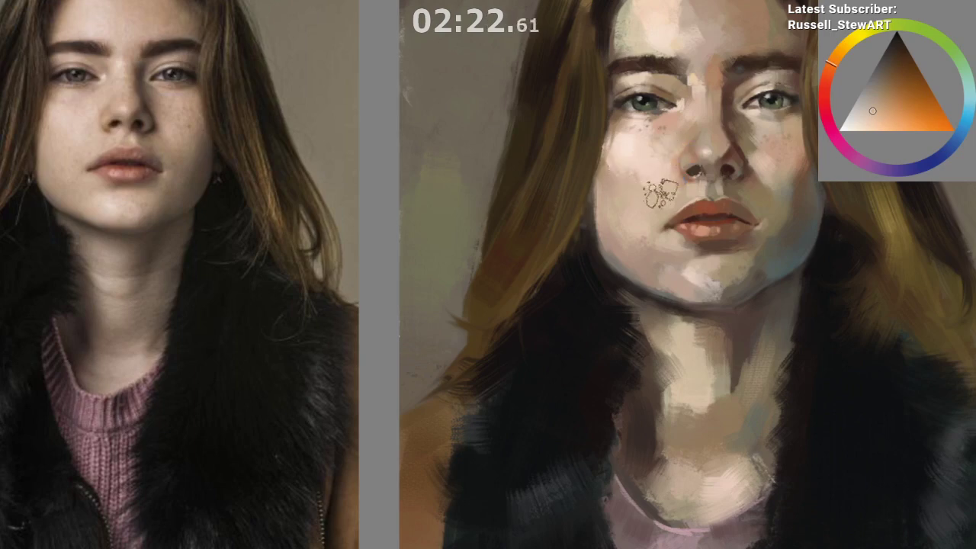
ctrl+click(630, 185)
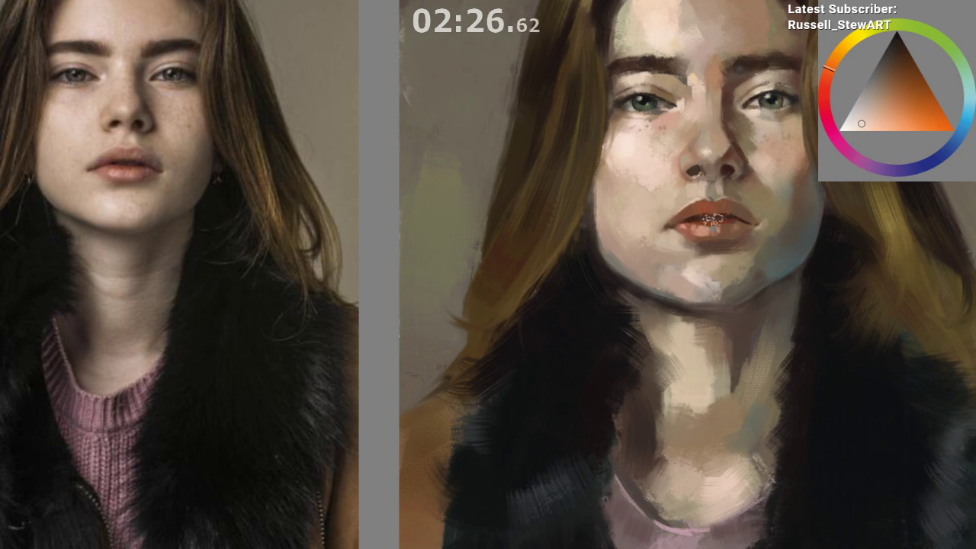
Step: Sample pink beneath the light-side eye and muted brown beneath the shadow-side eye for the cheek freckles
mouse_move(632, 400)
mouse_down()
mouse_move(534, 503)
mouse_move(442, 508)
mouse_up()
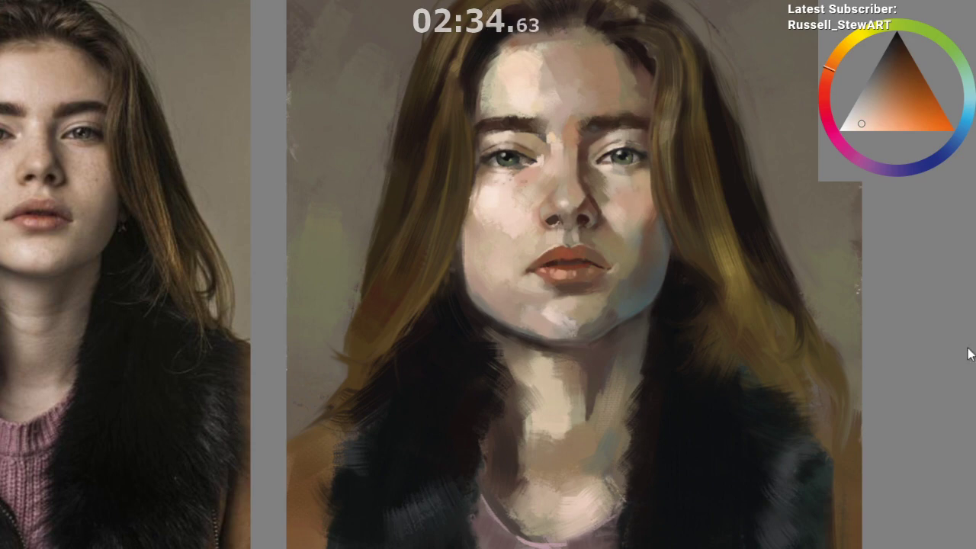
ctrl+click(528, 177)
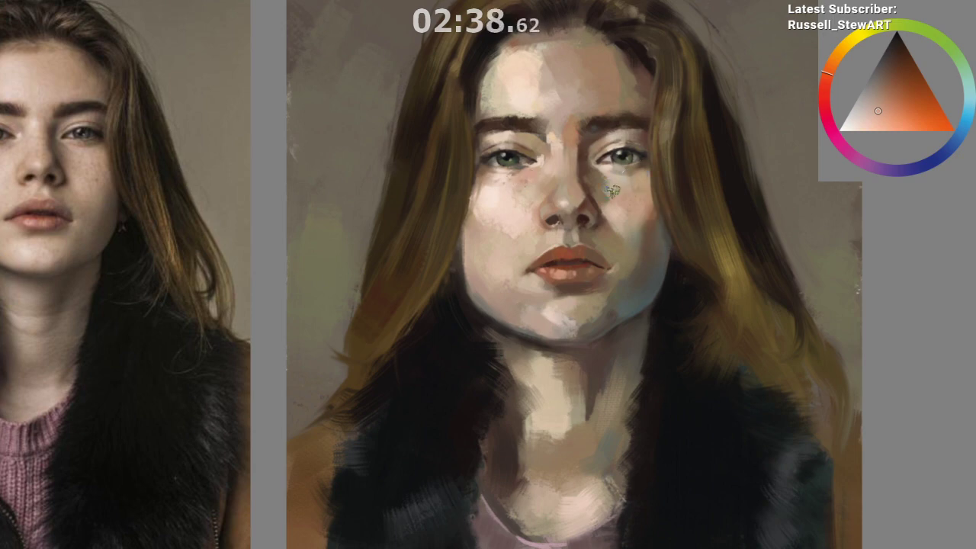
ctrl+click(602, 176)
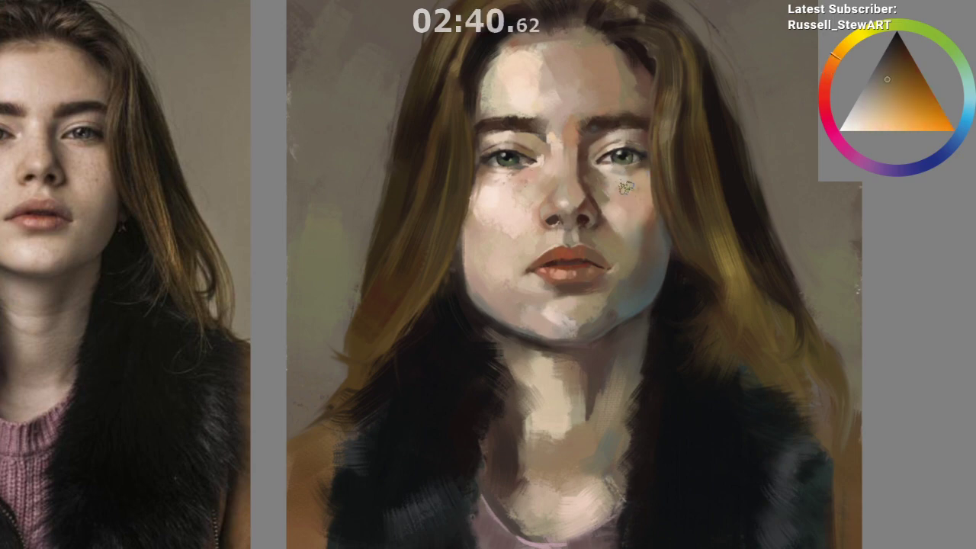
mouse_move(574, 375)
mouse_down()
mouse_move(618, 384)
mouse_move(605, 412)
mouse_move(600, 406)
mouse_move(612, 405)
mouse_move(614, 427)
mouse_move(628, 411)
mouse_up()
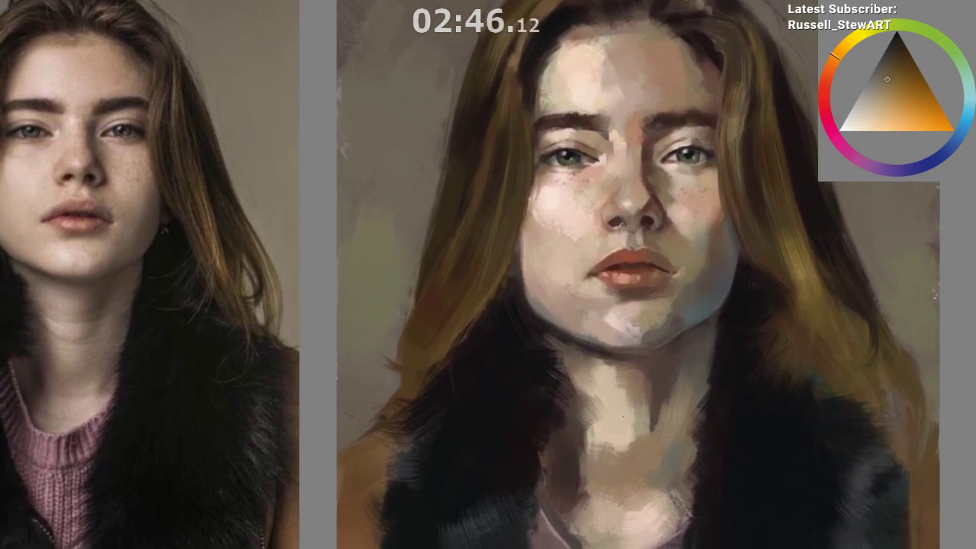
Step: Switch to another brush preset and tone down the freckles on the light-side cheek under the eye
right_click(579, 336)
right_click(610, 402)
right_click(591, 391)
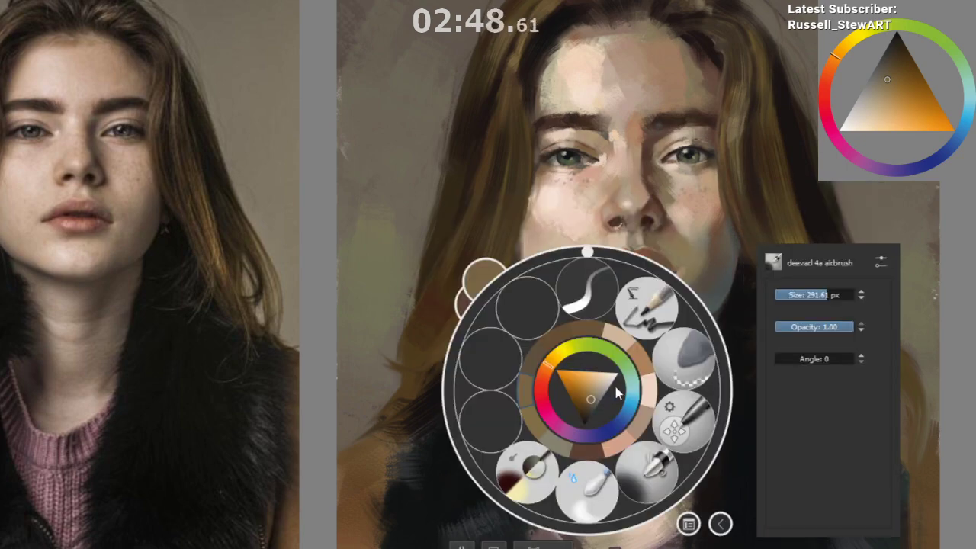
click(673, 352)
mouse_move(586, 183)
mouse_down()
mouse_move(572, 183)
mouse_move(587, 179)
mouse_up()
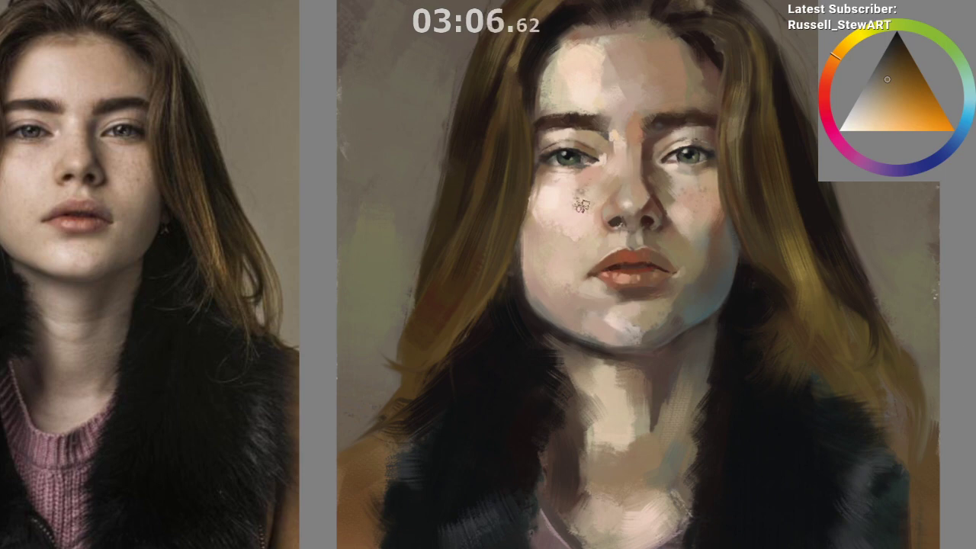
Step: Sample pink from the light-side cheek, cover the freckled patch under that eye with it and check the whole face
ctrl+click(576, 187)
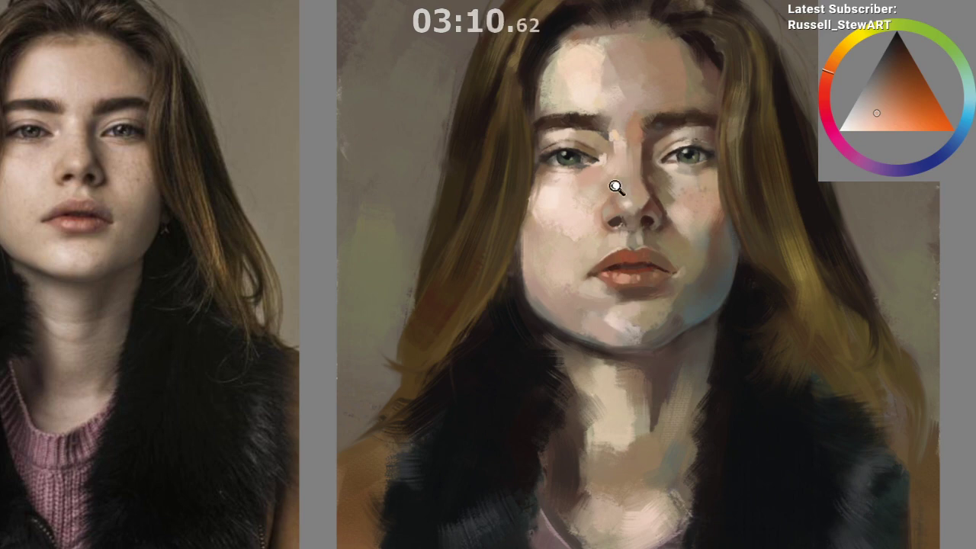
mouse_move(615, 186)
mouse_down()
mouse_move(629, 191)
mouse_move(619, 295)
mouse_up()
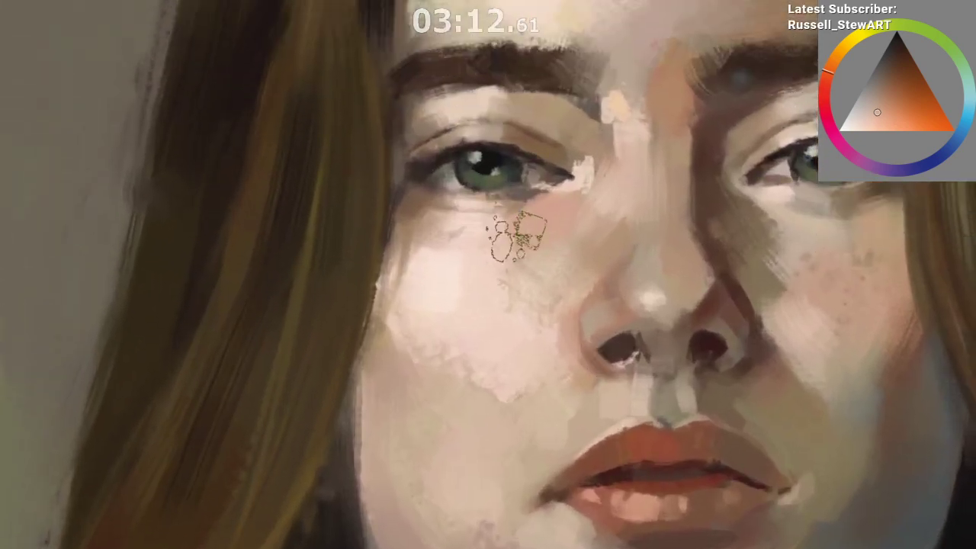
ctrl+click(699, 446)
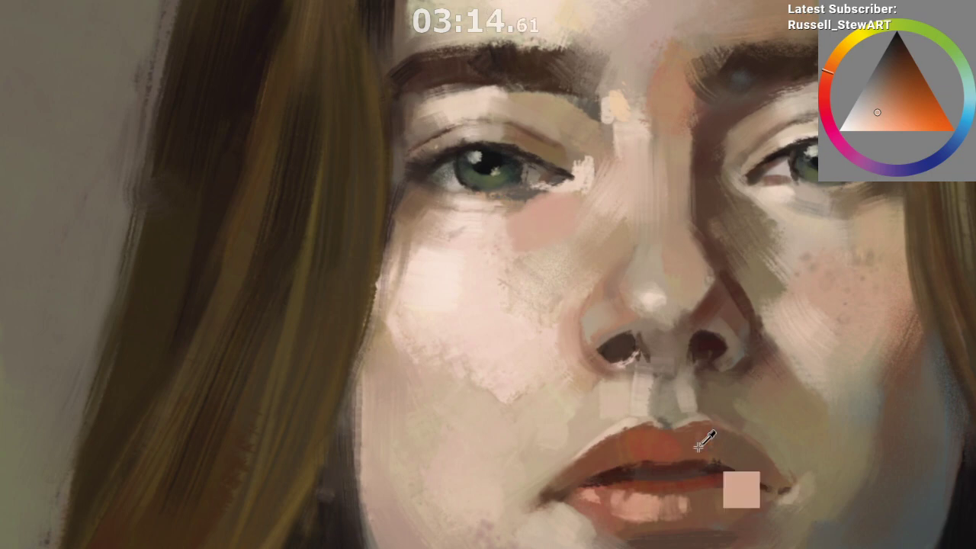
drag(696, 480, 648, 488)
drag(742, 496, 697, 442)
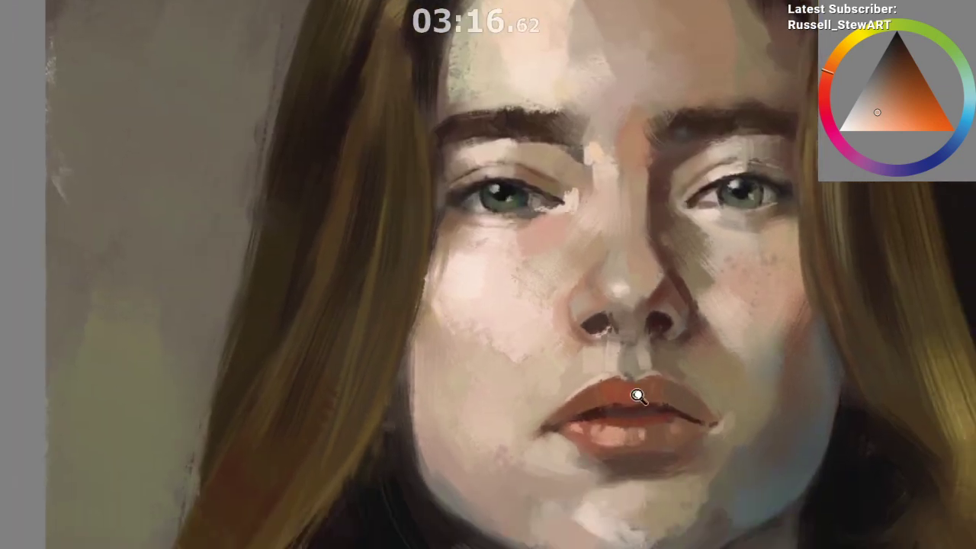
drag(637, 395, 566, 408)
drag(698, 460, 709, 394)
drag(642, 490, 652, 476)
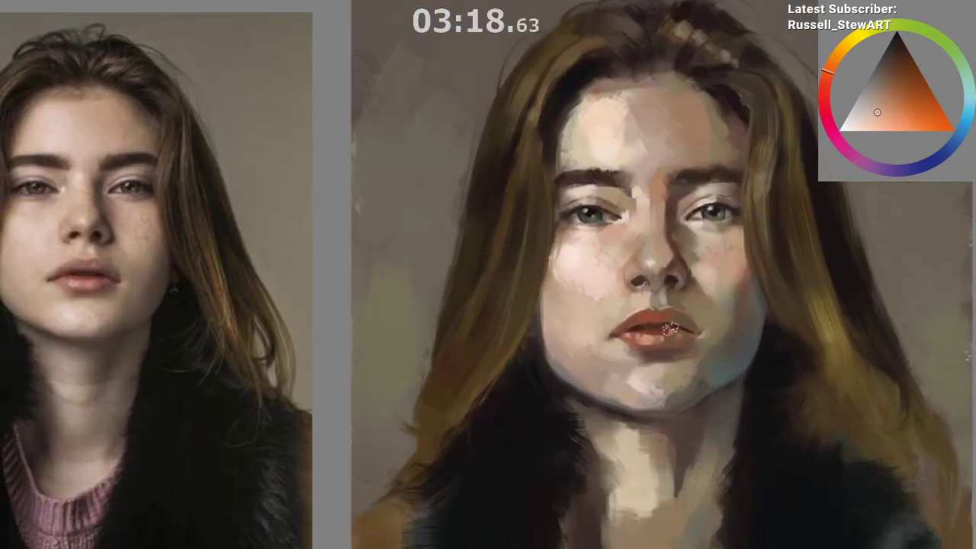
Step: Sample orange-brown between the eyebrows, then skin tones and browns from the shadow-side cheek and jaw, to rework the freckles there
ctrl+click(652, 181)
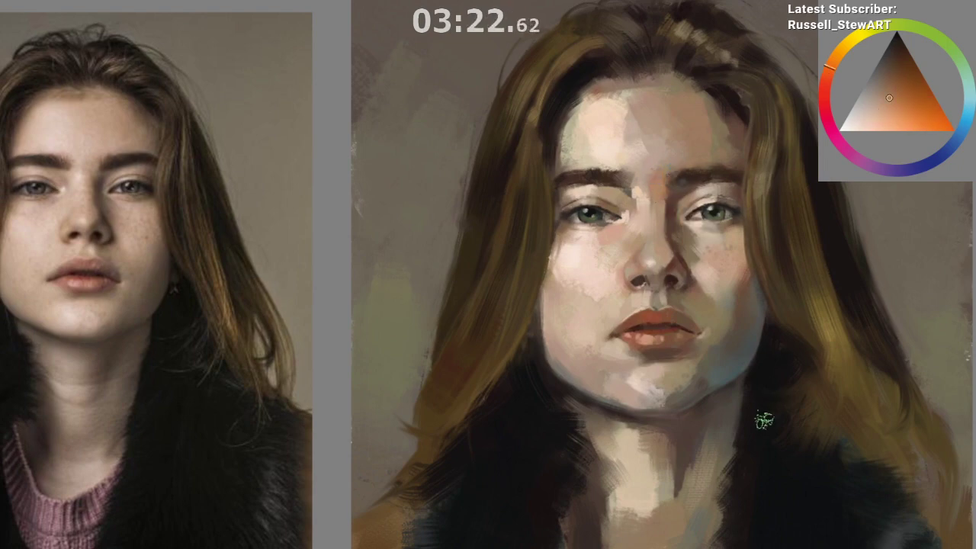
drag(749, 460, 707, 427)
drag(715, 415, 739, 412)
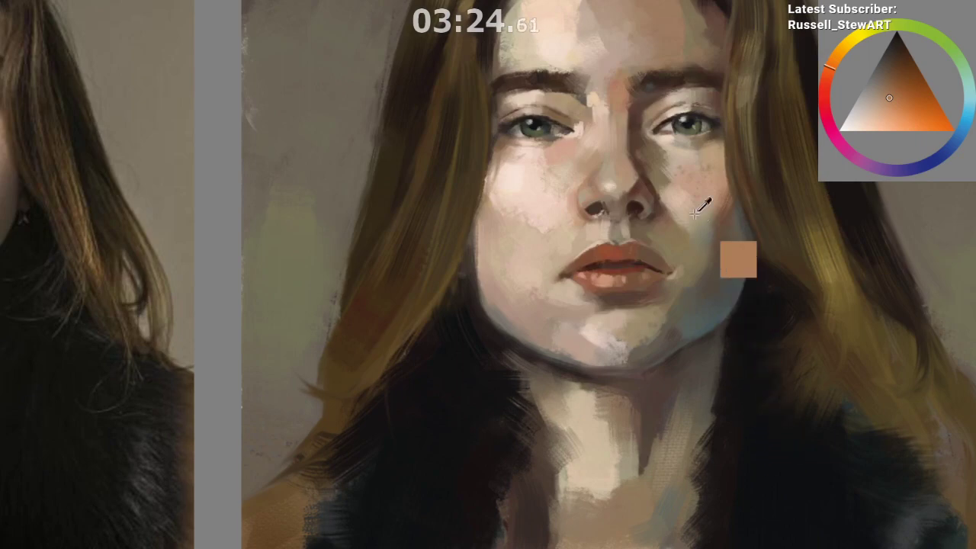
ctrl+click(685, 166)
ctrl+click(702, 158)
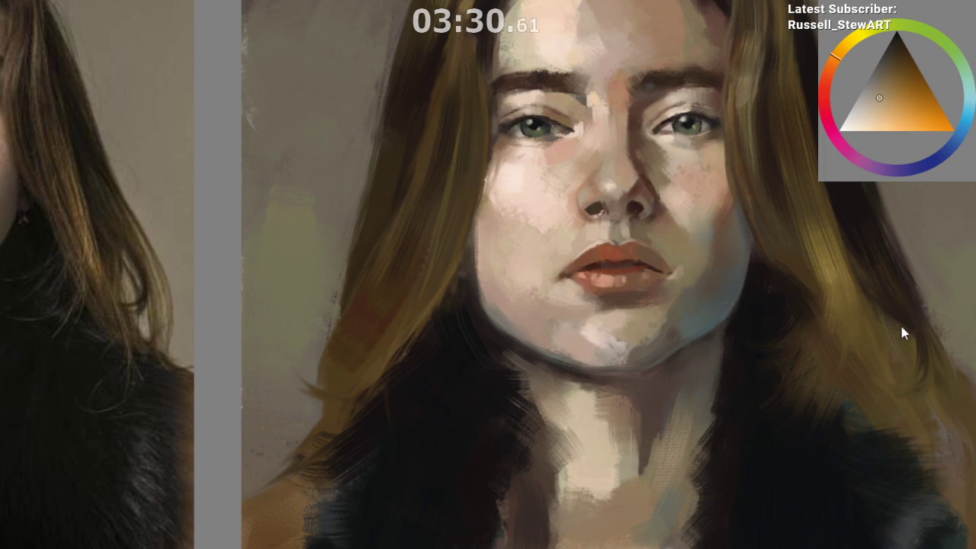
ctrl+click(703, 262)
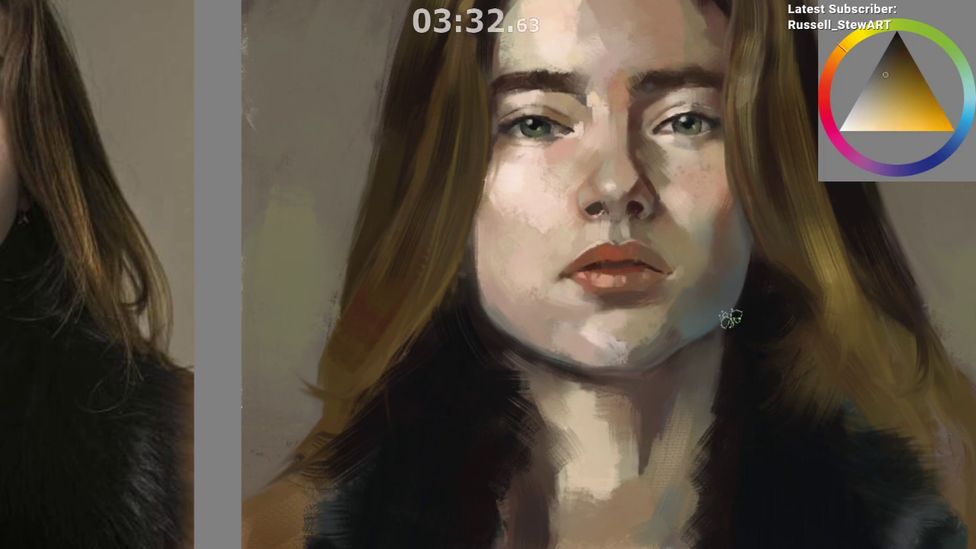
ctrl+click(709, 261)
Step: Sample dark reddish brown beside the nostril, shift its hue toward red and dab shadow-side cheek freckles, undoing the last two strokes
drag(709, 453, 714, 522)
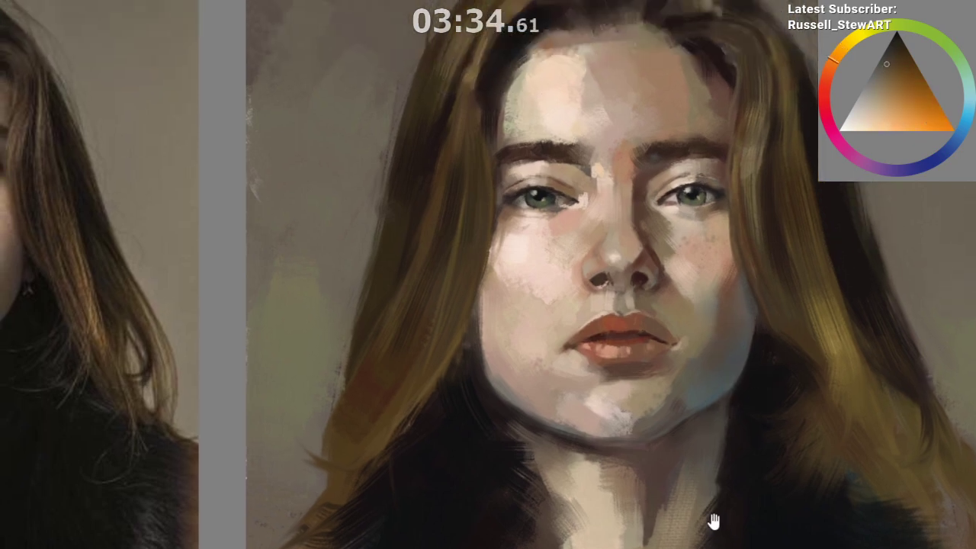
drag(623, 526, 682, 502)
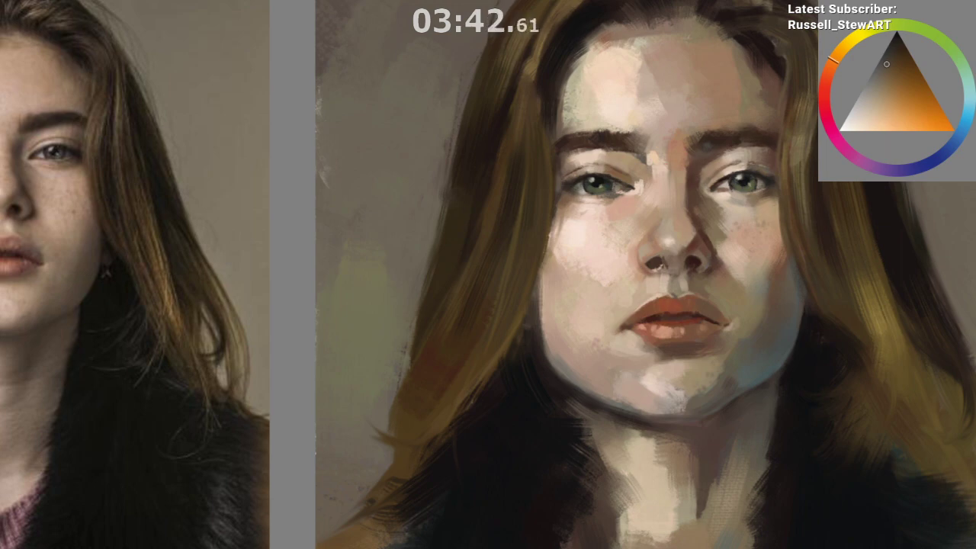
key(ctrl)
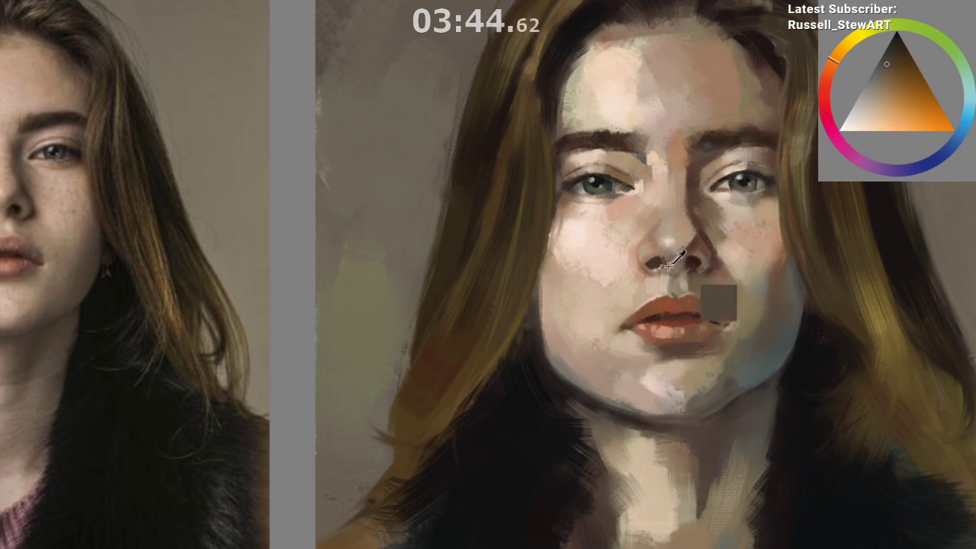
click(692, 242)
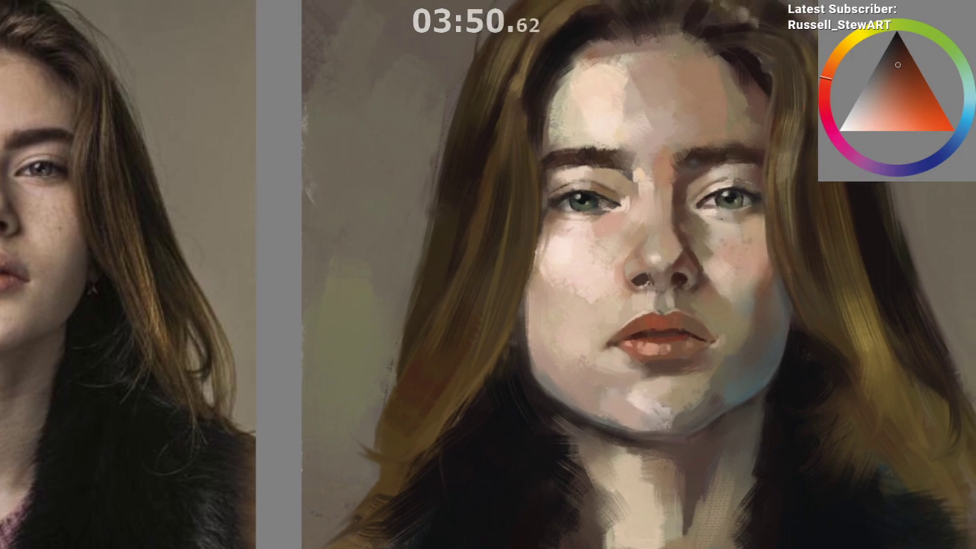
click(825, 85)
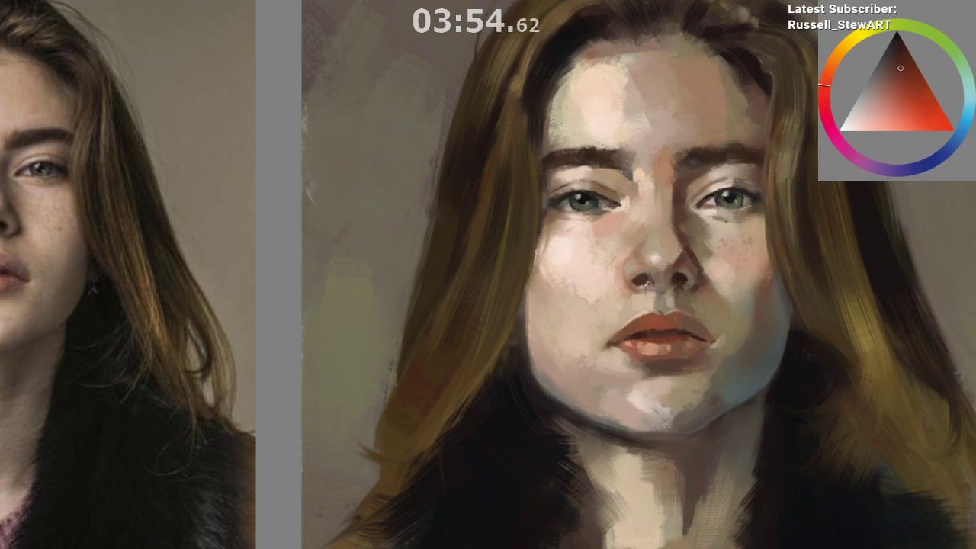
key(ctrl+z)
key(ctrl+z)
Step: Sample skin tones from the shadow-side cheek and reddish brown from the nostril to refine the freckles and skin under the shadow-side eye
drag(740, 221, 794, 156)
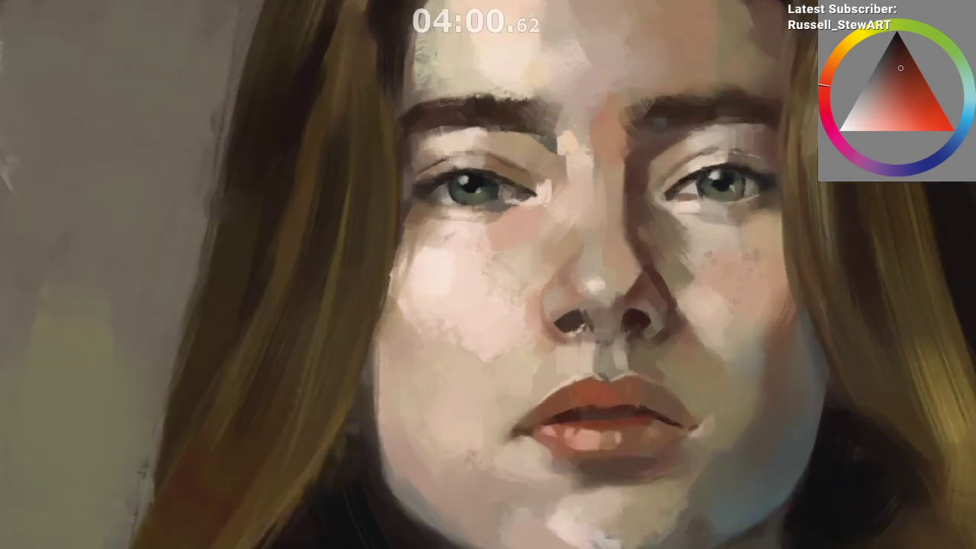
alt+click(753, 252)
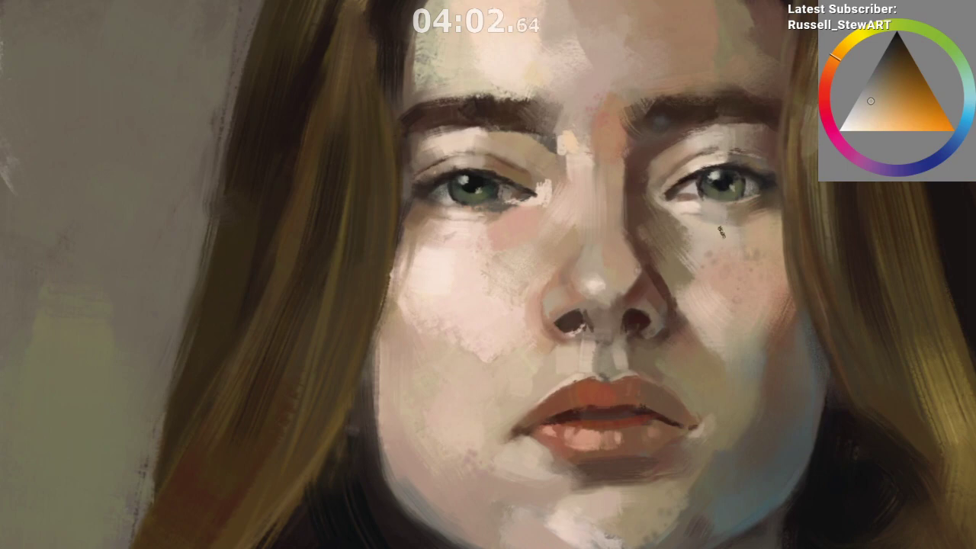
ctrl+click(504, 217)
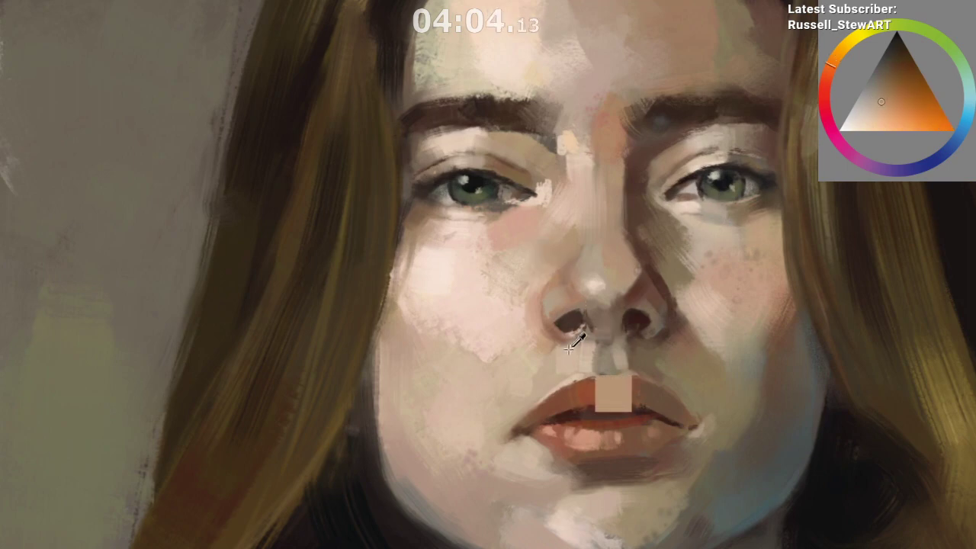
ctrl+click(656, 284)
ctrl+click(563, 320)
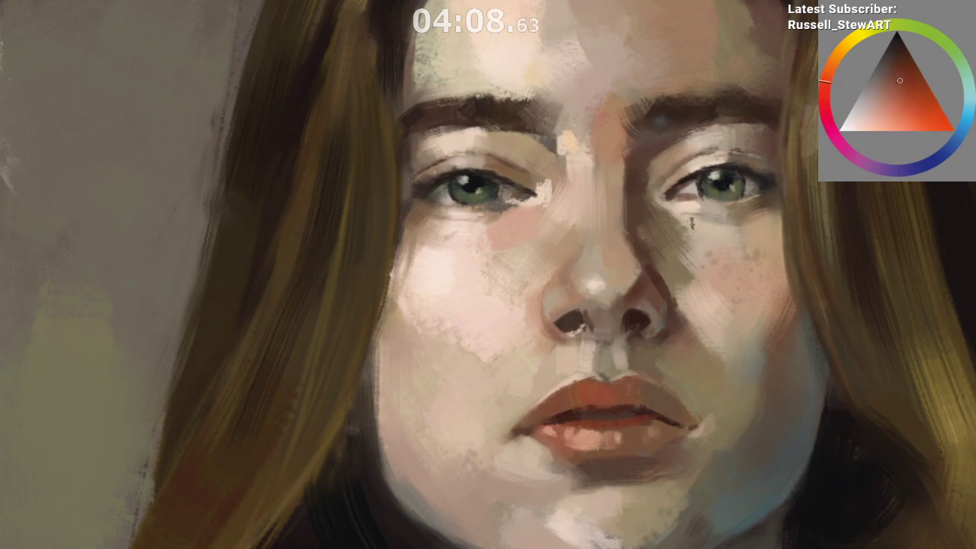
ctrl+click(719, 211)
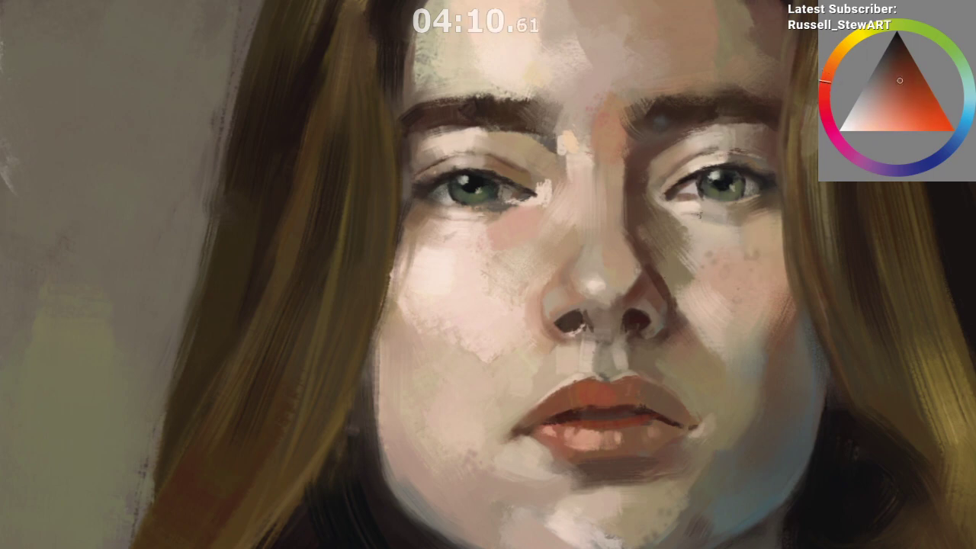
drag(692, 214, 724, 218)
scroll(686, 320, down, 4)
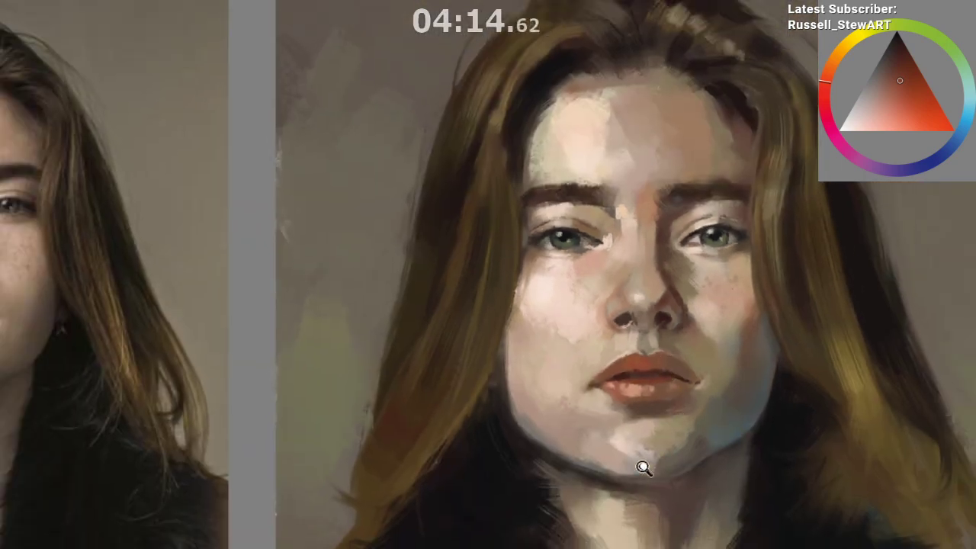
Step: Sample light beige from the shadow-side cheek and dab a tiny earring highlight between that side's jaw and hair
scroll(645, 464, down, 2)
scroll(708, 311, down, 3)
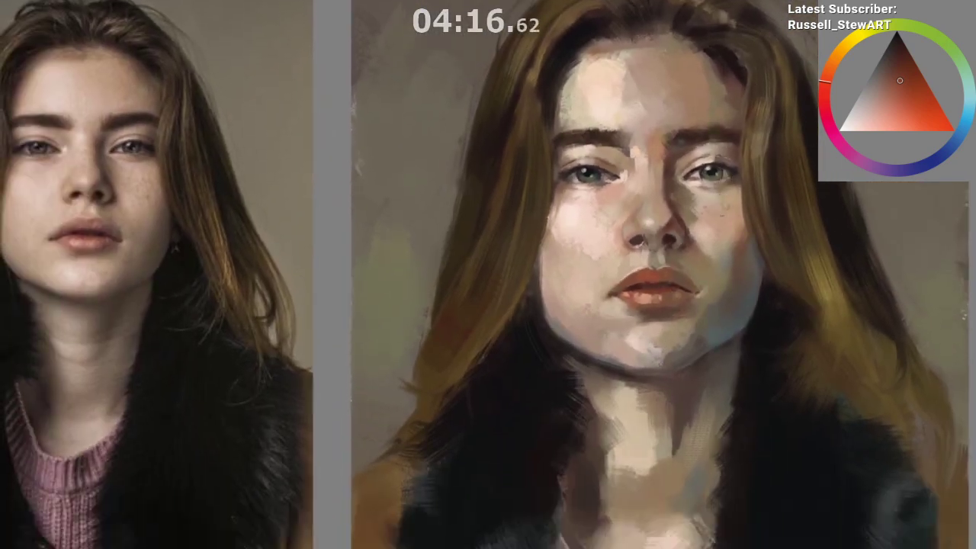
ctrl+click(737, 233)
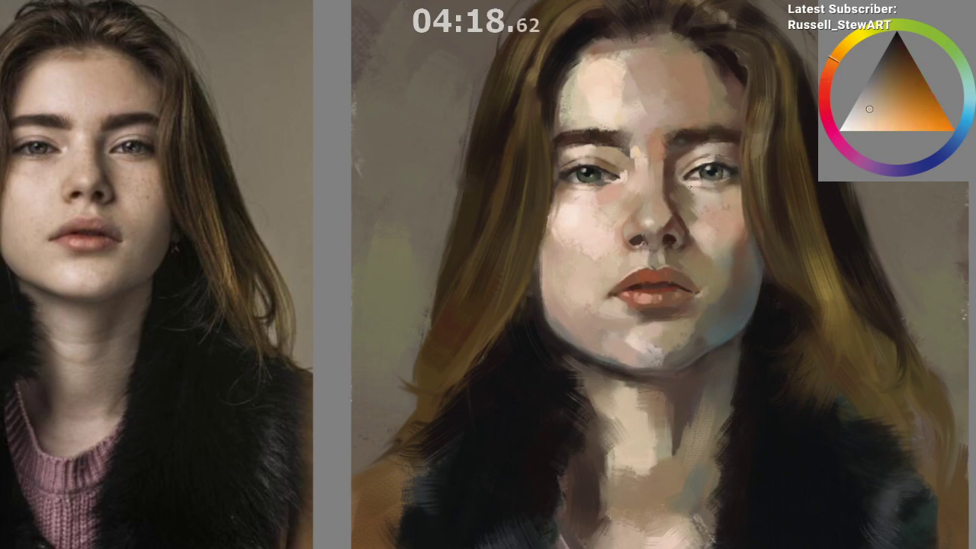
scroll(721, 366, down, 2)
ctrl+click(695, 412)
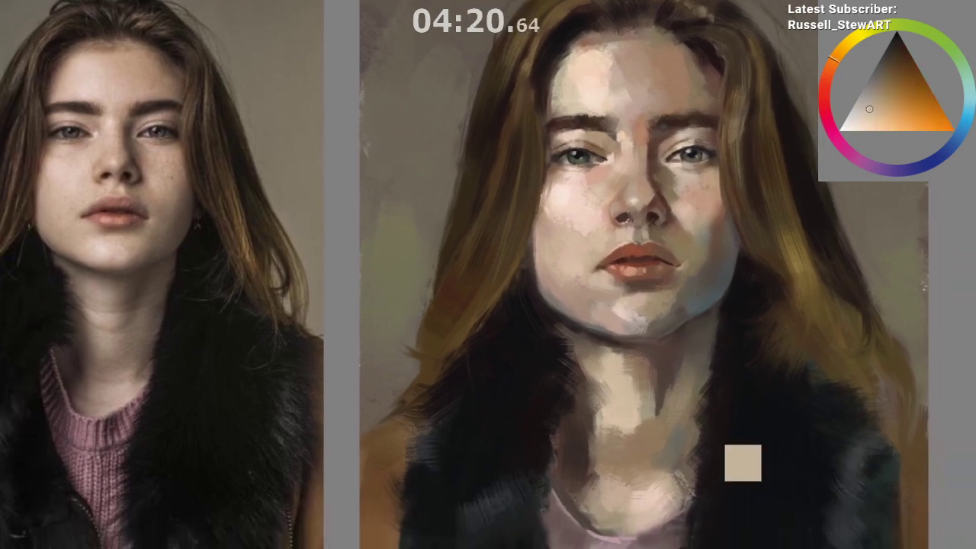
scroll(688, 516, down, 2)
drag(584, 442, 590, 516)
ctrl+click(622, 260)
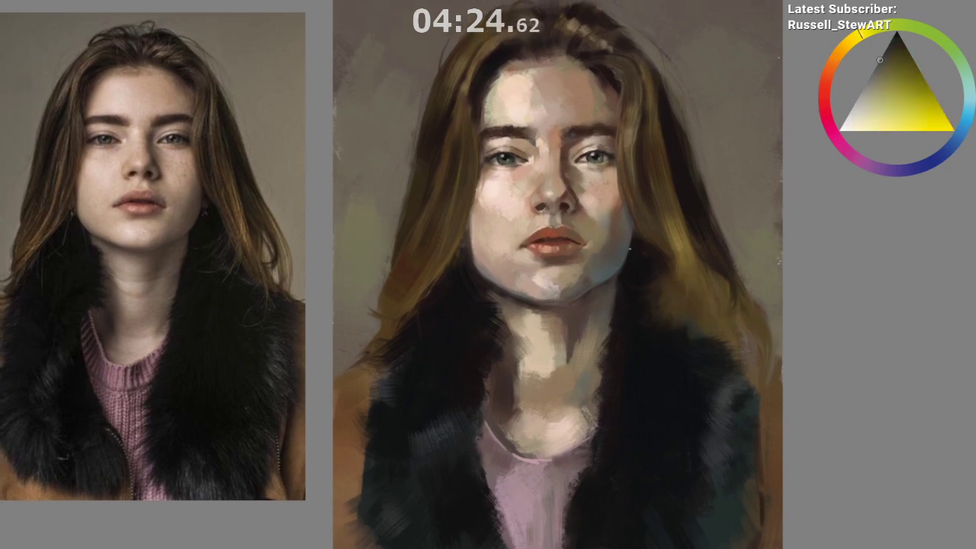
Step: Sample browns and near-black tones from the hair beside the shadow-side jaw and shape the small earring with them
scroll(647, 218, up, 2)
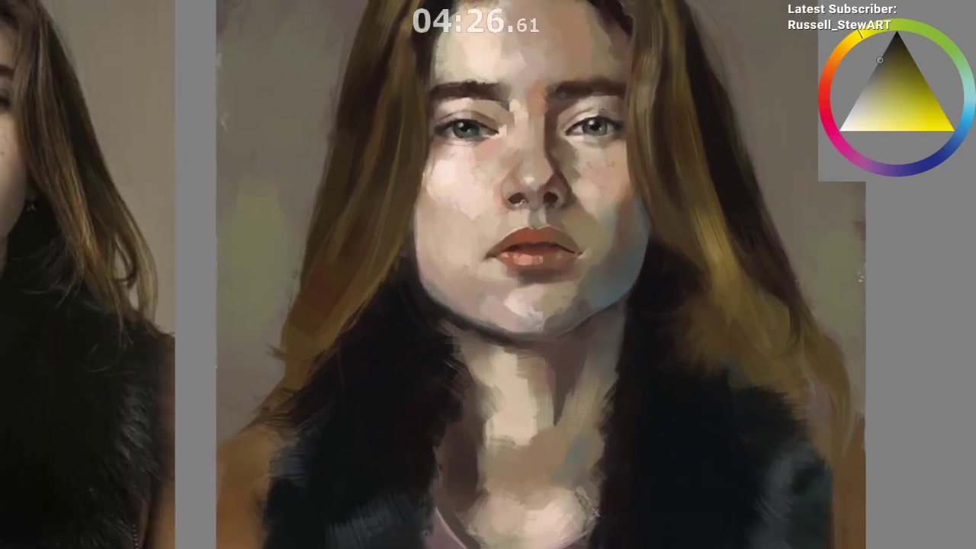
ctrl+click(654, 259)
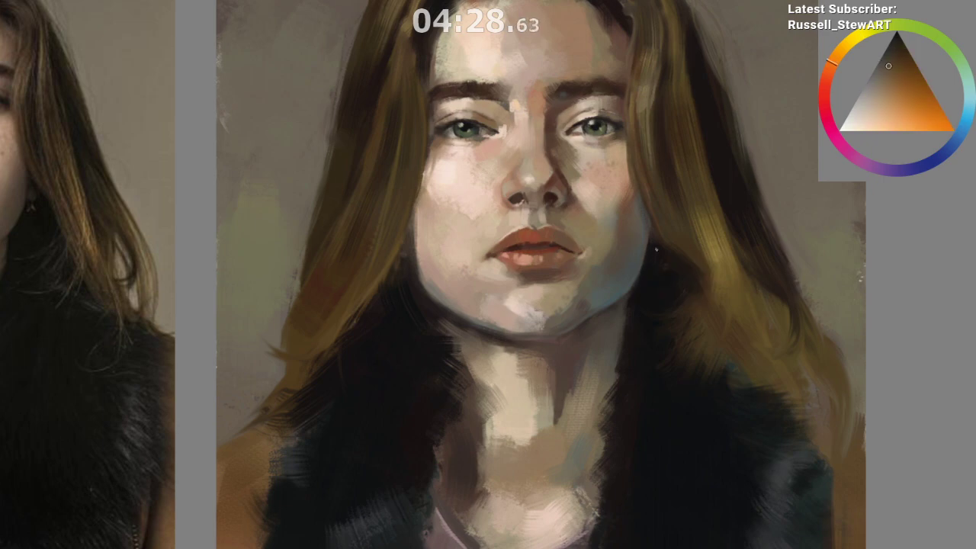
ctrl+click(654, 249)
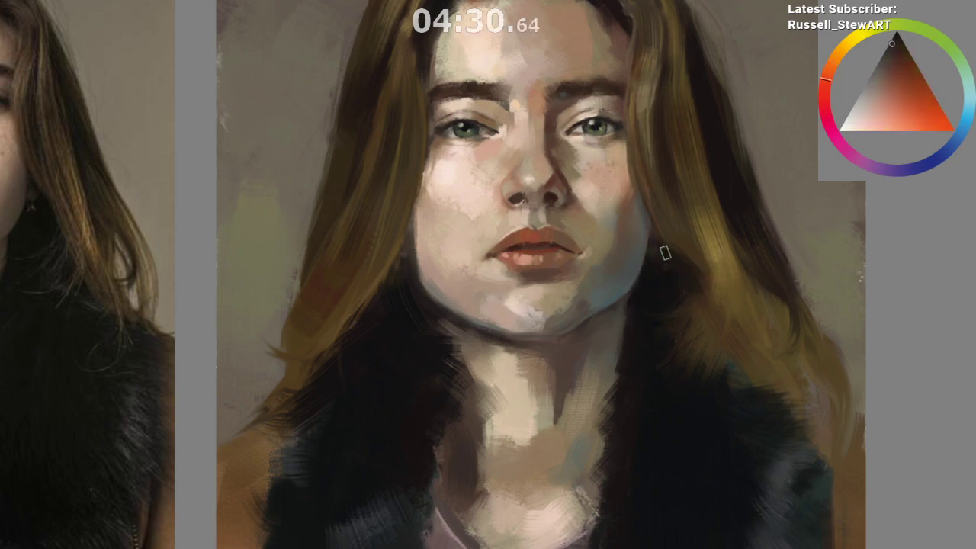
ctrl+click(660, 253)
scroll(628, 392, down, 1)
ctrl+click(656, 266)
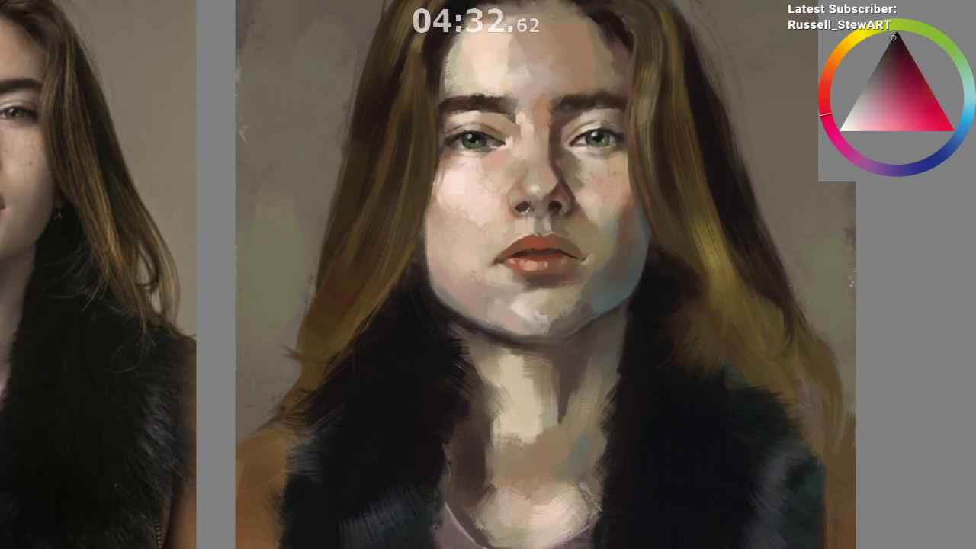
scroll(669, 319, down, 1)
ctrl+click(683, 228)
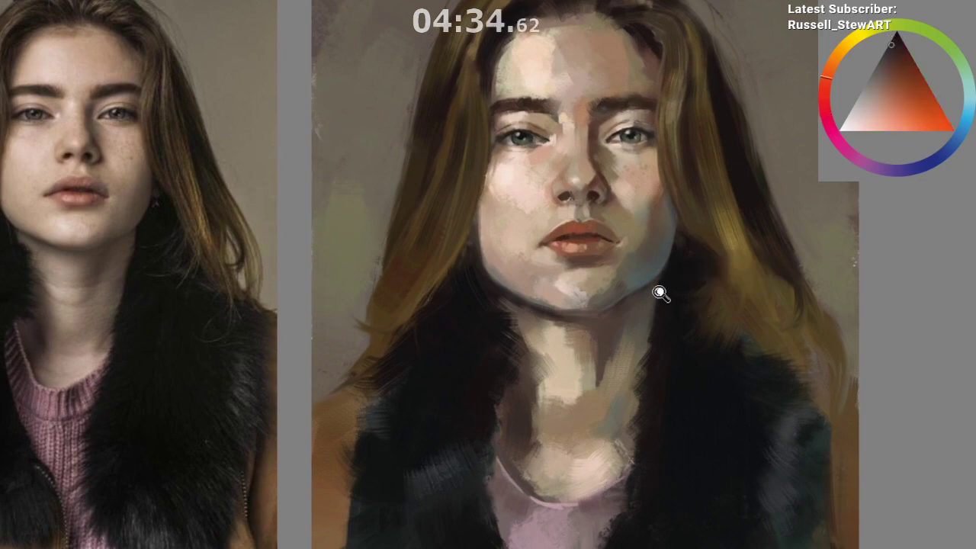
Step: Sample blue-grey from the shadow-side jaw edge and touch up the dark area between the light-side hair and fur collar
scroll(660, 293, down, 1)
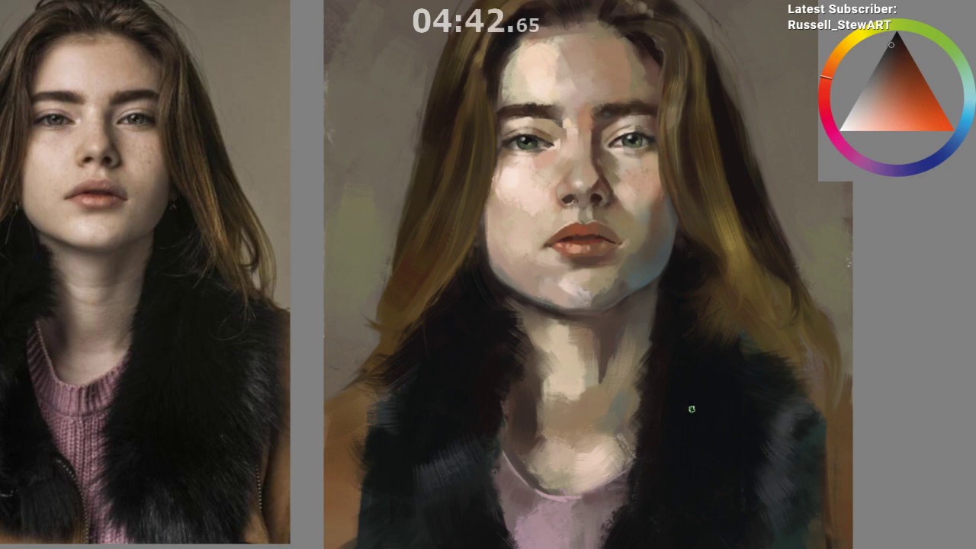
ctrl+click(678, 257)
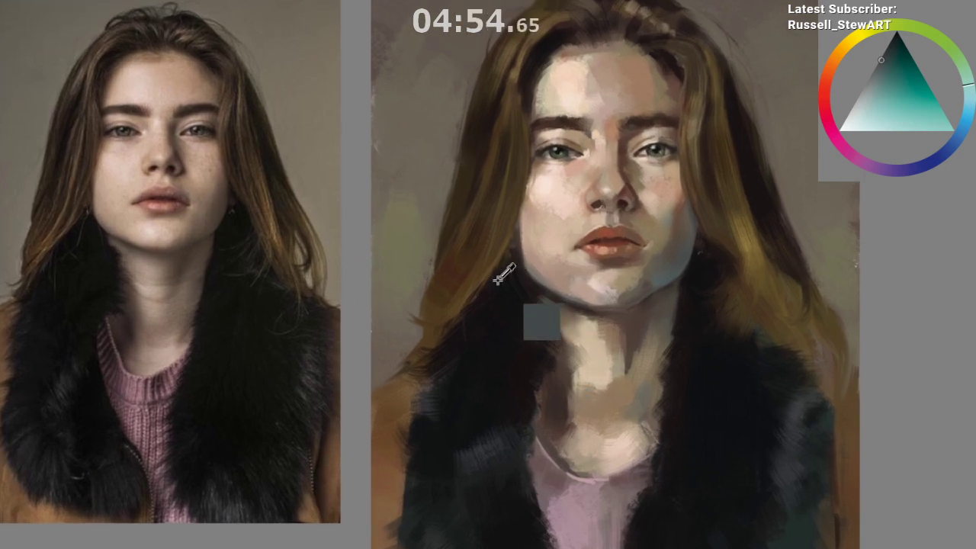
drag(537, 320, 527, 350)
drag(654, 435, 672, 420)
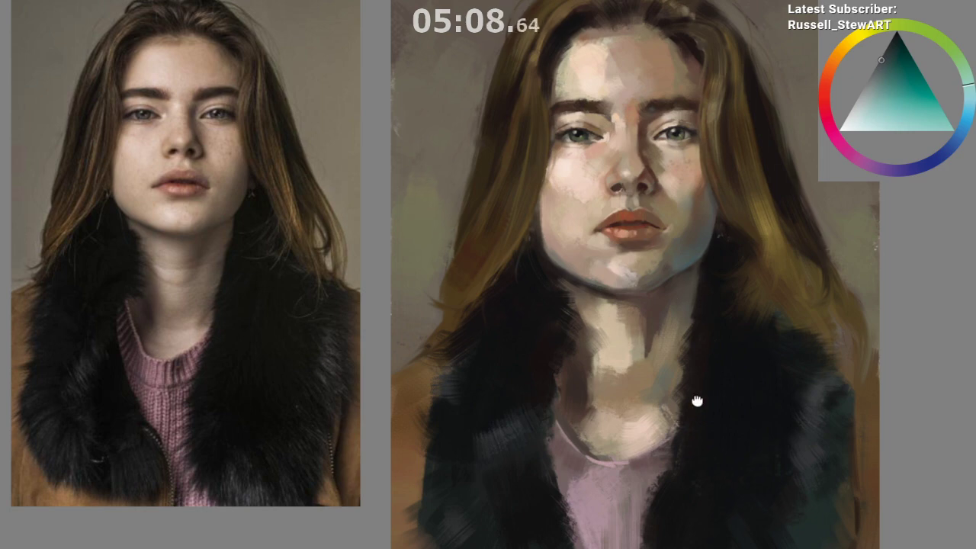
drag(697, 401, 662, 410)
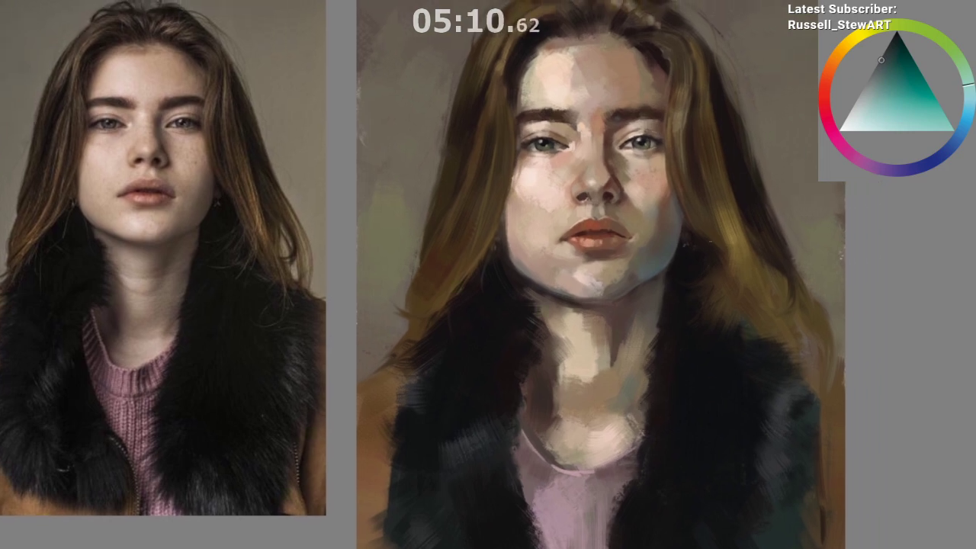
Step: Sample golden brown from the shadow-side hair, mirror the canvas view, and rework the outer hair edge with nearby hair and background tones
ctrl+click(736, 220)
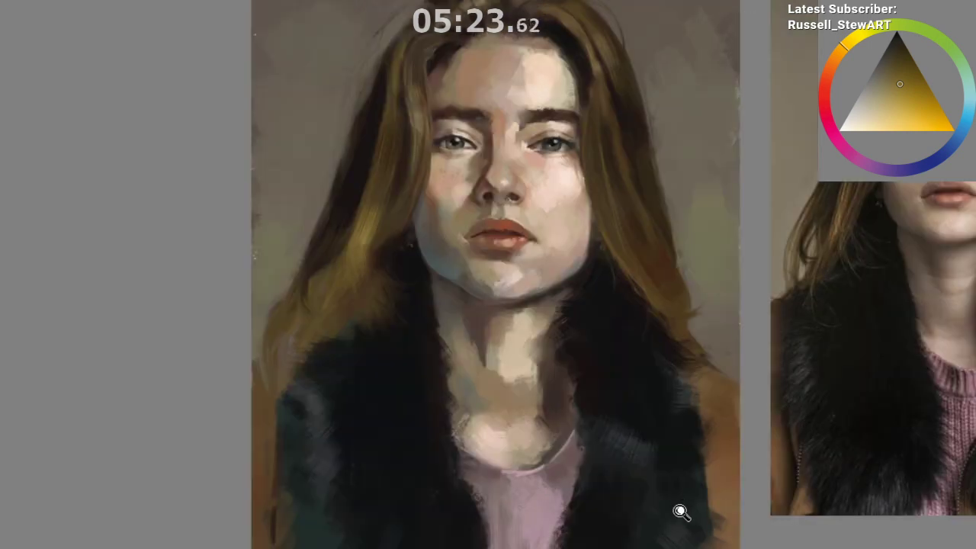
mouse_move(681, 514)
mouse_down()
mouse_move(435, 413)
mouse_move(294, 377)
mouse_move(262, 337)
mouse_up()
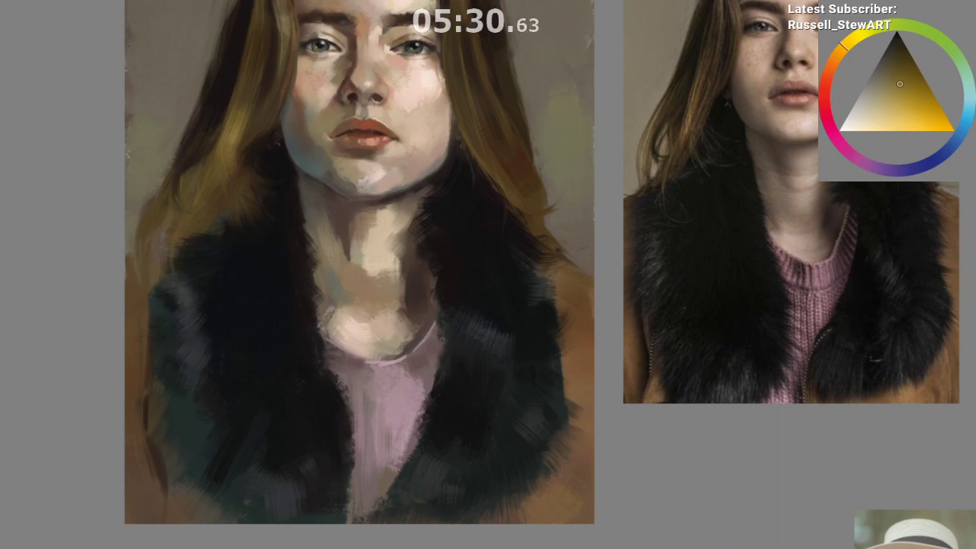
ctrl+click(157, 223)
ctrl+click(150, 200)
ctrl+click(129, 249)
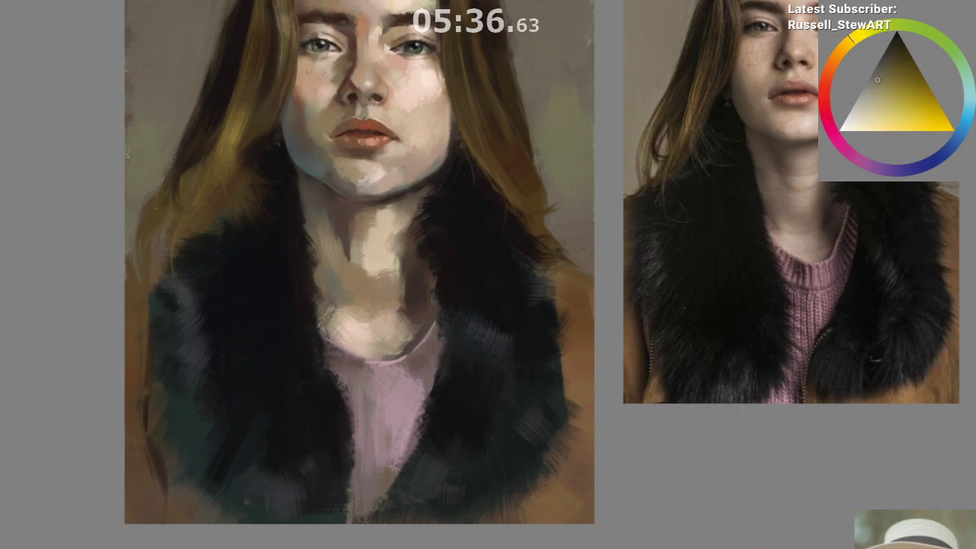
scroll(347, 480, down, 1)
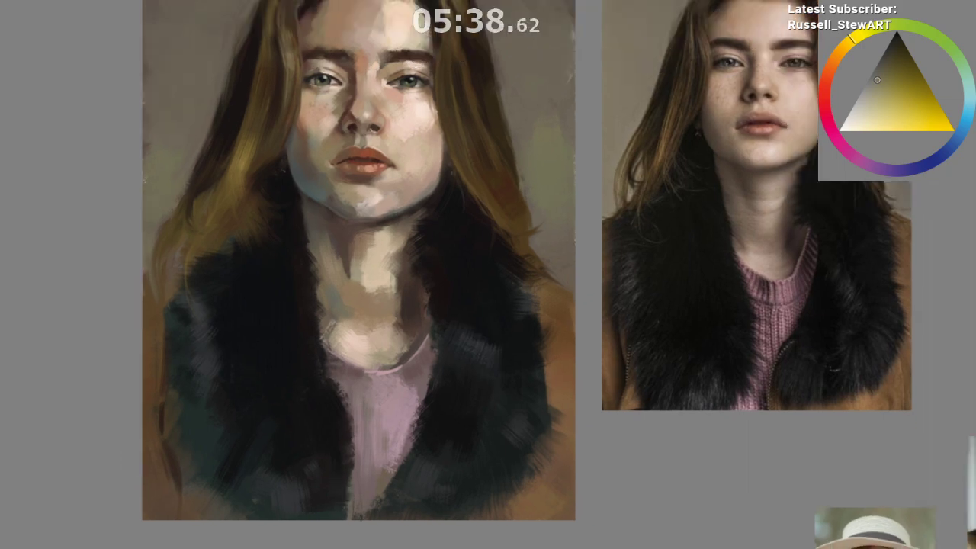
Step: Sample dark browns around the shadow-side hair tips and coat shoulder to paint thin strands along the hair's outer edge
ctrl+click(196, 174)
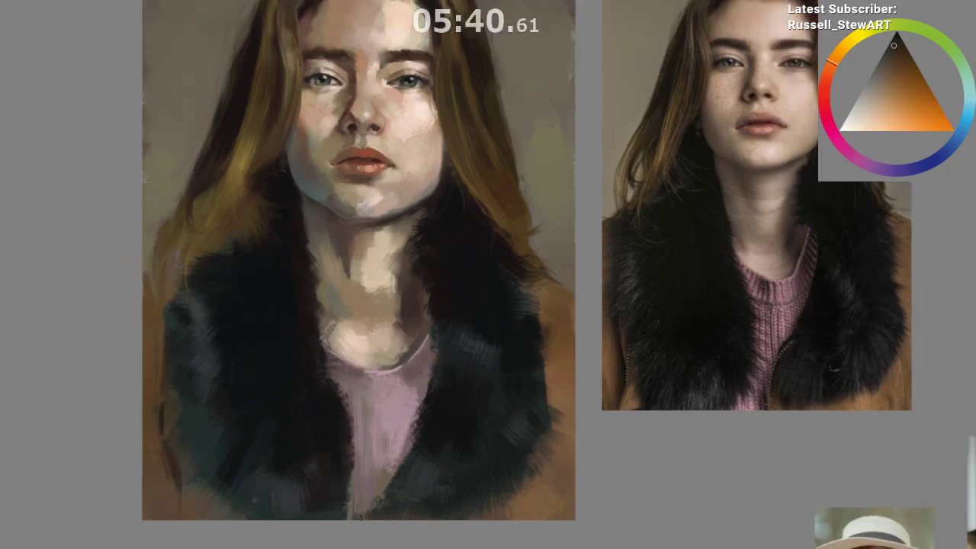
ctrl+click(149, 272)
ctrl+click(183, 202)
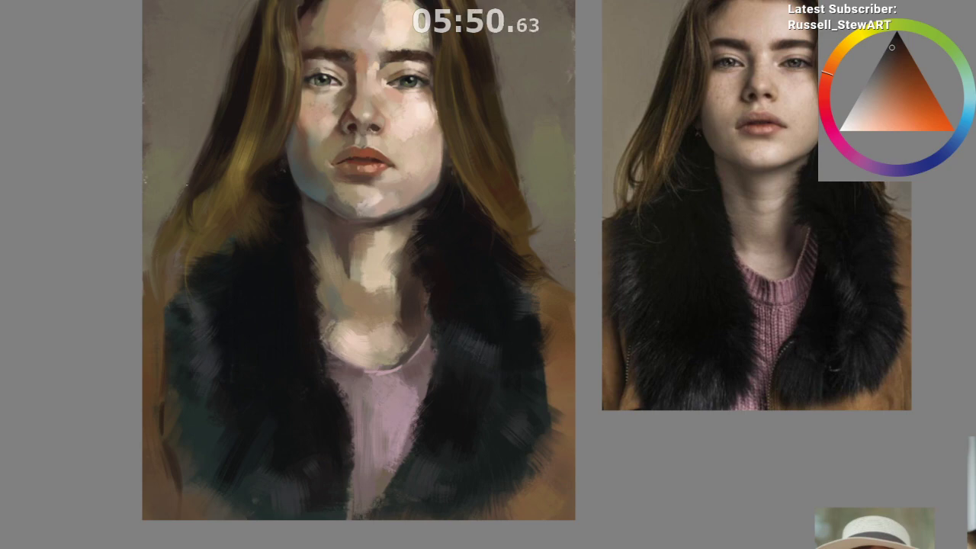
Step: Restore the unmirrored canvas view and refine the shadow-side hair outline using sampled dark brown and olive-grey background color
key(m)
drag(564, 259, 355, 281)
ctrl+click(686, 187)
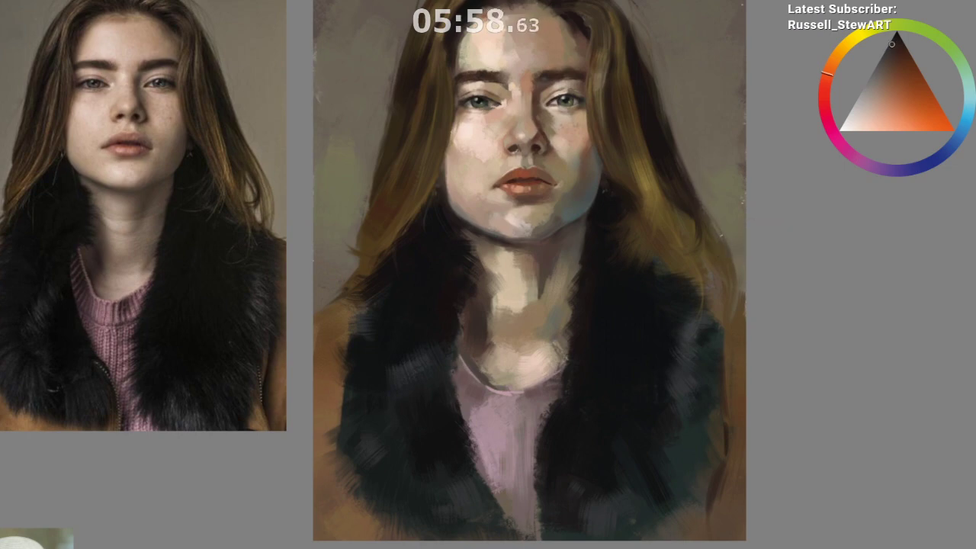
ctrl+click(717, 221)
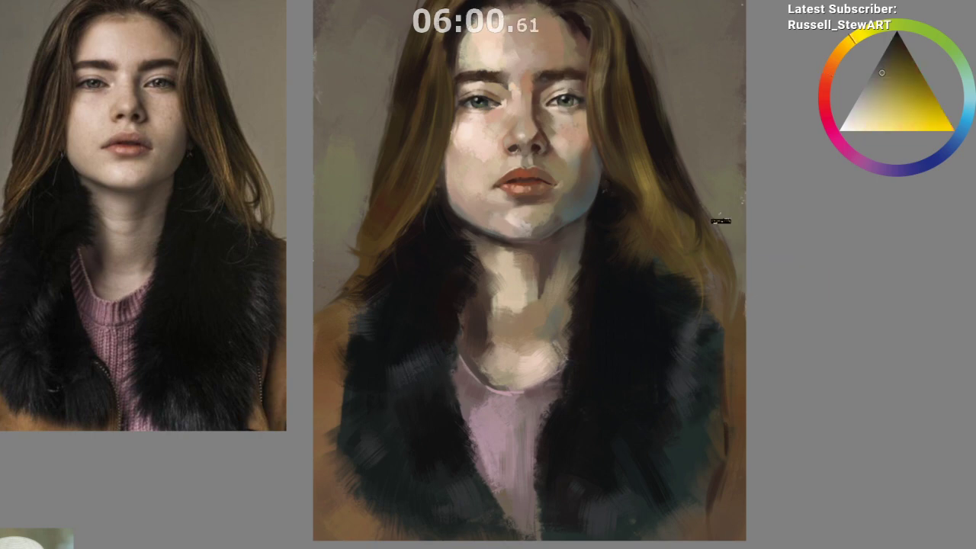
scroll(742, 386, down, 1)
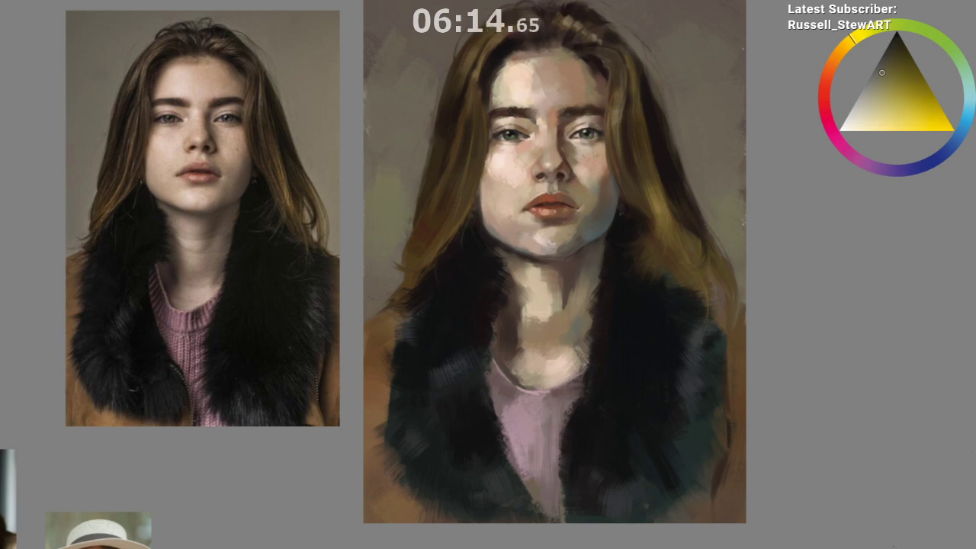
Step: Sample browns from the shadow-side coat sleeve and shoulder and paint the shoulder just below the hair tips
ctrl+click(739, 335)
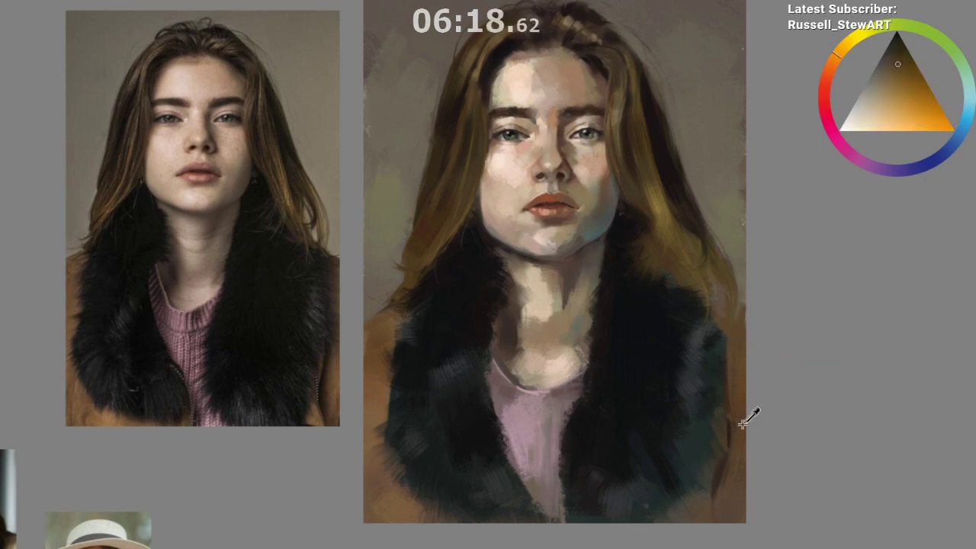
ctrl+click(718, 462)
mouse_move(741, 327)
mouse_down()
mouse_move(719, 318)
mouse_move(744, 324)
mouse_up()
ctrl+click(727, 322)
ctrl+click(727, 331)
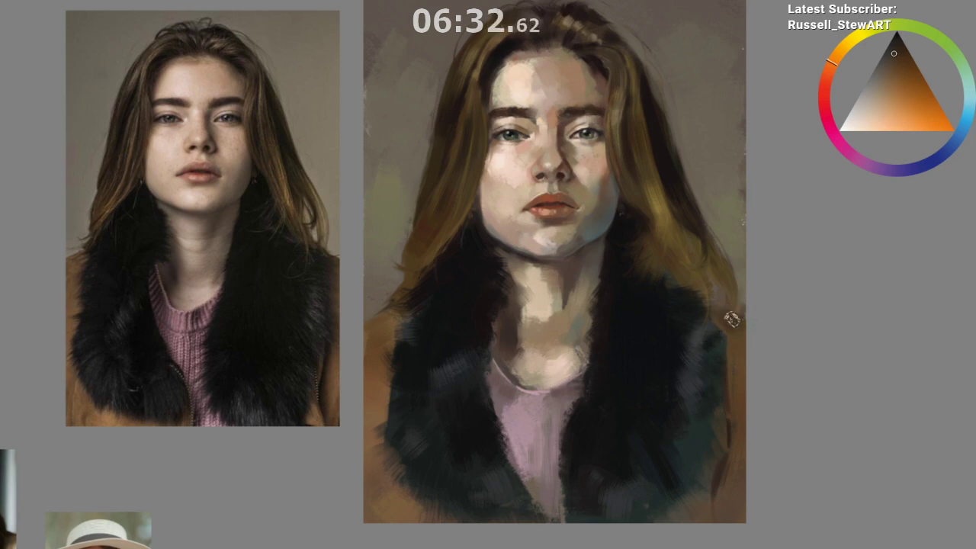
mouse_move(727, 310)
mouse_down()
mouse_move(727, 320)
mouse_move(719, 313)
mouse_up()
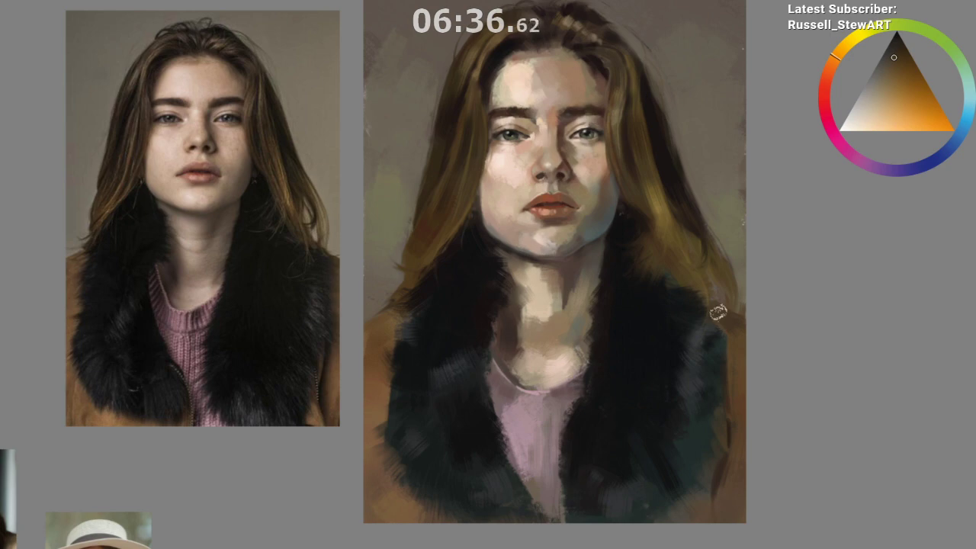
Step: Sample darker brown from the coat beside the fur collar and olive-brown from the hair tips to rework the shoulder's upper edge
ctrl+click(723, 370)
drag(714, 317, 730, 339)
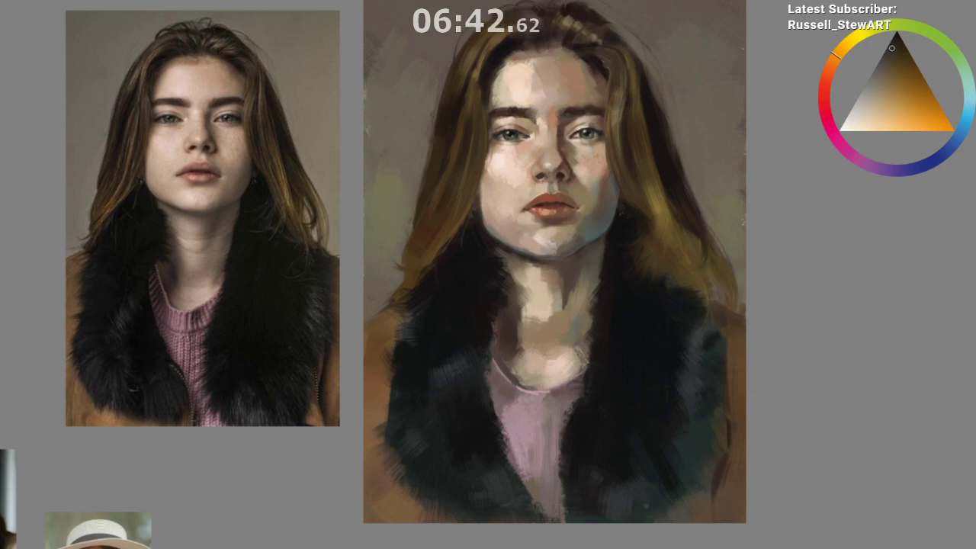
ctrl+click(718, 316)
ctrl+click(728, 333)
ctrl+click(735, 305)
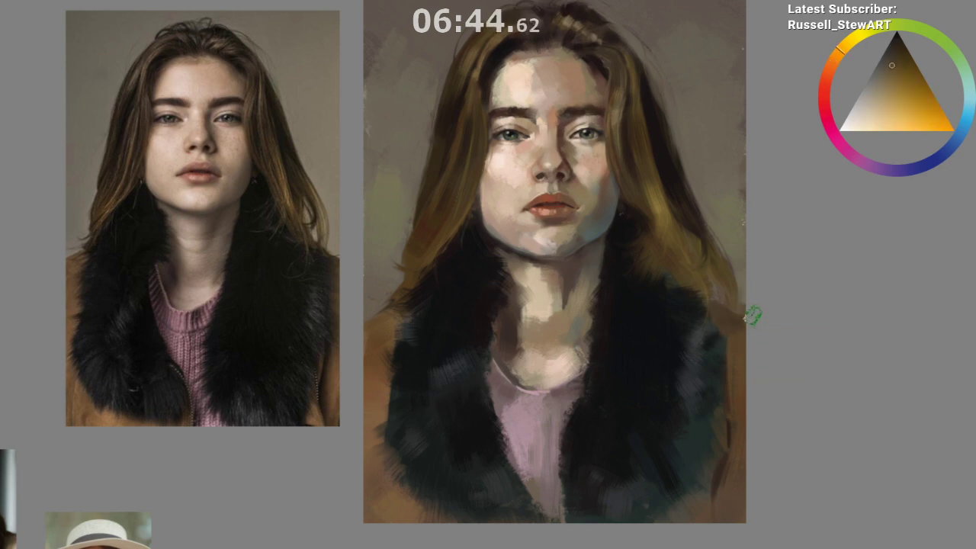
drag(734, 309, 742, 313)
Step: Sample olive-grey beside the hair tips and clean up the shadow-side shoulder contour against the background
mouse_move(724, 393)
mouse_down()
mouse_move(717, 406)
mouse_move(725, 408)
mouse_up()
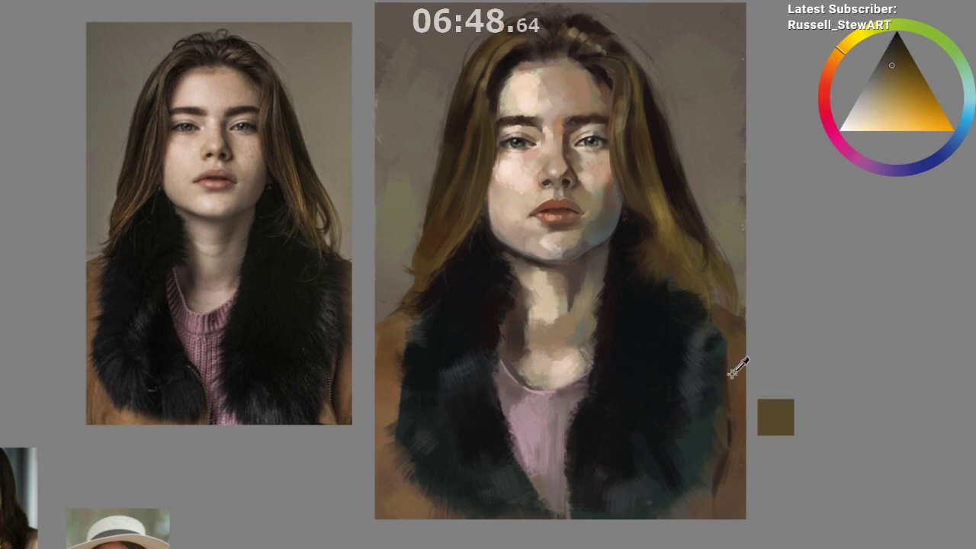
ctrl+click(732, 307)
ctrl+click(742, 307)
mouse_move(744, 317)
mouse_down()
mouse_move(747, 304)
mouse_move(710, 309)
mouse_move(738, 315)
mouse_move(728, 314)
mouse_move(760, 298)
mouse_move(723, 307)
mouse_move(754, 315)
mouse_up()
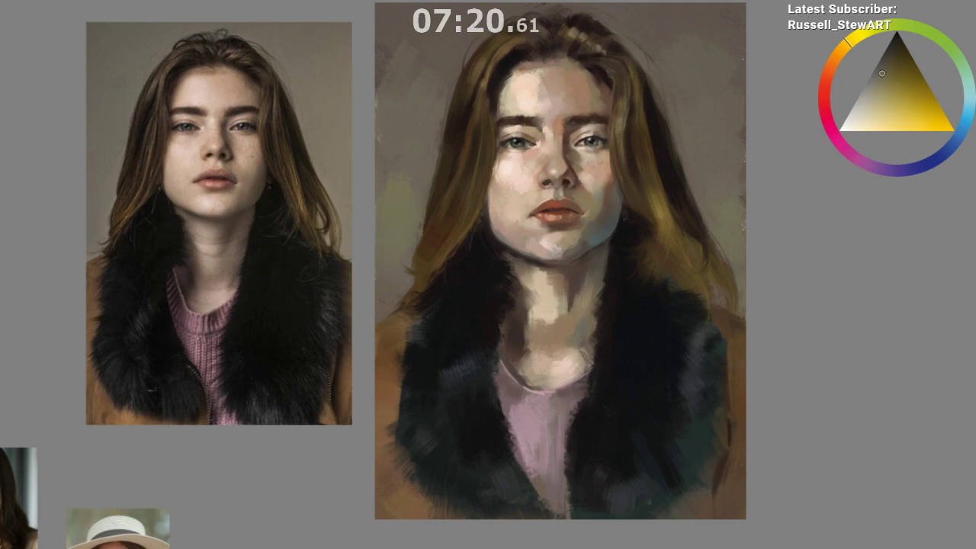
Step: Sample olive-grey and coat browns around the shadow-side shoulder and repaint the shoulder and sleeve beside the fur collar
ctrl+click(716, 312)
drag(721, 313, 729, 319)
ctrl+click(723, 313)
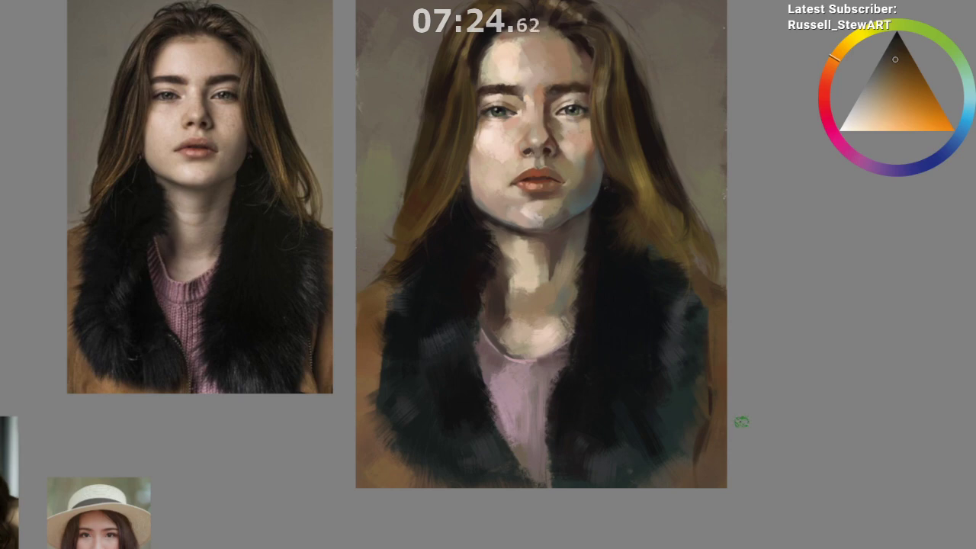
ctrl+click(702, 308)
ctrl+click(706, 407)
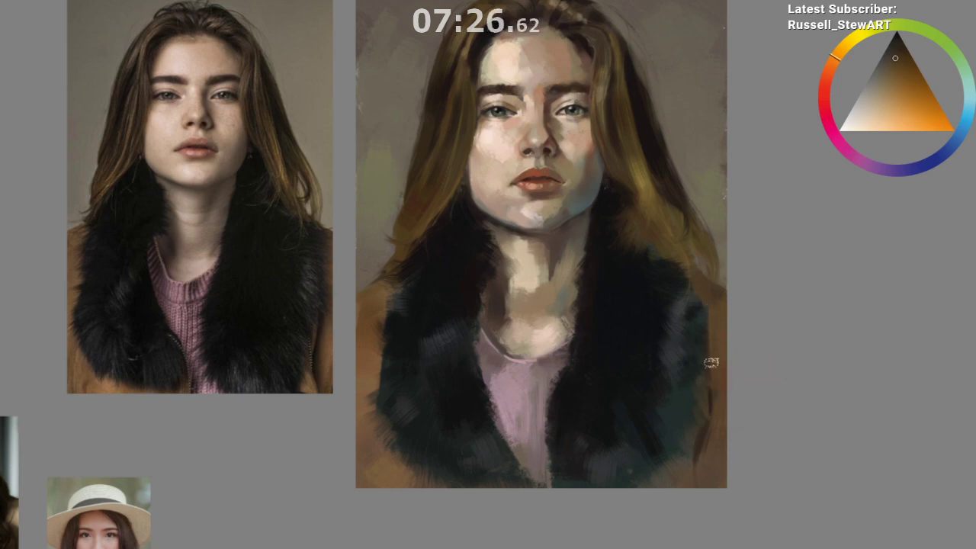
ctrl+click(712, 386)
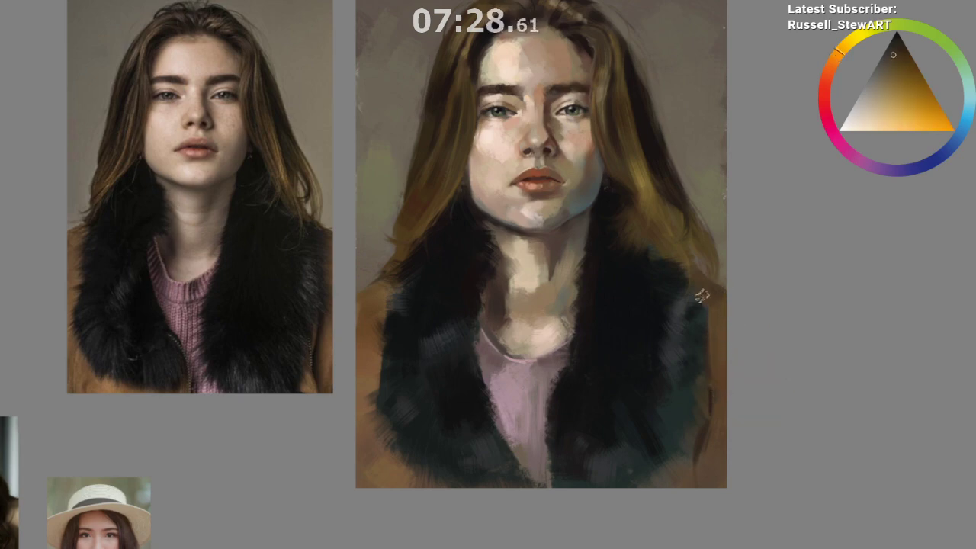
Step: Choose a darker brown and sample neighbouring browns to deepen the shadow where the hair tips meet the shoulder
click(893, 42)
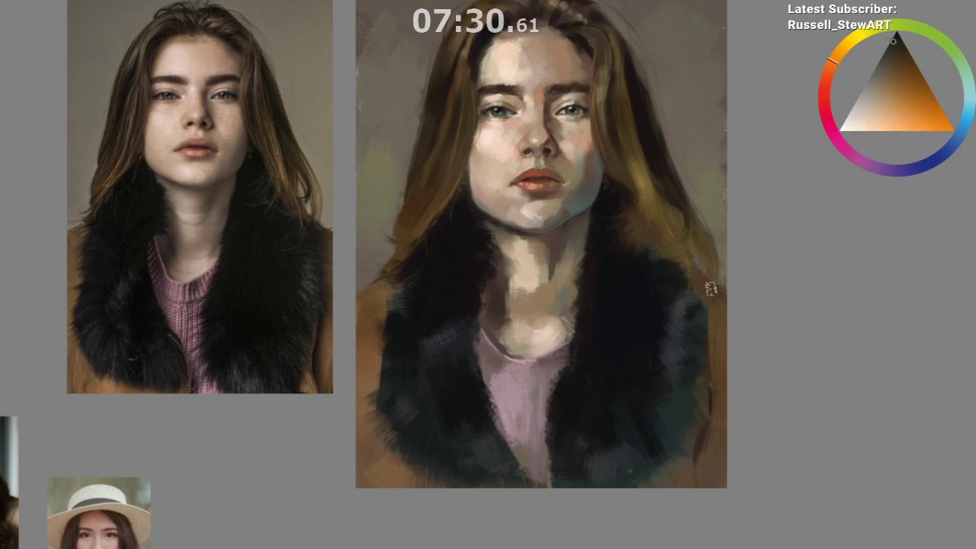
ctrl+click(702, 304)
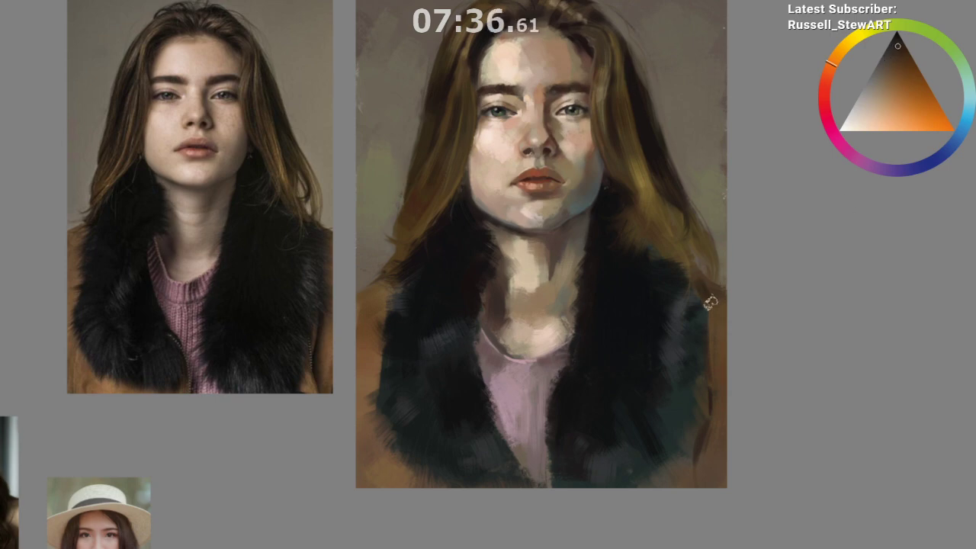
ctrl+click(694, 280)
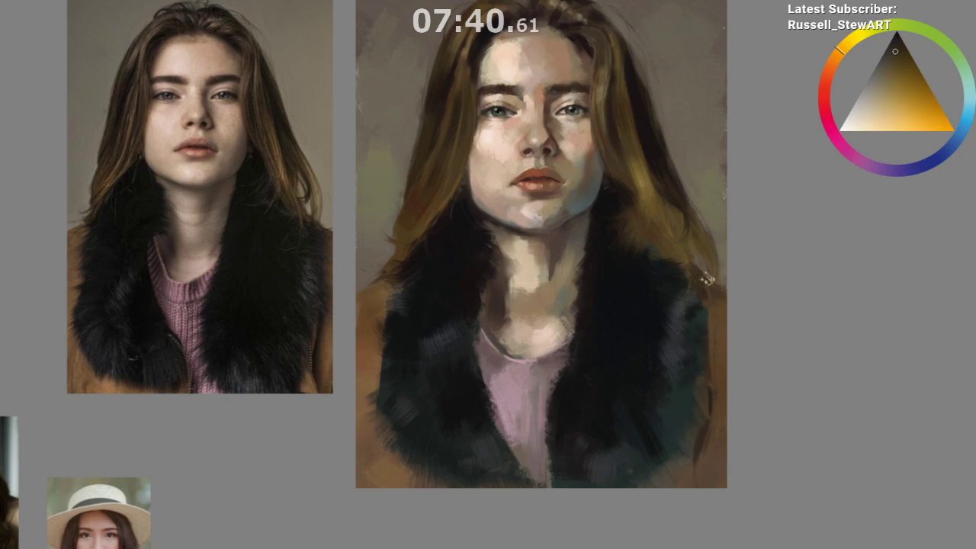
Step: Mirror the canvas view and refine the shadow-side hair outline and coat shoulder with sampled dark brown and background olive-grey
key(m)
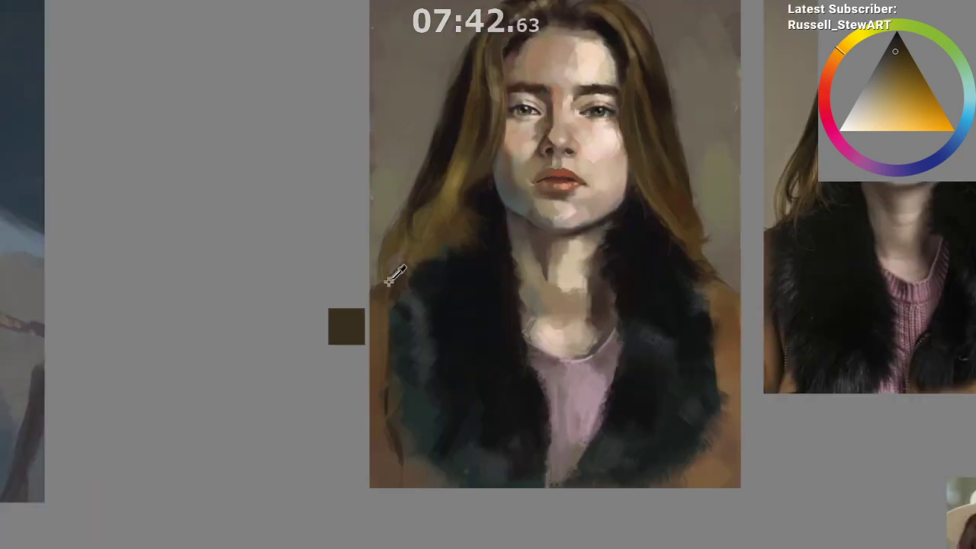
drag(399, 359, 395, 370)
drag(359, 457, 241, 458)
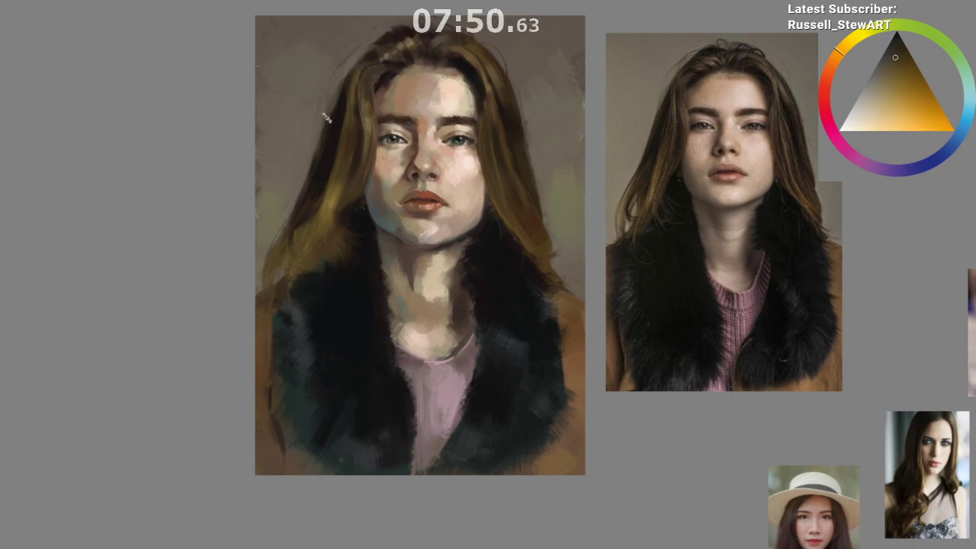
drag(326, 118, 315, 145)
alt+click(309, 153)
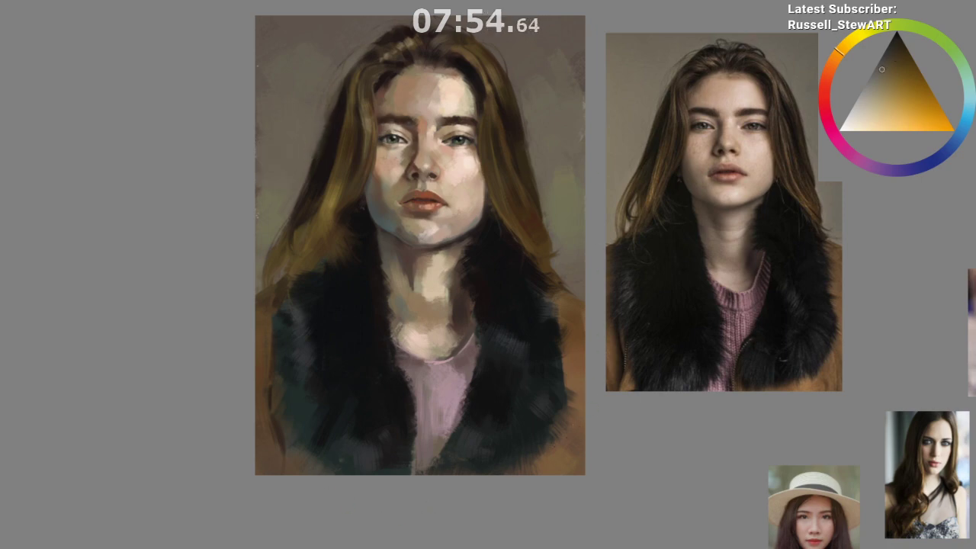
alt+click(265, 293)
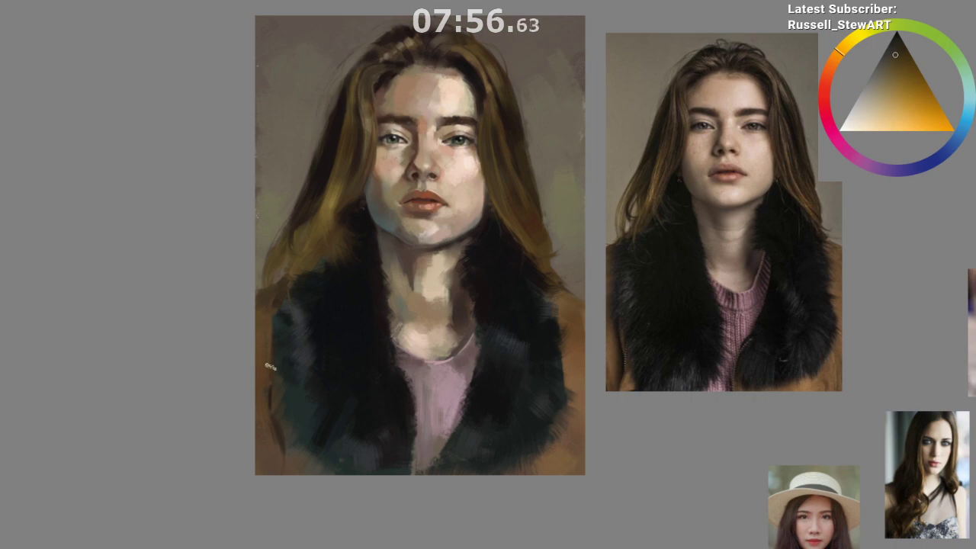
Step: Sample coat brown from the light-side shoulder, touch up its upper edge, and restore the unmirrored canvas view
mouse_move(433, 451)
mouse_down()
mouse_move(397, 466)
mouse_move(293, 450)
mouse_up()
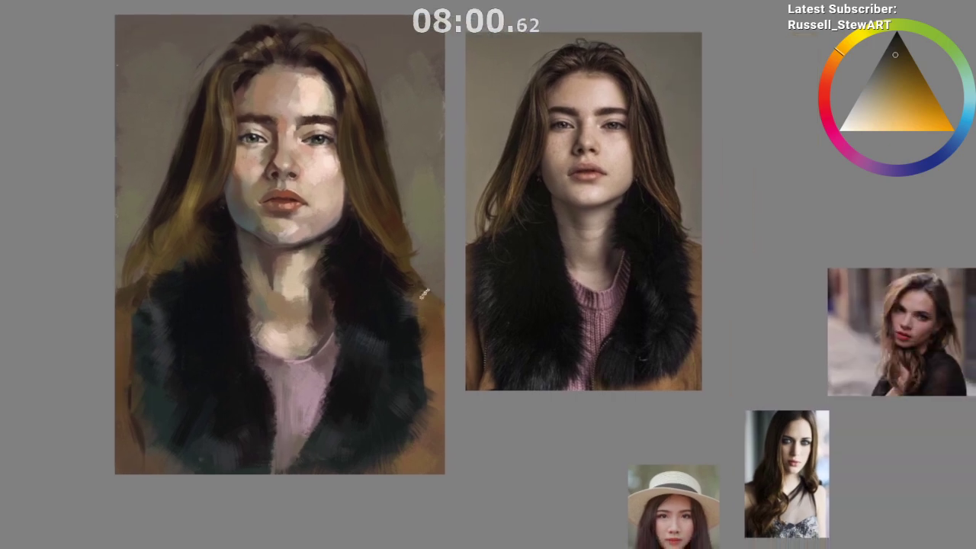
alt+click(439, 297)
mouse_move(473, 436)
mouse_down()
mouse_move(470, 459)
mouse_move(486, 434)
mouse_up()
key(m)
drag(542, 522, 358, 543)
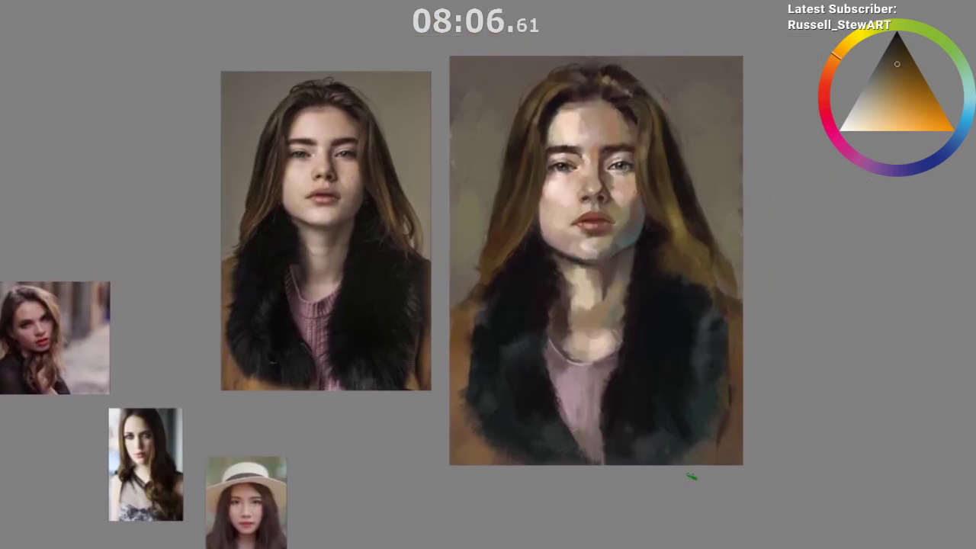
drag(691, 477, 652, 499)
drag(720, 543, 727, 545)
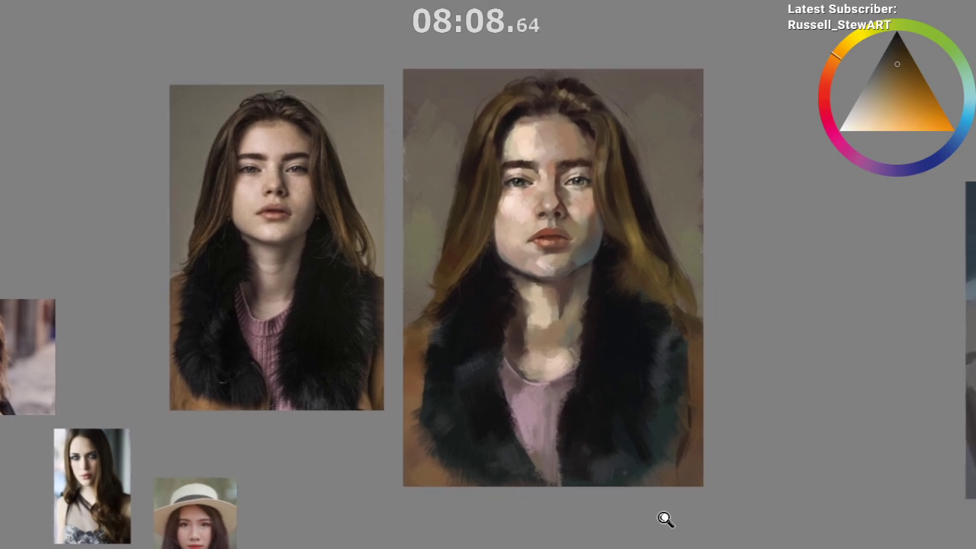
drag(664, 519, 698, 548)
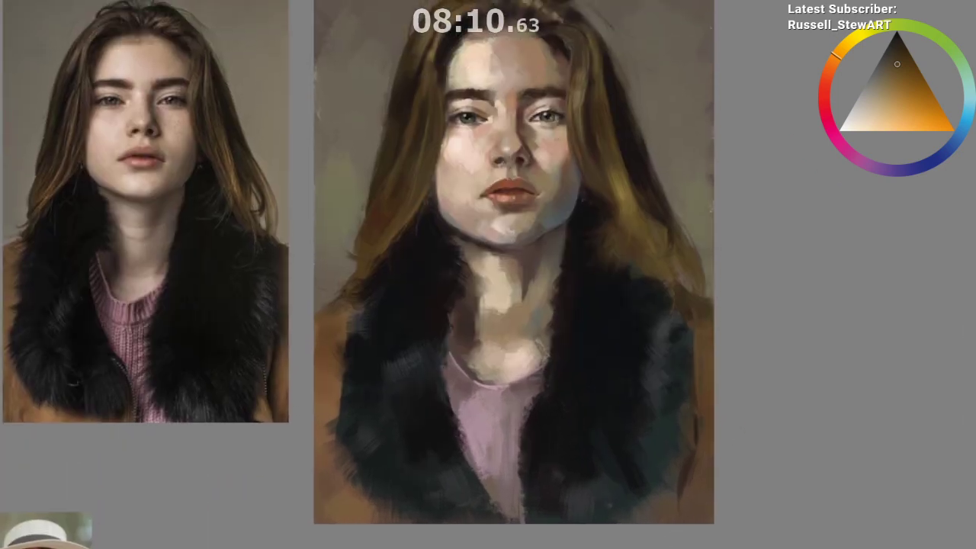
Step: Sample the olive-grey background and adjust the shadow-side hair tips, undoing a stray stroke and resampling grey-brown beside them
ctrl+click(708, 196)
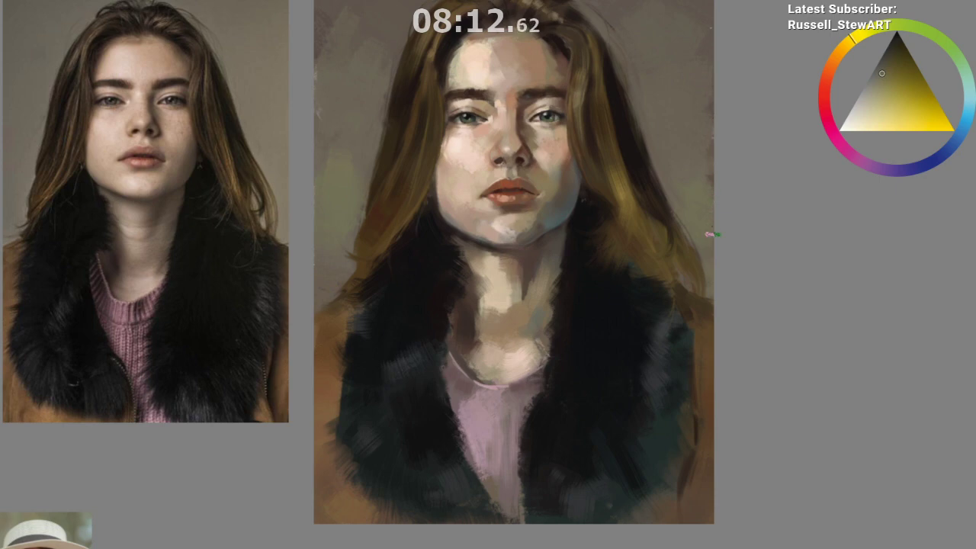
drag(708, 335, 719, 414)
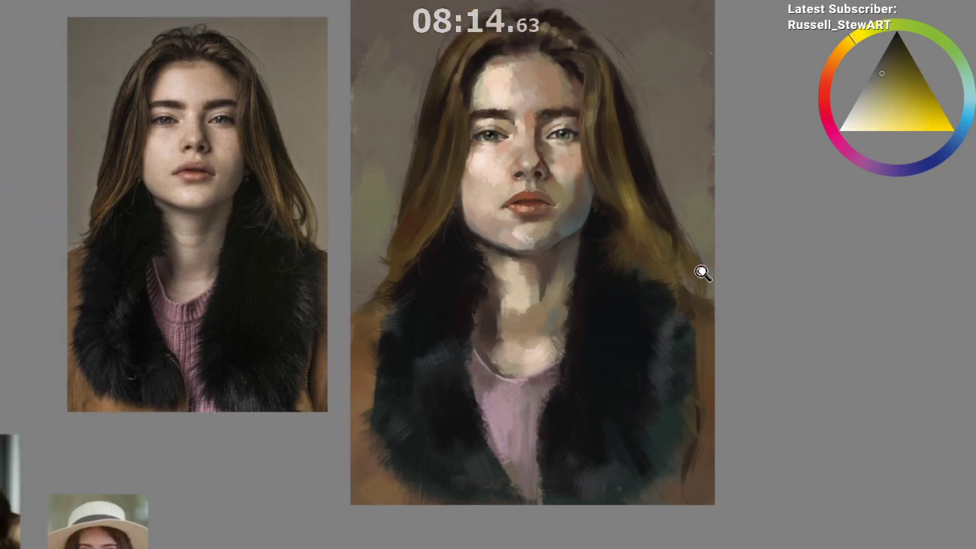
drag(701, 270, 725, 321)
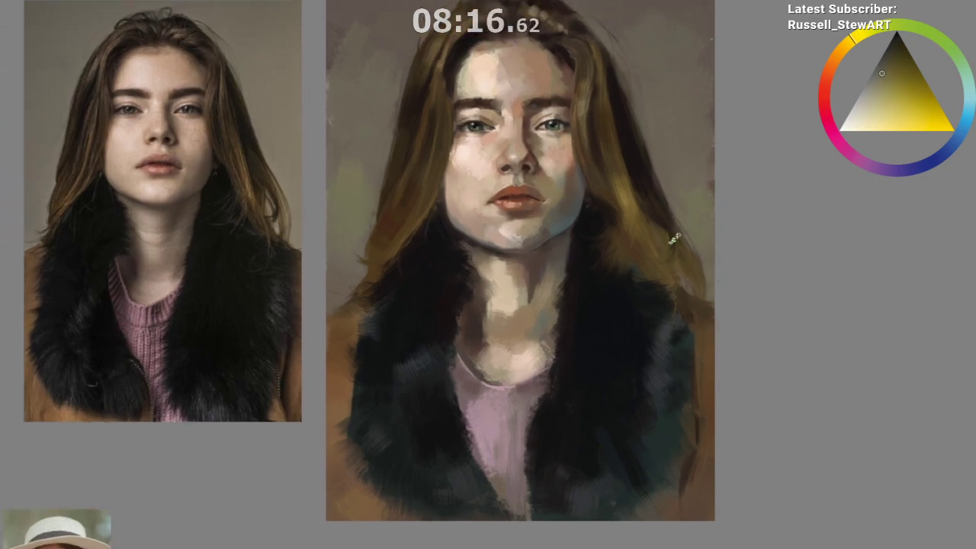
mouse_move(675, 238)
mouse_down()
mouse_move(697, 292)
mouse_move(677, 246)
mouse_move(689, 263)
mouse_up()
key(ctrl+z)
ctrl+click(682, 280)
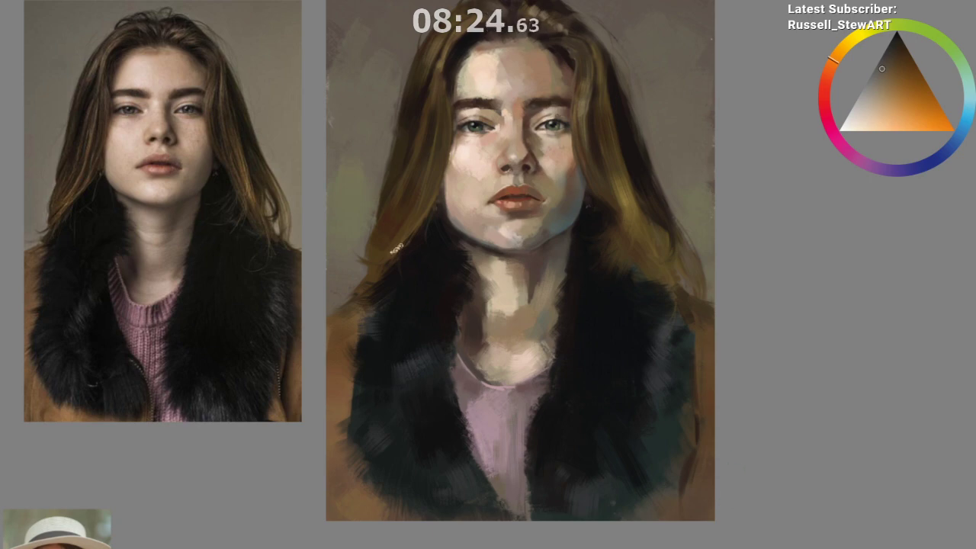
Step: Sample dark golden browns from the light-side hair and rework its strands beside the face
ctrl+click(396, 199)
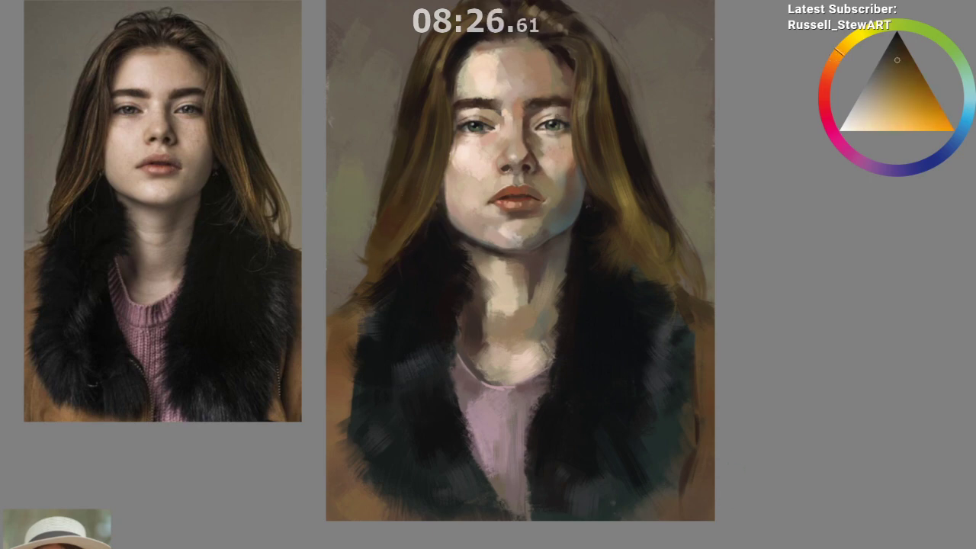
ctrl+click(413, 135)
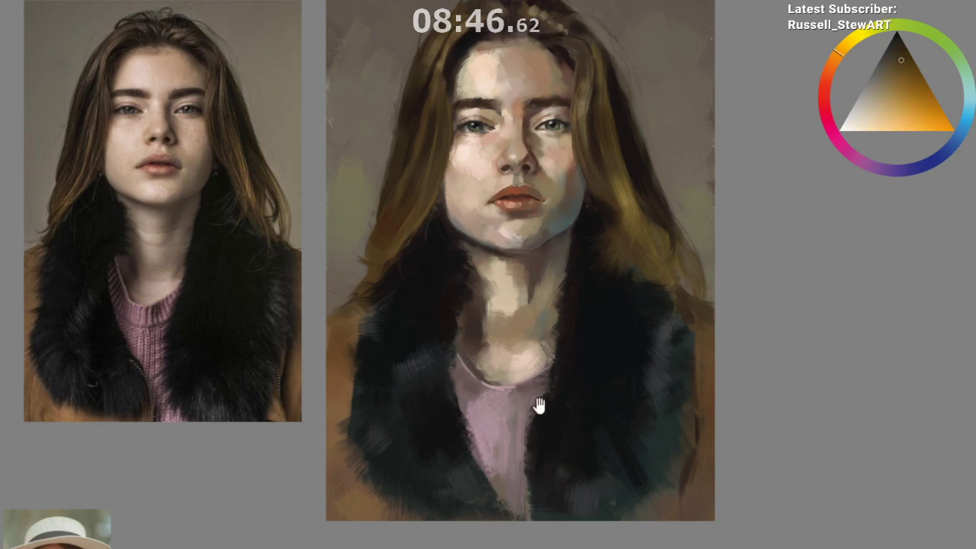
drag(538, 404, 528, 433)
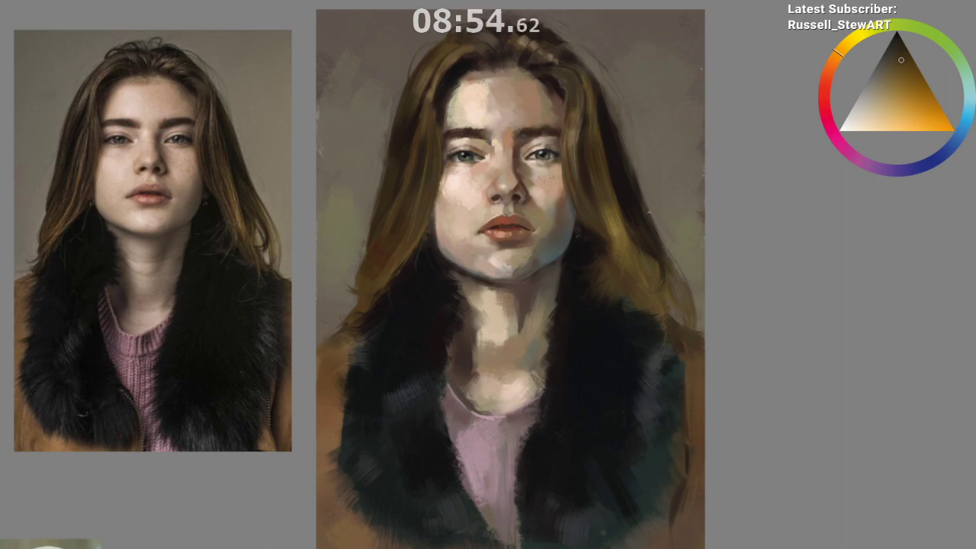
Step: Sample dark reddish browns to refine the shadow-side hair strands and clean their outer contour with background olive-grey
alt+click(635, 235)
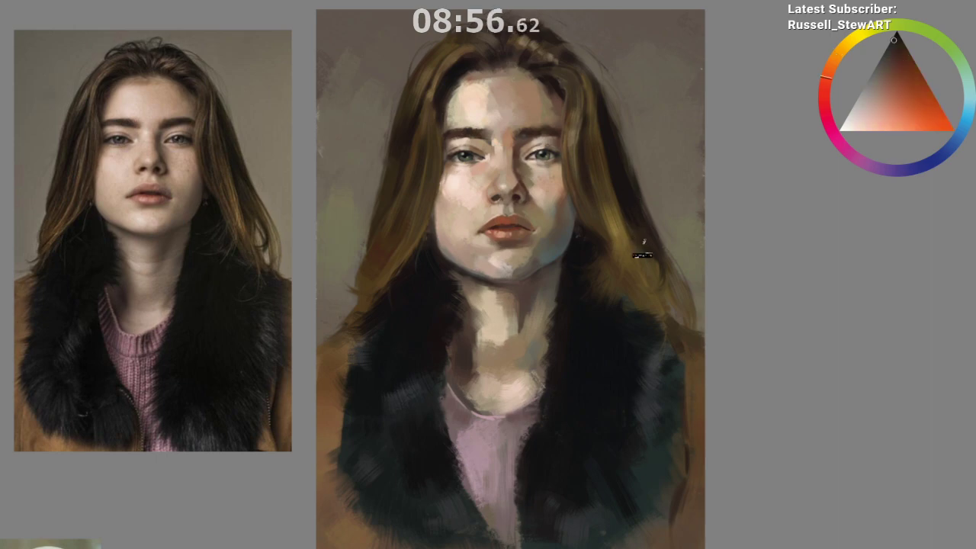
alt+click(647, 225)
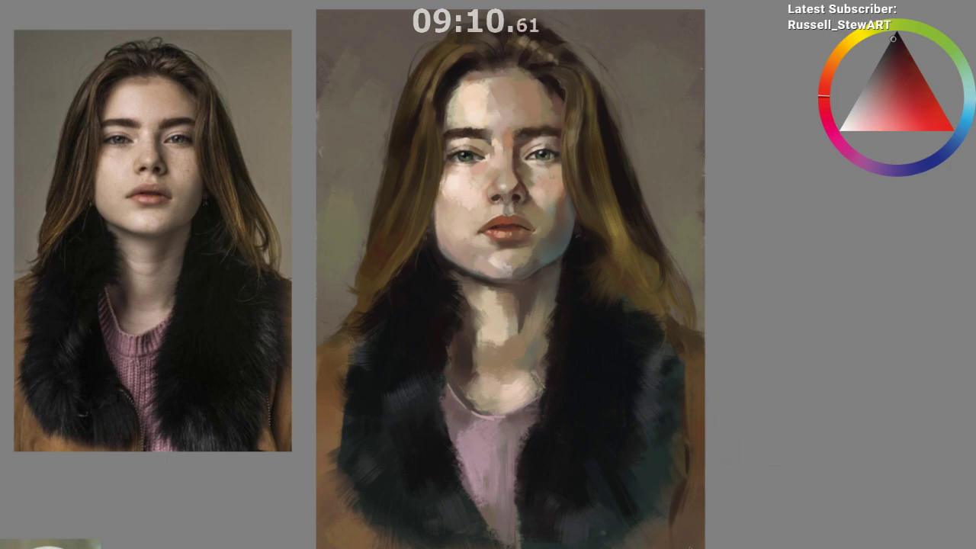
ctrl+click(665, 207)
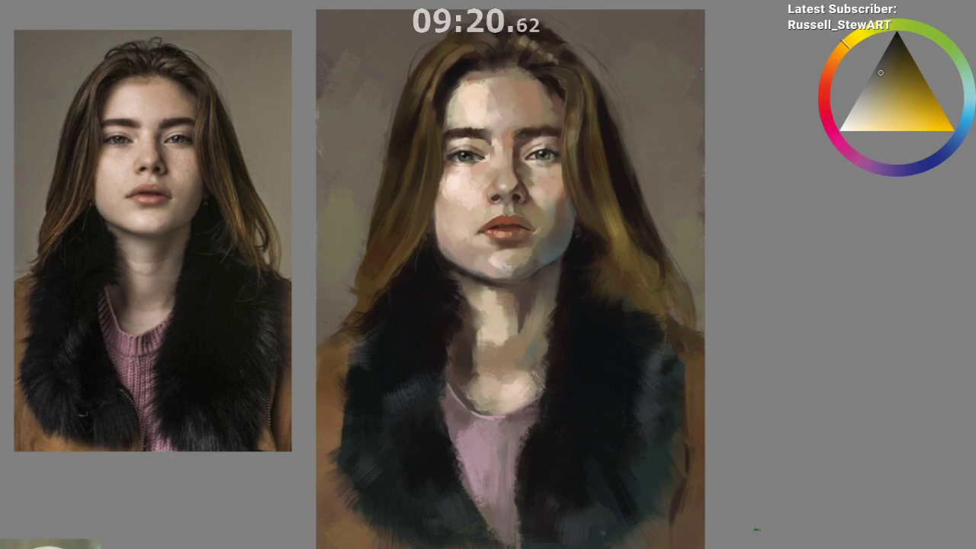
drag(732, 514, 743, 526)
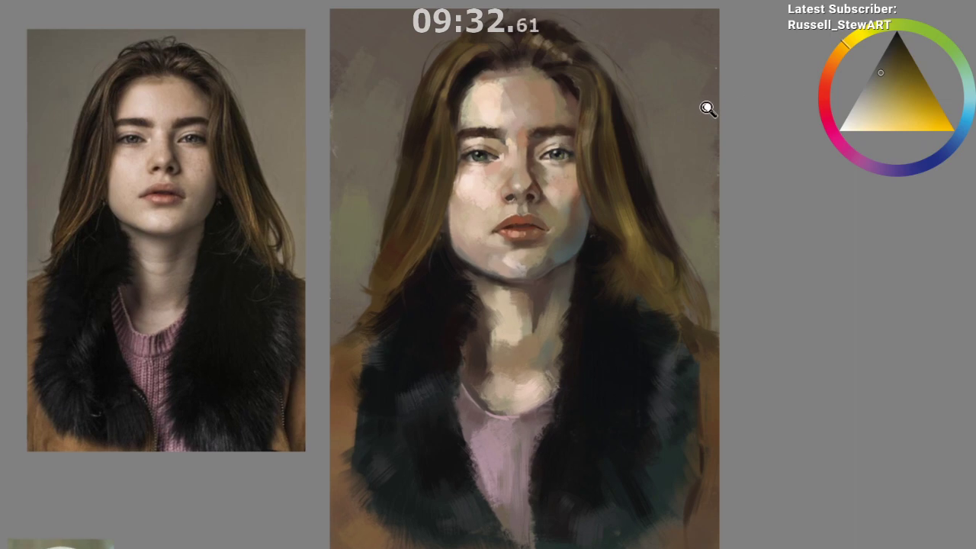
Step: Sample skin tones on the forehead and soften the transition between its lit and shaded planes
scroll(682, 144, up, 3)
scroll(644, 175, up, 2)
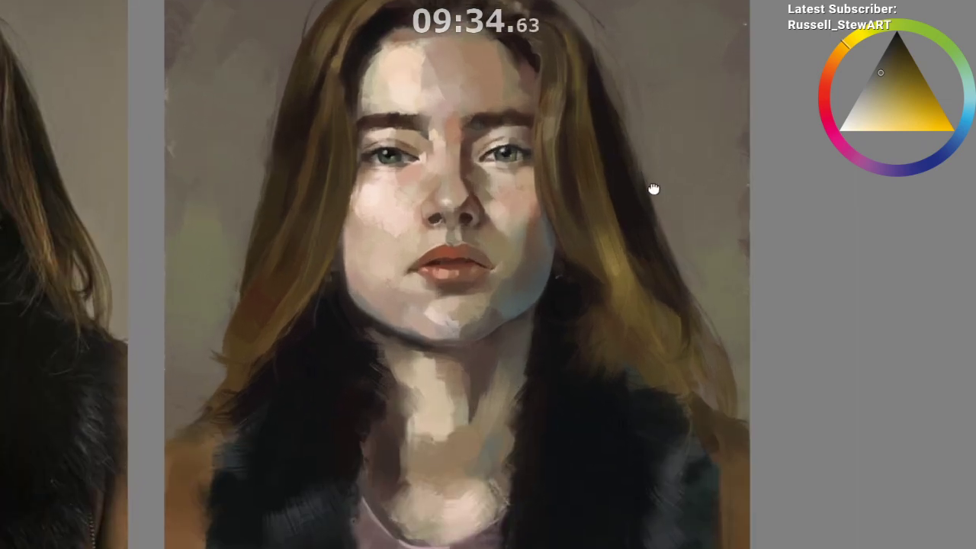
drag(653, 189, 735, 206)
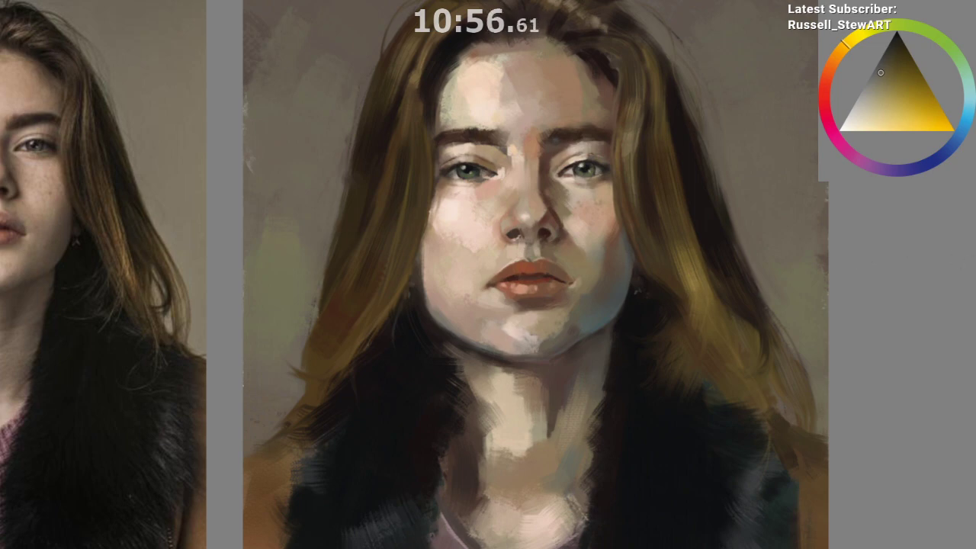
click(551, 74)
click(528, 81)
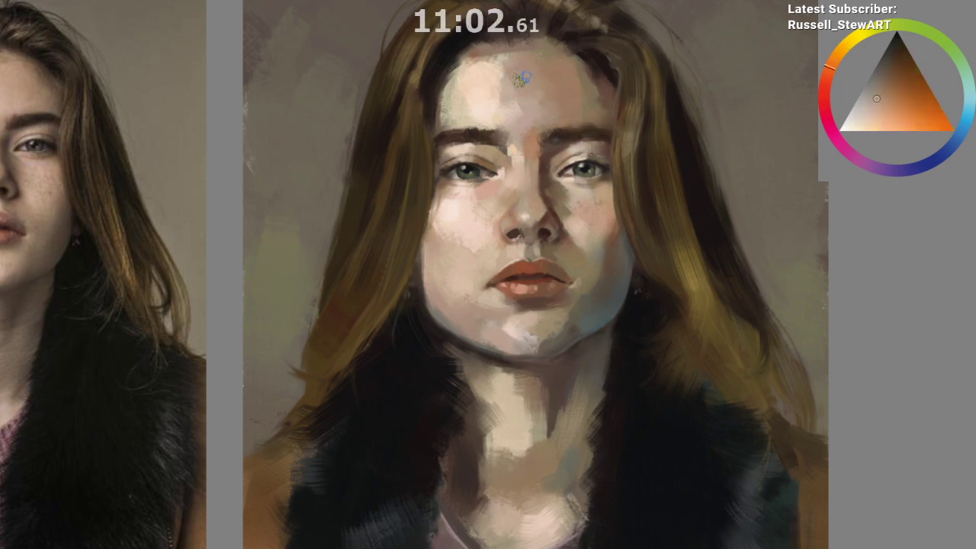
click(520, 76)
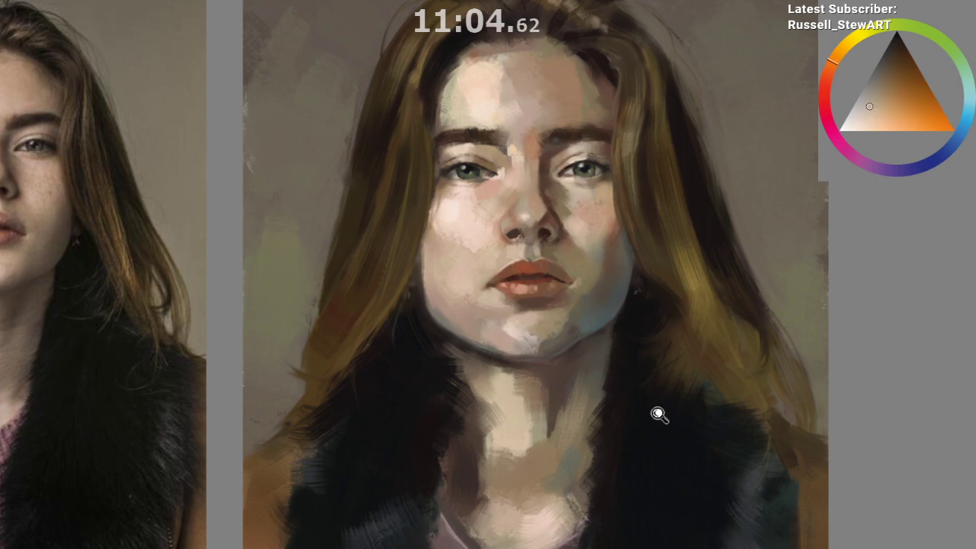
Step: Sample dark teal from the shadow-side fur collar, lighten it to blue-grey, and paint a highlight on the fur
drag(657, 463, 631, 352)
drag(647, 488, 660, 513)
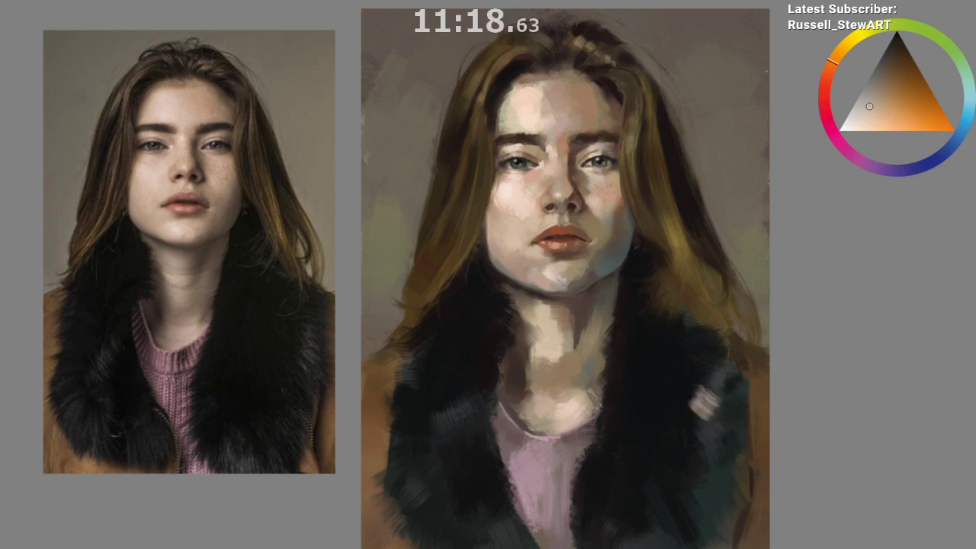
ctrl+click(745, 431)
click(884, 64)
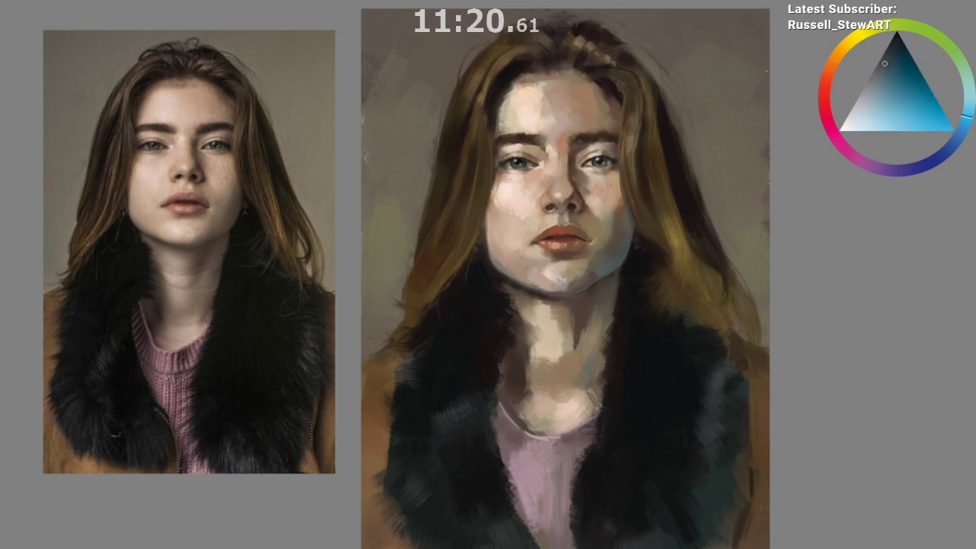
mouse_move(689, 399)
mouse_down()
mouse_move(720, 405)
mouse_move(708, 392)
mouse_up()
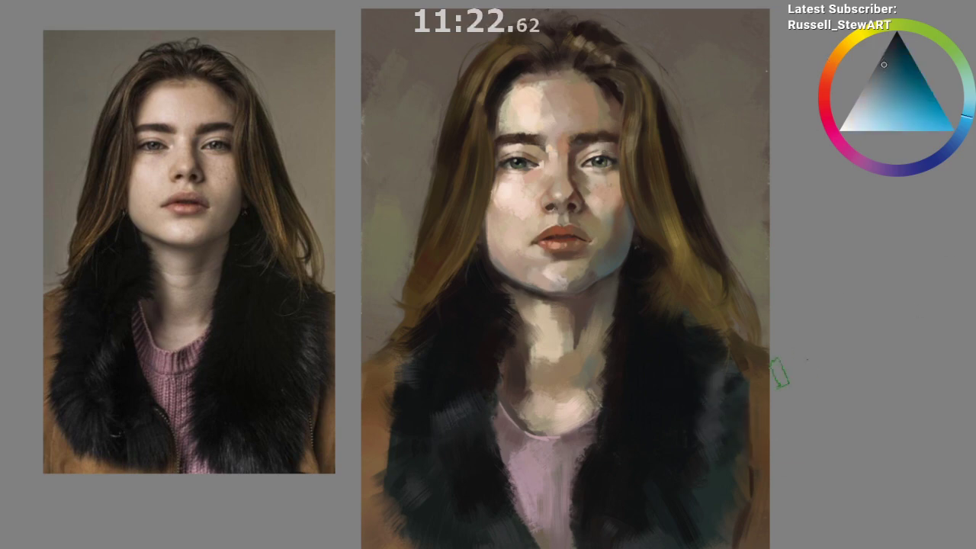
Step: Switch to a muted reddish grey and blend strokes into the shadow-side fur highlight using dark tones sampled from the collar
click(881, 66)
click(827, 77)
click(882, 68)
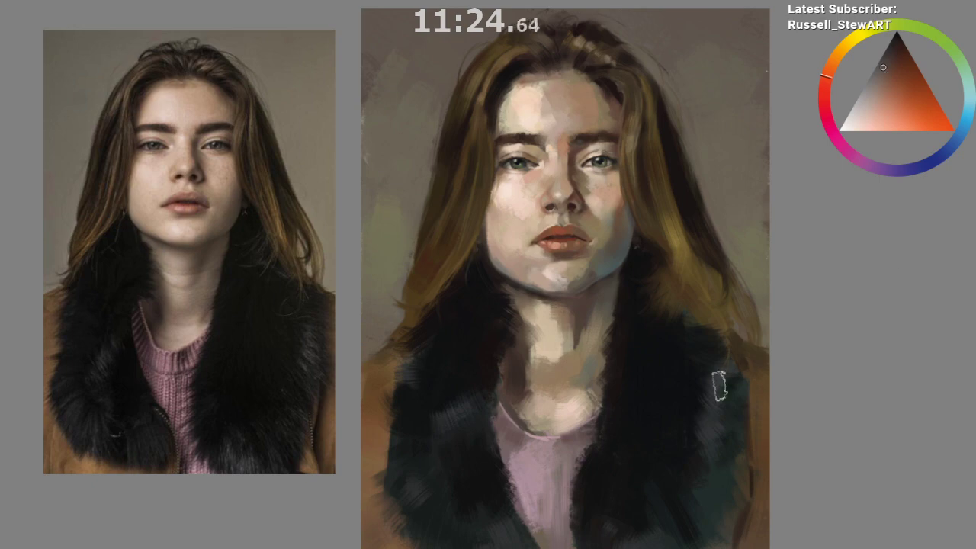
mouse_move(715, 392)
mouse_down()
mouse_move(712, 416)
mouse_move(732, 452)
mouse_move(726, 427)
mouse_move(697, 402)
mouse_move(737, 417)
mouse_up()
ctrl+click(698, 403)
ctrl+click(704, 407)
ctrl+click(715, 404)
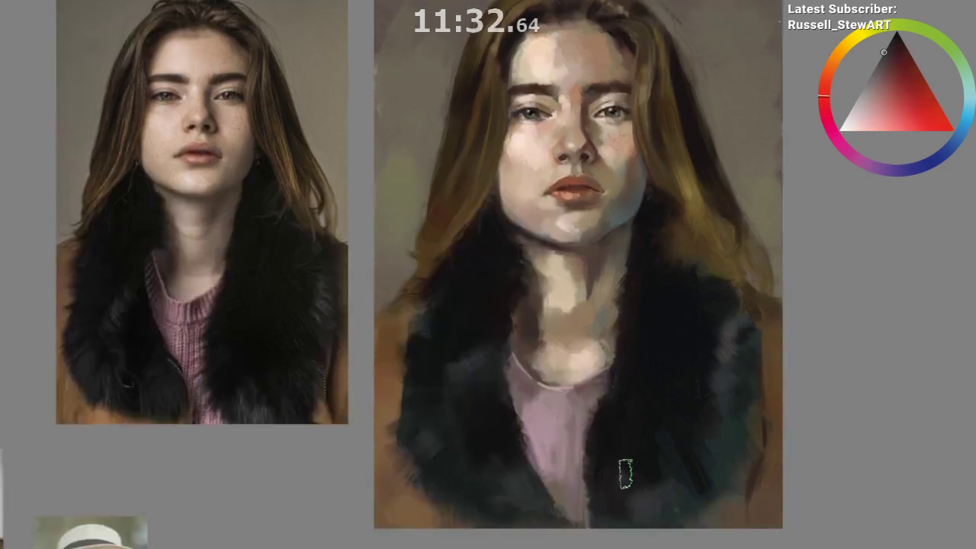
drag(472, 529, 510, 488)
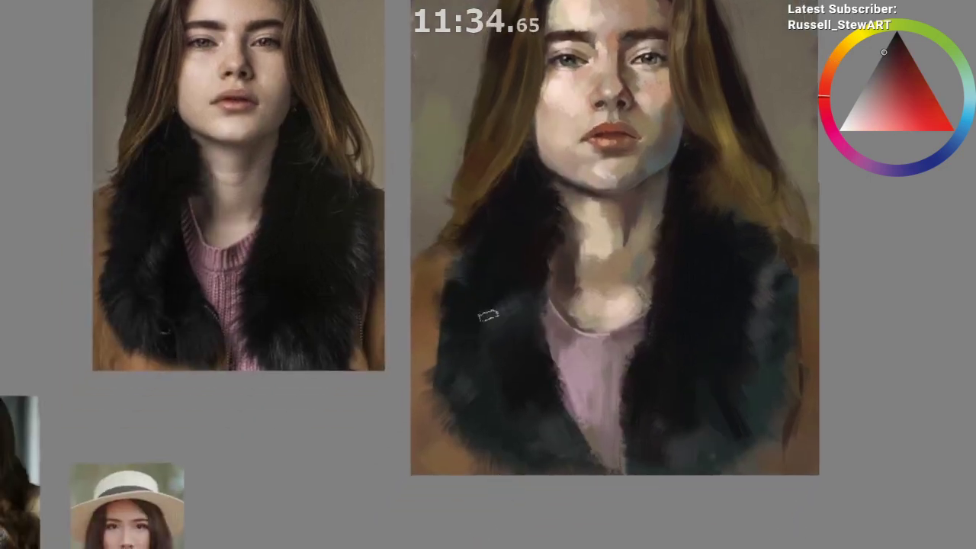
Step: Sample dark blue and teal tones from the lit-side fur collar and blend soft fur strokes around its highlight
ctrl+click(487, 295)
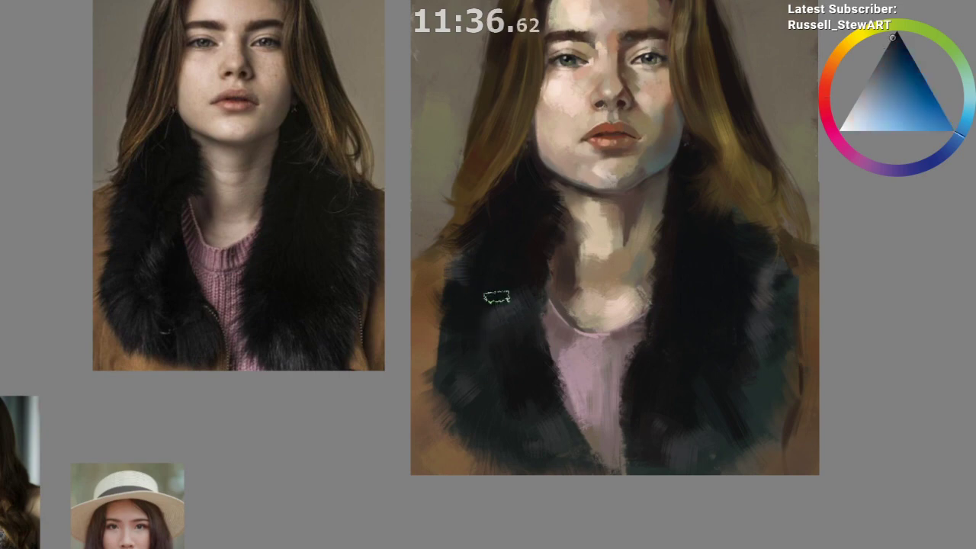
drag(545, 536, 553, 494)
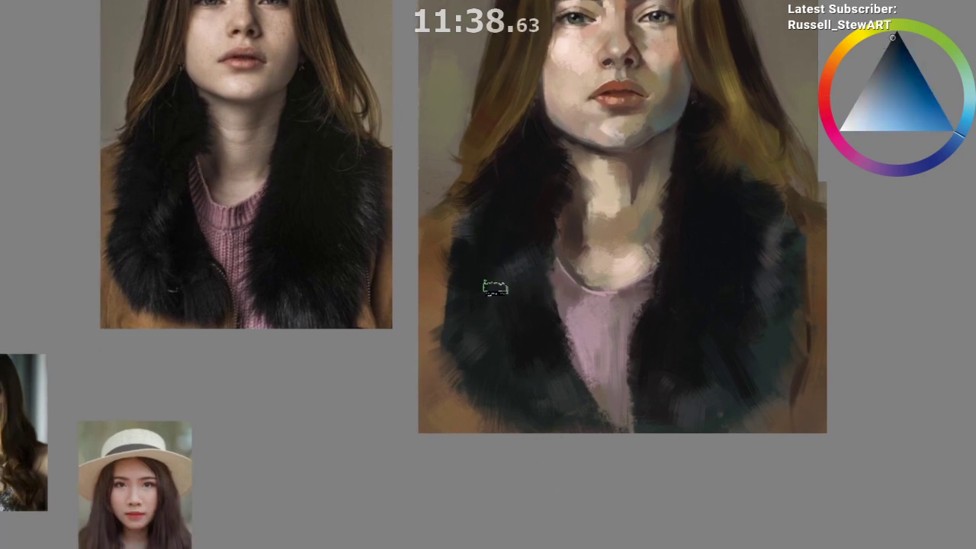
ctrl+click(523, 358)
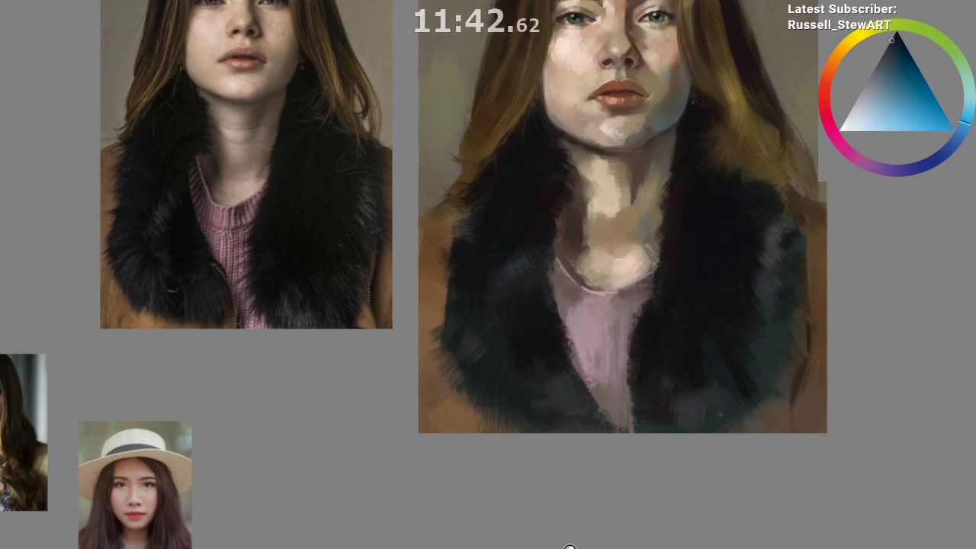
drag(567, 545, 557, 535)
ctrl+click(499, 288)
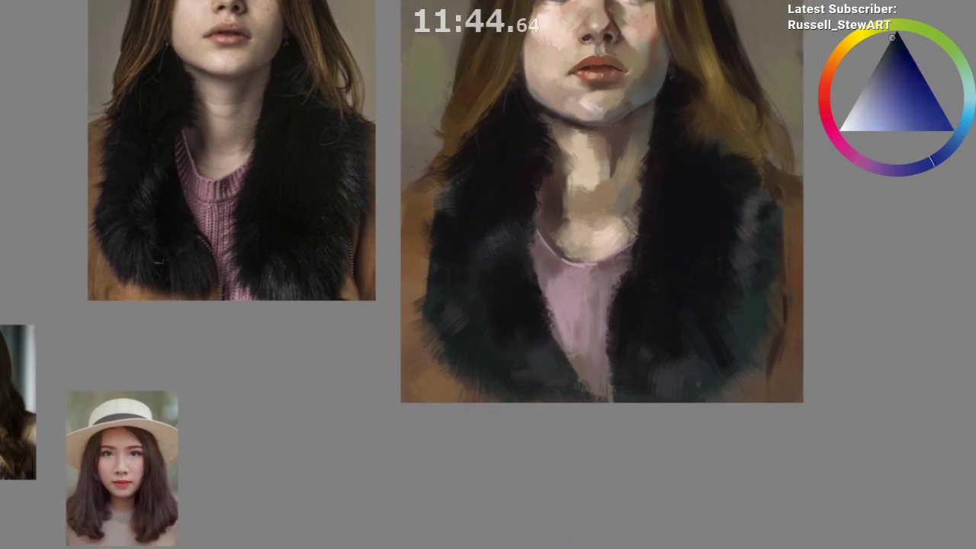
ctrl+click(465, 328)
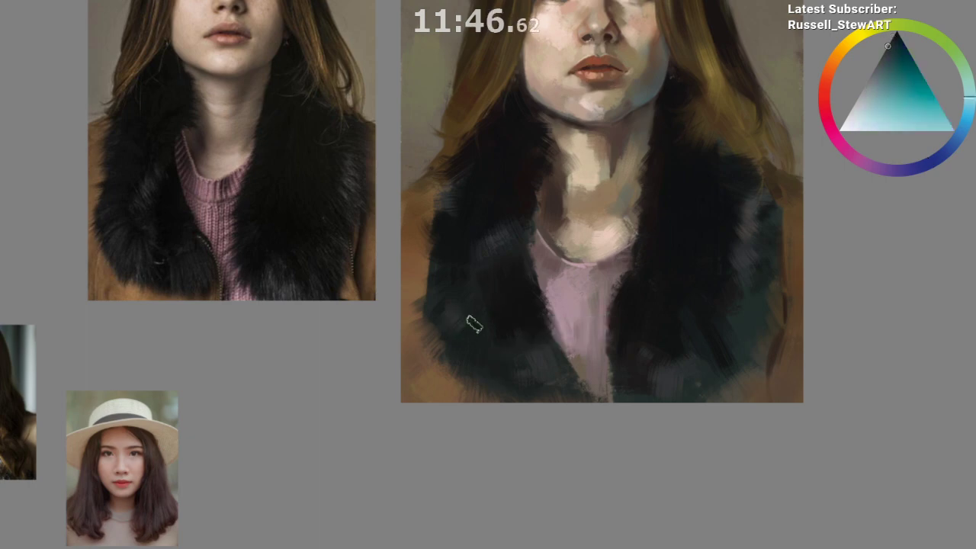
ctrl+click(465, 339)
ctrl+click(462, 330)
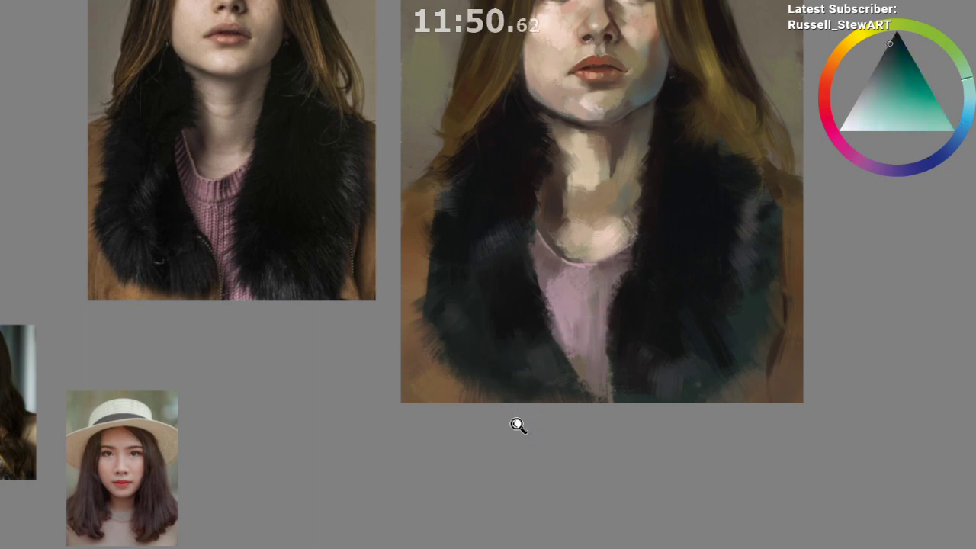
Step: Sample a dark olive-grey from the shadow-side fur and touch up the highlight on the lit-side collar
scroll(523, 473, down, 1)
drag(526, 503, 467, 547)
scroll(472, 533, down, 1)
scroll(466, 547, up, 1)
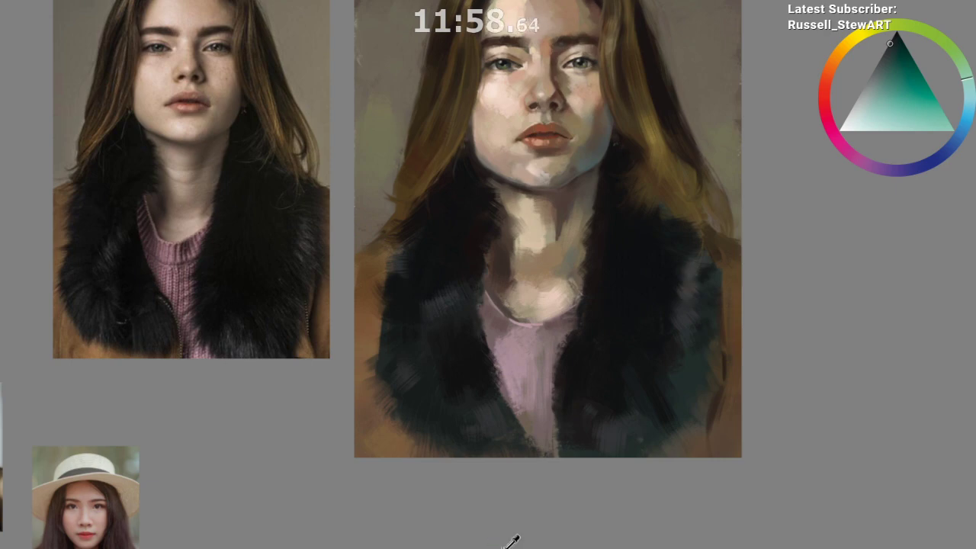
ctrl+click(694, 287)
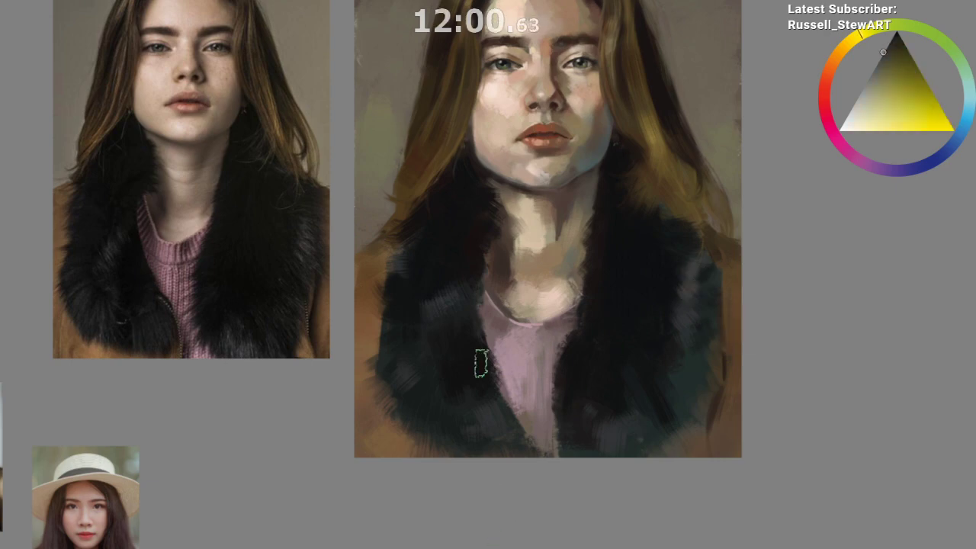
mouse_move(440, 308)
mouse_down()
mouse_move(447, 329)
mouse_move(444, 309)
mouse_up()
drag(457, 432, 430, 548)
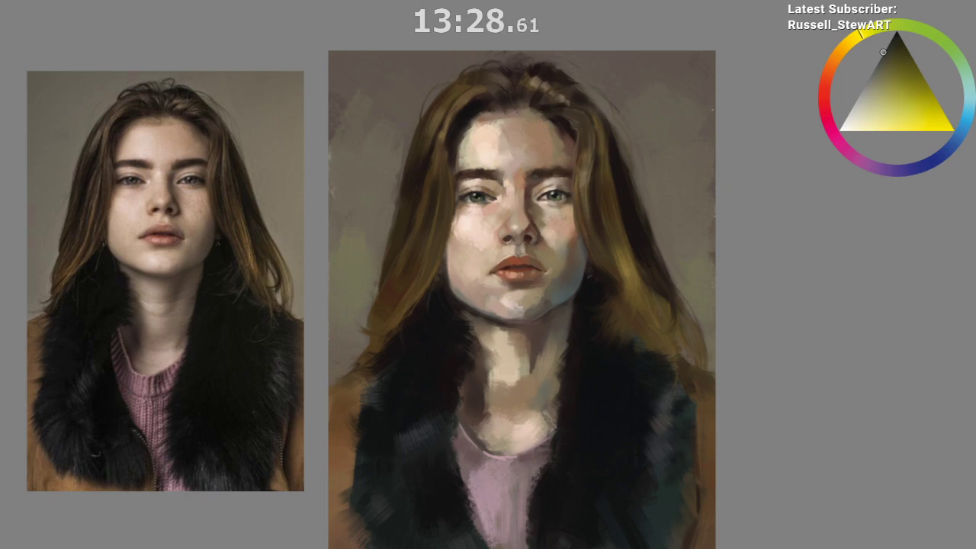
Step: Sample warm skin tones around the nose bridge and refine the lit-side eye's inner corner and upper socket
scroll(551, 120, up, 1)
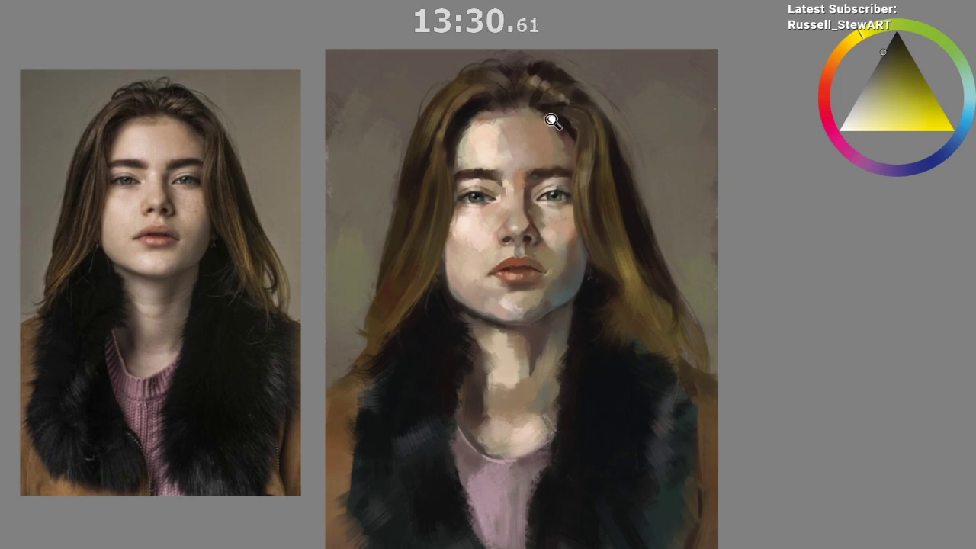
mouse_move(550, 121)
mouse_down()
mouse_move(577, 154)
mouse_move(670, 147)
mouse_up()
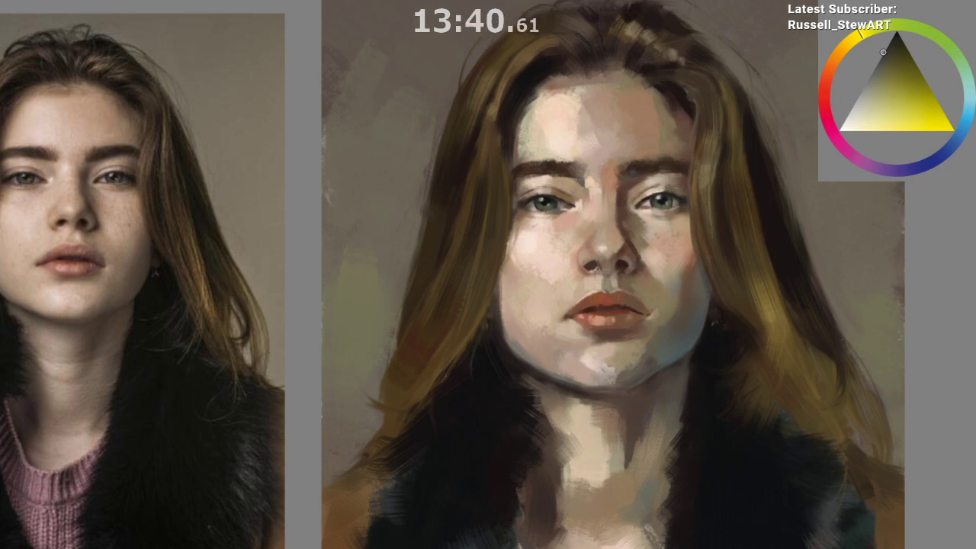
alt+click(619, 231)
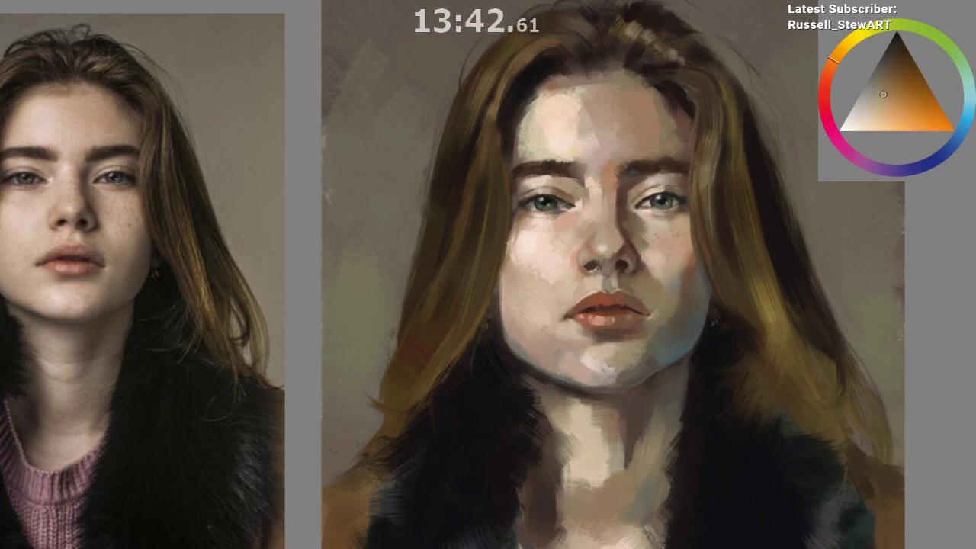
alt+click(578, 189)
drag(575, 187, 575, 199)
alt+click(583, 197)
alt+click(579, 195)
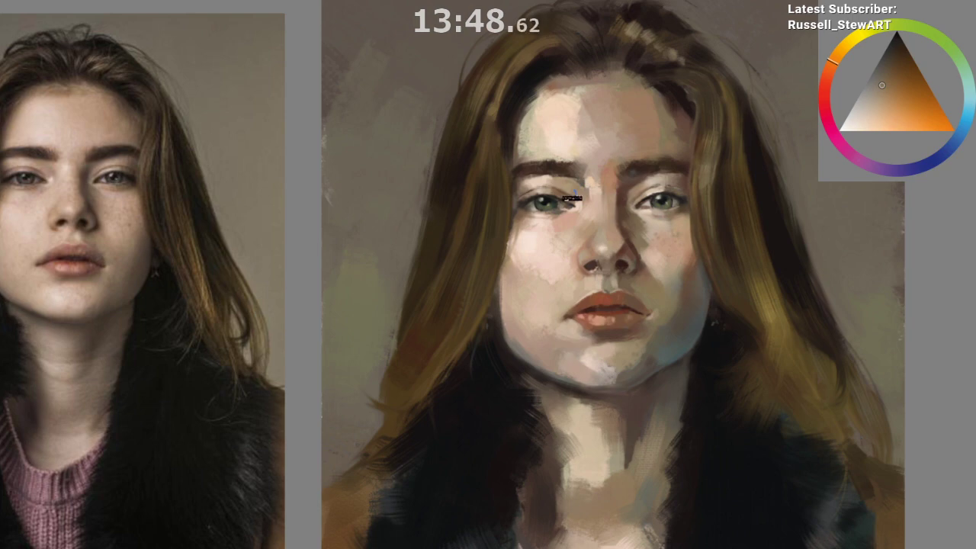
alt+click(583, 180)
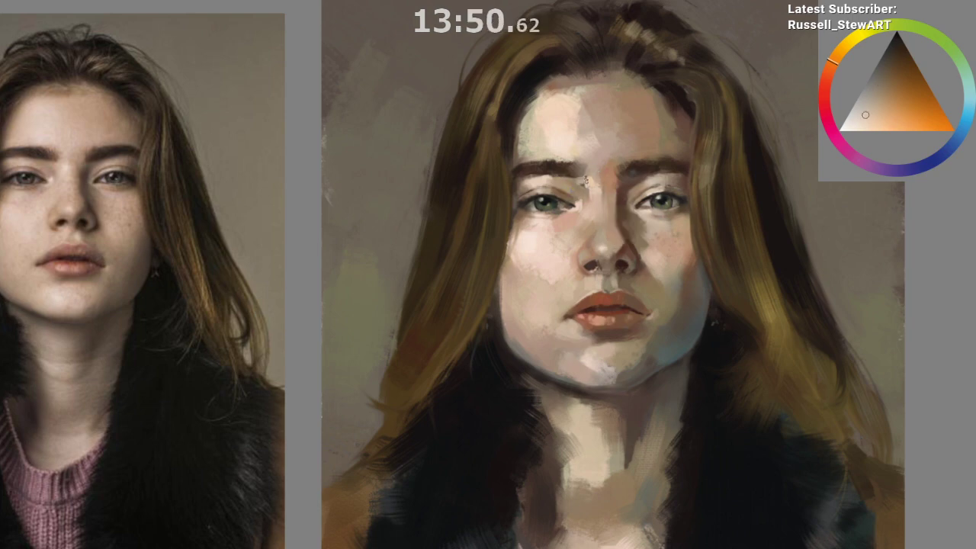
alt+click(584, 181)
alt+click(581, 181)
Step: Mirror the view to check the portrait, retouch the lit-side brow's inner end with sampled tones, and restore the view
key(m)
ctrl+click(509, 180)
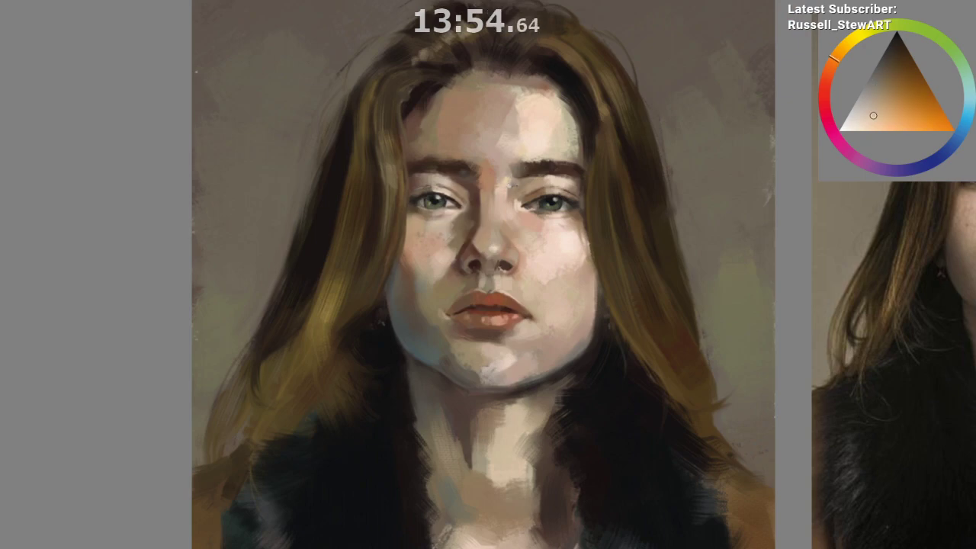
ctrl+click(518, 183)
drag(536, 237, 579, 449)
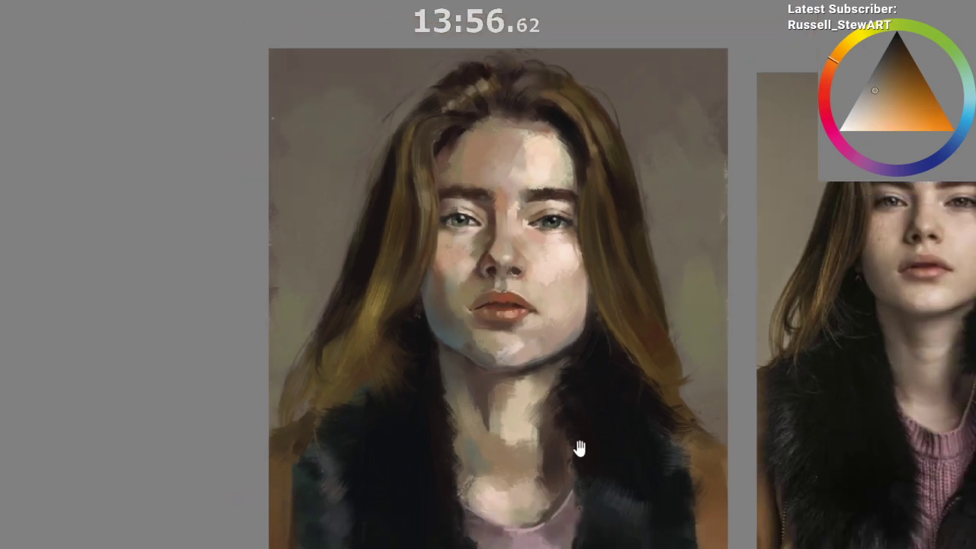
drag(589, 509, 503, 452)
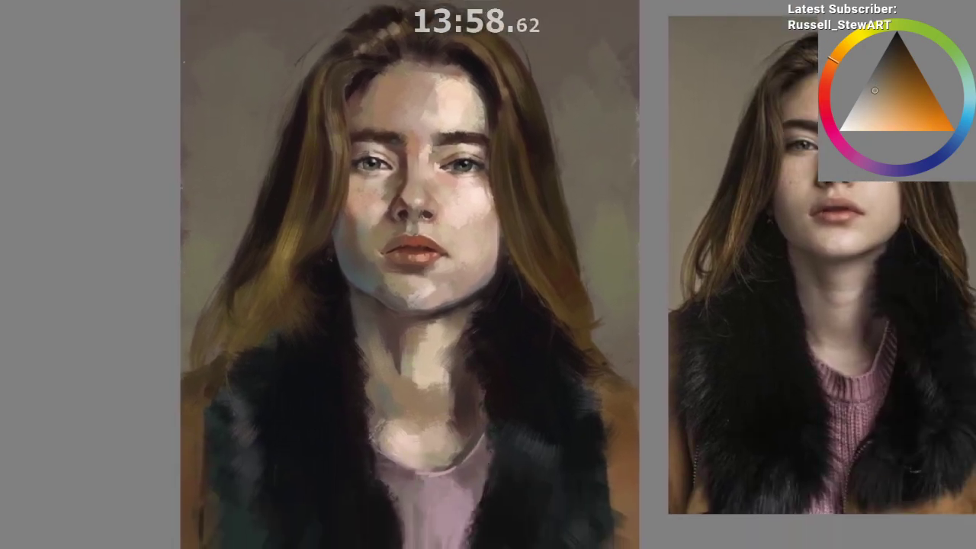
key(m)
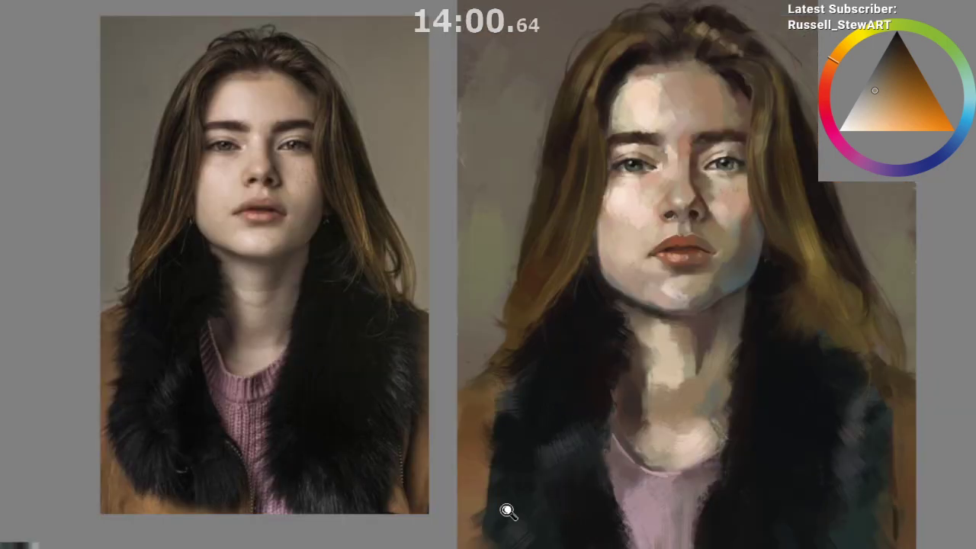
drag(507, 512, 414, 510)
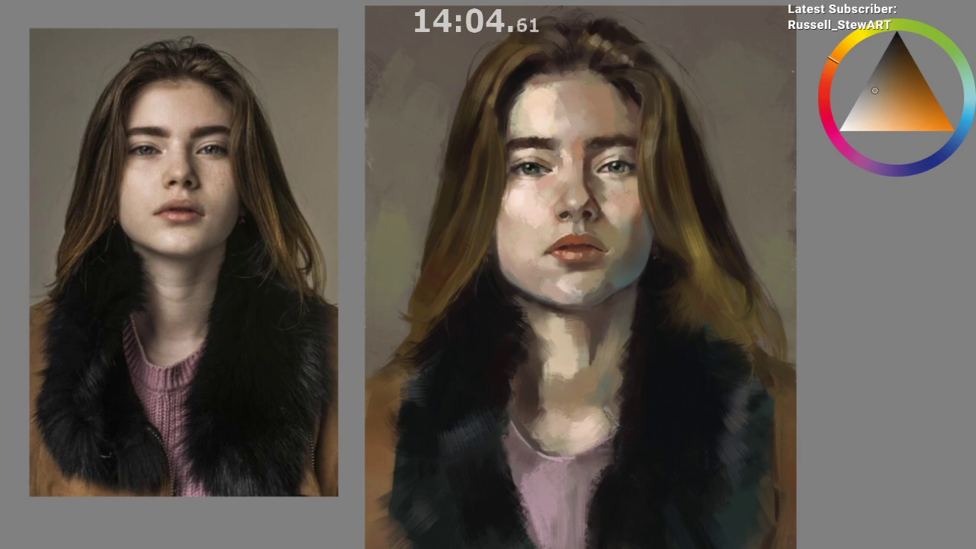
Step: Sample dark browns and neighbouring skin tones to reshape the shadow-side eyebrow and soften its edges
click(729, 144)
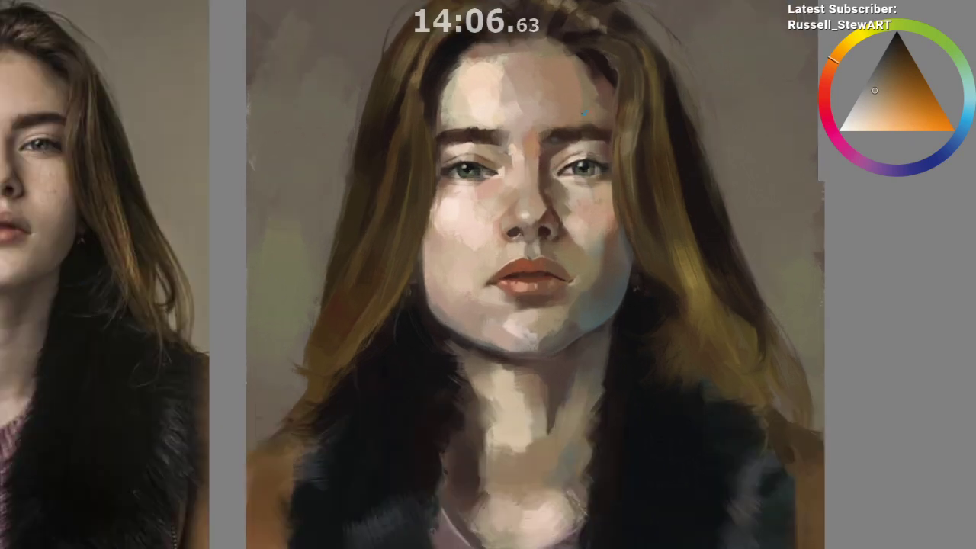
ctrl+click(579, 145)
ctrl+click(555, 137)
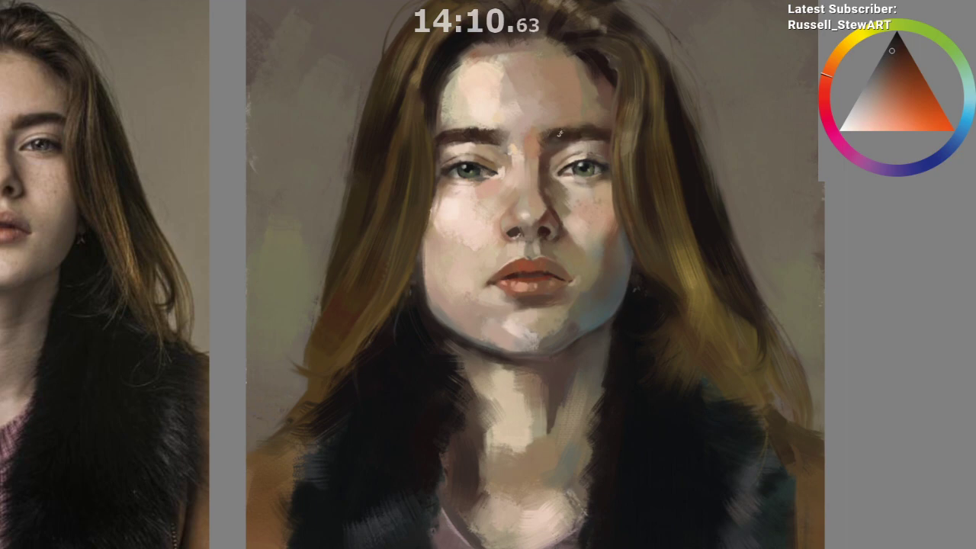
ctrl+click(568, 126)
ctrl+click(568, 129)
ctrl+click(568, 114)
scroll(577, 255, down, 1)
ctrl+click(624, 452)
ctrl+click(591, 162)
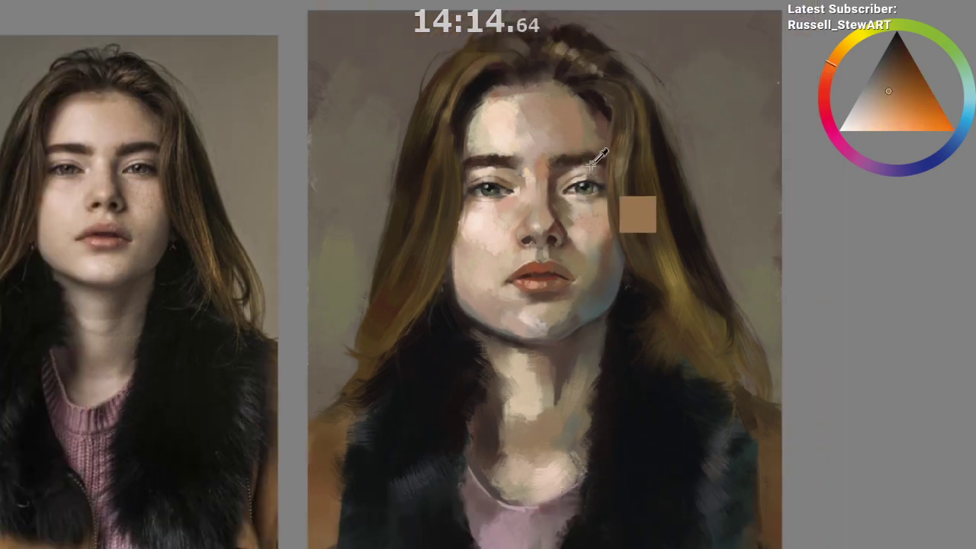
ctrl+click(590, 153)
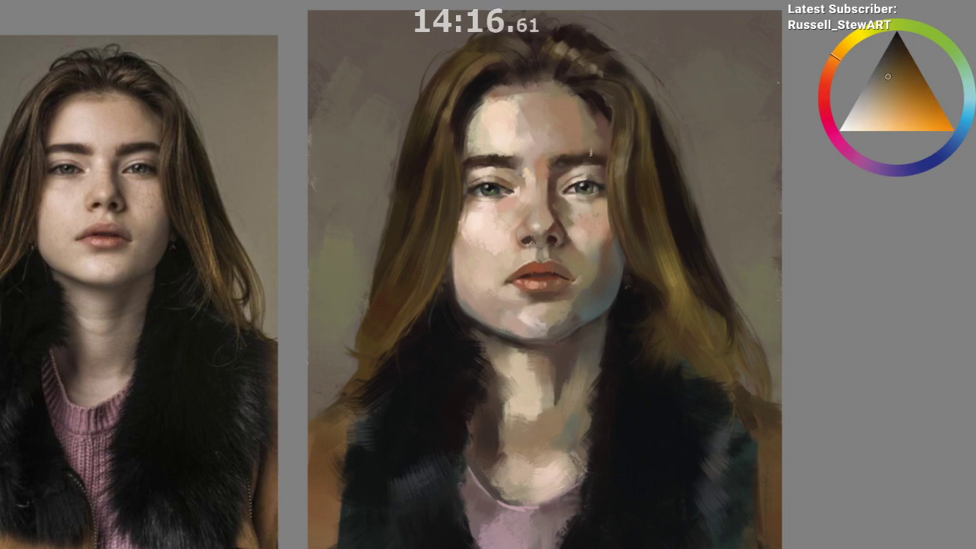
Step: Sample a dark reddish brown from the lit-side eyebrow and smooth its inner part
scroll(613, 215, down, 1)
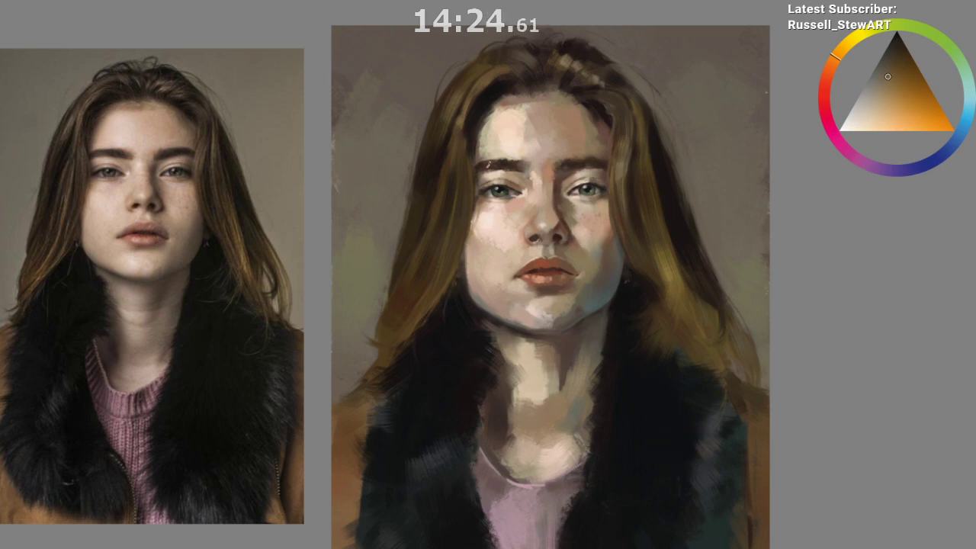
alt+click(488, 162)
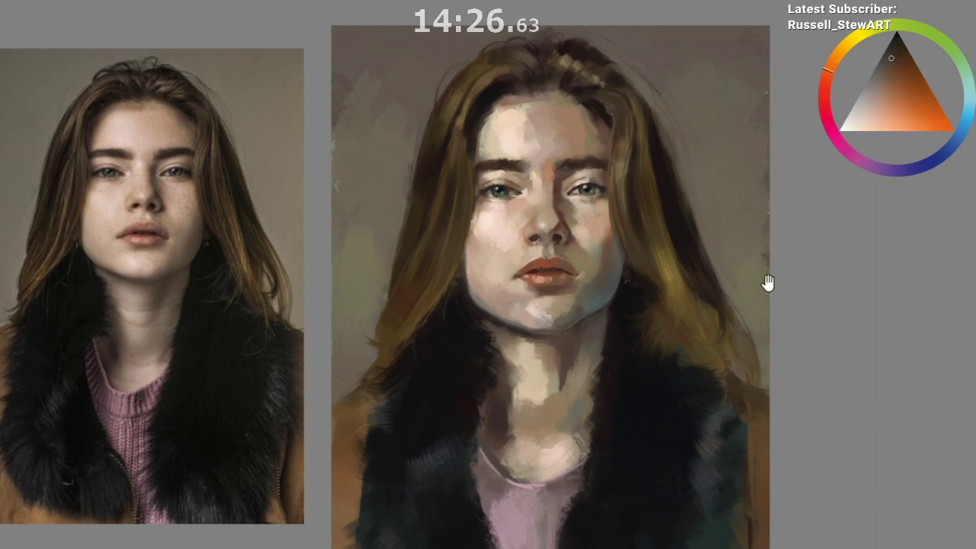
drag(726, 370, 723, 382)
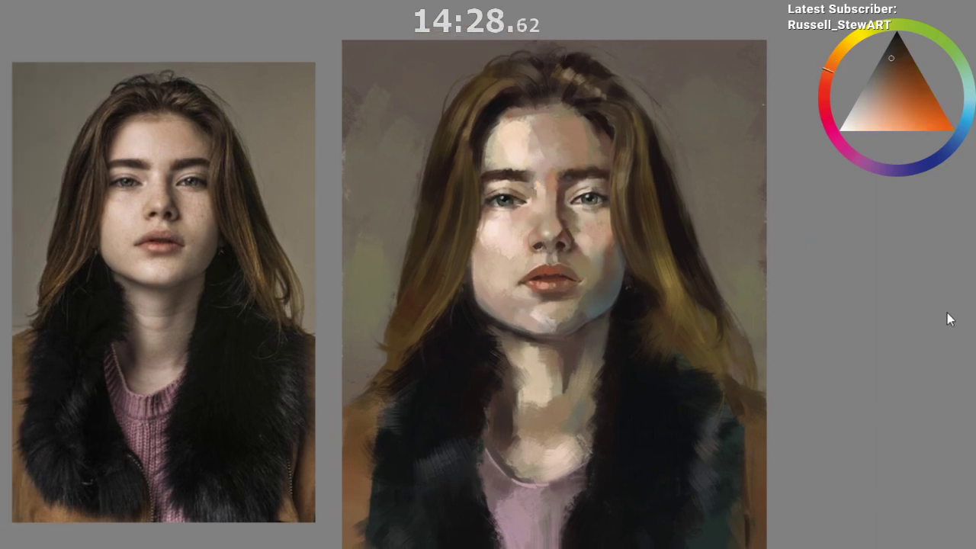
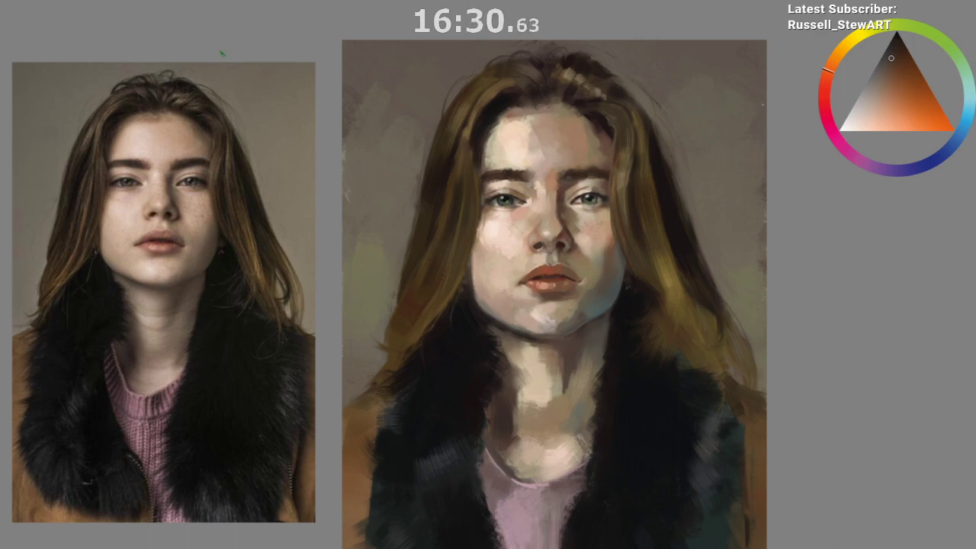
Step: Scale down the denim-collar portrait and move it flush beside the fur-collar portrait so both faces can be compared
scroll(222, 53, down, 1)
drag(623, 160, 300, 107)
scroll(470, 141, down, 1)
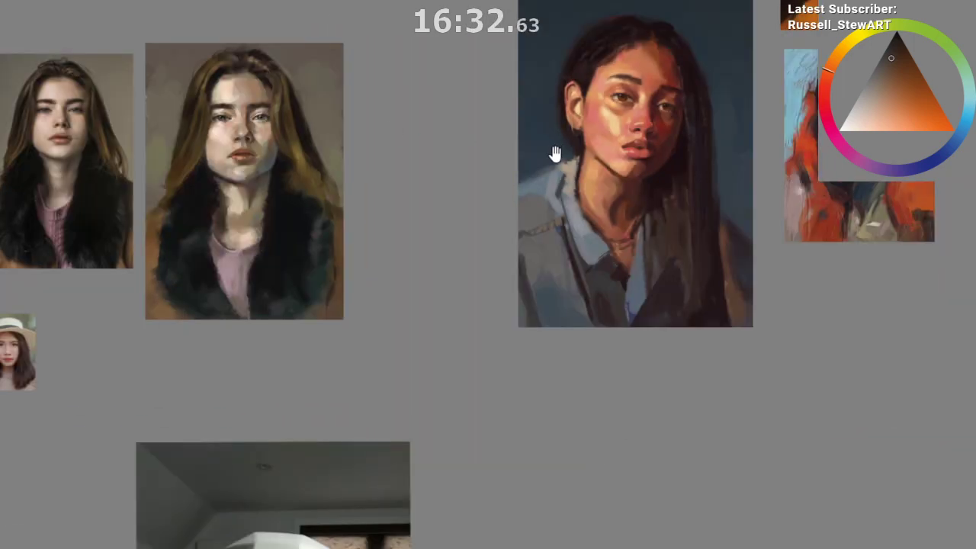
drag(431, 190, 341, 227)
key(ctrl+t)
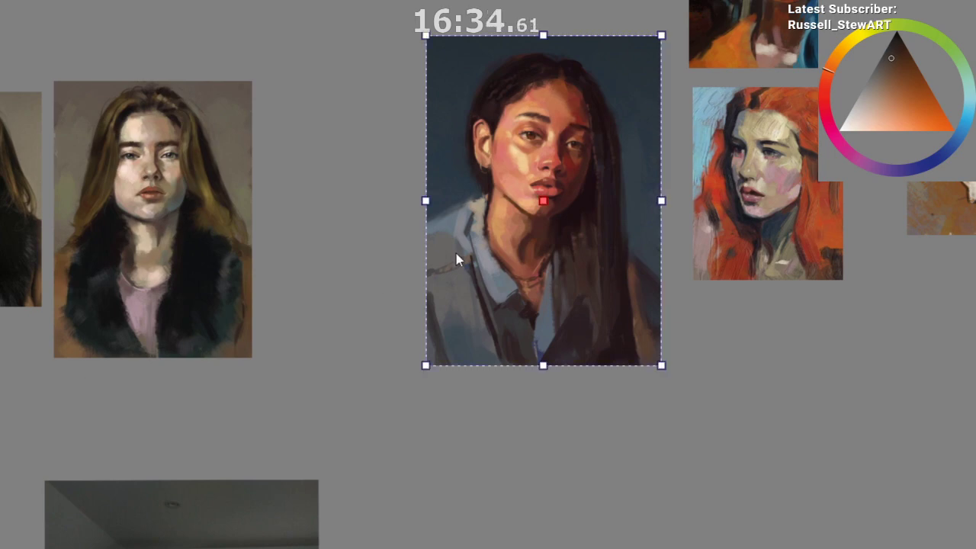
drag(455, 253, 302, 252)
drag(466, 58, 428, 101)
drag(342, 195, 356, 165)
scroll(323, 192, up, 2)
drag(303, 201, 502, 245)
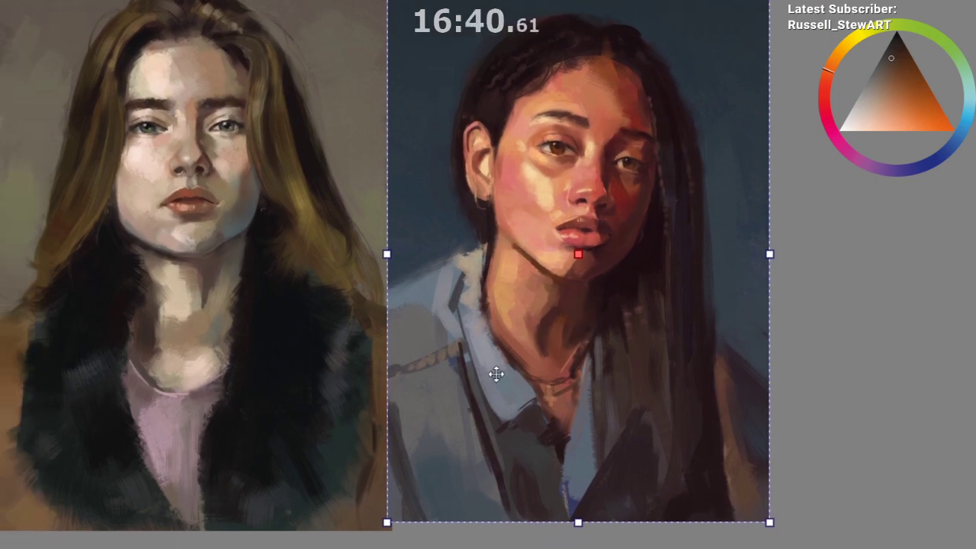
drag(496, 374, 500, 375)
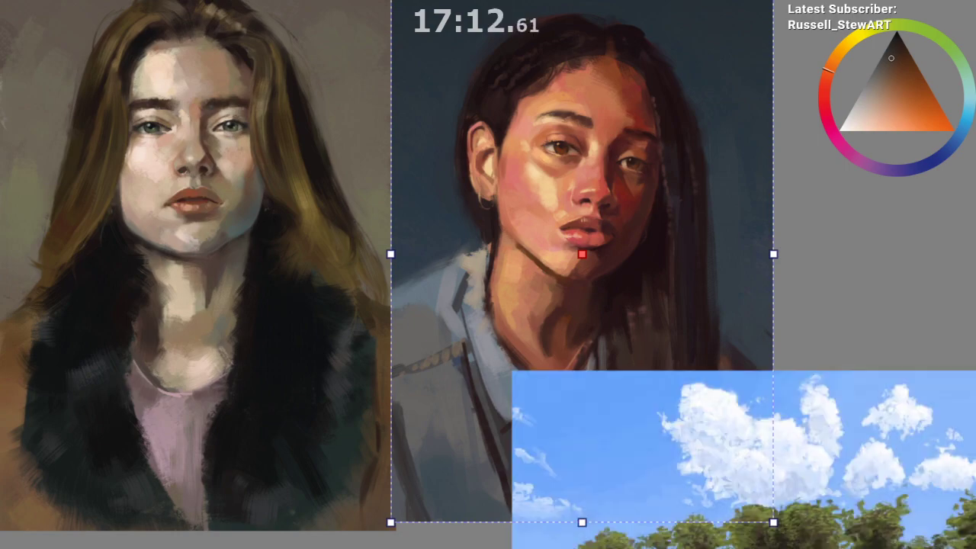
Step: Place the reef seascape painting in the empty area below the portraits and move the room photo out of its way
scroll(791, 392, down, 5)
scroll(791, 392, down, 1)
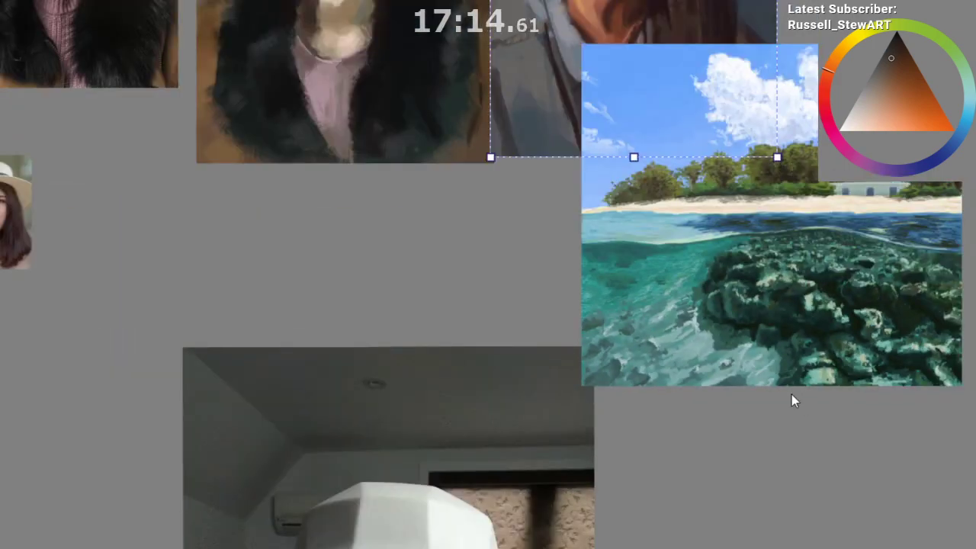
drag(692, 278, 688, 524)
drag(541, 444, 57, 548)
drag(708, 488, 277, 456)
click(572, 430)
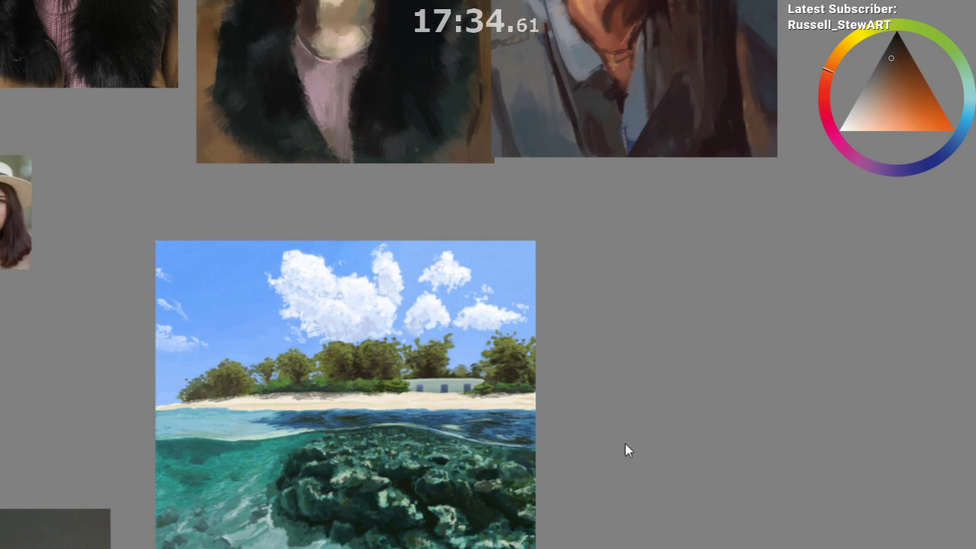
Step: Paste the reef reference photo, enlarge it to about the reef painting's size, and line the two up side by side
key(ctrl+v)
key(ctrl+t)
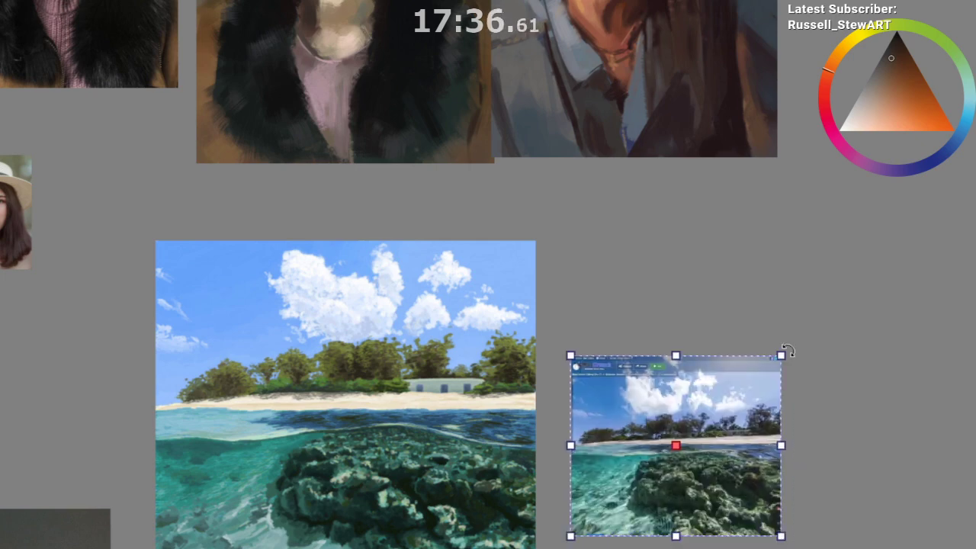
drag(782, 354, 956, 205)
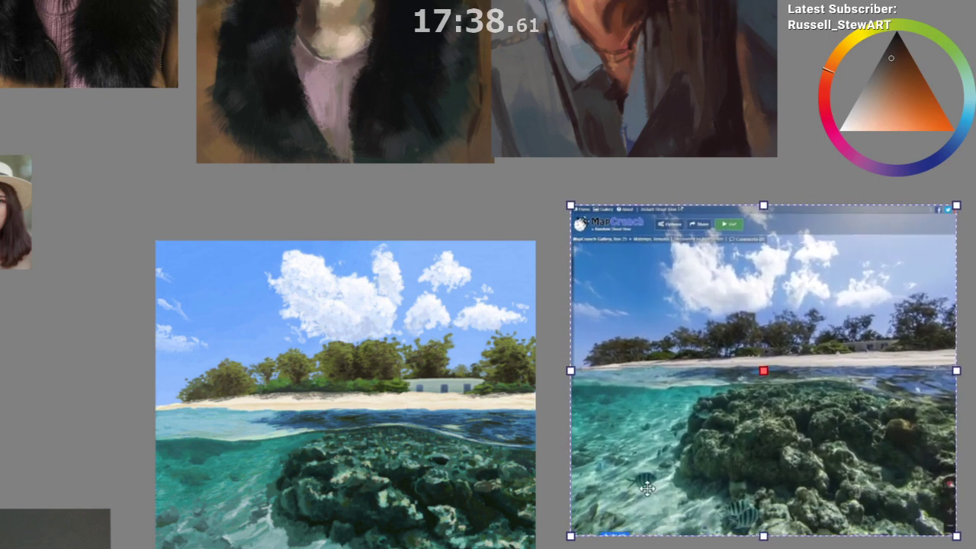
drag(673, 494, 681, 502)
drag(490, 483, 473, 449)
key(b)
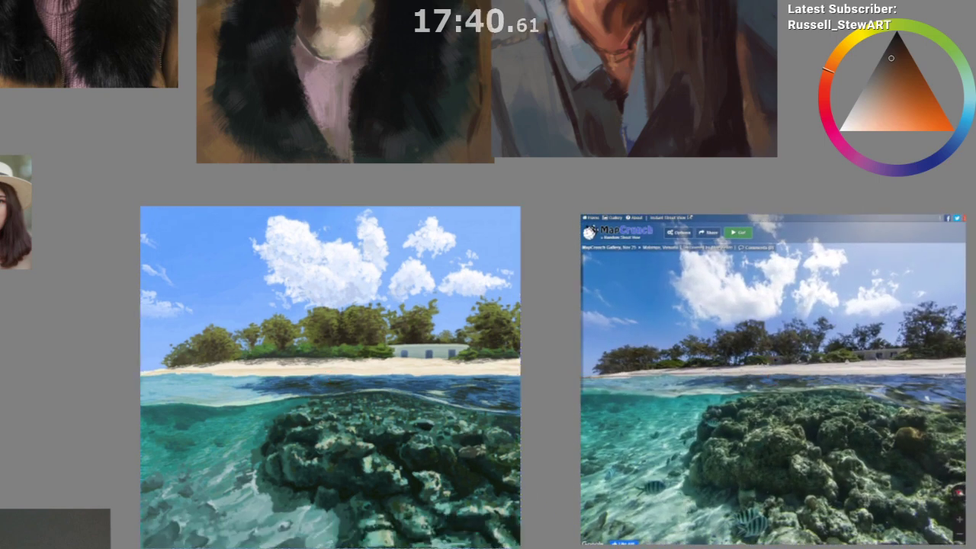
Step: Compare the reef painting with its reference photo, and the fur-collar portrait with the denim-collar portrait
scroll(488, 305, right, 2)
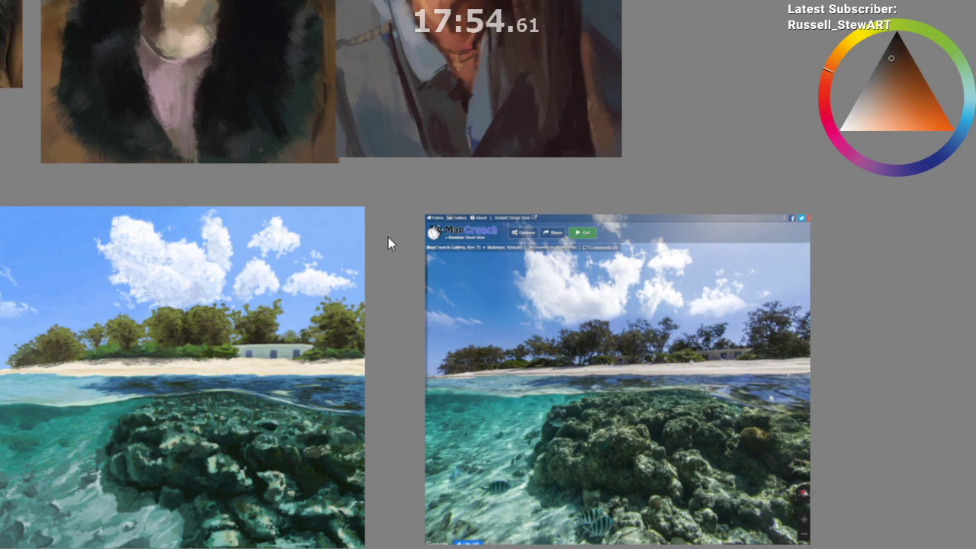
scroll(352, 145, down, 3)
scroll(349, 145, up, 1)
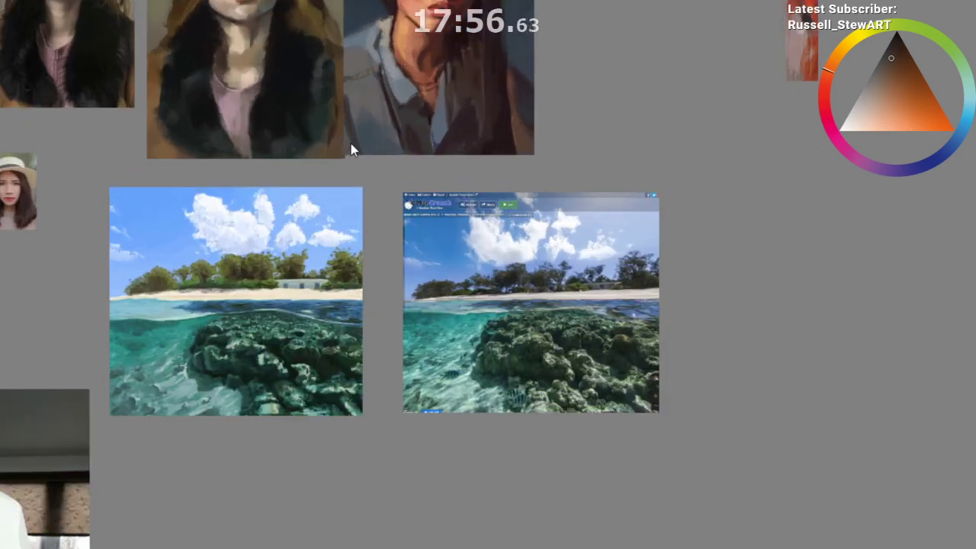
scroll(317, 260, up, 2)
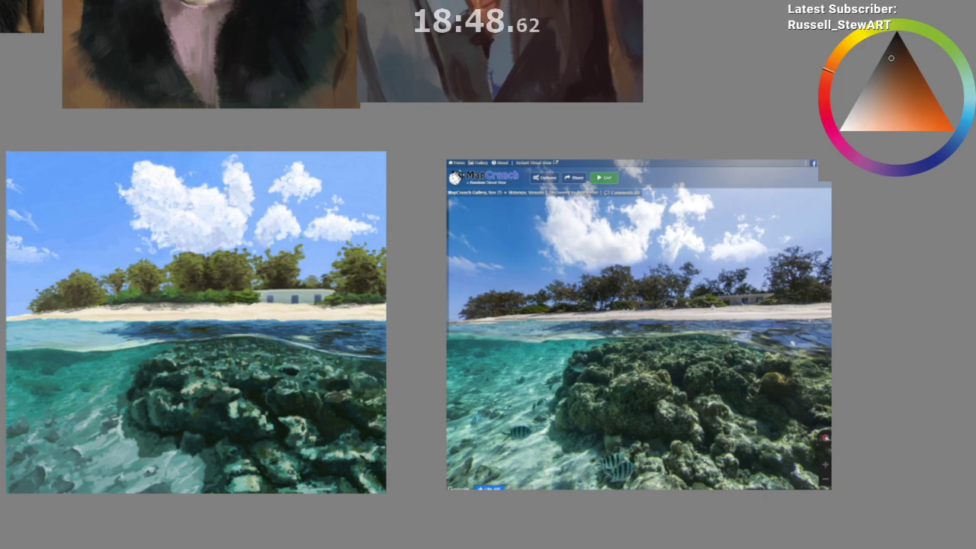
drag(251, 336, 419, 336)
scroll(419, 336, up, 3)
scroll(419, 343, up, 2)
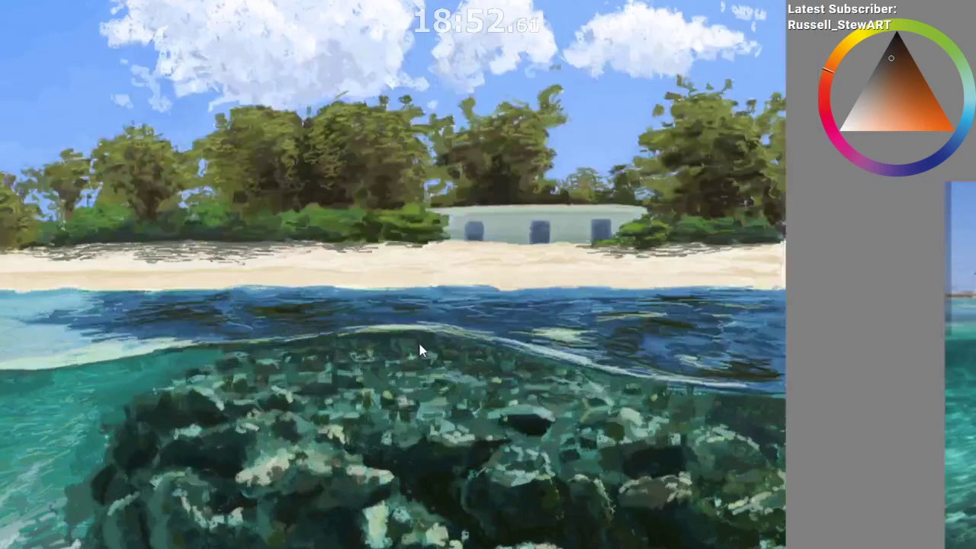
scroll(419, 343, down, 2)
scroll(419, 152, down, 1)
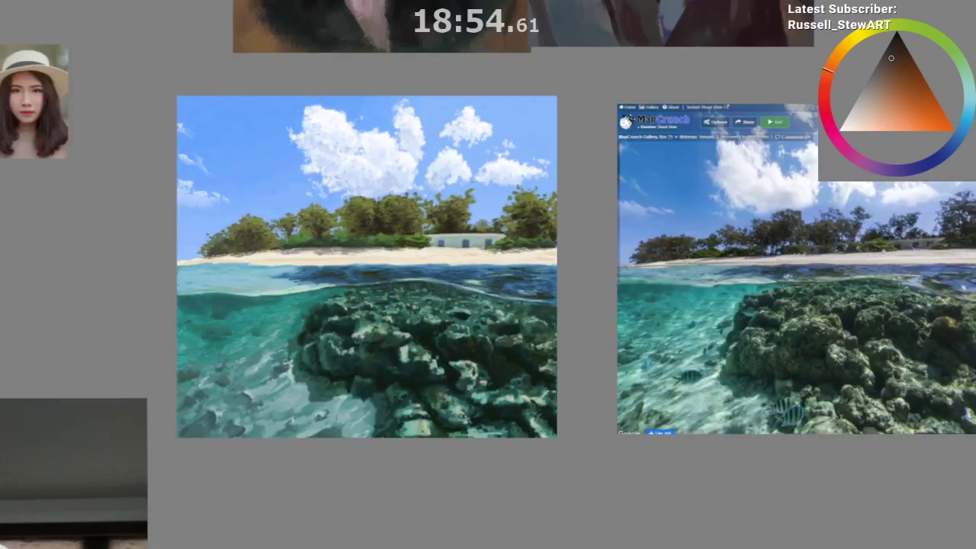
scroll(488, 274, up, 6)
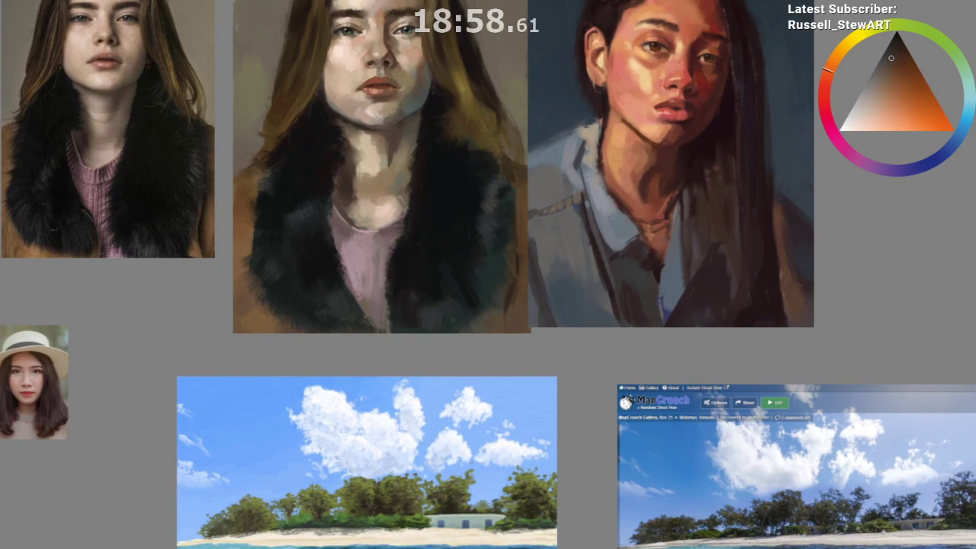
scroll(488, 274, up, 2)
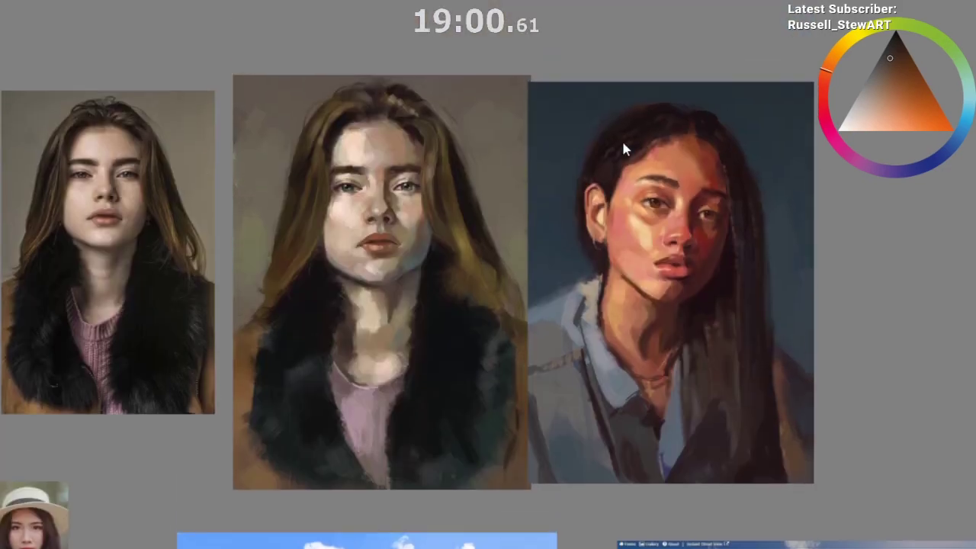
scroll(530, 222, up, 4)
scroll(458, 279, down, 2)
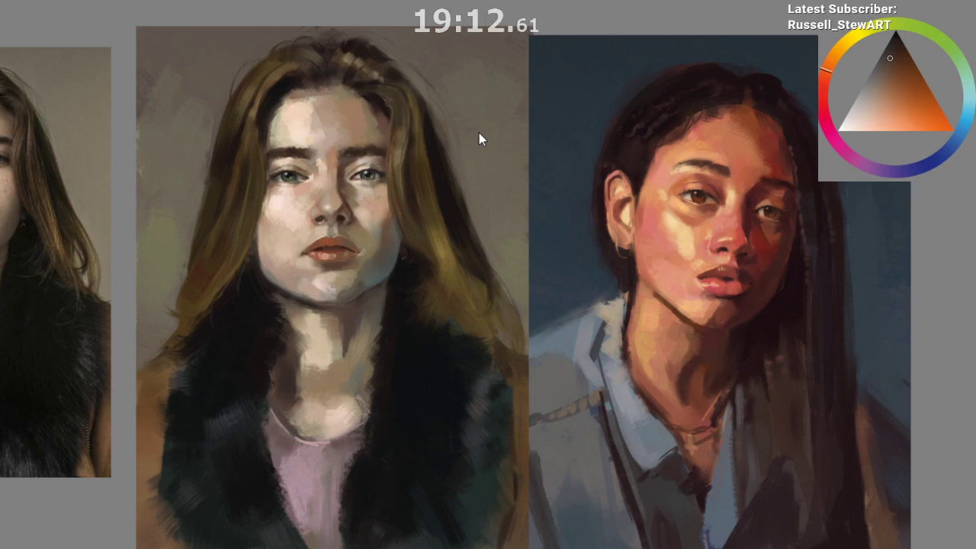
scroll(488, 290, left, 2)
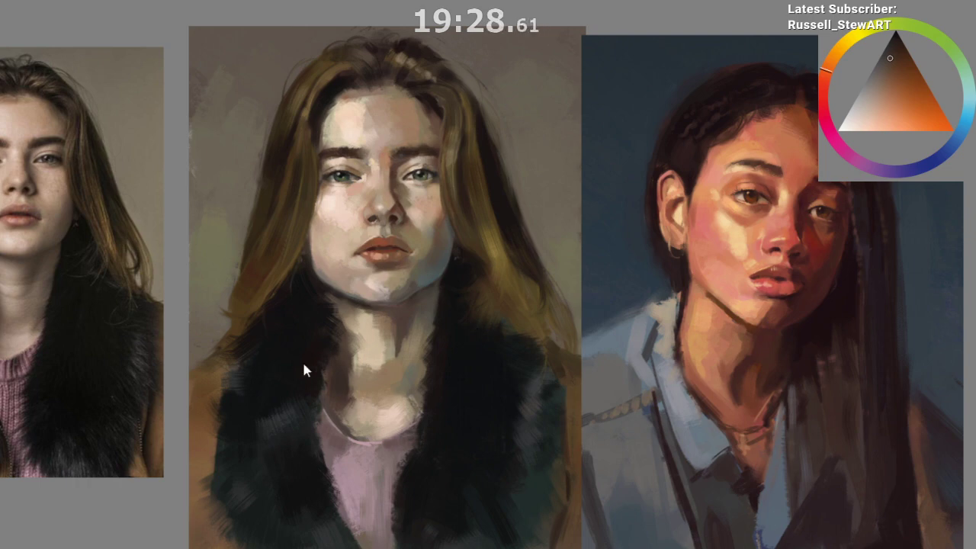
Step: Sample a dark reddish tone where the hair meets the fur-collar woman's jaw and touch up that edge
drag(342, 264, 376, 260)
alt+click(349, 265)
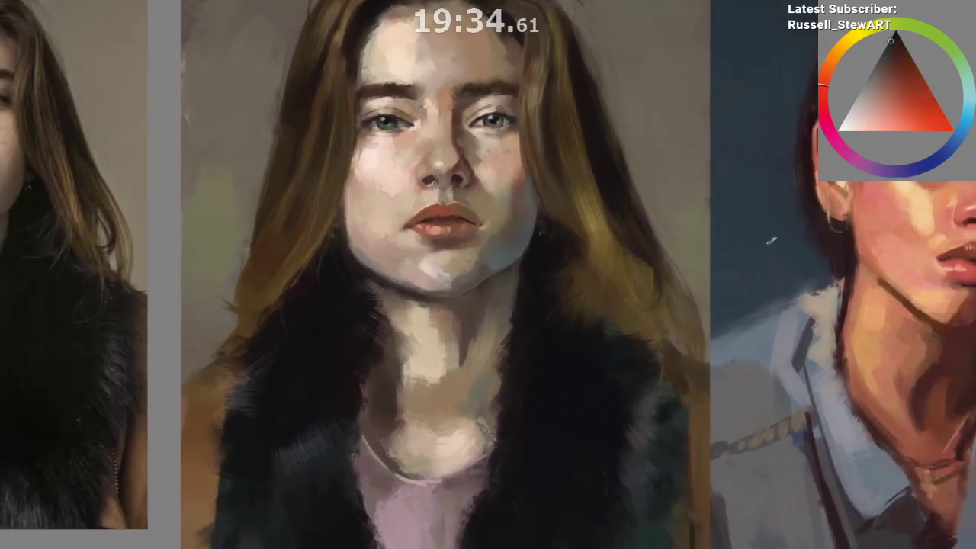
alt+click(355, 268)
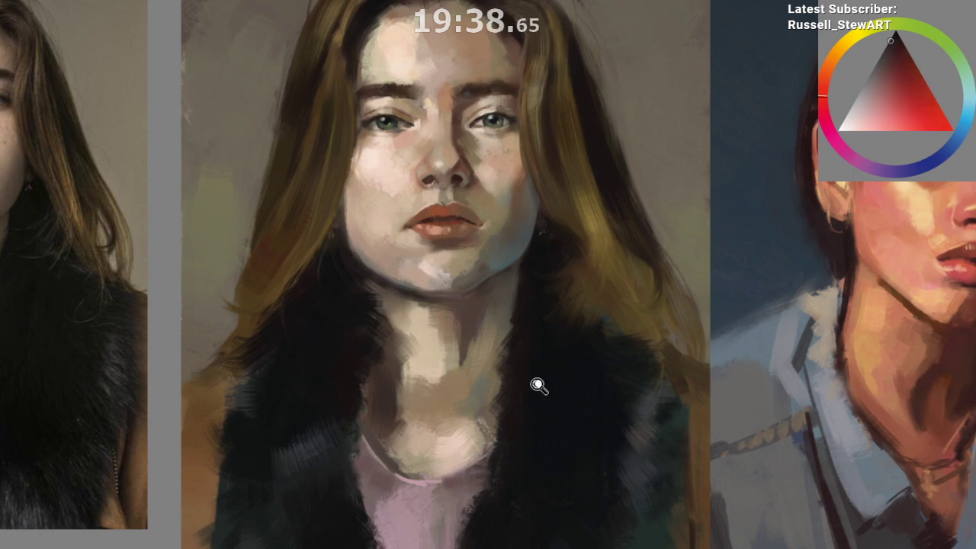
alt+click(533, 418)
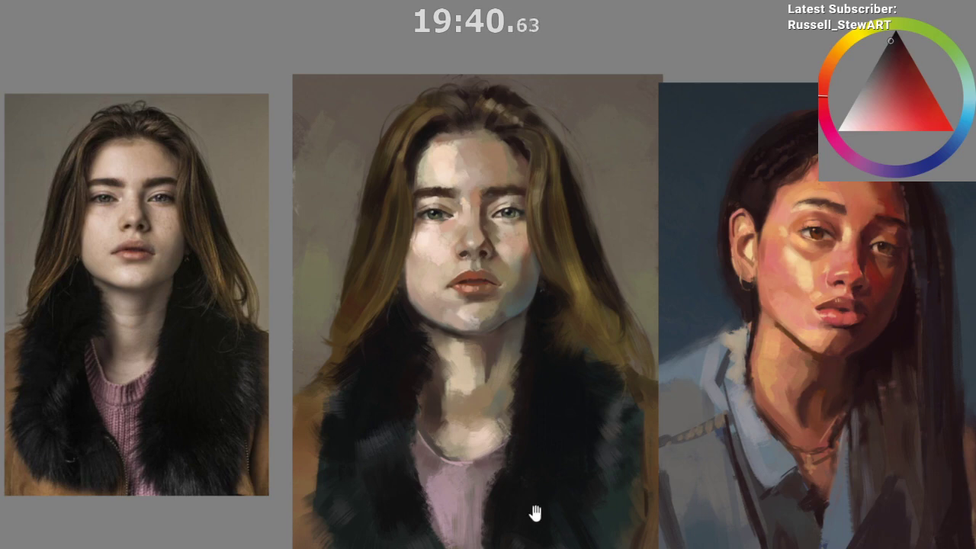
drag(534, 514, 512, 453)
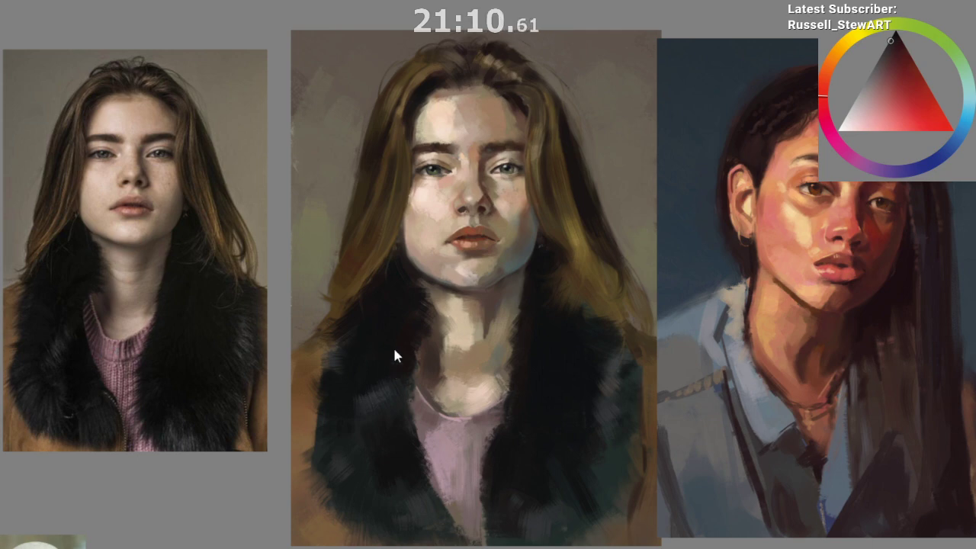
Step: Switch to the bearded-man painting, paste the man's reference photo, scale it down and place it directly above the painting
key(ctrl+Tab)
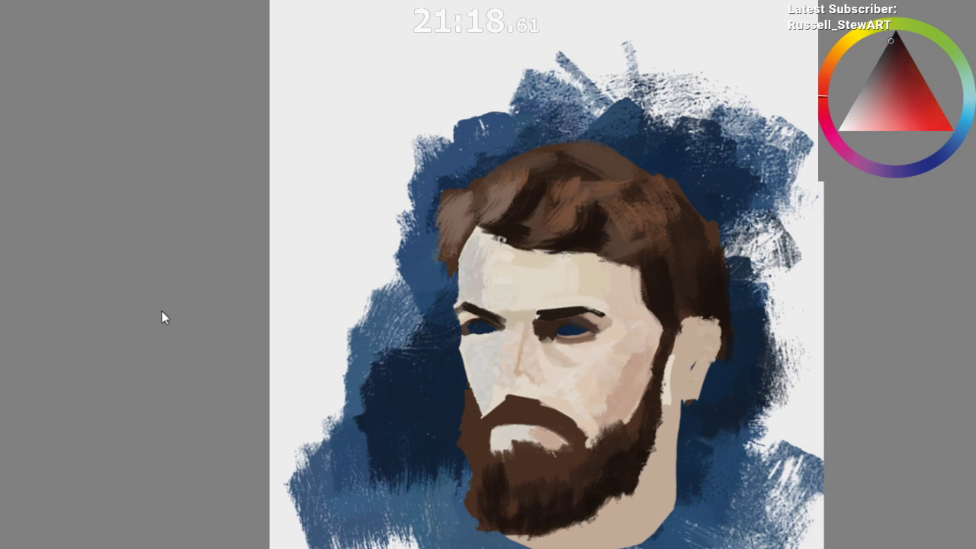
key(ctrl+v)
key(ctrl+t)
drag(275, 426, 268, 256)
scroll(251, 347, down, 3)
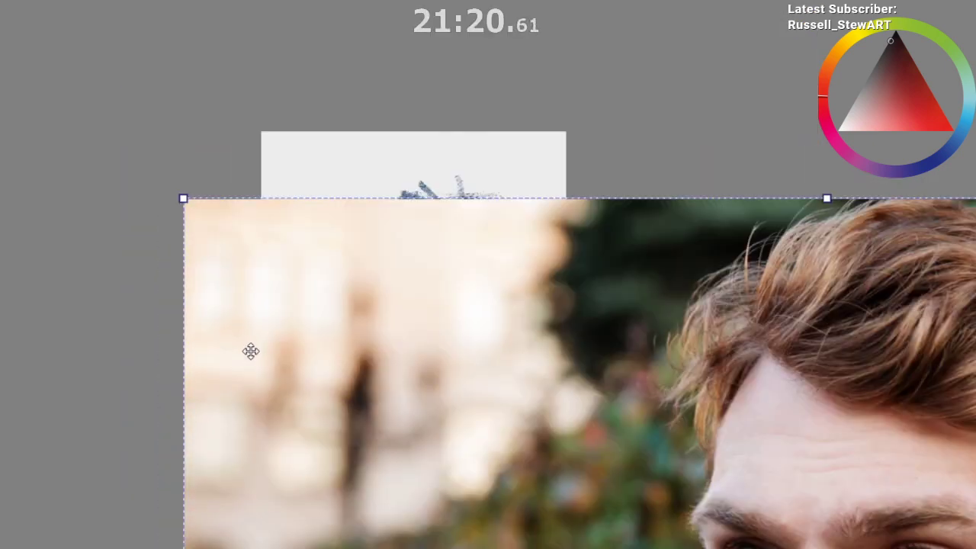
scroll(251, 350, down, 3)
drag(657, 298, 412, 384)
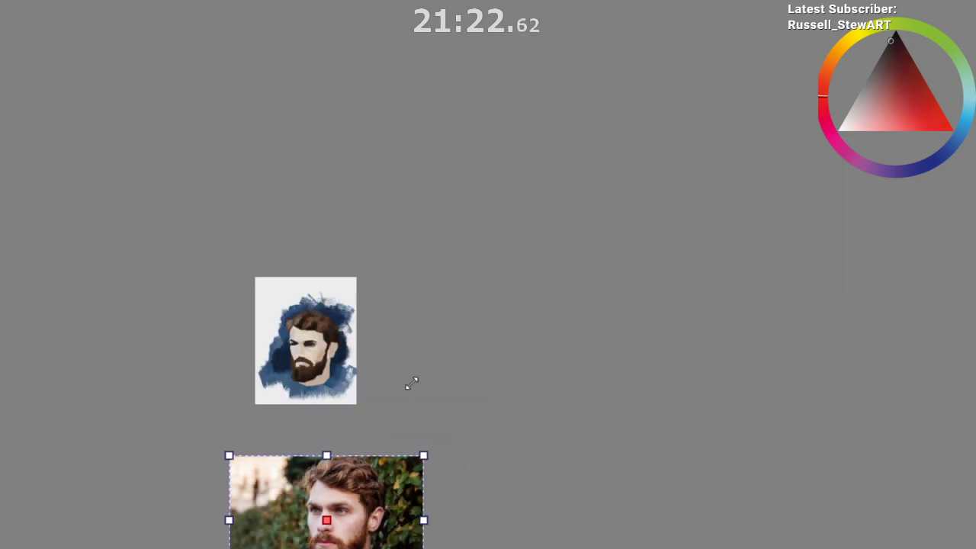
mouse_move(289, 533)
mouse_down()
mouse_move(267, 364)
mouse_move(267, 239)
mouse_up()
scroll(271, 290, up, 2)
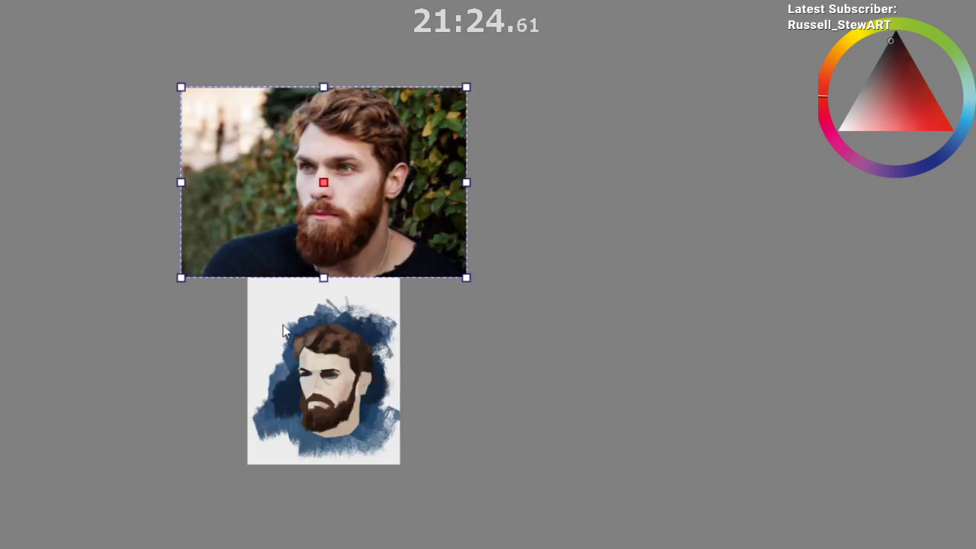
scroll(282, 329, up, 3)
mouse_move(450, 203)
mouse_down()
mouse_move(447, 182)
mouse_move(413, 184)
mouse_up()
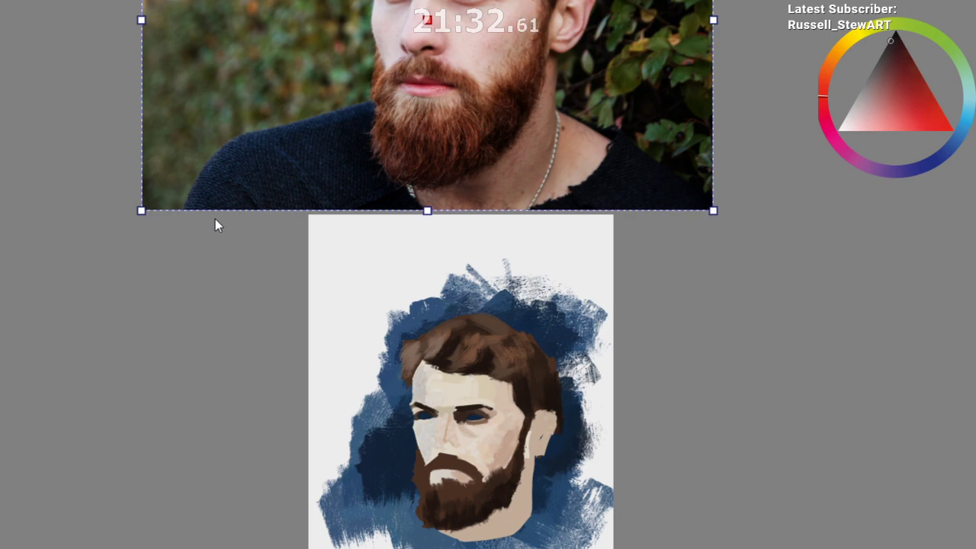
key(Return)
Step: Examine the bearded-man painting against its reference photo, comparing the head, hair and beard
drag(579, 505, 591, 544)
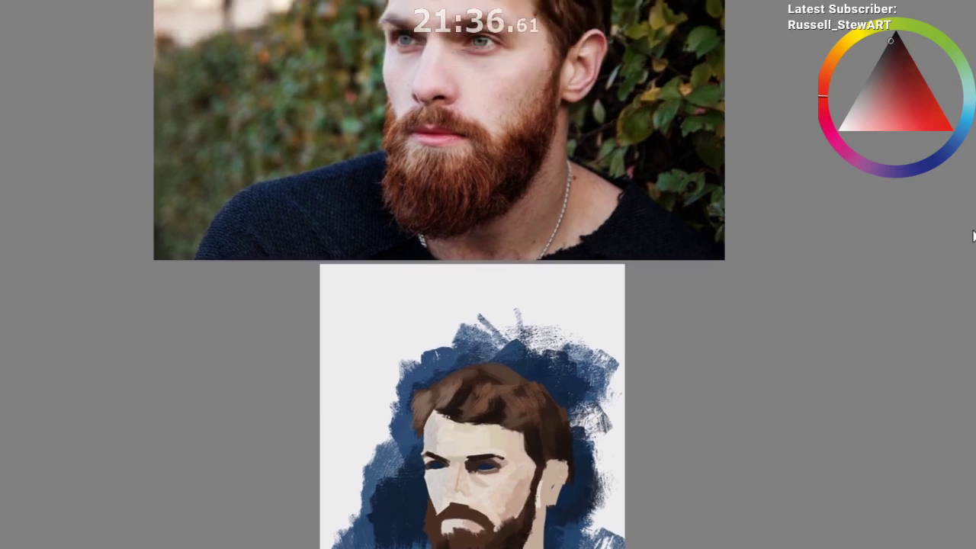
drag(656, 534, 676, 475)
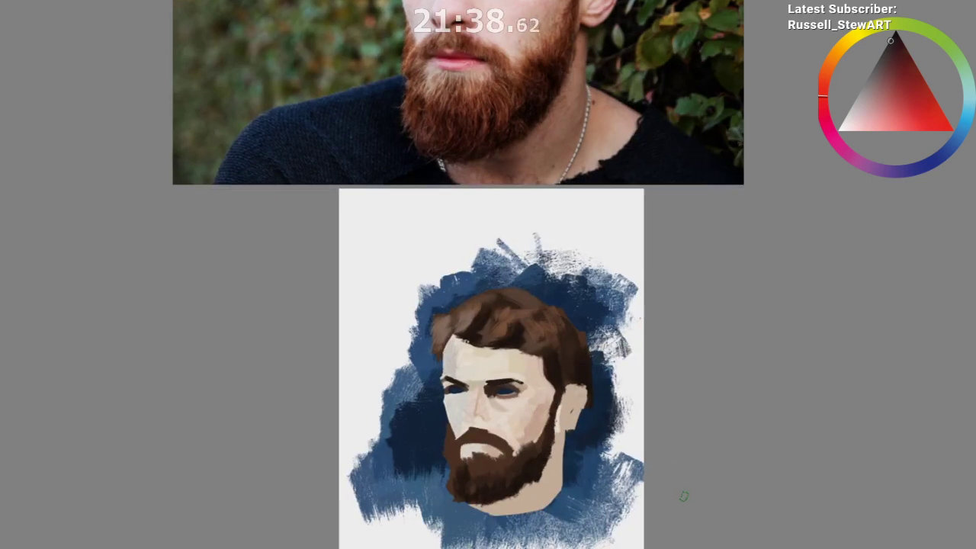
drag(621, 506, 562, 548)
mouse_move(561, 548)
mouse_down()
mouse_move(591, 544)
mouse_move(559, 539)
mouse_up()
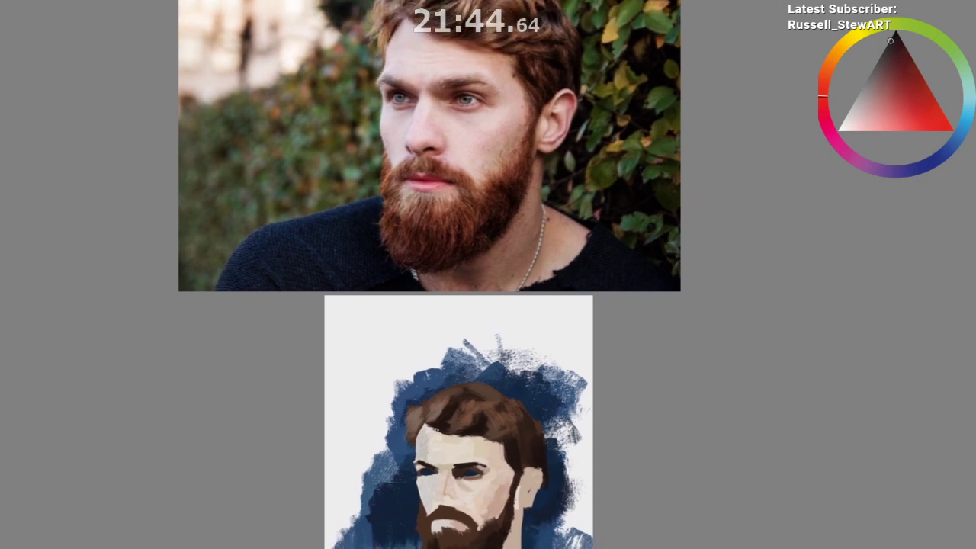
scroll(591, 529, down, 1)
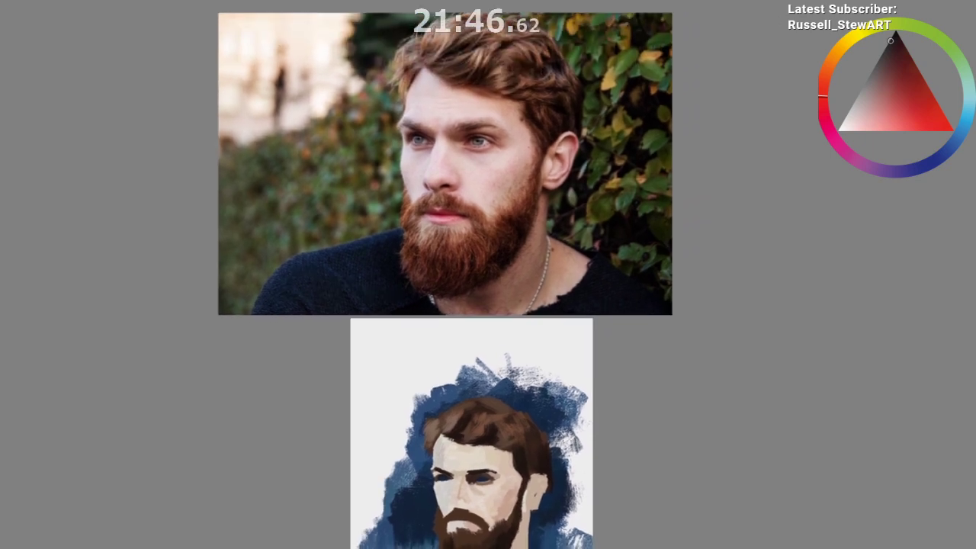
scroll(591, 541, up, 1)
drag(591, 541, 532, 498)
scroll(531, 533, up, 1)
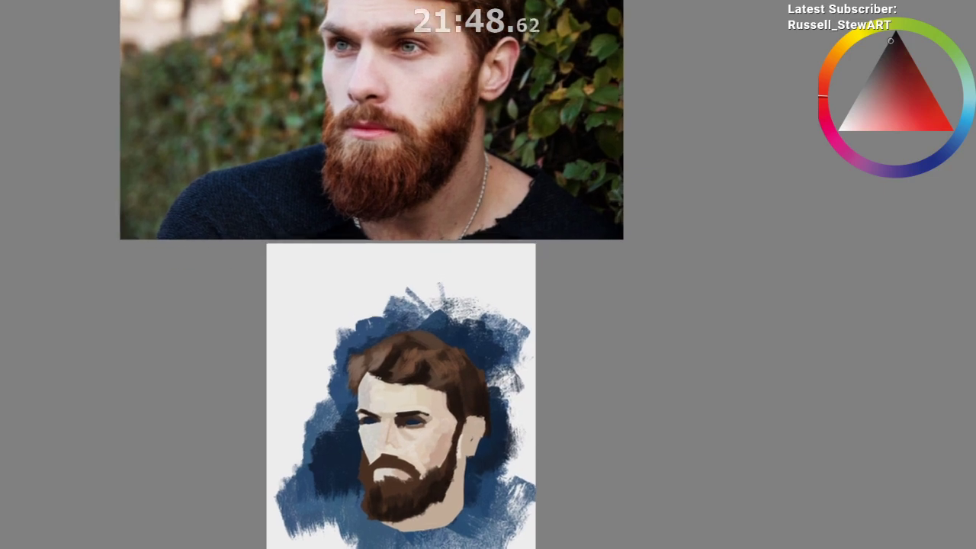
drag(531, 533, 531, 540)
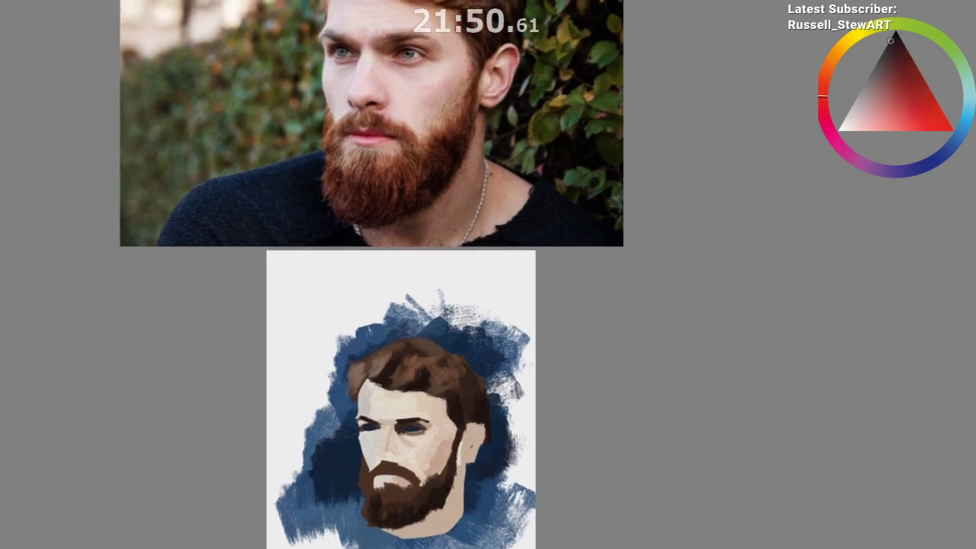
Step: Select the bearded-man painting below its empty upper strip and trim that strip off
drag(266, 302, 538, 548)
key(ctrl+shift+x)
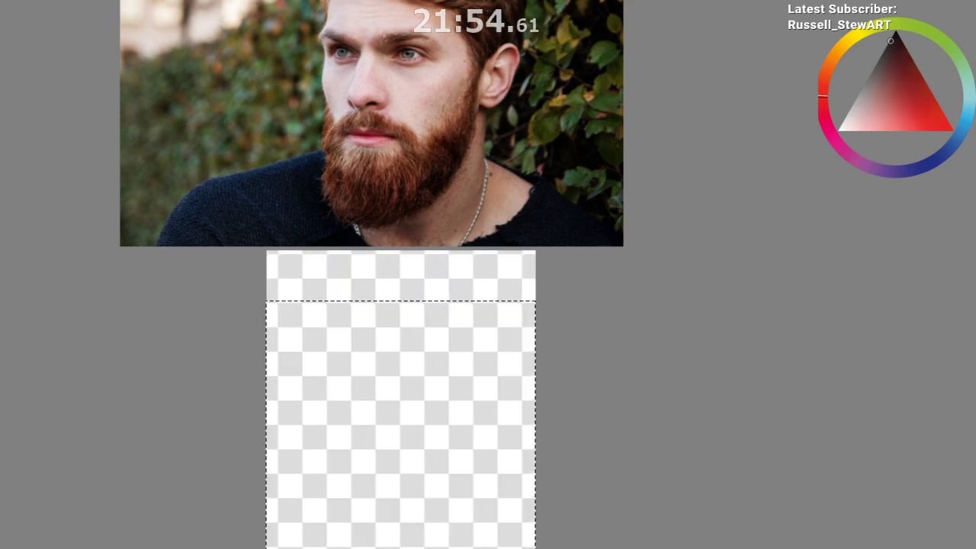
drag(436, 488, 467, 544)
key(b)
key(ctrl+r)
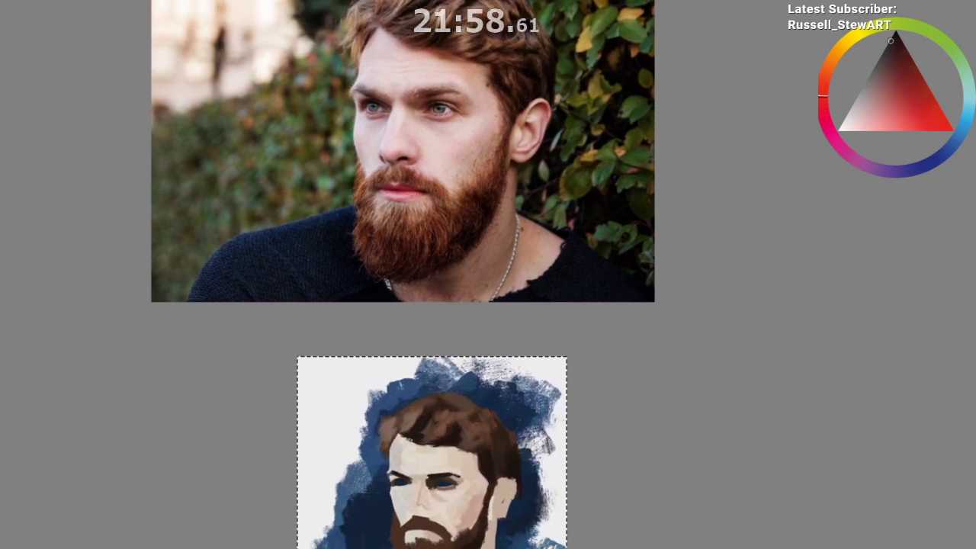
Step: Trim the bearded-man painting again so that its upper edge sits just above the hair
drag(298, 391, 566, 548)
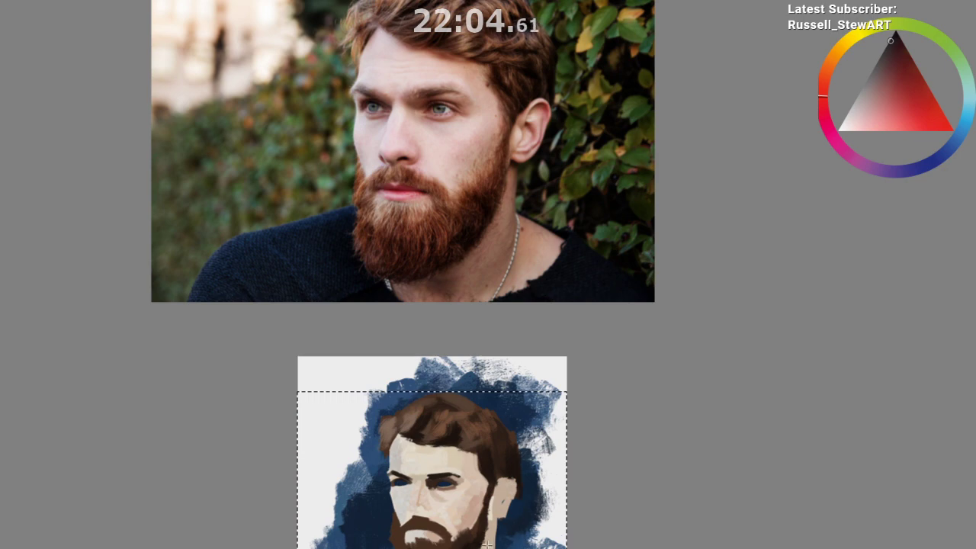
key(ctrl+shift+a)
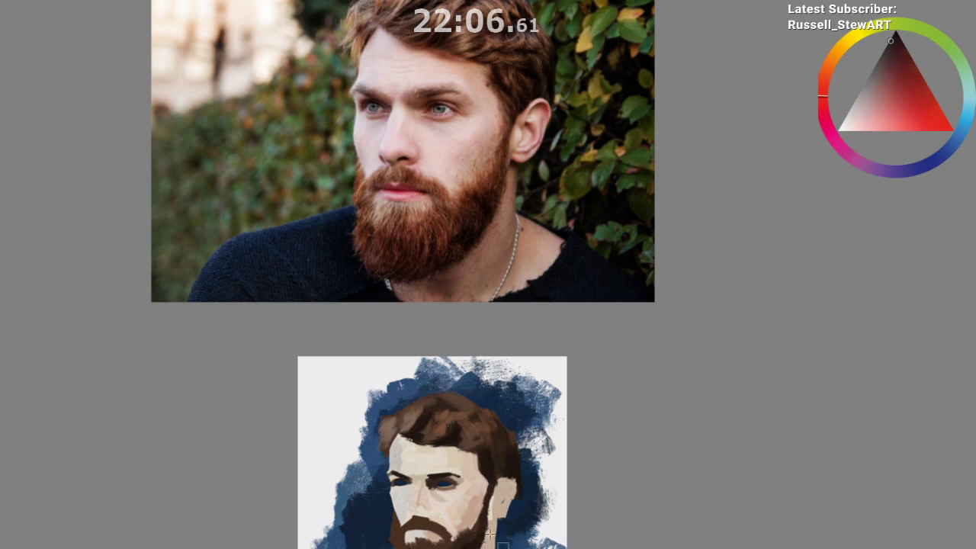
key(ctrl+shift+d)
scroll(489, 534, up, 1)
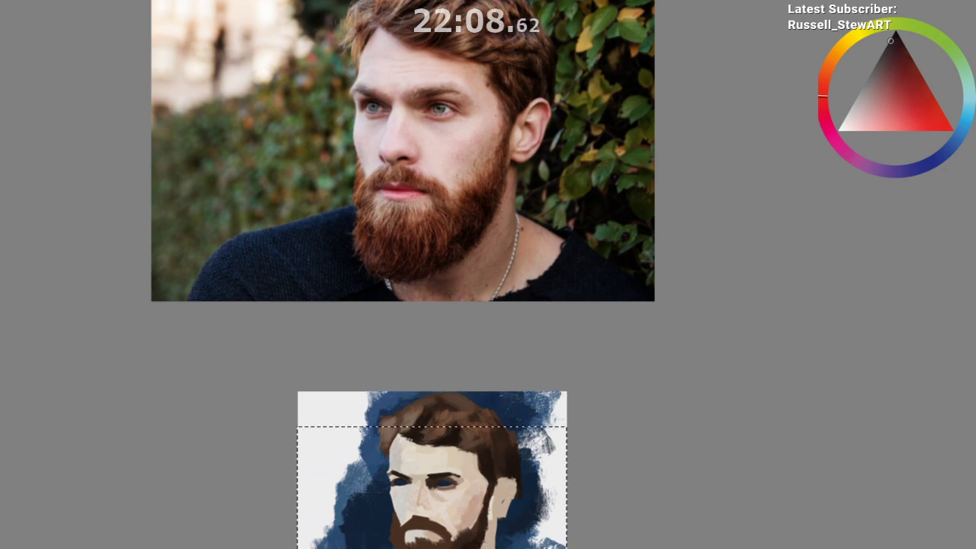
scroll(403, 275, down, 1)
Step: Paint over the white upper-left corner of the bearded-man painting's background with a muted, light yellow-beige
mouse_move(346, 437)
mouse_down()
mouse_move(357, 459)
mouse_move(380, 466)
mouse_up()
ctrl+click(381, 467)
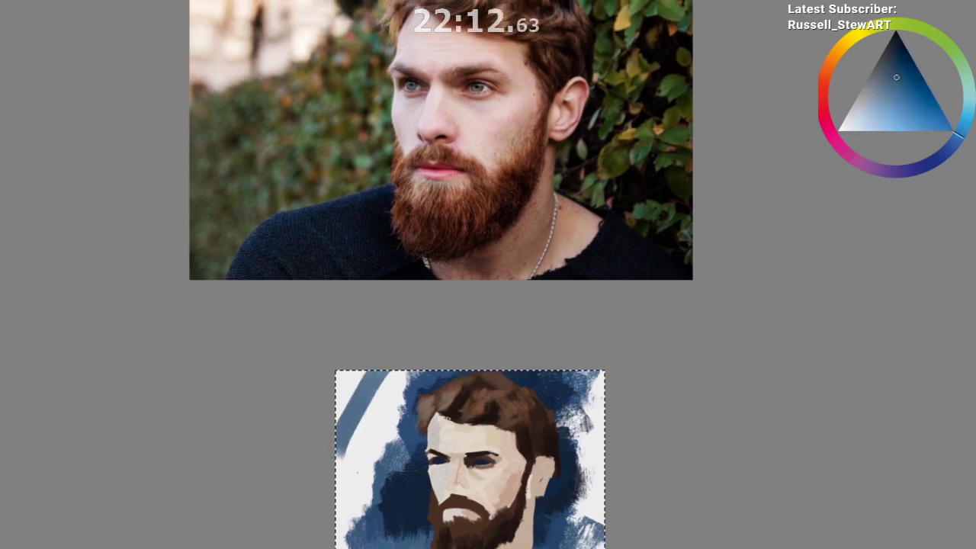
click(837, 48)
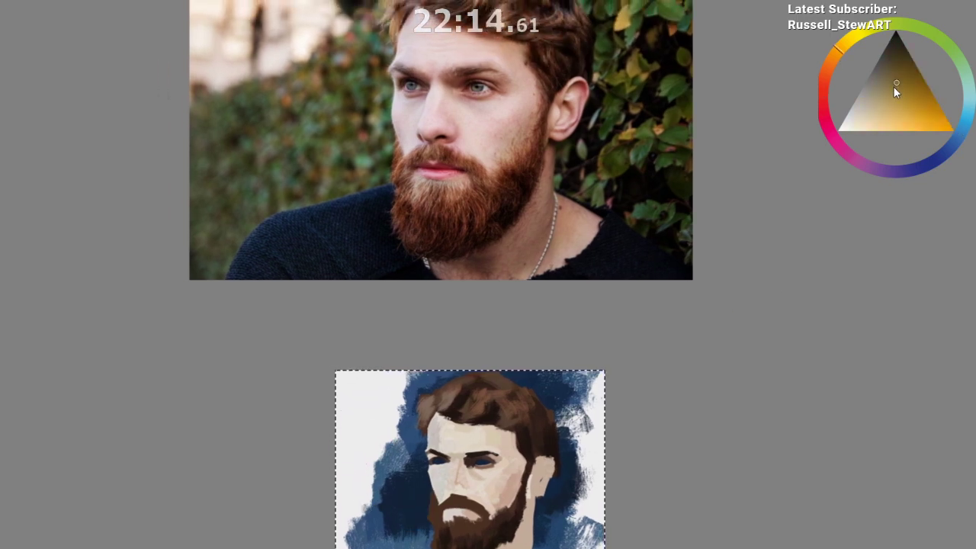
click(876, 105)
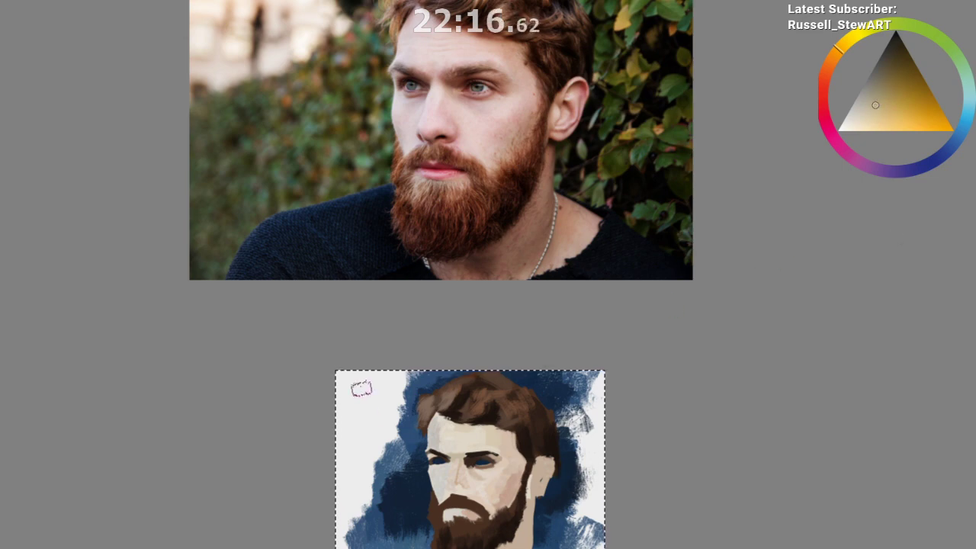
mouse_move(381, 373)
mouse_down()
mouse_move(358, 412)
mouse_move(376, 418)
mouse_move(397, 396)
mouse_move(342, 379)
mouse_up()
Step: Cover the remaining white background beside the face and below the beige patch with strokes of sampled blues
ctrl+click(359, 415)
ctrl+click(390, 427)
key(ctrl+z)
ctrl+click(354, 399)
ctrl+click(382, 406)
mouse_move(397, 501)
mouse_down()
mouse_move(384, 459)
mouse_move(332, 471)
mouse_up()
ctrl+click(381, 466)
ctrl+click(352, 466)
mouse_move(327, 529)
mouse_down()
mouse_move(389, 520)
mouse_move(343, 488)
mouse_up()
drag(366, 450, 313, 429)
Step: Cover the white patches in the background behind the head and neck with broad greyish-blue strokes down to the lower corner
mouse_move(563, 344)
mouse_down()
mouse_move(587, 373)
mouse_move(573, 411)
mouse_move(593, 444)
mouse_move(582, 488)
mouse_up()
ctrl+click(565, 416)
ctrl+click(551, 381)
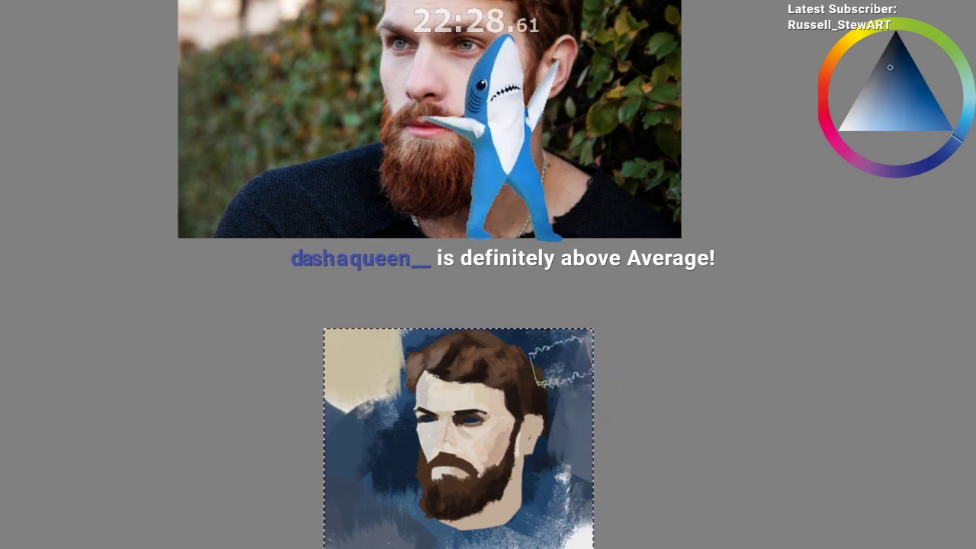
drag(561, 362, 583, 392)
drag(560, 356, 603, 407)
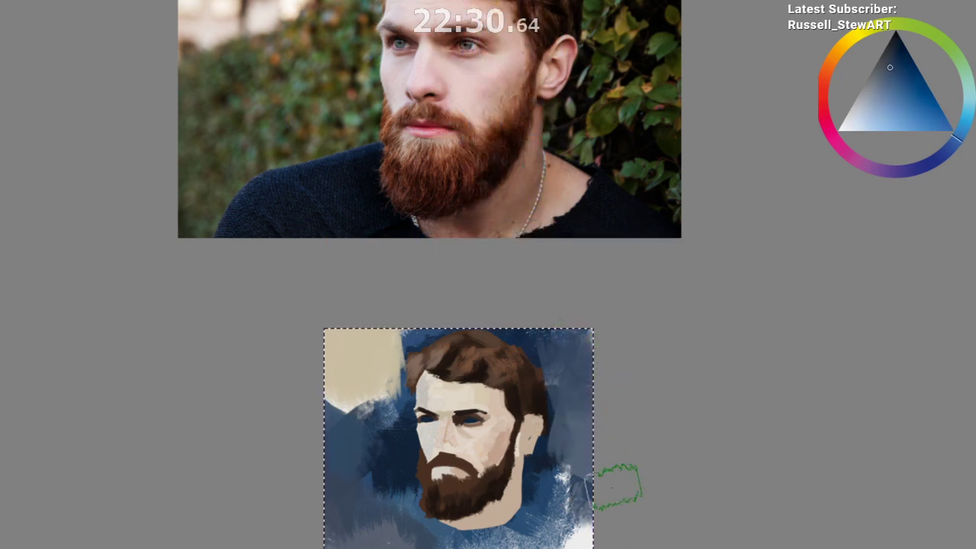
drag(581, 468, 562, 536)
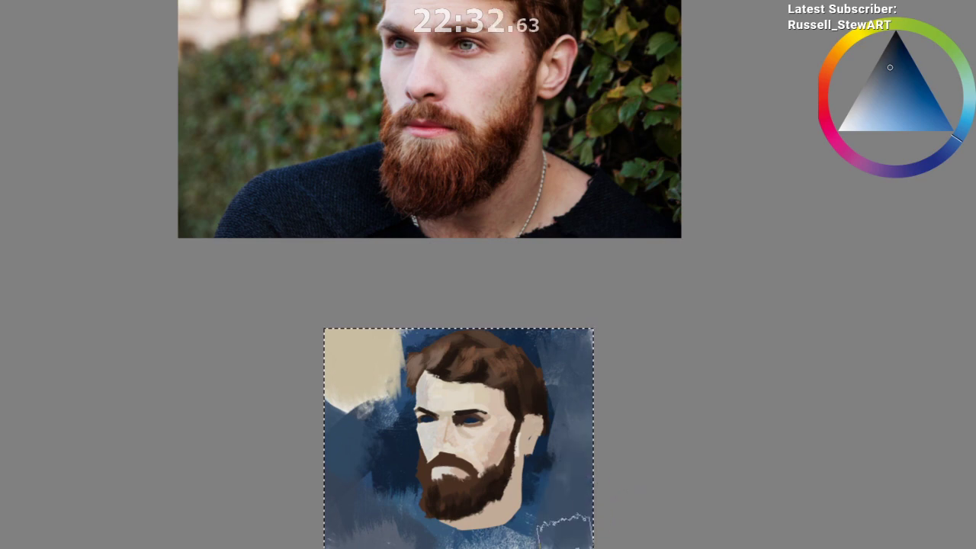
Step: Rework the lower edge of the beige background patch with blue strokes, undoing one unwanted stroke
drag(483, 485, 538, 446)
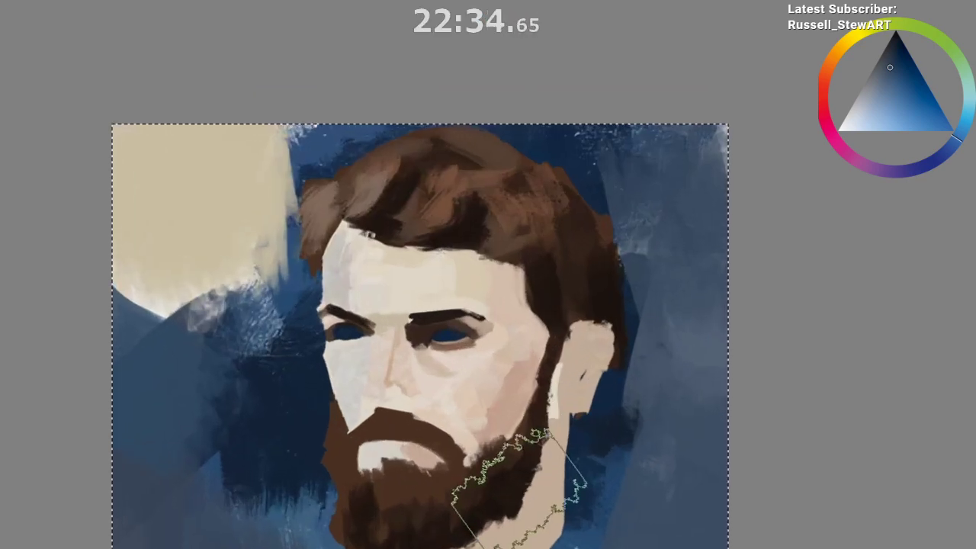
ctrl+click(196, 370)
drag(164, 306, 190, 332)
key(ctrl+z)
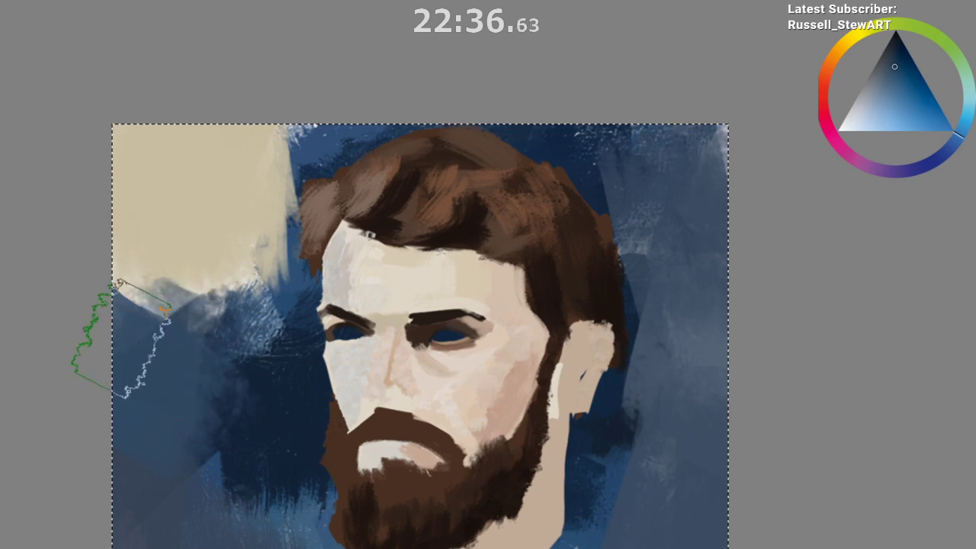
drag(122, 339, 197, 343)
drag(481, 475, 483, 445)
key(l)
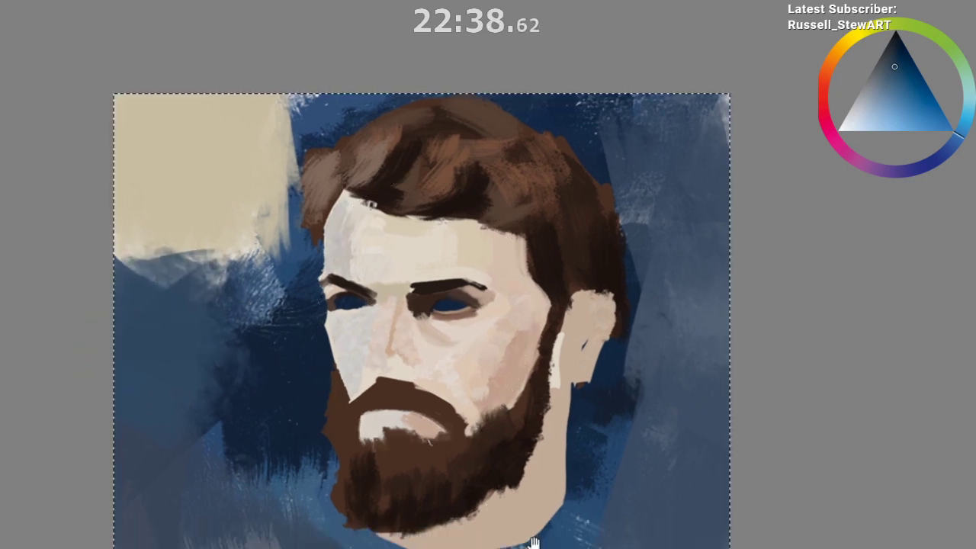
Step: Block in the man's shoulders and shirt below the beard with a sampled dark navy
ctrl+click(464, 545)
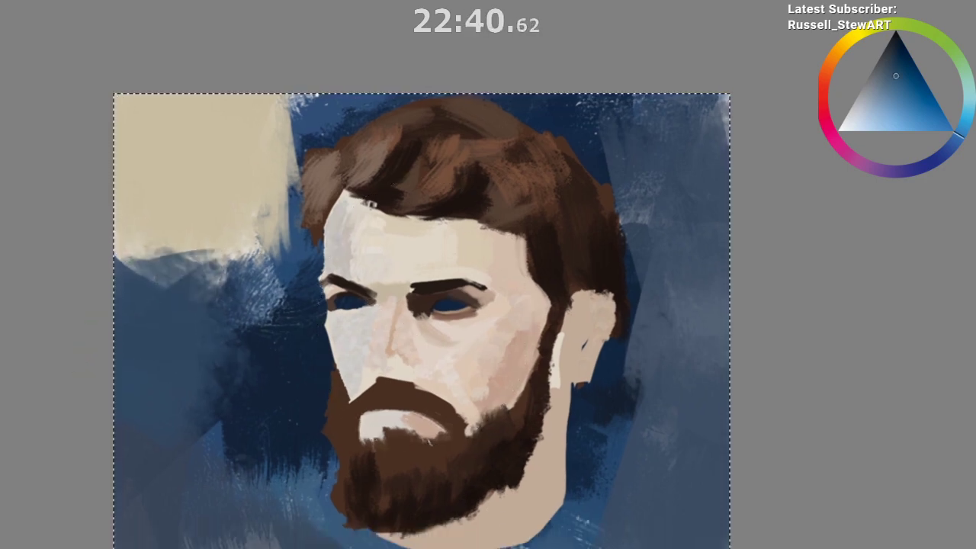
scroll(464, 545, down, 3)
scroll(584, 547, down, 2)
drag(571, 548, 506, 473)
ctrl+click(512, 487)
ctrl+click(412, 477)
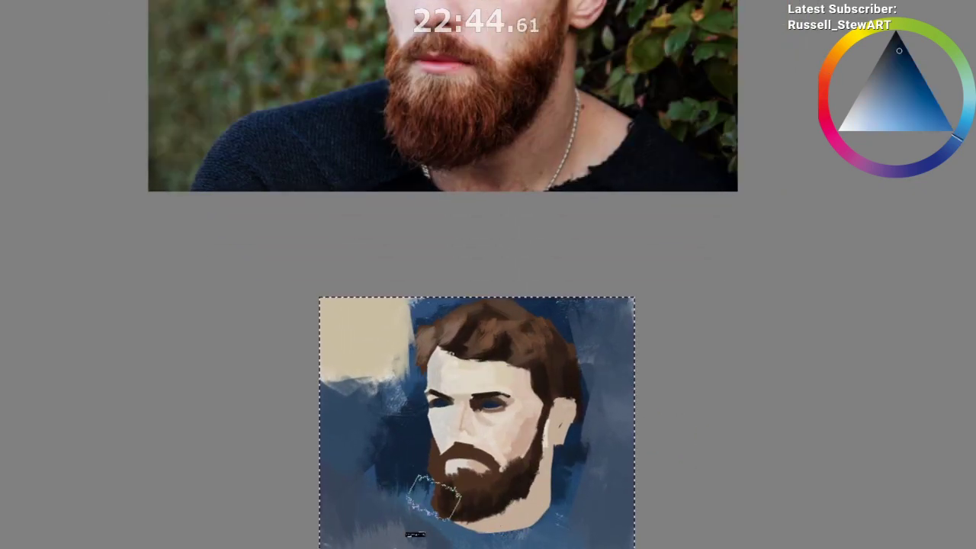
mouse_move(433, 509)
mouse_down()
mouse_move(371, 534)
mouse_move(417, 530)
mouse_move(463, 542)
mouse_up()
drag(557, 534, 599, 542)
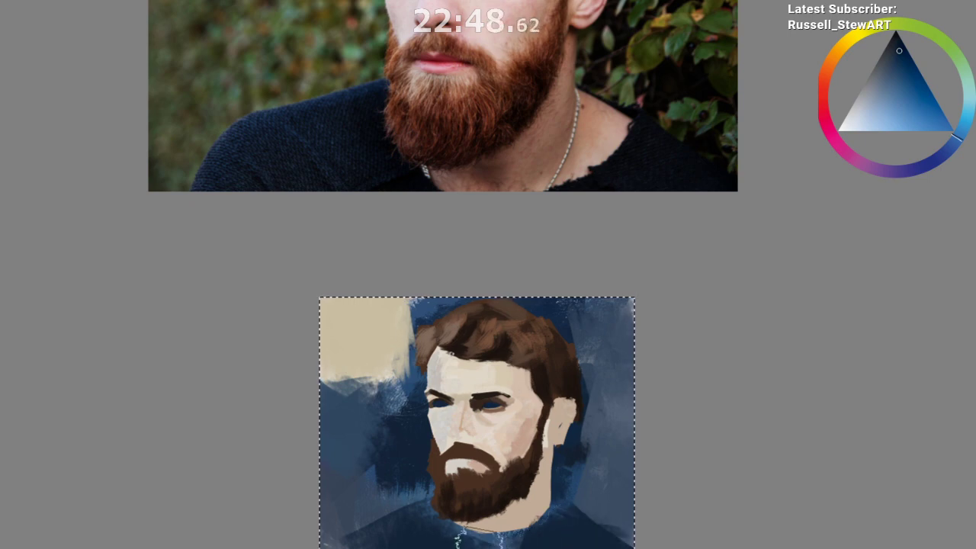
Step: Extend the neck down to the shirt's neckline in sampled skin tone and refine its outer edge with sampled dark blue
ctrl+click(494, 534)
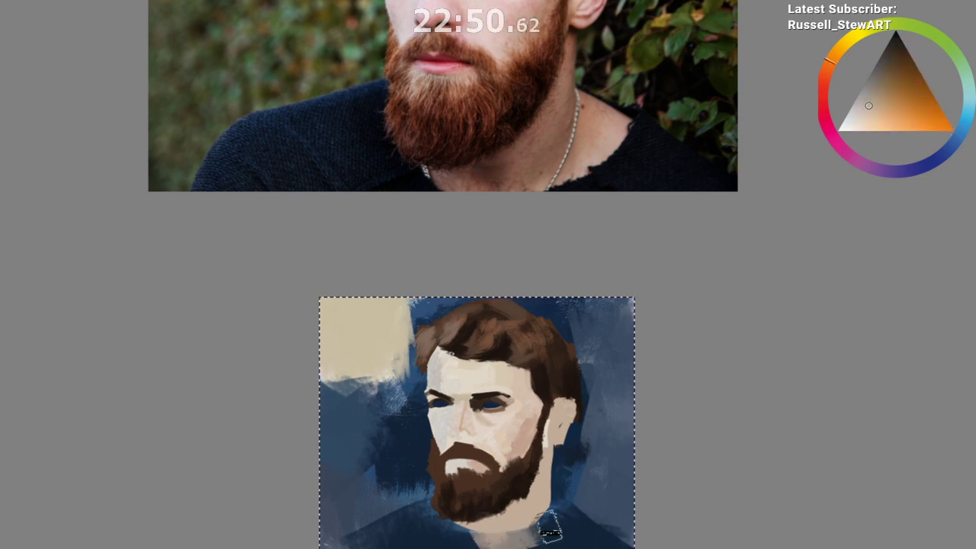
drag(548, 527, 568, 519)
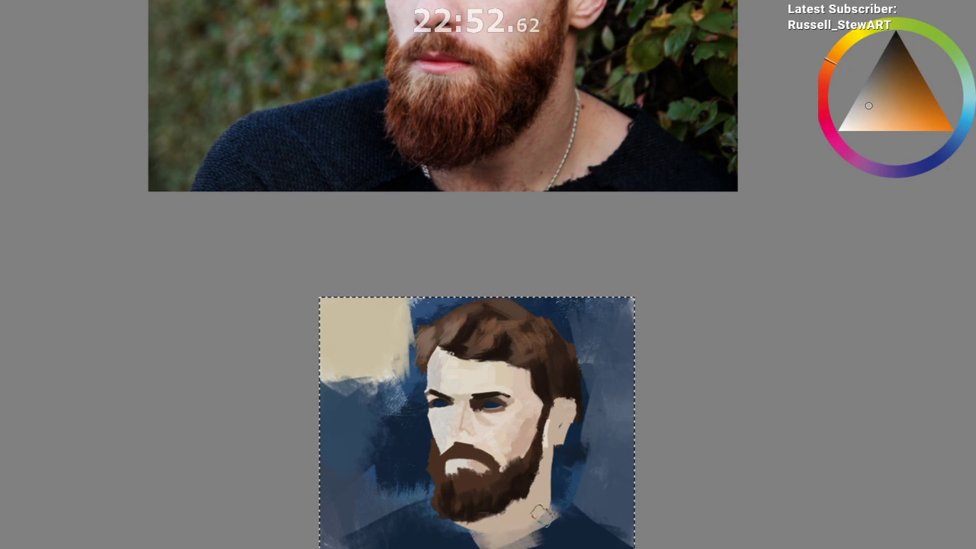
mouse_move(542, 502)
mouse_down()
mouse_move(573, 526)
mouse_move(569, 515)
mouse_move(495, 540)
mouse_move(564, 509)
mouse_up()
ctrl+click(564, 473)
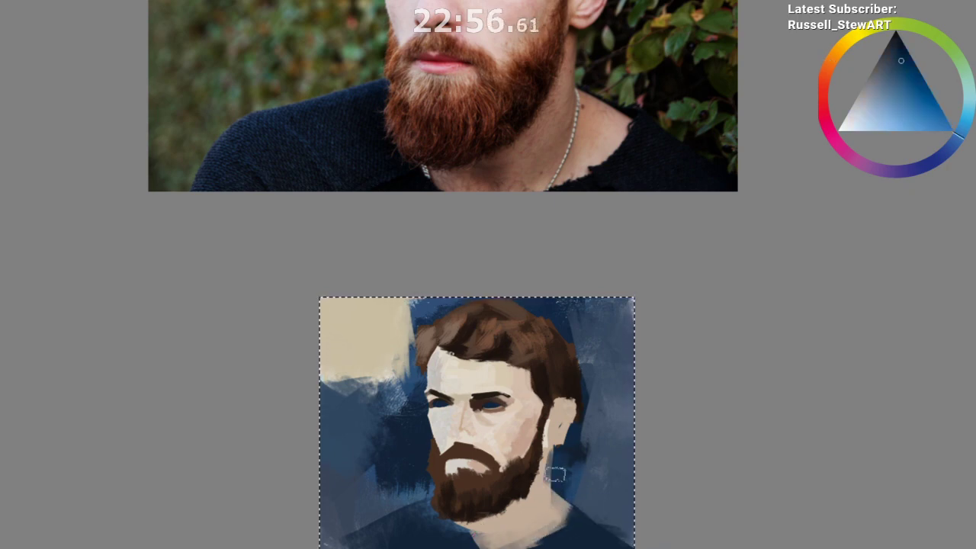
Step: Paint sampled blue over the beige patch's edge next to the hair to form a rounded dark area behind the head
scroll(564, 526, down, 1)
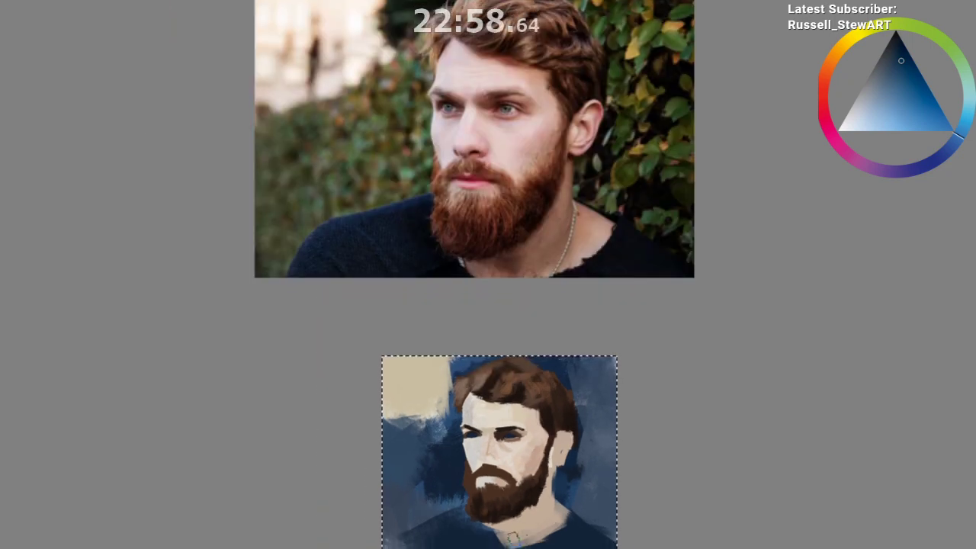
ctrl+click(435, 424)
drag(443, 409, 448, 363)
ctrl+click(456, 370)
drag(552, 512, 560, 479)
drag(573, 537, 548, 490)
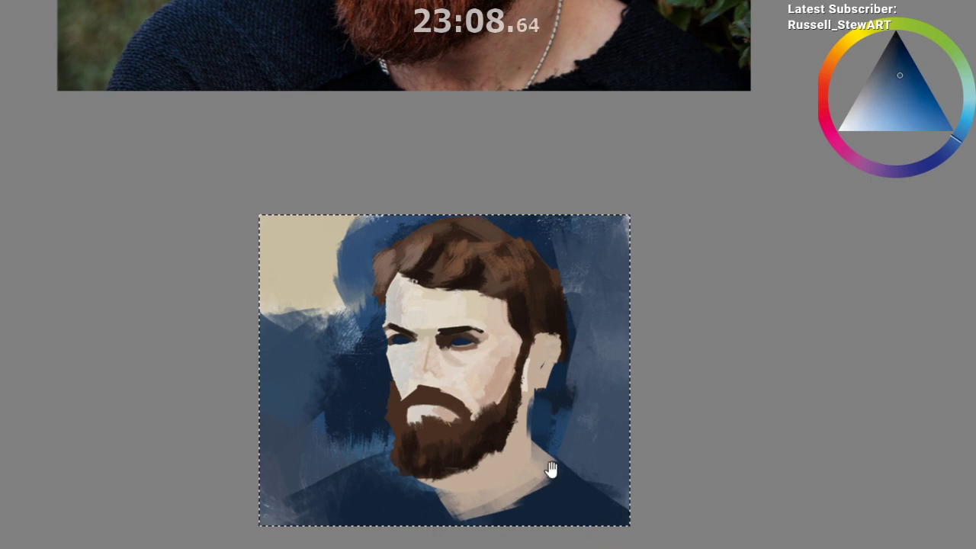
Step: Compare the bearded-man painting with its reference photo and the two finished portraits of women in the other document
drag(551, 468, 588, 548)
scroll(589, 548, down, 1)
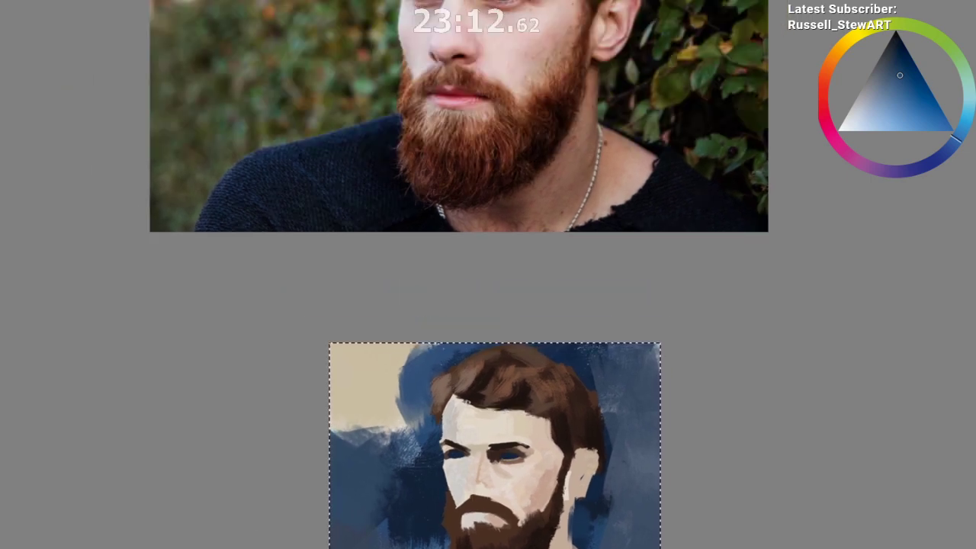
drag(589, 548, 581, 496)
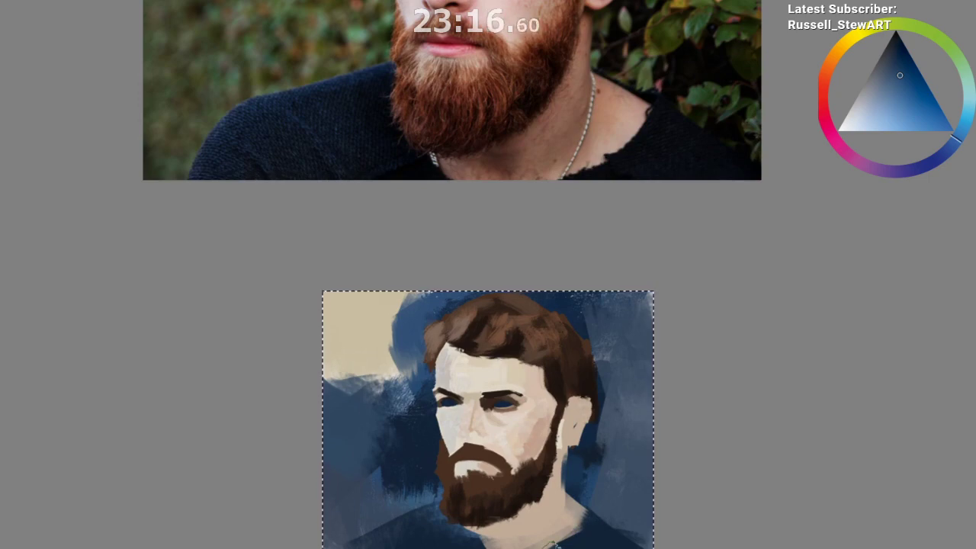
key(ctrl+Tab)
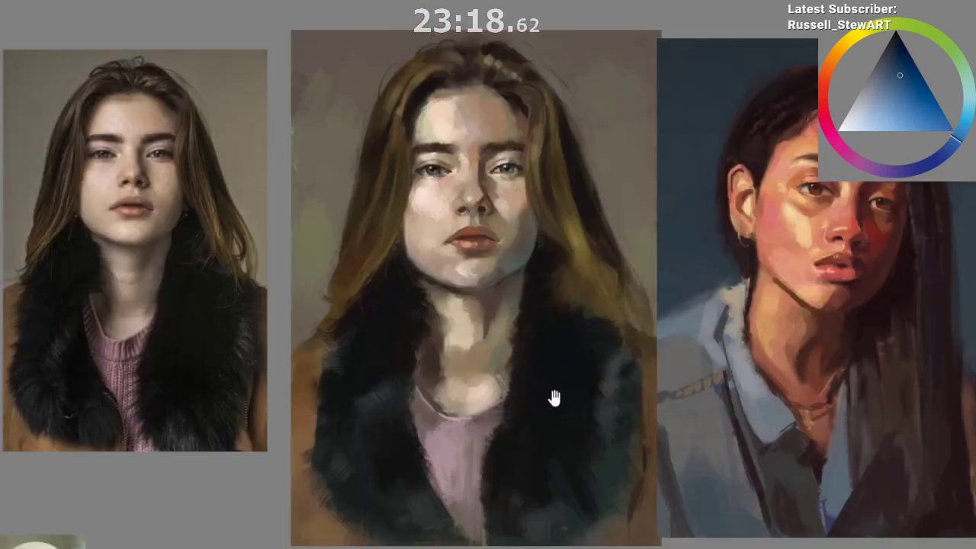
drag(488, 305, 397, 333)
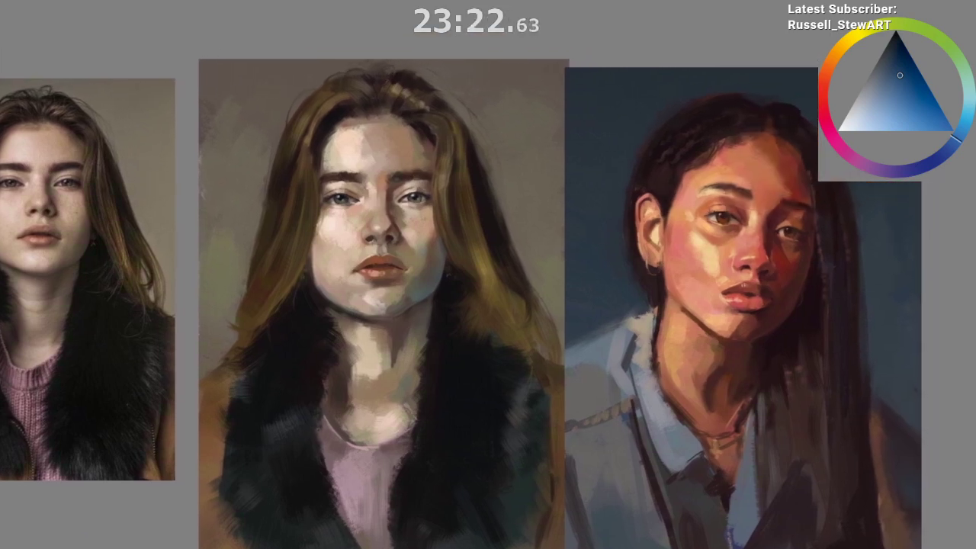
drag(488, 304, 468, 305)
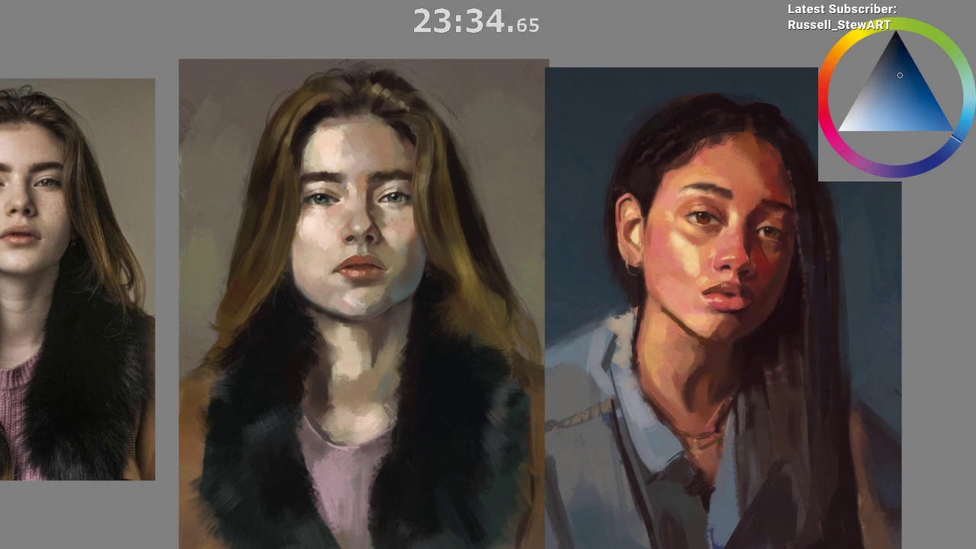
key(ctrl+Tab)
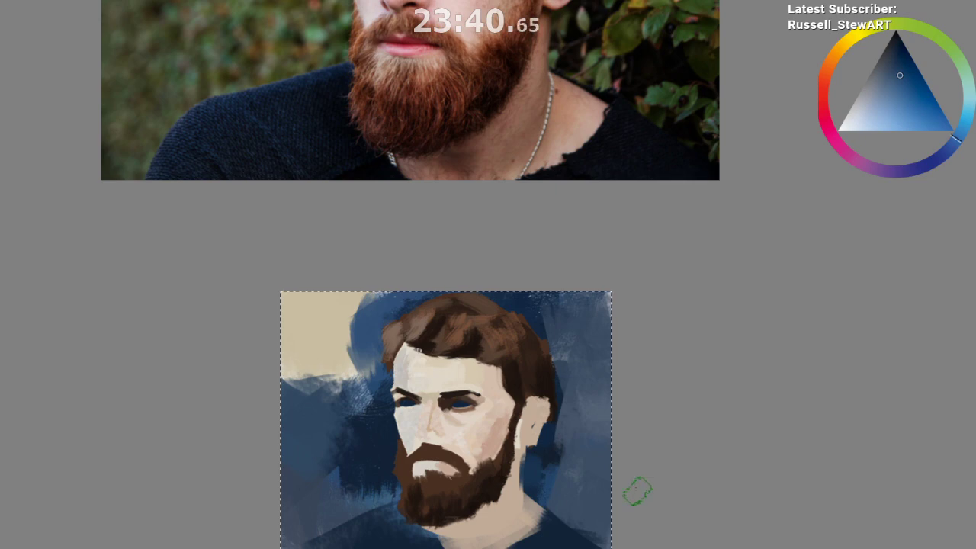
Step: Clear the selection around the bearded-man painting
key(l)
mouse_move(522, 483)
mouse_down()
mouse_move(568, 360)
mouse_move(371, 363)
mouse_up()
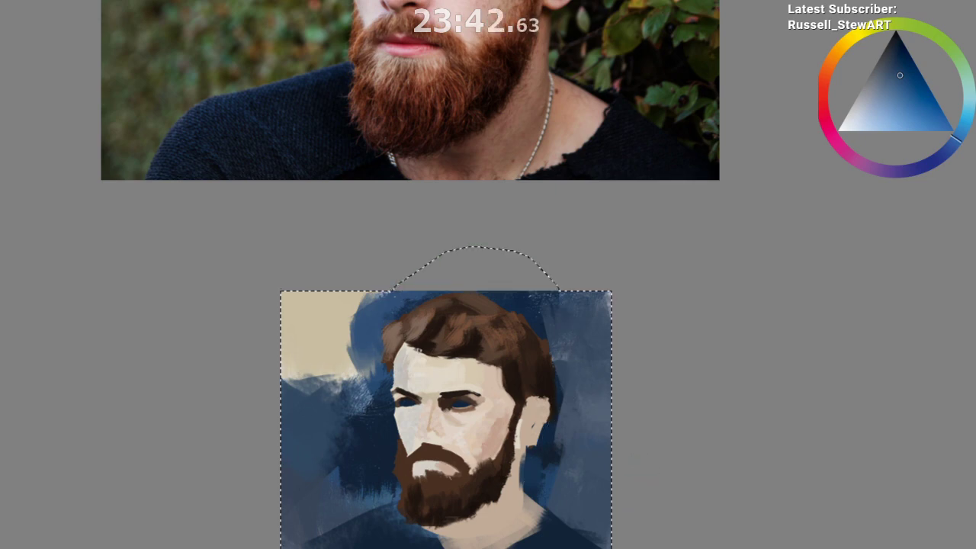
key(ctrl+d)
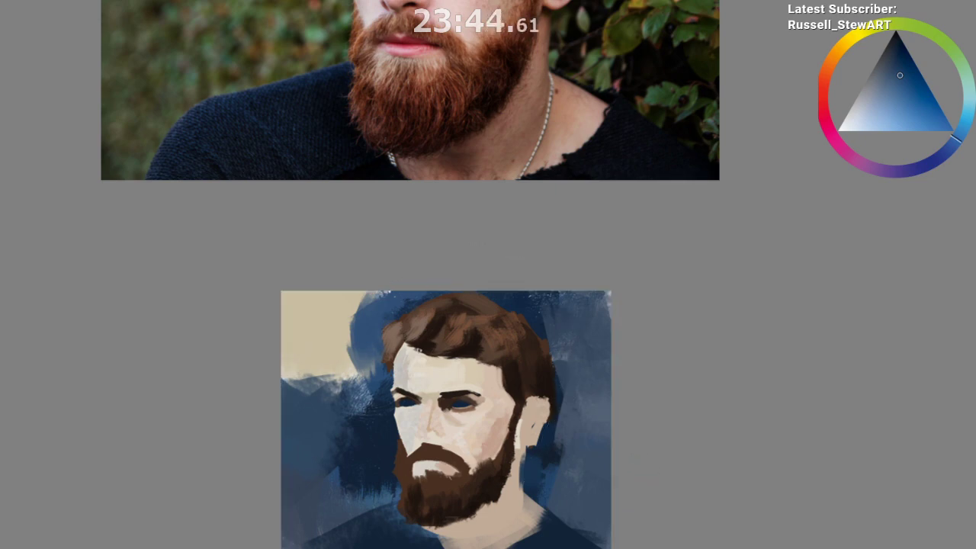
Step: Repaint the blue background behind the ear and neck with a dark grey-green, undoing one stroke along the way
drag(510, 543, 564, 533)
drag(562, 450, 564, 493)
key(b)
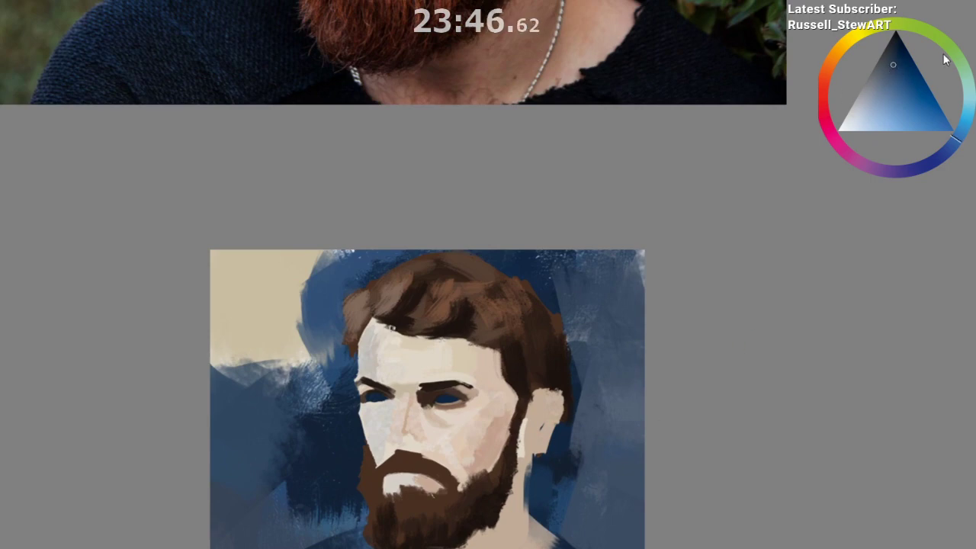
click(948, 55)
mouse_move(632, 347)
mouse_down()
mouse_move(588, 509)
mouse_move(625, 508)
mouse_move(658, 452)
mouse_move(586, 515)
mouse_move(556, 483)
mouse_move(622, 532)
mouse_move(606, 525)
mouse_move(591, 459)
mouse_move(635, 365)
mouse_move(636, 412)
mouse_move(599, 317)
mouse_move(605, 445)
mouse_move(606, 365)
mouse_move(593, 311)
mouse_move(644, 269)
mouse_move(623, 324)
mouse_move(615, 262)
mouse_move(542, 255)
mouse_up()
key(ctrl+z)
alt+click(556, 484)
drag(597, 404, 554, 468)
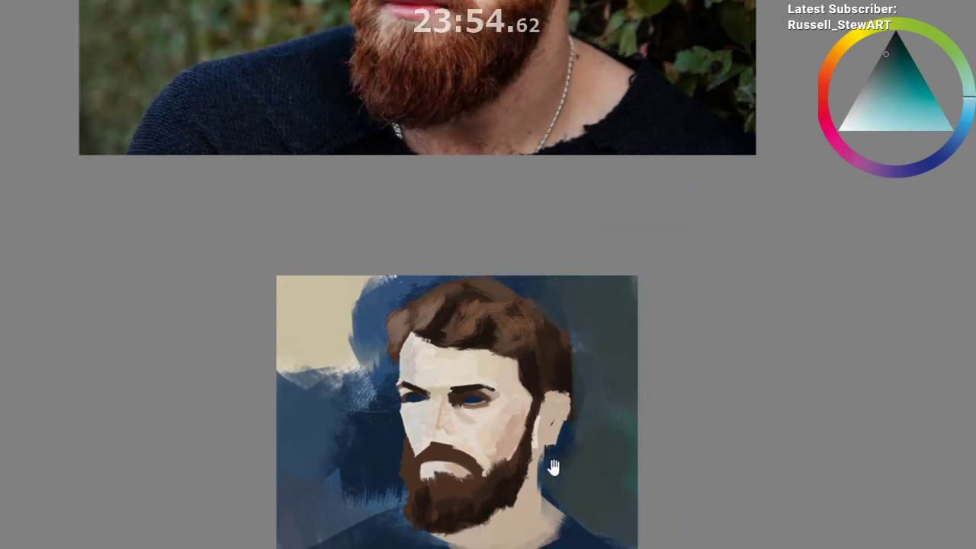
Step: Glaze the blue background in front of the face and below the beige patch with sampled dark teal
alt+click(354, 495)
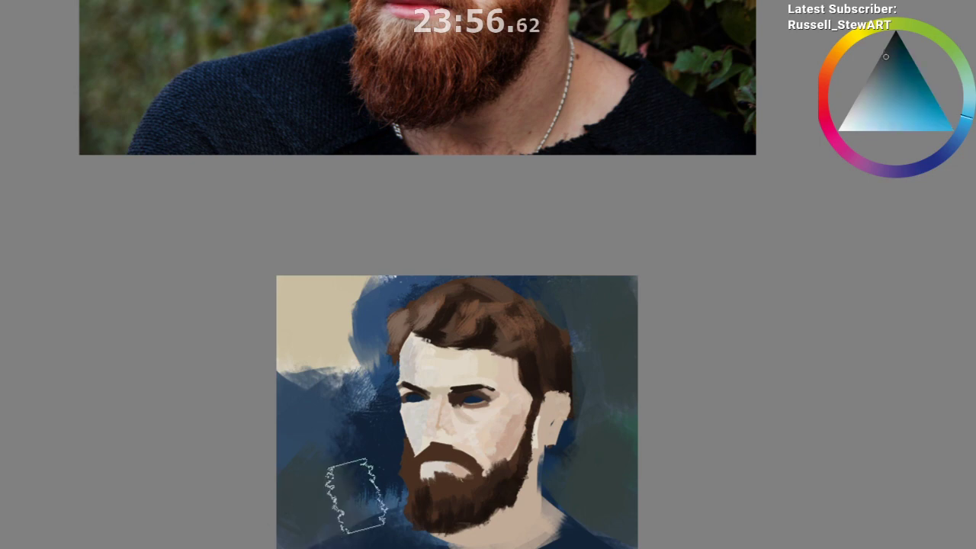
mouse_move(355, 495)
mouse_down()
mouse_move(294, 420)
mouse_move(312, 414)
mouse_move(316, 497)
mouse_move(348, 487)
mouse_up()
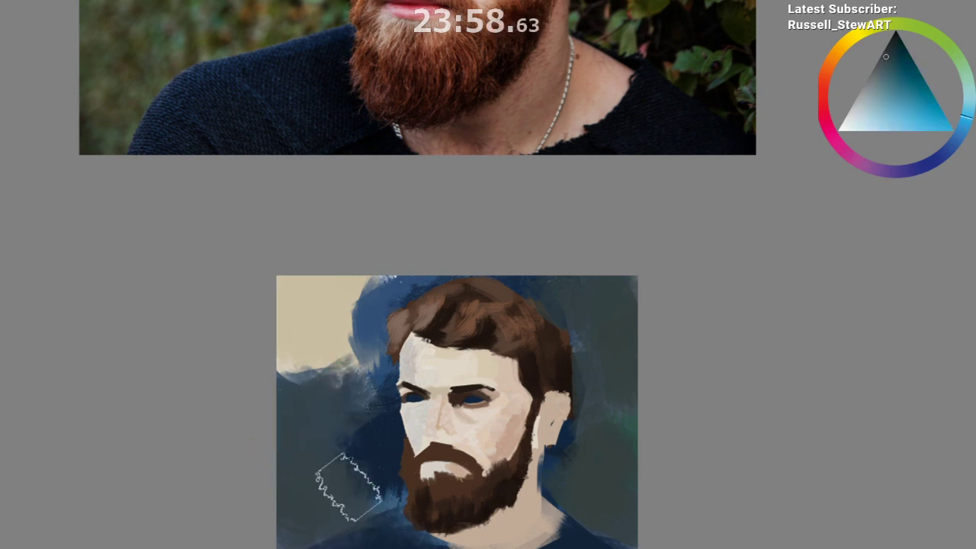
alt+click(362, 506)
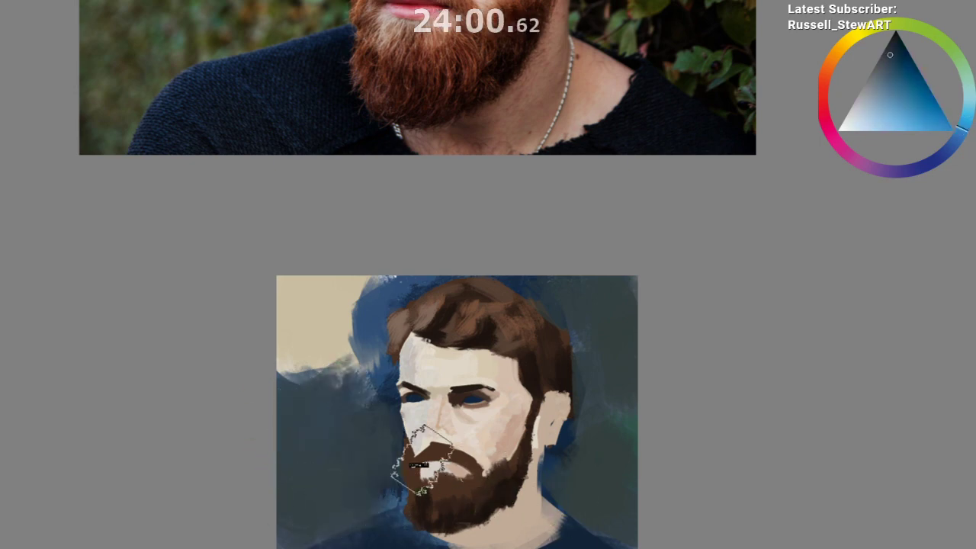
key(l)
mouse_move(335, 511)
mouse_down()
mouse_move(316, 548)
mouse_move(343, 502)
mouse_up()
drag(569, 495, 579, 490)
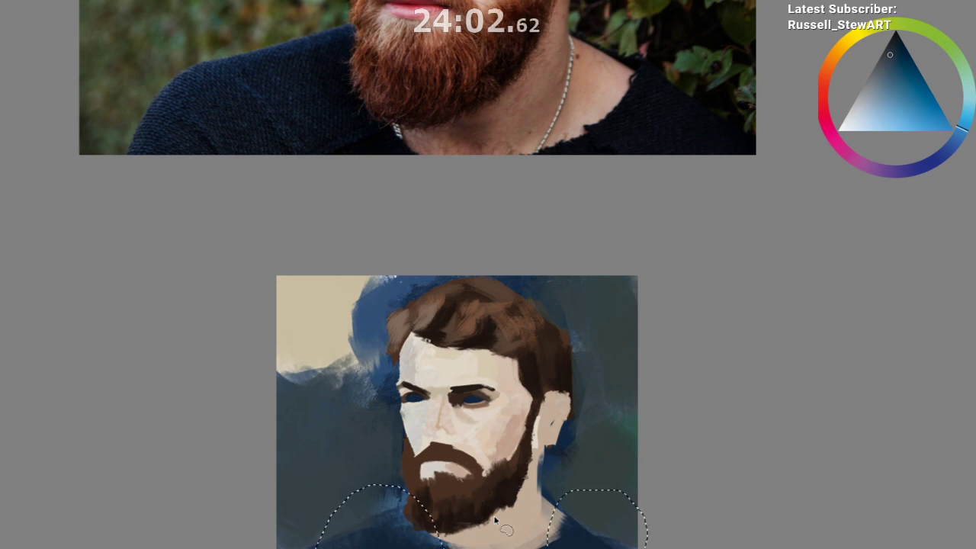
key(ctrl+shift+a)
Step: Break up the beige patch's edge near the hair with dark teal brush strokes
key(b)
mouse_move(357, 452)
mouse_down()
mouse_move(353, 401)
mouse_move(363, 390)
mouse_up()
ctrl+click(346, 404)
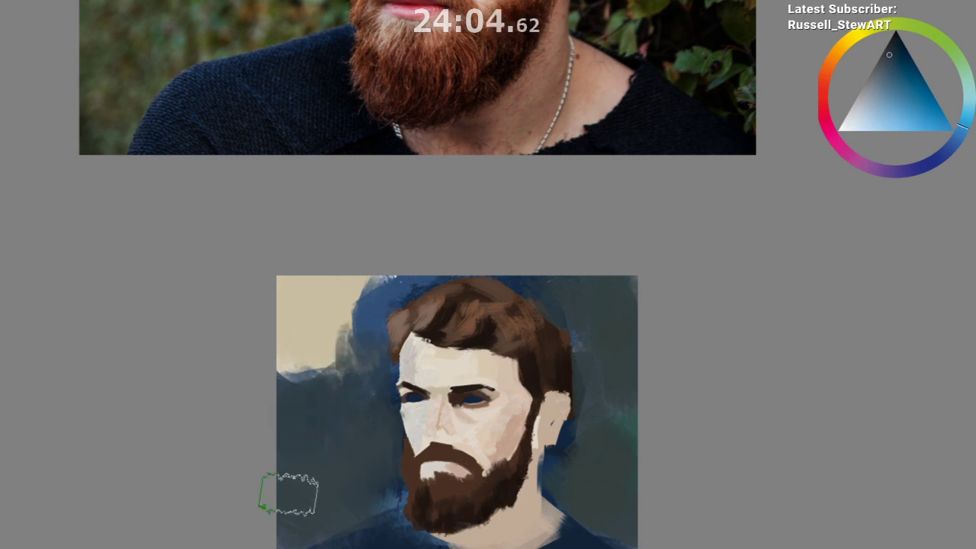
Step: Scale down the bearded-man reference photo and place it beside the painting, overlapping the painting's beige side
scroll(446, 508, down, 1)
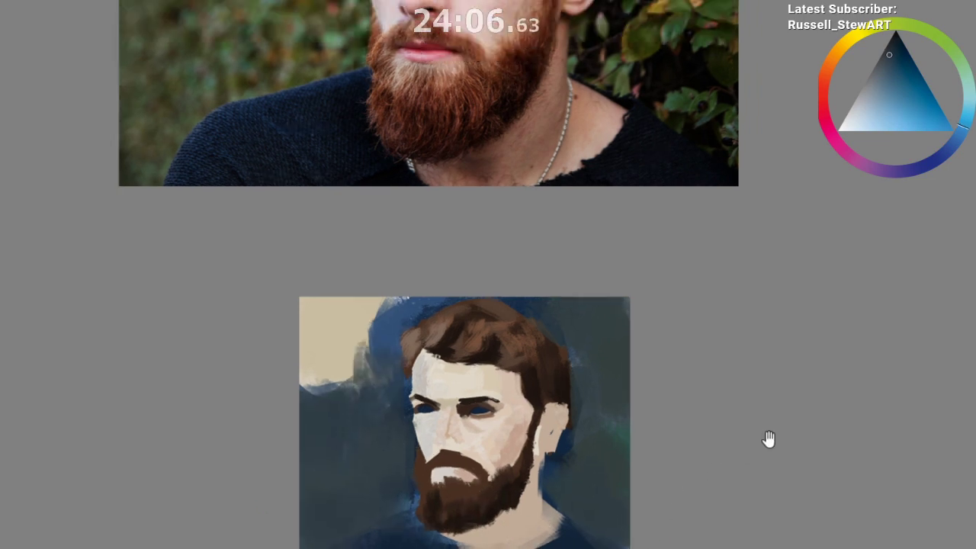
scroll(599, 503, down, 2)
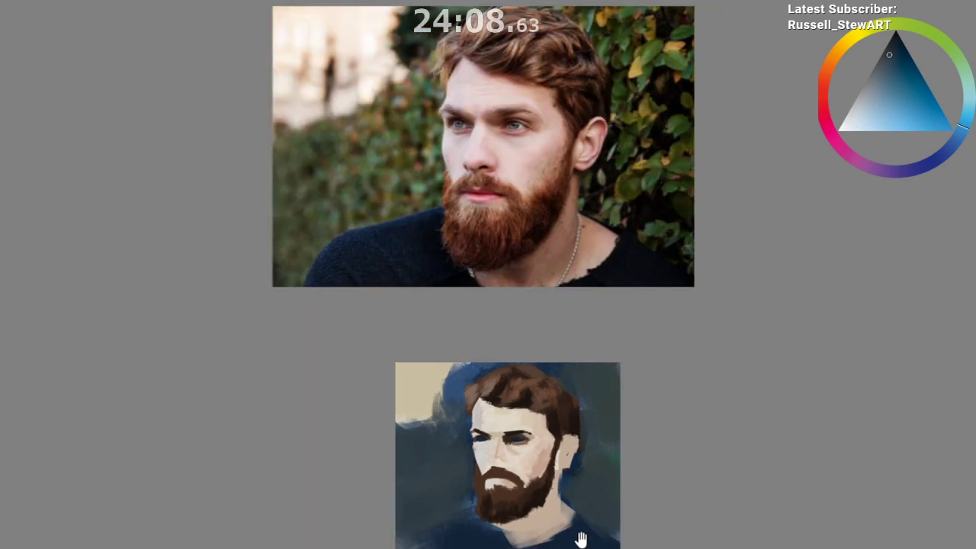
key(ctrl+t)
mouse_move(279, 249)
mouse_down()
mouse_move(333, 313)
mouse_move(394, 352)
mouse_up()
drag(471, 328, 323, 427)
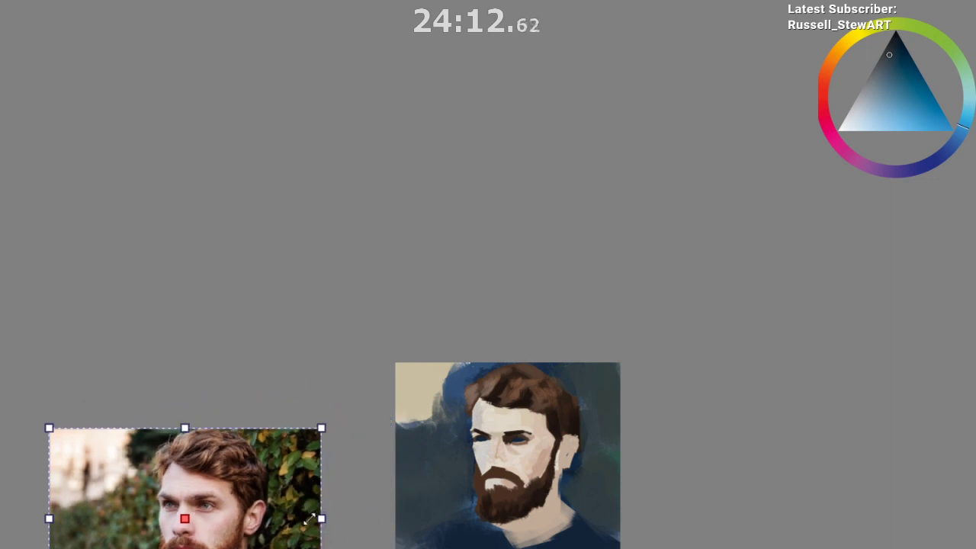
drag(244, 534, 333, 454)
scroll(506, 548, up, 1)
drag(502, 548, 559, 541)
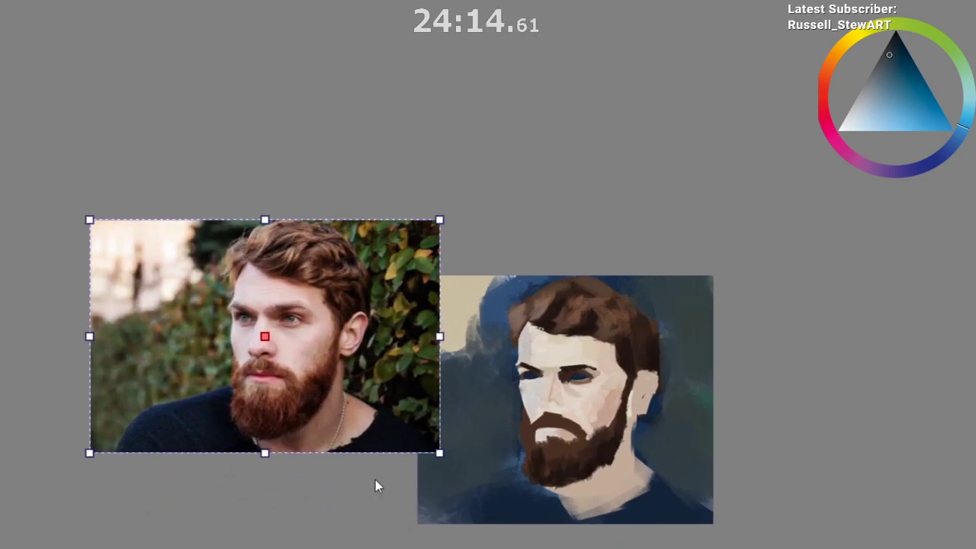
drag(375, 405, 444, 489)
drag(508, 305, 473, 268)
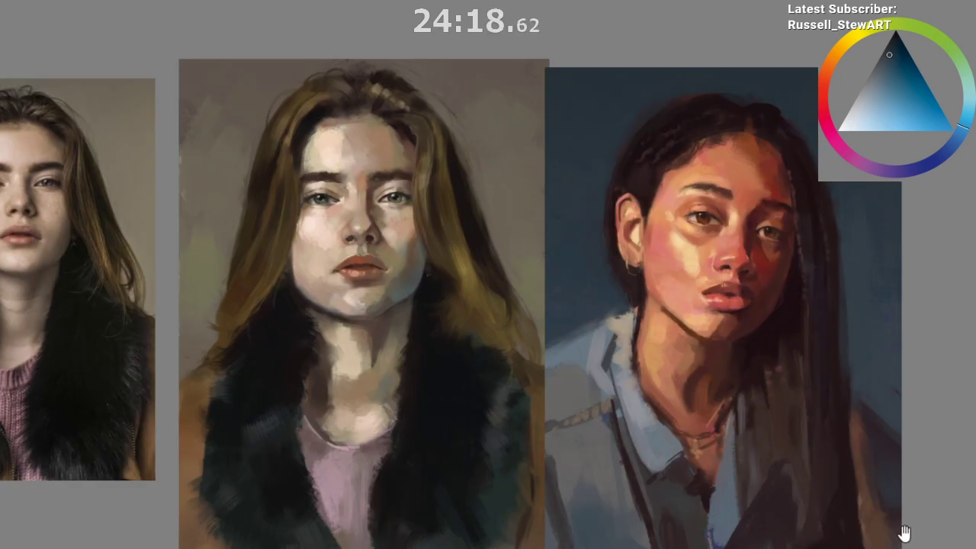
Step: Outline the face in the blue-background portrait of the dark-haired woman with a freehand selection and clear the selection
drag(975, 545, 884, 548)
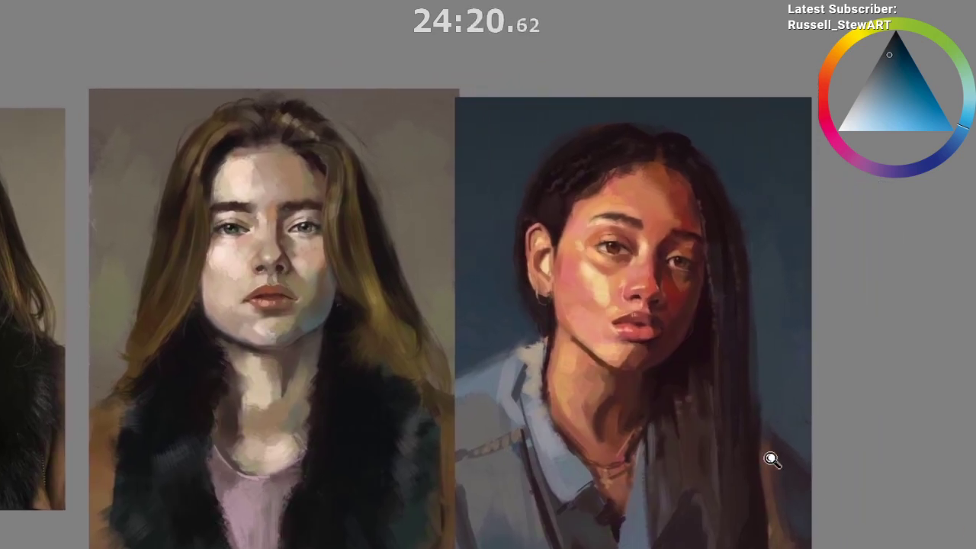
drag(771, 460, 790, 454)
drag(663, 148, 710, 152)
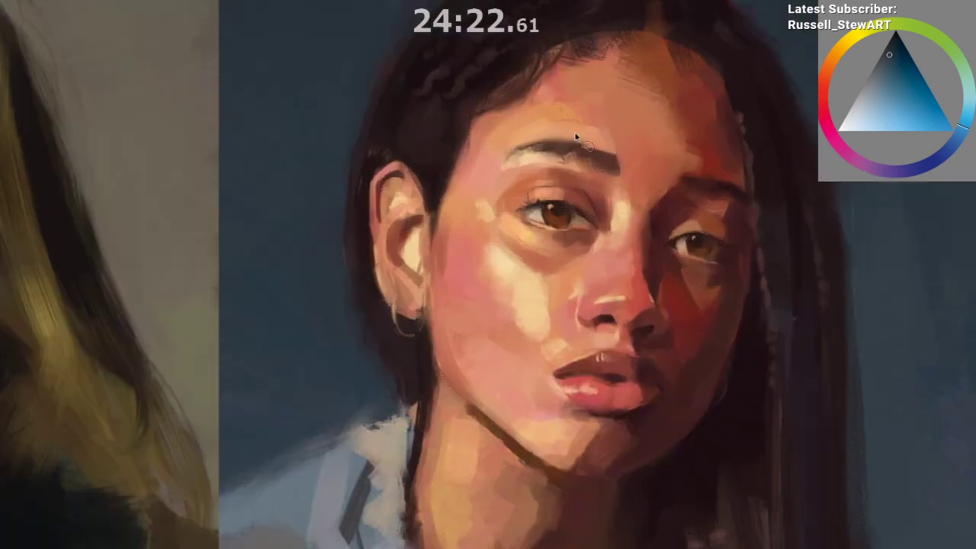
mouse_move(576, 137)
mouse_down()
mouse_move(655, 427)
mouse_move(534, 125)
mouse_up()
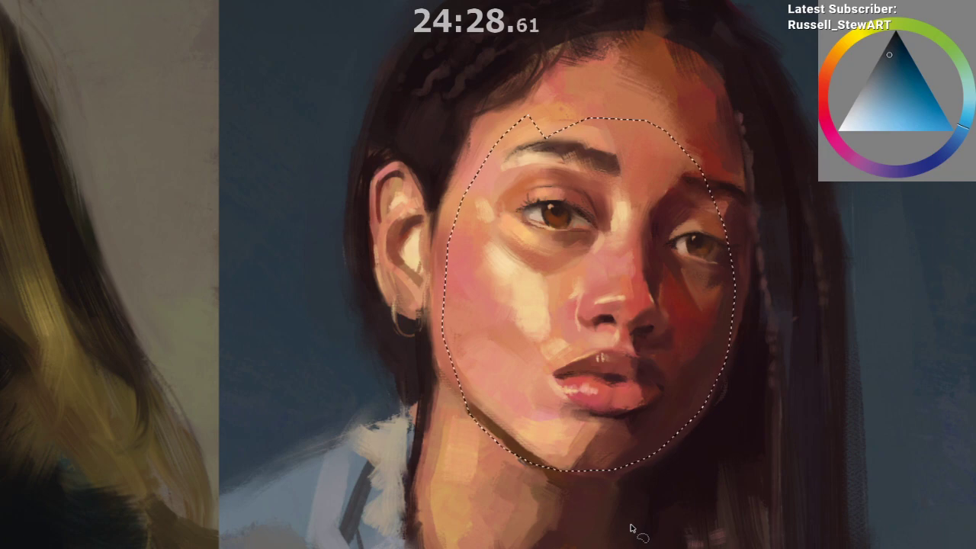
key(b)
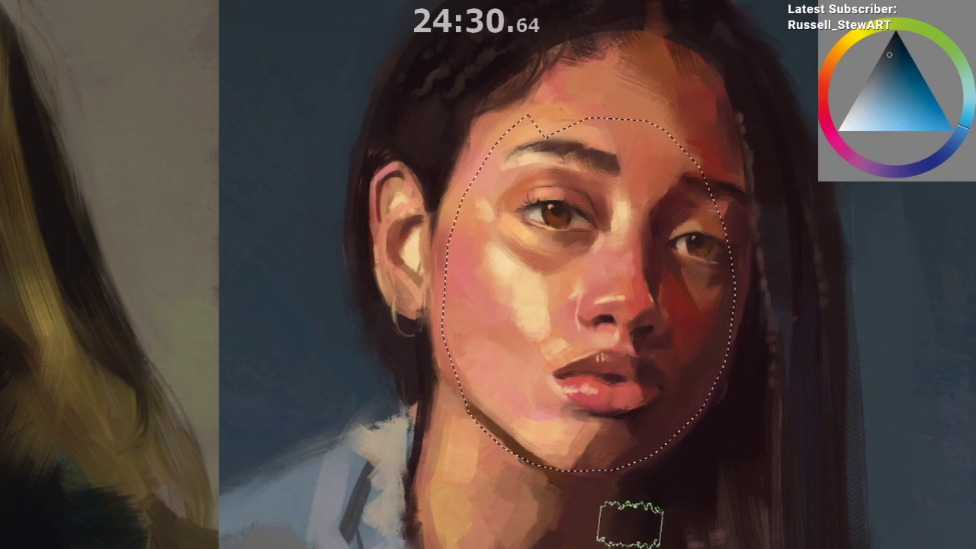
key(ctrl+shift+a)
scroll(621, 528, down, 1)
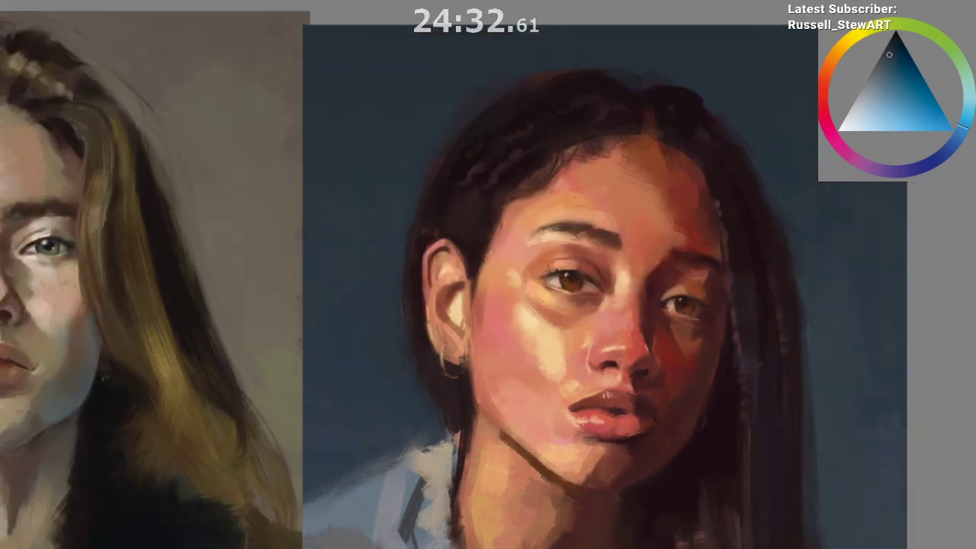
scroll(562, 536, down, 2)
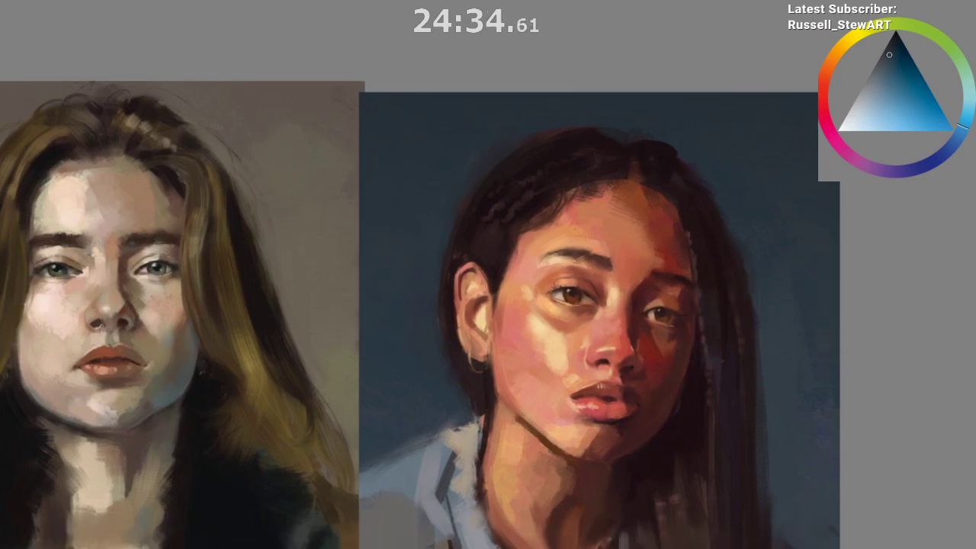
Step: Return to the bearded-man painting and apply the reference photo's transform
key(ctrl+Tab)
scroll(528, 425, up, 1)
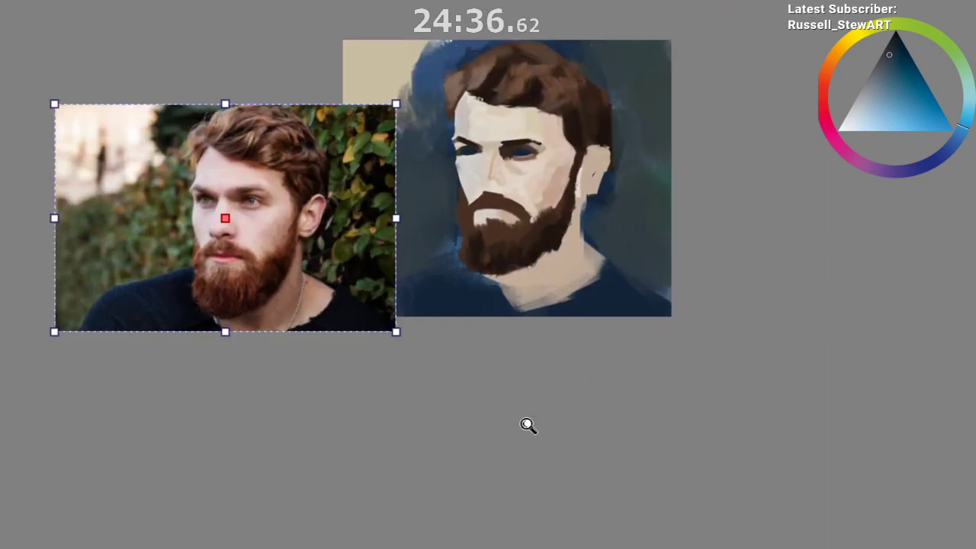
scroll(529, 426, up, 1)
drag(542, 334, 536, 495)
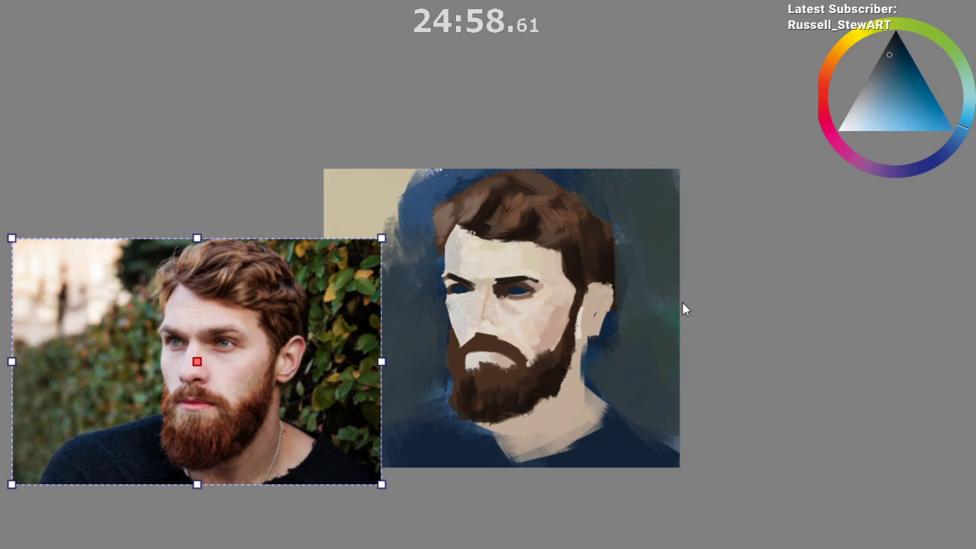
drag(602, 469, 668, 423)
scroll(614, 460, up, 1)
mouse_move(638, 470)
mouse_down()
mouse_move(644, 513)
mouse_move(692, 547)
mouse_move(671, 548)
mouse_move(653, 503)
mouse_up()
key(b)
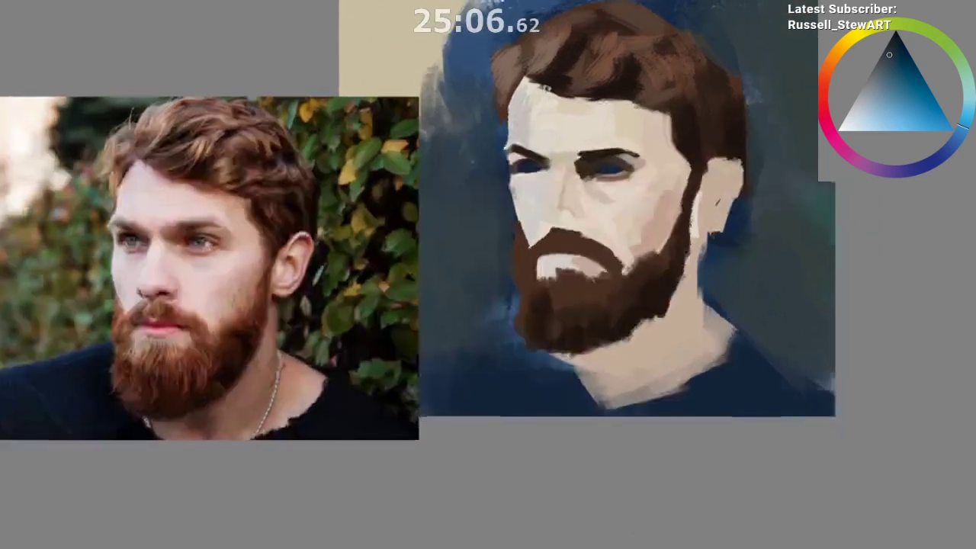
Step: Try enlarging the reference photo beside the painting and undo the enlargement
mouse_move(416, 105)
mouse_down()
mouse_move(485, 57)
mouse_move(502, 0)
mouse_up()
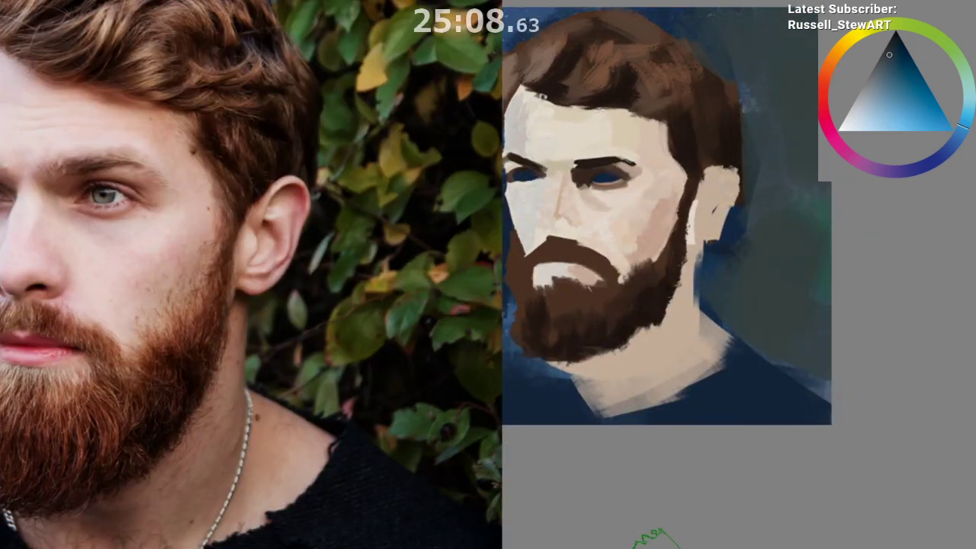
key(ctrl+z)
key(ctrl+z)
key(ctrl+z)
key(ctrl+z)
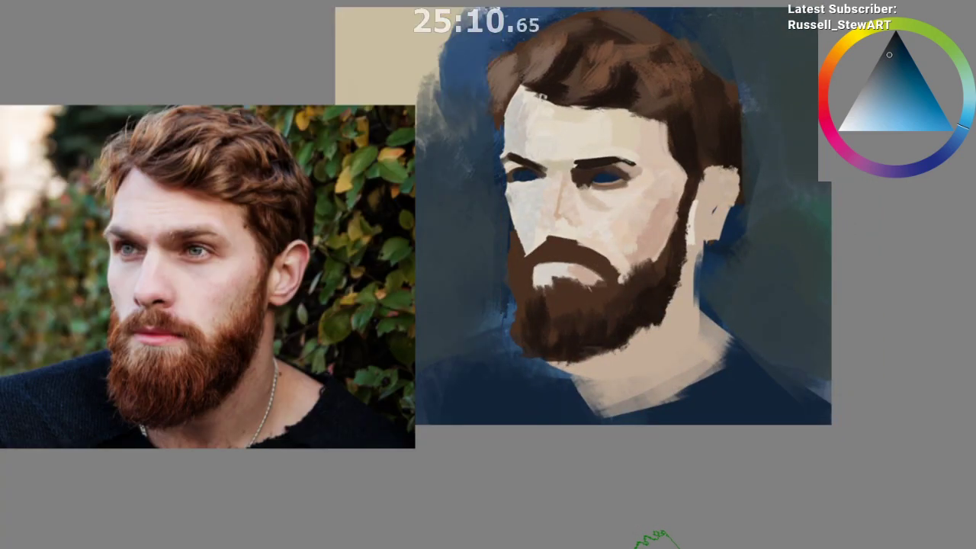
Step: Sample a dark olive green from the hedge in the reference photo and activate the freehand selection tool
drag(662, 548, 645, 548)
drag(671, 548, 635, 540)
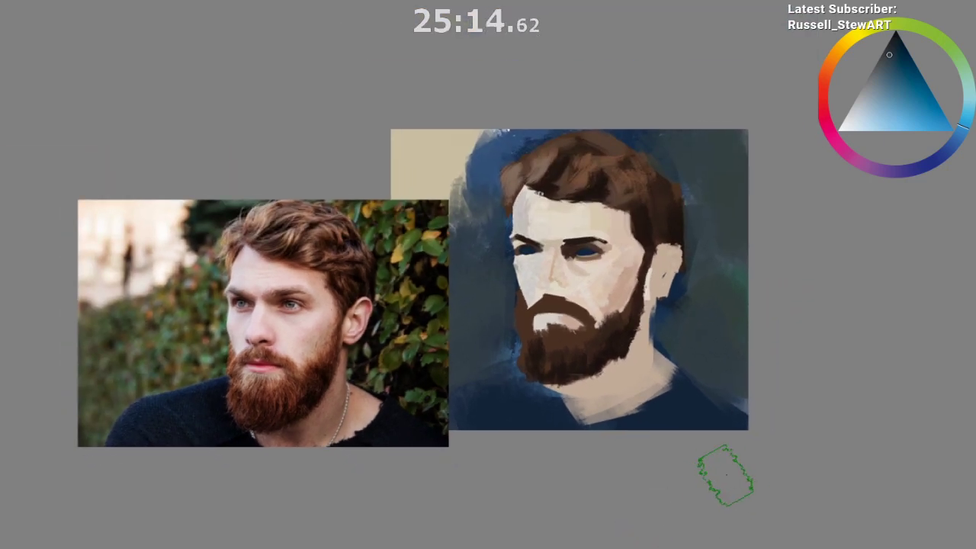
ctrl+click(213, 313)
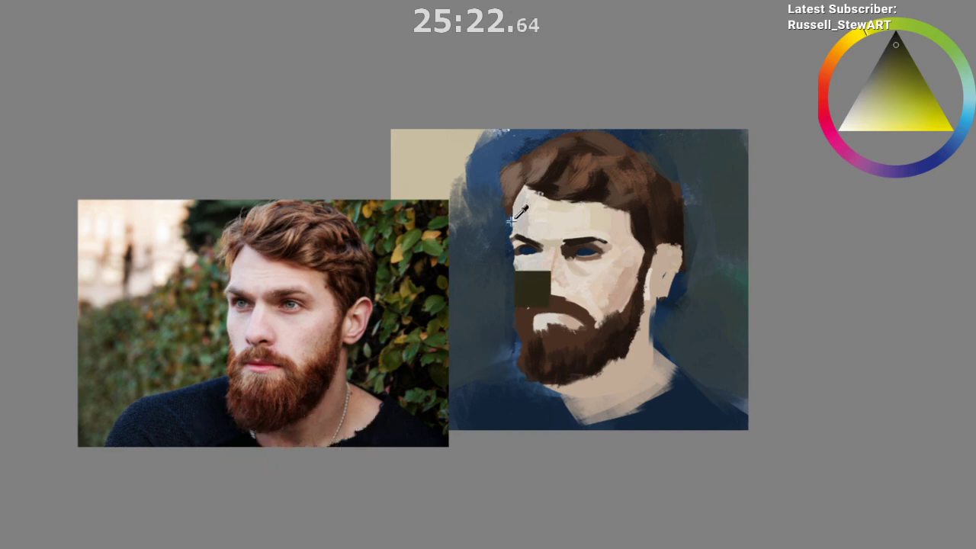
key(l)
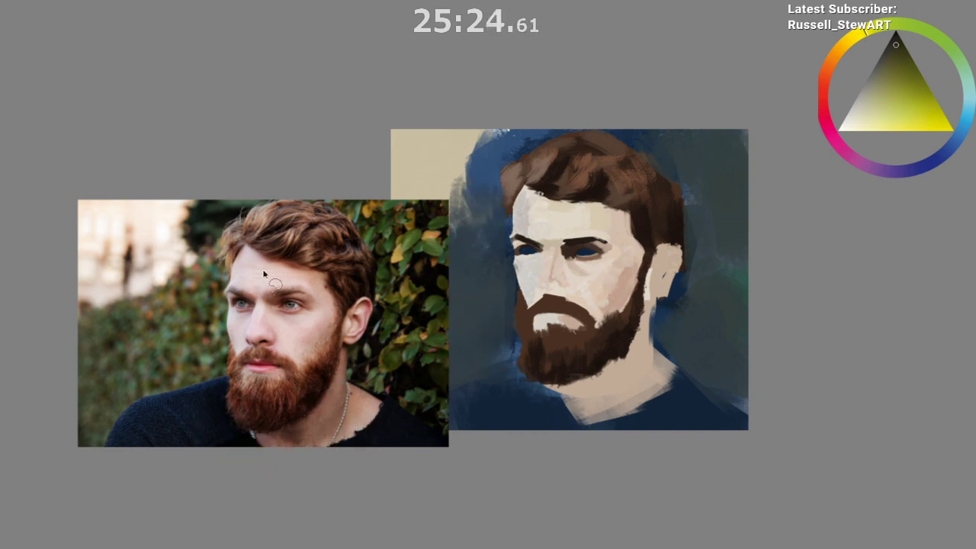
Step: Draw a freehand selection around the face in the reference photo and clear it again
mouse_move(214, 240)
mouse_down()
mouse_move(311, 361)
mouse_move(219, 245)
mouse_up()
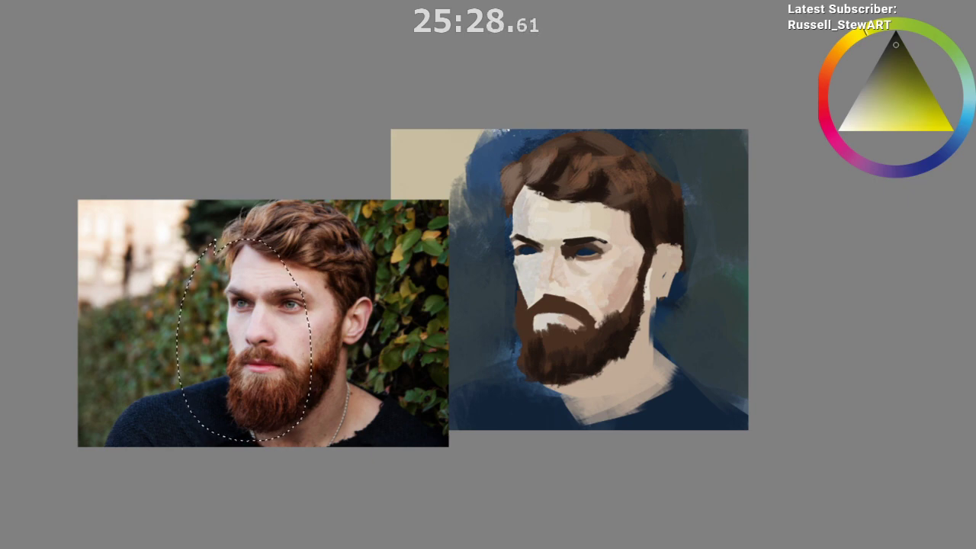
key(ctrl+d)
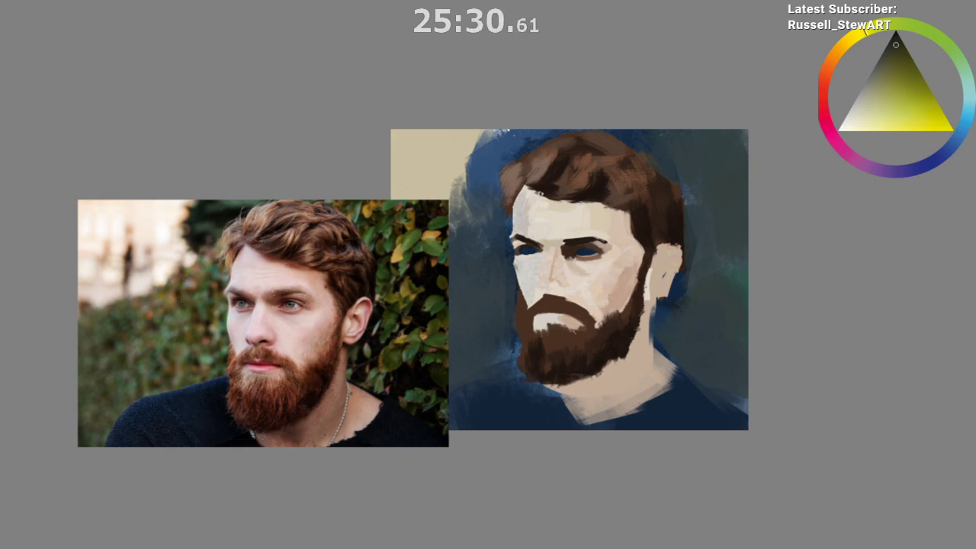
Step: Touch up the face edge by the far eyebrow with sampled skin and background tones, and extend the brown hair down the temple
drag(583, 499, 600, 509)
drag(600, 508, 655, 547)
drag(649, 498, 667, 497)
ctrl+click(676, 338)
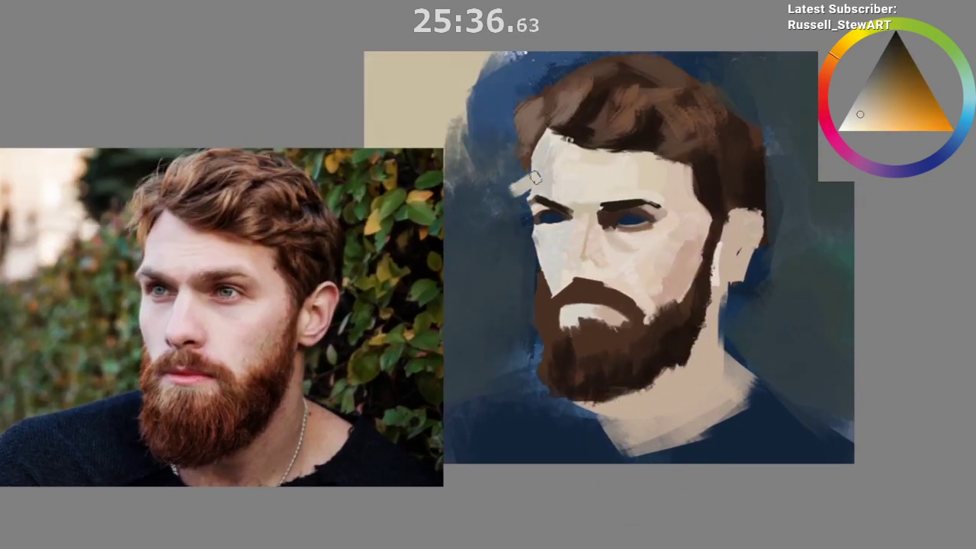
ctrl+click(524, 183)
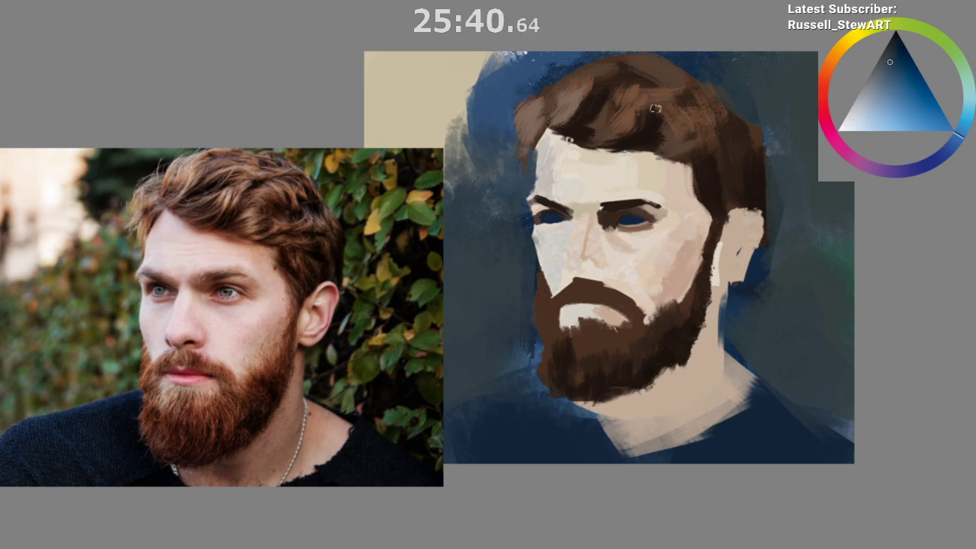
ctrl+click(527, 148)
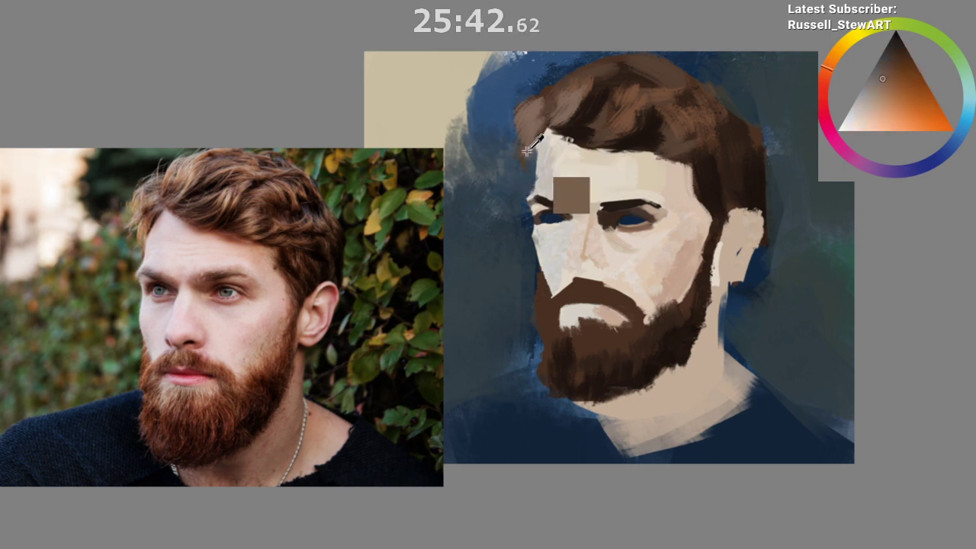
drag(528, 162, 533, 185)
ctrl+click(597, 219)
ctrl+click(616, 300)
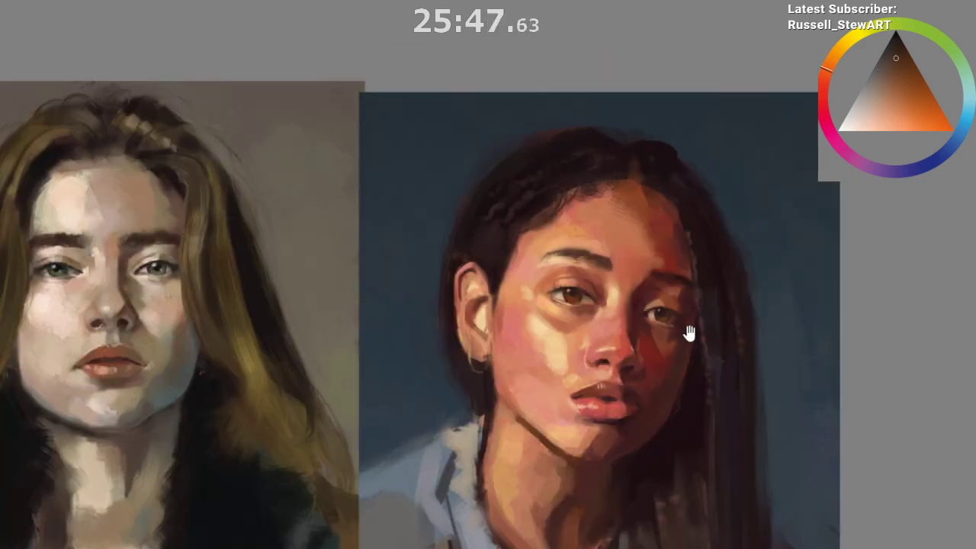
Step: Examine the finished portraits of the two women beside the bearded man's painting for comparison
drag(599, 458, 814, 468)
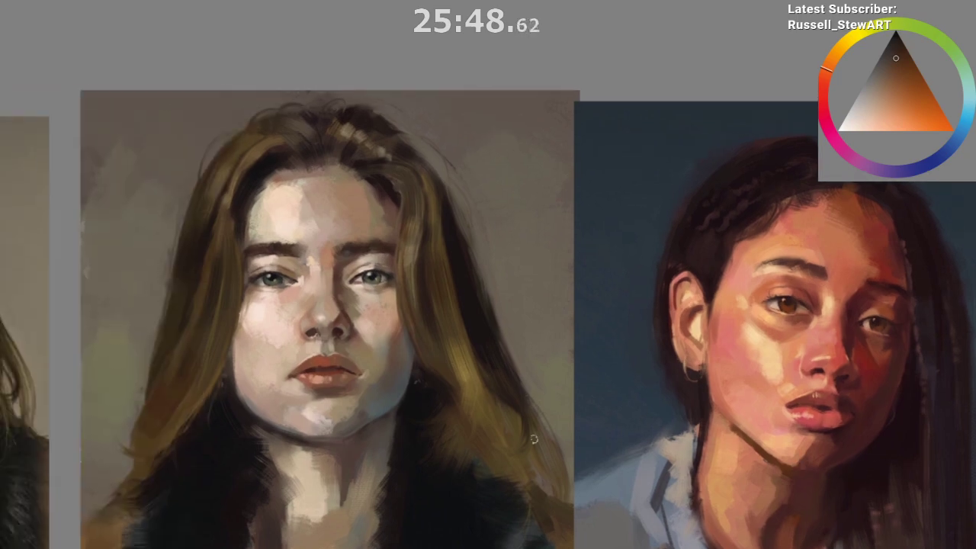
mouse_move(390, 348)
mouse_down()
mouse_move(426, 349)
mouse_move(414, 331)
mouse_up()
drag(731, 387, 698, 327)
mouse_move(747, 503)
mouse_down()
mouse_move(660, 541)
mouse_move(584, 537)
mouse_up()
key(ctrl+d)
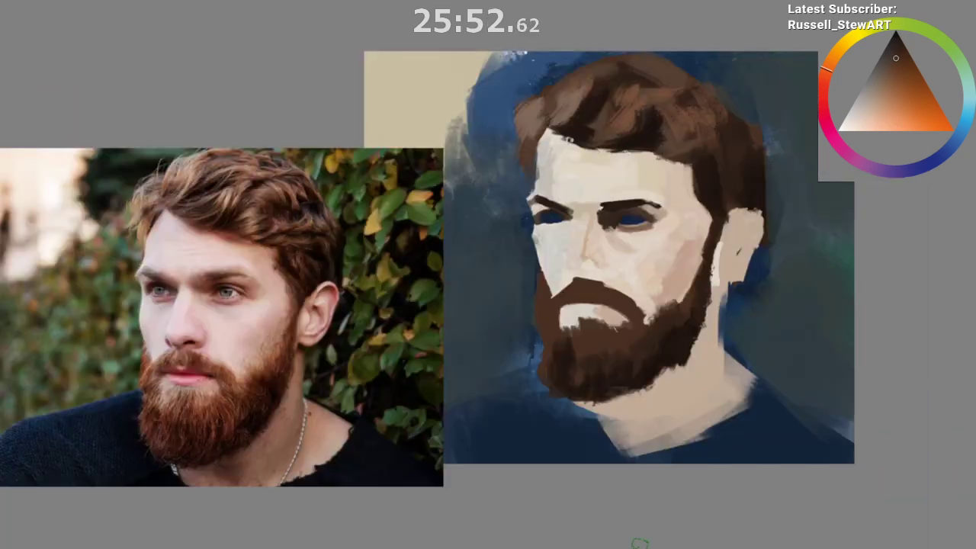
Step: Outline the forehead zone of the painted portrait with a bright yellow four-sided line
drag(639, 543, 572, 500)
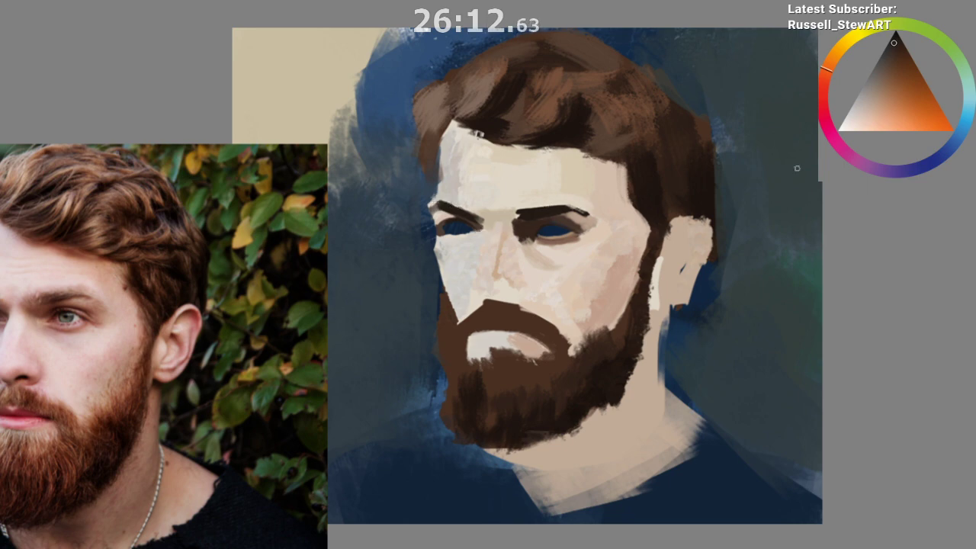
click(824, 106)
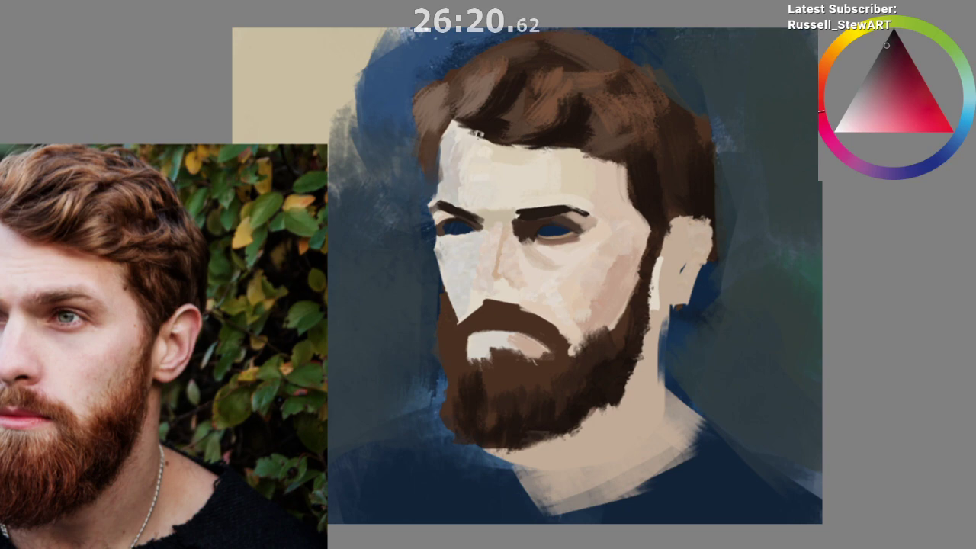
key(ctrl+t)
drag(509, 207, 511, 211)
drag(520, 214, 529, 208)
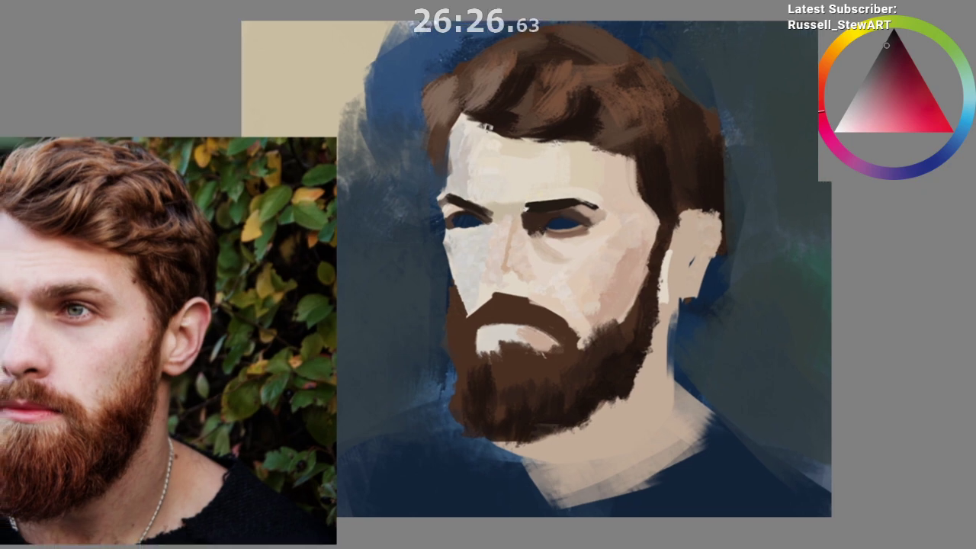
click(859, 29)
click(947, 130)
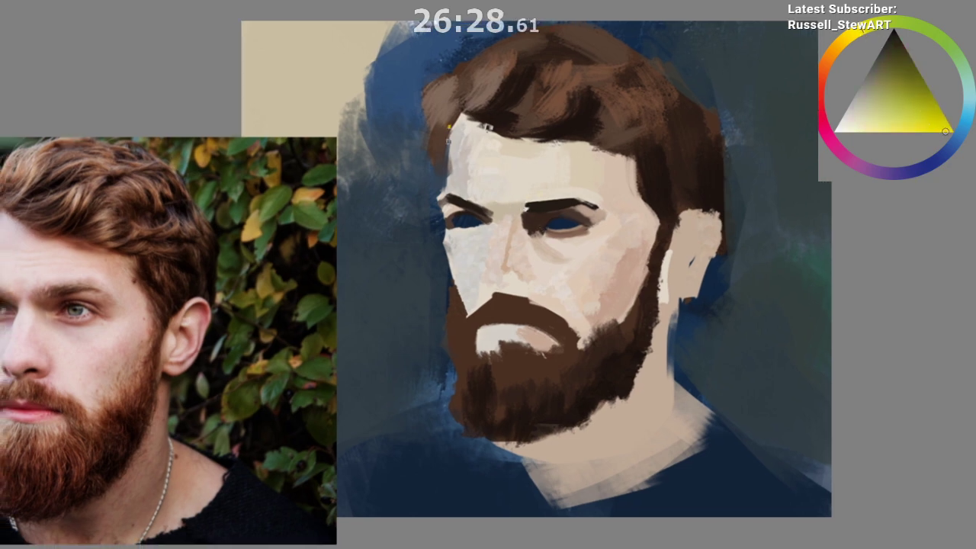
mouse_move(448, 131)
mouse_down()
mouse_move(621, 138)
mouse_move(632, 152)
mouse_move(625, 199)
mouse_up()
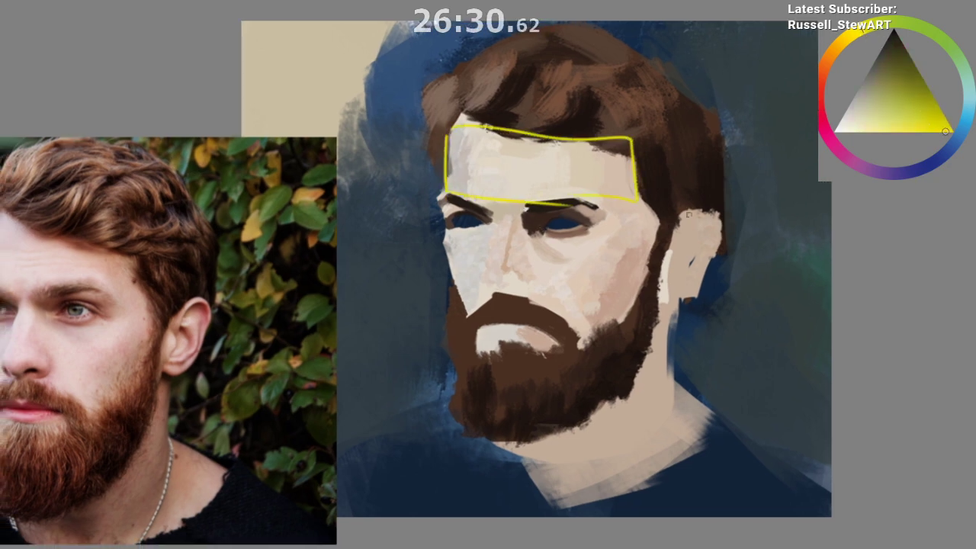
Step: Outline the middle zone of the face, from the eyebrows to the cheeks, with a red line
mouse_move(826, 82)
mouse_down()
mouse_move(823, 103)
mouse_move(821, 90)
mouse_up()
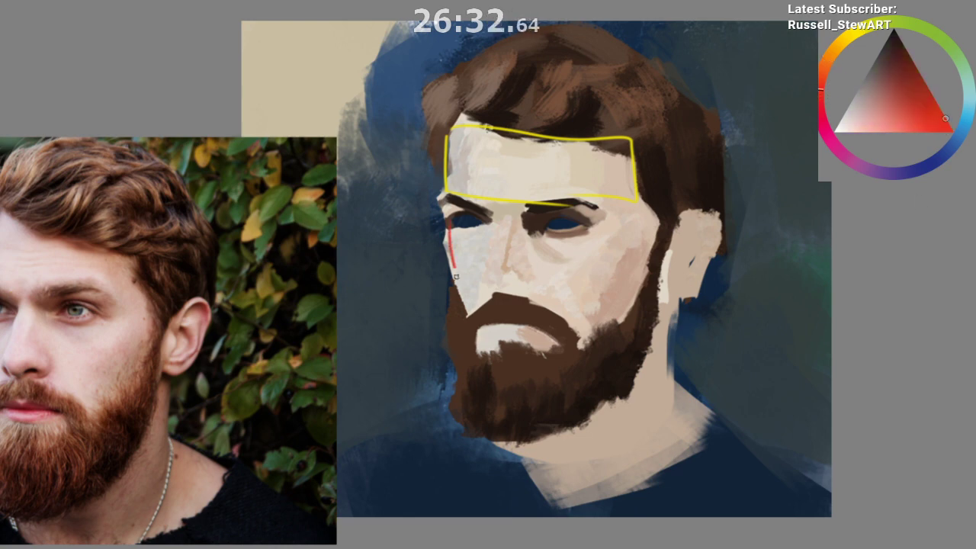
key(ctrl+z)
drag(444, 240, 461, 297)
mouse_move(442, 200)
mouse_down()
mouse_move(537, 227)
mouse_move(626, 210)
mouse_up()
drag(625, 289, 517, 312)
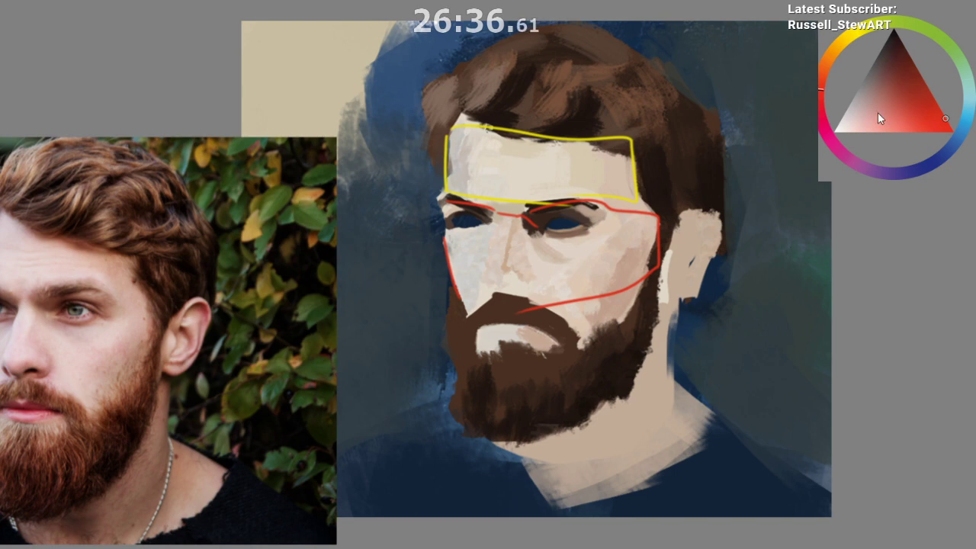
Step: Outline the lower face zone around the beard and jaw with a pale pink line
click(852, 126)
drag(589, 298, 658, 291)
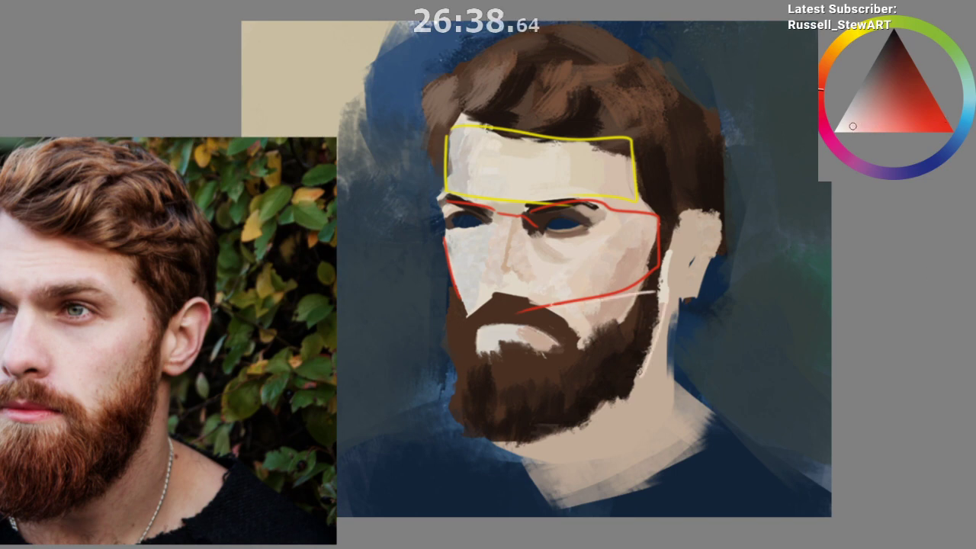
mouse_move(643, 369)
mouse_down()
mouse_move(578, 411)
mouse_move(489, 442)
mouse_move(465, 439)
mouse_move(459, 338)
mouse_up()
drag(492, 463, 554, 527)
drag(554, 528, 573, 485)
drag(562, 524, 579, 524)
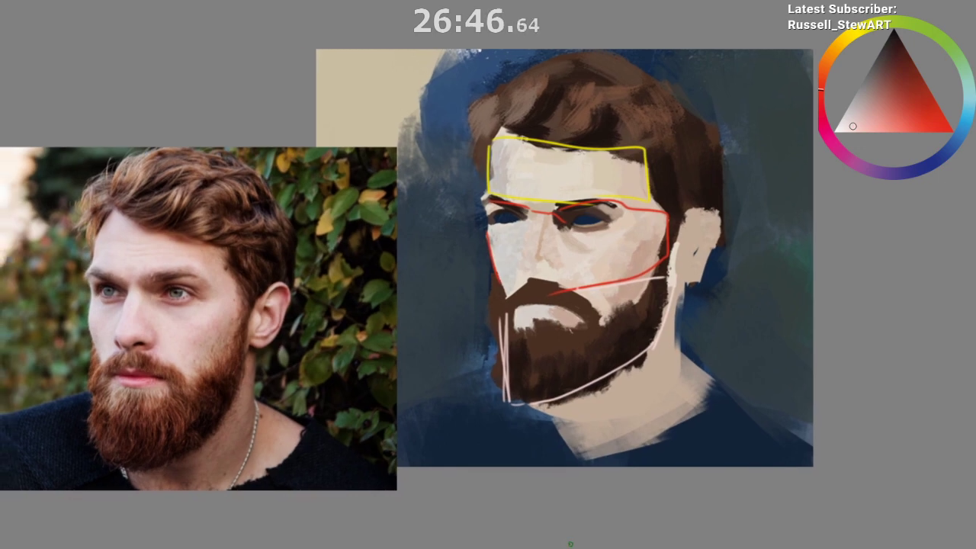
Step: Undo the pink, red and yellow zone outlines drawn over the portrait
key(ctrl+z)
key(ctrl+z)
key(ctrl+z)
key(ctrl+z)
key(ctrl+z)
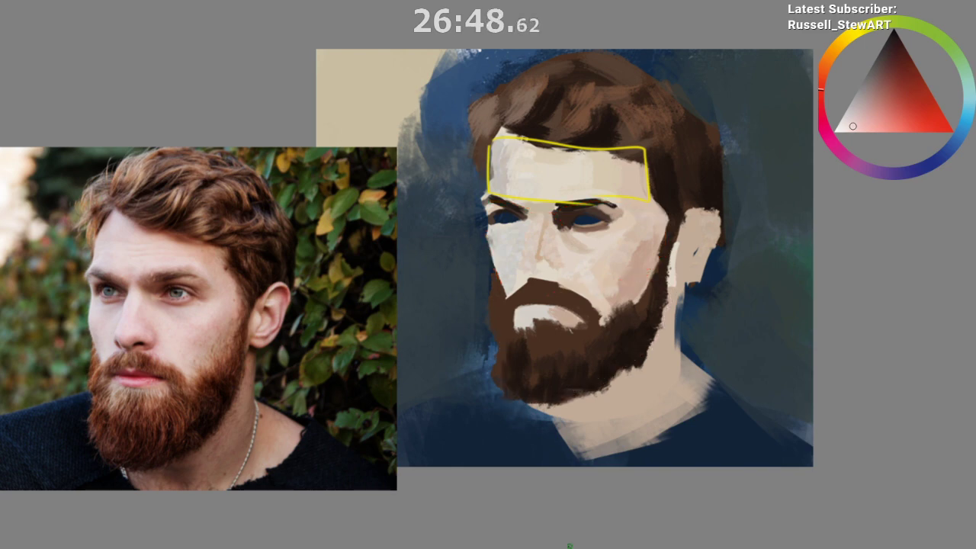
key(ctrl+alt+z)
key(ctrl+alt+z)
key(ctrl+alt+z)
drag(557, 540, 566, 513)
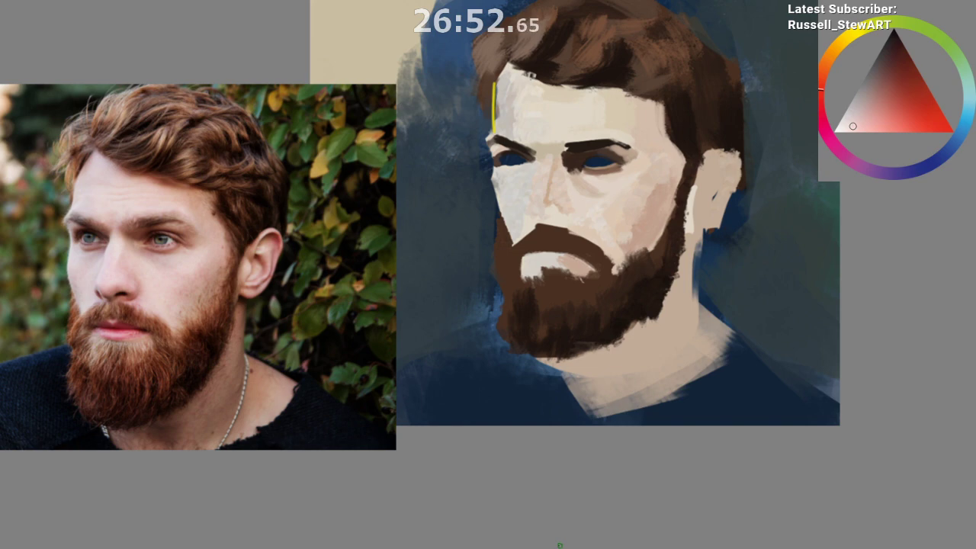
scroll(560, 544, down, 3)
drag(555, 547, 557, 532)
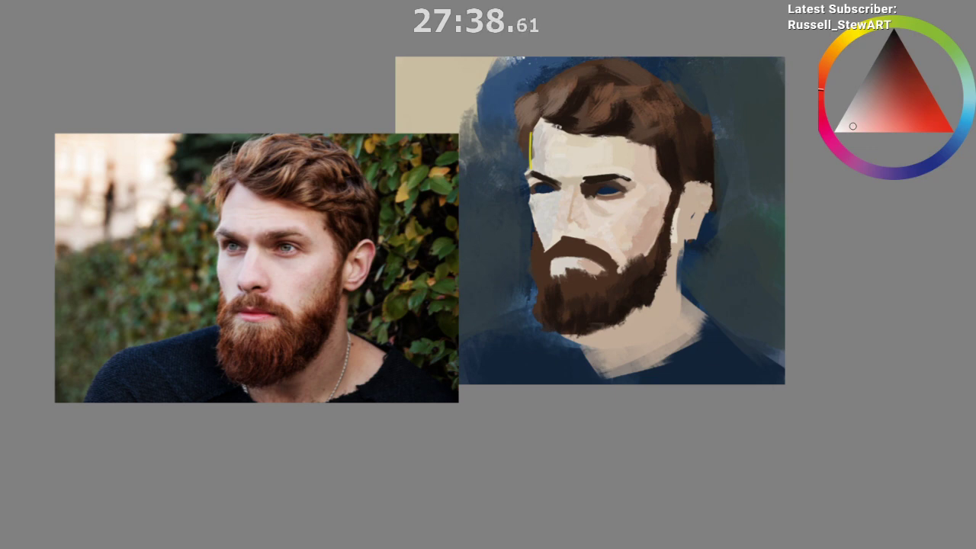
Step: Try a pale brush mark on the dark background beside the man's head
drag(565, 180, 606, 335)
drag(552, 472, 537, 439)
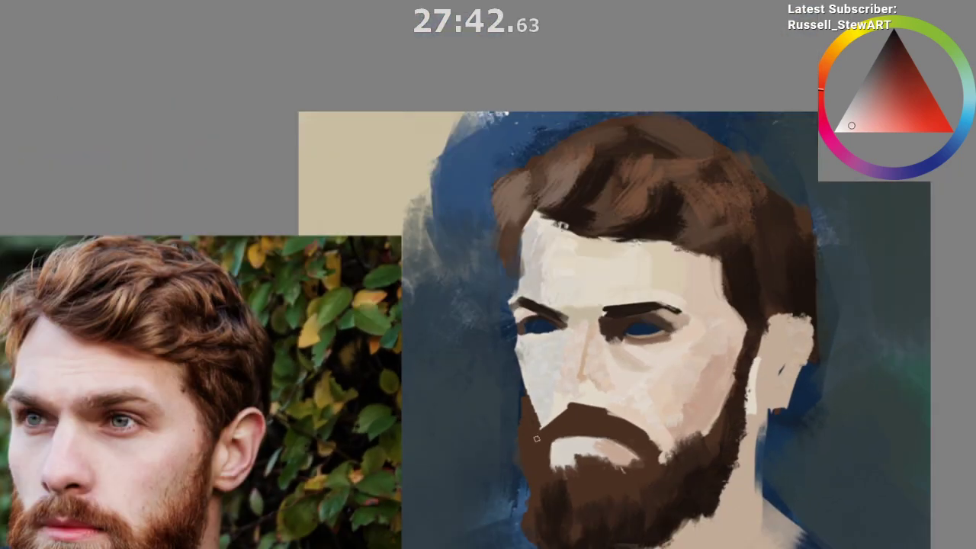
drag(458, 325, 448, 317)
drag(474, 175, 431, 299)
key(ctrl+z)
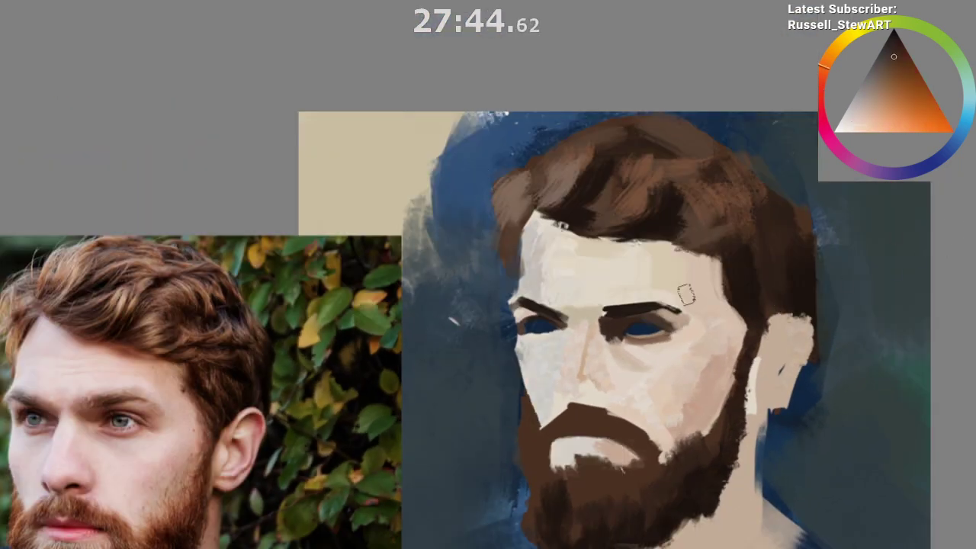
Step: Repaint the blue background in front of the man's face with muted olive and sampled blue-grey strokes, extending over the beige corner
ctrl+click(455, 308)
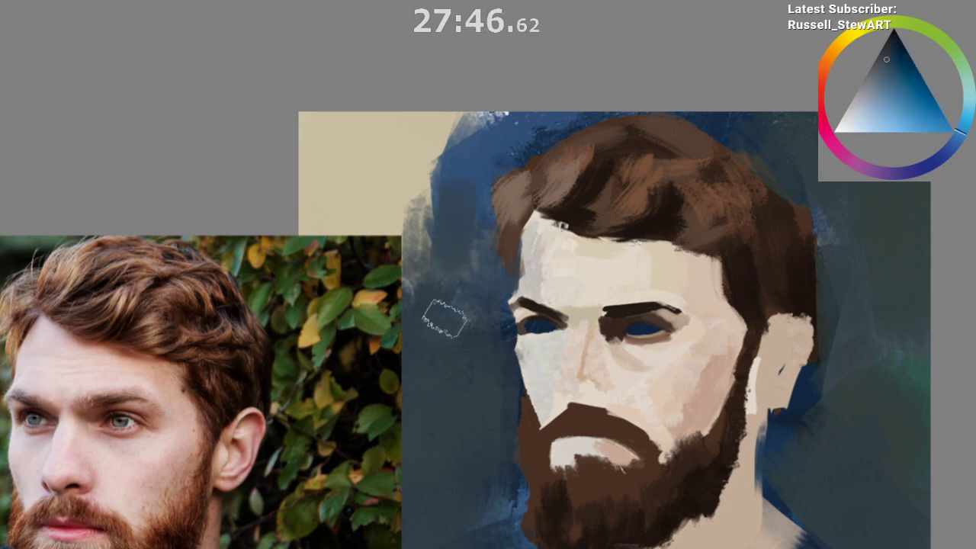
click(847, 35)
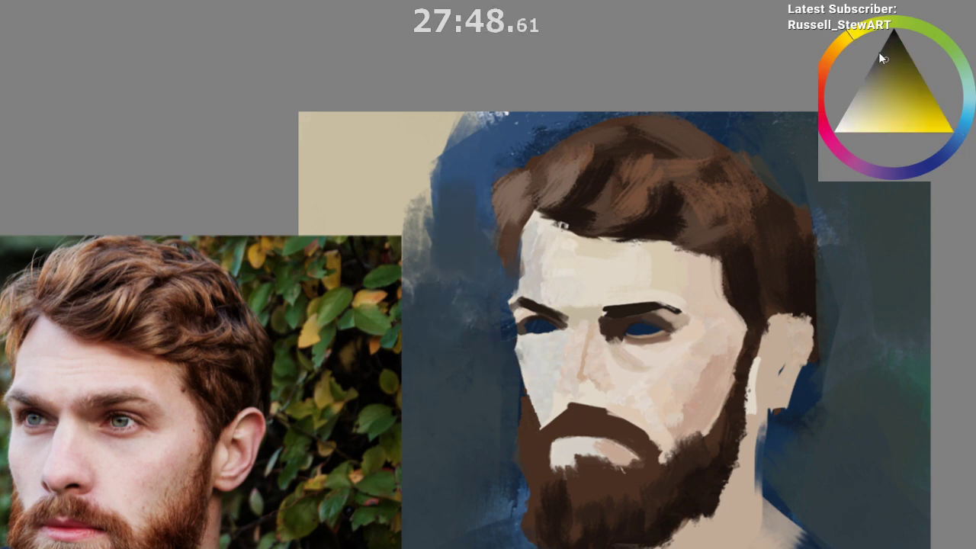
click(878, 61)
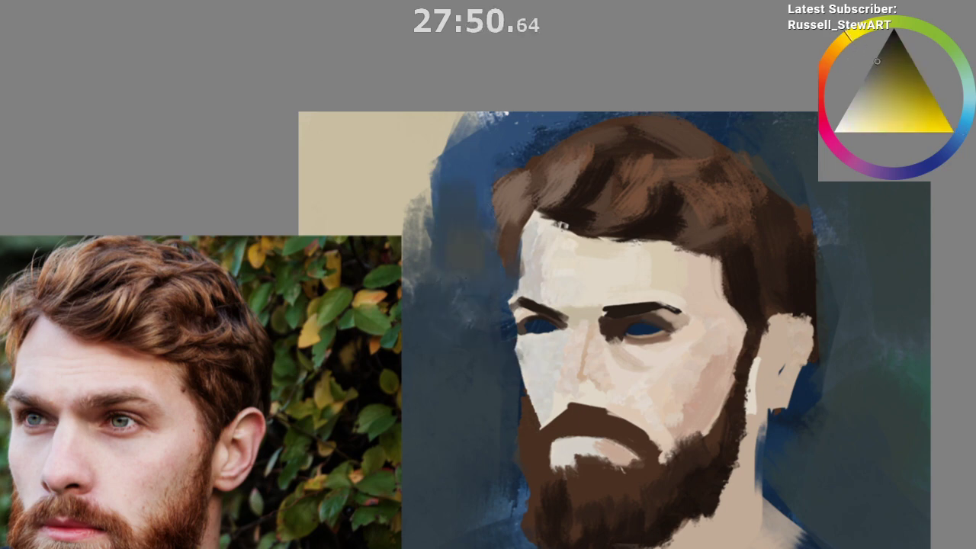
ctrl+click(458, 275)
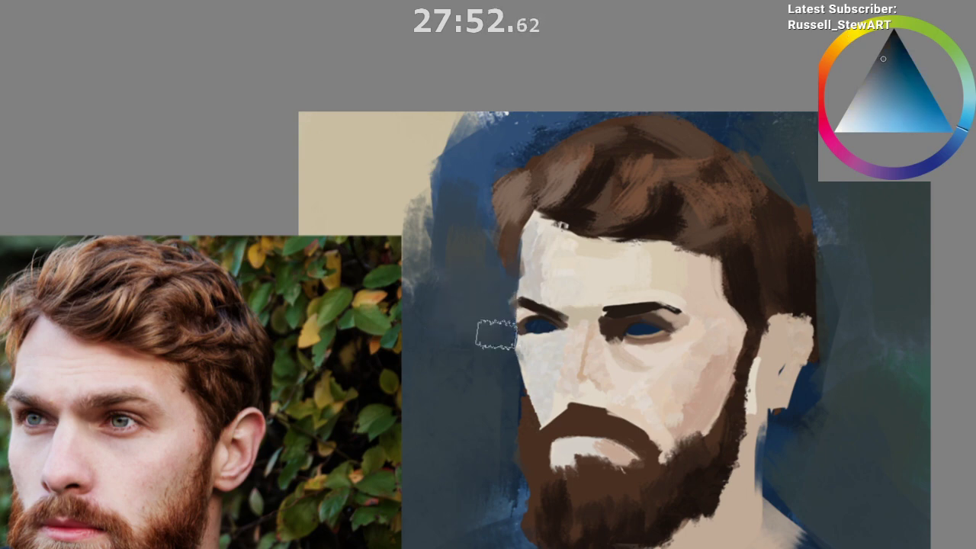
drag(479, 180, 430, 212)
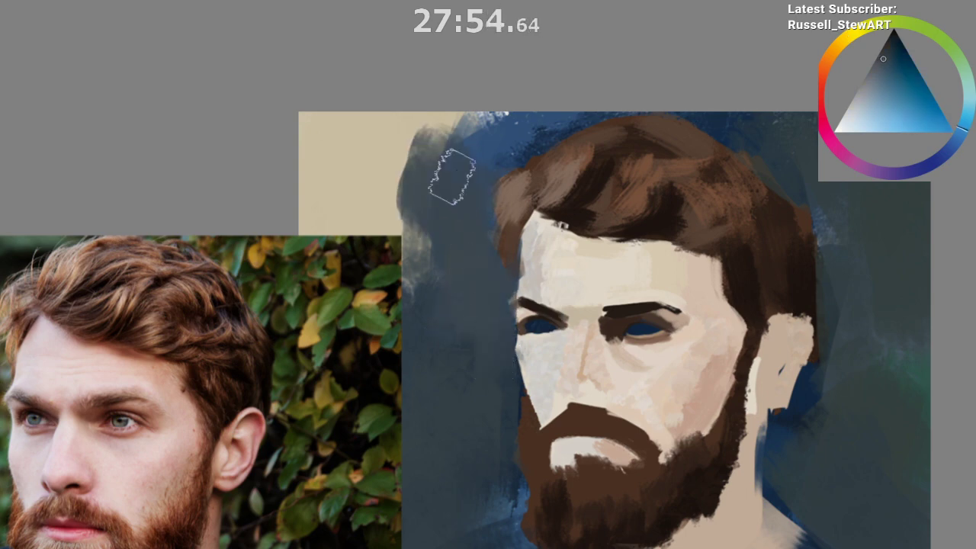
Step: Paint the far side plane of the forehead with a light, cool blue-grey tone
scroll(577, 526, down, 1)
scroll(577, 535, up, 4)
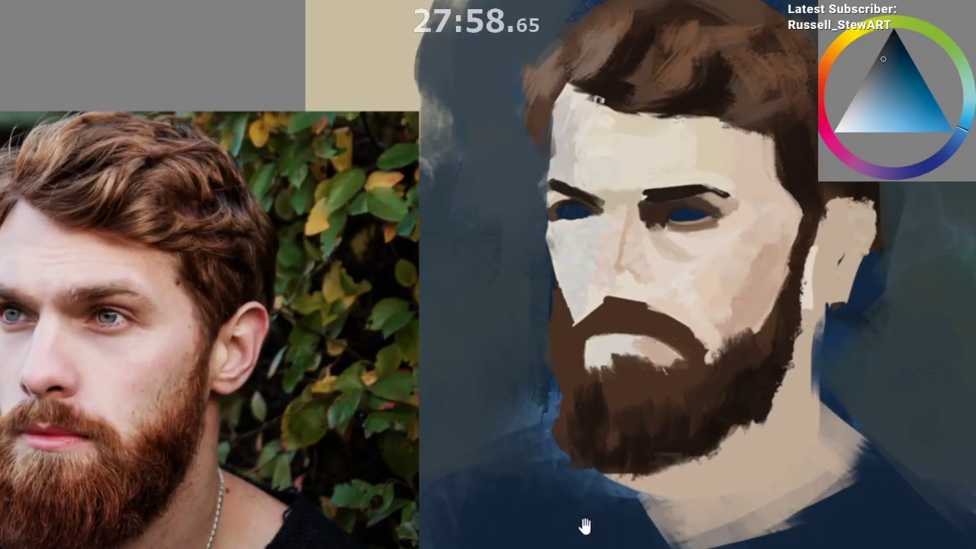
drag(584, 523, 577, 505)
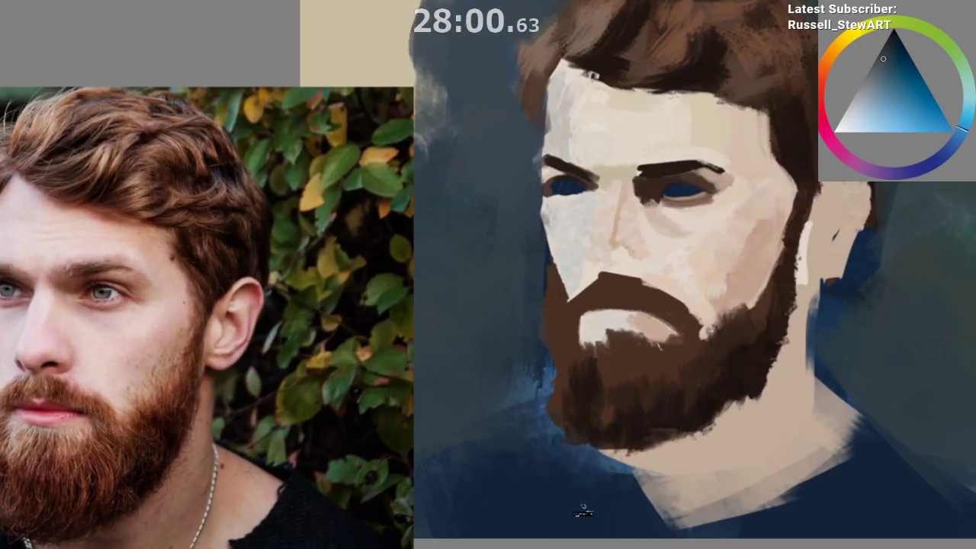
drag(576, 524, 583, 548)
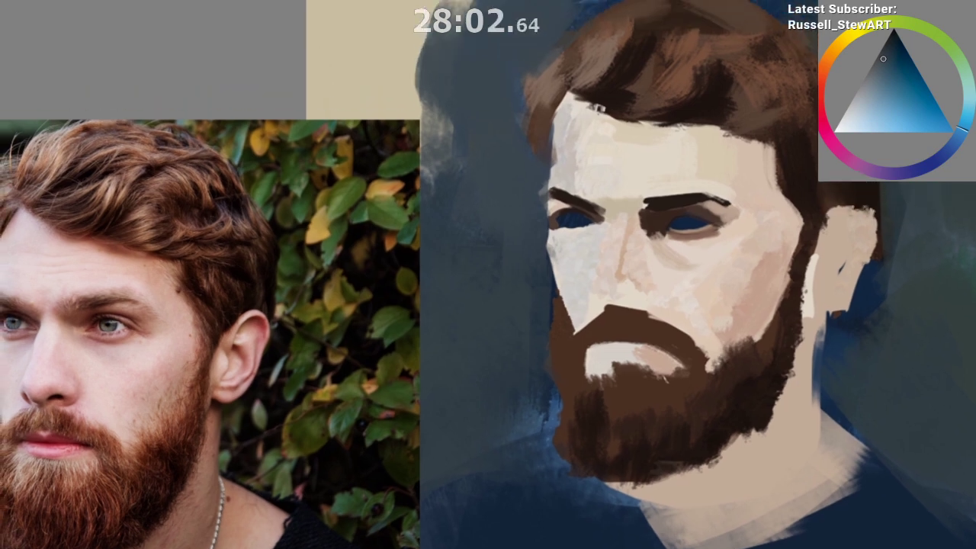
drag(673, 442, 632, 500)
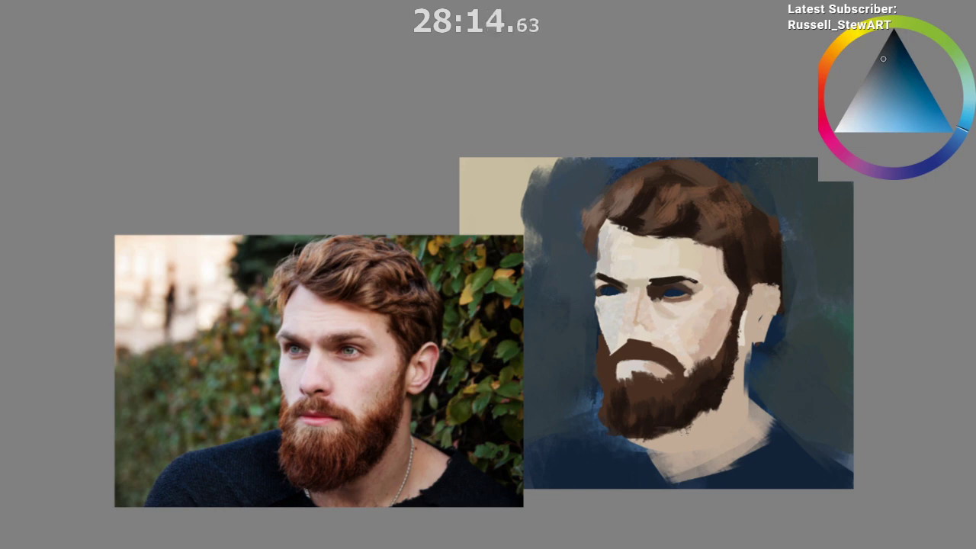
mouse_move(619, 472)
mouse_down()
mouse_move(656, 449)
mouse_move(662, 535)
mouse_move(631, 524)
mouse_up()
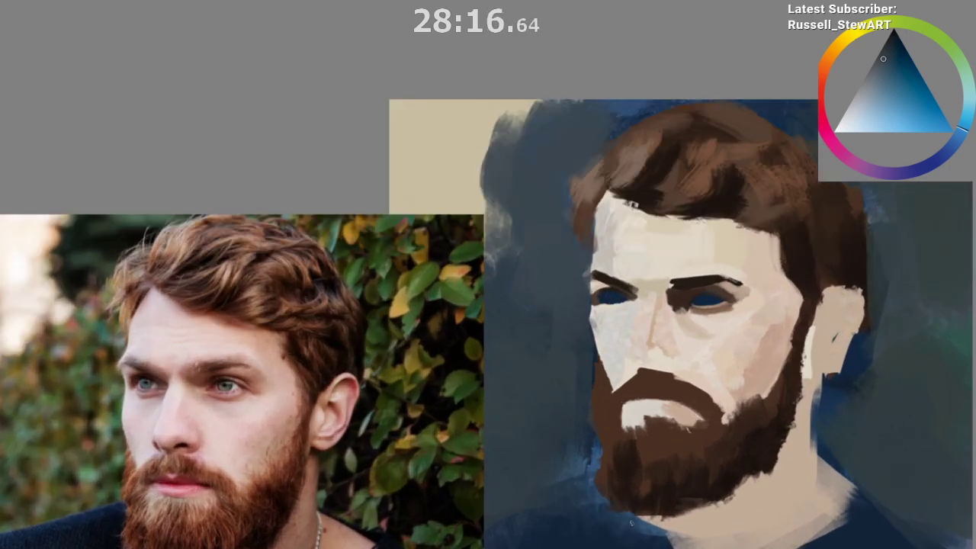
ctrl+click(648, 272)
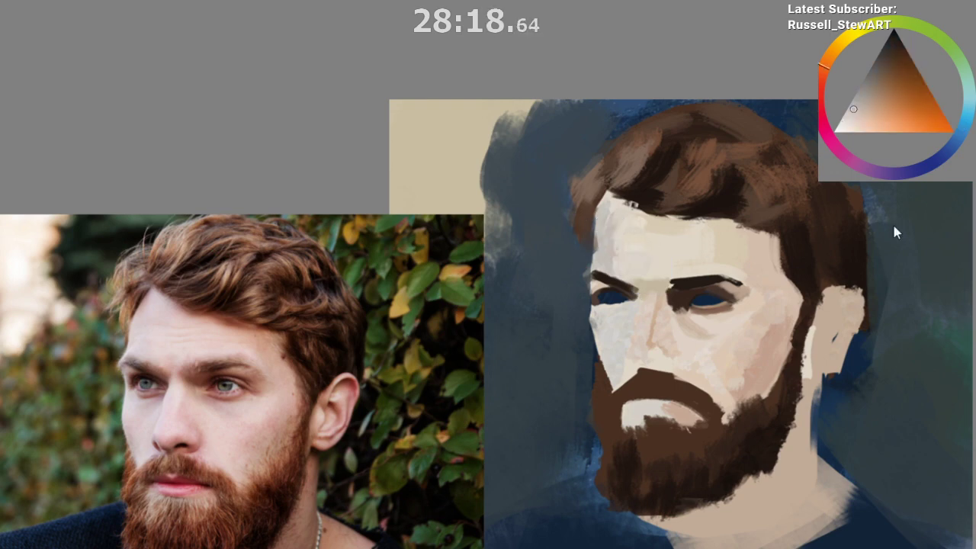
ctrl+click(656, 290)
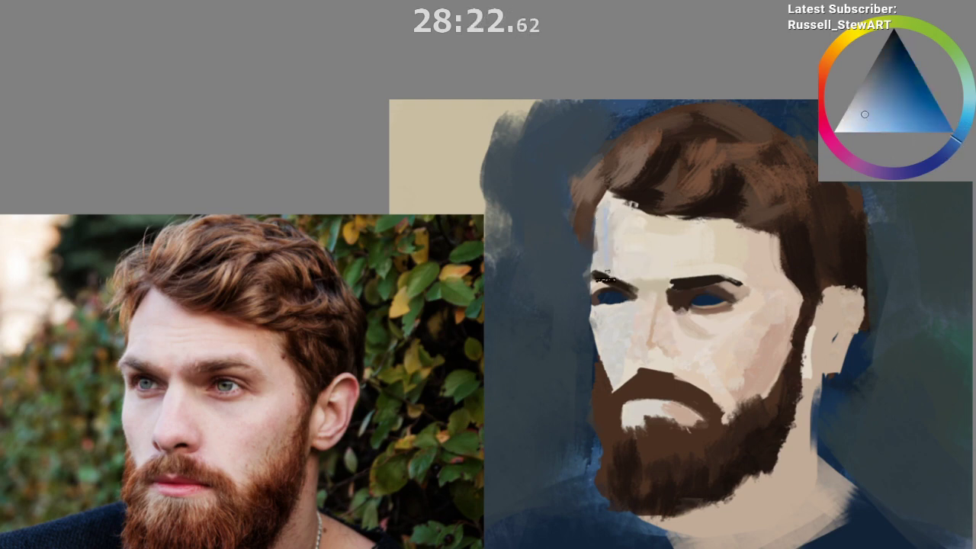
drag(612, 205, 618, 241)
key(ctrl+z)
drag(614, 208, 612, 262)
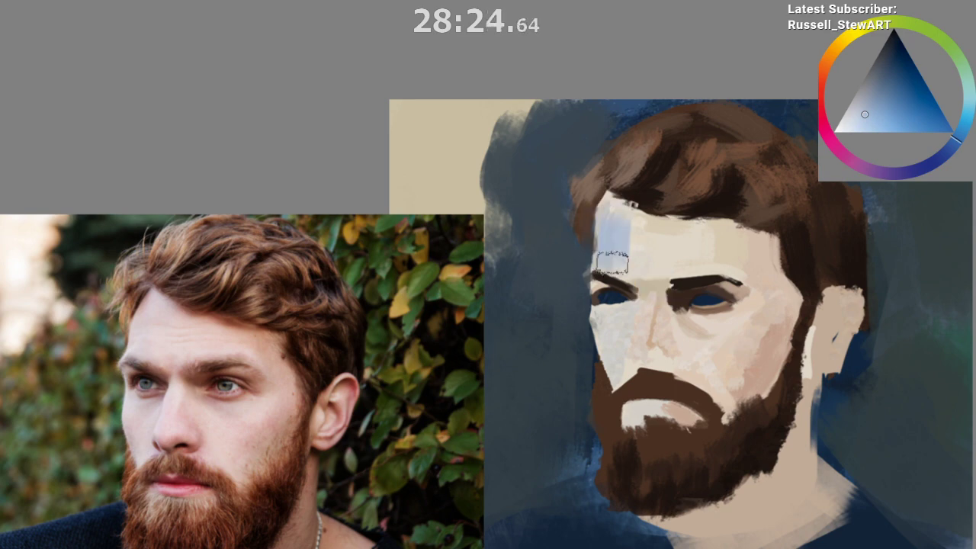
Step: Extend the pale blue side plane of the forehead between the hairline and the far eyebrow
drag(614, 206, 613, 268)
ctrl+click(646, 282)
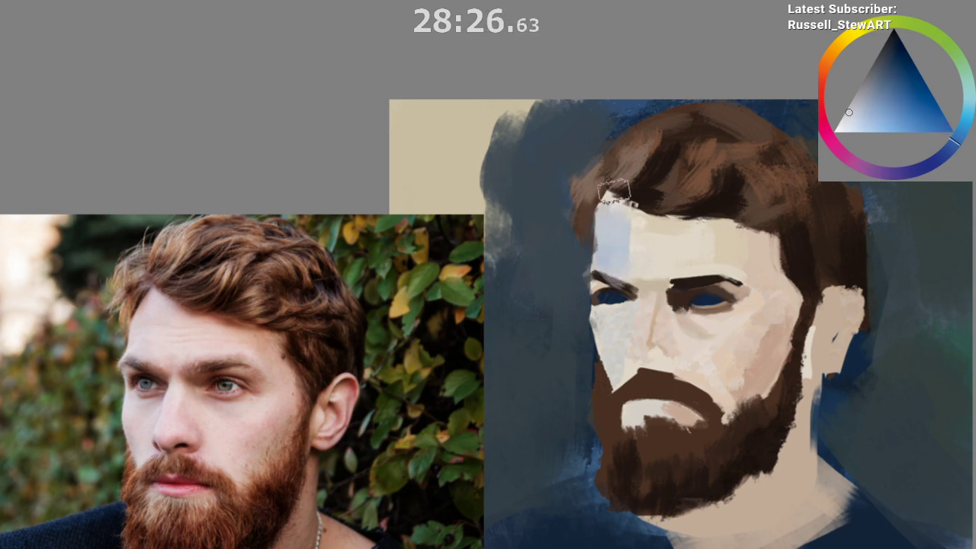
scroll(675, 371, down, 1)
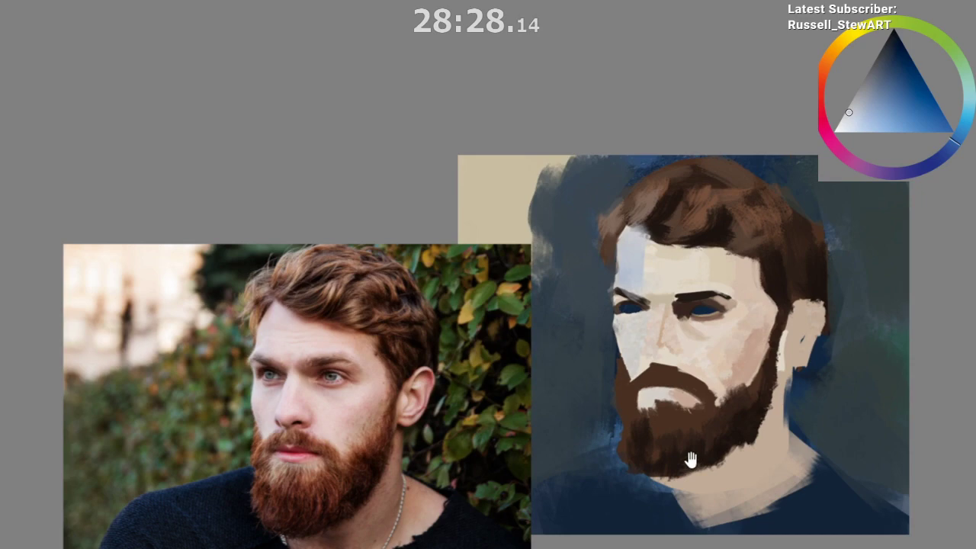
ctrl+click(630, 271)
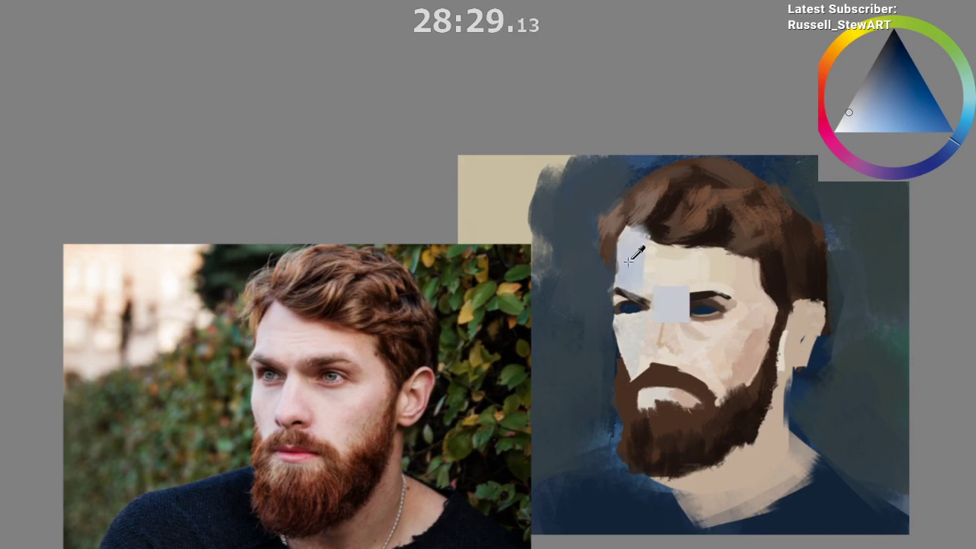
Step: Try muted dark blue strokes on the background along the far side of the forehead, and undo them
ctrl+click(770, 162)
drag(588, 266, 594, 306)
mouse_move(577, 254)
mouse_down()
mouse_move(592, 275)
mouse_move(580, 226)
mouse_up()
key(ctrl+z)
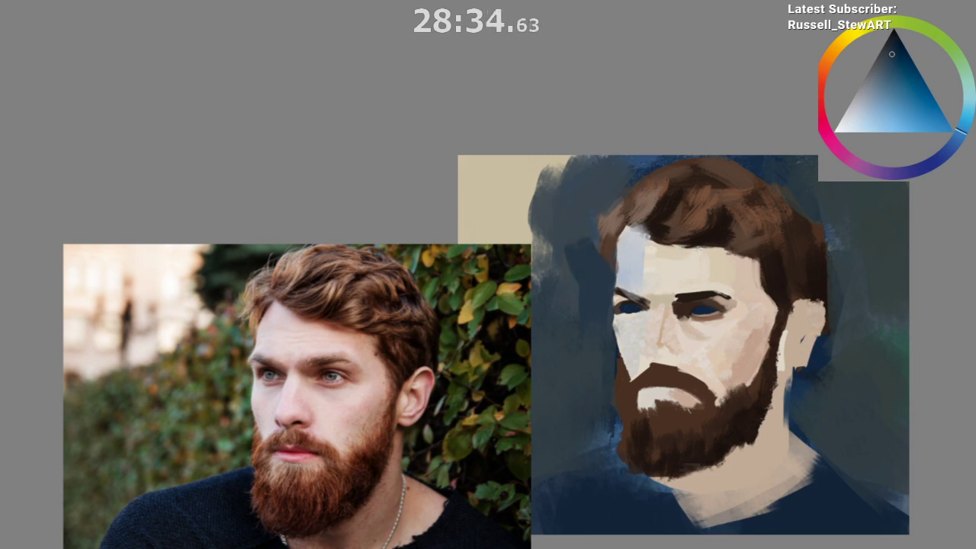
key(ctrl+z)
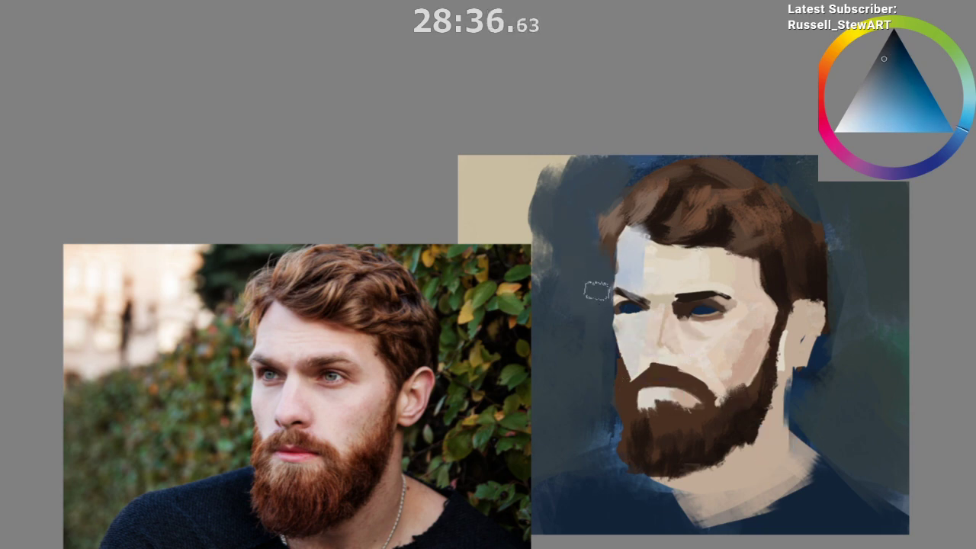
Step: Try orange-brown strokes on the hair at the far temple, and undo them
ctrl+click(622, 259)
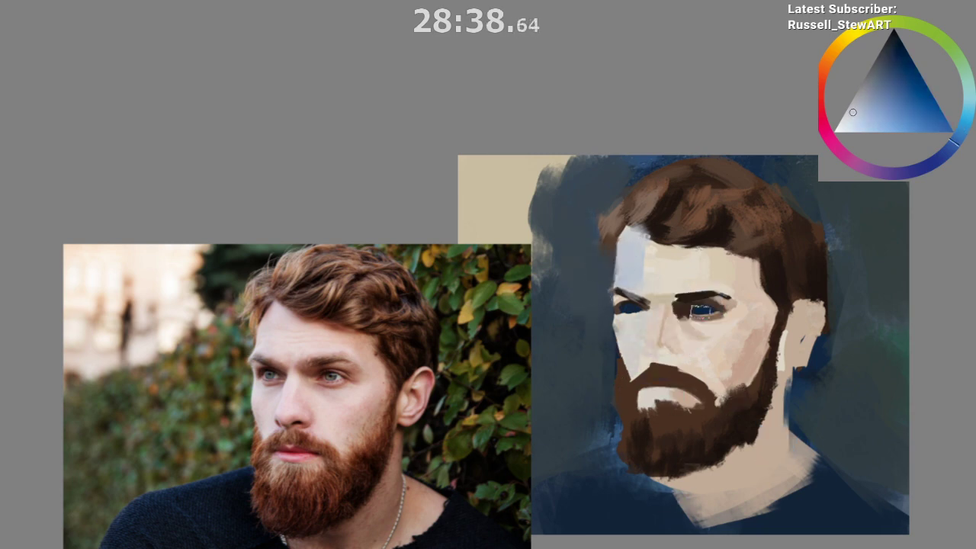
scroll(705, 252, up, 3)
ctrl+click(659, 207)
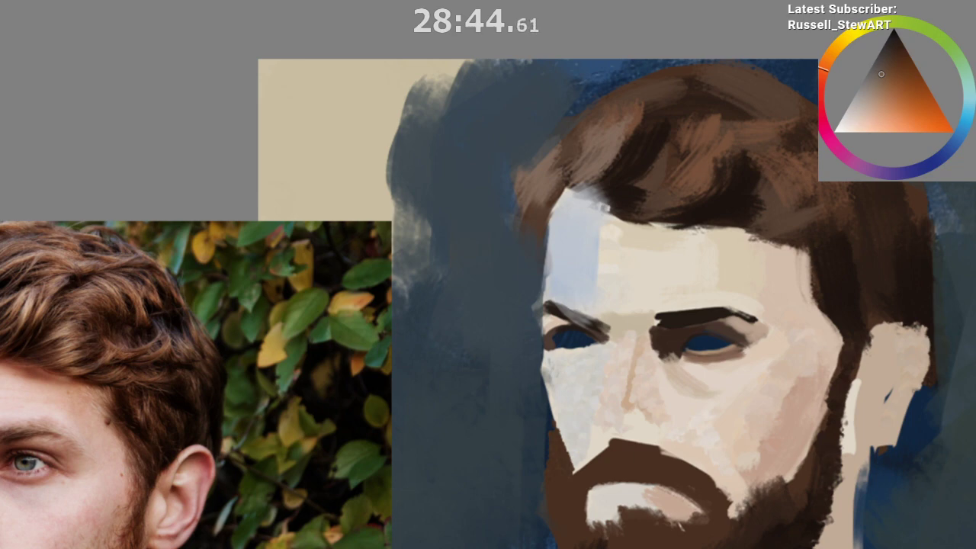
ctrl+click(549, 233)
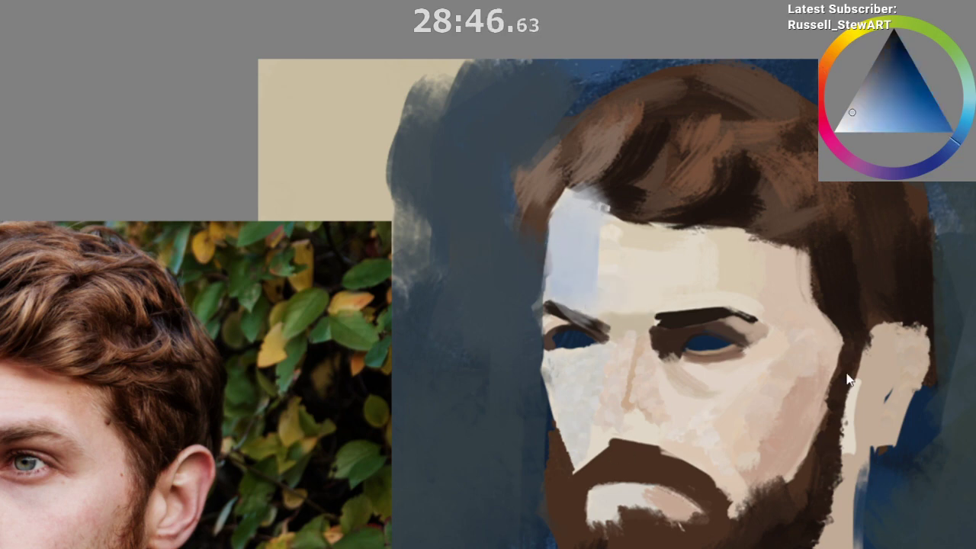
ctrl+click(736, 180)
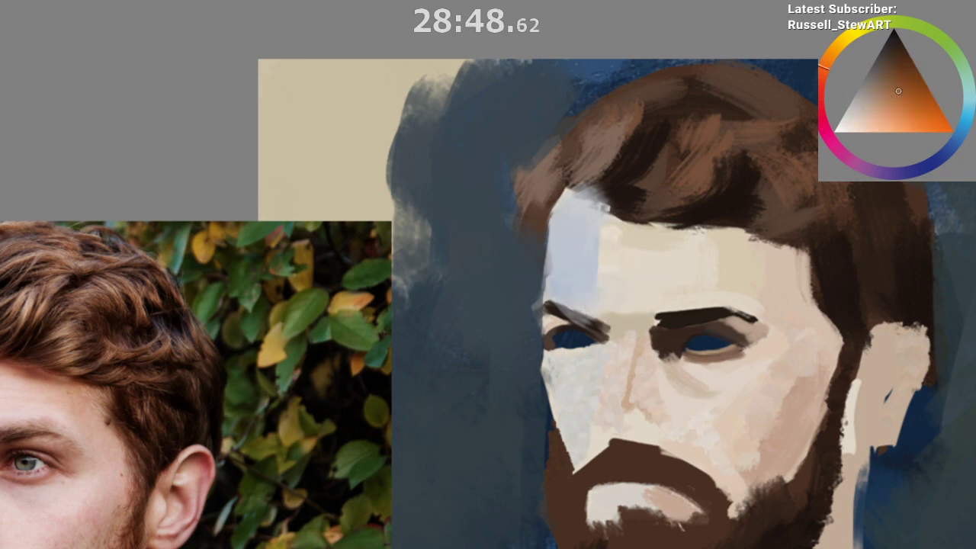
mouse_move(568, 200)
mouse_down()
mouse_move(528, 238)
mouse_move(522, 255)
mouse_move(539, 194)
mouse_move(523, 249)
mouse_move(569, 224)
mouse_move(596, 187)
mouse_up()
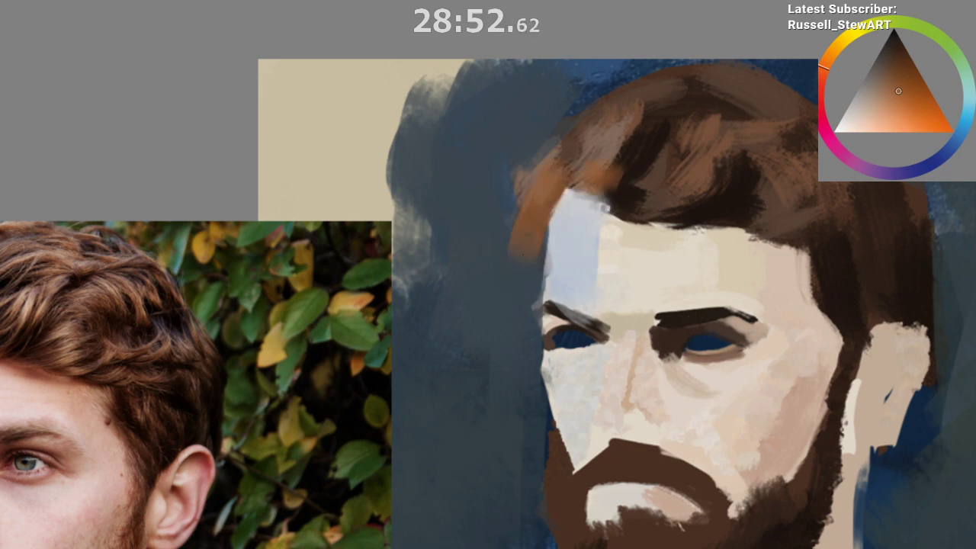
key(ctrl+z)
key(ctrl+z)
Step: Try a dark brown patch on the background beside the far temple, using sampled brown and blue-grey tones
ctrl+click(646, 267)
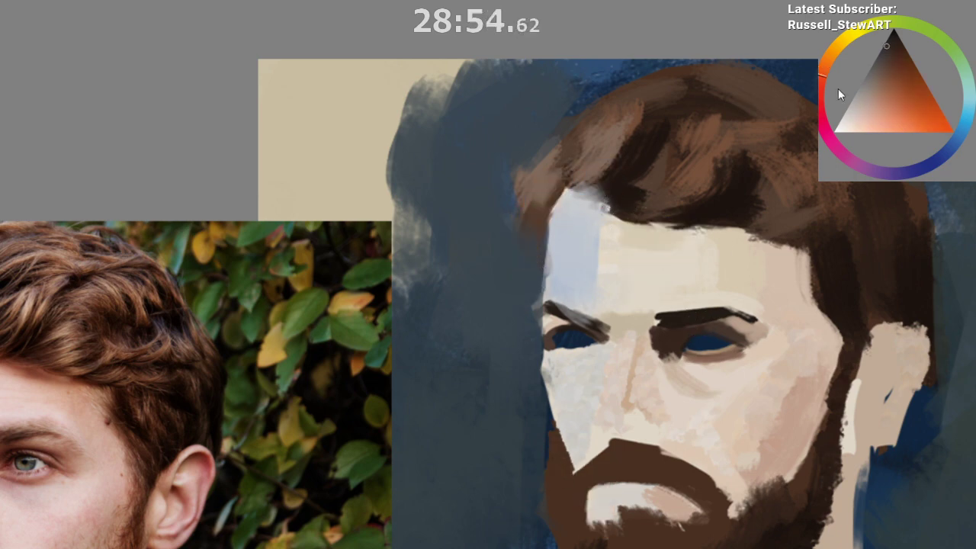
key(ctrl+z)
mouse_move(523, 236)
mouse_down()
mouse_move(516, 305)
mouse_move(525, 291)
mouse_move(506, 220)
mouse_move(524, 282)
mouse_up()
key(ctrl+z)
ctrl+click(524, 270)
drag(514, 245, 491, 248)
ctrl+click(500, 295)
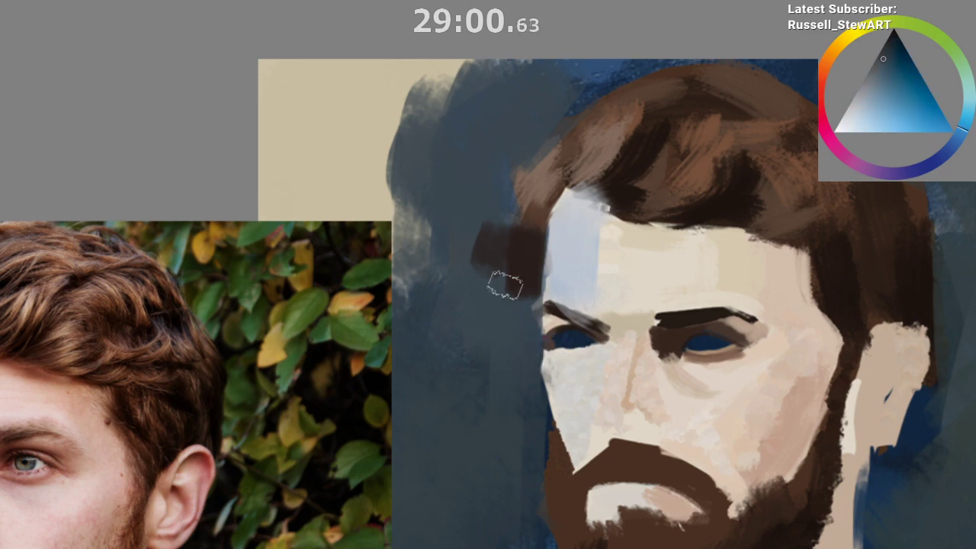
drag(503, 282, 512, 265)
ctrl+click(513, 289)
ctrl+click(500, 325)
ctrl+click(505, 275)
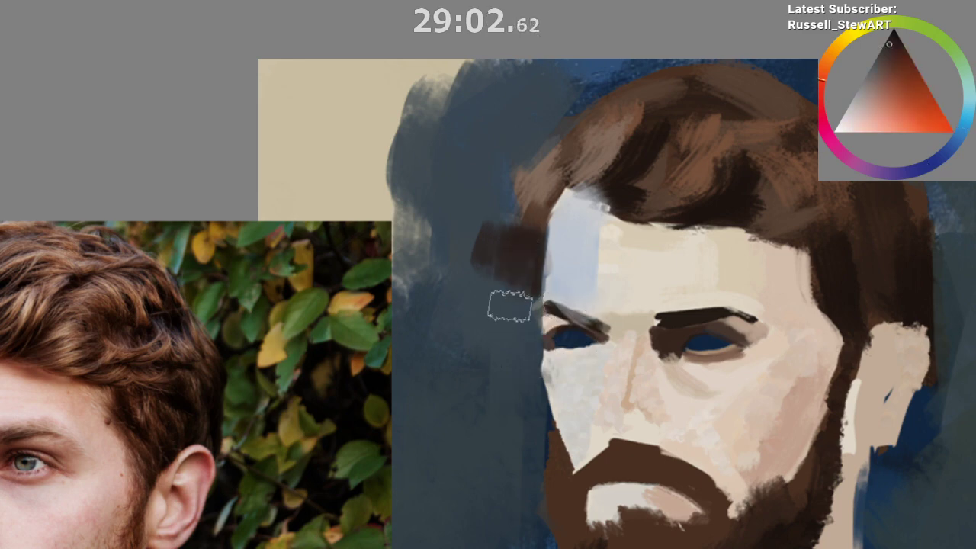
Step: Darken the patch beside the far temple with near-black strokes and enlarge it downward
click(893, 33)
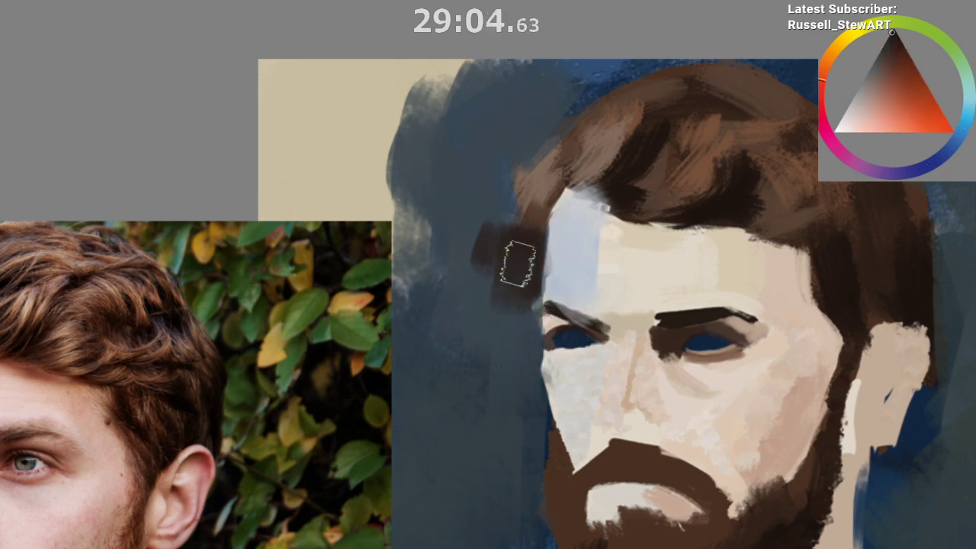
drag(515, 264, 520, 294)
drag(522, 242, 523, 276)
mouse_move(486, 206)
mouse_down()
mouse_move(517, 283)
mouse_move(501, 272)
mouse_move(503, 316)
mouse_up()
Step: Examine the portrait and the dark shape beside the temple in a mirrored view, and restore the normal orientation
key(m)
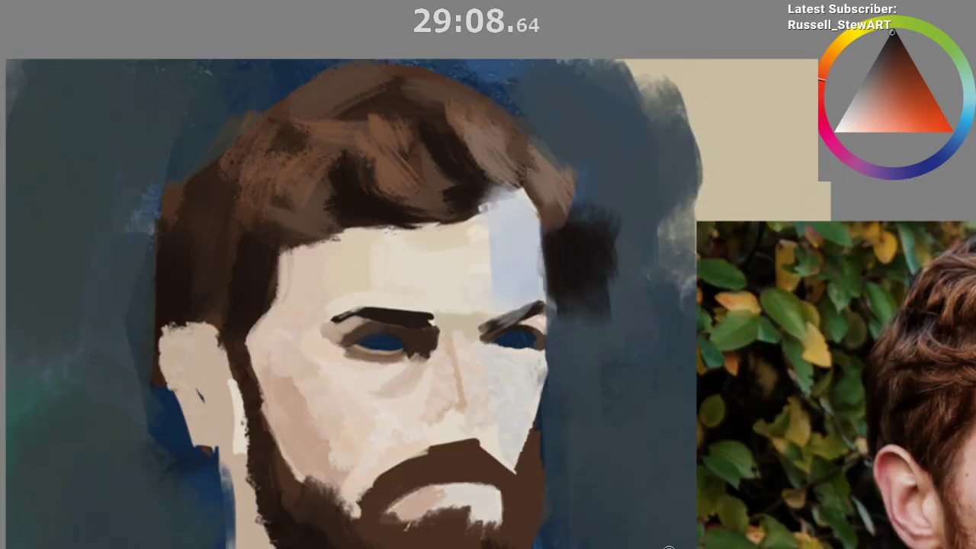
mouse_move(636, 480)
mouse_down()
mouse_move(627, 485)
mouse_move(608, 430)
mouse_up()
drag(603, 403, 593, 412)
key(ctrl+z)
drag(548, 247, 547, 295)
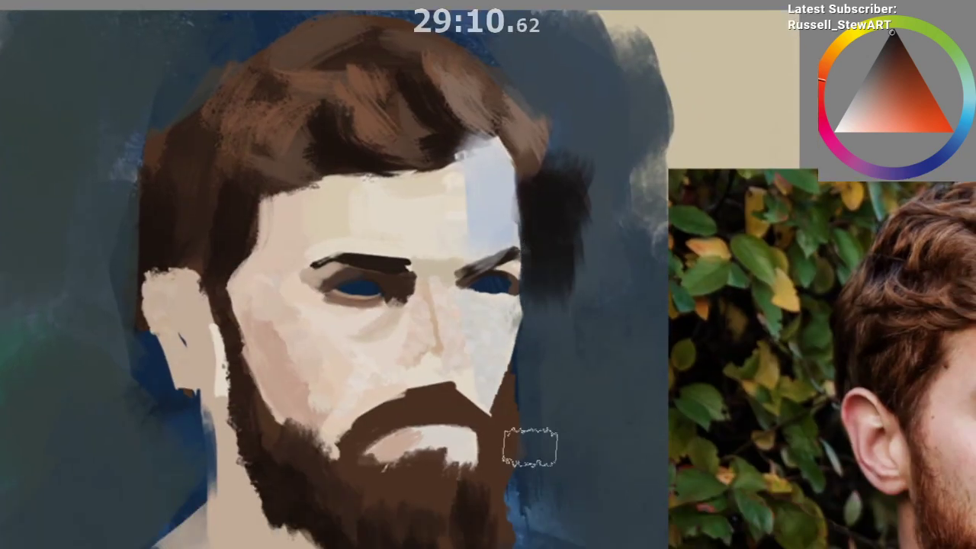
scroll(560, 518, down, 2)
drag(638, 532, 616, 470)
scroll(617, 450, down, 4)
key(m)
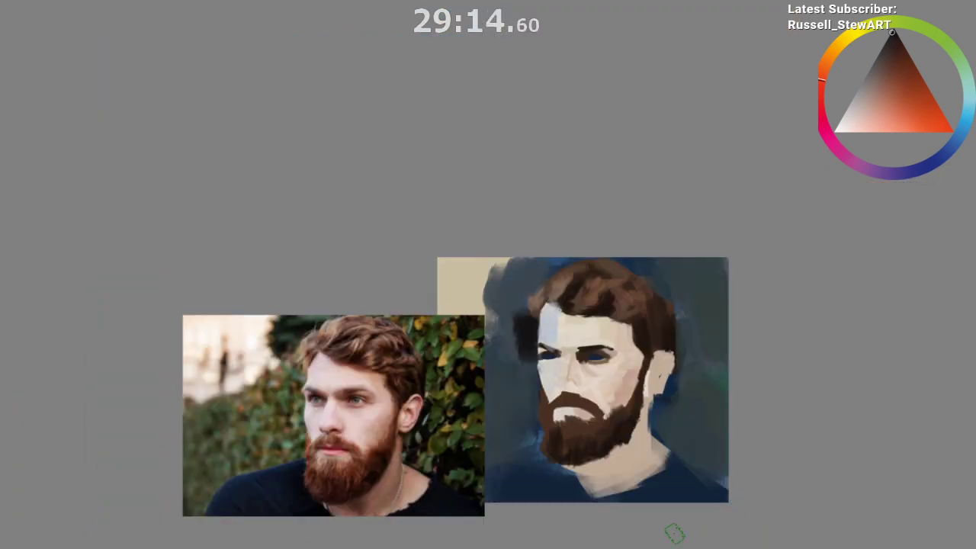
Step: Undo the dark brown and near-black strokes beside the far temple
key(ctrl+z)
key(ctrl+z)
key(ctrl+z)
key(ctrl+z)
key(ctrl+z)
key(ctrl+z)
key(ctrl+z)
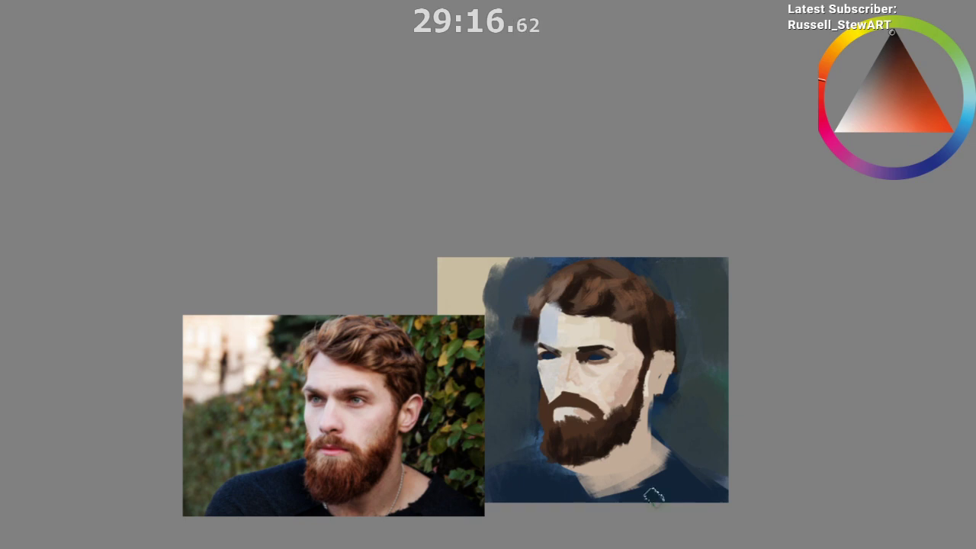
key(ctrl+z)
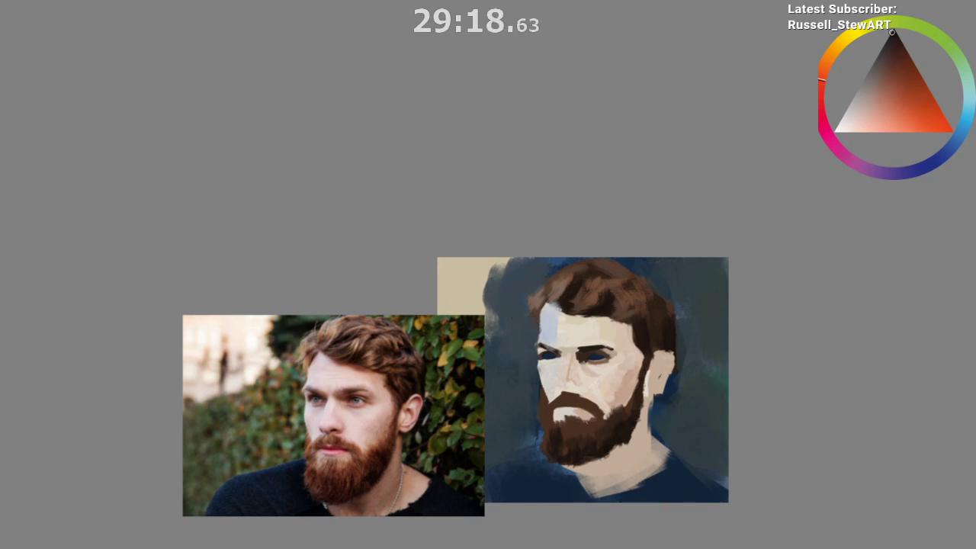
Step: Repaint a near-black vertical mass on the background beside the far temple
mouse_move(532, 323)
mouse_down()
mouse_move(532, 334)
mouse_move(522, 317)
mouse_move(528, 355)
mouse_up()
mouse_move(642, 450)
mouse_down()
mouse_move(586, 465)
mouse_move(598, 496)
mouse_move(653, 483)
mouse_move(690, 518)
mouse_move(689, 498)
mouse_move(661, 524)
mouse_up()
drag(660, 524, 653, 492)
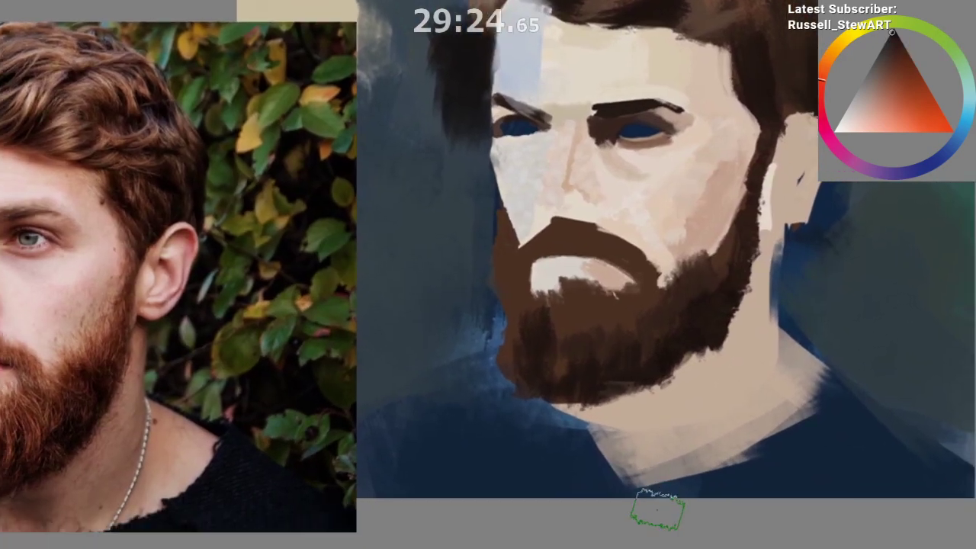
Step: Paint a soft pink blush on the near cheek beside the nose with a light, desaturated red
drag(662, 457, 675, 412)
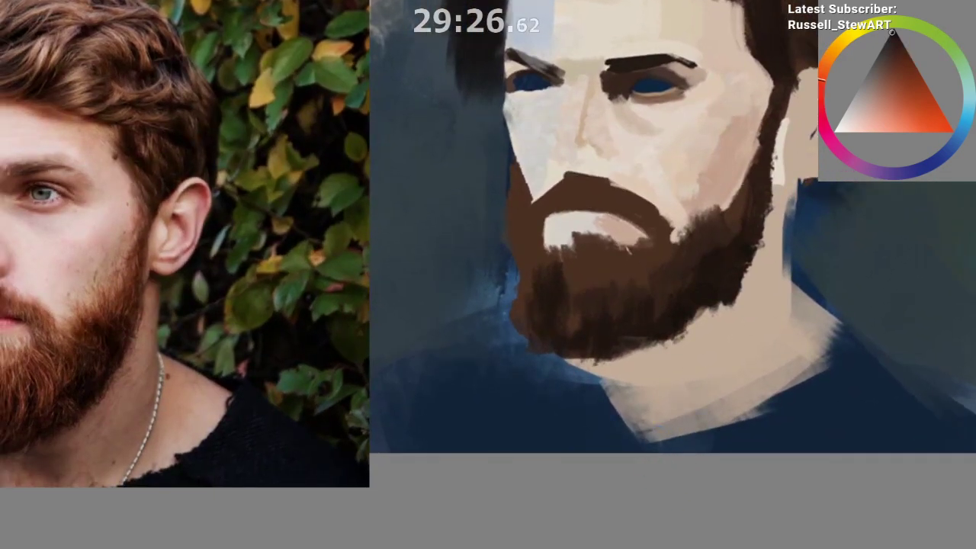
ctrl+click(687, 138)
ctrl+click(677, 139)
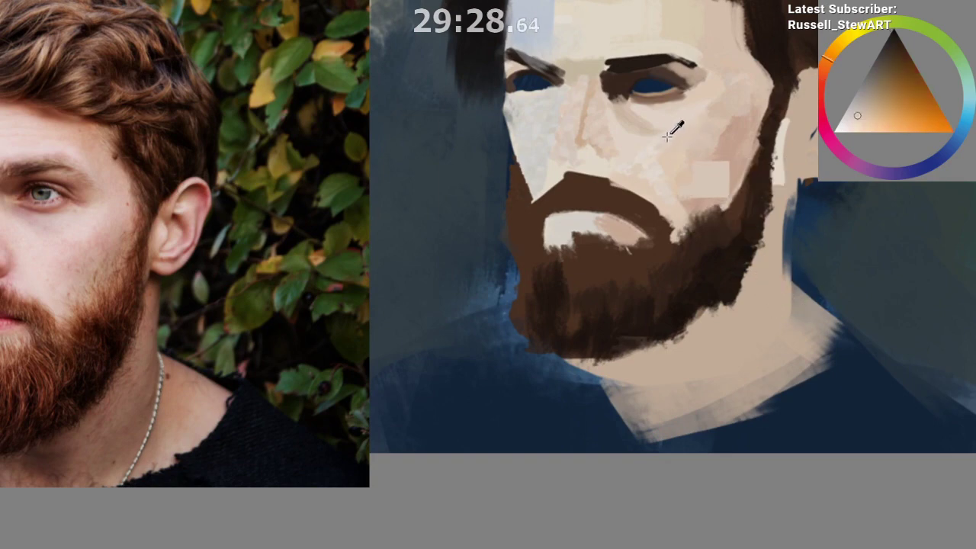
ctrl+click(629, 143)
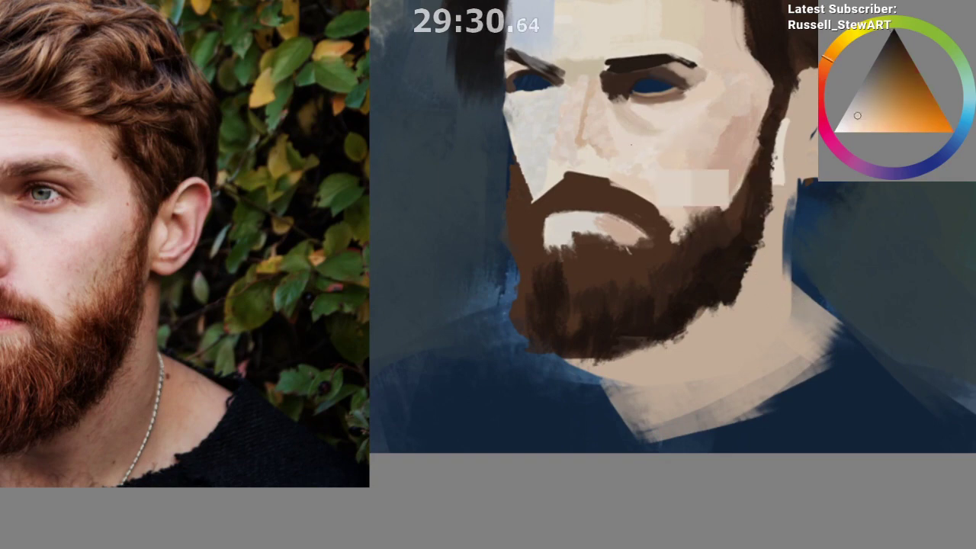
click(826, 69)
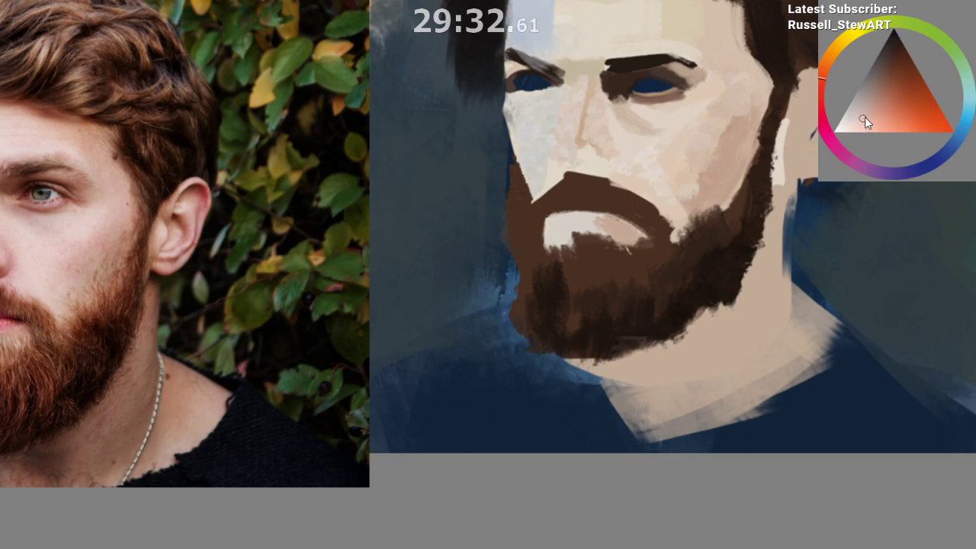
click(820, 90)
click(880, 118)
drag(610, 132, 644, 154)
key(ctrl+z)
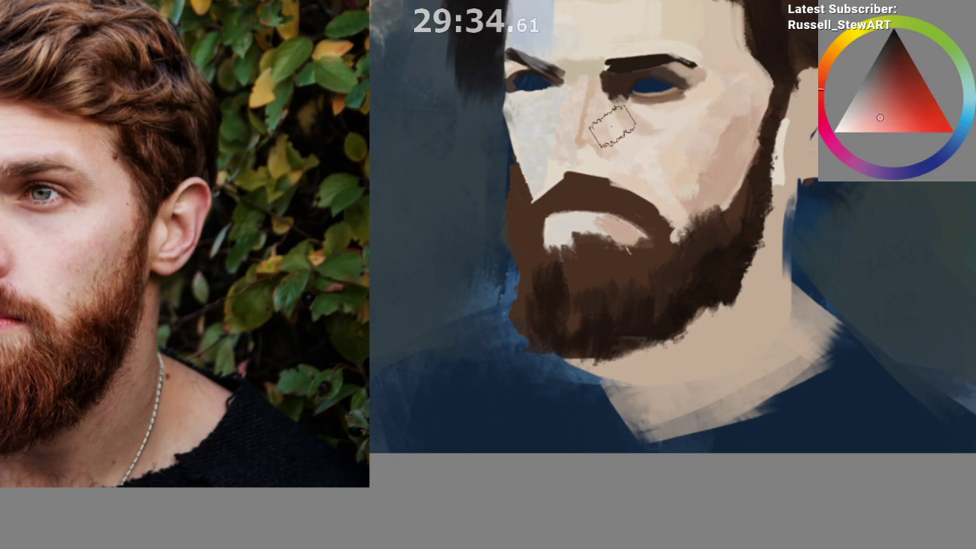
mouse_move(612, 125)
mouse_down()
mouse_move(654, 157)
mouse_move(649, 149)
mouse_up()
Step: Extend light pink tones across the outer near cheek and up to the temple, starting from sampled skin colors
ctrl+click(627, 147)
ctrl+click(662, 156)
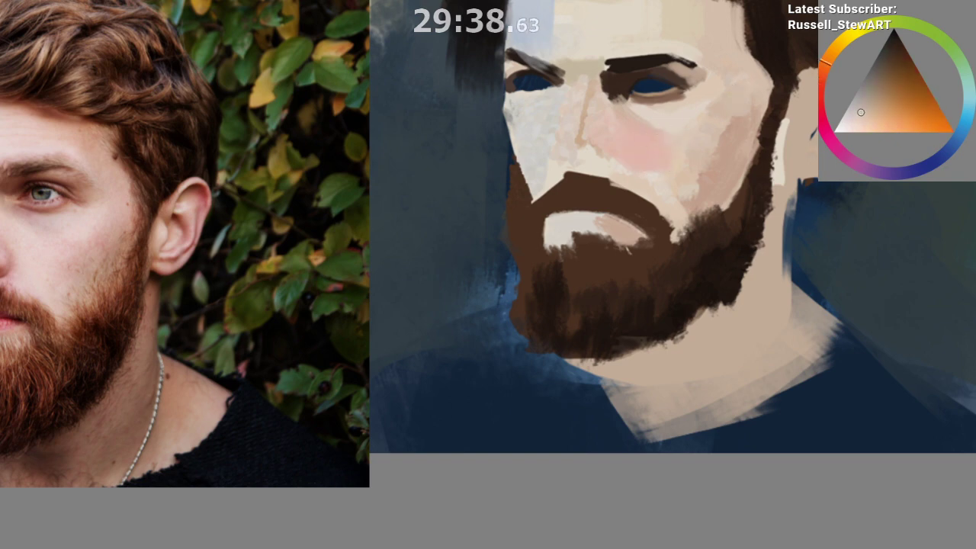
click(826, 66)
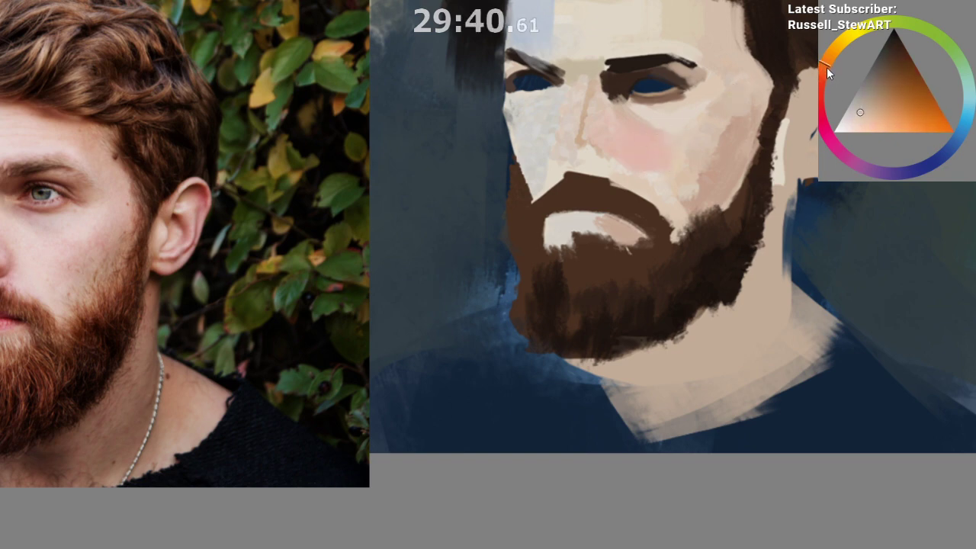
drag(863, 115, 872, 118)
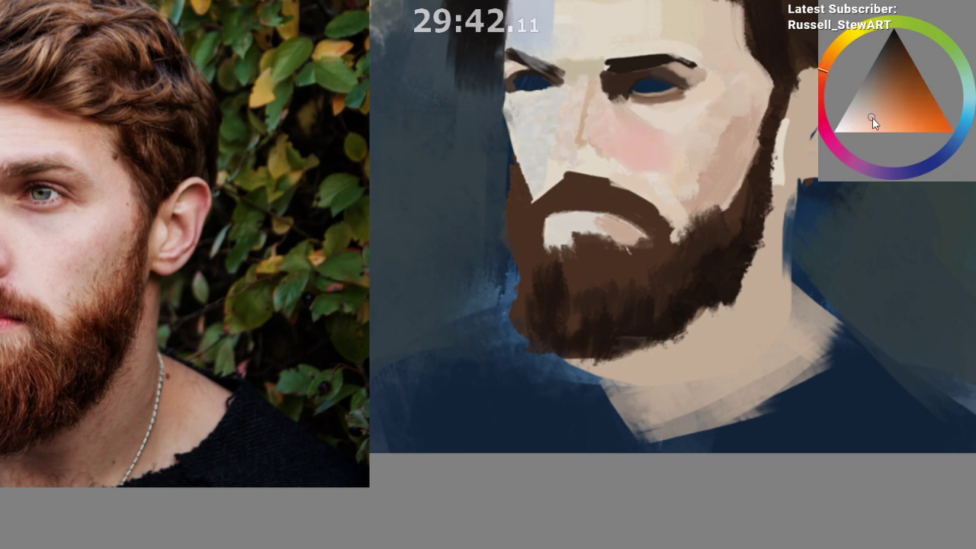
click(820, 80)
mouse_move(729, 109)
mouse_down()
mouse_move(691, 131)
mouse_move(684, 149)
mouse_up()
drag(733, 52, 740, 70)
drag(747, 211, 760, 250)
Step: Paint the central forehead with a light, warm yellow cream tone
ctrl+click(641, 70)
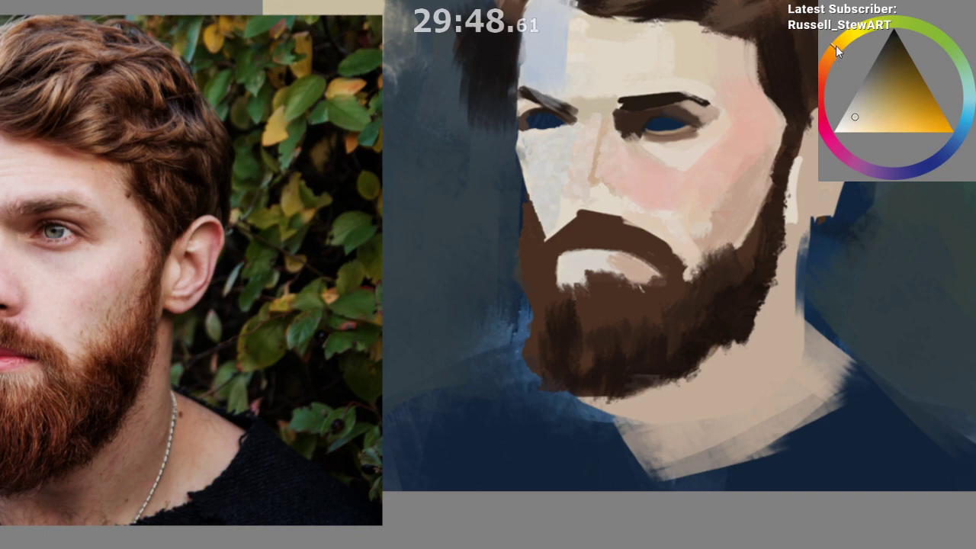
click(860, 123)
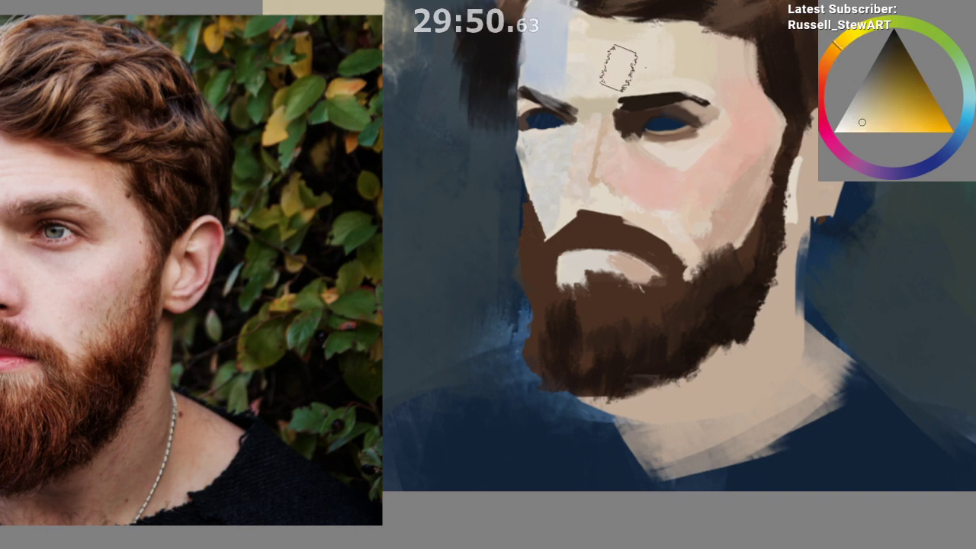
ctrl+click(672, 53)
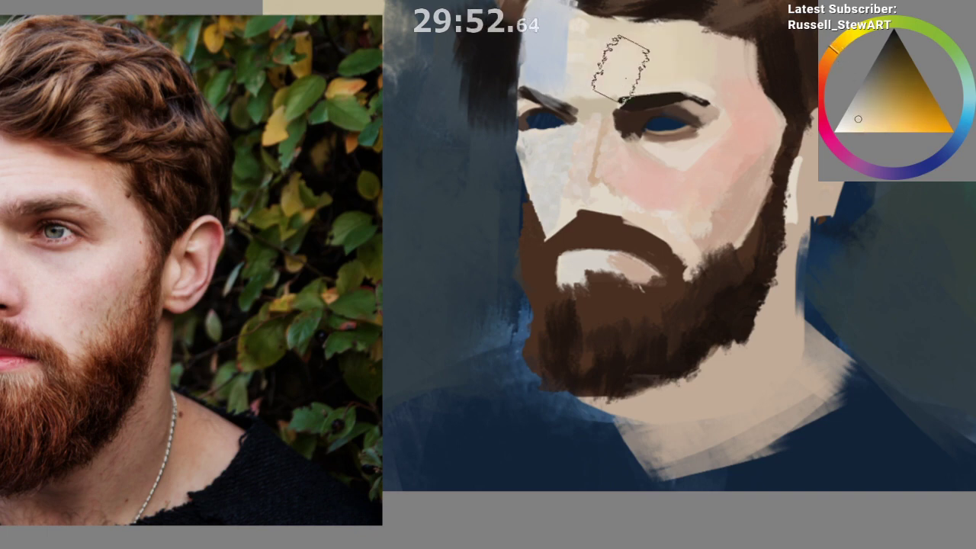
drag(620, 69, 627, 55)
ctrl+click(566, 56)
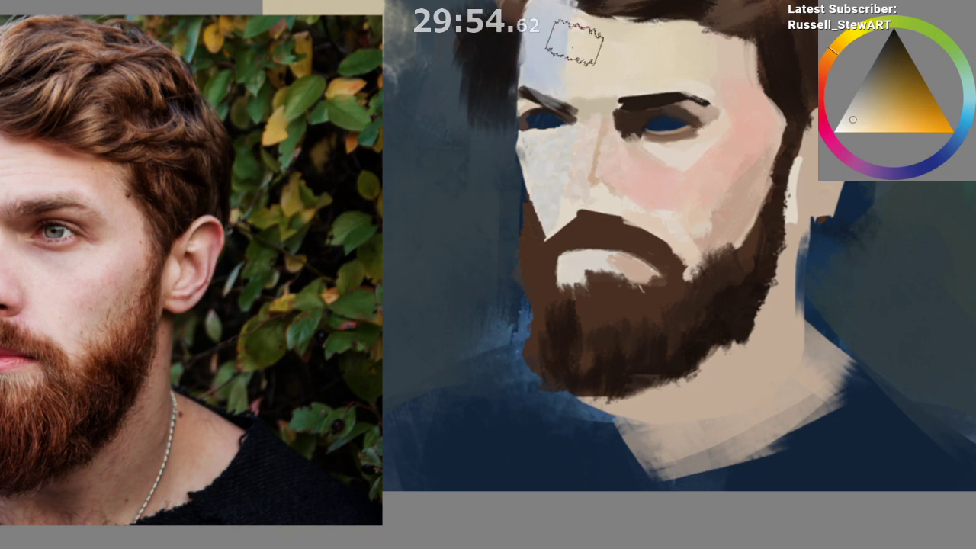
Step: Soften the border between the blue side plane and the cream forehead with a sampled pale pink tone
drag(727, 231, 780, 260)
ctrl+click(738, 224)
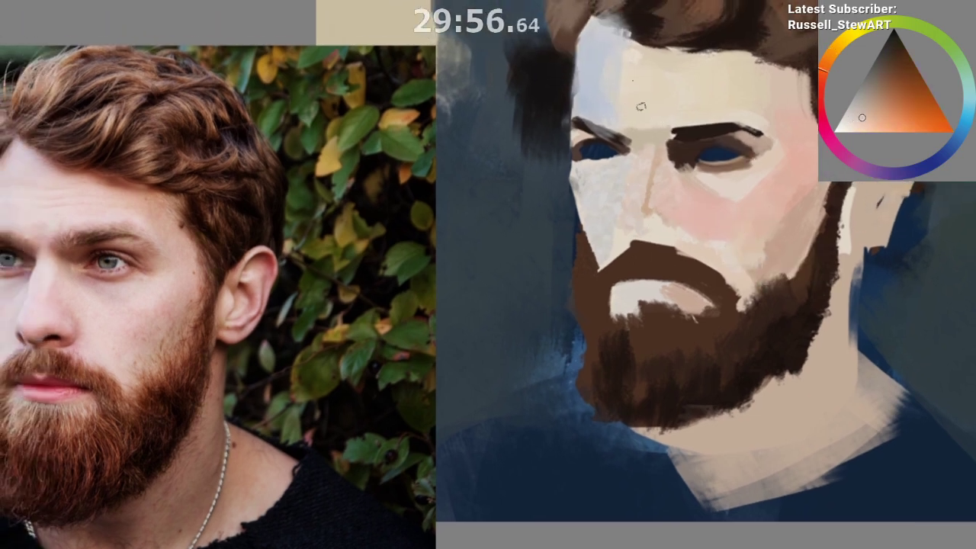
drag(604, 102, 614, 57)
ctrl+click(616, 114)
ctrl+click(713, 223)
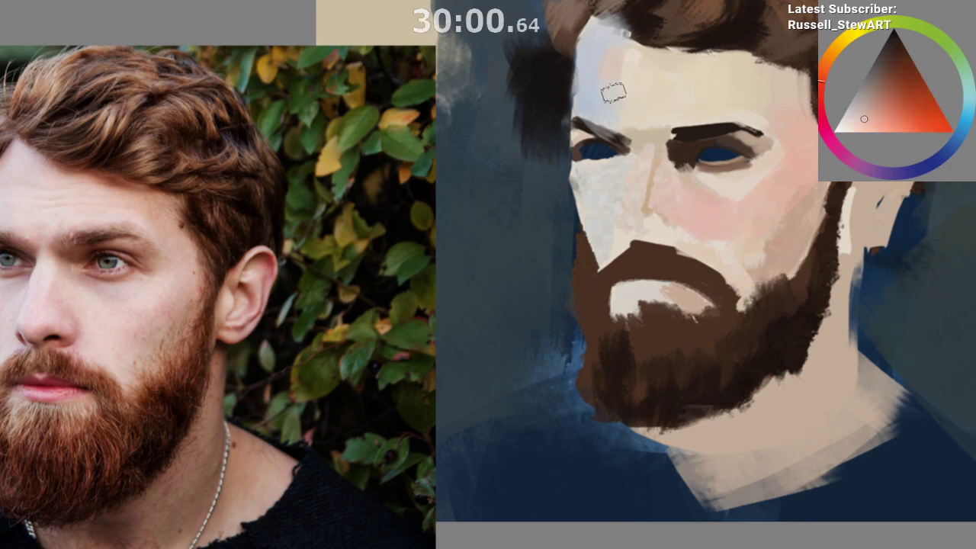
drag(664, 433, 661, 455)
drag(661, 454, 638, 423)
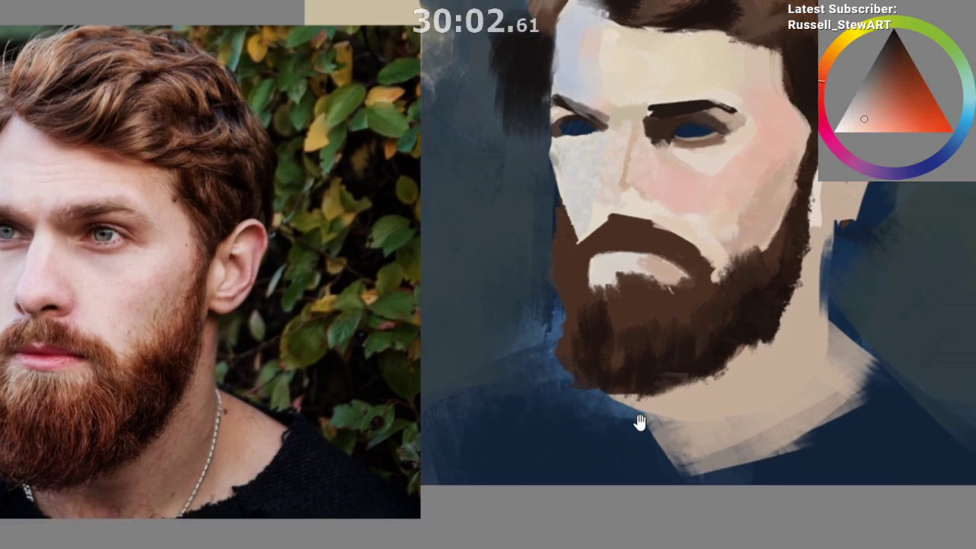
Step: Warm the shadow of the near eye socket with a dark reddish brown derived from the sampled eye shadow color
ctrl+click(683, 130)
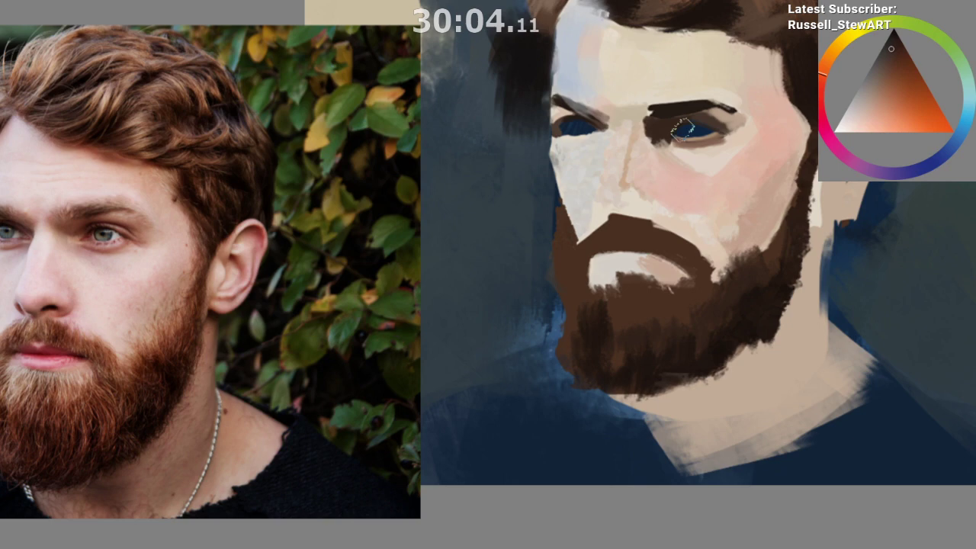
click(822, 87)
click(902, 50)
mouse_move(660, 136)
mouse_down()
mouse_move(687, 118)
mouse_move(656, 147)
mouse_move(663, 126)
mouse_move(694, 119)
mouse_move(651, 134)
mouse_move(723, 131)
mouse_move(699, 117)
mouse_up()
drag(604, 128, 608, 140)
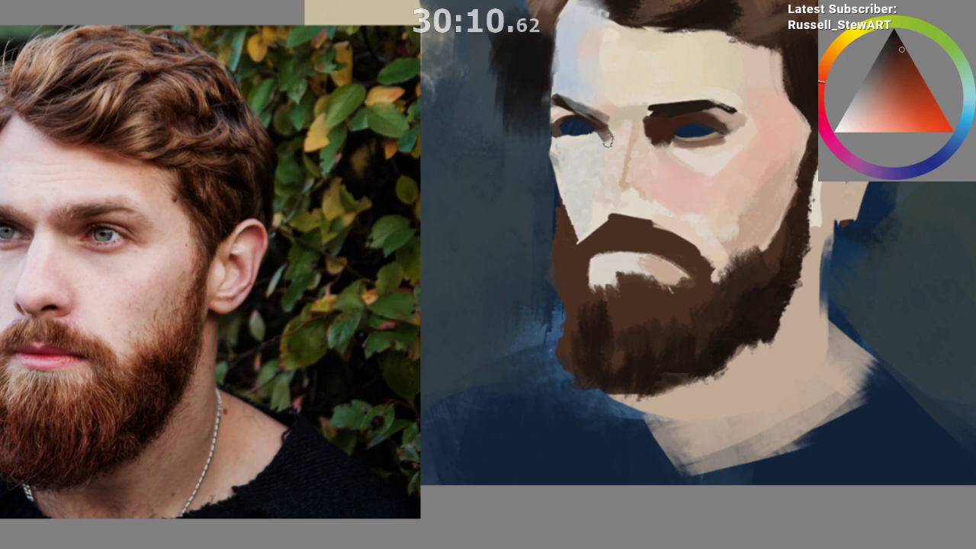
Step: Paint the skin patch below the moustache with a muted pinkish tan, starting from a sampled cream and shifting it toward orange
drag(685, 214, 688, 156)
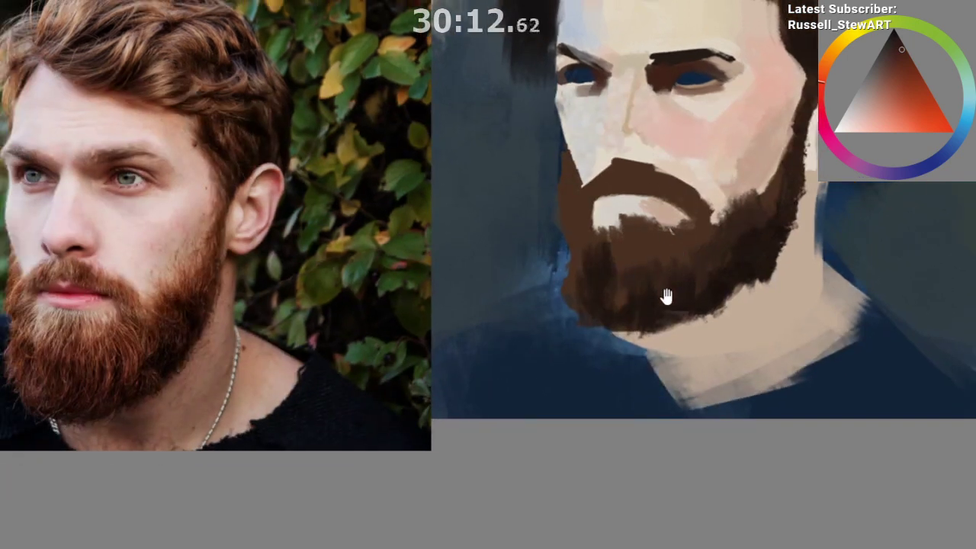
drag(639, 333, 639, 289)
ctrl+click(619, 165)
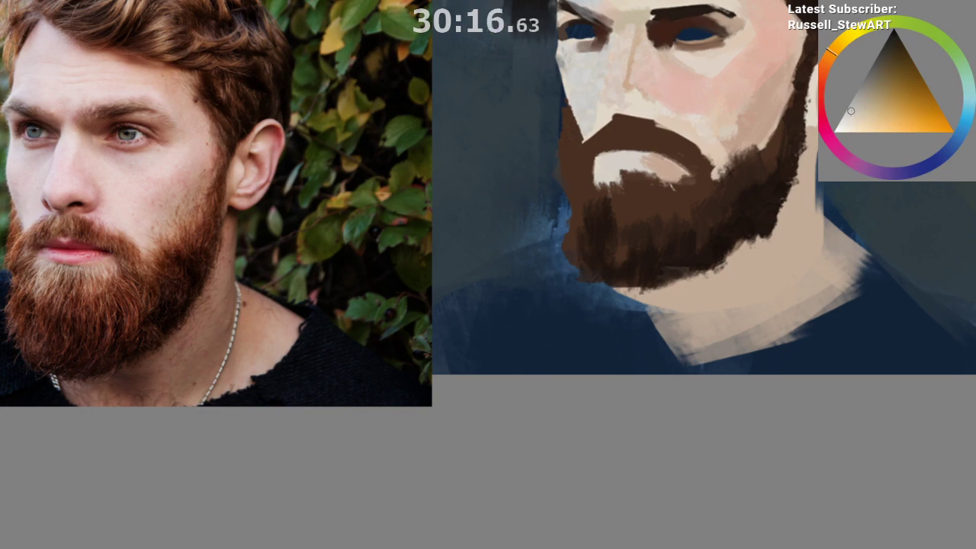
drag(655, 206, 650, 204)
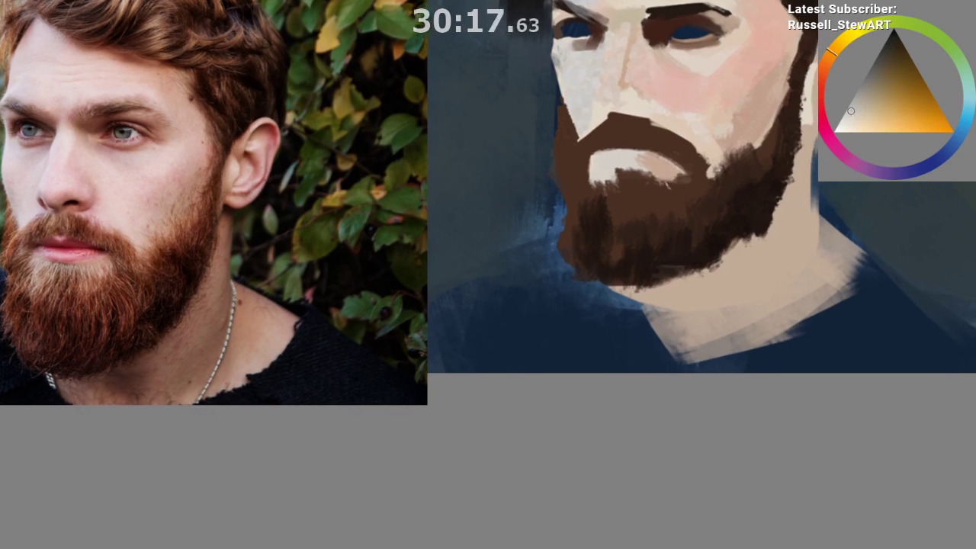
click(833, 70)
click(865, 109)
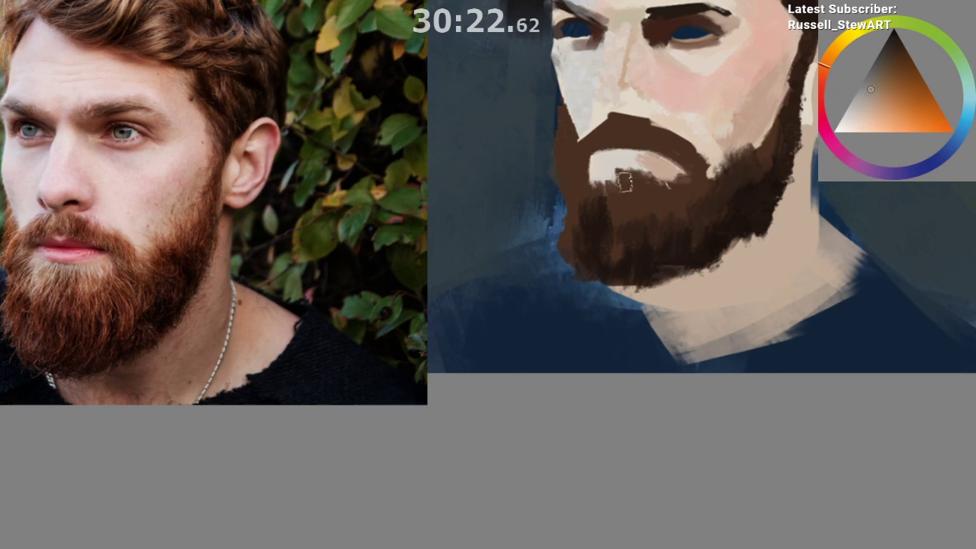
mouse_move(625, 182)
mouse_down()
mouse_move(600, 174)
mouse_move(660, 178)
mouse_up()
click(825, 85)
ctrl+click(604, 173)
mouse_move(717, 332)
mouse_down()
mouse_move(733, 381)
mouse_move(727, 439)
mouse_up()
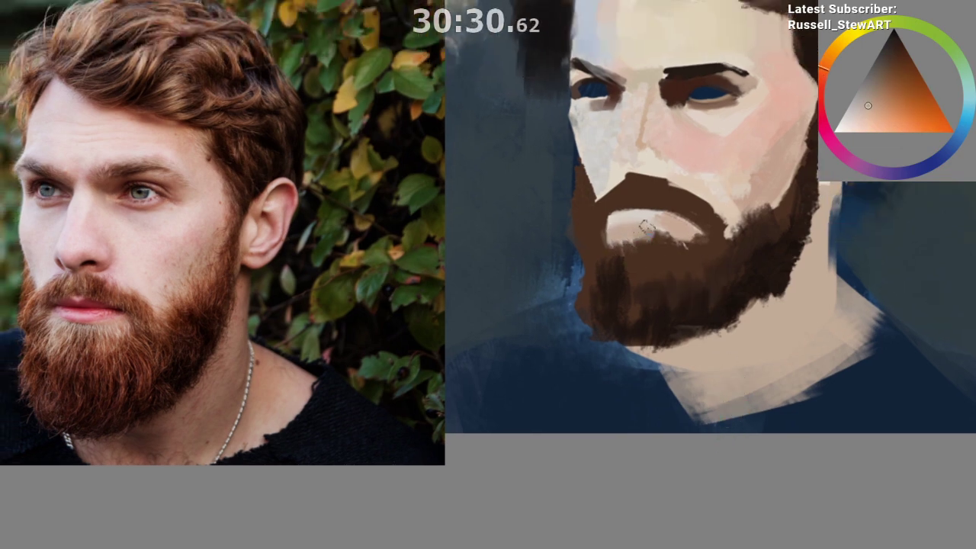
drag(647, 227, 686, 235)
Step: Mirror the view and rework the neck below the beard with muted red-orange and sampled light skin tones, undoing an unwanted stroke
drag(734, 338, 764, 291)
mouse_move(663, 391)
mouse_down()
mouse_move(638, 427)
mouse_move(429, 526)
mouse_move(449, 523)
mouse_move(444, 514)
mouse_up()
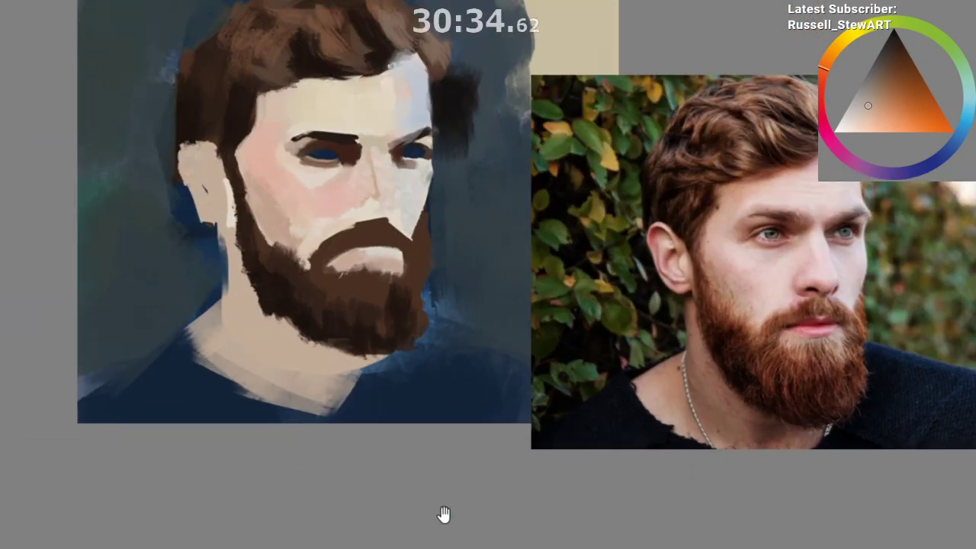
click(825, 75)
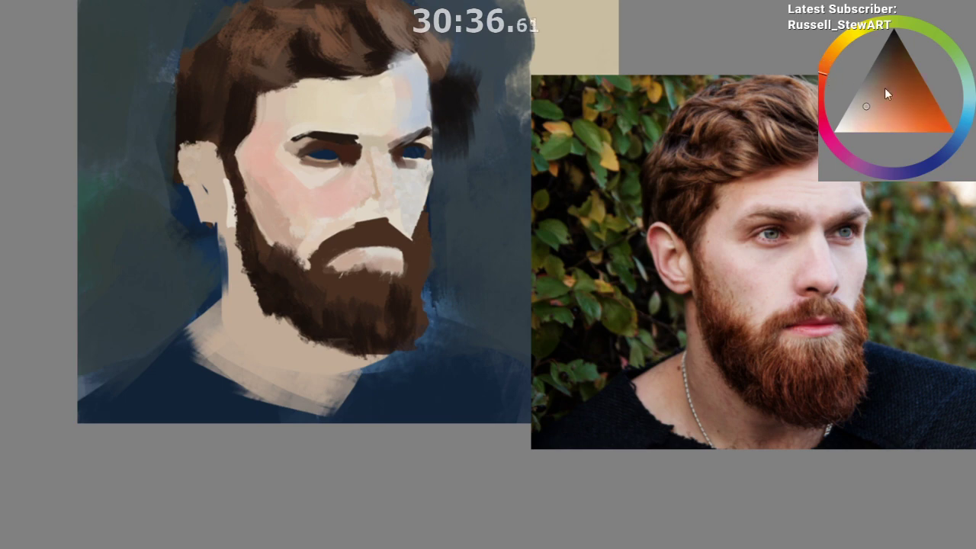
click(884, 86)
drag(295, 314, 288, 374)
drag(273, 332, 292, 376)
key(ctrl+z)
ctrl+click(270, 338)
ctrl+click(314, 217)
drag(276, 335, 289, 363)
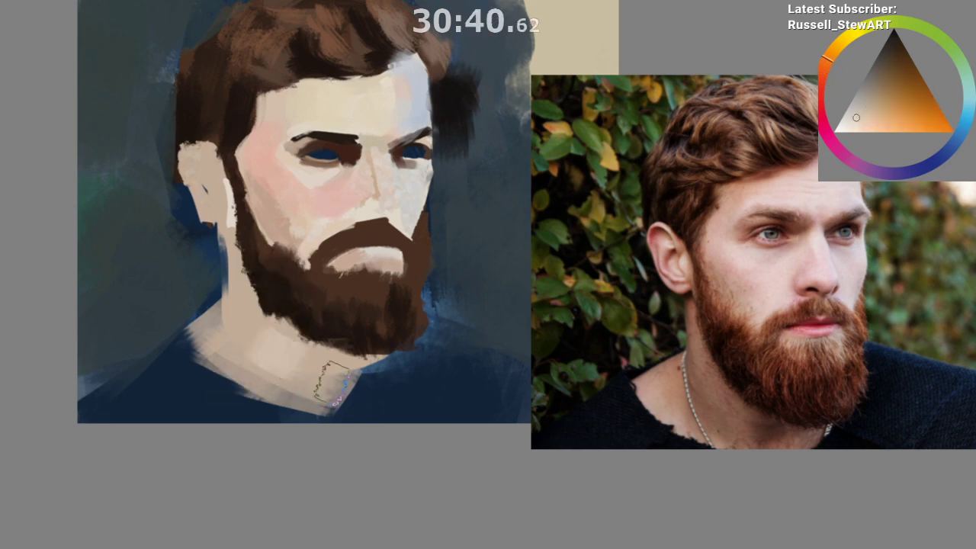
Step: Warm the neck under the jaw with a light, desaturated reddish orange
click(823, 80)
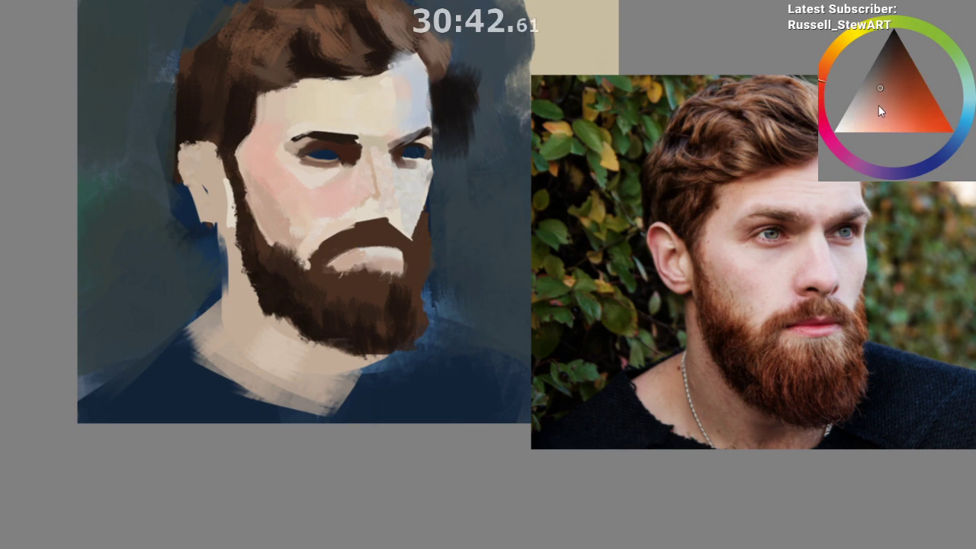
click(824, 75)
mouse_move(274, 329)
mouse_down()
mouse_move(289, 370)
mouse_move(297, 362)
mouse_move(263, 343)
mouse_move(242, 280)
mouse_move(236, 299)
mouse_up()
ctrl+click(297, 362)
key(ctrl+z)
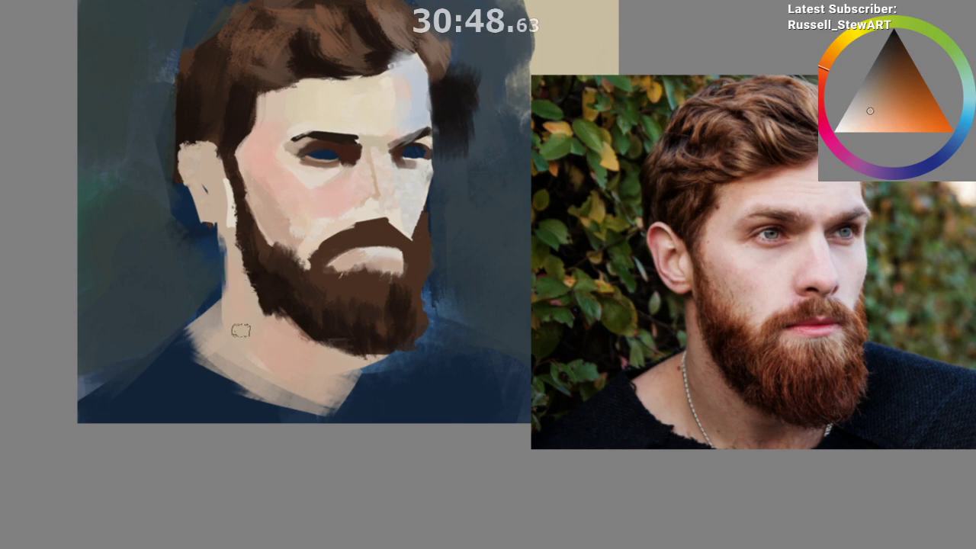
Step: Restore the unmirrored view and paint a pale blue below the far eye, starting from the blue sampled on the forehead's side plane
key(m)
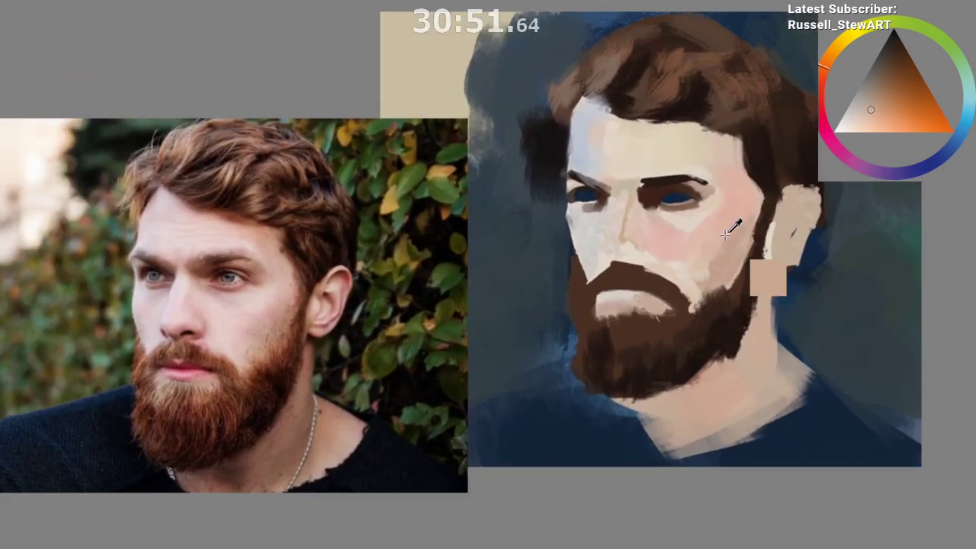
ctrl+click(725, 234)
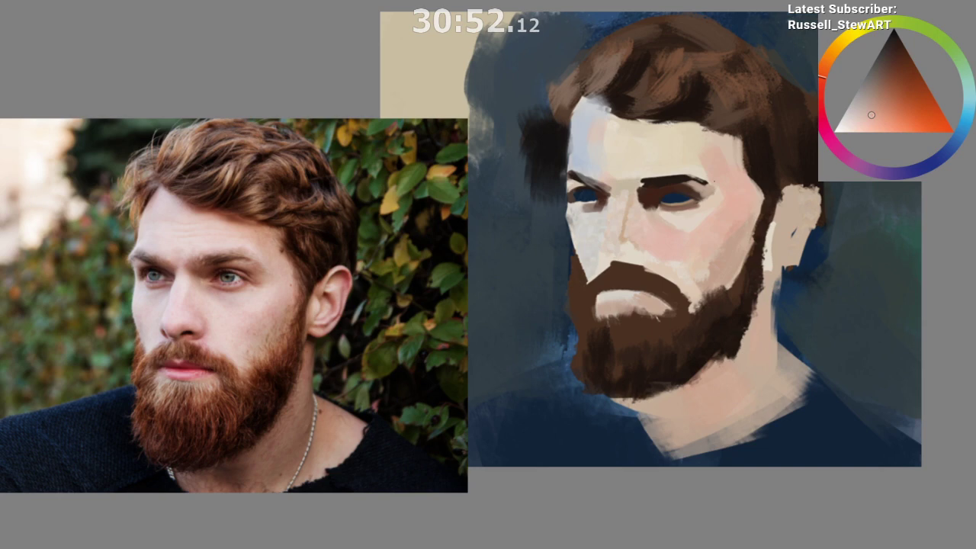
ctrl+click(579, 131)
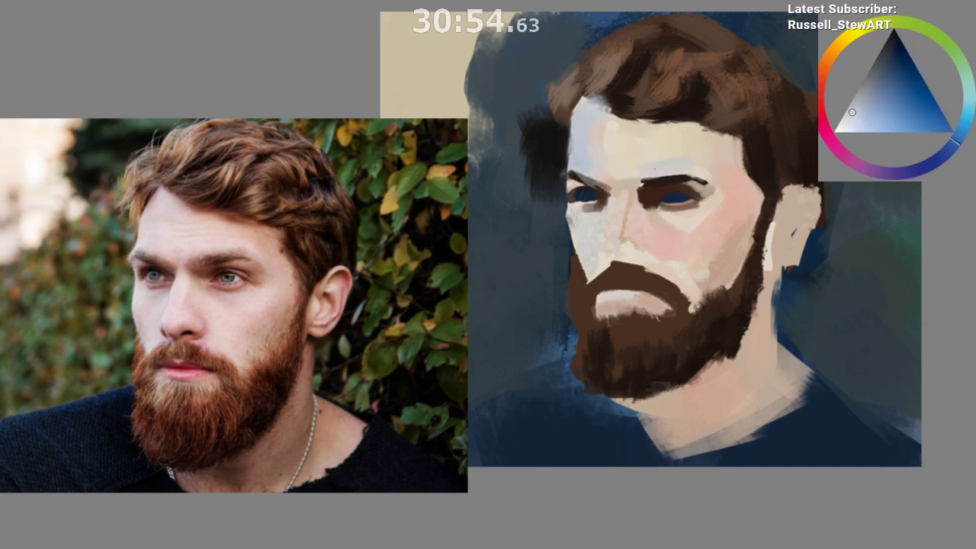
drag(697, 397, 702, 388)
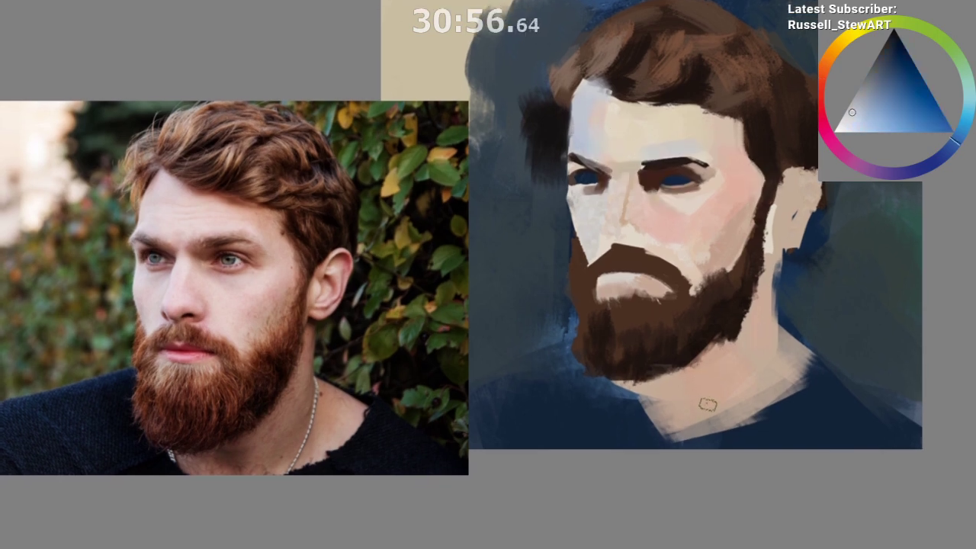
drag(603, 191, 678, 153)
key(ctrl+z)
click(858, 123)
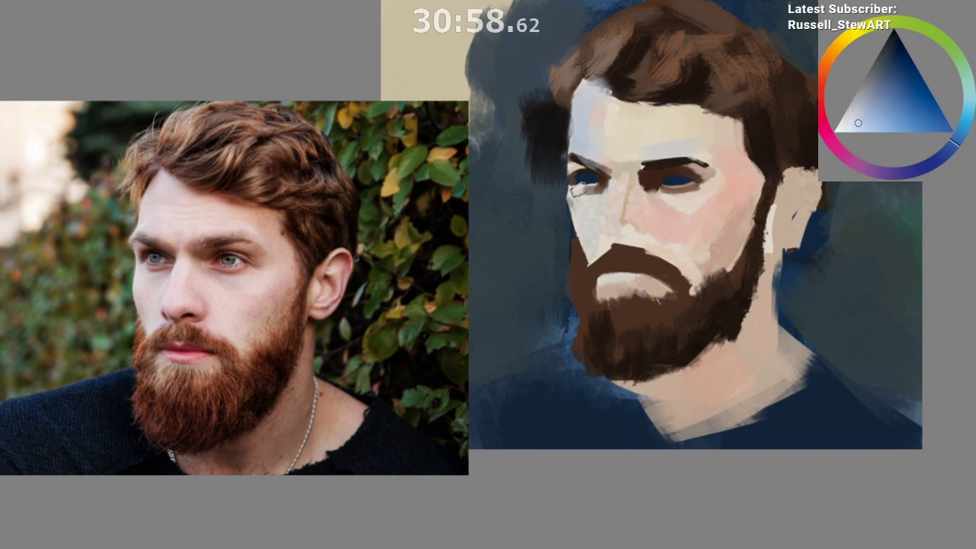
drag(586, 177, 598, 203)
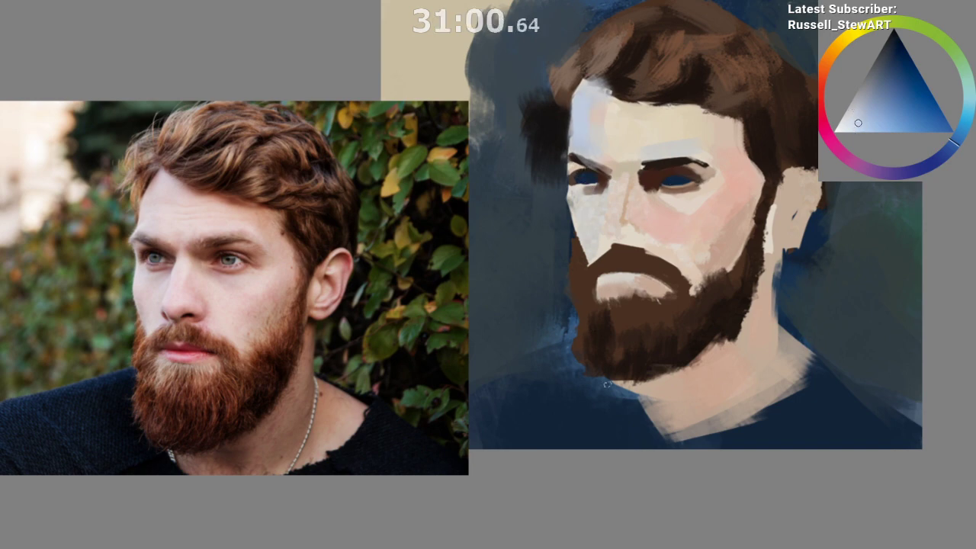
Step: Add very light blue strokes along the far side of the nose and cheek, checking the face in a mirrored view
drag(606, 384, 602, 528)
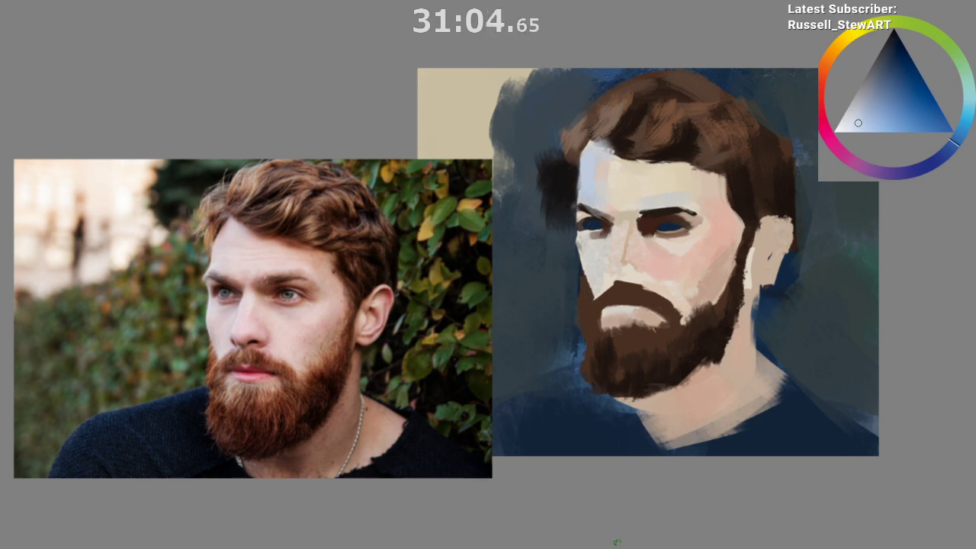
drag(619, 538, 635, 431)
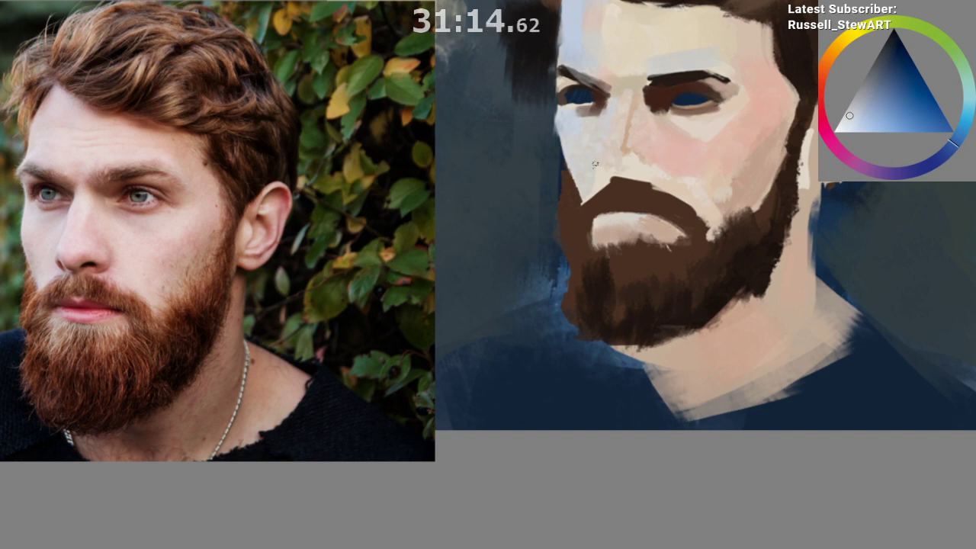
click(605, 125)
click(633, 162)
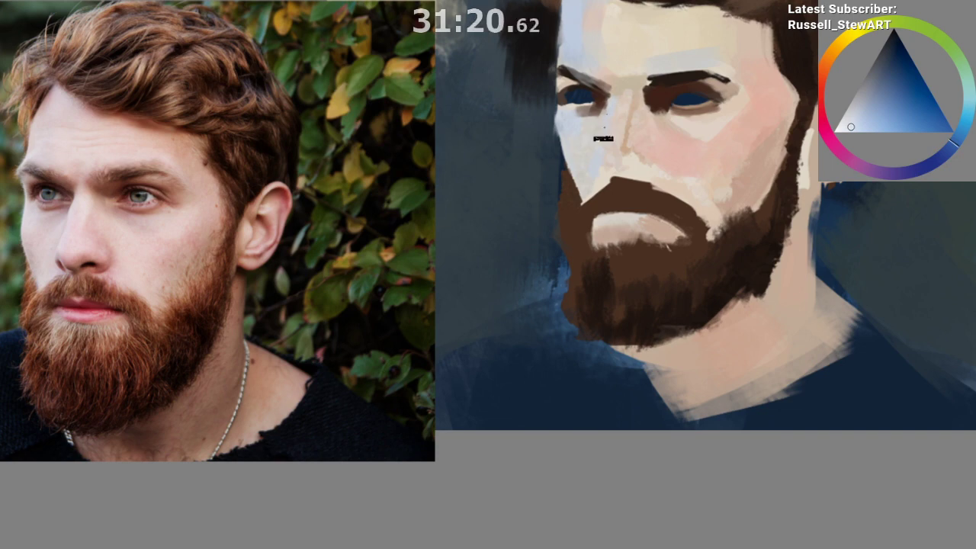
key(m)
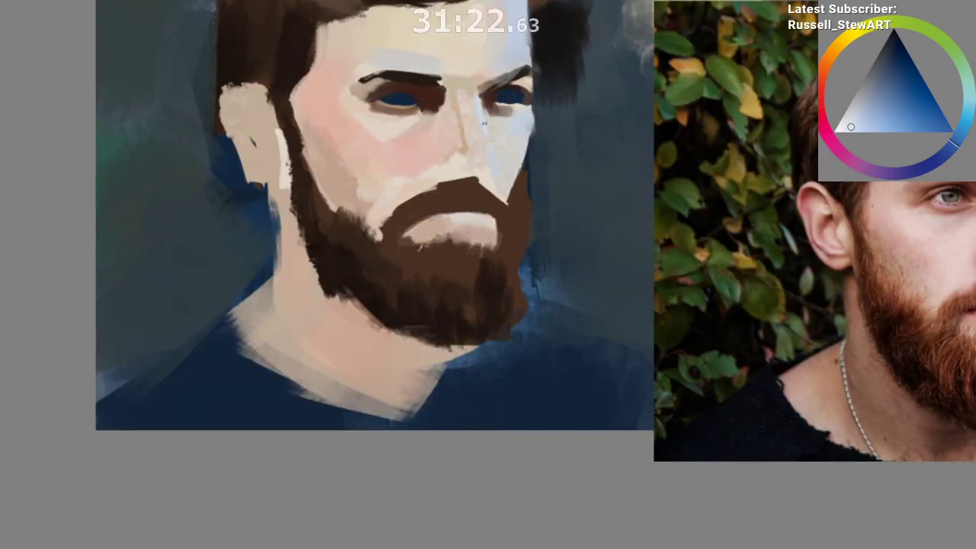
mouse_move(490, 235)
mouse_down()
mouse_move(431, 325)
mouse_move(250, 293)
mouse_up()
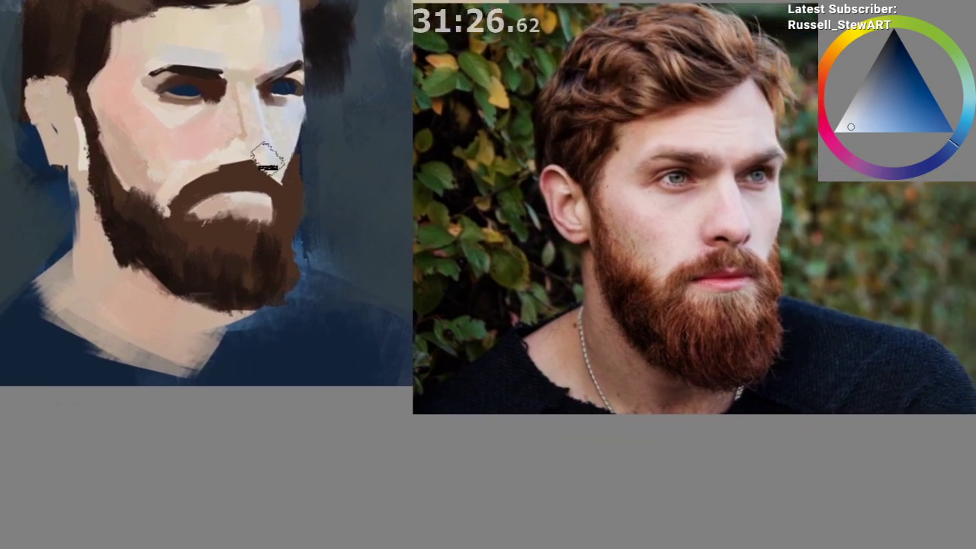
click(235, 60)
key(ctrl+z)
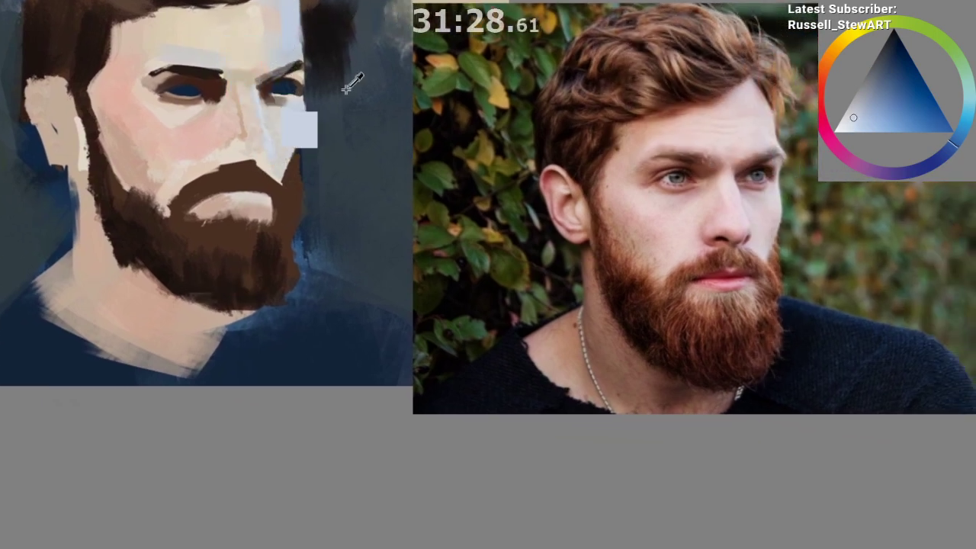
Step: Tint the far side plane of the forehead with a pale, desaturated magenta, then restore the unmirrored view
click(838, 149)
click(855, 113)
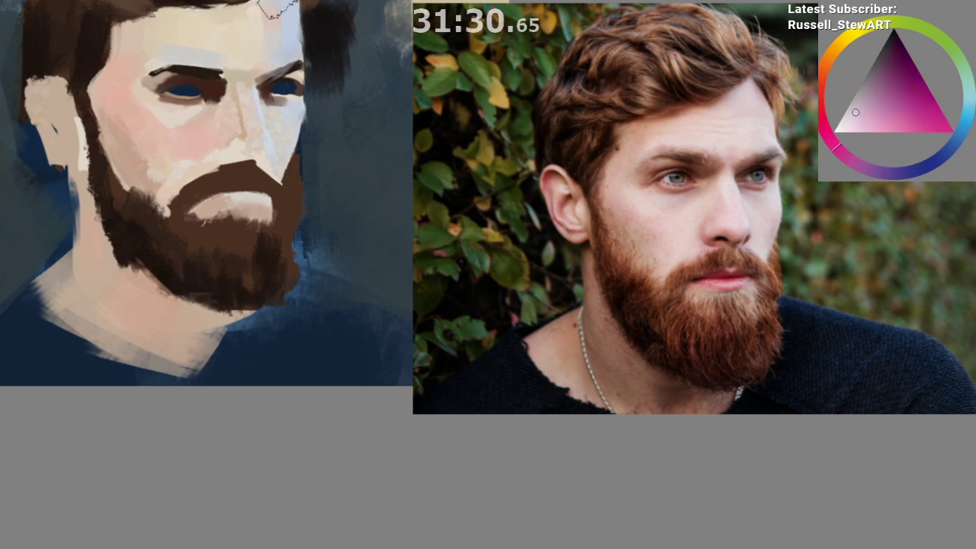
drag(287, 29, 282, 17)
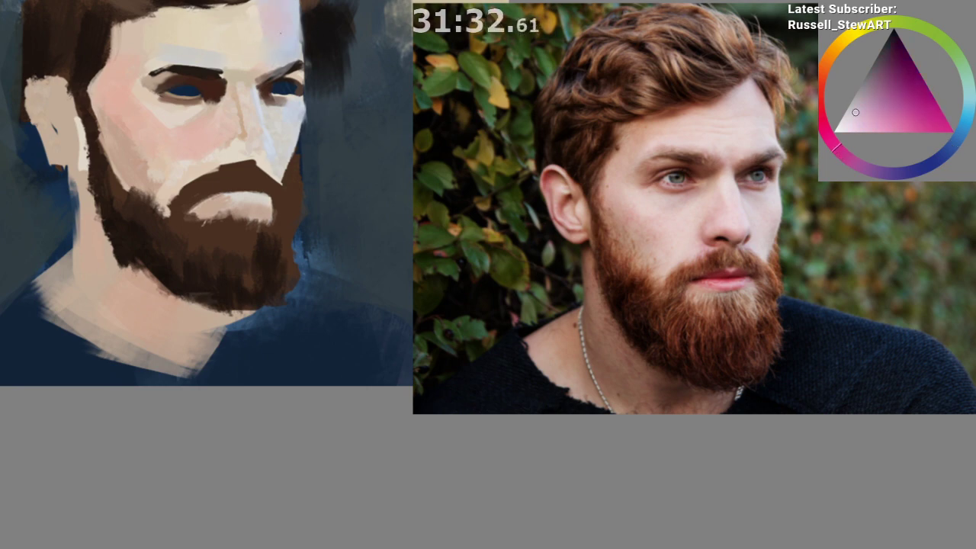
key(m)
drag(463, 510, 307, 542)
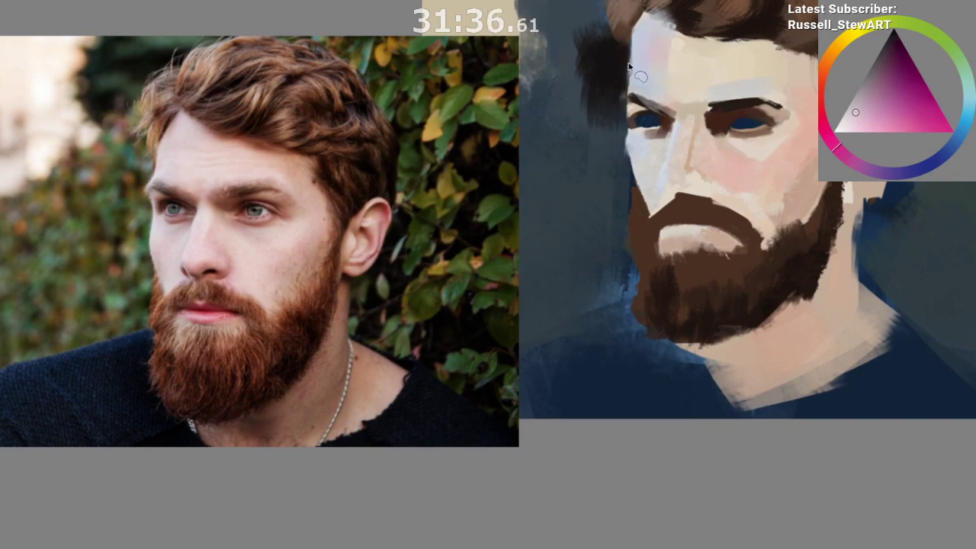
Step: Blend the far side plane of the forehead into the cream center with a sampled pale pink
mouse_move(628, 67)
mouse_down()
mouse_move(630, 26)
mouse_move(631, 65)
mouse_up()
mouse_move(671, 36)
mouse_down()
mouse_move(679, 38)
mouse_move(662, 76)
mouse_up()
key(ctrl+shift+a)
key(b)
ctrl+click(666, 37)
mouse_move(657, 369)
mouse_down()
mouse_move(582, 395)
mouse_move(573, 525)
mouse_up()
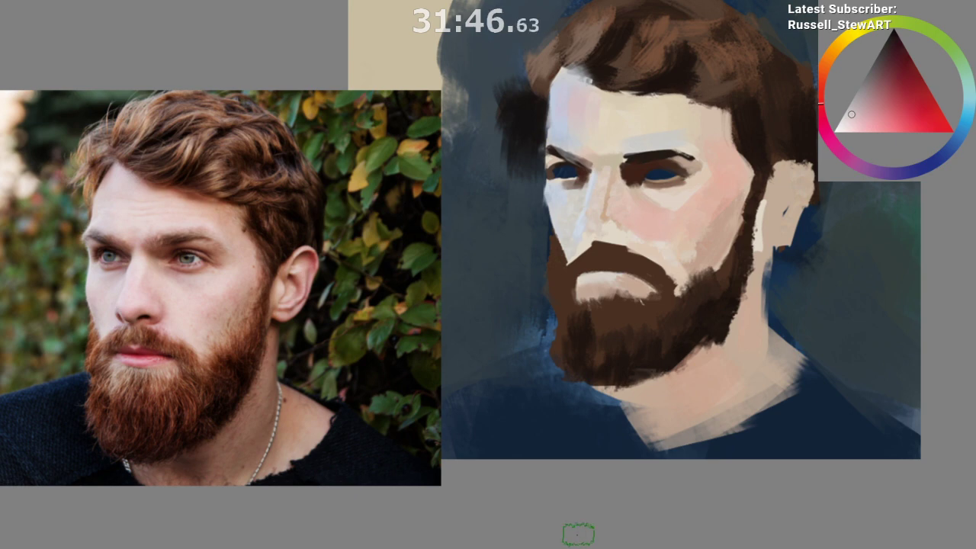
Step: Paint a muted pink patch on the near side of the forehead below the hairline and undo the excess stroke
scroll(578, 534, up, 1)
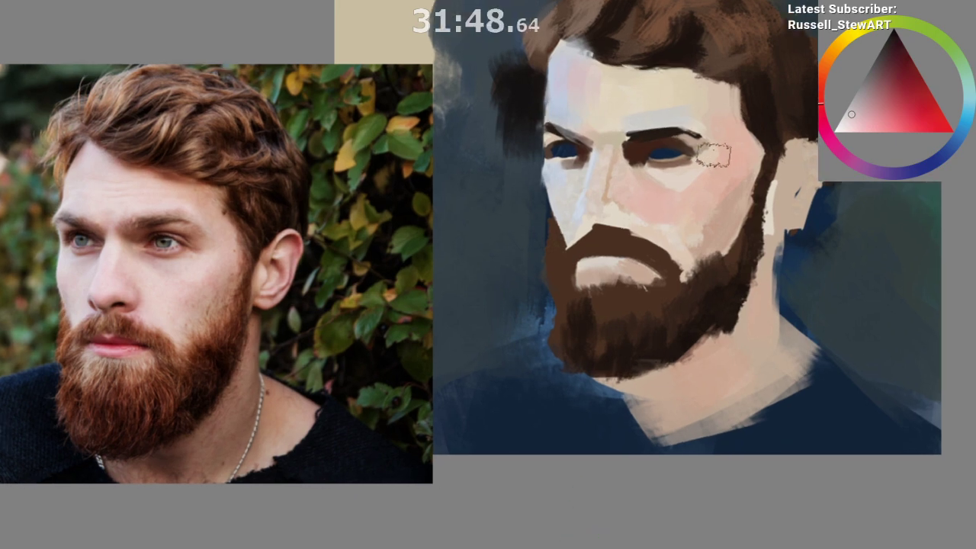
ctrl+click(773, 163)
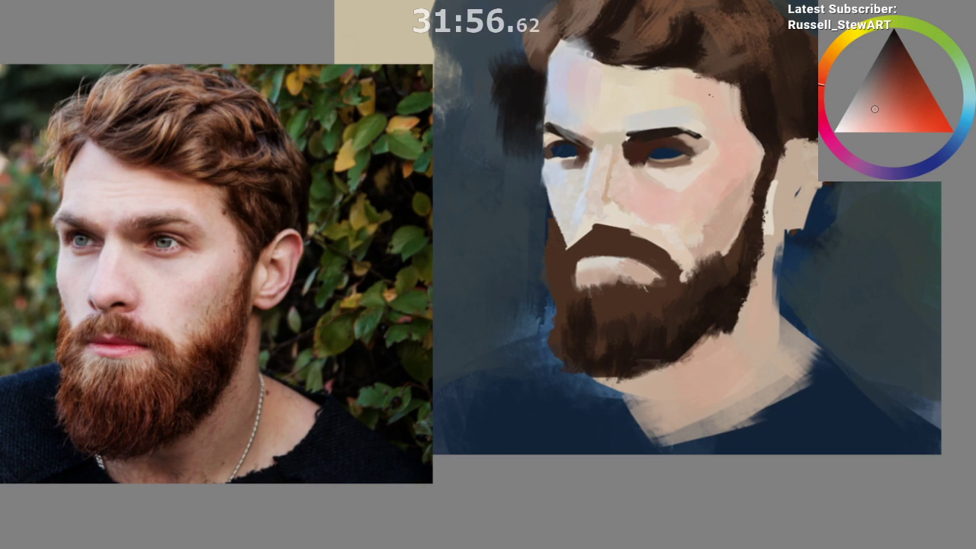
drag(732, 126, 793, 137)
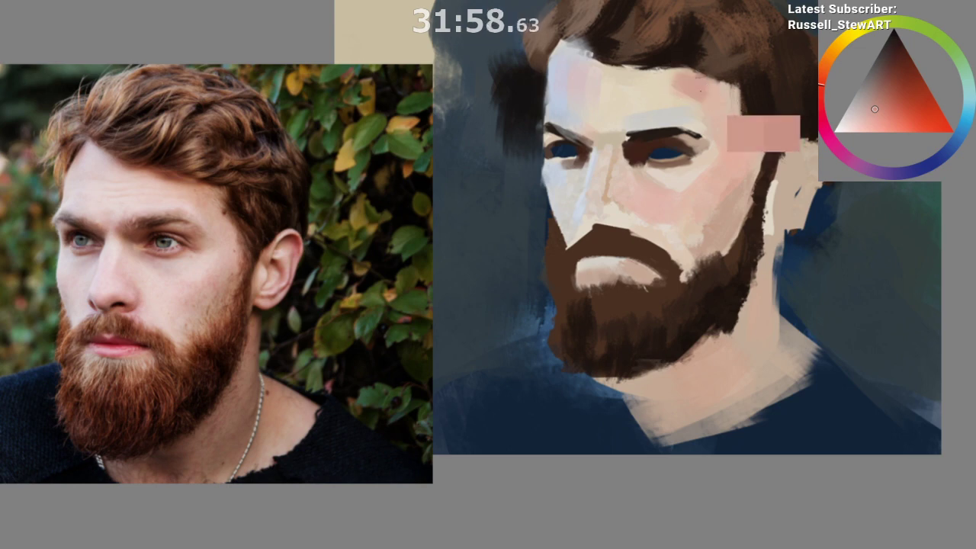
key(ctrl+z)
Step: Mirror the view and soften the near forehead's pink into the temple with sampled lighter pink tones
key(m)
scroll(748, 432, down, 2)
drag(707, 505, 454, 515)
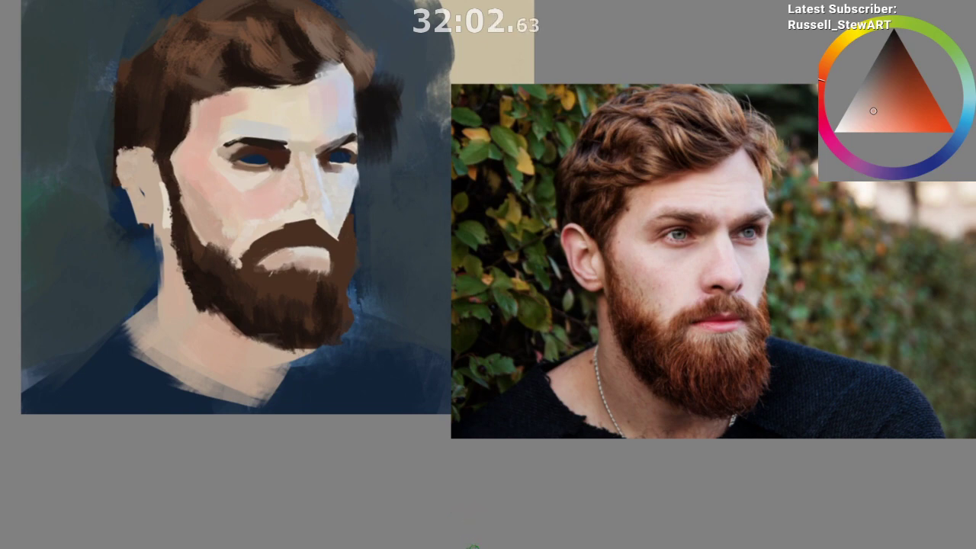
ctrl+click(225, 108)
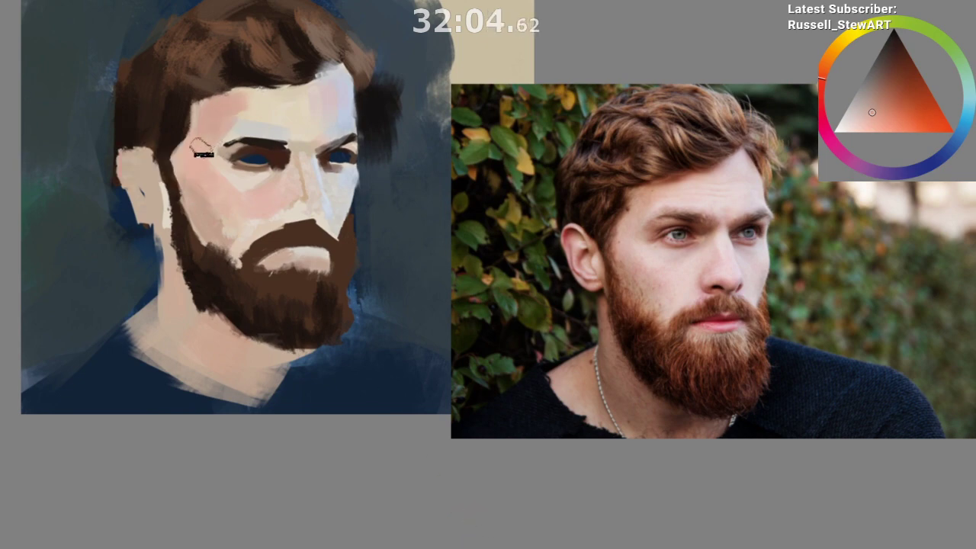
ctrl+click(218, 125)
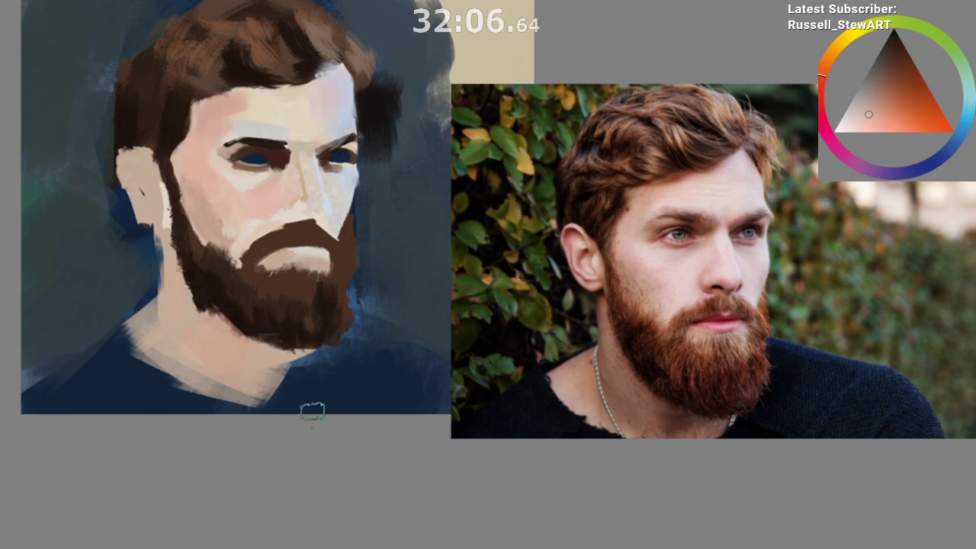
drag(294, 506, 290, 496)
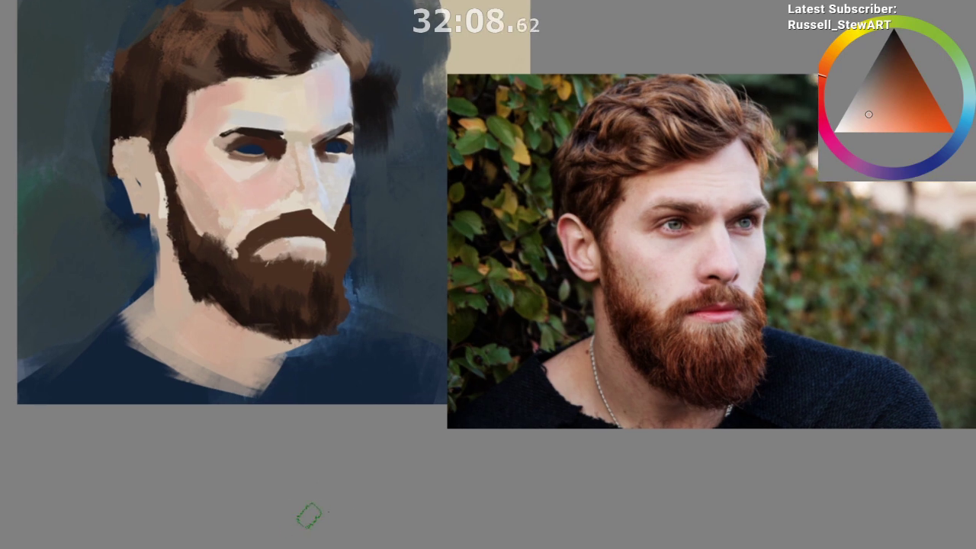
Step: Sample a cool forehead tone, shift it to a lighter blue-grey, and brighten the area under the near eye
drag(478, 499, 487, 496)
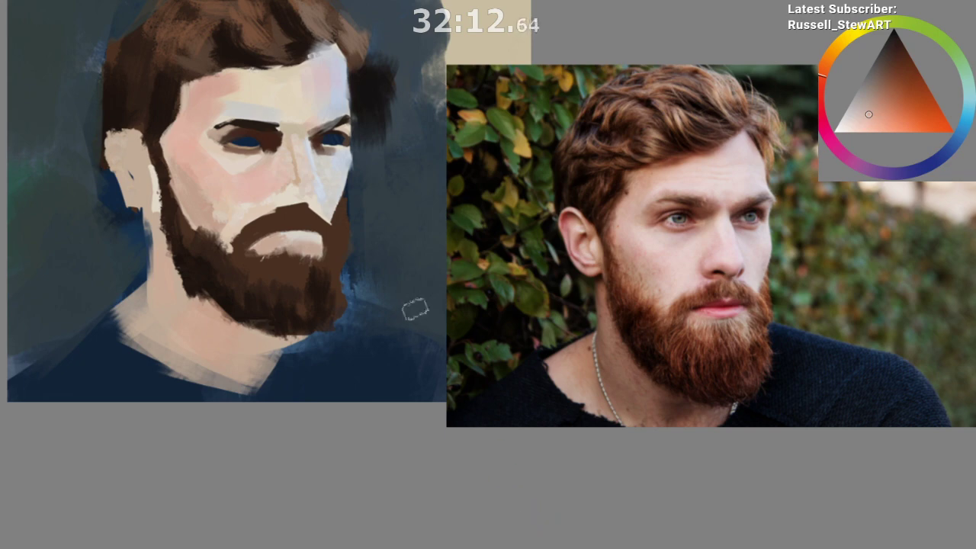
alt+click(331, 109)
drag(211, 163, 255, 177)
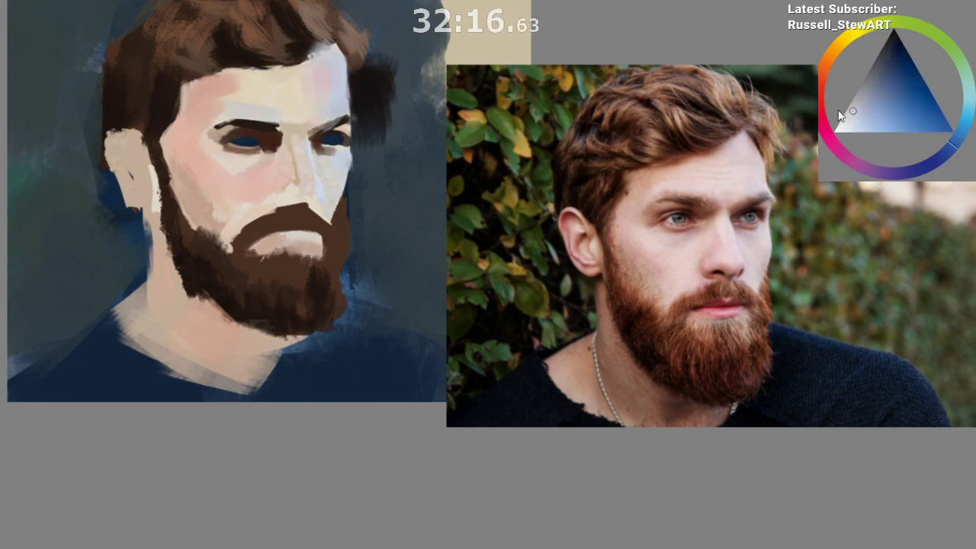
drag(838, 112, 855, 123)
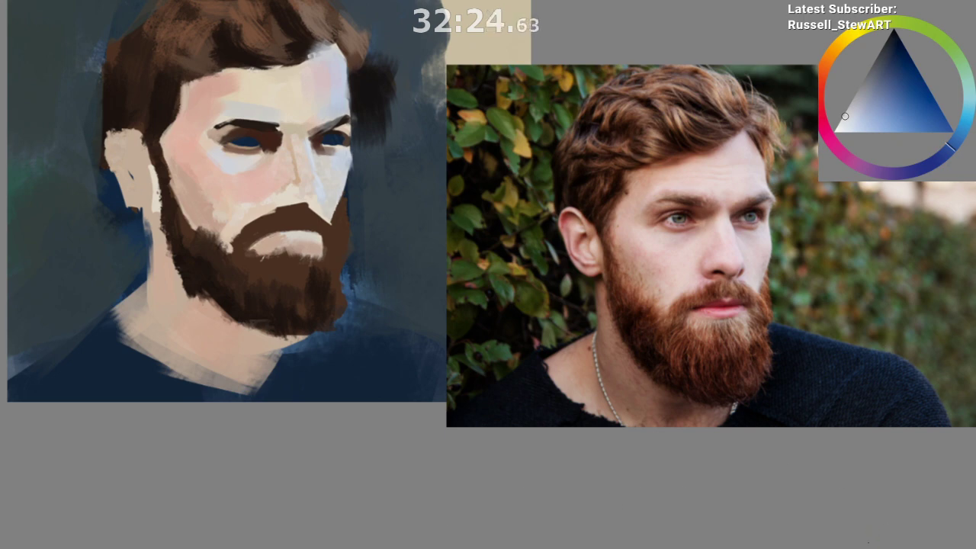
Step: Mirror the view and refine the far cheek's edge down to the beard with sampled pale blue-grey tones
key(m)
mouse_move(867, 541)
mouse_down()
mouse_move(641, 548)
mouse_move(679, 519)
mouse_move(648, 545)
mouse_up()
scroll(576, 548, up, 1)
ctrl+click(567, 90)
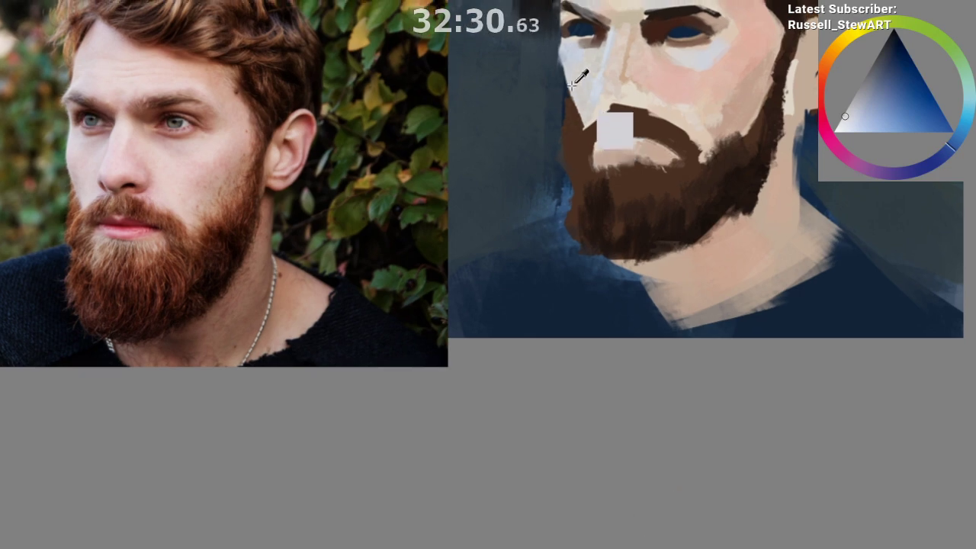
ctrl+click(570, 120)
mouse_move(574, 110)
mouse_down()
mouse_move(564, 62)
mouse_move(581, 124)
mouse_up()
ctrl+click(580, 55)
key(ctrl+z)
drag(568, 67, 579, 120)
drag(599, 340, 605, 444)
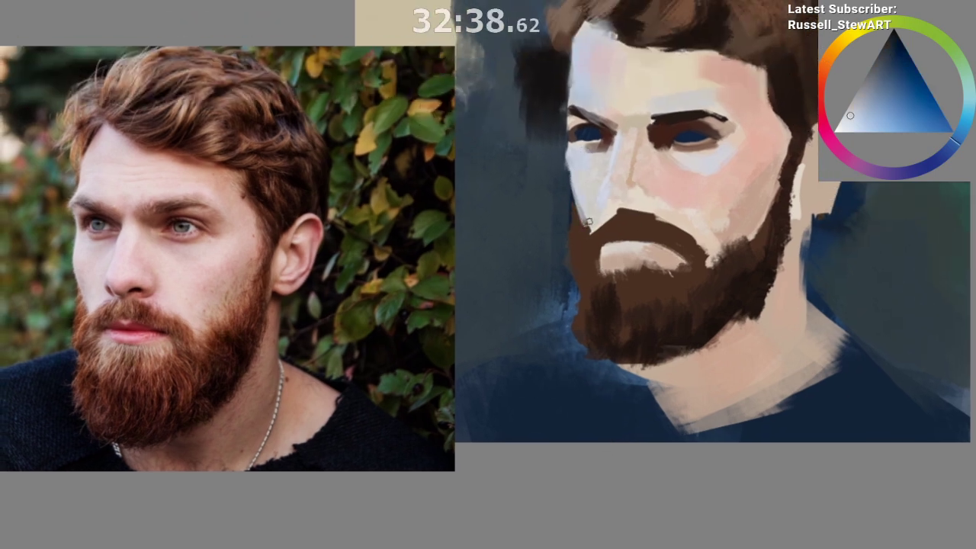
drag(596, 323, 597, 391)
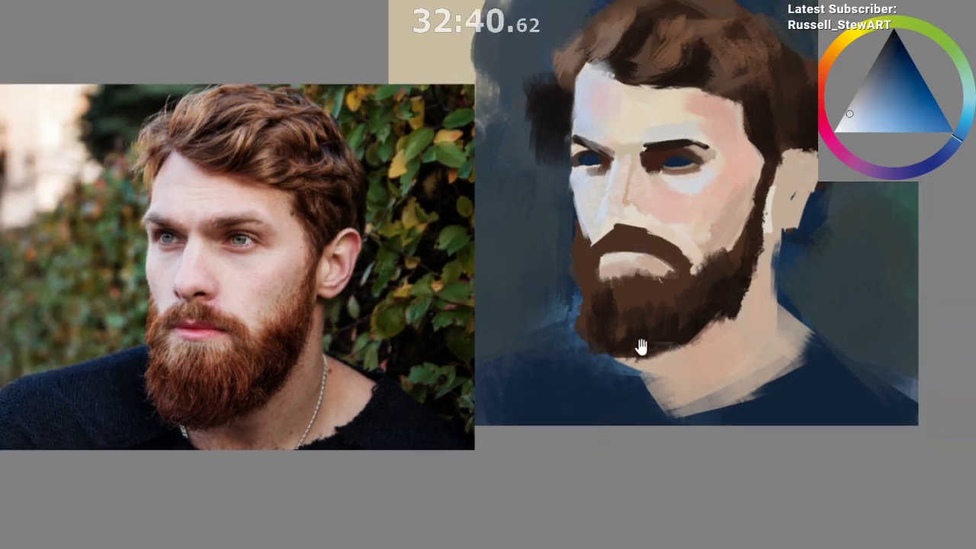
drag(640, 347, 616, 495)
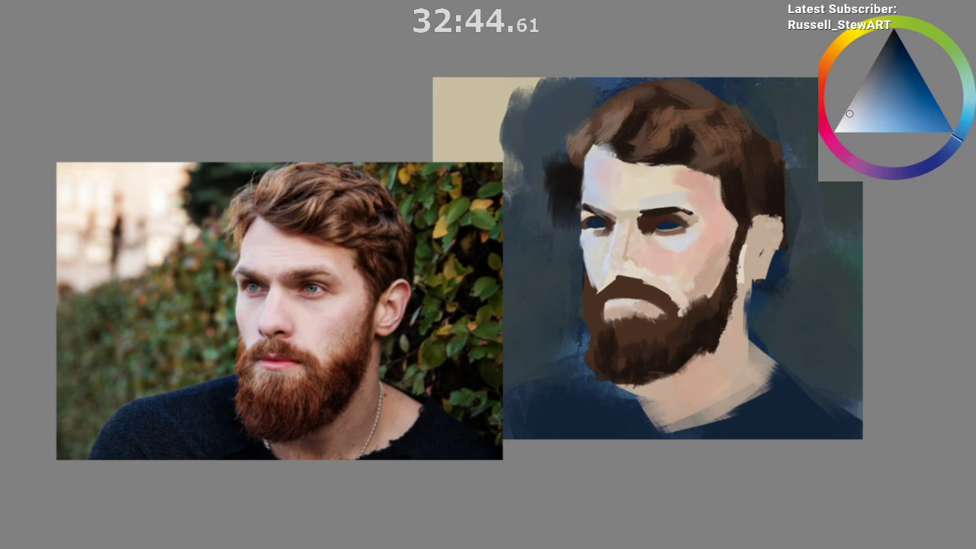
key(m)
key(m)
drag(622, 263, 647, 186)
ctrl+click(585, 183)
ctrl+click(612, 238)
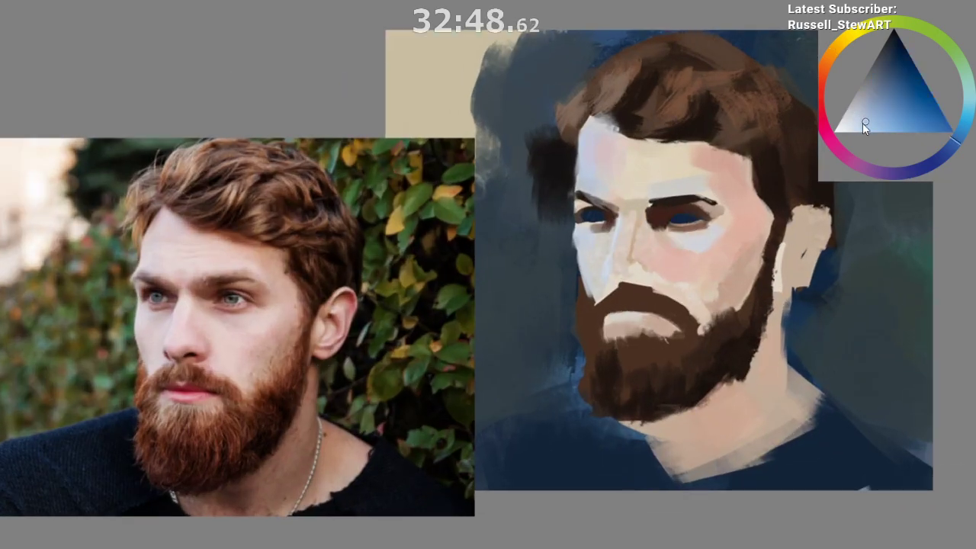
mouse_move(660, 187)
mouse_down()
mouse_move(672, 180)
mouse_move(654, 184)
mouse_move(668, 193)
mouse_up()
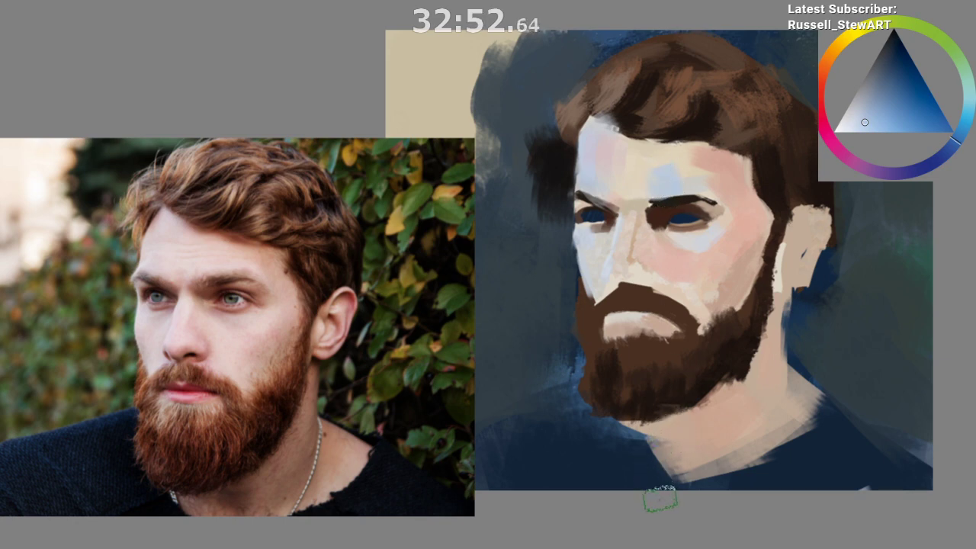
key(ctrl+z)
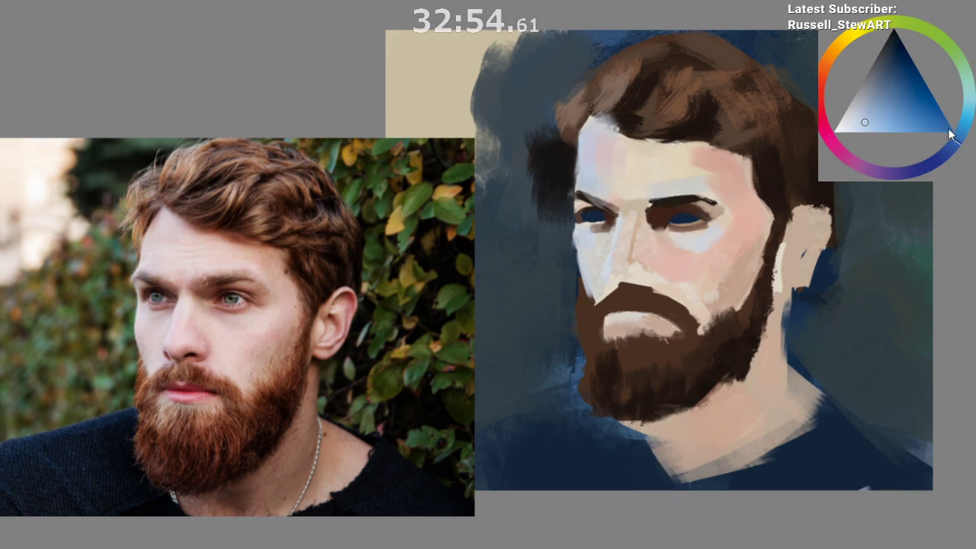
click(654, 187)
key(ctrl+z)
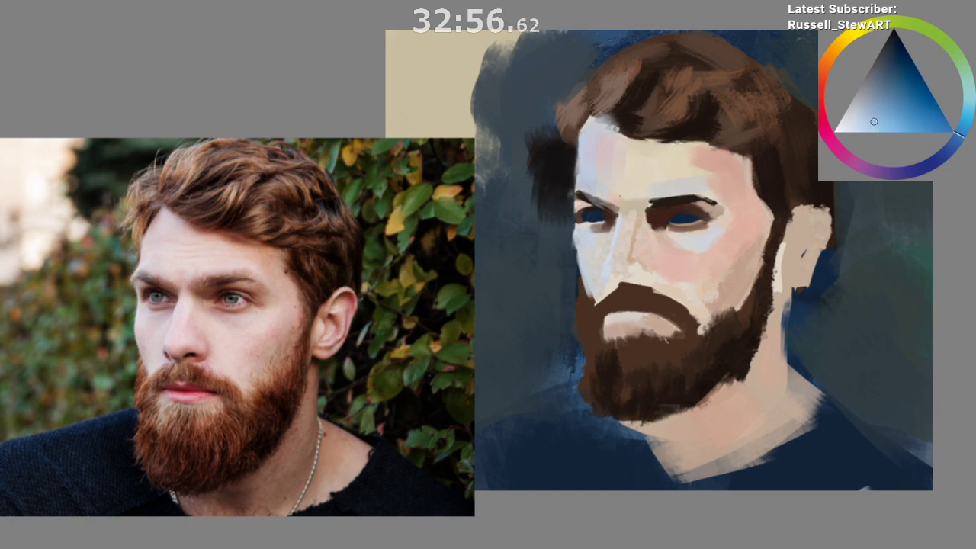
Step: Paint a soft pale blue patch above the near eyebrow and blend it with sampled cream and pink forehead tones
alt+click(623, 226)
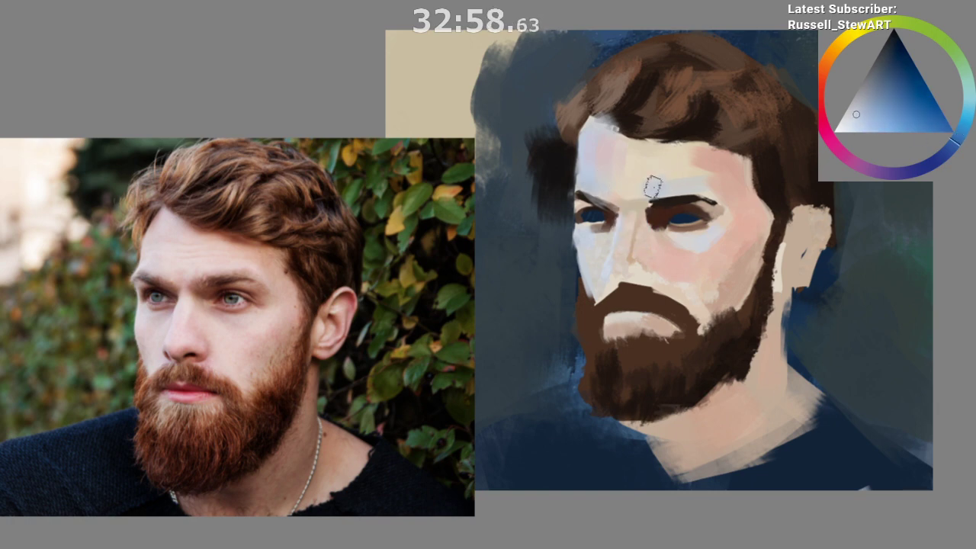
click(863, 126)
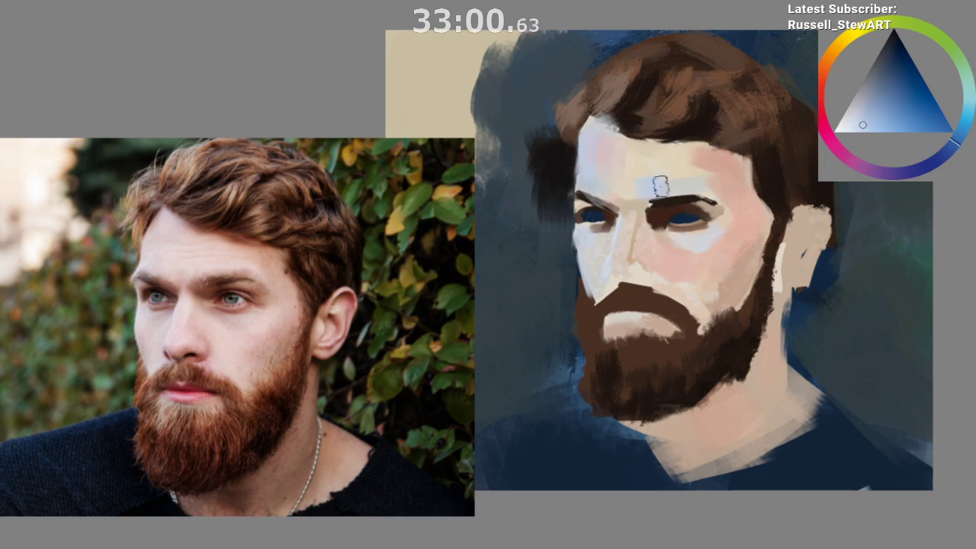
alt+click(674, 176)
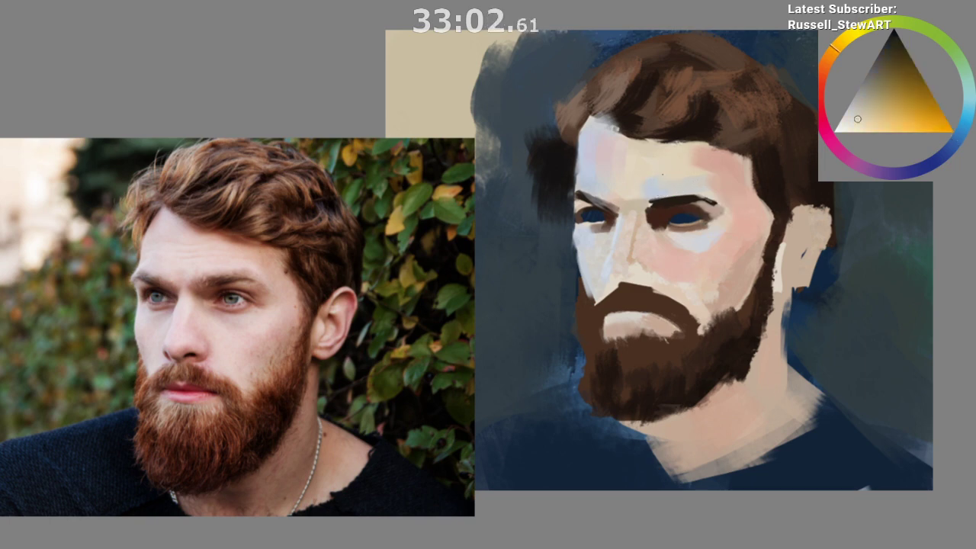
ctrl+click(602, 162)
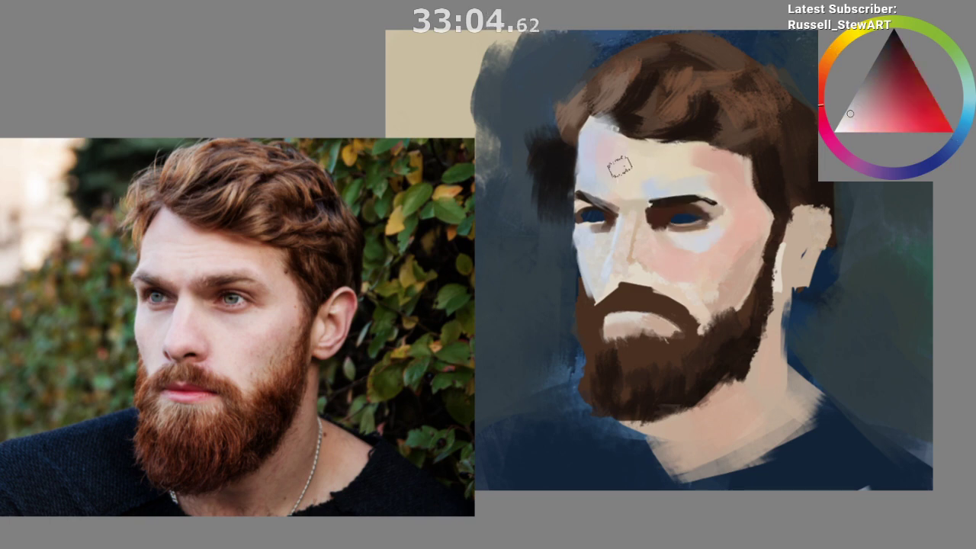
key(ctrl)
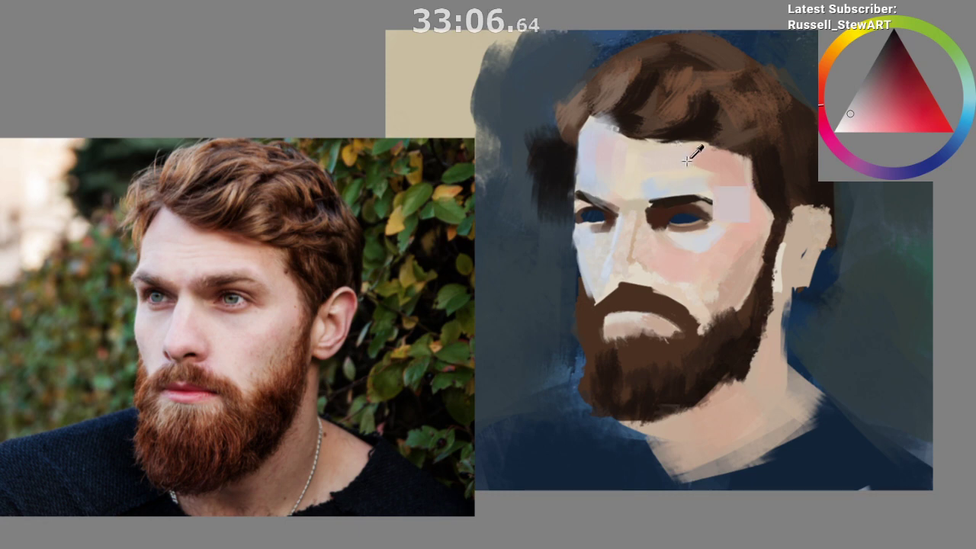
ctrl+click(695, 162)
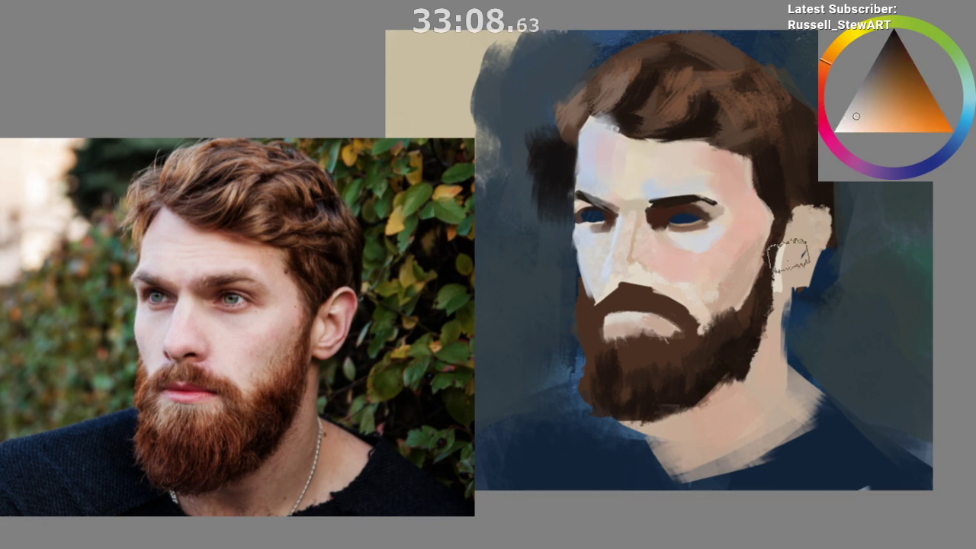
Step: Check the portrait against the reference in both mirrored orientations and compare it with the new color variation hidden and shown
key(m)
drag(713, 412, 642, 538)
drag(642, 538, 476, 455)
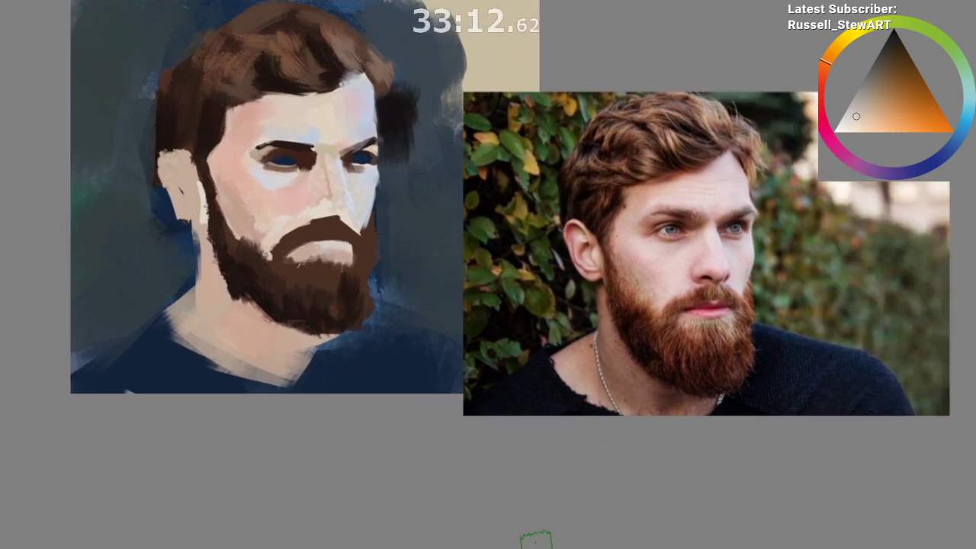
drag(535, 542, 533, 548)
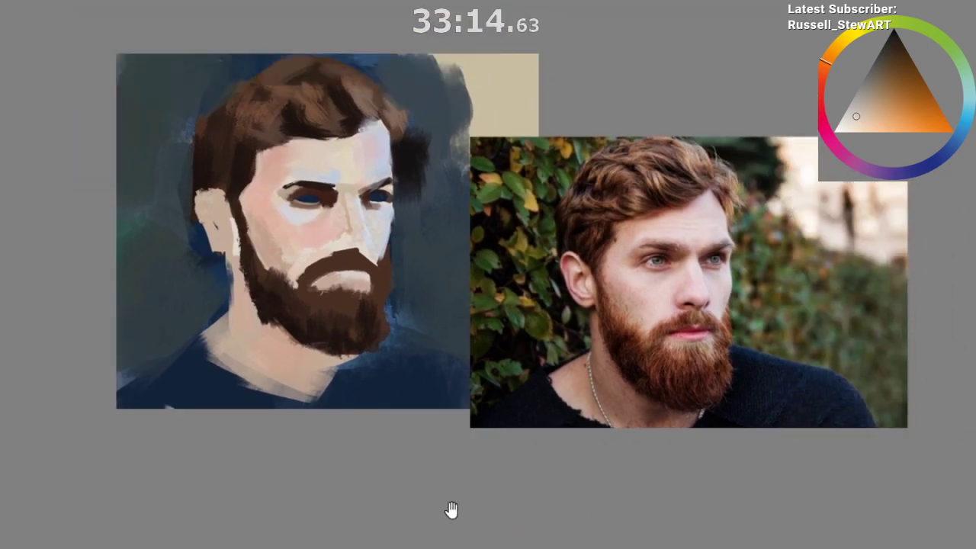
key(m)
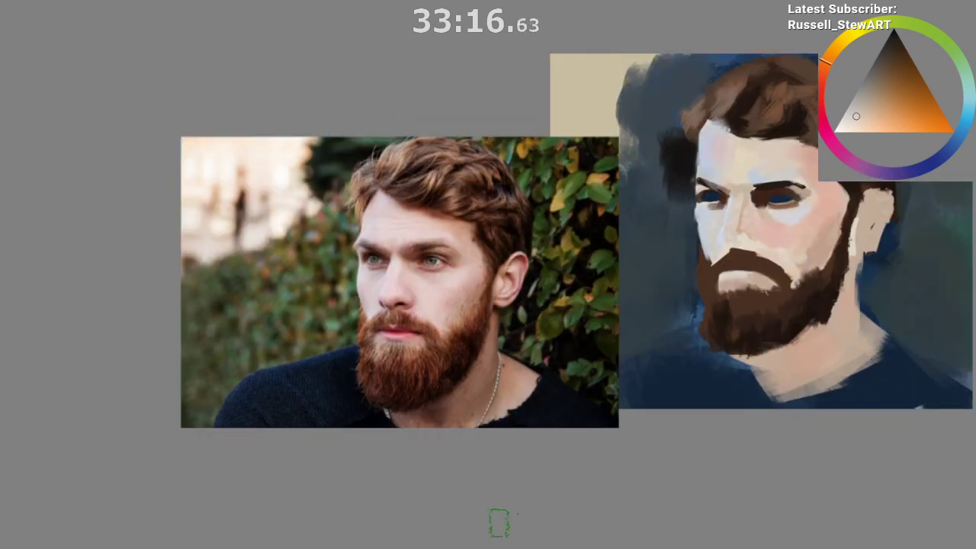
drag(657, 497, 473, 540)
click(509, 507)
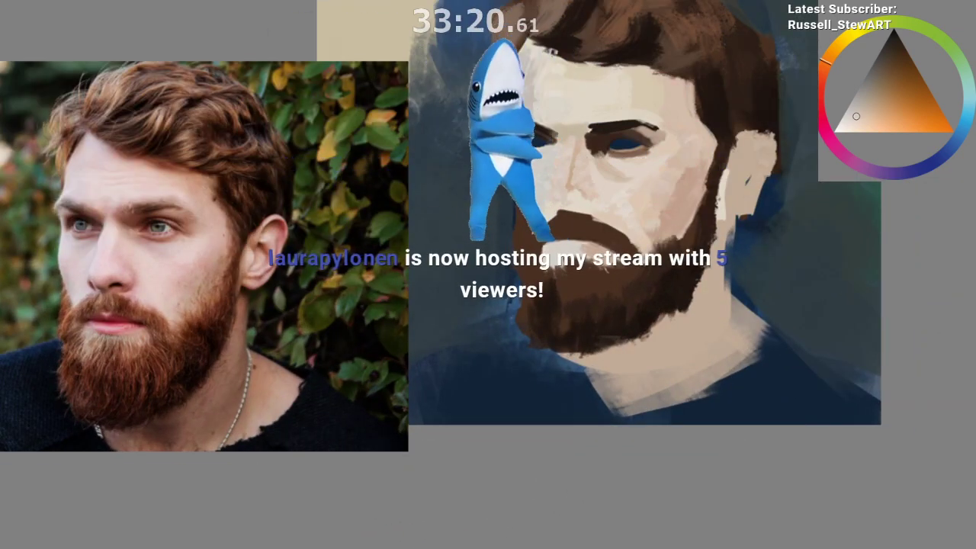
key(ctrl+comma)
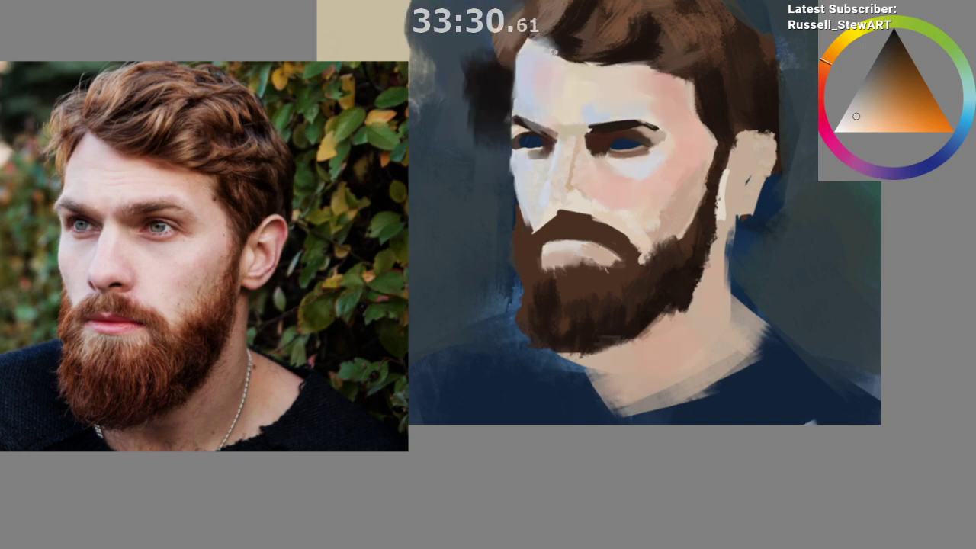
drag(925, 470, 918, 473)
drag(929, 478, 915, 539)
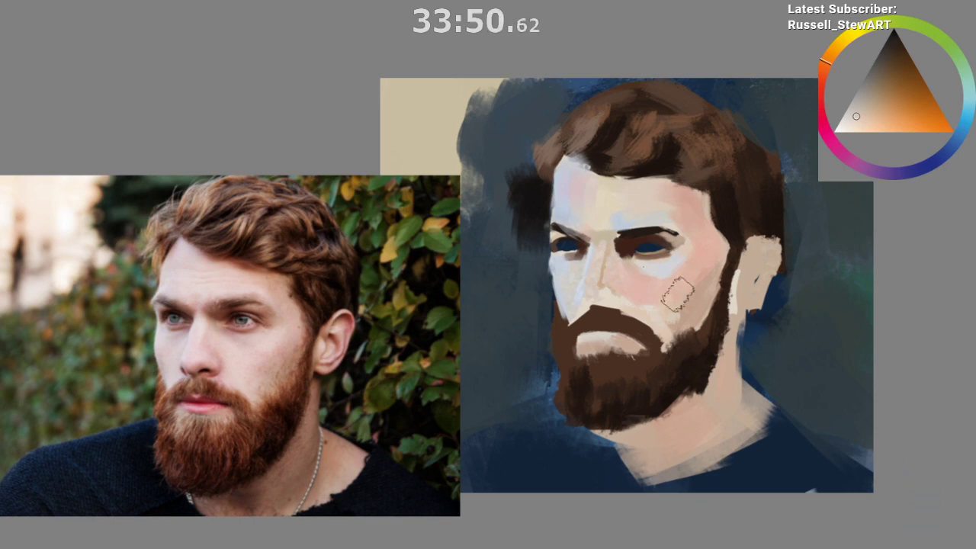
Step: Switch to the board of example paintings, examine how color varies across the portraits and dog study, and return to the portrait
key(ctrl+Tab)
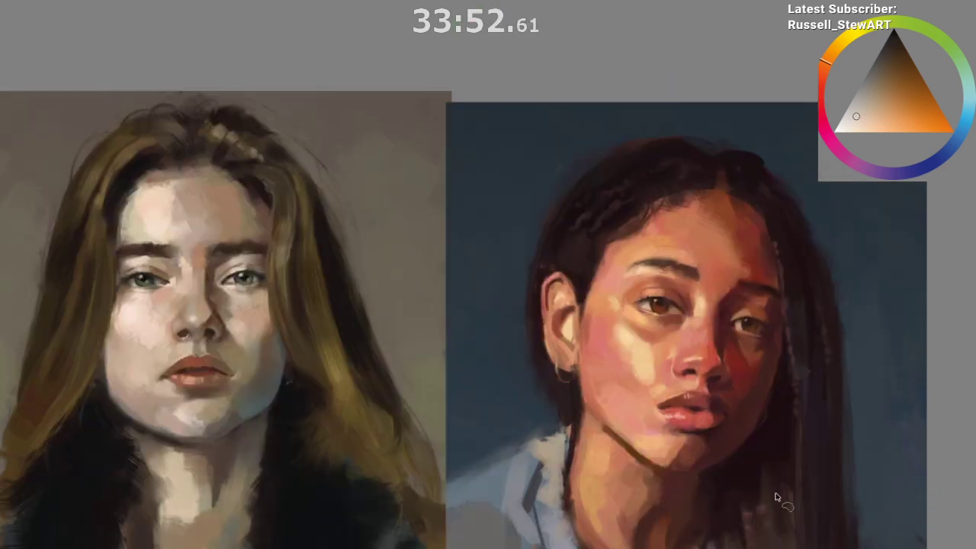
mouse_move(941, 531)
mouse_down()
mouse_move(935, 545)
mouse_move(781, 380)
mouse_up()
drag(828, 513, 834, 486)
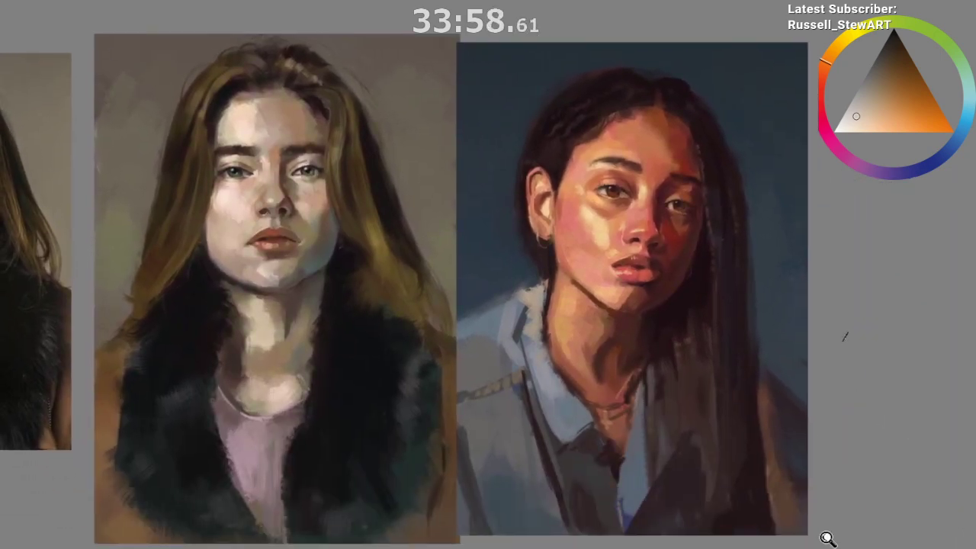
scroll(831, 535, up, 2)
drag(848, 541, 856, 548)
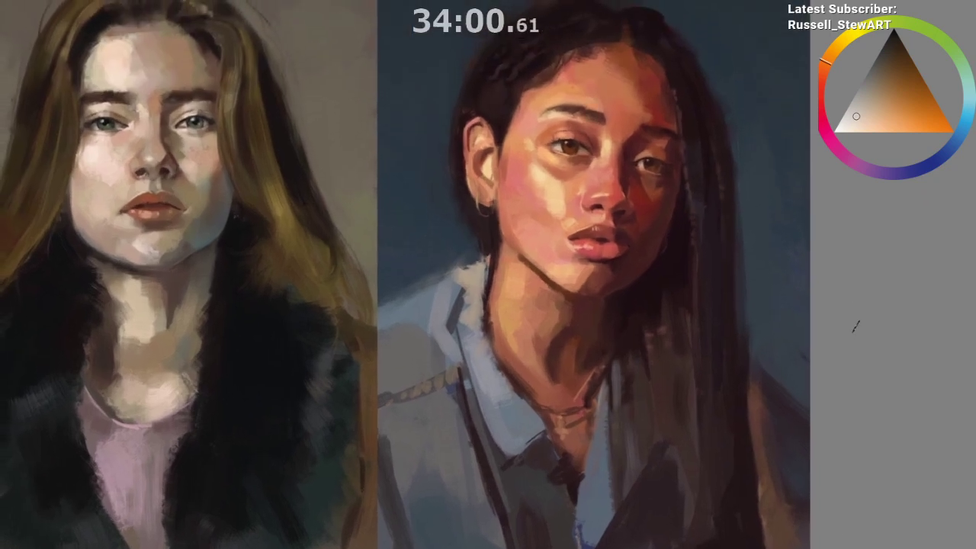
drag(942, 548, 934, 548)
mouse_move(857, 342)
mouse_down()
mouse_move(871, 443)
mouse_move(742, 242)
mouse_up()
scroll(869, 370, down, 3)
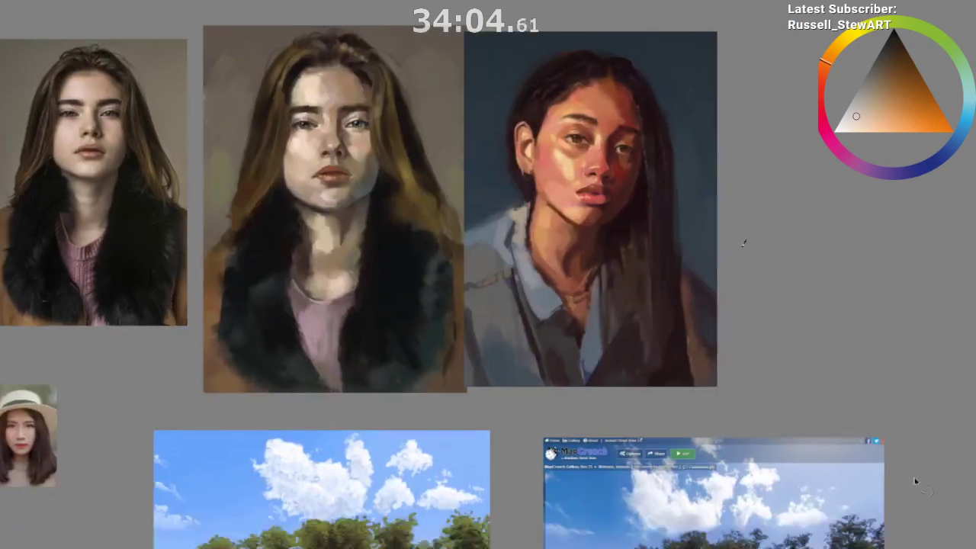
mouse_move(950, 513)
mouse_down()
mouse_move(853, 532)
mouse_move(564, 548)
mouse_up()
drag(757, 525, 430, 548)
mouse_move(691, 498)
mouse_down()
mouse_move(414, 548)
mouse_move(230, 548)
mouse_up()
scroll(724, 548, down, 2)
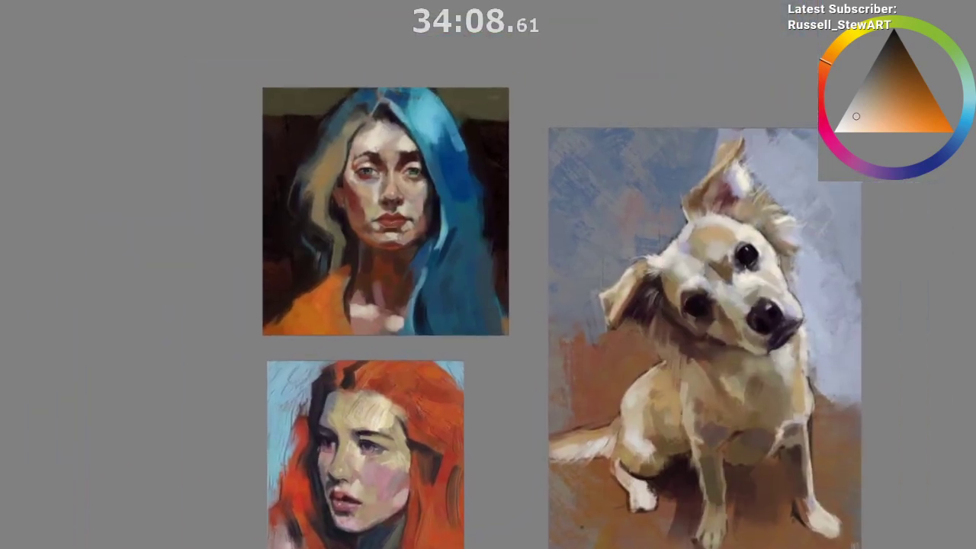
drag(724, 548, 592, 485)
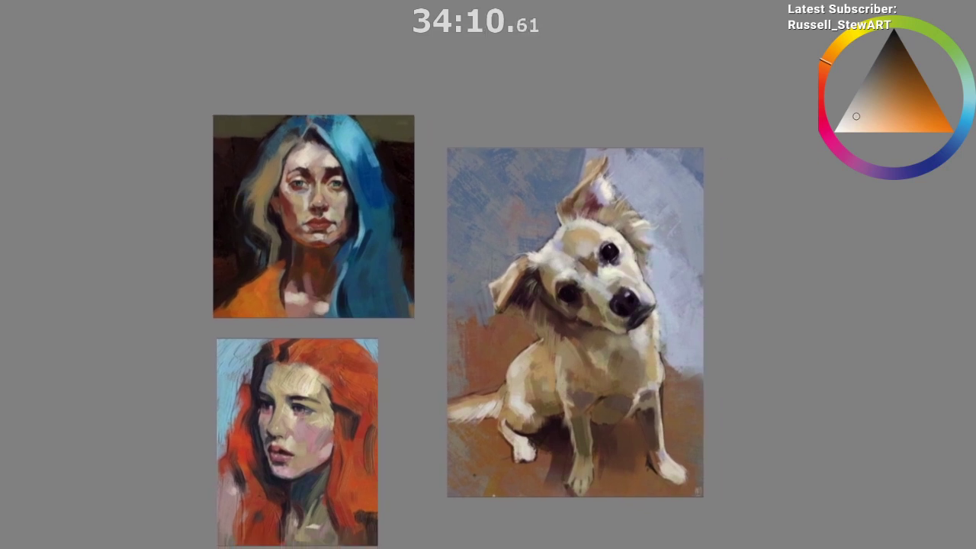
mouse_move(683, 548)
mouse_down()
mouse_move(834, 536)
mouse_move(967, 538)
mouse_move(975, 548)
mouse_up()
drag(381, 547, 619, 467)
click(790, 0)
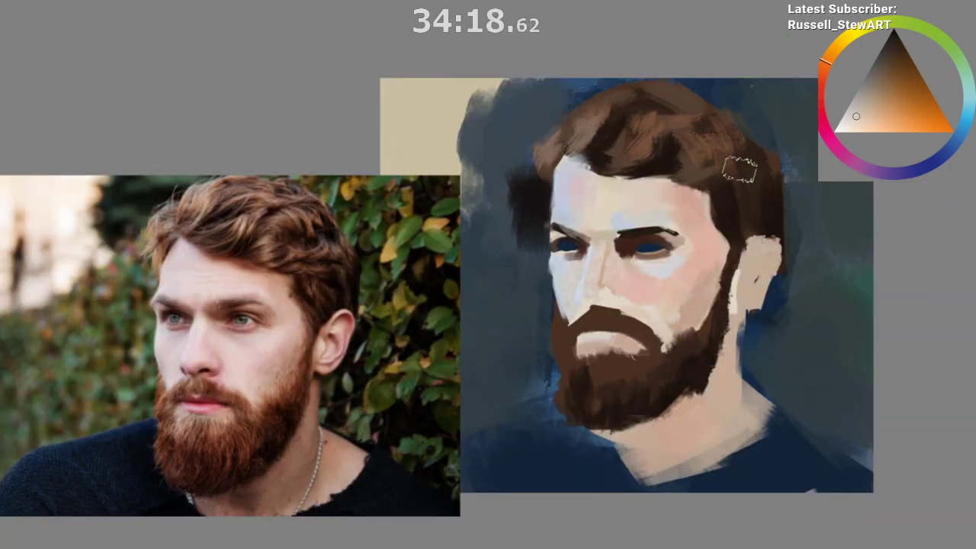
Step: Draw a dark downward arrow on the background beside the near ear
drag(593, 548, 632, 543)
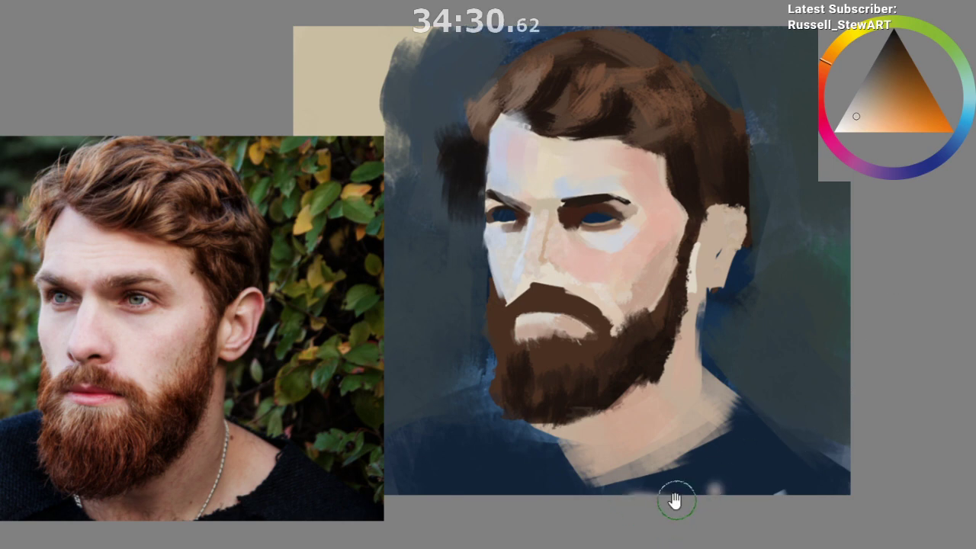
drag(676, 496, 519, 542)
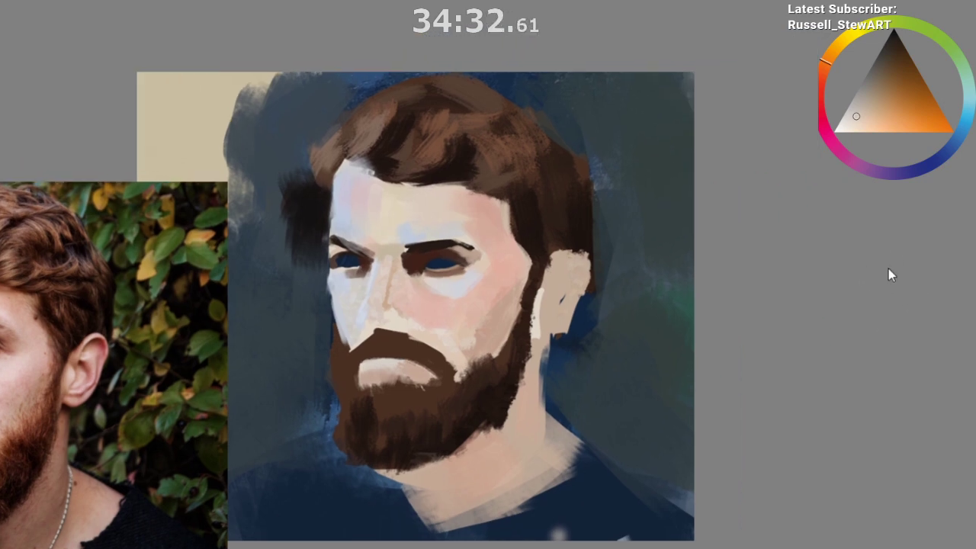
click(881, 45)
drag(648, 215, 608, 243)
drag(631, 199, 633, 263)
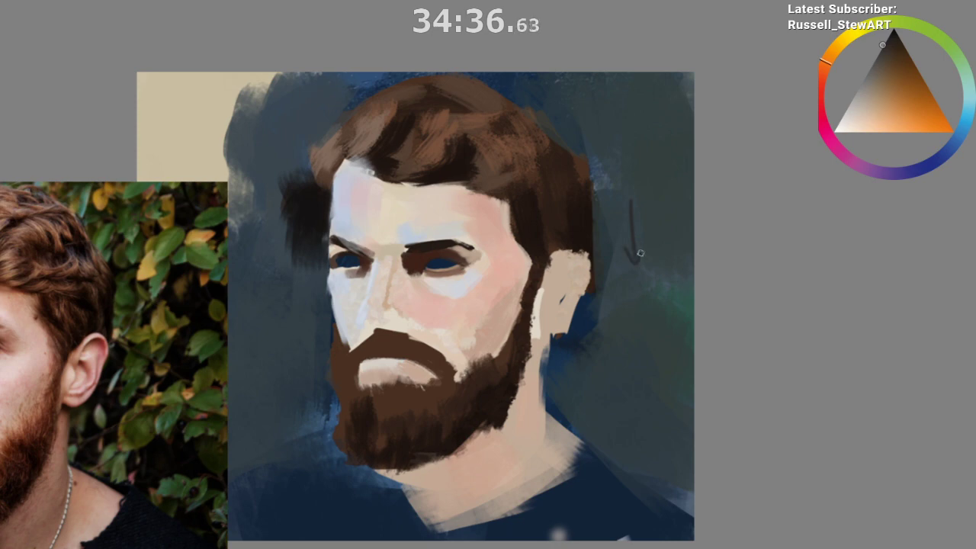
Step: Handwrite "lighten" above the arrow and "dark" below it in near-white
click(839, 120)
mouse_move(608, 159)
mouse_down()
mouse_move(618, 205)
mouse_move(672, 180)
mouse_up()
click(619, 167)
click(619, 178)
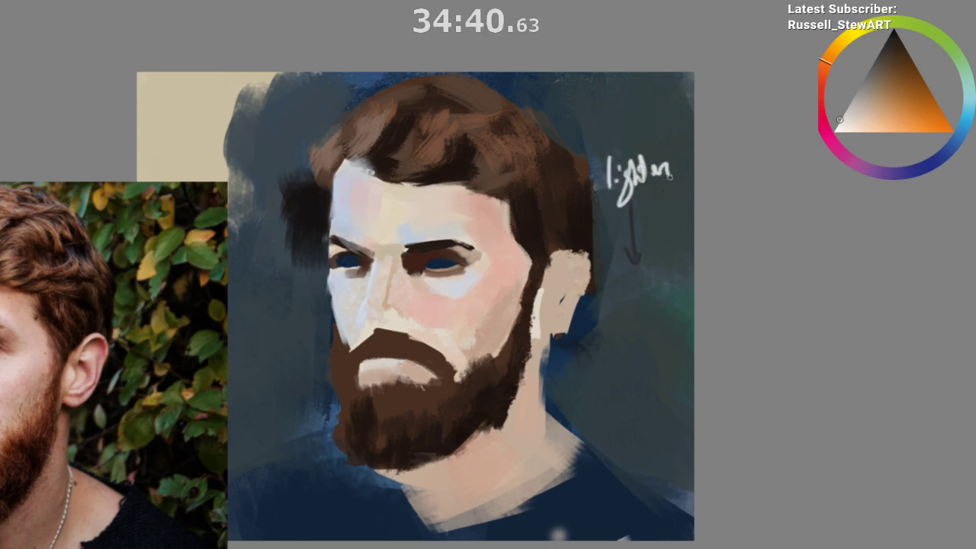
mouse_move(614, 259)
mouse_down()
mouse_move(607, 290)
mouse_move(639, 276)
mouse_up()
mouse_move(648, 251)
mouse_down()
mouse_move(645, 282)
mouse_move(673, 295)
mouse_up()
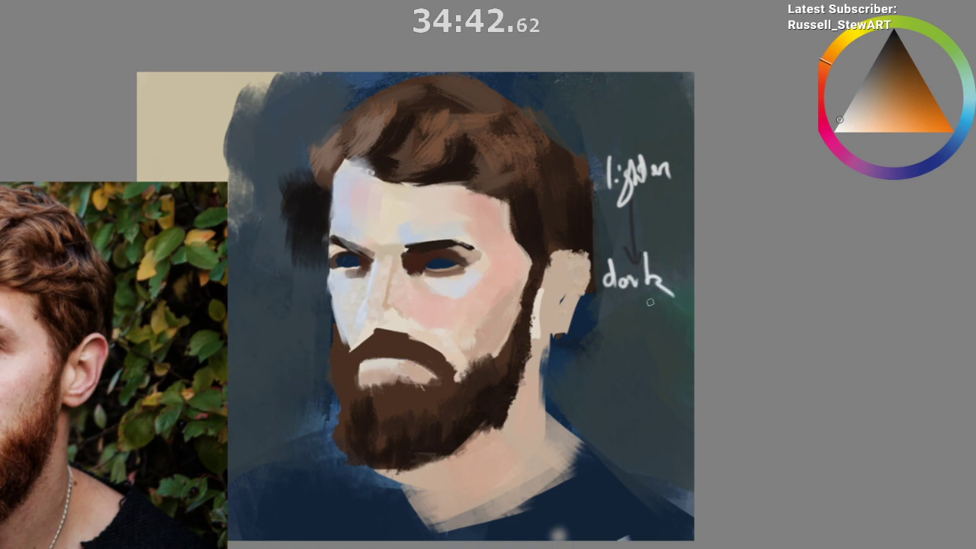
Step: Underline both handwritten labels, "lighten" and "dark", in near-white on the background beside the ear
drag(616, 309, 664, 299)
drag(605, 193, 680, 183)
key(minus)
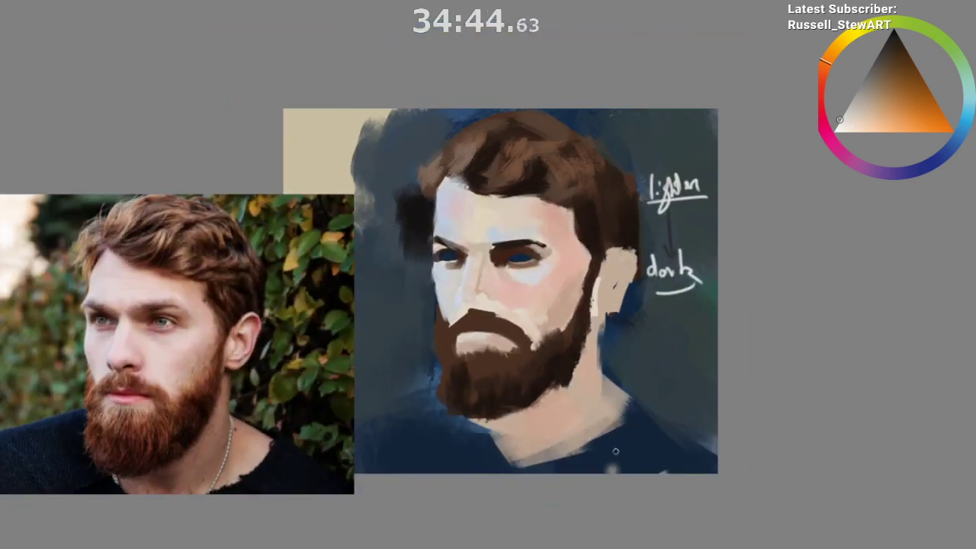
mouse_move(653, 257)
mouse_down()
mouse_move(694, 291)
mouse_move(648, 263)
mouse_up()
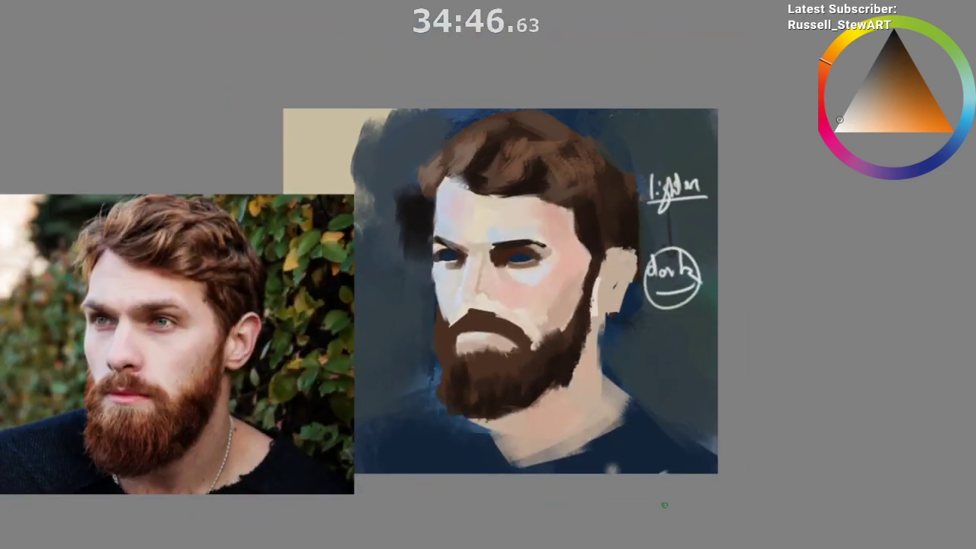
key(ctrl+z)
key(ctrl+z)
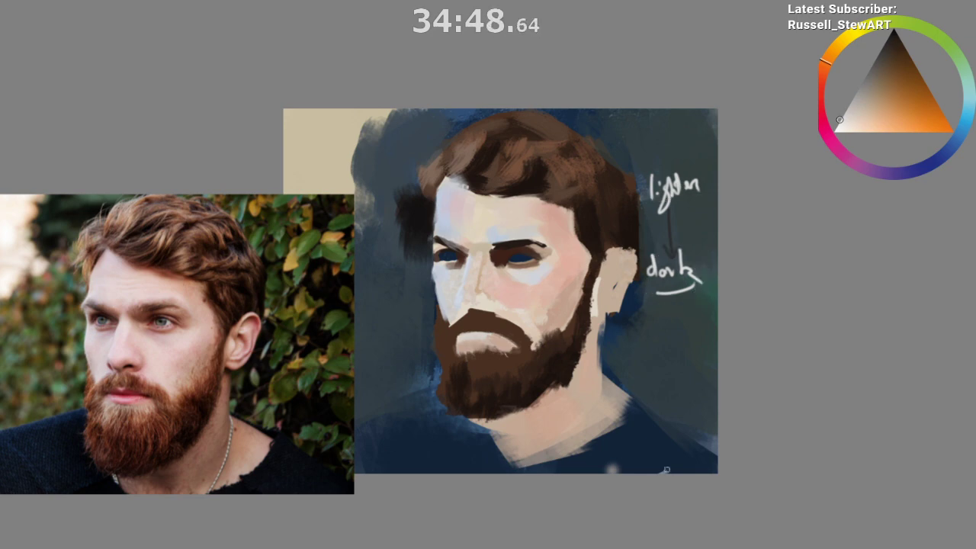
drag(647, 203, 708, 195)
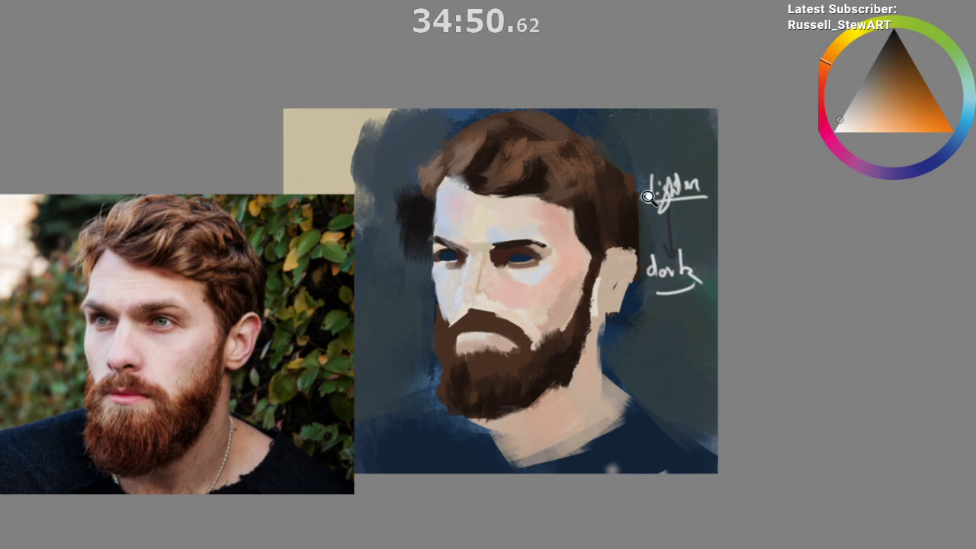
Step: Draw a small near-white arrow above the "lighten" label, pointing down at it
scroll(659, 183, up, 1)
mouse_move(638, 133)
mouse_down()
mouse_move(648, 158)
mouse_move(654, 151)
mouse_up()
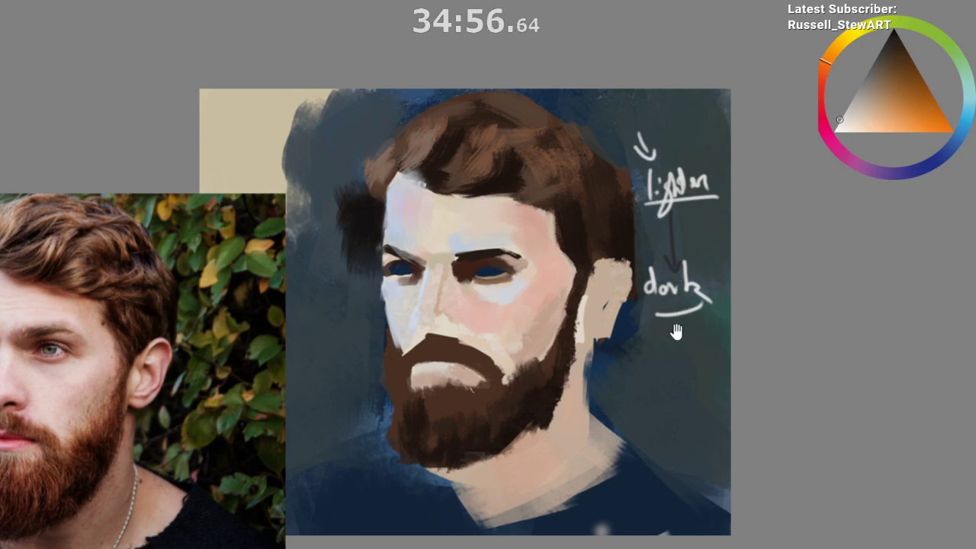
scroll(675, 331, down, 2)
drag(653, 374, 693, 319)
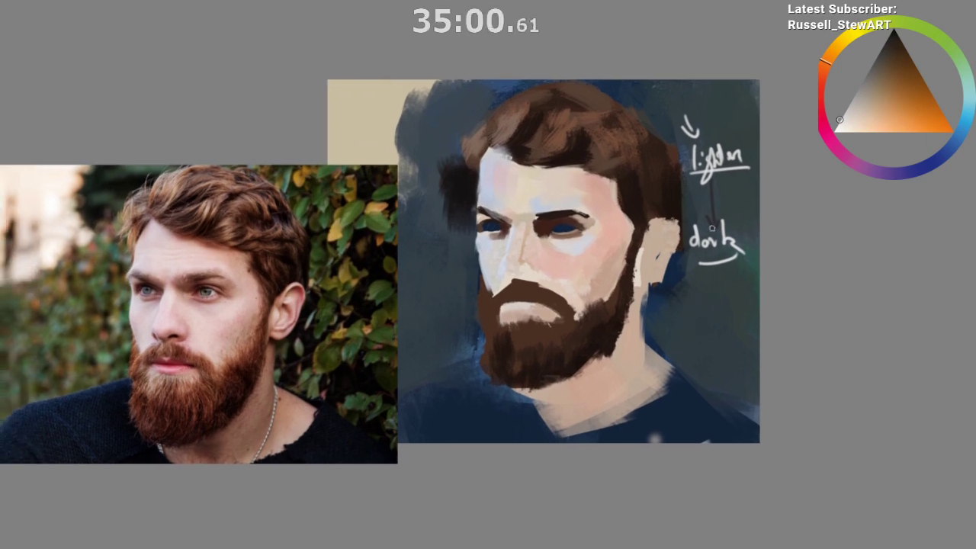
Step: Switch to the board of example paintings, examine the light and color shifts on the two women's faces, and return to the portrait
key(ctrl+Tab)
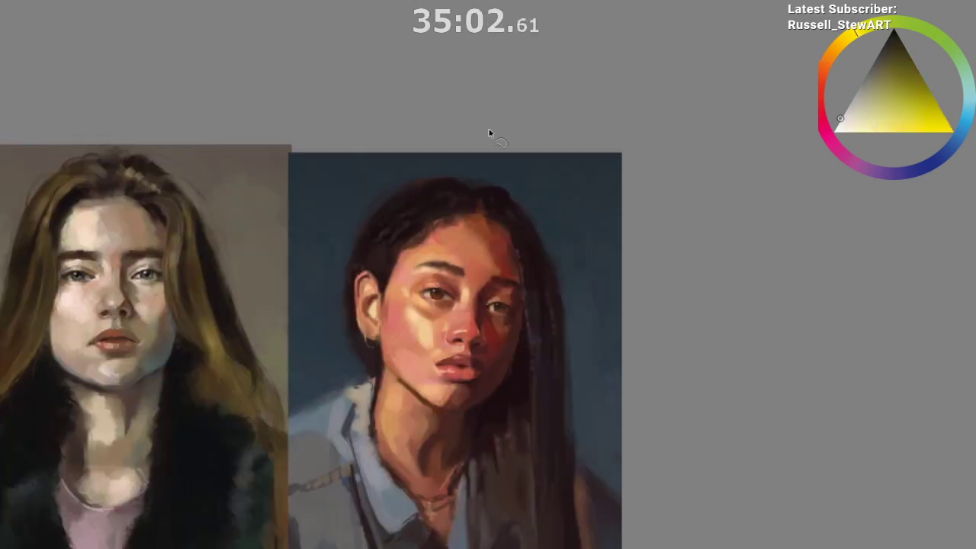
key(space)
drag(541, 445, 860, 425)
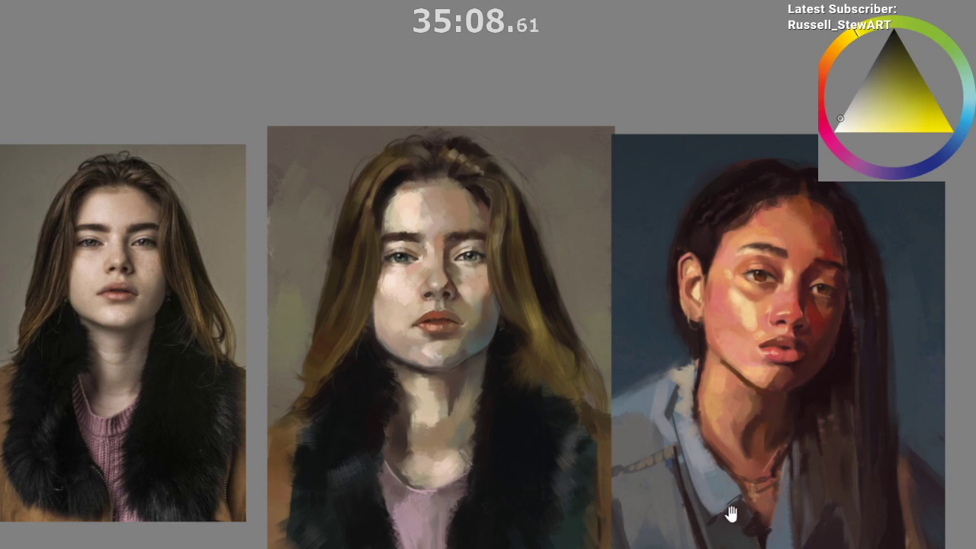
scroll(728, 528, down, 3)
drag(876, 534, 603, 529)
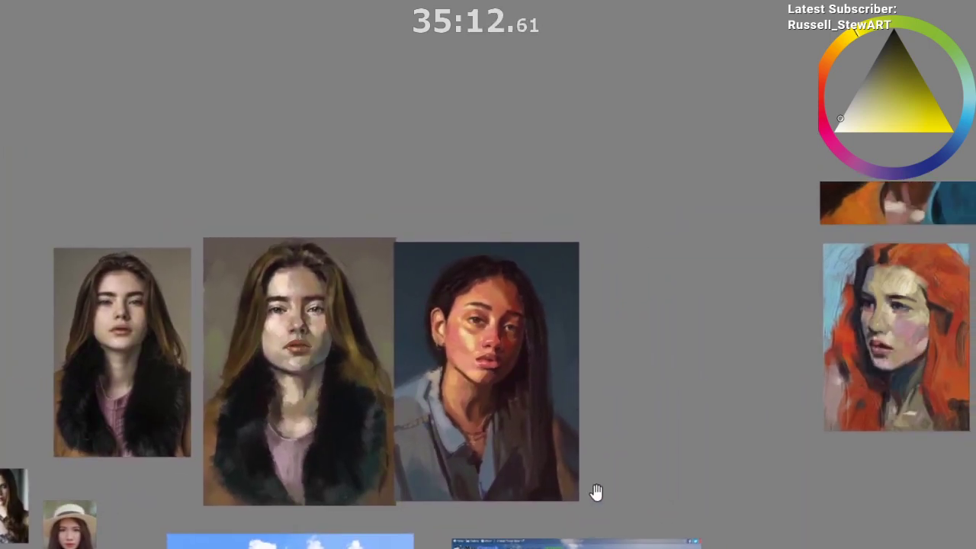
drag(586, 495, 655, 338)
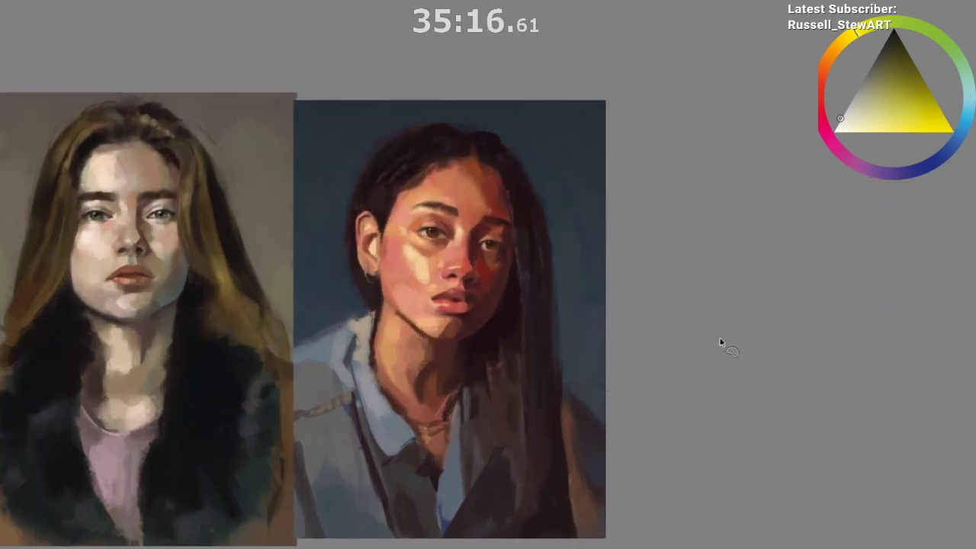
key(ctrl+Tab)
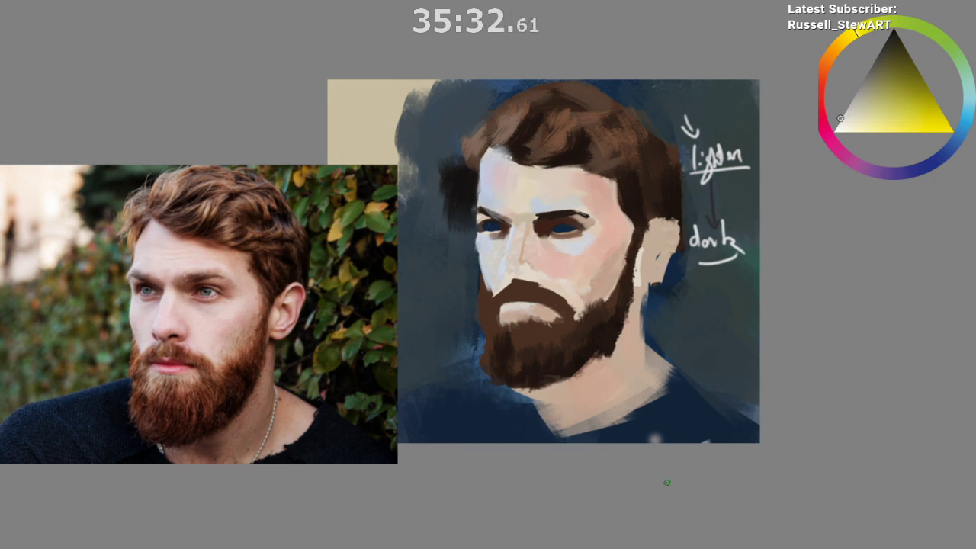
Step: Outline adjacent patches of skin on the reference's forehead and temple to compare their tones, clearing each selection
drag(542, 379, 566, 327)
scroll(566, 327, up, 4)
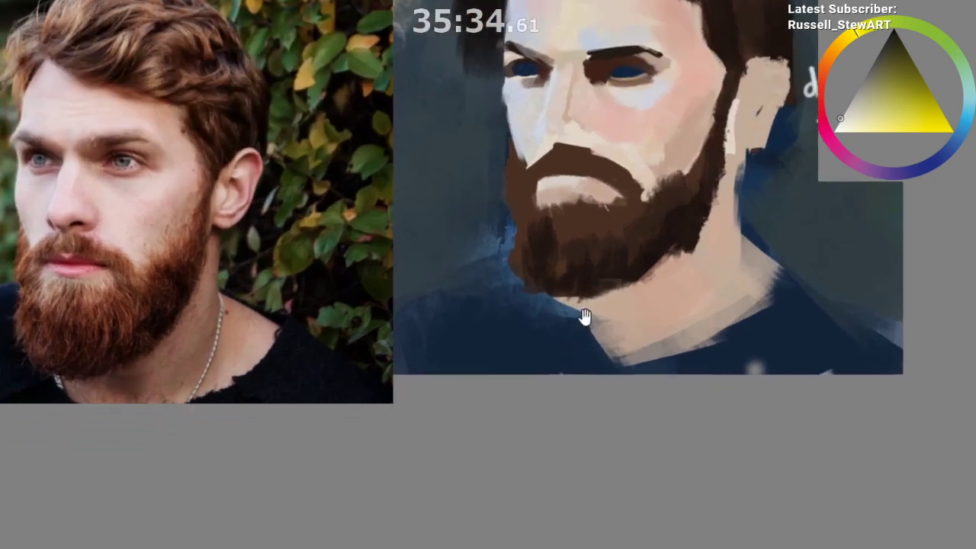
scroll(585, 317, up, 1)
scroll(631, 487, up, 2)
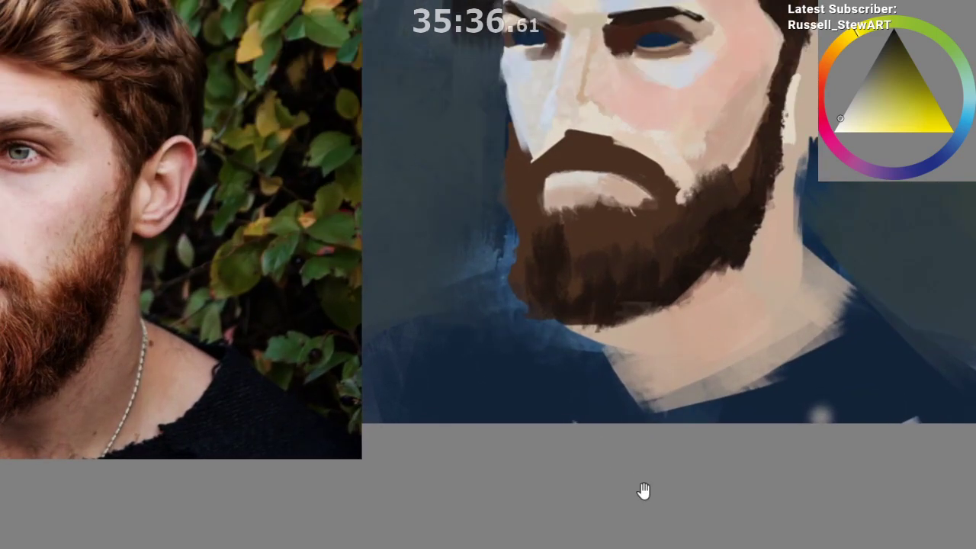
drag(643, 490, 632, 508)
drag(321, 407, 556, 436)
scroll(332, 199, up, 1)
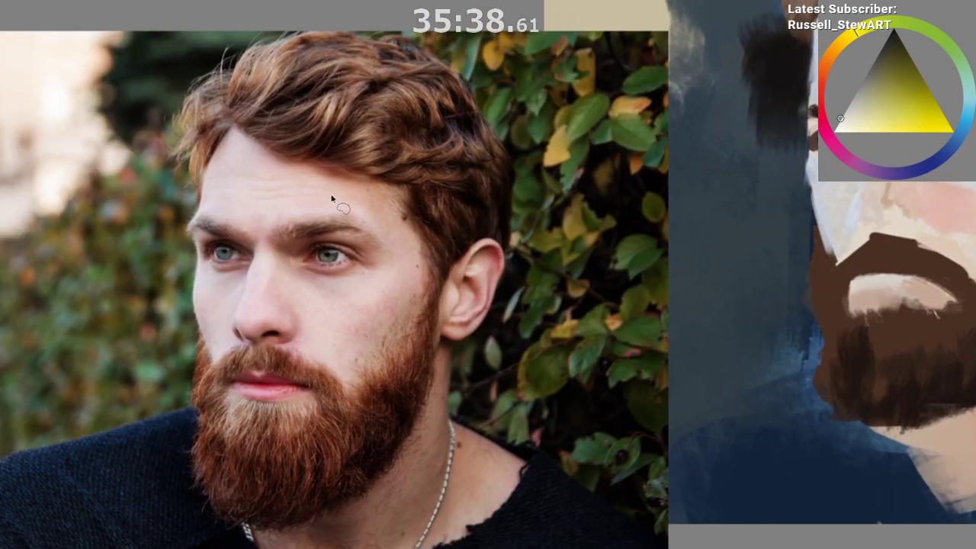
mouse_move(332, 199)
mouse_down()
mouse_move(365, 204)
mouse_move(347, 204)
mouse_move(396, 196)
mouse_up()
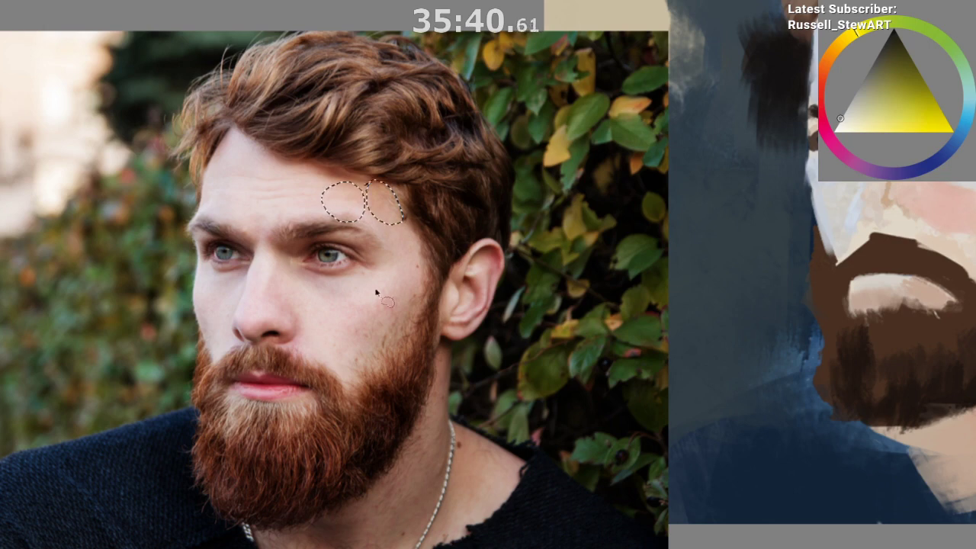
key(ctrl+shift+a)
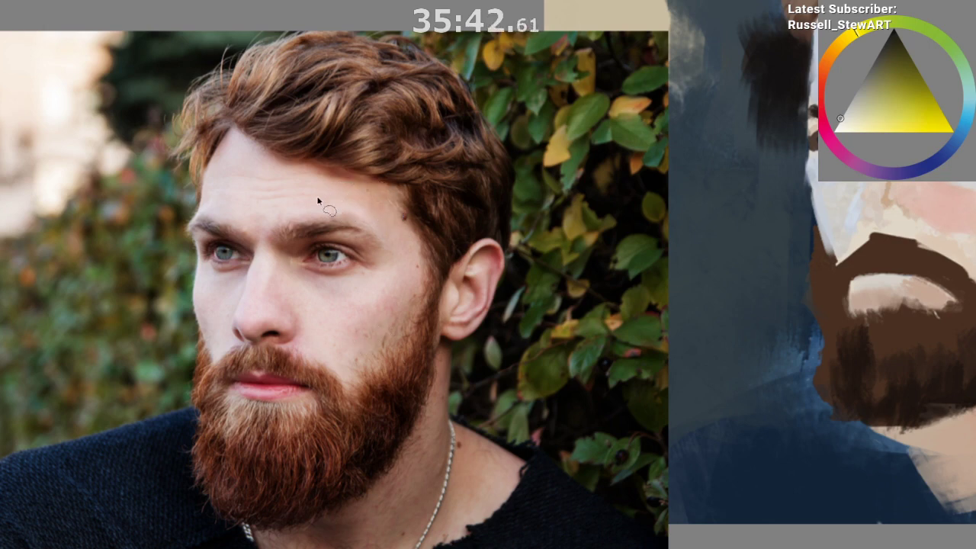
mouse_move(317, 209)
mouse_down()
mouse_move(335, 213)
mouse_move(304, 183)
mouse_up()
mouse_move(366, 183)
mouse_down()
mouse_move(402, 243)
mouse_move(366, 180)
mouse_up()
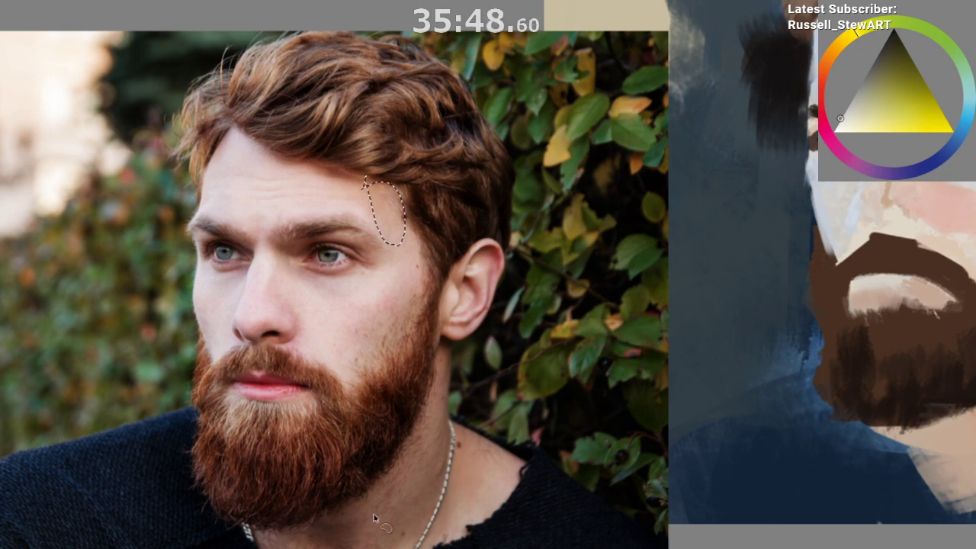
key(ctrl+shift+a)
mouse_move(330, 181)
mouse_down()
mouse_move(349, 222)
mouse_move(363, 195)
mouse_move(368, 212)
mouse_up()
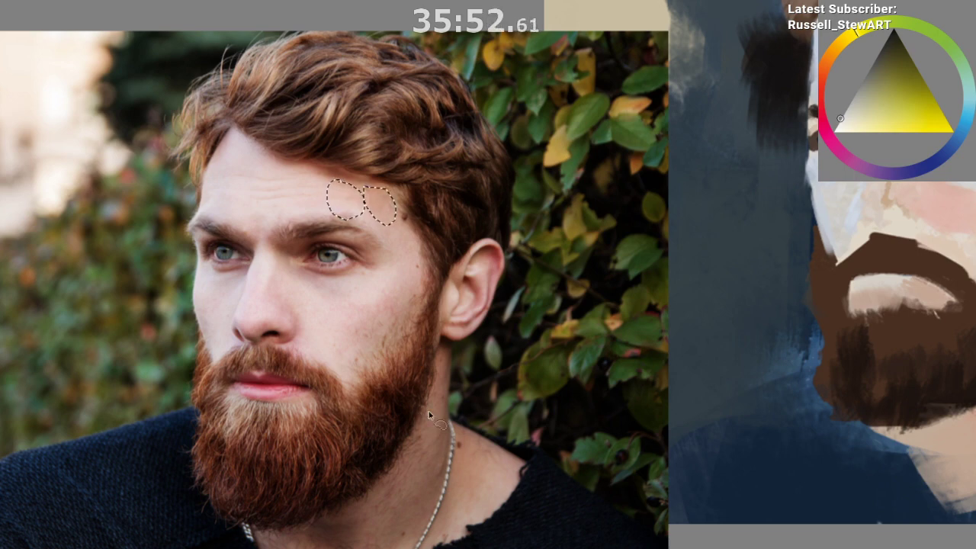
key(ctrl+shift+a)
scroll(583, 507, down, 1)
mouse_move(584, 507)
mouse_down()
mouse_move(562, 478)
mouse_move(556, 501)
mouse_up()
scroll(560, 526, down, 1)
drag(667, 470, 450, 548)
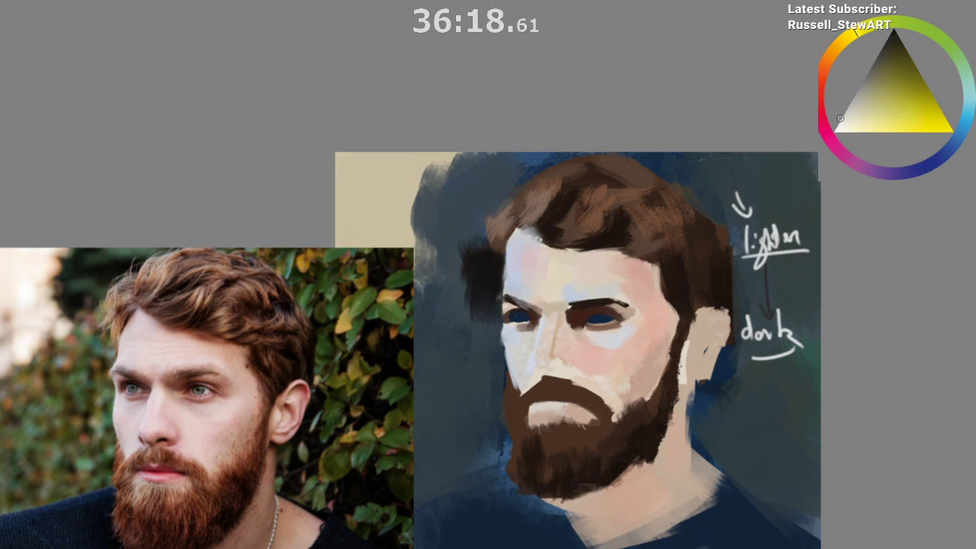
scroll(412, 304, down, 10)
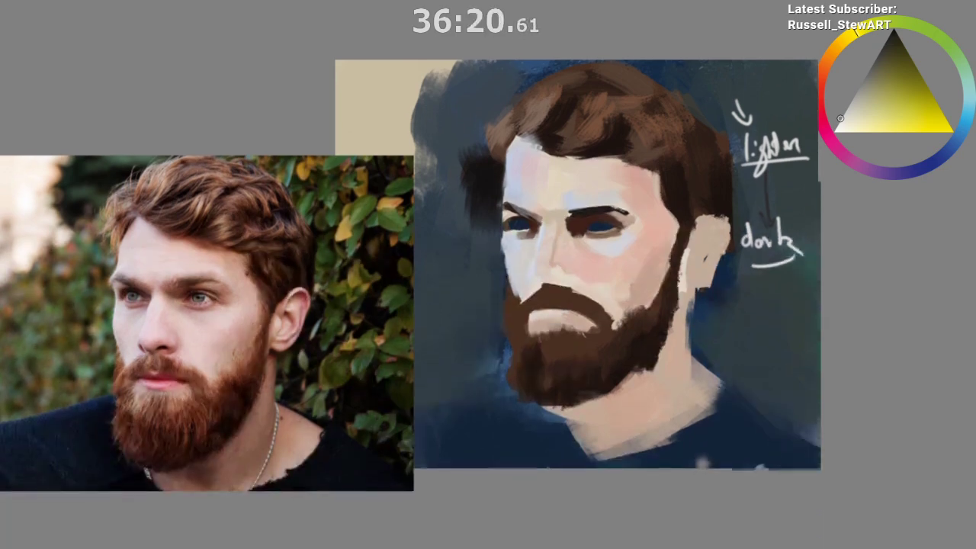
scroll(412, 304, up, 1)
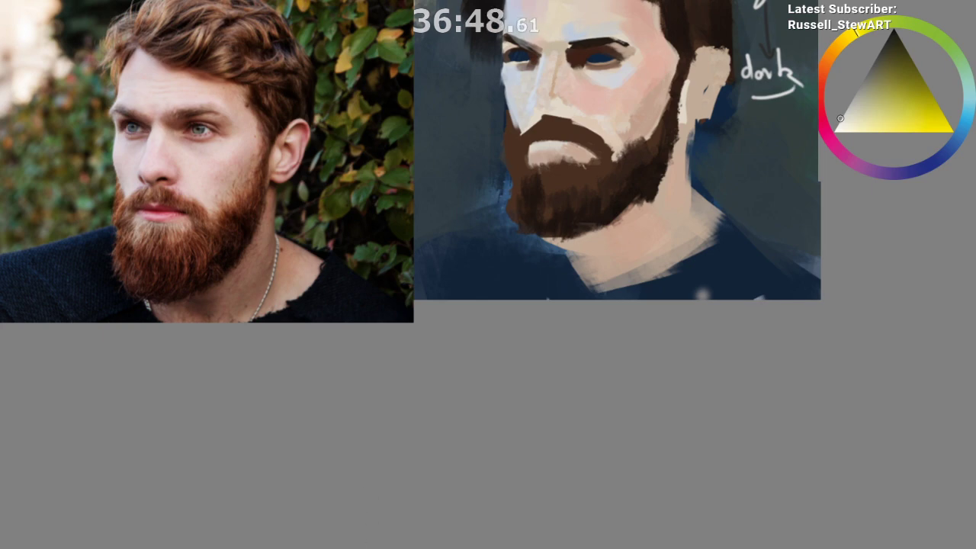
Step: Look over the two captioned character sketches on the white canvas and return to the bearded portrait
key(v)
click(381, 547)
scroll(380, 547, down, 3)
drag(439, 548, 256, 232)
drag(459, 502, 386, 440)
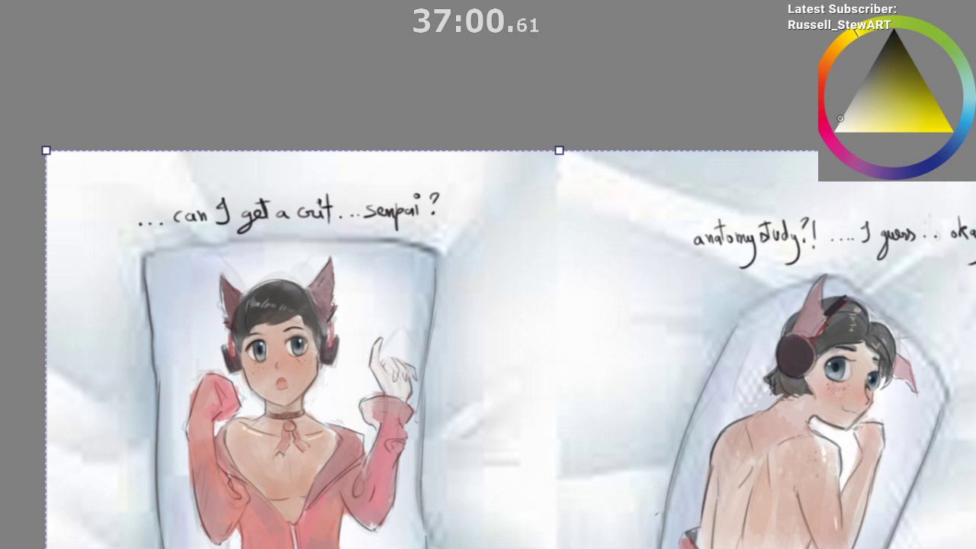
drag(505, 353, 454, 324)
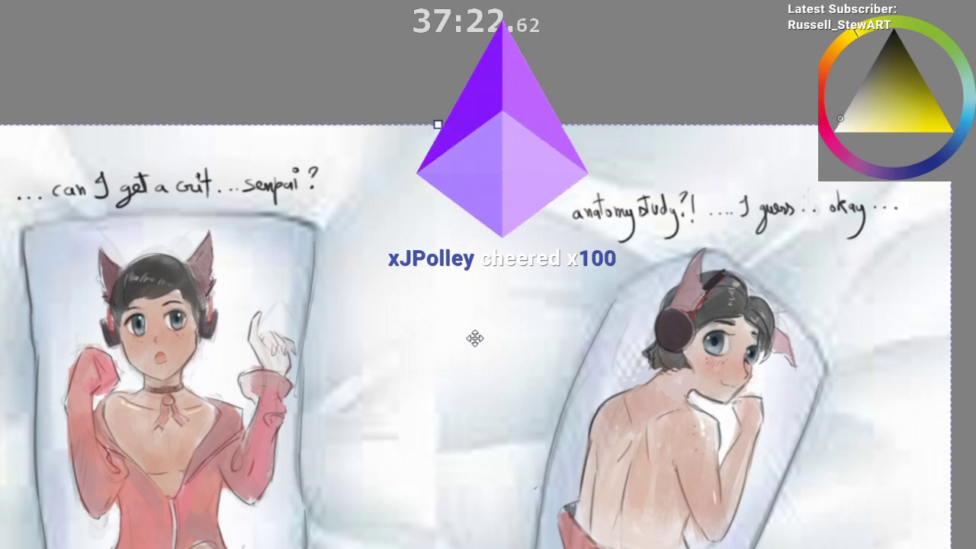
key(ctrl+z)
key(ctrl+z)
drag(197, 307, 483, 464)
scroll(646, 301, up, 2)
drag(643, 340, 615, 470)
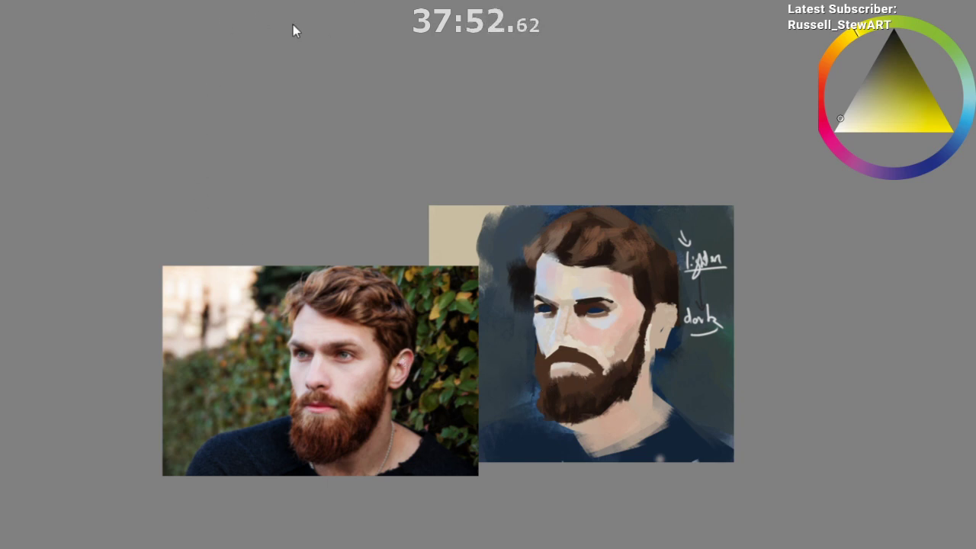
Step: Try a light greyish yellow and a darker variant as paint colors while comparing the portrait with the reference
scroll(642, 387, up, 3)
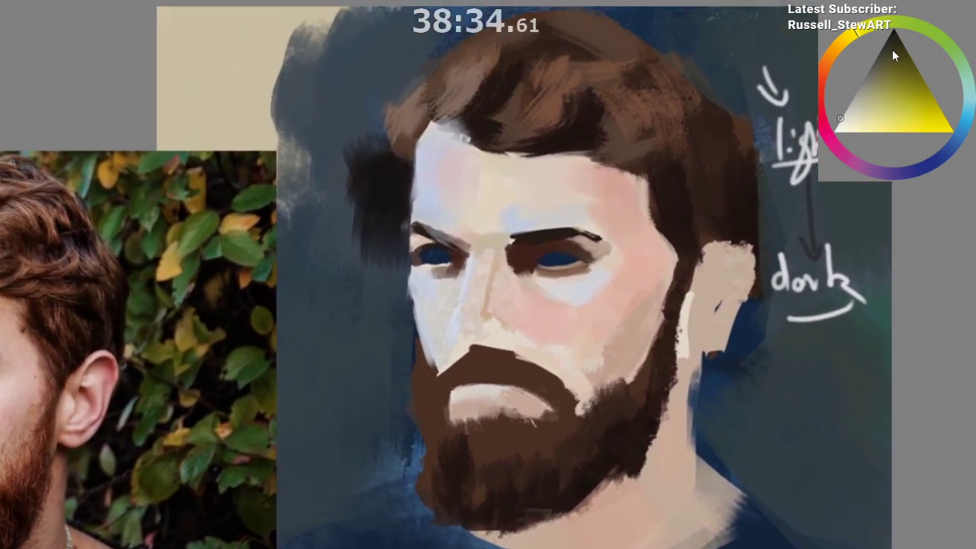
click(851, 97)
drag(787, 466, 877, 548)
scroll(793, 544, down, 1)
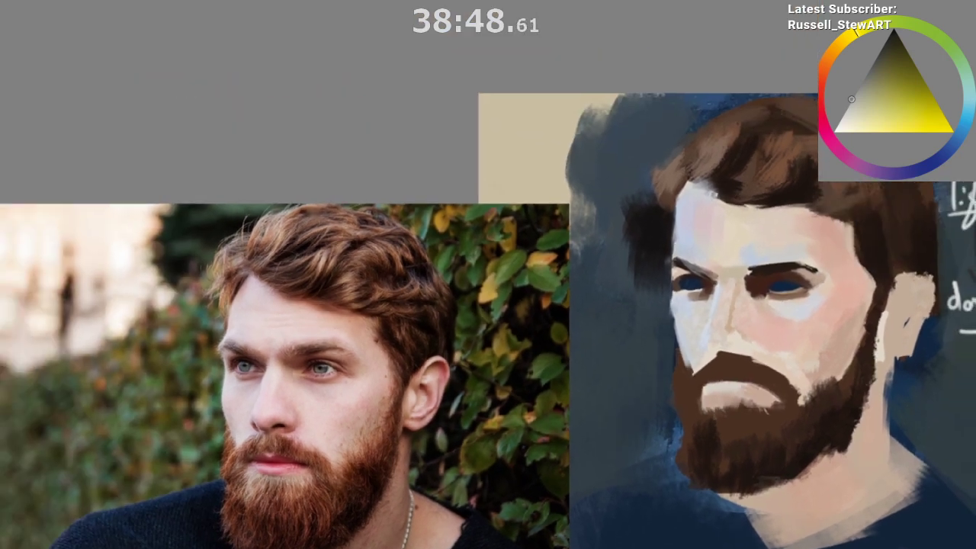
scroll(793, 544, down, 1)
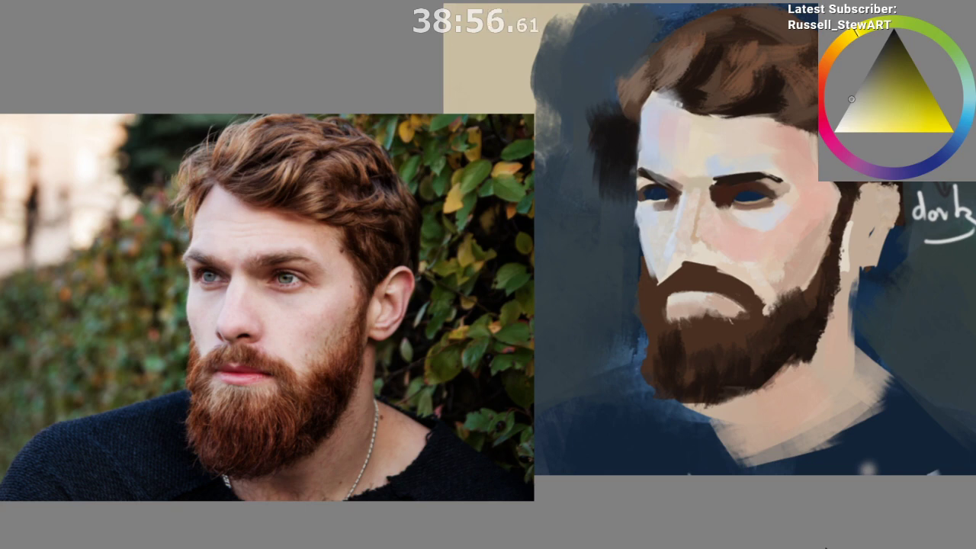
drag(784, 540, 739, 523)
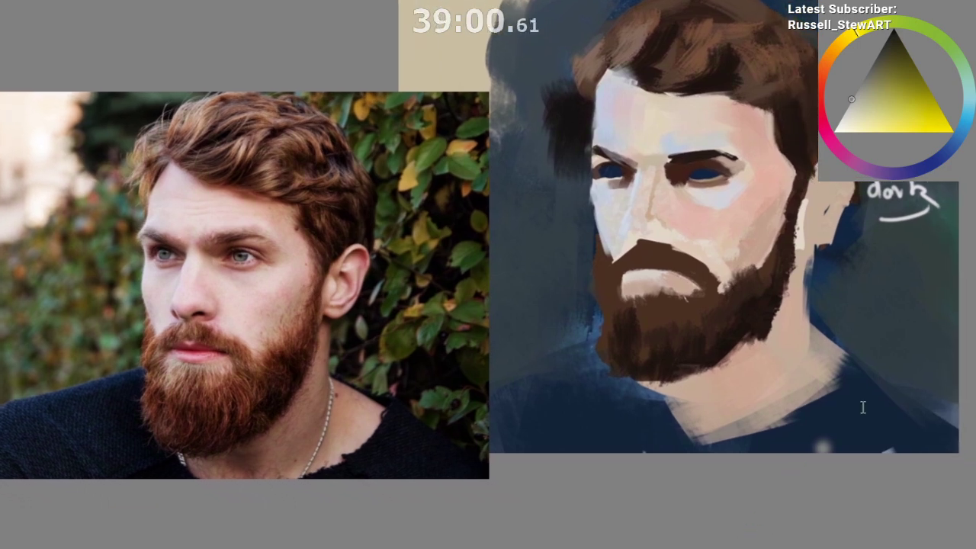
click(870, 99)
Step: Paint a diagonal swatch on the background below the "dark" label, grading from white through pale yellow to saturated yellow
mouse_move(788, 509)
mouse_down()
mouse_move(810, 460)
mouse_move(701, 469)
mouse_up()
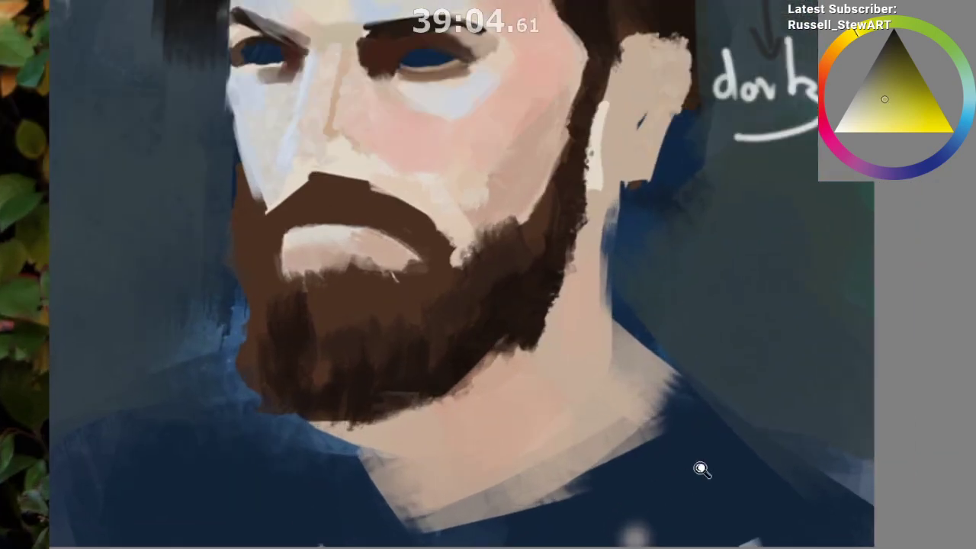
click(836, 130)
mouse_move(719, 305)
mouse_down()
mouse_move(692, 290)
mouse_move(650, 309)
mouse_move(686, 298)
mouse_up()
mouse_move(724, 244)
mouse_down()
mouse_move(679, 282)
mouse_move(732, 305)
mouse_up()
mouse_move(744, 255)
mouse_down()
mouse_move(810, 254)
mouse_move(793, 243)
mouse_move(714, 258)
mouse_up()
click(906, 132)
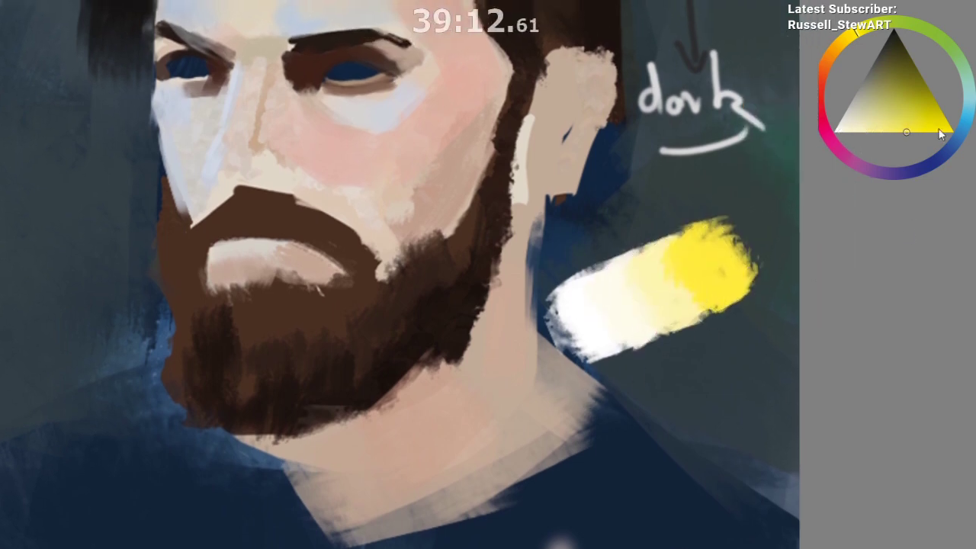
click(934, 132)
mouse_move(770, 244)
mouse_down()
mouse_move(740, 259)
mouse_move(732, 282)
mouse_up()
scroll(702, 447, down, 2)
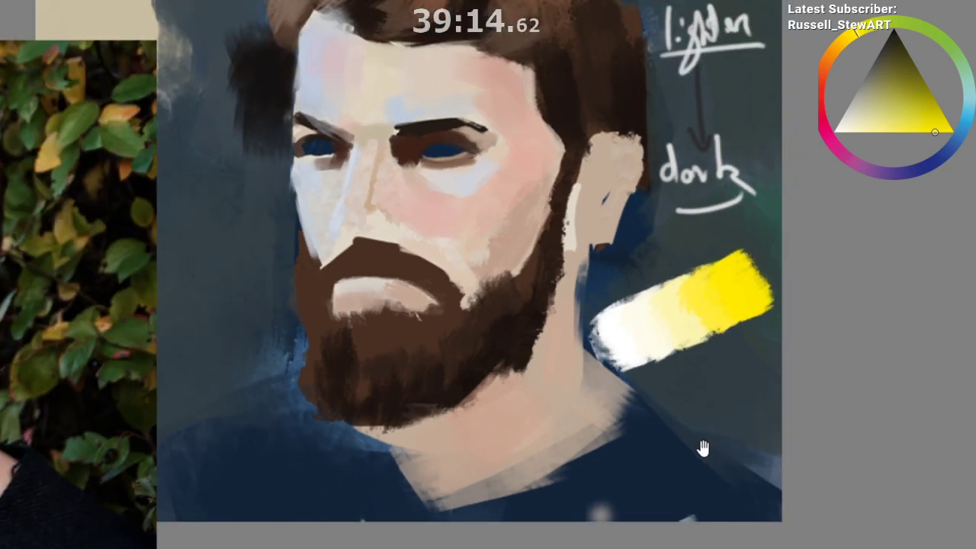
mouse_move(701, 446)
mouse_down()
mouse_move(686, 475)
mouse_move(612, 499)
mouse_up()
scroll(632, 508, down, 1)
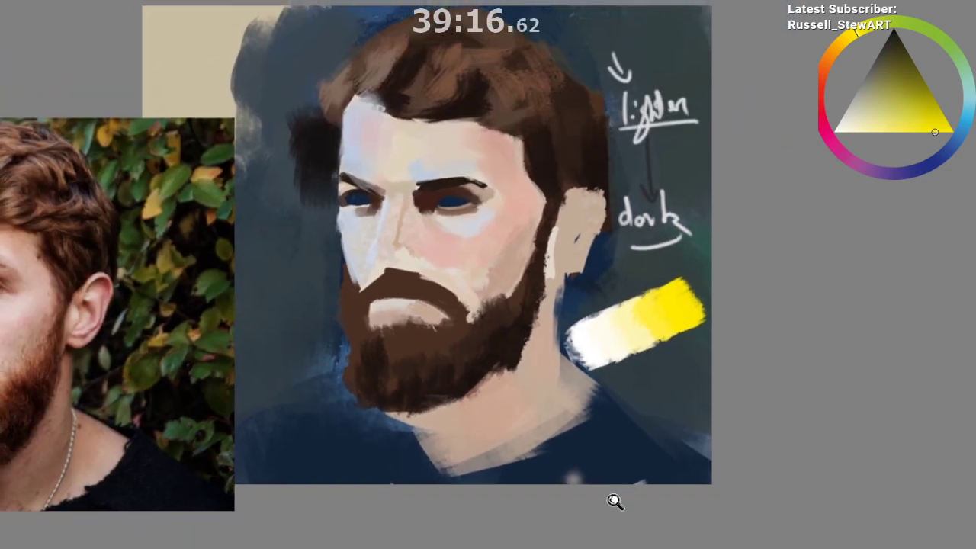
scroll(612, 499, down, 1)
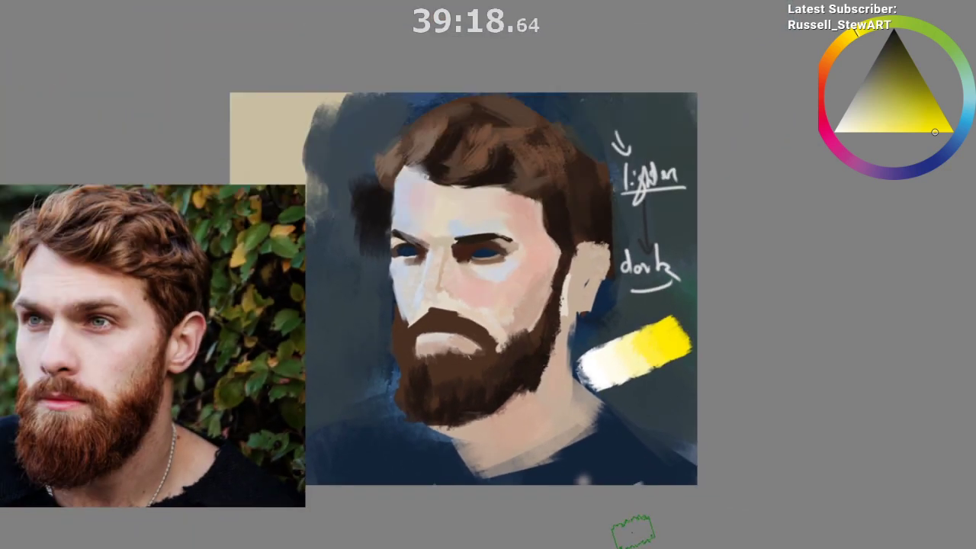
Step: Step back through the swatch strokes to the white patch and redo them to compare white with saturated yellow
key(ctrl+z)
key(ctrl+z)
key(ctrl+alt+z)
key(ctrl+alt+z)
key(ctrl+alt+z)
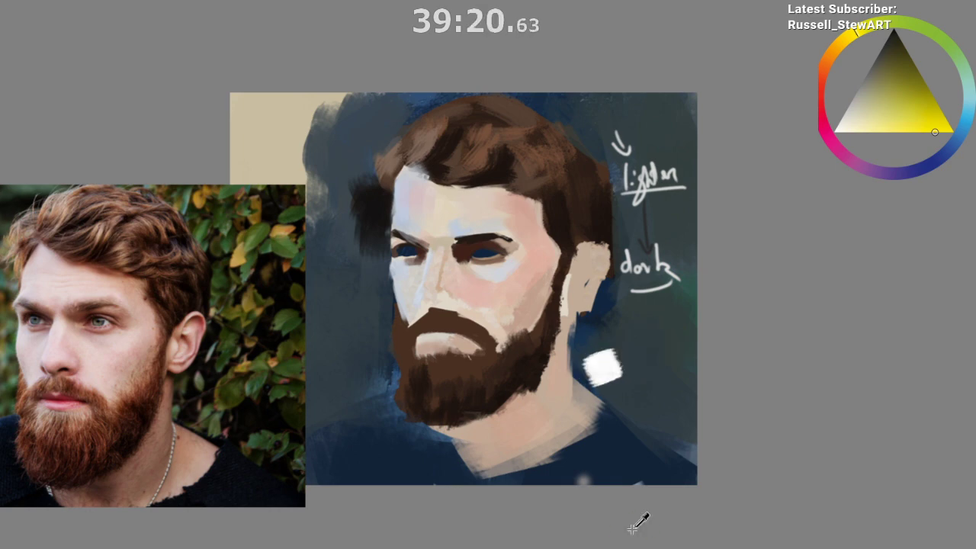
key(ctrl+shift+z)
key(ctrl+shift+z)
key(ctrl+shift+z)
key(ctrl+shift+z)
key(ctrl+shift+z)
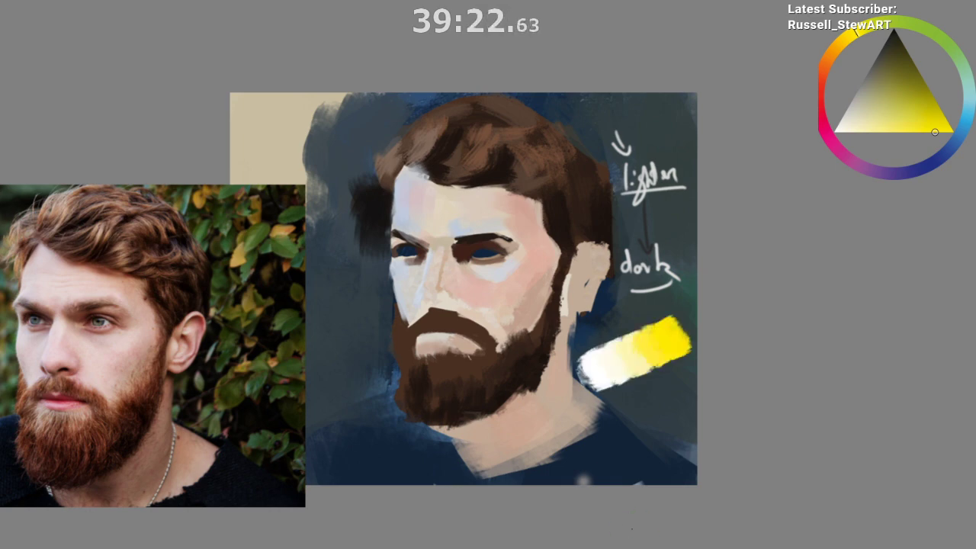
Step: Undo the white-to-yellow swatch strokes on the background beside the bearded man's neck
key(ctrl+z)
key(ctrl+z)
key(ctrl+z)
key(ctrl+z)
key(ctrl+z)
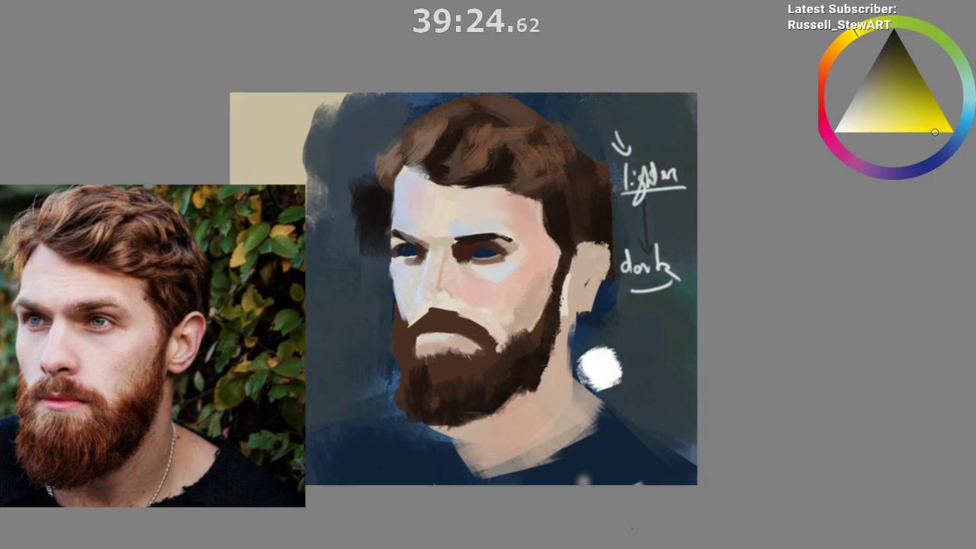
drag(616, 488, 627, 408)
mouse_move(627, 408)
mouse_down()
mouse_move(629, 440)
mouse_move(660, 428)
mouse_up()
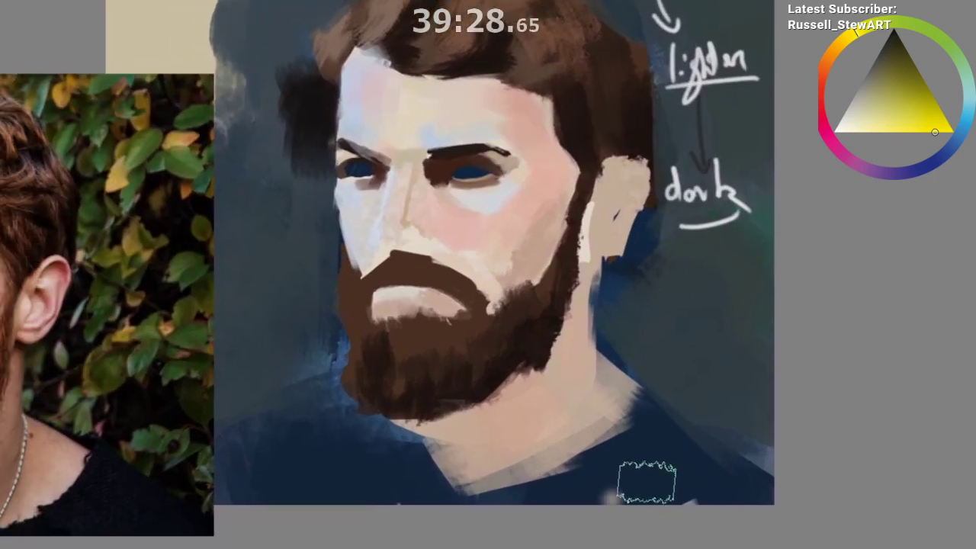
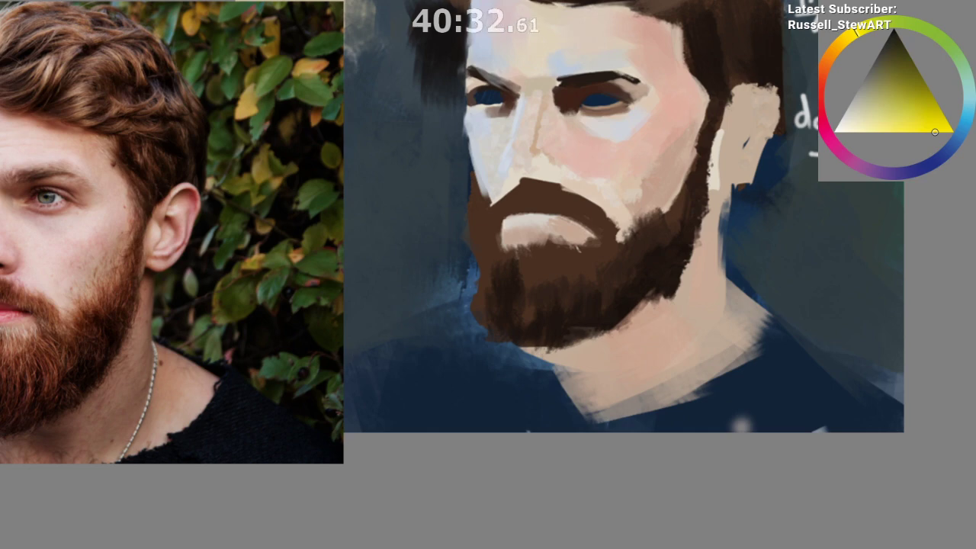
Step: Switch to the Joker painting, paste the Joker poster as a reference, and enlarge it beside the painted face
key(ctrl+Tab)
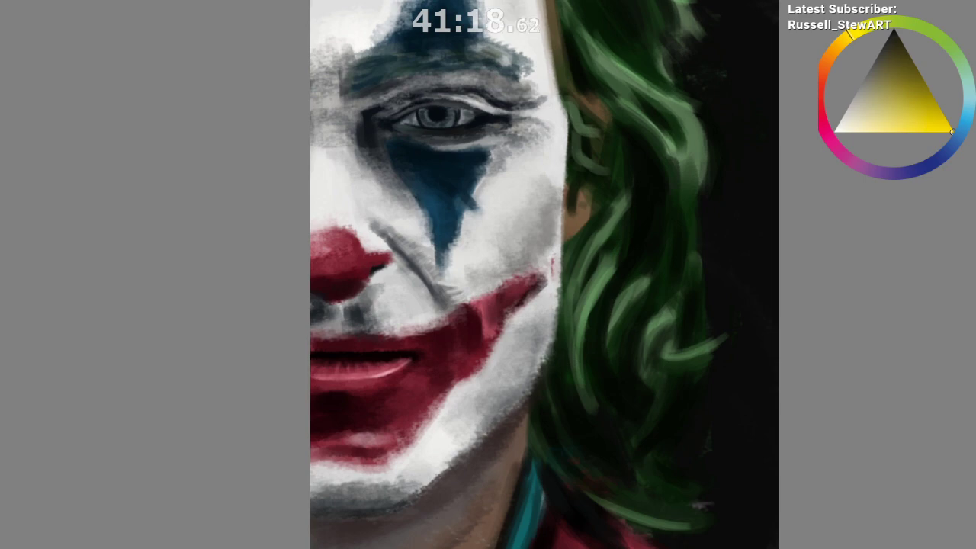
key(ctrl+v)
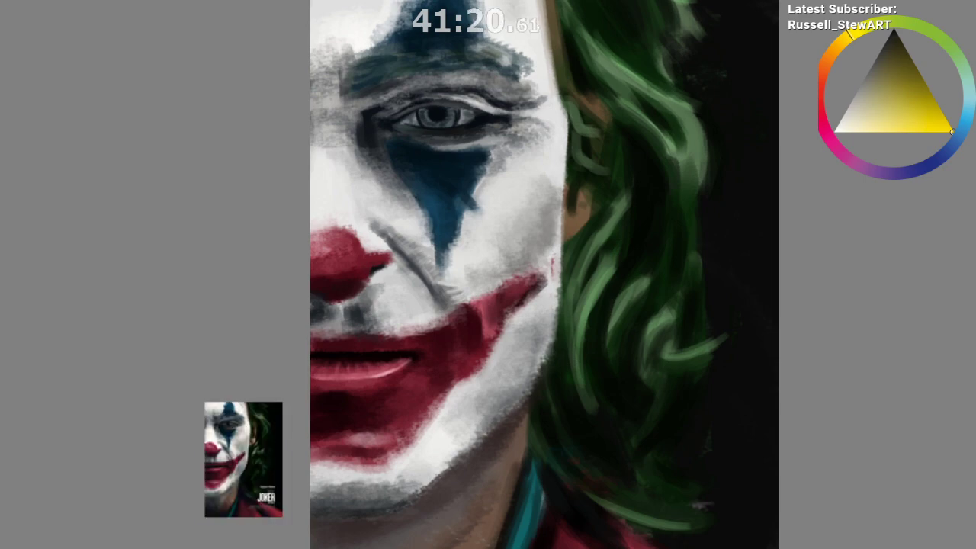
drag(232, 468, 201, 316)
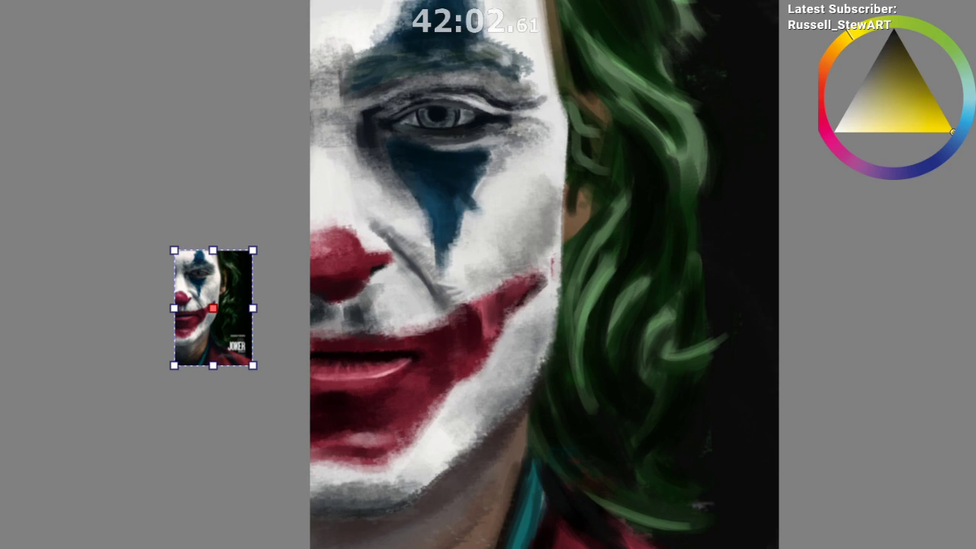
drag(252, 308, 183, 294)
scroll(222, 326, down, 2)
drag(220, 323, 213, 328)
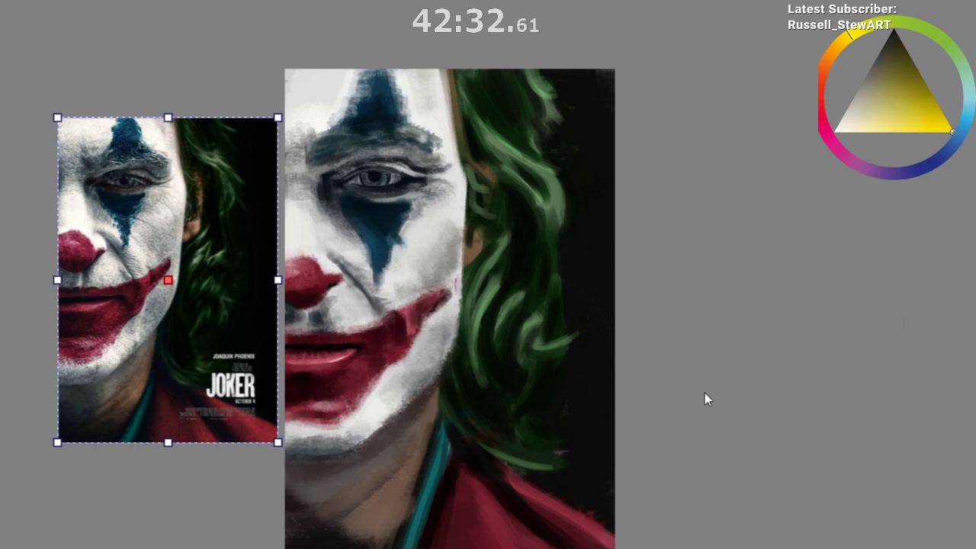
key(b)
drag(614, 360, 616, 307)
drag(616, 307, 674, 402)
drag(636, 110, 480, 397)
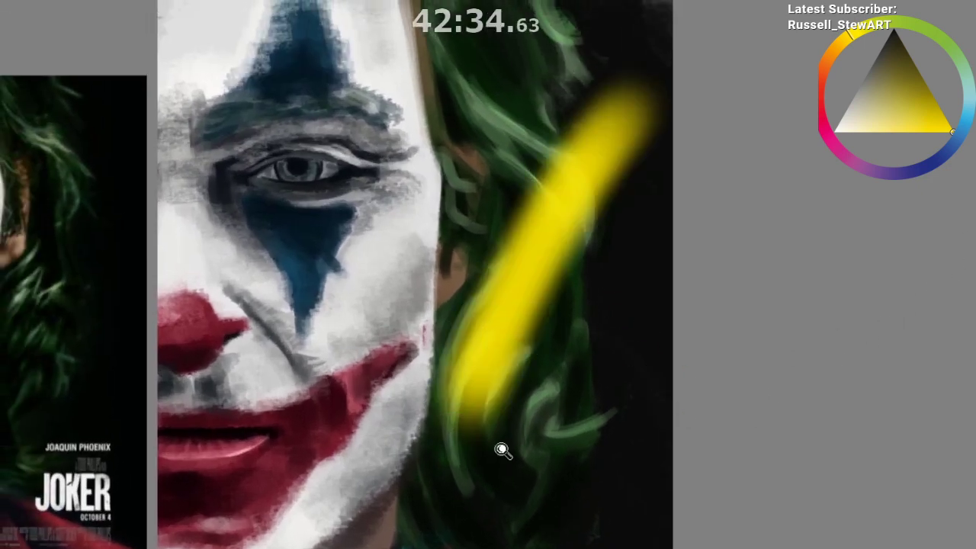
mouse_move(501, 450)
mouse_down()
mouse_move(512, 484)
mouse_move(618, 359)
mouse_up()
key(ctrl+z)
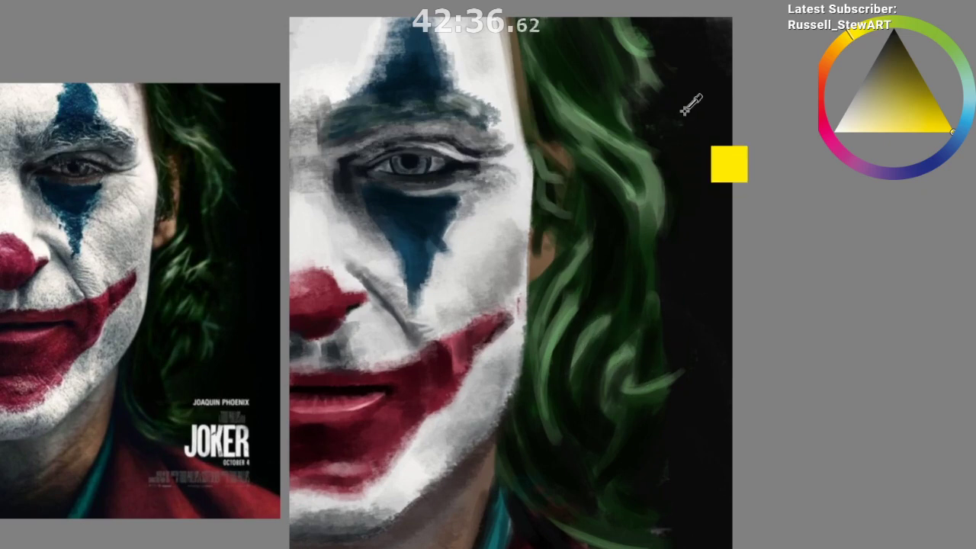
Step: Paint over the outer edges of the green hair with near-black sampled from the background, using a large soft brush
ctrl+click(686, 106)
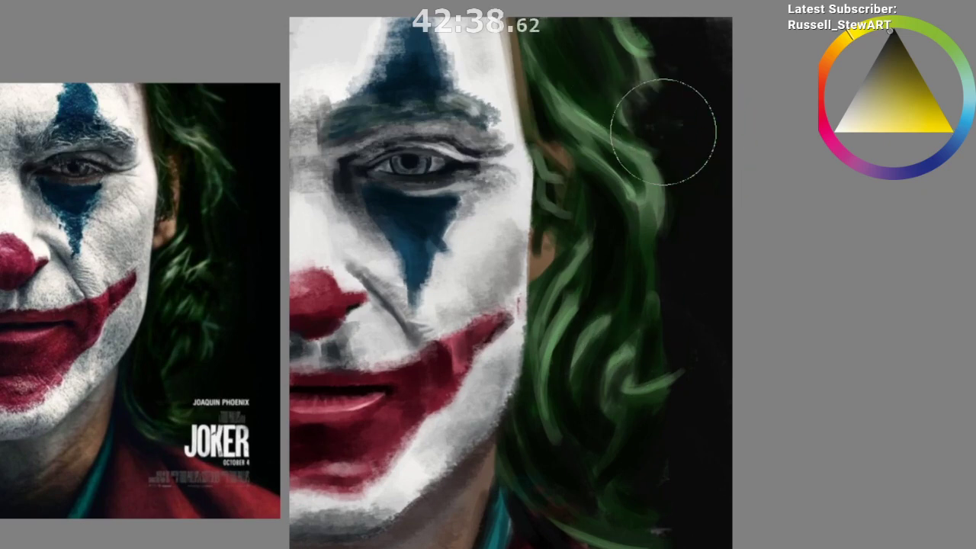
mouse_move(663, 132)
mouse_down()
mouse_move(640, 89)
mouse_move(610, 91)
mouse_move(686, 143)
mouse_move(612, 78)
mouse_move(693, 147)
mouse_move(700, 134)
mouse_move(609, 86)
mouse_move(665, 129)
mouse_move(614, 79)
mouse_up()
drag(682, 346, 674, 289)
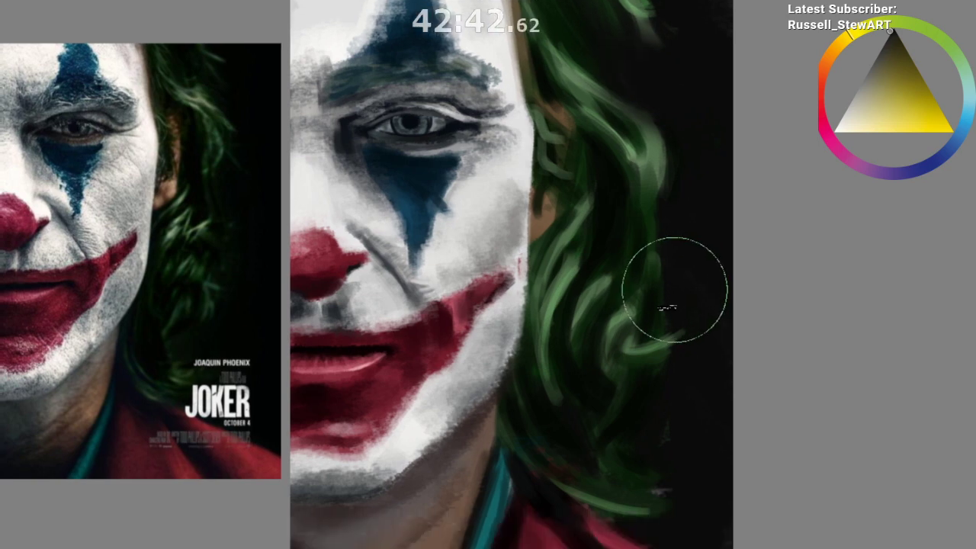
mouse_move(663, 227)
mouse_down()
mouse_move(688, 291)
mouse_move(653, 222)
mouse_move(686, 297)
mouse_move(658, 190)
mouse_move(655, 262)
mouse_move(645, 278)
mouse_move(666, 168)
mouse_move(657, 344)
mouse_move(676, 390)
mouse_move(668, 344)
mouse_up()
drag(688, 389, 686, 340)
ctrl+click(662, 292)
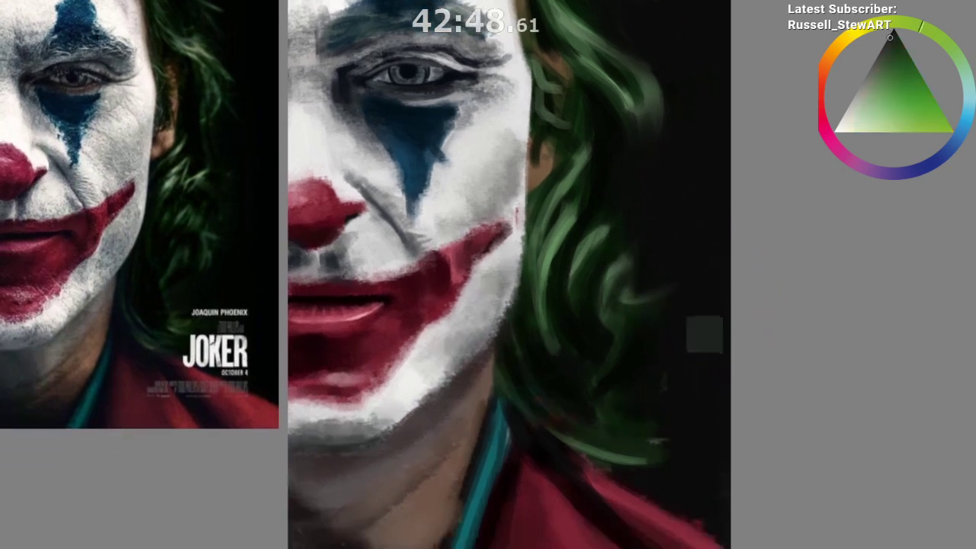
ctrl+click(688, 359)
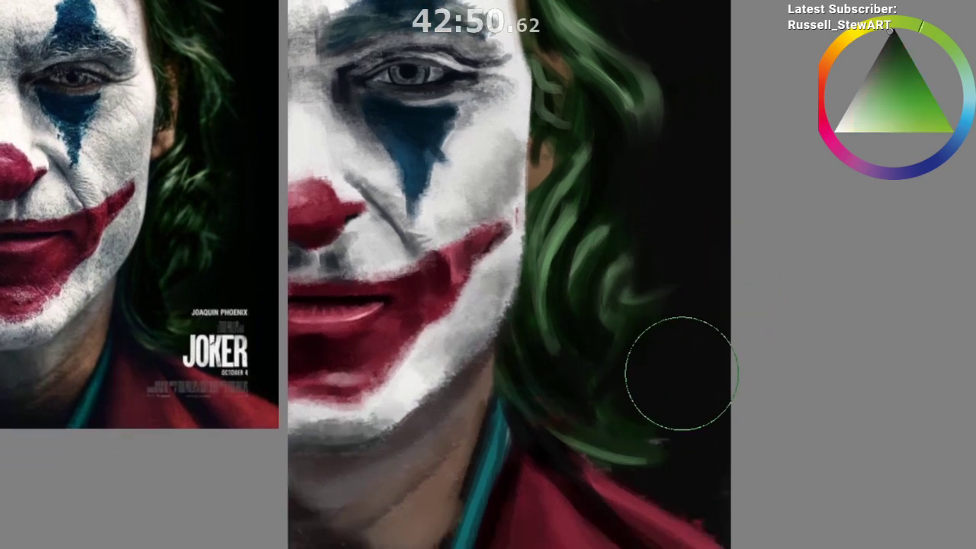
scroll(671, 409, down, 1)
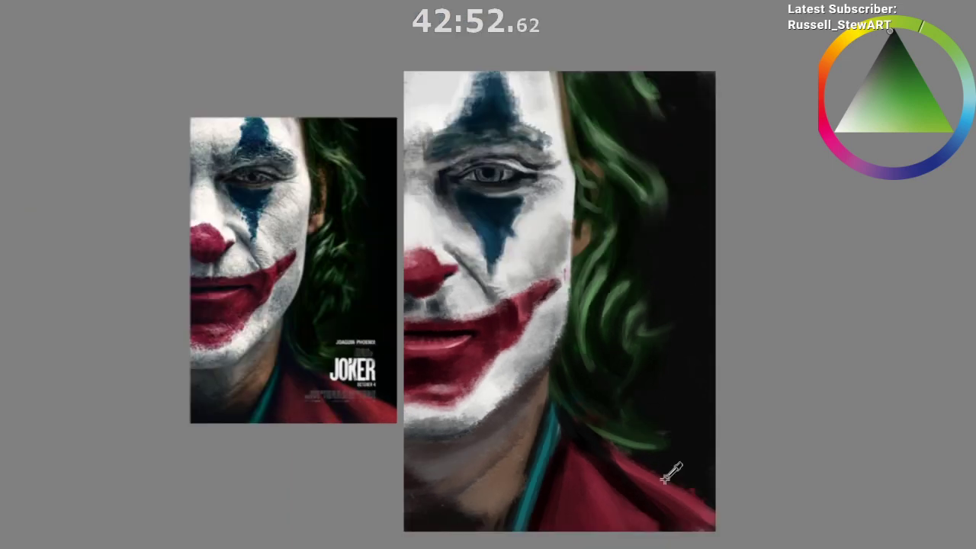
Step: Mirror the view, darken and soften the hair's outer edge strands with sampled dark greens, and restore the view's orientation
key(m)
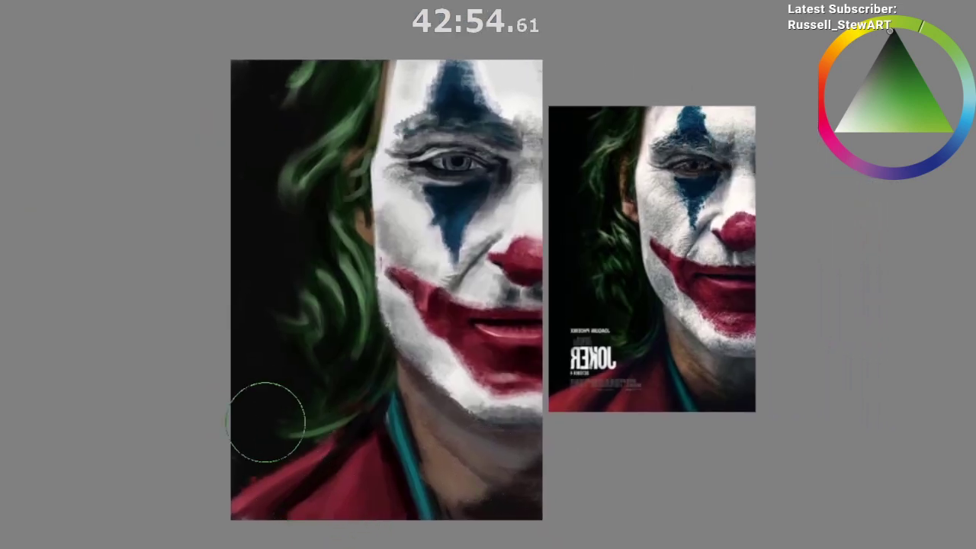
ctrl+click(292, 209)
mouse_move(295, 197)
mouse_down()
mouse_move(304, 256)
mouse_move(316, 223)
mouse_move(294, 186)
mouse_move(291, 238)
mouse_move(298, 182)
mouse_move(305, 256)
mouse_move(340, 347)
mouse_up()
ctrl+click(296, 182)
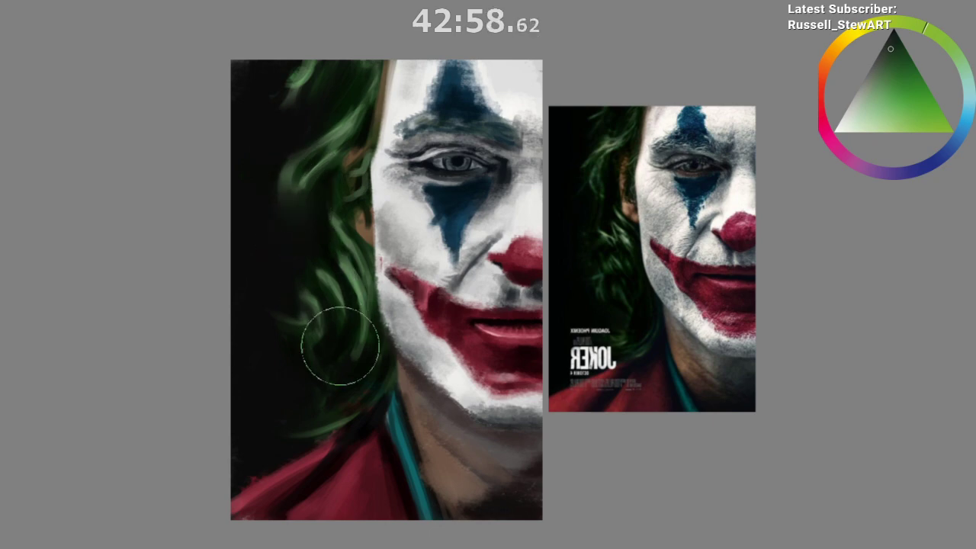
drag(378, 432, 343, 437)
ctrl+click(310, 171)
mouse_move(290, 156)
mouse_down()
mouse_move(305, 58)
mouse_move(249, 150)
mouse_move(278, 118)
mouse_move(281, 49)
mouse_up()
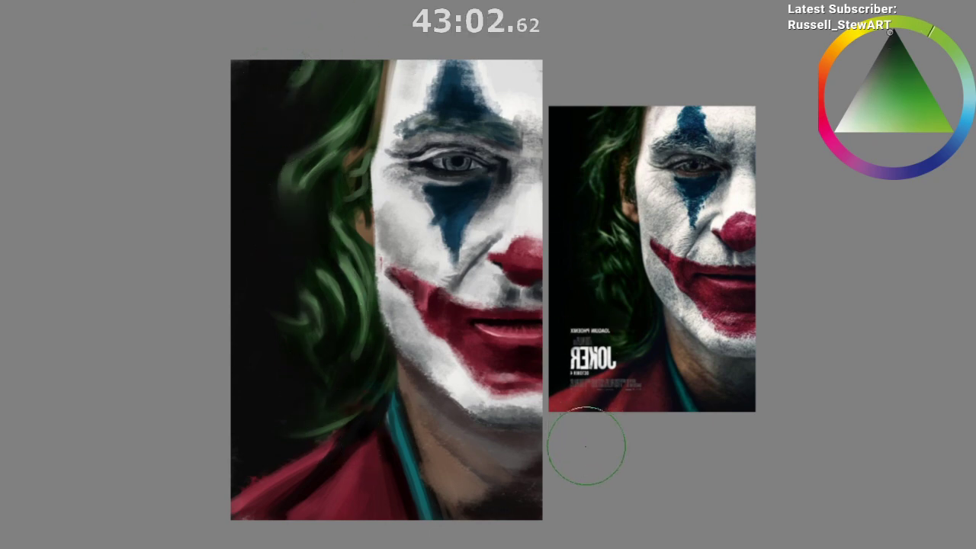
key(m)
Step: Darken the shadow at the base of the neck with a near-black sampled from that area
mouse_move(640, 480)
mouse_down()
mouse_move(562, 483)
mouse_move(519, 468)
mouse_up()
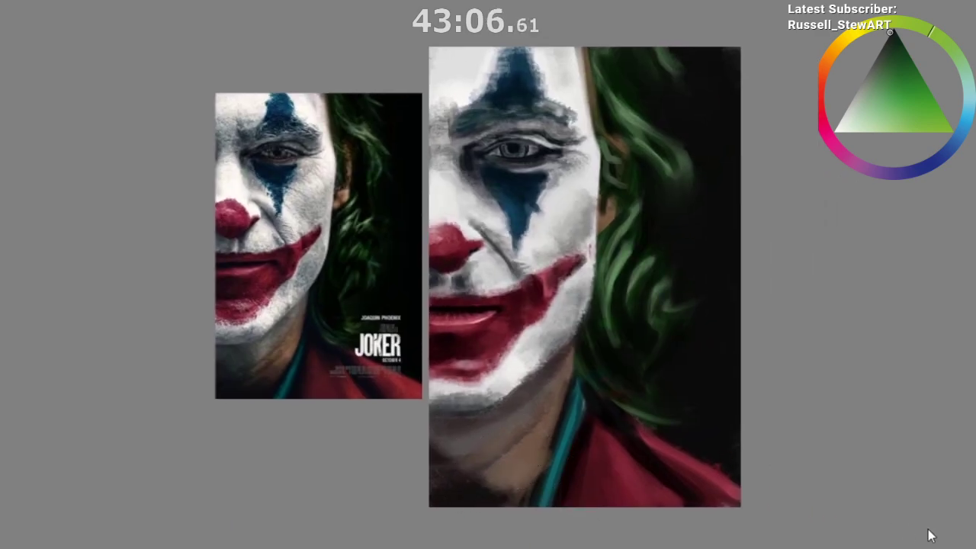
ctrl+click(454, 488)
mouse_move(485, 472)
mouse_down()
mouse_move(452, 485)
mouse_move(458, 459)
mouse_move(470, 486)
mouse_up()
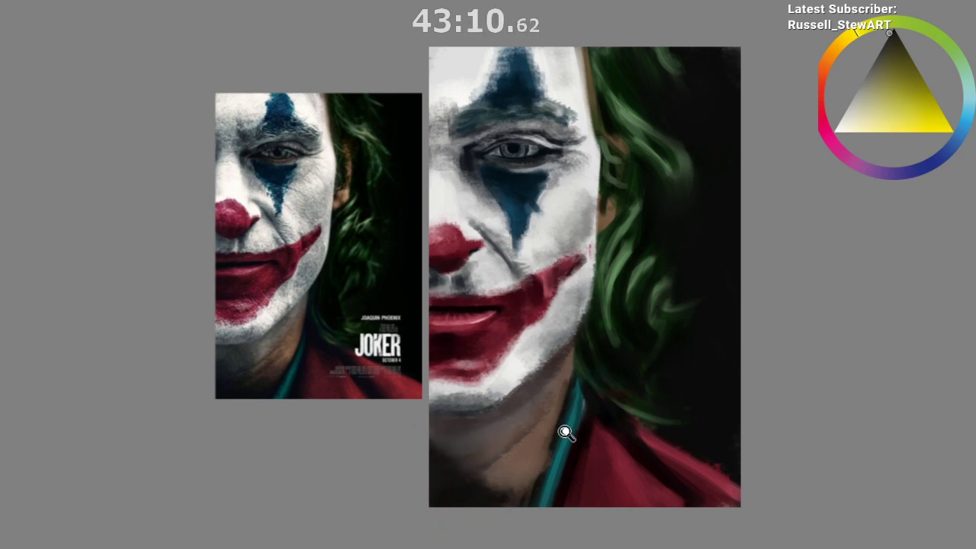
Step: Darken the background beside the upper hair with near-black and fade the end of the large curl into it
drag(565, 432, 584, 525)
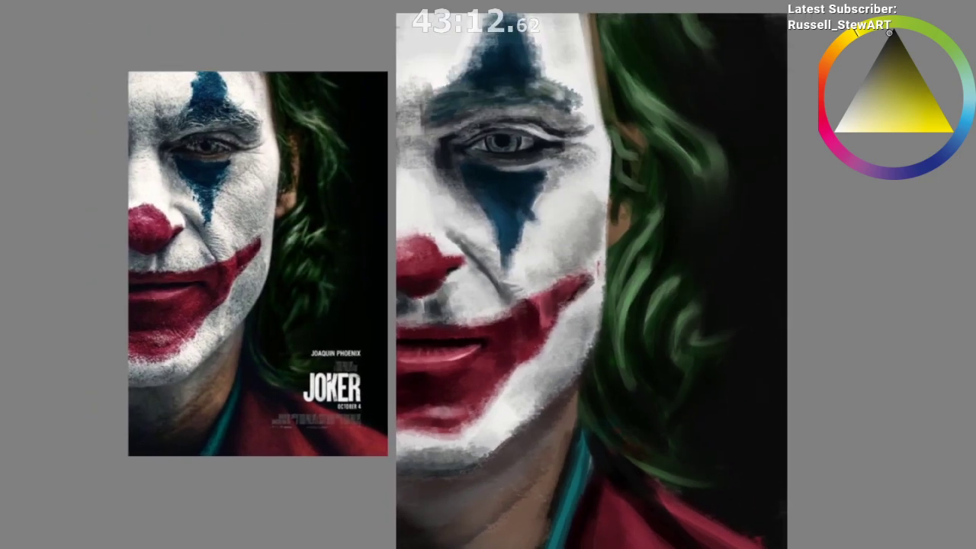
ctrl+click(734, 225)
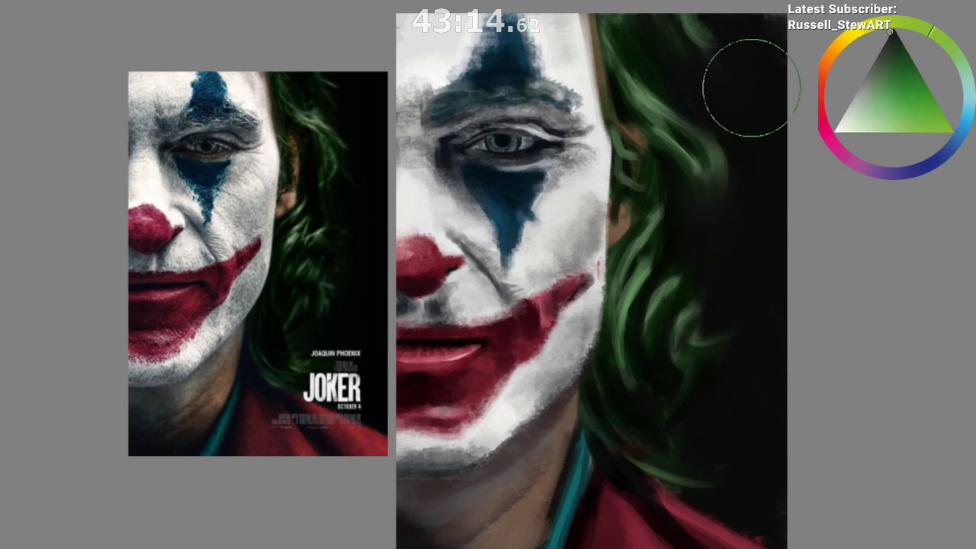
click(892, 30)
drag(762, 104, 777, 127)
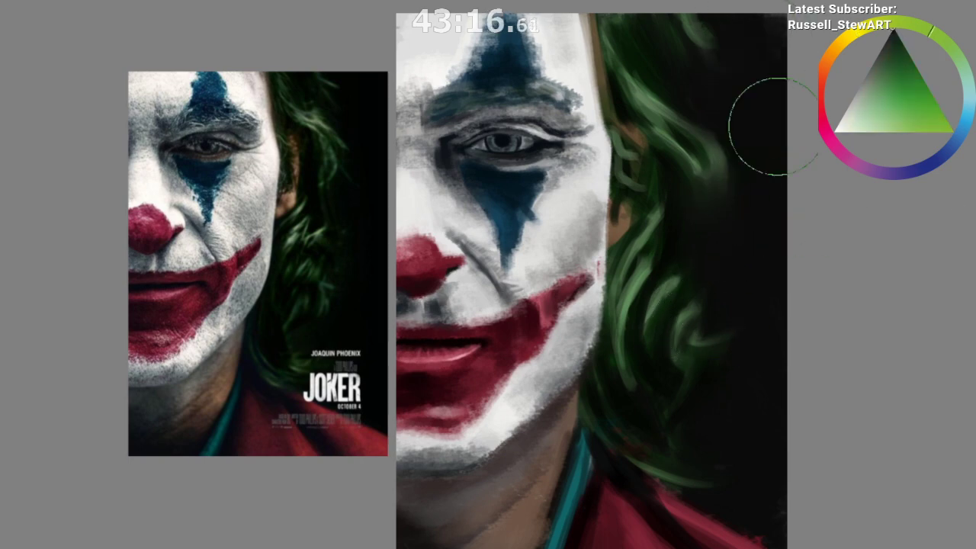
mouse_move(671, 83)
mouse_down()
mouse_move(693, 113)
mouse_move(696, 106)
mouse_move(717, 224)
mouse_up()
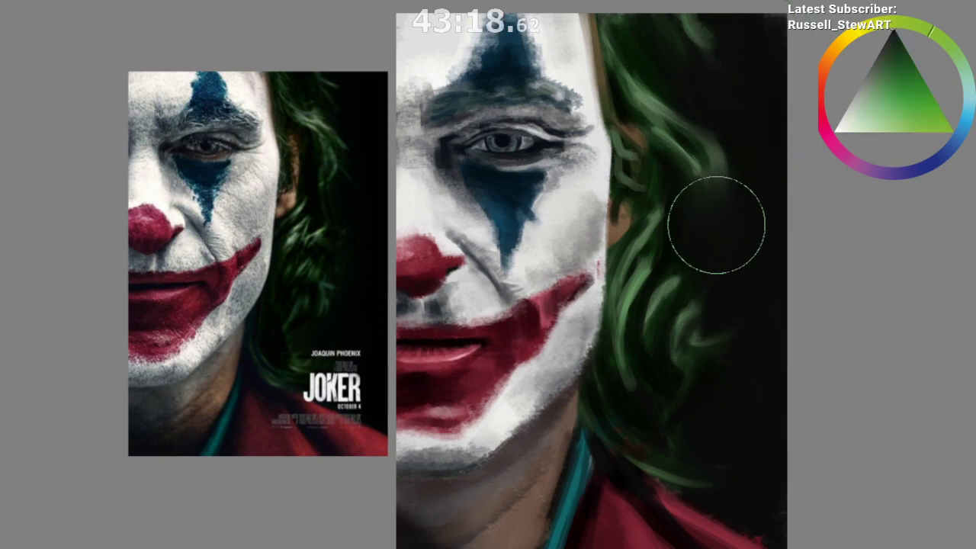
ctrl+click(682, 220)
mouse_move(711, 186)
mouse_down()
mouse_move(696, 164)
mouse_move(655, 184)
mouse_up()
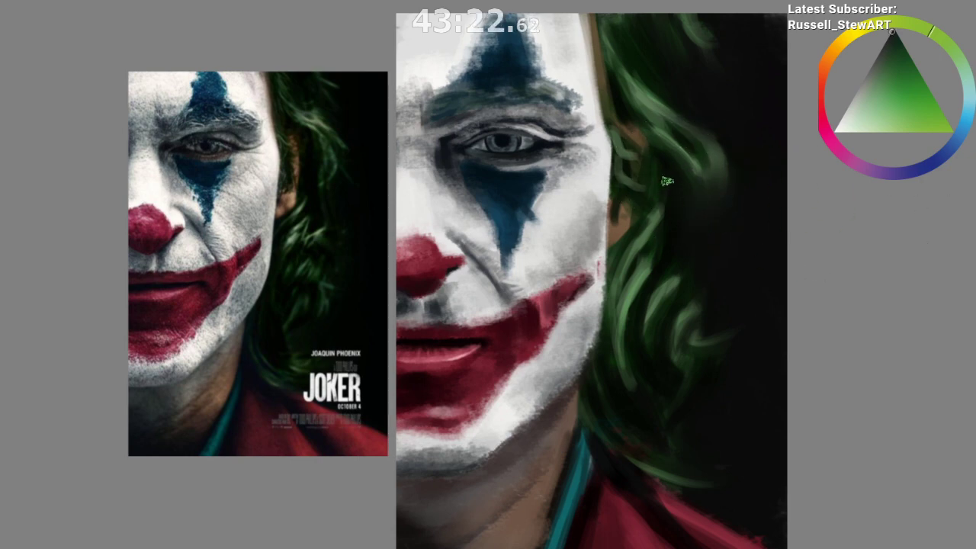
Step: Paint small dark green strokes into the hair below the ear and along the edge of the cheek
drag(758, 424, 732, 461)
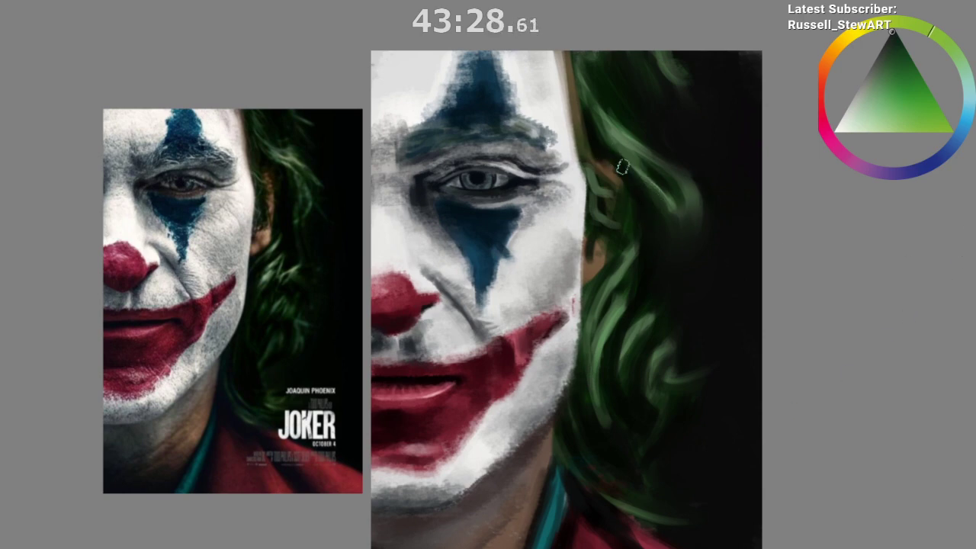
mouse_move(637, 403)
mouse_down()
mouse_move(631, 432)
mouse_move(625, 397)
mouse_up()
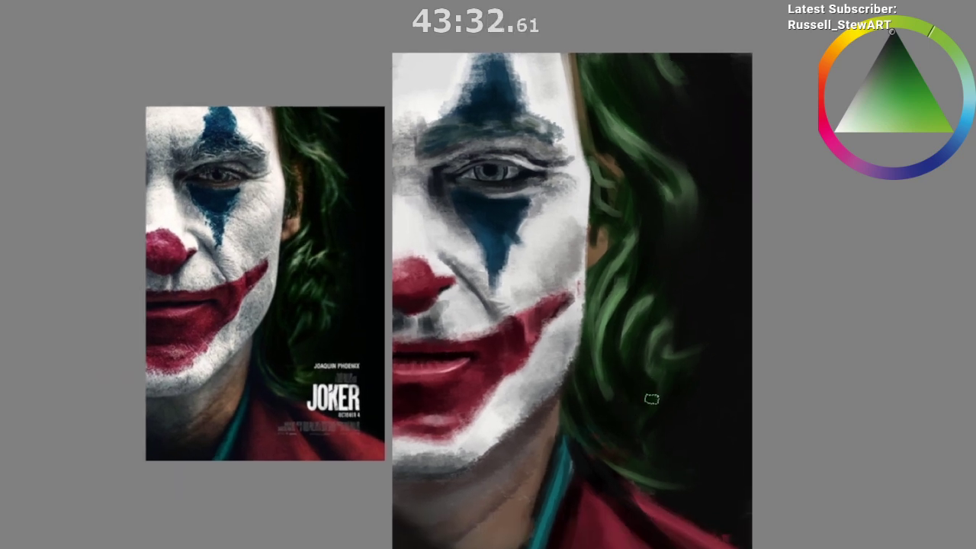
mouse_move(628, 207)
mouse_down()
mouse_move(608, 265)
mouse_move(584, 296)
mouse_up()
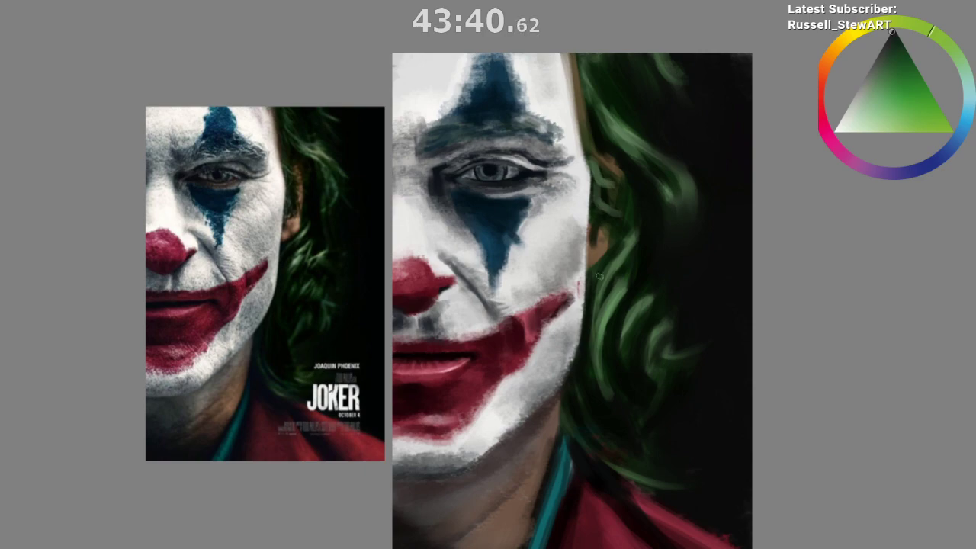
drag(599, 276, 610, 259)
Step: Outline the dark shadow shape between the jaw and the green curls on the poster with a freehand selection, and clear the selection
mouse_move(272, 307)
mouse_down()
mouse_move(331, 207)
mouse_move(333, 230)
mouse_up()
key(l)
mouse_move(300, 89)
mouse_down()
mouse_move(355, 64)
mouse_move(304, 104)
mouse_up()
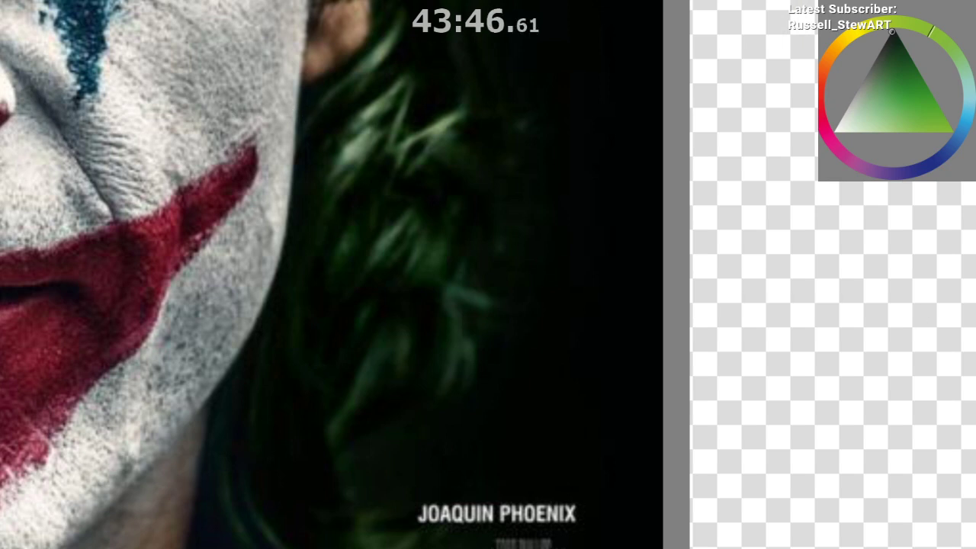
key(ctrl+z)
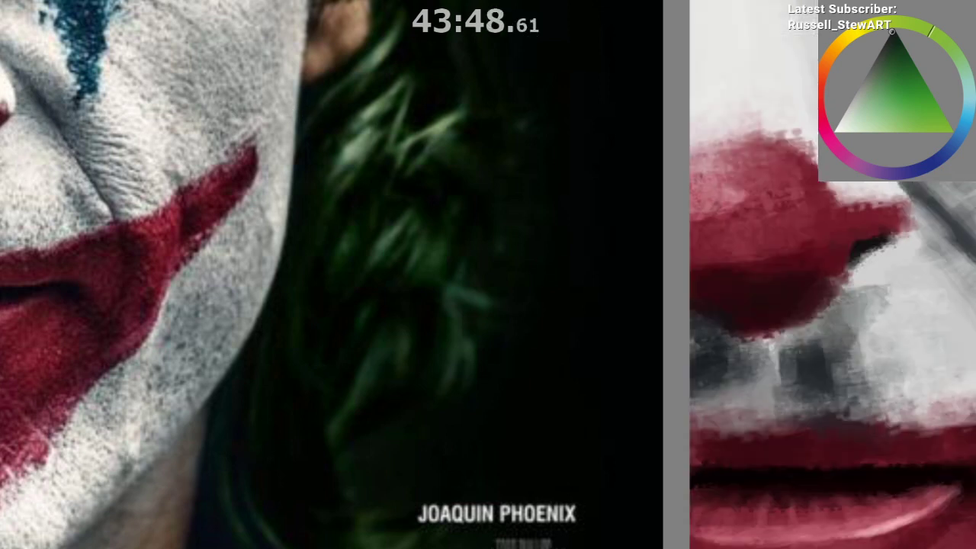
mouse_move(352, 524)
mouse_down()
mouse_move(329, 447)
mouse_move(351, 305)
mouse_up()
mouse_move(328, 260)
mouse_down()
mouse_move(345, 89)
mouse_move(298, 166)
mouse_move(277, 282)
mouse_move(199, 417)
mouse_move(268, 507)
mouse_up()
drag(327, 547, 363, 531)
scroll(365, 540, down, 5)
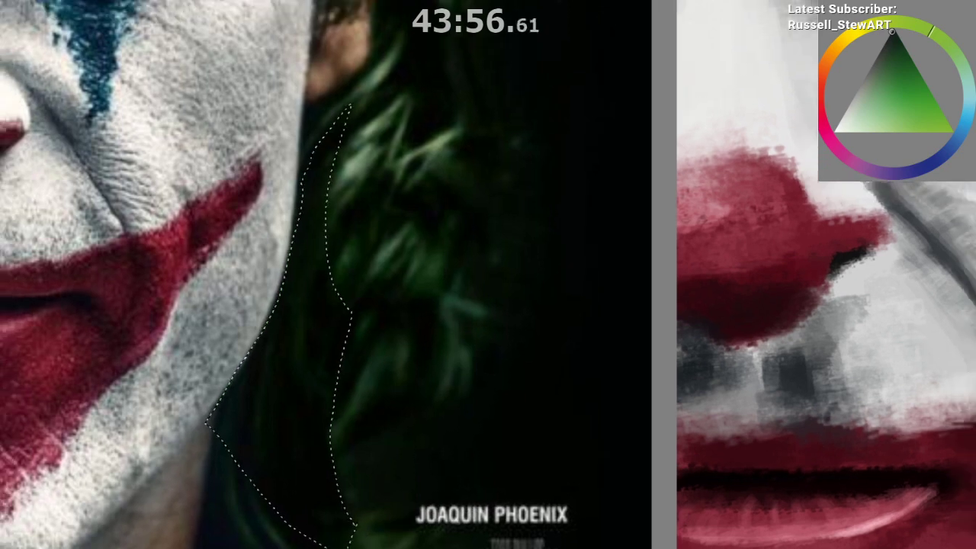
drag(646, 518, 629, 444)
scroll(670, 474, up, 2)
drag(658, 507, 655, 450)
scroll(660, 460, down, 2)
scroll(657, 479, down, 1)
key(ctrl+d)
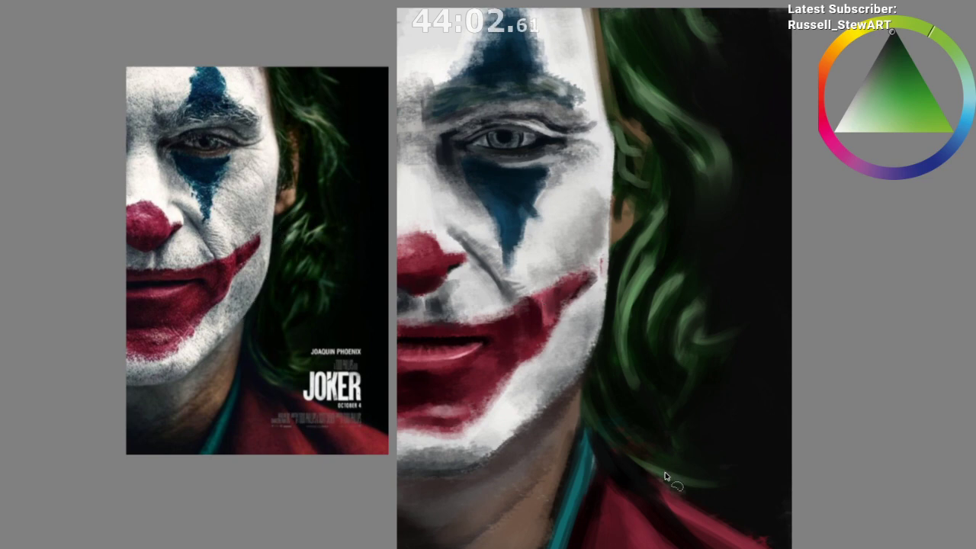
Step: Paint a dark shadow shape in the hair from below the ear down along the jaw, using sampled near-black greens
drag(655, 451, 635, 438)
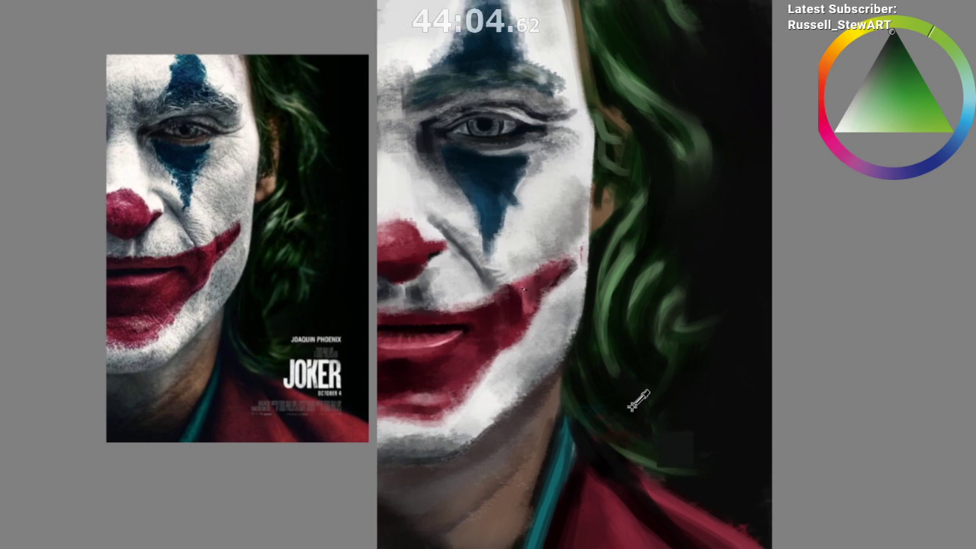
click(595, 234)
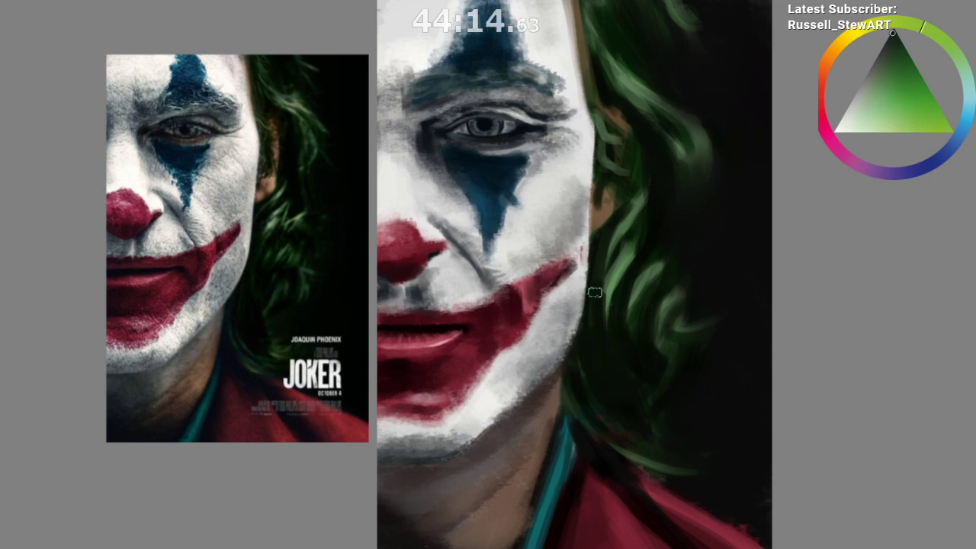
ctrl+click(689, 242)
drag(588, 316, 608, 403)
ctrl+click(729, 270)
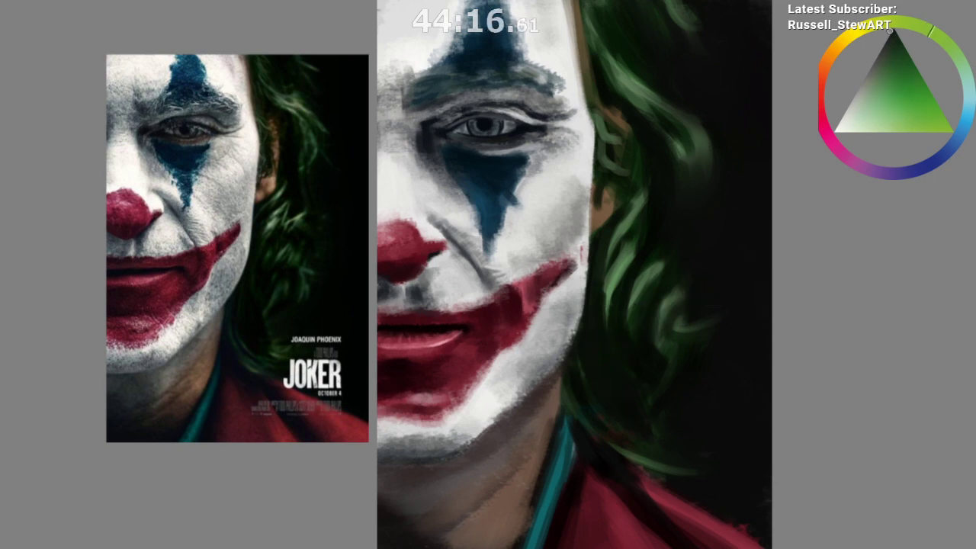
drag(600, 353, 574, 344)
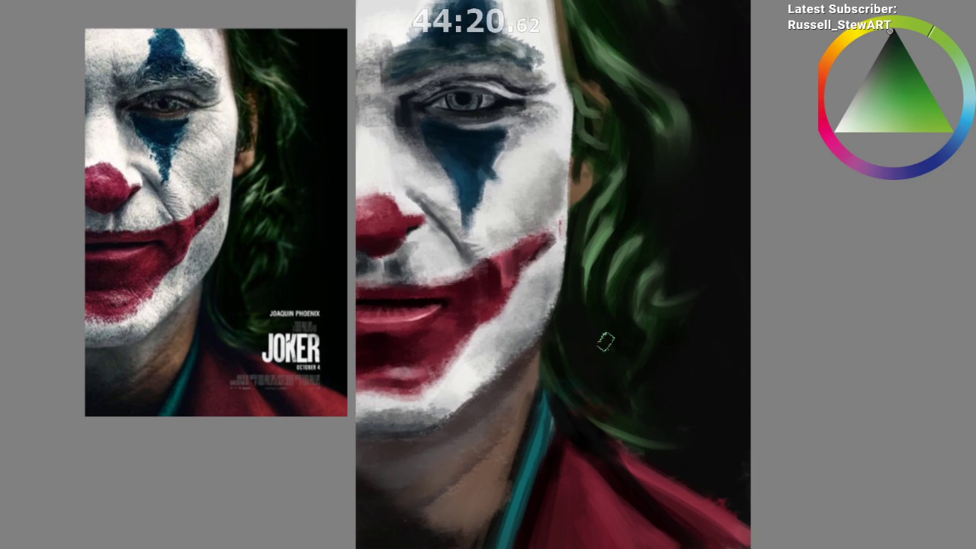
Step: Soften the dark green shadow in the hair between the jaw and the shoulder with a larger brush
right_click(603, 375)
right_click(606, 362)
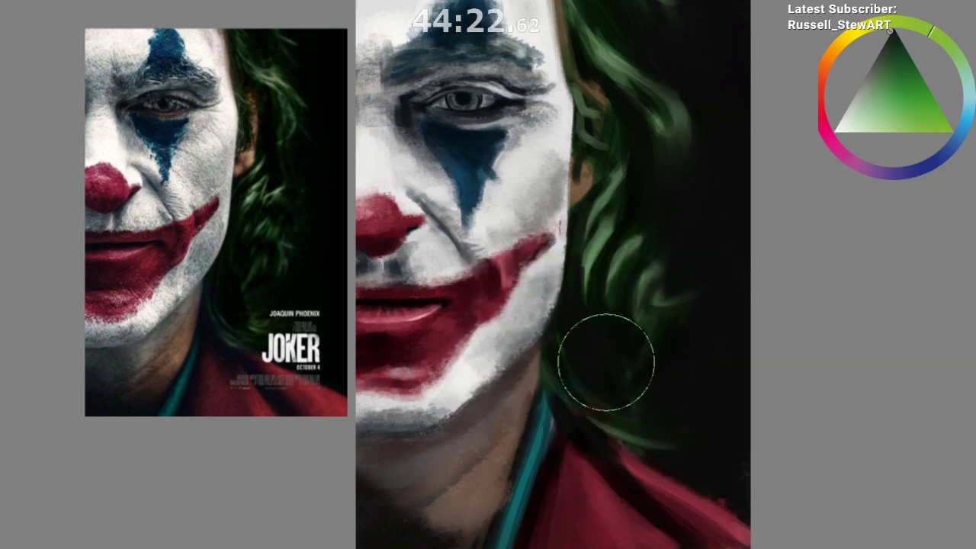
mouse_move(606, 362)
mouse_down()
mouse_move(587, 343)
mouse_move(606, 355)
mouse_move(615, 436)
mouse_up()
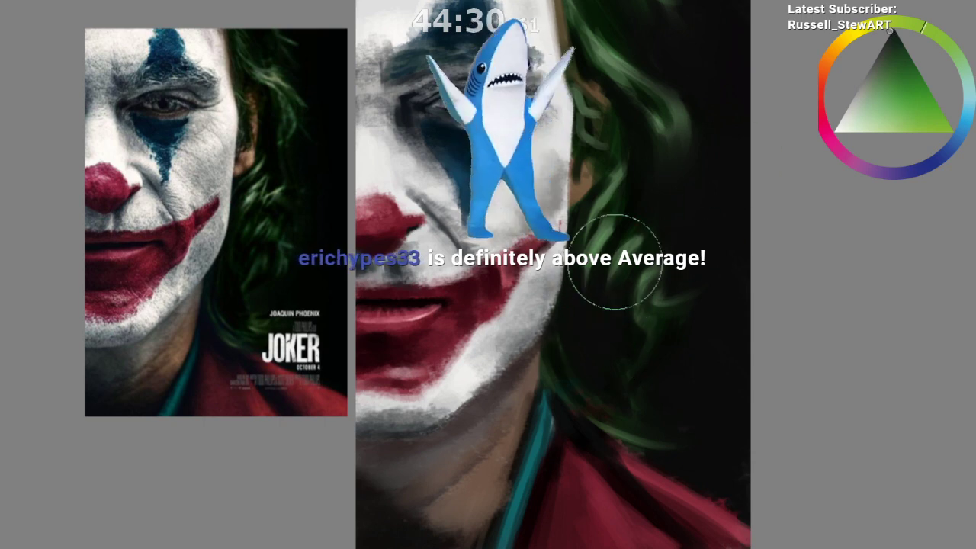
Step: Mirror the canvas view to compare the painting with the poster, and restore the normal orientation
key(m)
scroll(543, 275, down, 1)
drag(544, 274, 489, 262)
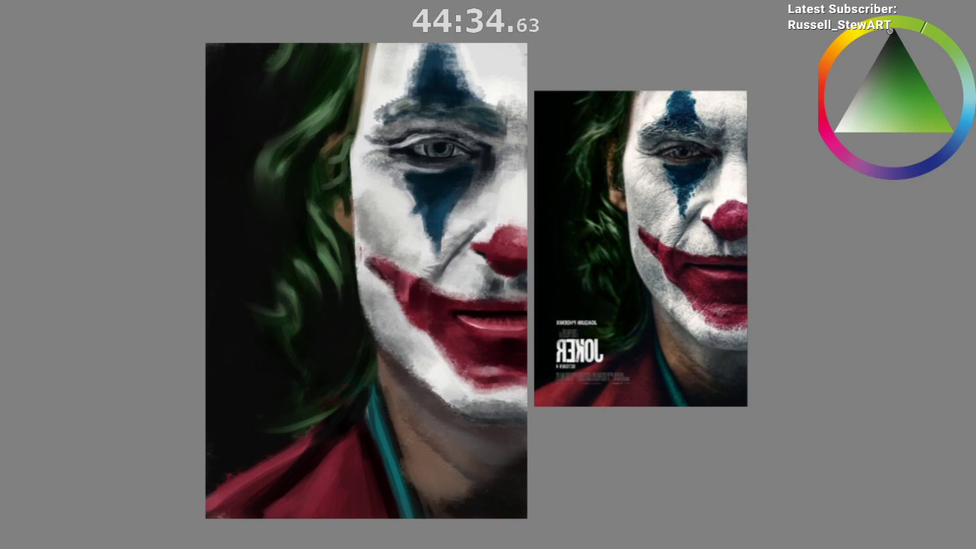
key(m)
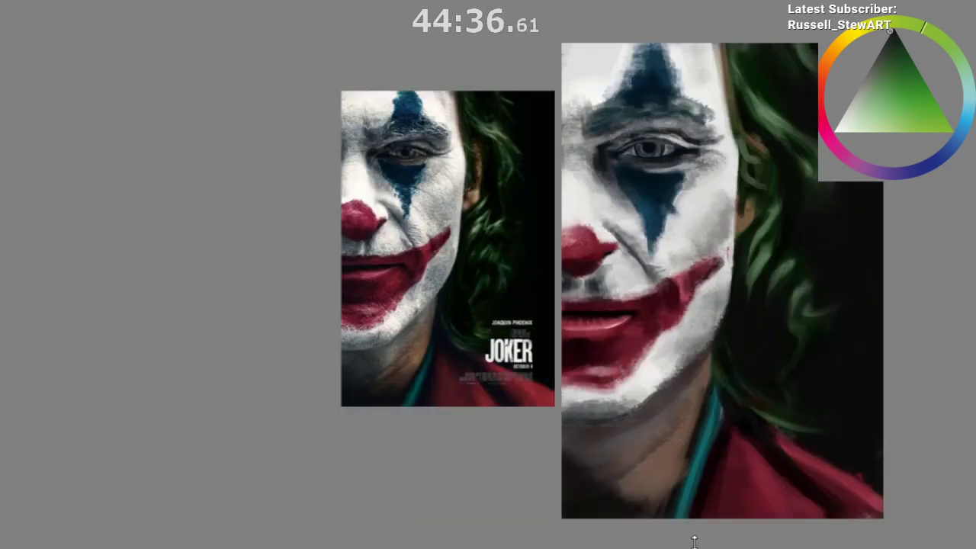
drag(881, 546, 775, 545)
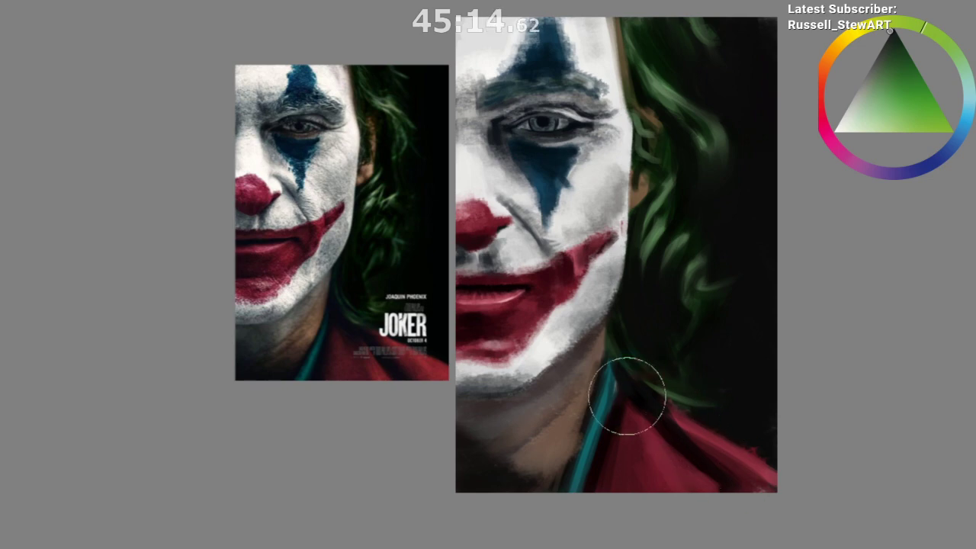
Step: Outline the dark gap between the lips on the poster with a freehand selection, and clear the selection
scroll(622, 370, up, 5)
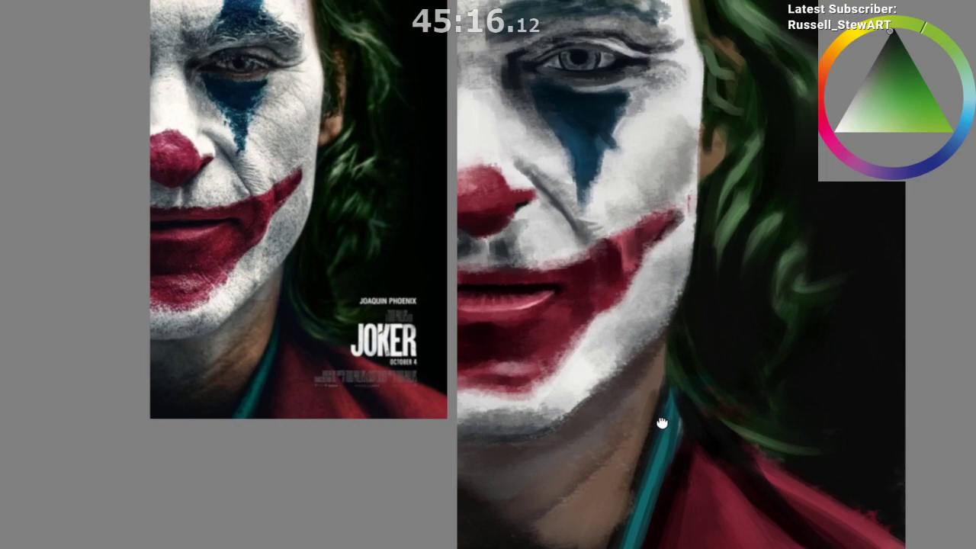
drag(662, 423, 664, 435)
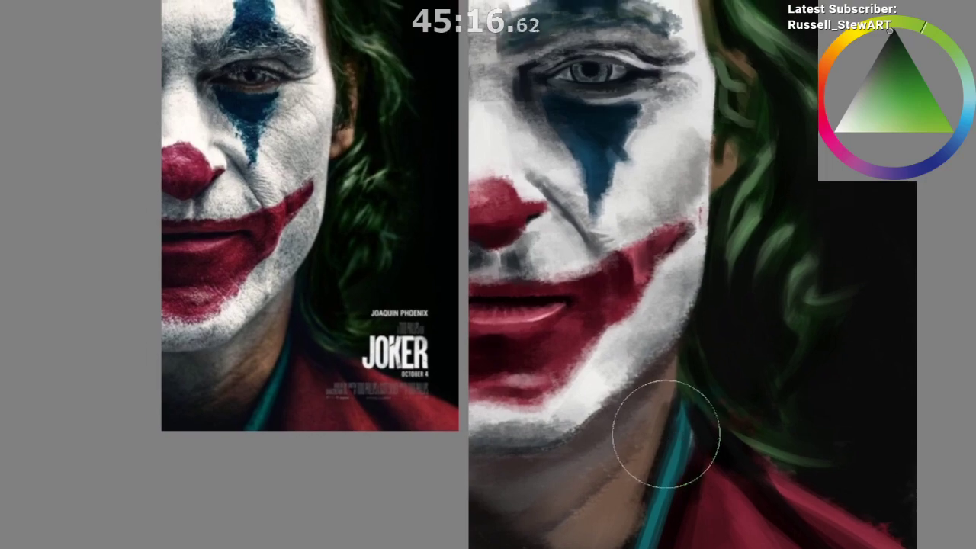
scroll(247, 269, up, 5)
scroll(266, 396, down, 5)
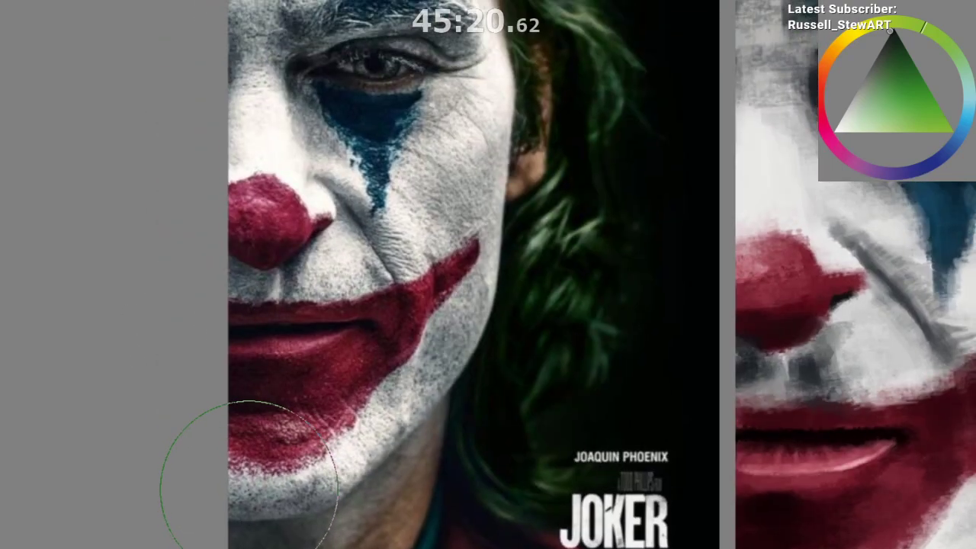
mouse_move(252, 329)
mouse_down()
mouse_move(359, 318)
mouse_move(381, 319)
mouse_move(387, 335)
mouse_move(357, 327)
mouse_move(231, 342)
mouse_up()
scroll(424, 481, down, 2)
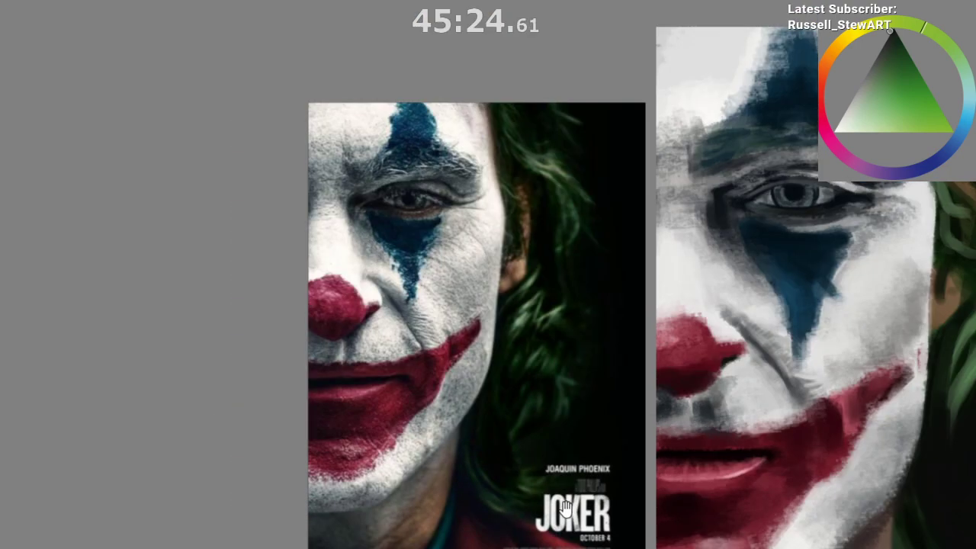
scroll(480, 430, up, 6)
mouse_move(139, 275)
mouse_down()
mouse_move(467, 252)
mouse_move(526, 259)
mouse_move(135, 290)
mouse_up()
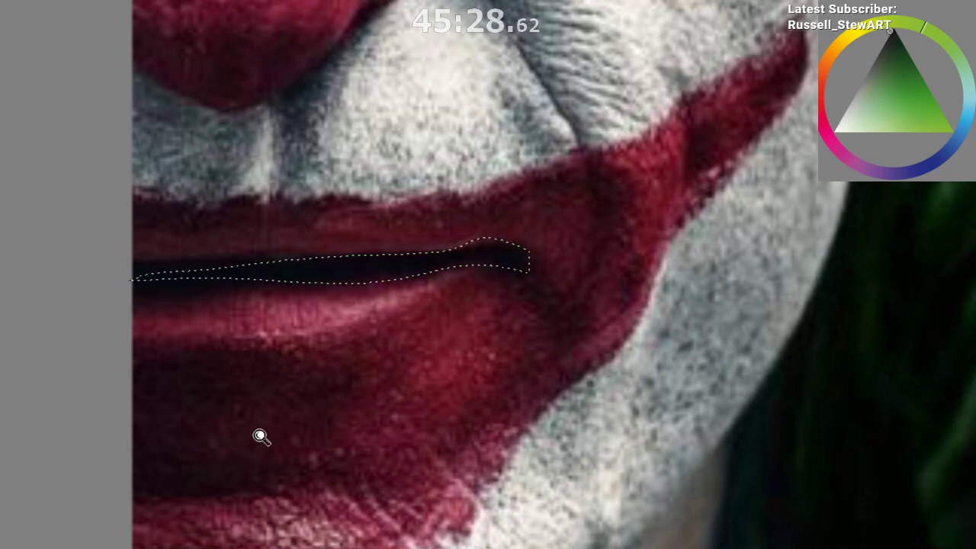
key(ctrl+d)
Step: Trace along the dark line between the lips in the painting to compare its shape with the poster
scroll(259, 436, down, 1)
scroll(679, 488, down, 1)
scroll(333, 514, down, 3)
scroll(571, 453, up, 3)
mouse_move(570, 453)
mouse_down()
mouse_move(660, 544)
mouse_move(434, 449)
mouse_up()
drag(697, 392, 693, 424)
scroll(694, 424, down, 1)
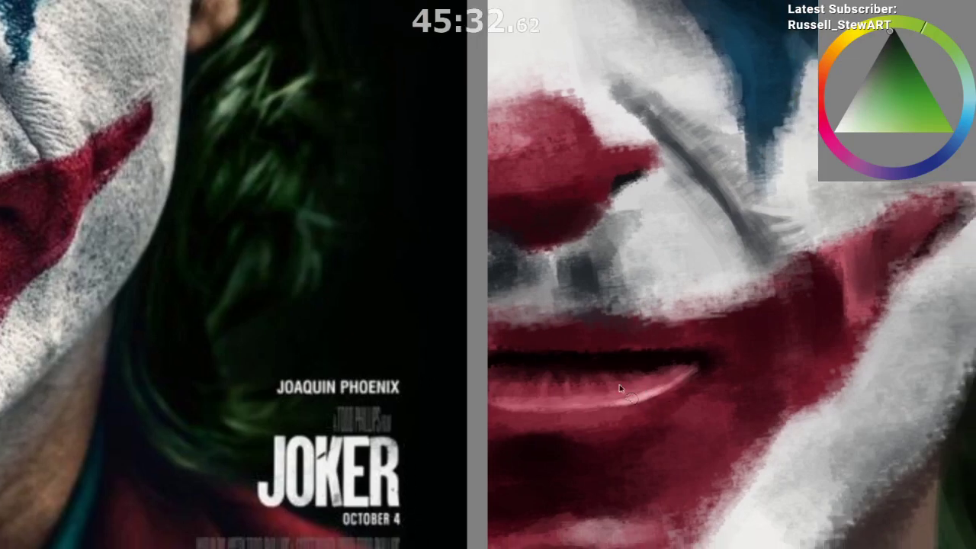
drag(494, 358, 698, 359)
mouse_move(570, 464)
mouse_down()
mouse_move(616, 392)
mouse_move(704, 305)
mouse_move(729, 304)
mouse_up()
Step: Extend the dark line at the corner of the painted mouth with sampled near-black and deep red brush strokes
scroll(612, 392, down, 1)
key(b)
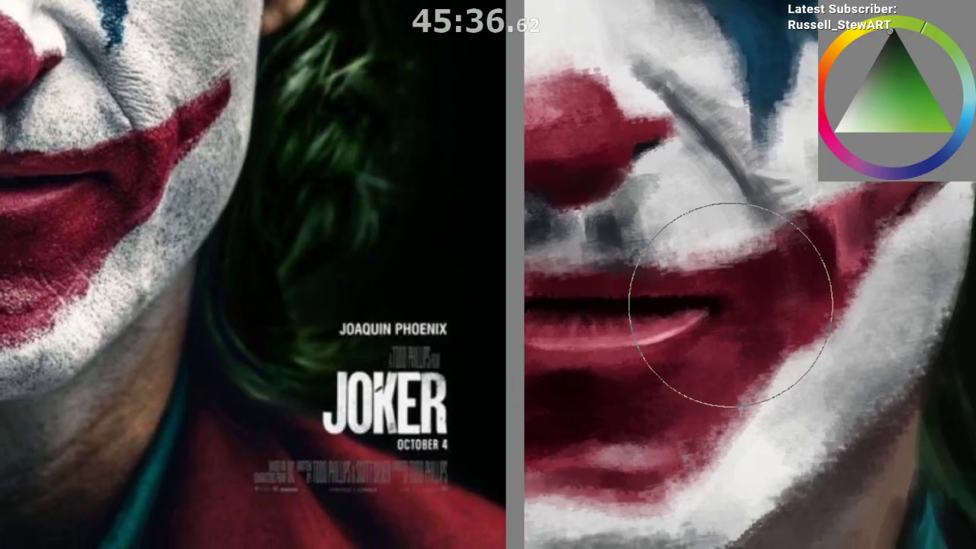
click(973, 229)
ctrl+click(709, 304)
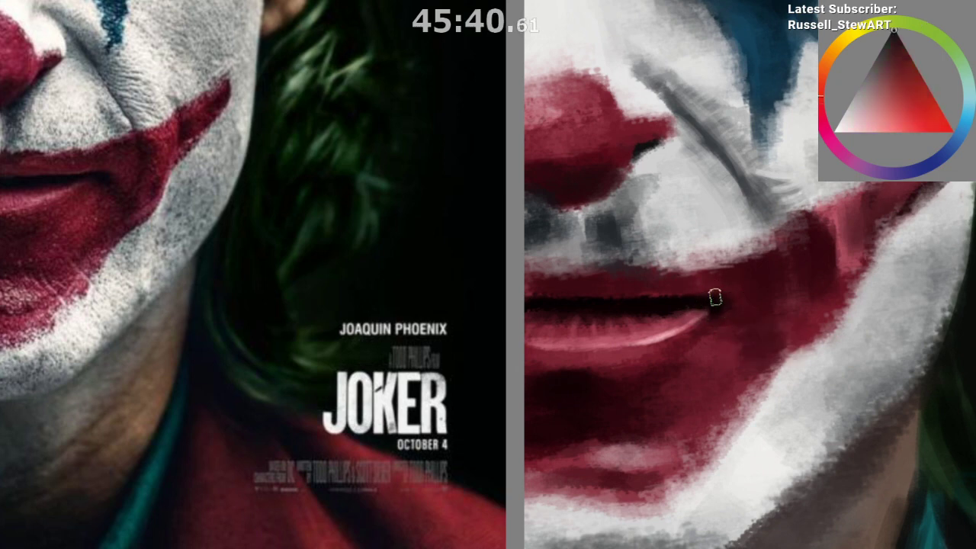
mouse_move(737, 296)
mouse_down()
mouse_move(755, 294)
mouse_move(730, 299)
mouse_up()
ctrl+click(712, 315)
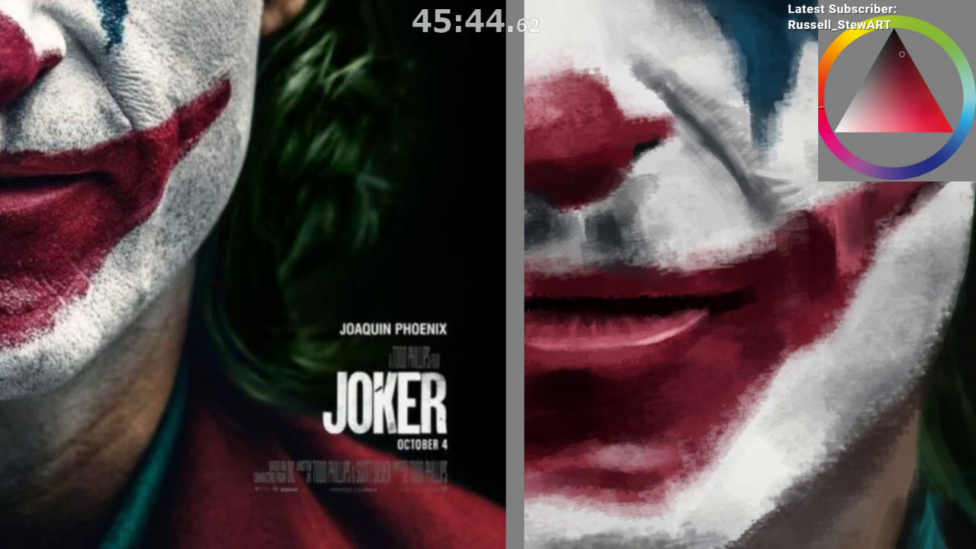
ctrl+click(711, 328)
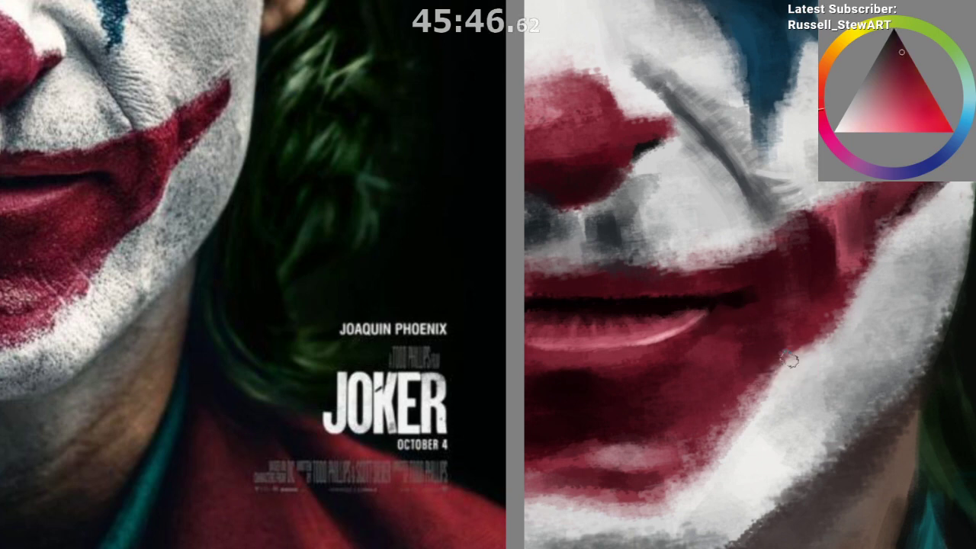
Step: Outline the dark fold running down from the mouth corner on the poster with a freehand selection
scroll(709, 427, down, 3)
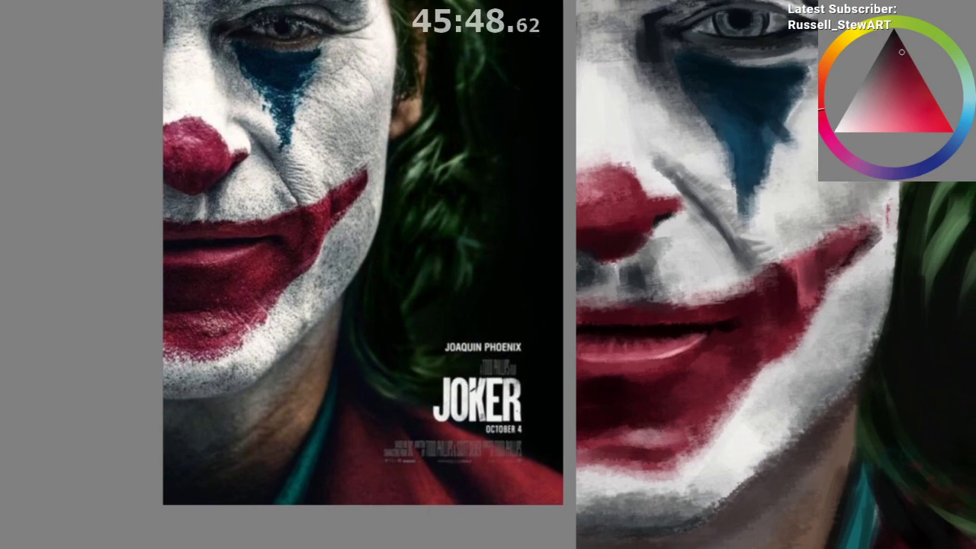
ctrl+click(736, 324)
drag(312, 234, 329, 202)
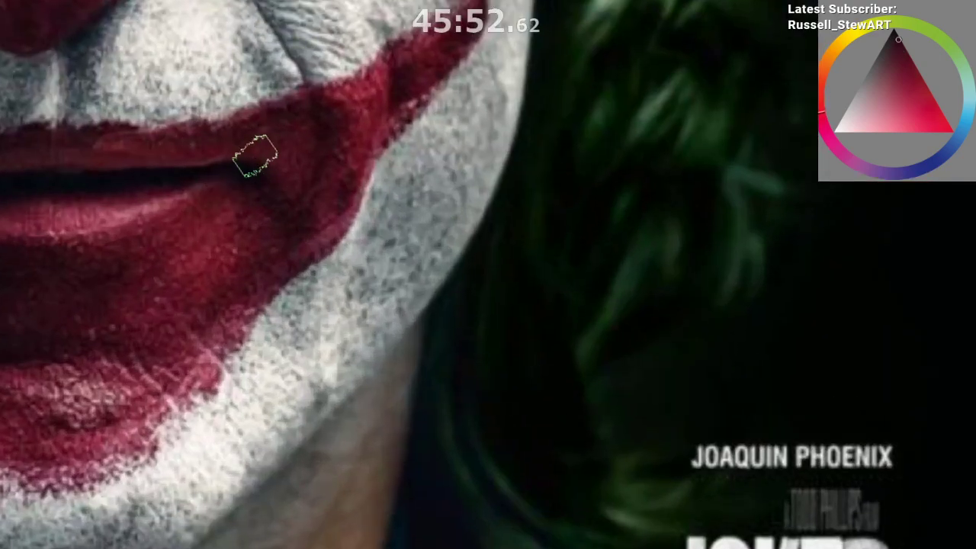
mouse_move(255, 153)
mouse_down()
mouse_move(309, 212)
mouse_move(244, 297)
mouse_move(252, 185)
mouse_up()
mouse_move(346, 329)
mouse_down()
mouse_move(312, 414)
mouse_move(633, 498)
mouse_move(639, 521)
mouse_up()
mouse_move(486, 478)
mouse_down()
mouse_move(446, 470)
mouse_move(334, 411)
mouse_up()
drag(334, 411, 485, 494)
mouse_move(640, 478)
mouse_down()
mouse_move(674, 496)
mouse_move(637, 375)
mouse_up()
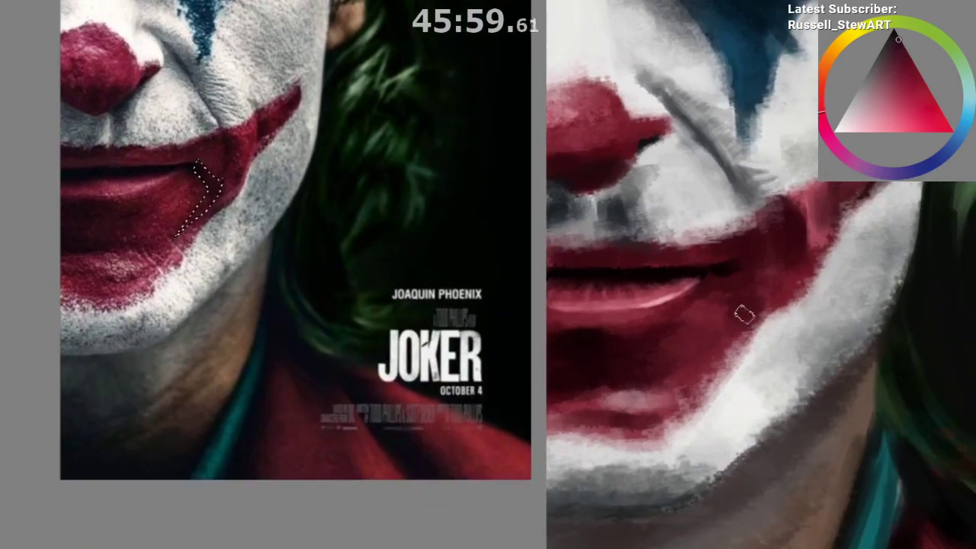
Step: Paint a dark red fold curving down from the corner of the painted mouth, using sampled near-black and deep red
ctrl+click(731, 254)
ctrl+click(732, 255)
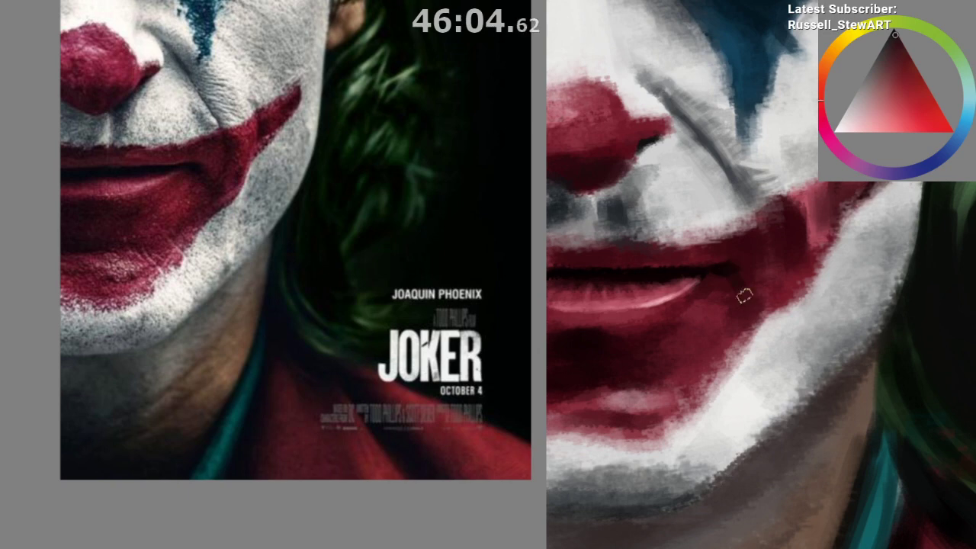
scroll(695, 503, down, 1)
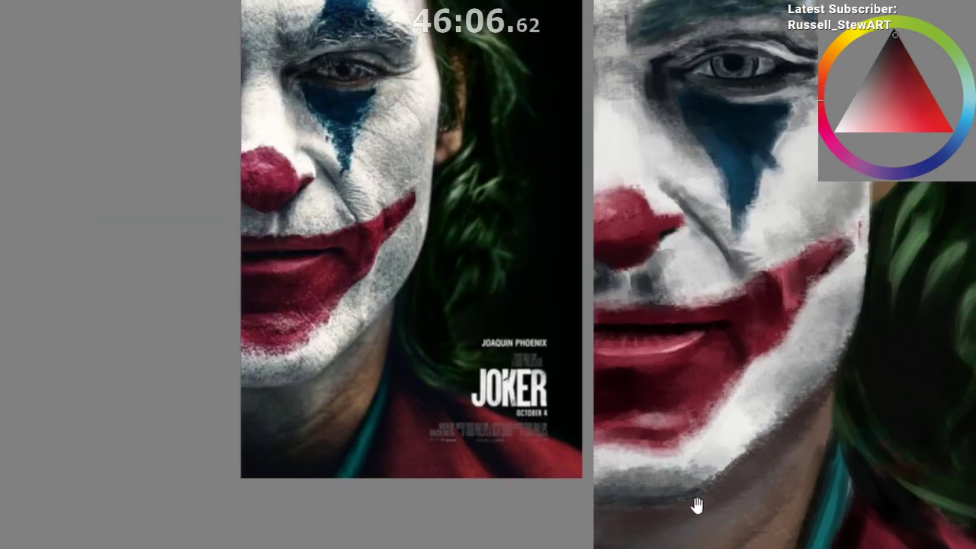
ctrl+click(747, 327)
ctrl+click(724, 367)
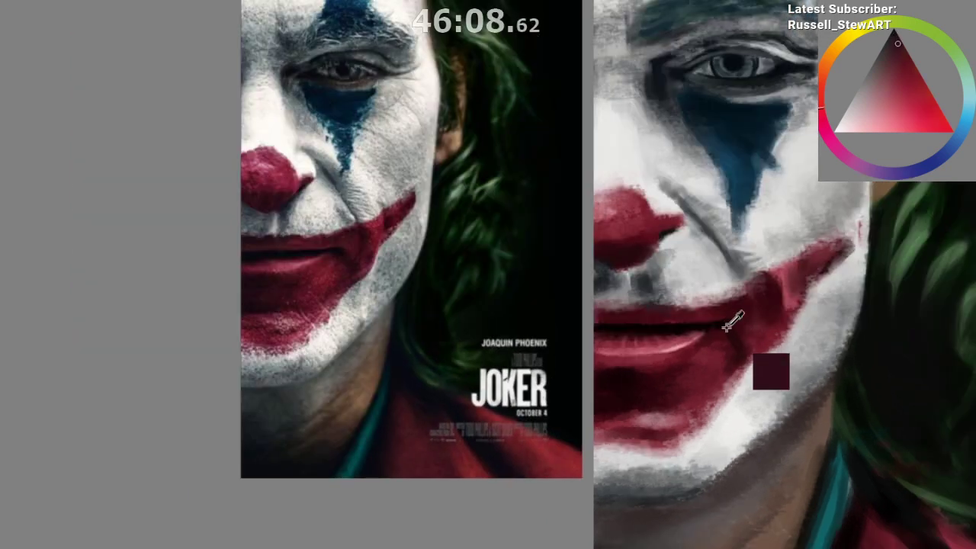
Step: Deepen the shadows below the lower lip and in the red smile beside the mouth corner with sampled dark reds
scroll(753, 505, down, 1)
drag(739, 512, 670, 455)
drag(667, 375, 668, 351)
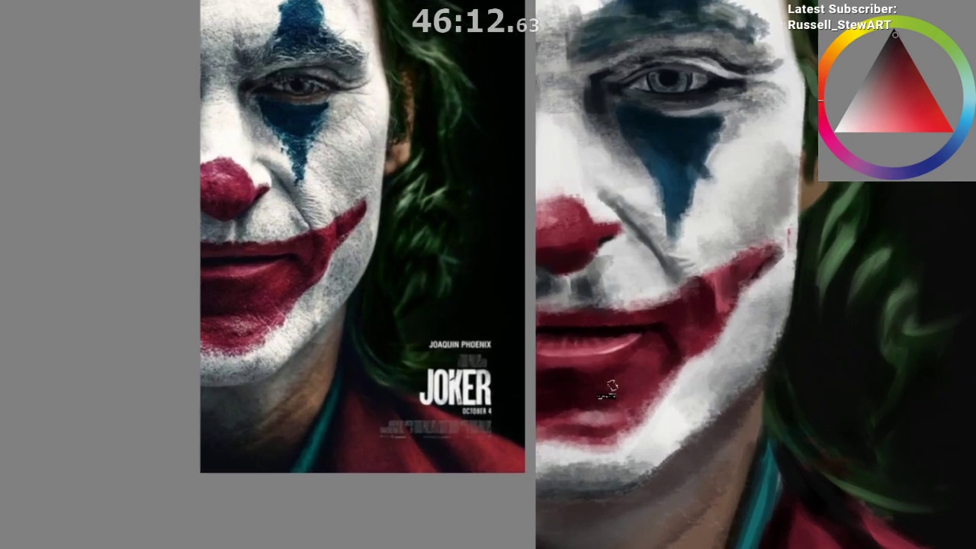
ctrl+click(612, 329)
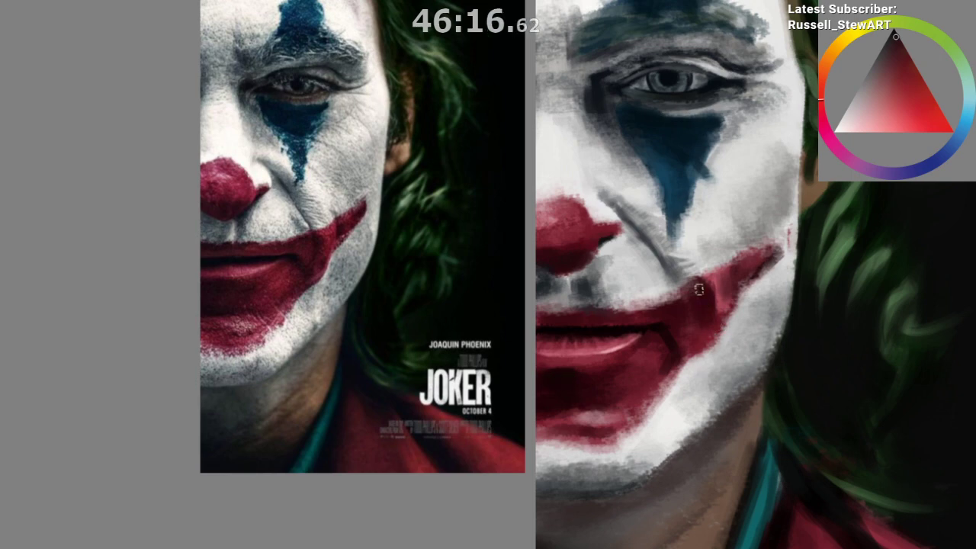
ctrl+click(675, 327)
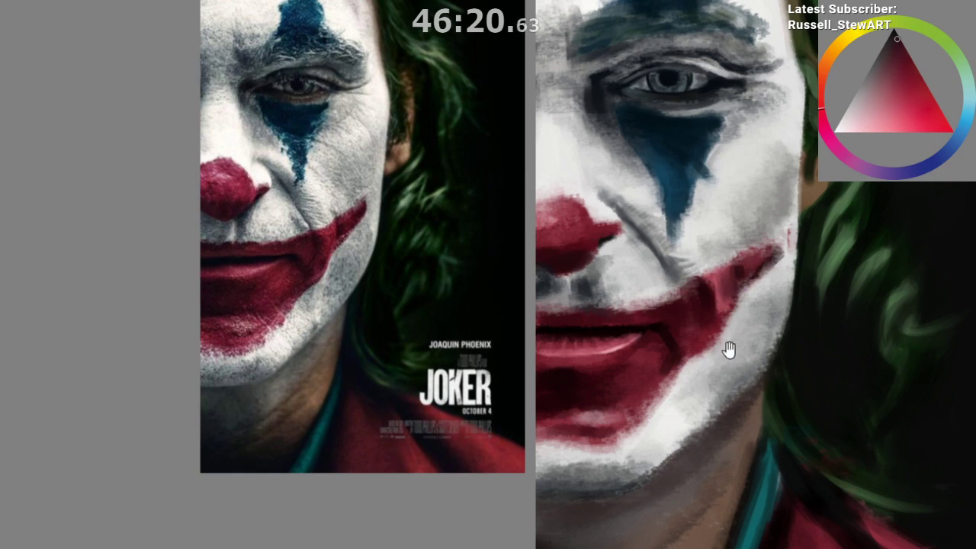
Step: Darken the underside of the red nose with a deep red sampled from below the lower lip
drag(730, 350, 693, 426)
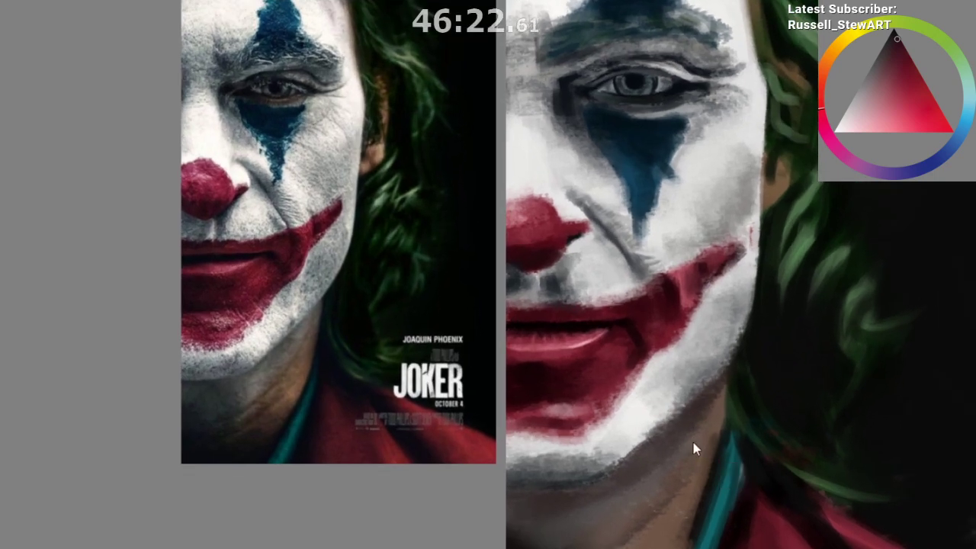
drag(547, 302, 550, 279)
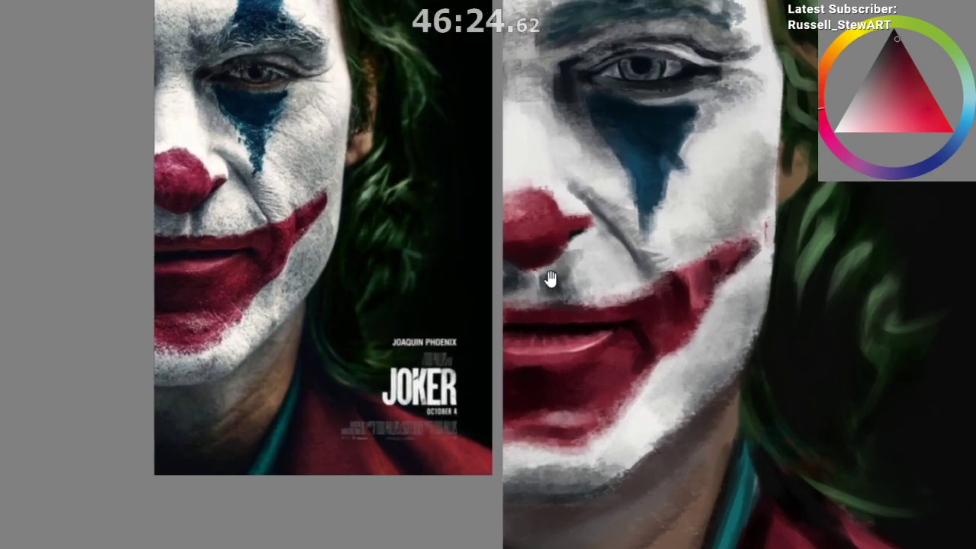
ctrl+click(540, 382)
drag(542, 259, 526, 265)
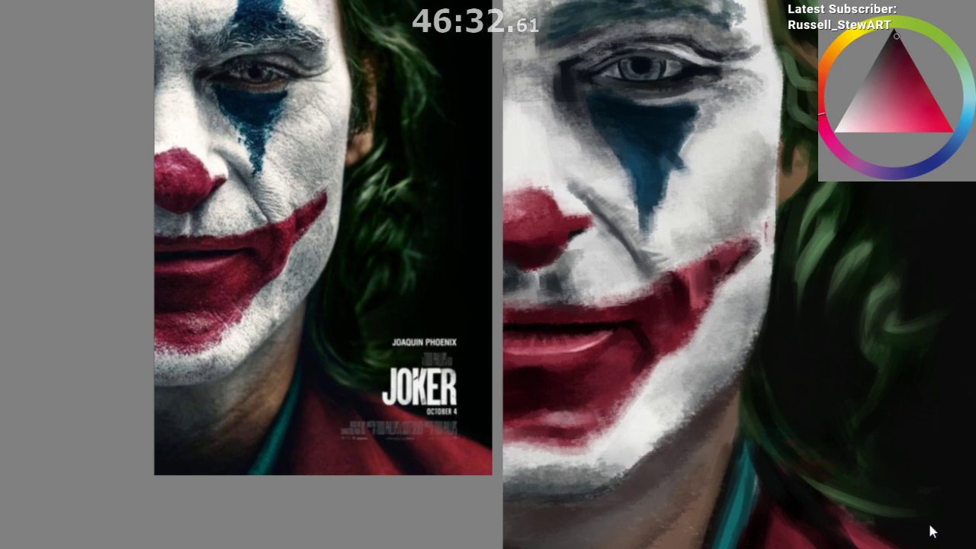
Step: Lighten the cheek crease beside the nose with an off-white sampled from the face paint
drag(640, 509, 616, 529)
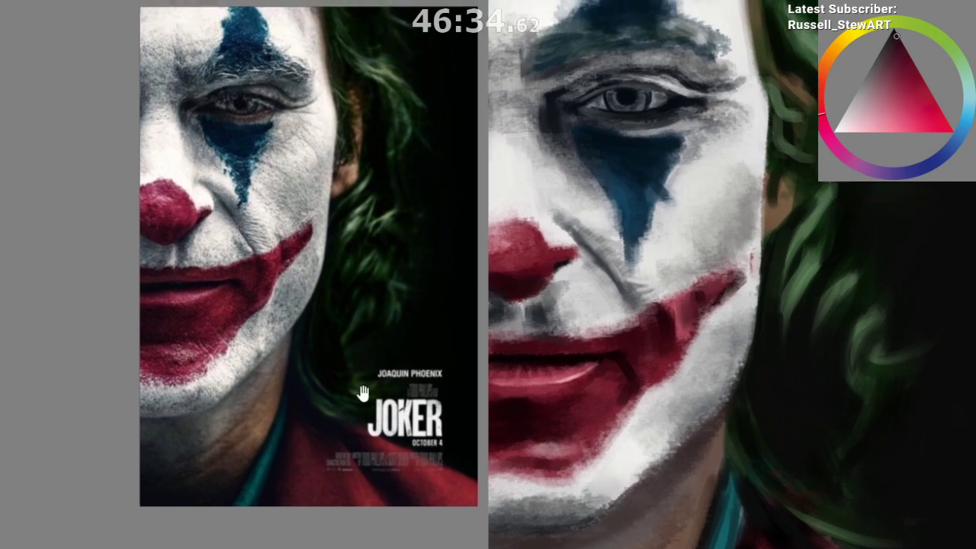
drag(344, 392, 492, 449)
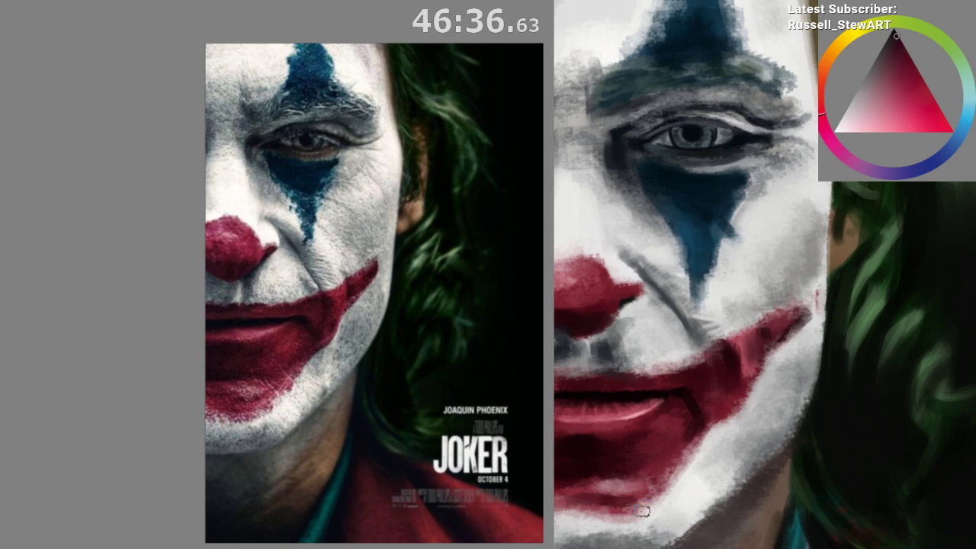
drag(624, 532, 545, 509)
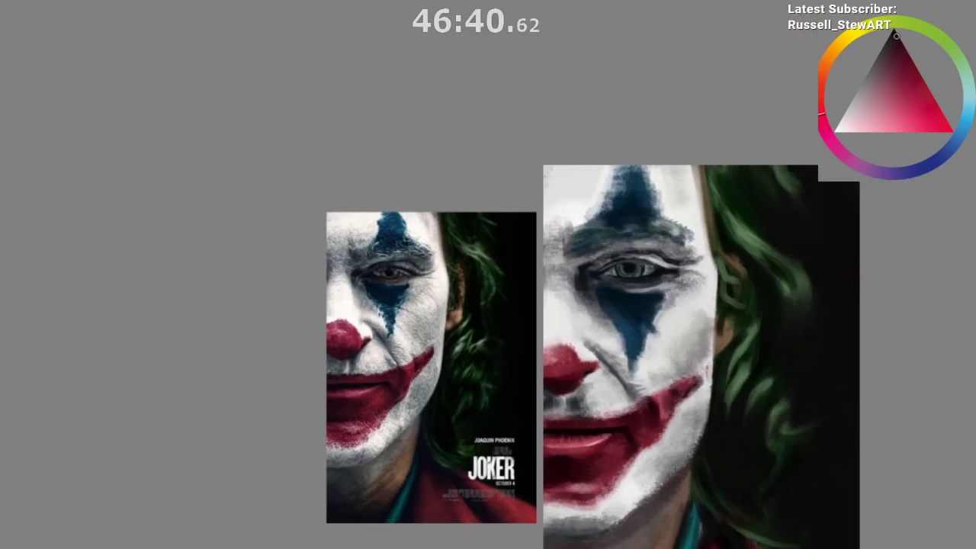
drag(623, 546, 619, 541)
mouse_move(616, 532)
mouse_down()
mouse_move(632, 520)
mouse_move(632, 528)
mouse_up()
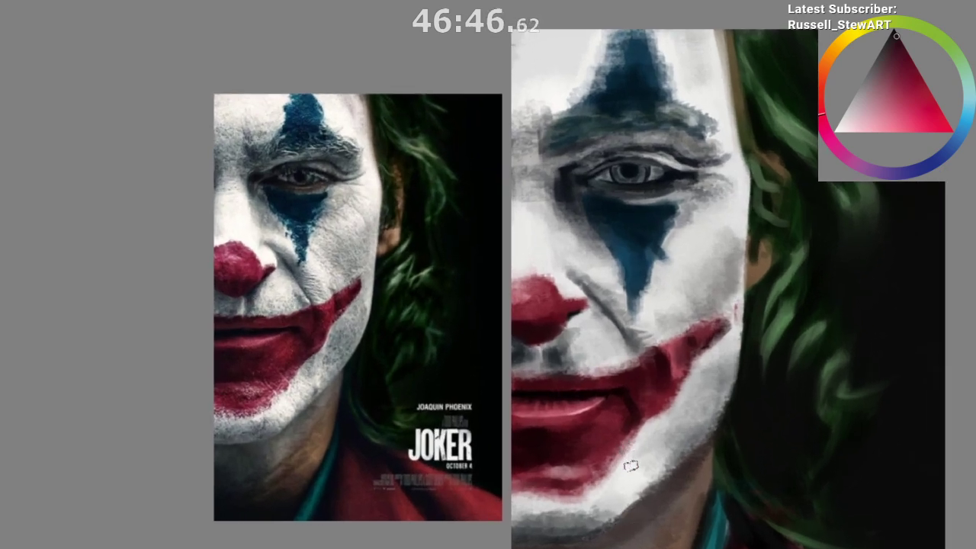
ctrl+click(614, 331)
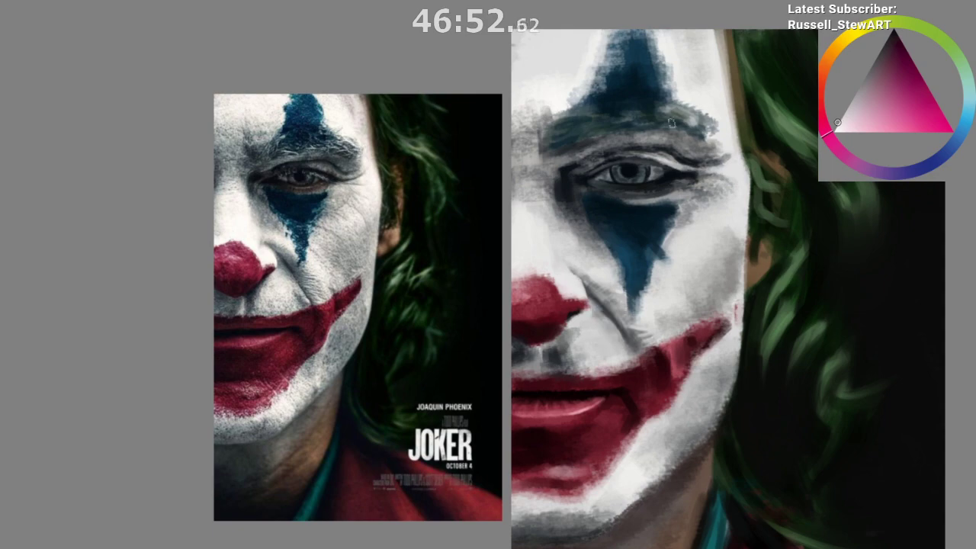
drag(657, 348, 653, 362)
Step: Outline the bright shape above the red nose on the poster and in the painting with freehand selections, clearing each one
drag(243, 295, 295, 204)
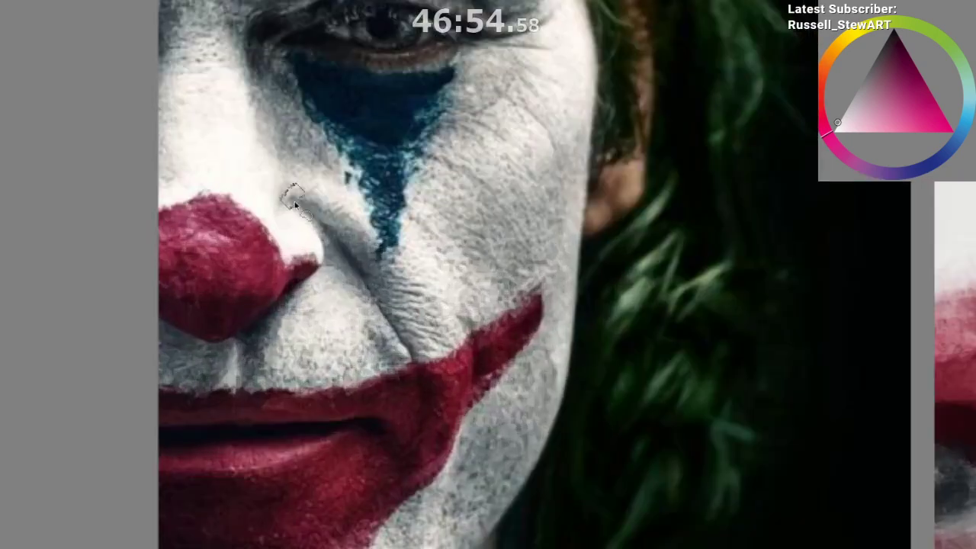
mouse_move(316, 265)
mouse_down()
mouse_move(314, 224)
mouse_move(275, 211)
mouse_move(234, 67)
mouse_move(176, 209)
mouse_up()
drag(365, 366, 364, 530)
drag(471, 487, 566, 423)
key(ctrl+d)
mouse_move(513, 347)
mouse_down()
mouse_move(542, 281)
mouse_move(580, 364)
mouse_move(560, 364)
mouse_move(552, 343)
mouse_move(513, 347)
mouse_up()
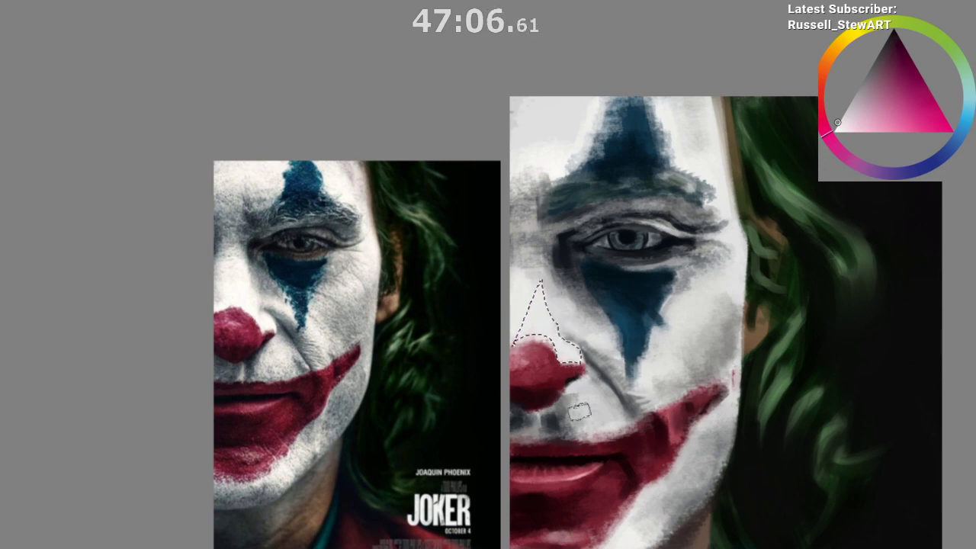
key(ctrl+d)
Step: Clear the selection above the red nose and touch up the face paint beside it with a sampled off-white, checking the mirrored view
drag(673, 446, 660, 448)
key(F2)
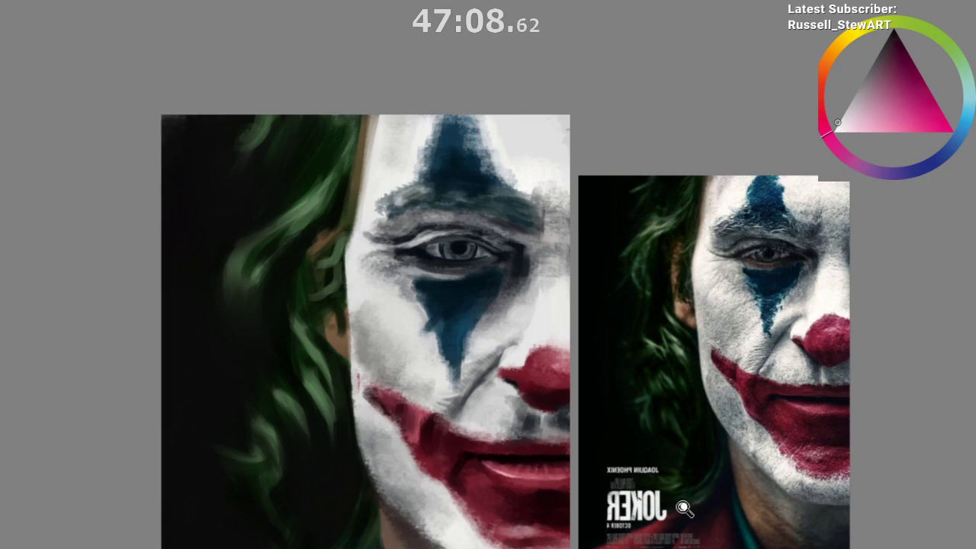
drag(684, 509, 678, 509)
mouse_move(555, 385)
mouse_down()
mouse_move(587, 385)
mouse_move(554, 387)
mouse_up()
key(ctrl+d)
alt+click(553, 387)
mouse_move(619, 508)
mouse_down()
mouse_move(671, 466)
mouse_move(677, 436)
mouse_up()
key(F2)
drag(671, 457, 662, 476)
drag(666, 490, 665, 526)
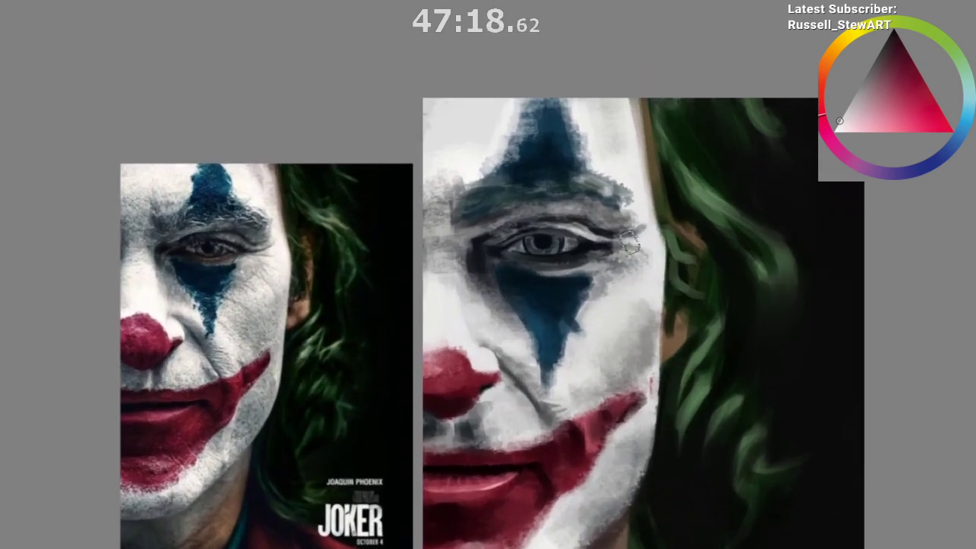
Step: Outline the eye socket's shadow shape in the painting with a freehand selection, clear it, and compare the brow area with the poster
drag(677, 514, 665, 509)
drag(687, 496, 618, 392)
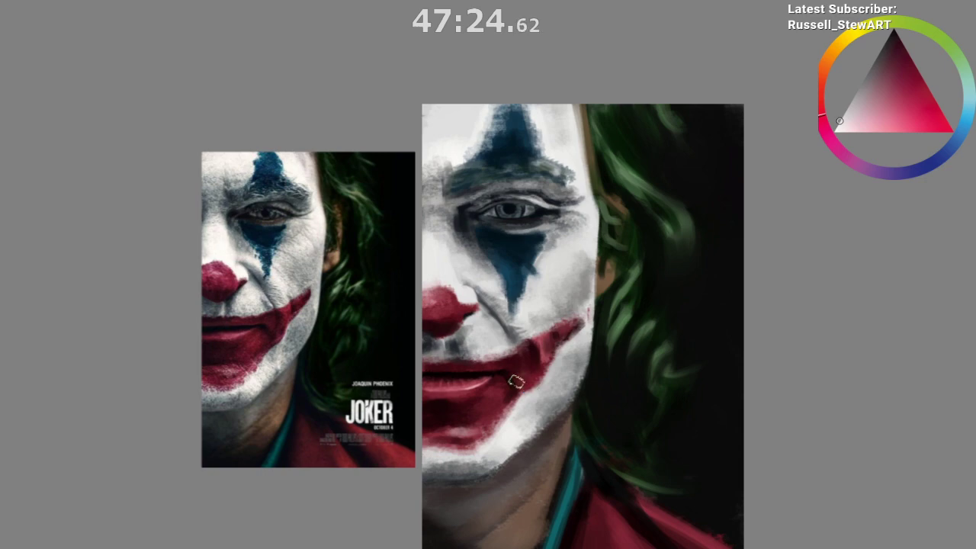
drag(516, 381, 490, 465)
mouse_move(419, 484)
mouse_down()
mouse_move(459, 449)
mouse_move(538, 426)
mouse_move(545, 414)
mouse_move(545, 533)
mouse_move(522, 529)
mouse_move(551, 453)
mouse_up()
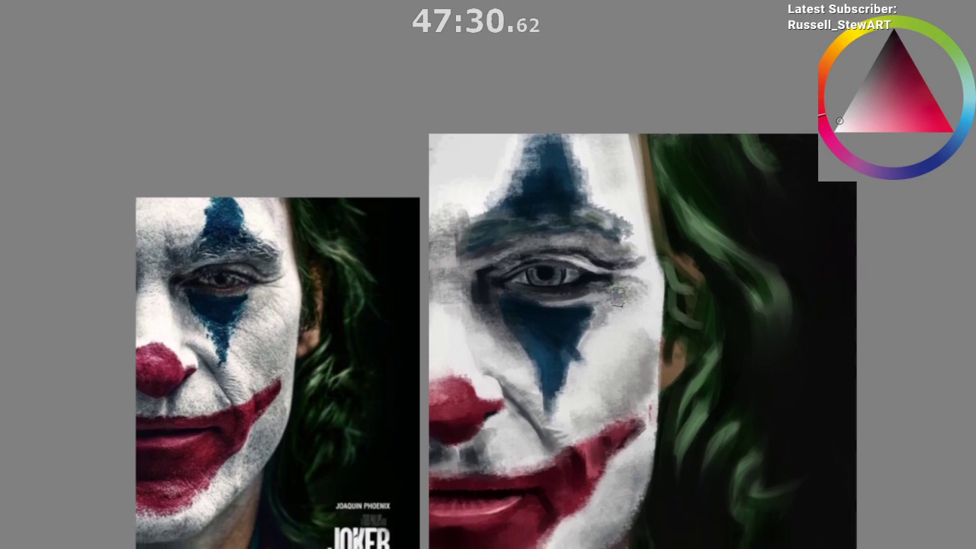
mouse_move(591, 284)
mouse_down()
mouse_move(492, 253)
mouse_move(470, 353)
mouse_move(602, 304)
mouse_up()
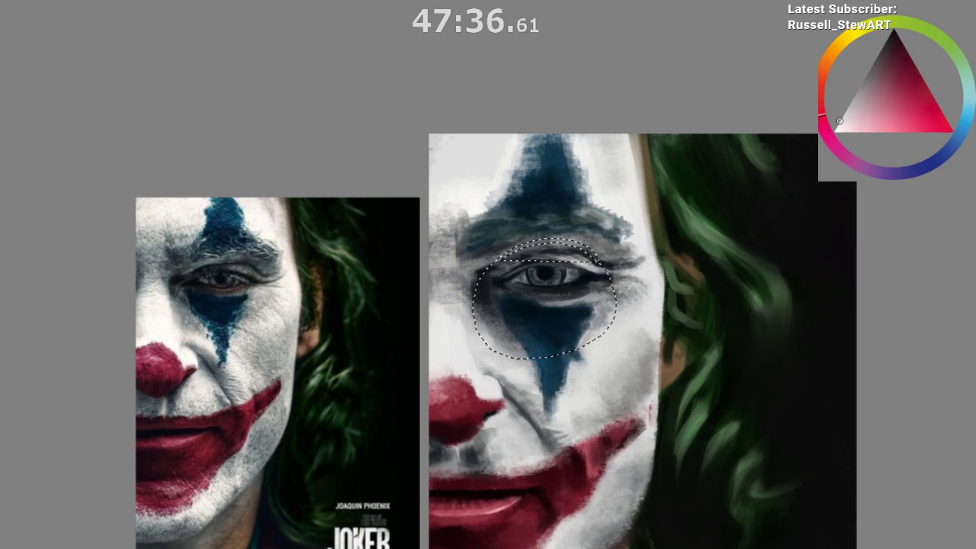
key(ctrl+d)
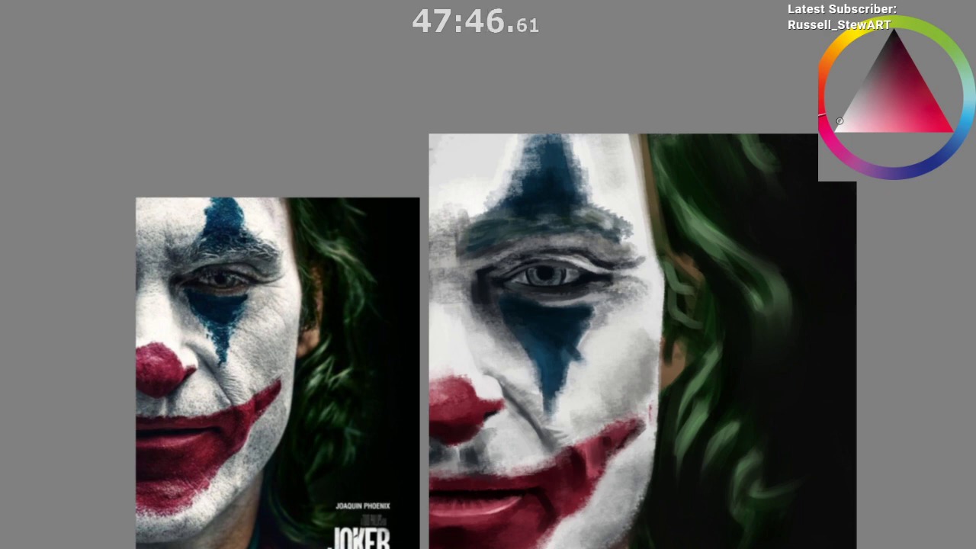
mouse_move(157, 241)
mouse_down()
mouse_move(227, 342)
mouse_move(270, 221)
mouse_up()
click(494, 497)
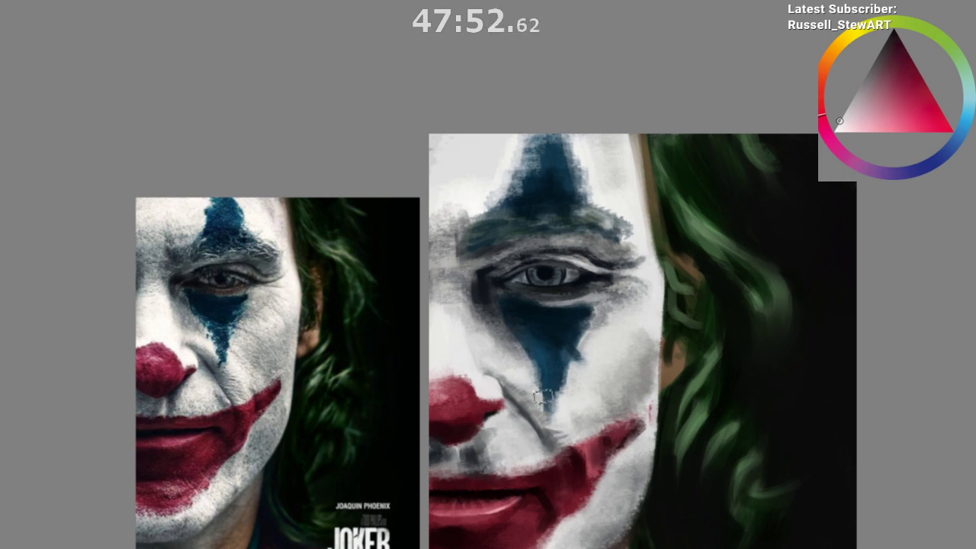
Step: Tone down the inner part of the eye white with blue-greys sampled from the eye and its surrounding shadow
ctrl+click(524, 279)
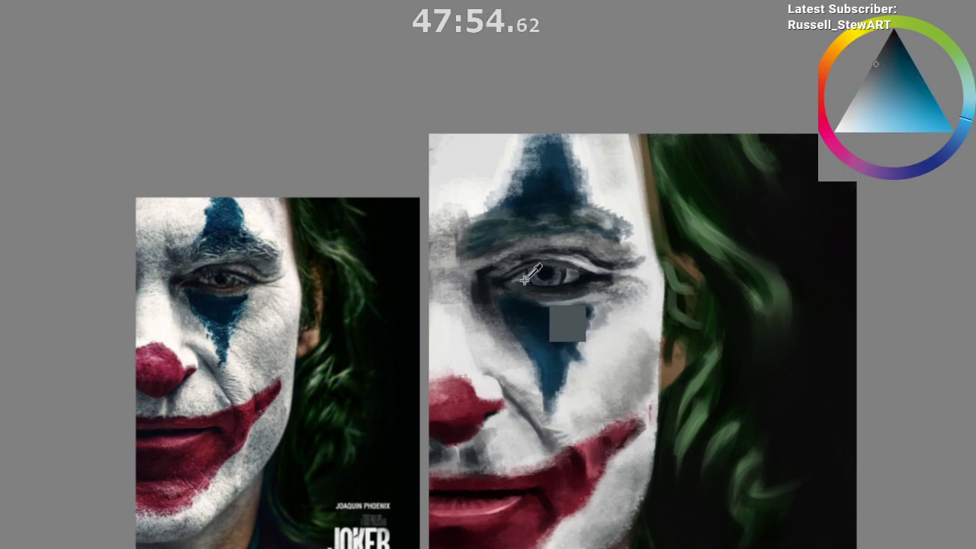
ctrl+click(524, 279)
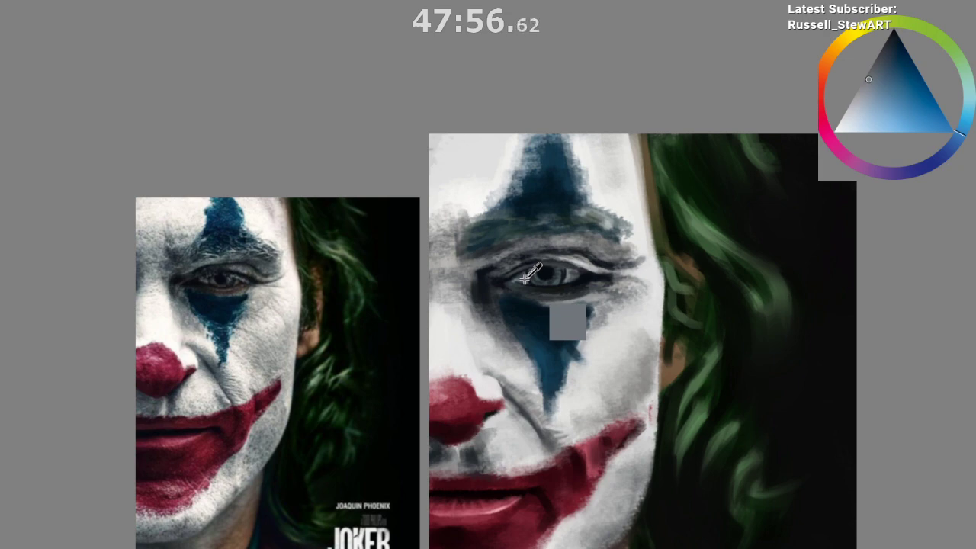
ctrl+click(501, 302)
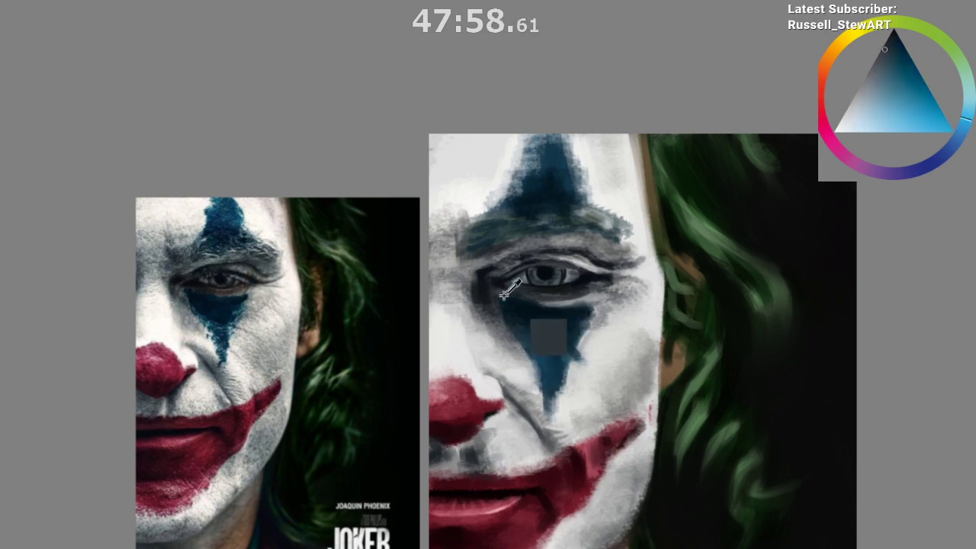
ctrl+click(527, 276)
drag(502, 400, 500, 482)
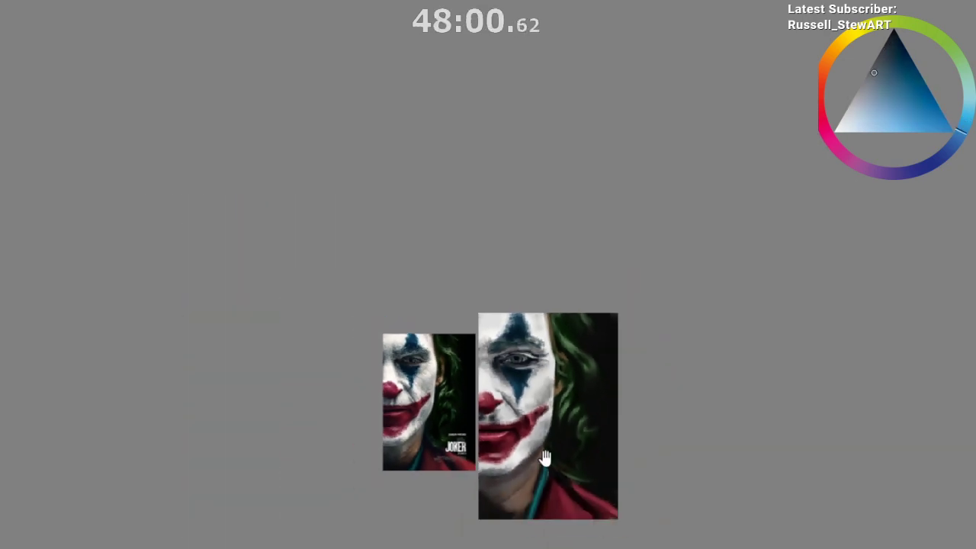
drag(526, 385, 577, 308)
Step: Soften the shading below the outer eye corner and along the inner socket with greys sampled from those areas
ctrl+click(551, 366)
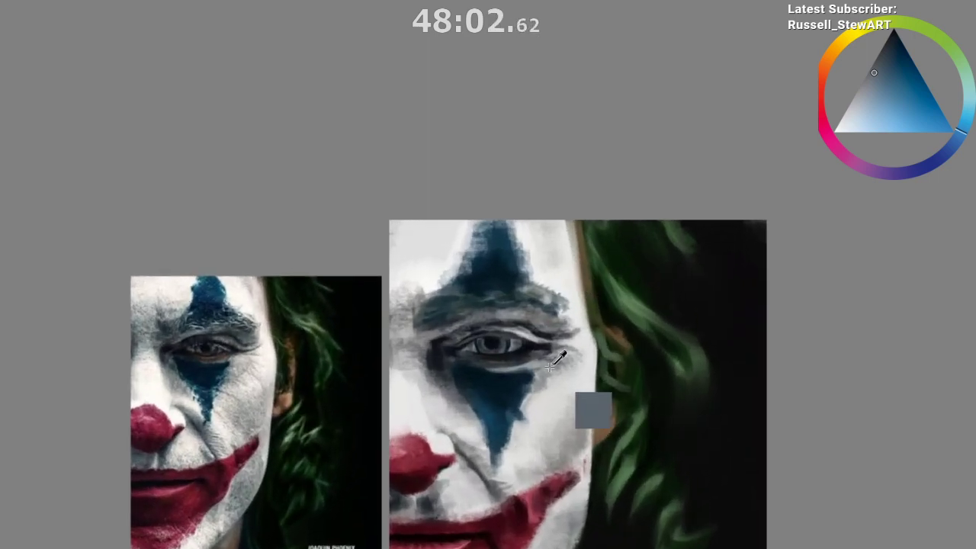
drag(550, 366, 575, 347)
ctrl+click(434, 375)
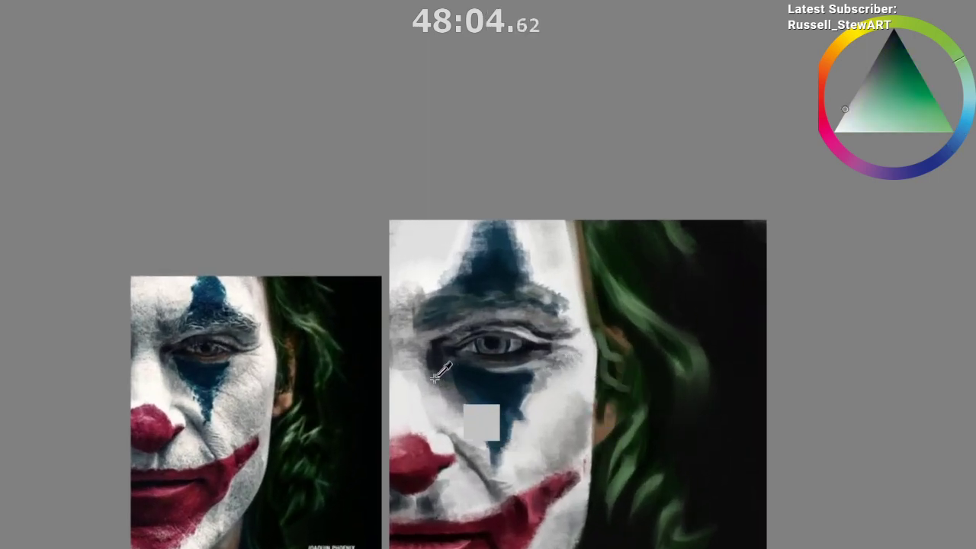
drag(434, 378, 440, 384)
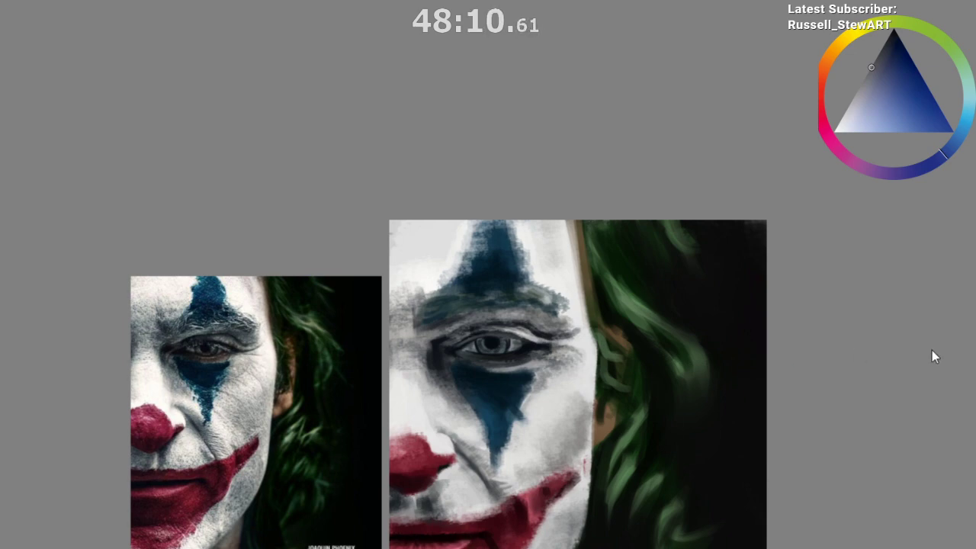
Step: Darken the pupil and the inner part of the eye with a very dark blue-grey sampled beside the iris
scroll(474, 370, up, 2)
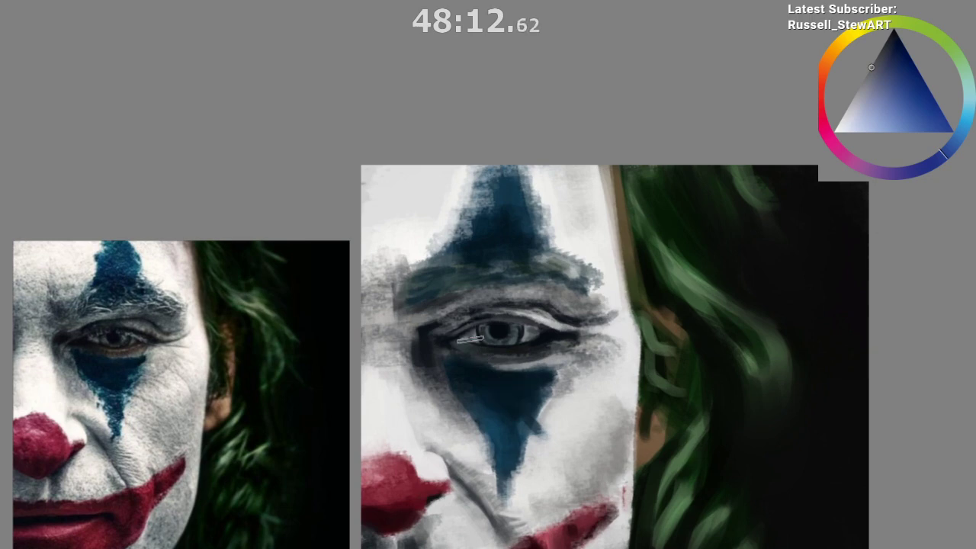
ctrl+click(468, 335)
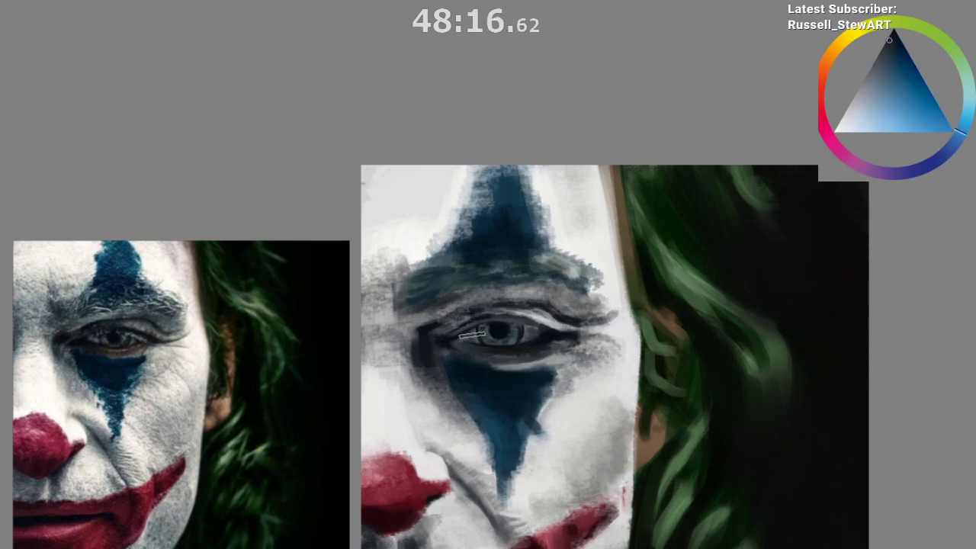
scroll(591, 381, down, 1)
drag(591, 382, 641, 346)
scroll(592, 377, down, 2)
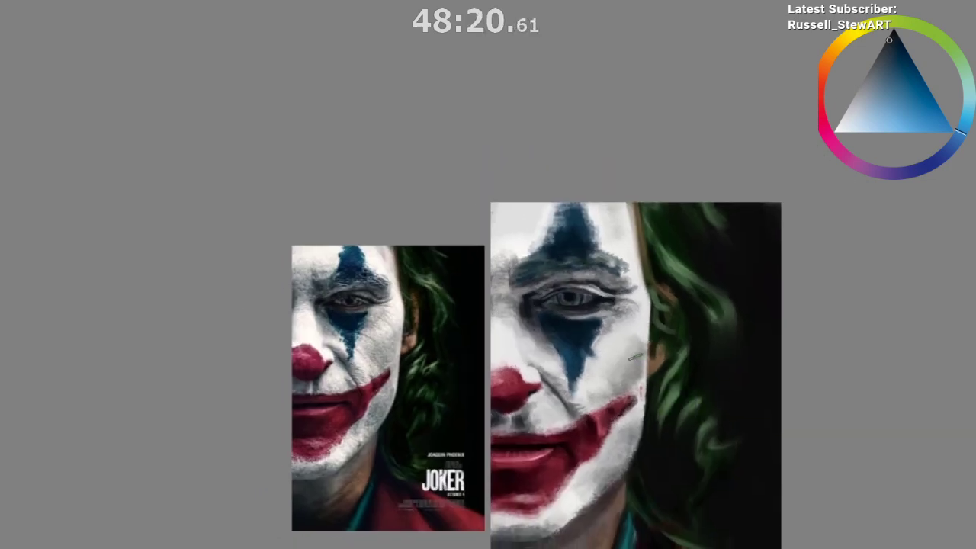
scroll(636, 311, up, 2)
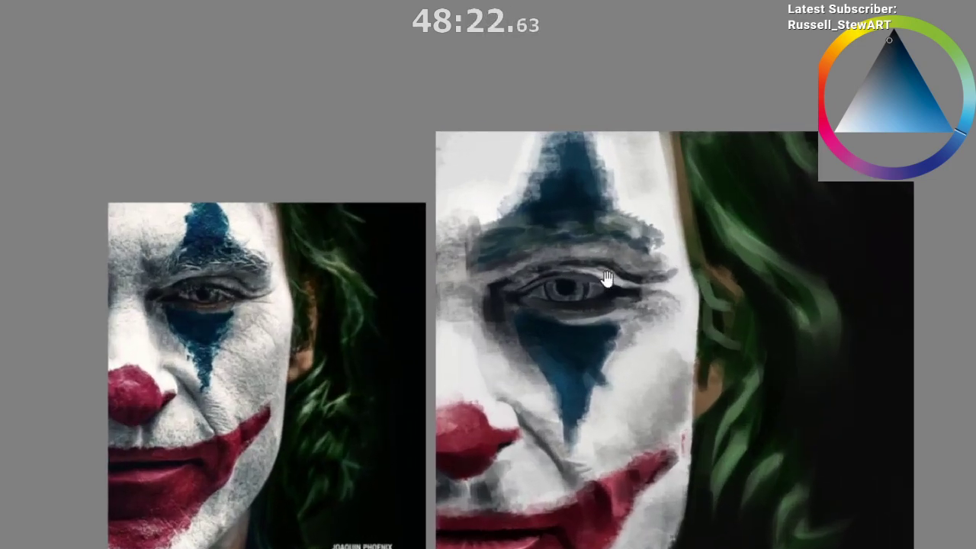
Step: Darken the shadow under the upper lash line across the iris with a near-black blue sampled from the eye's outer corner
drag(562, 352, 580, 366)
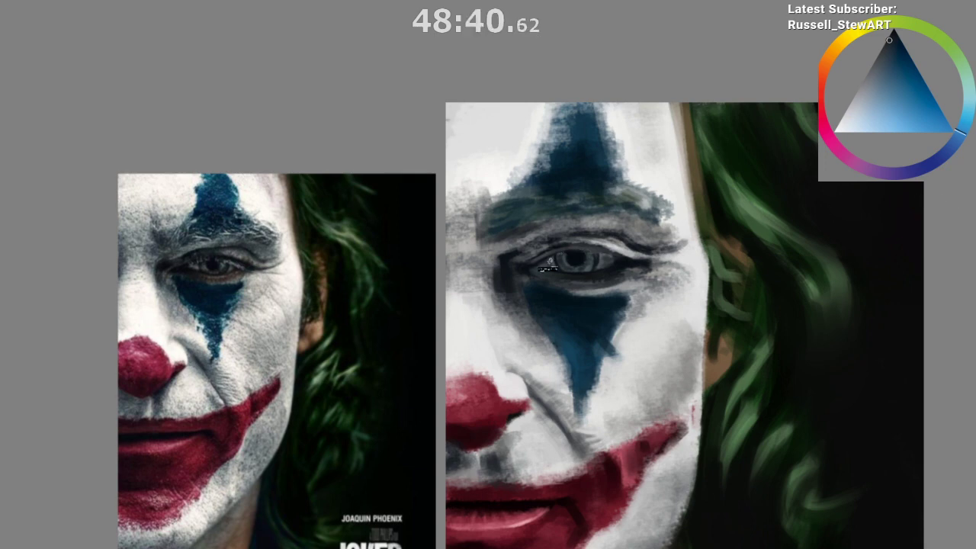
ctrl+click(638, 257)
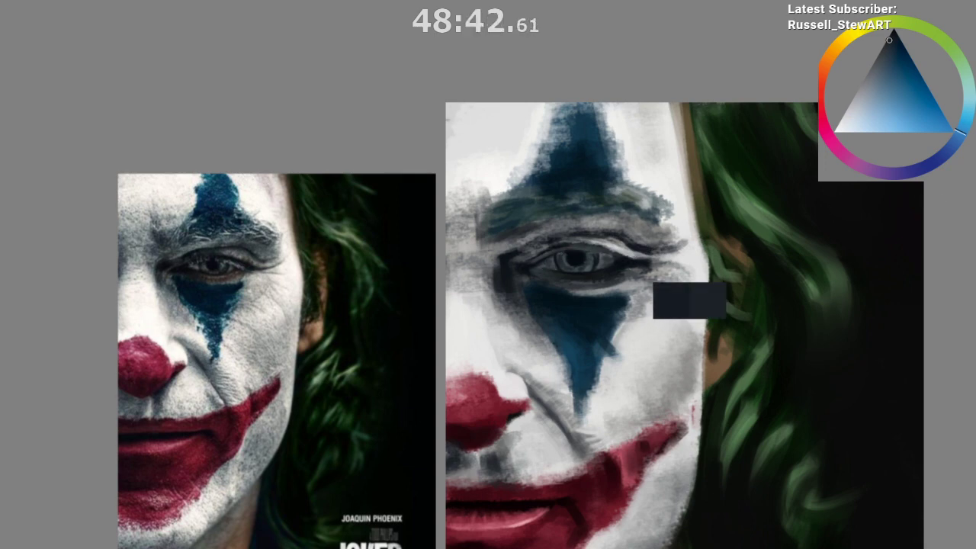
drag(540, 258, 607, 255)
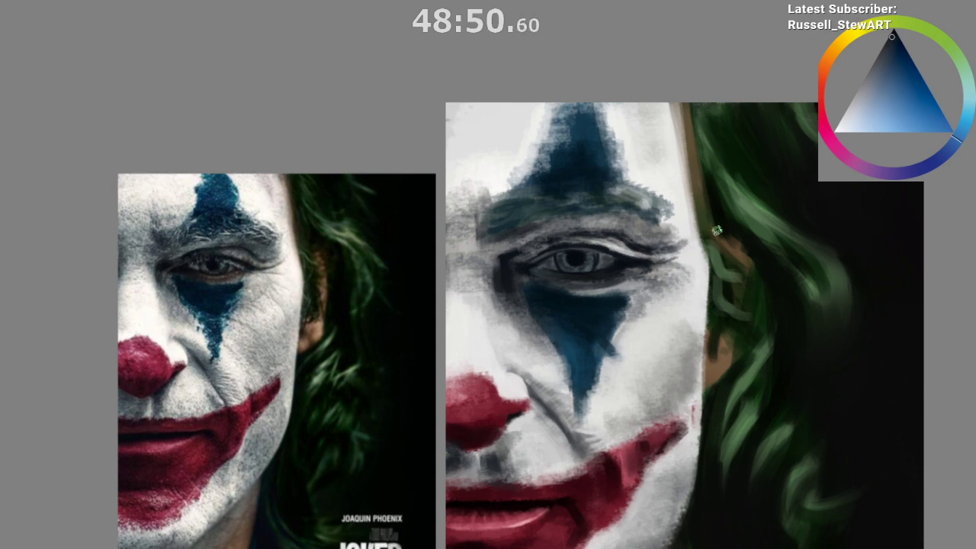
Step: Check the portrait in the mirrored view and lighten the wrinkle at the outer eye corner with a pale blue-grey
key(m)
drag(485, 350, 517, 437)
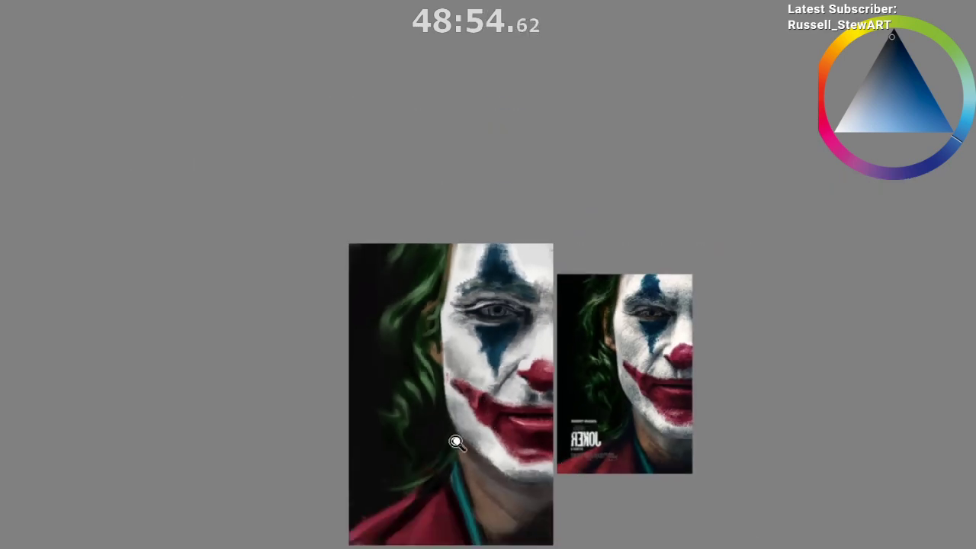
drag(455, 447, 626, 359)
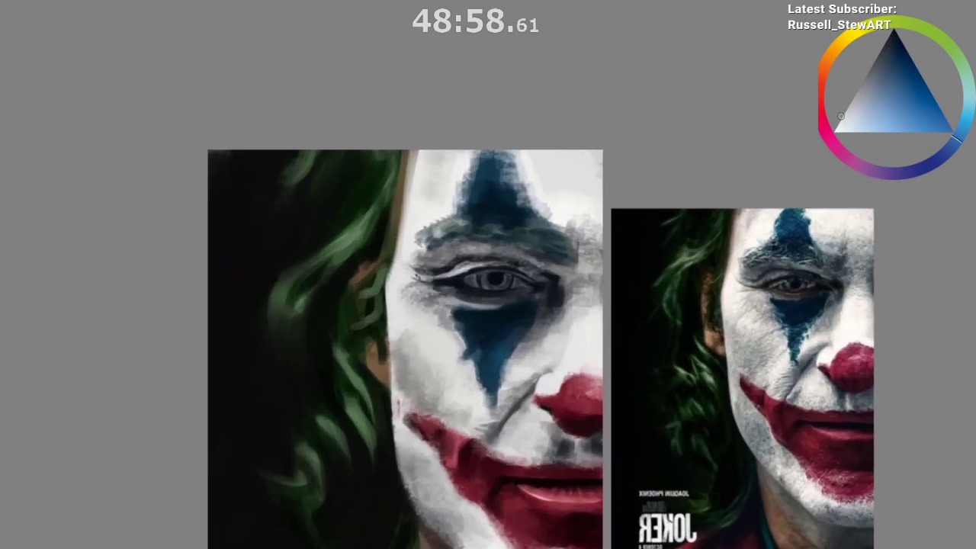
key(m)
Step: Tone down the bright highlight on the outer half of the upper eyelid with a sampled mid grey
scroll(631, 342, up, 1)
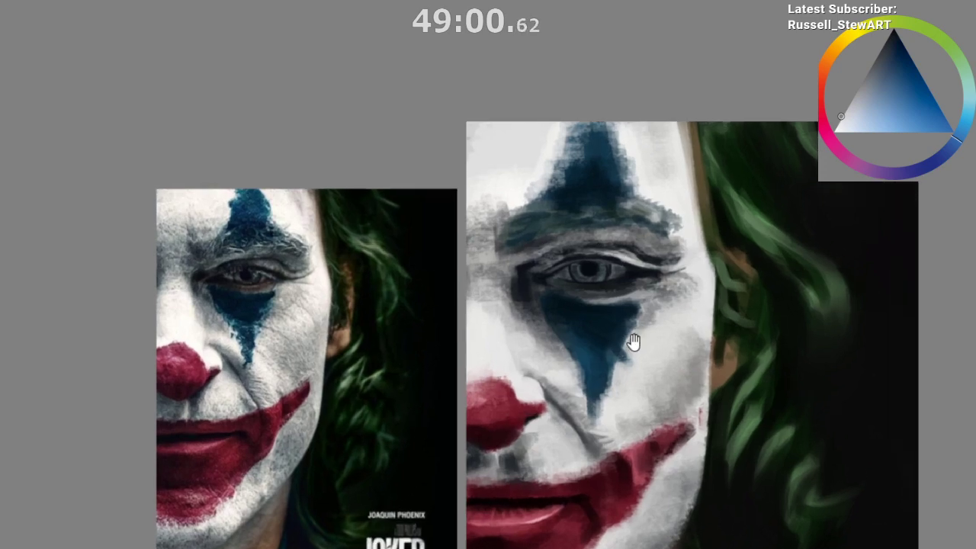
ctrl+click(635, 259)
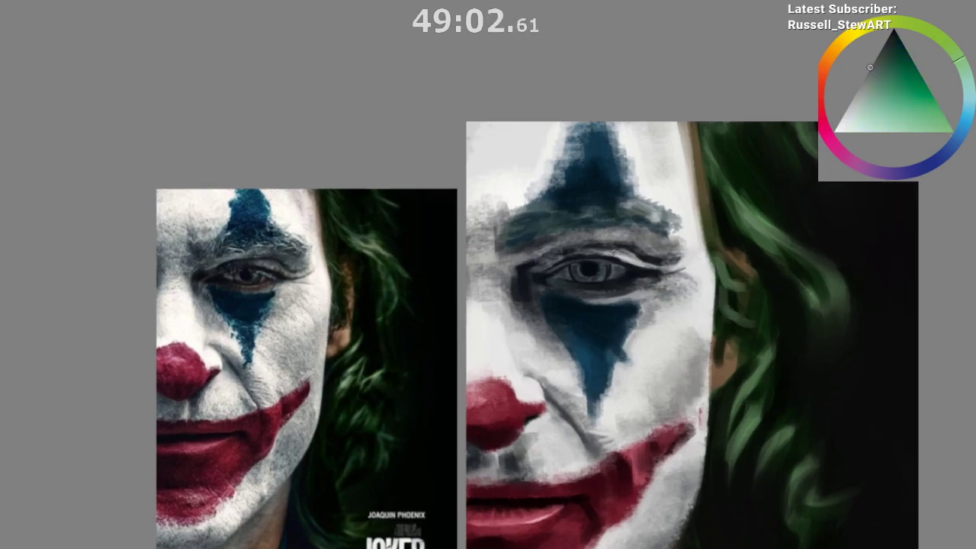
drag(620, 262, 649, 266)
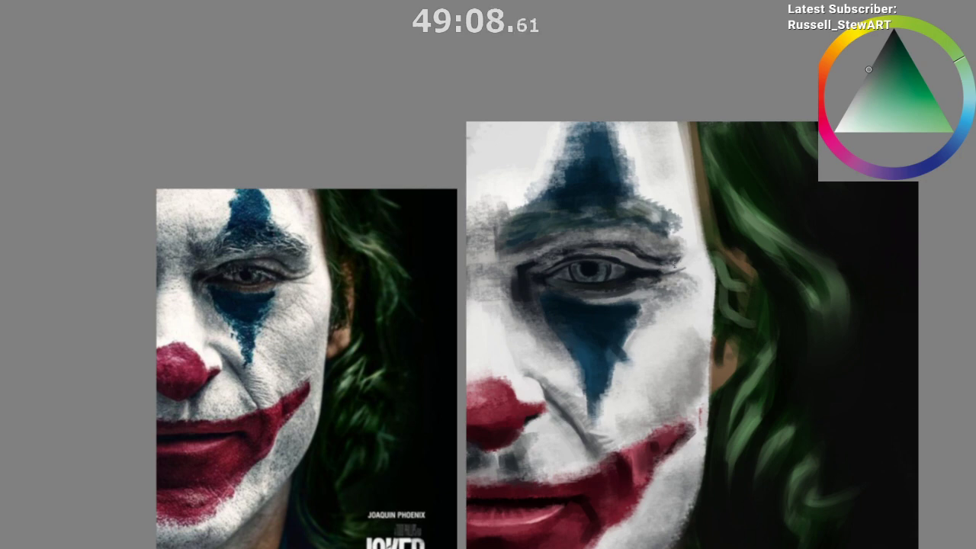
drag(638, 327, 660, 322)
Step: Strengthen the upper eyelid crease toward the outer corner with dark tones and greys sampled around the eye
ctrl+click(692, 225)
ctrl+click(667, 216)
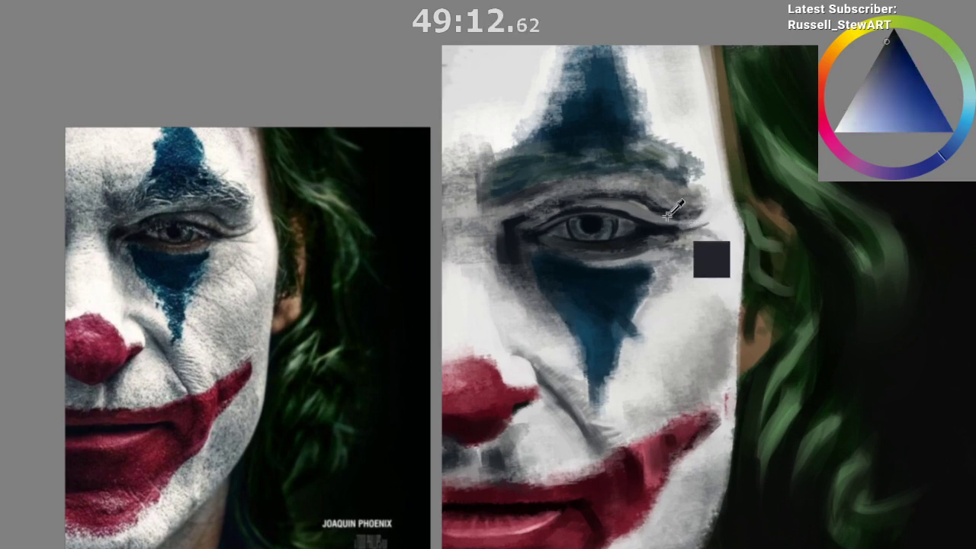
ctrl+click(540, 201)
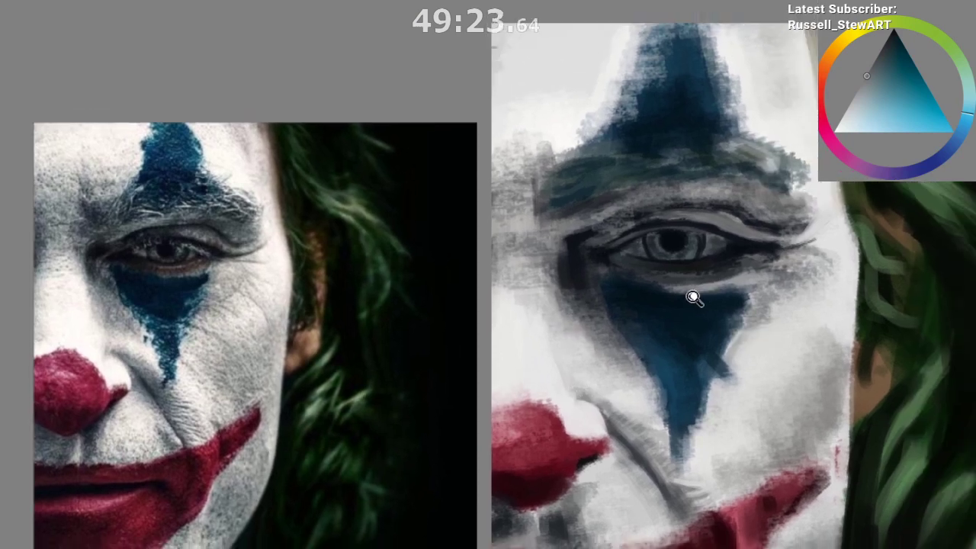
drag(693, 297, 696, 310)
drag(697, 310, 699, 277)
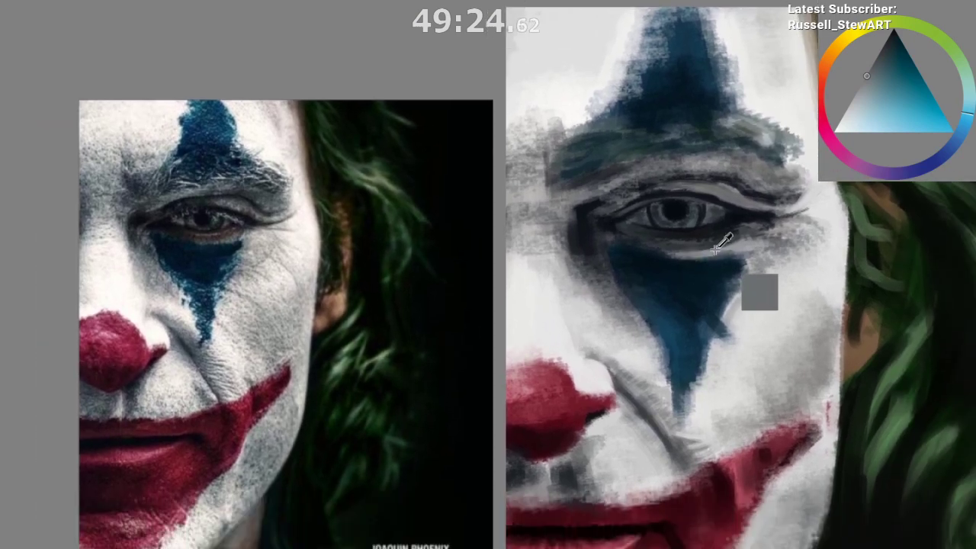
Step: Sample a light blue-grey below the eye and select the strip between the eyebrow and the upper lid crease freehand
ctrl+click(715, 249)
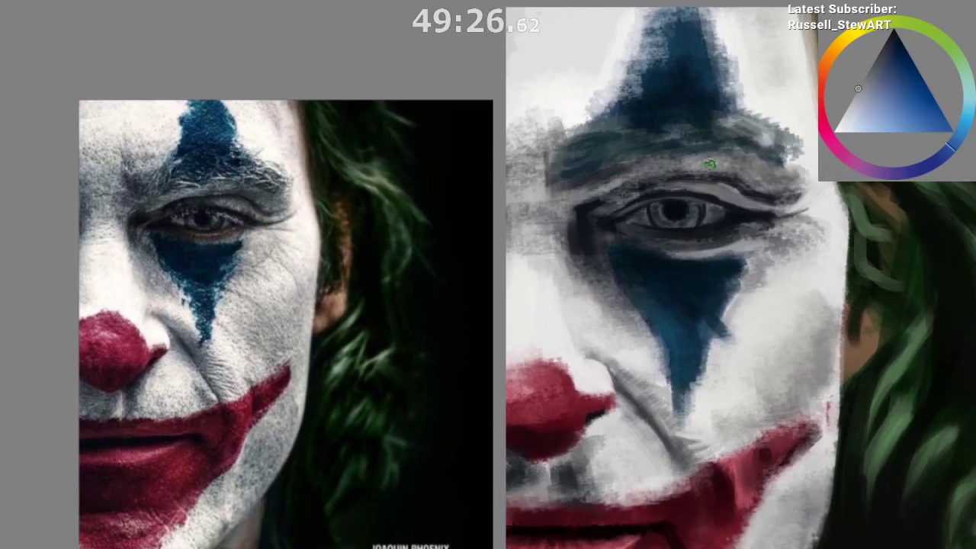
mouse_move(598, 200)
mouse_down()
mouse_move(699, 175)
mouse_move(599, 198)
mouse_move(612, 198)
mouse_up()
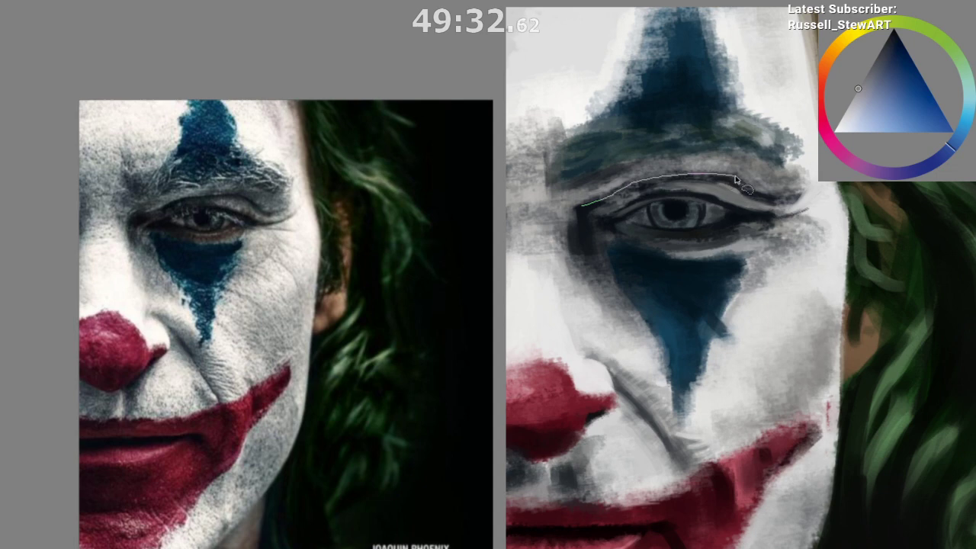
mouse_move(737, 155)
mouse_down()
mouse_move(633, 164)
mouse_move(574, 208)
mouse_move(652, 160)
mouse_up()
Step: Lighten the selected strip between the eyebrow and upper lid crease with light tones sampled from the face, then clear the selection
key(b)
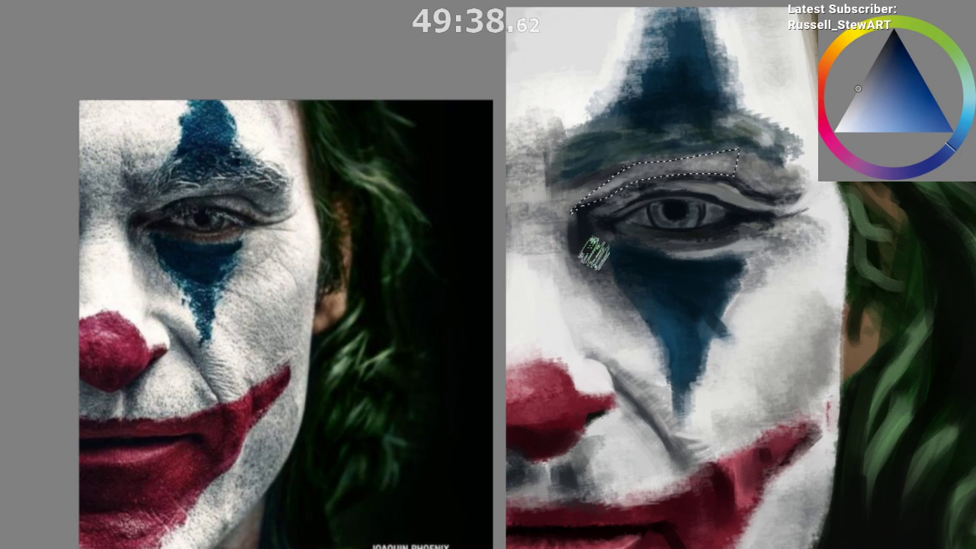
key(bracketright)
key(bracketright)
drag(585, 204, 680, 179)
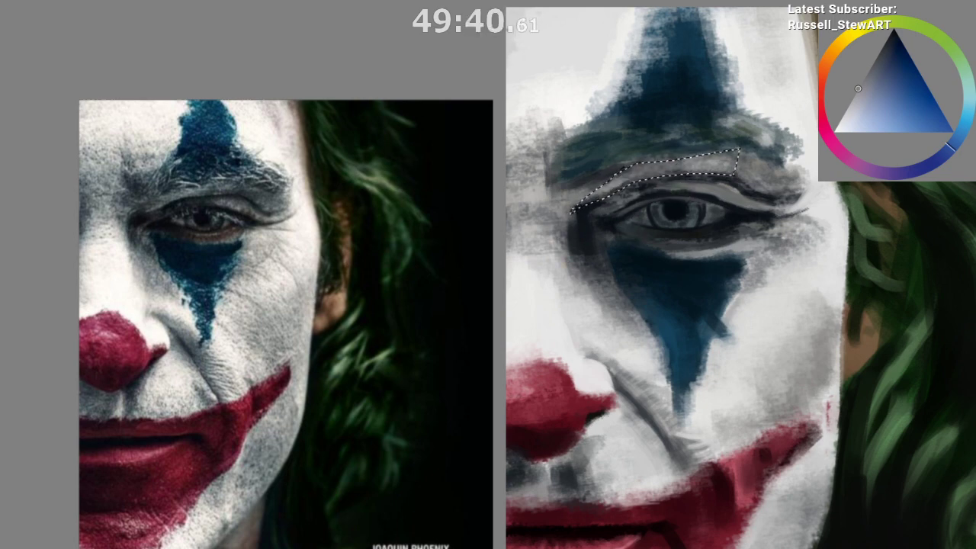
key(bracketright)
key(bracketright)
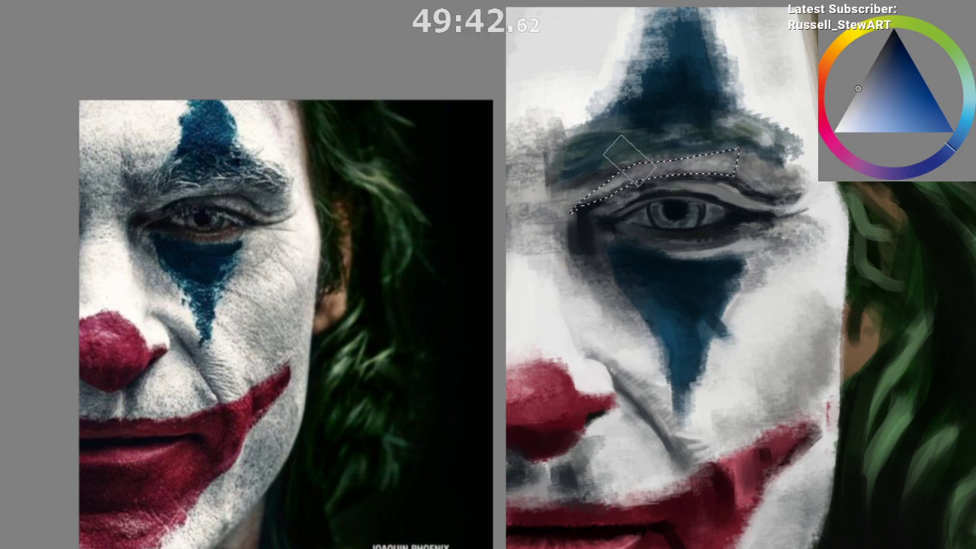
ctrl+click(625, 334)
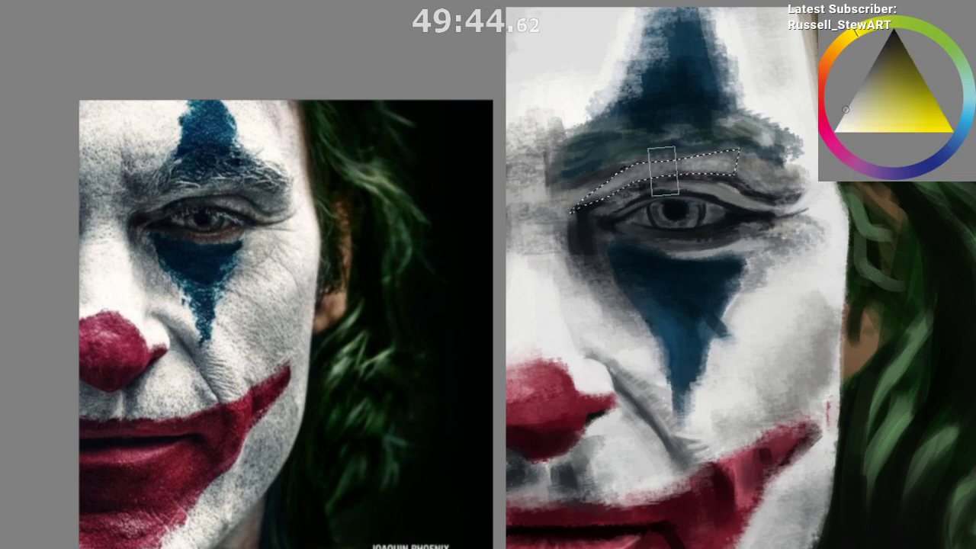
ctrl+click(623, 336)
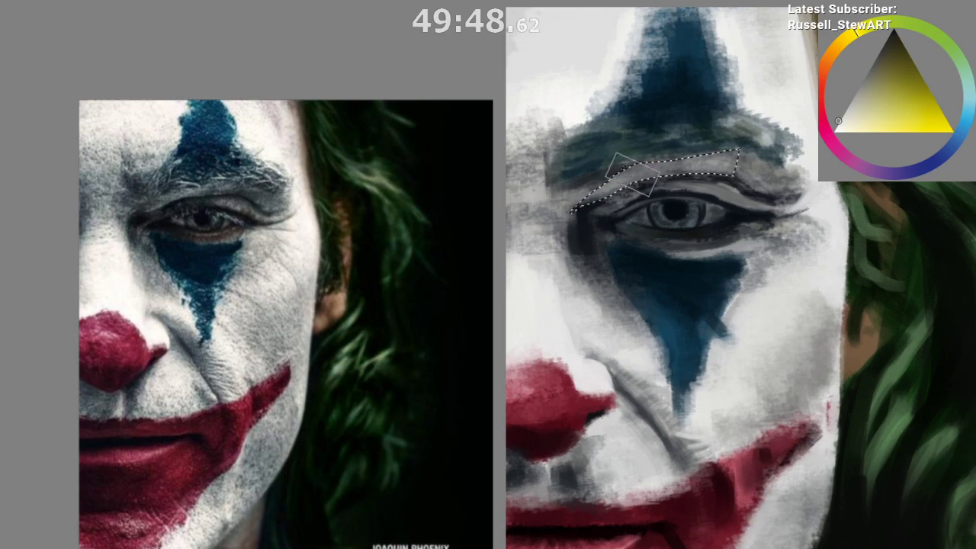
key(ctrl+shift+a)
Step: Check the portrait in the mirrored view and sample a dark blue-grey near the inner end of the eyebrow
key(m)
drag(692, 394, 669, 464)
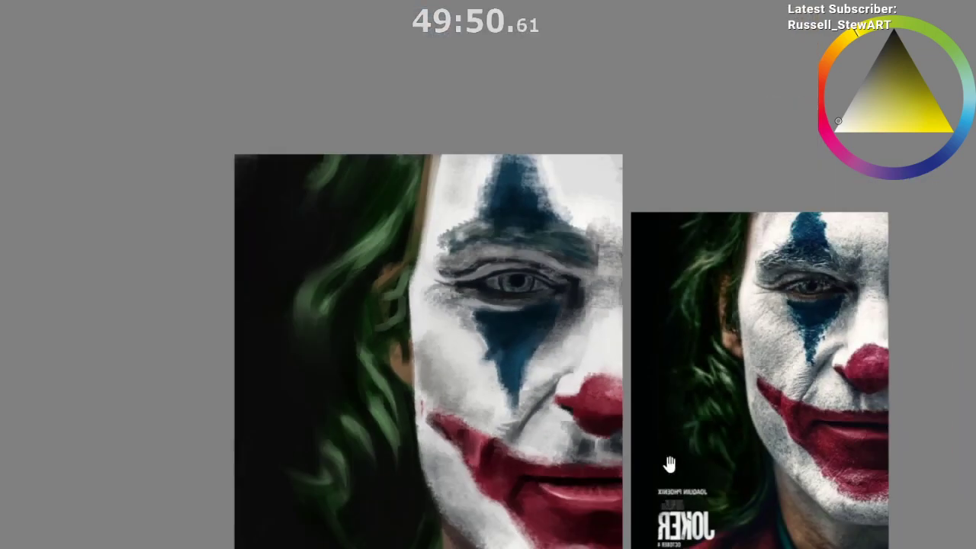
drag(649, 498, 582, 424)
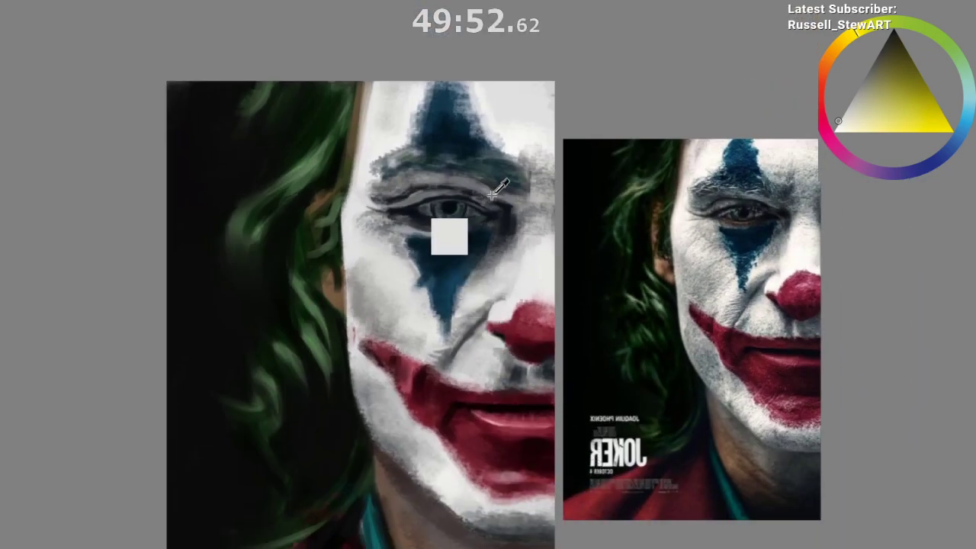
ctrl+click(484, 183)
key(m)
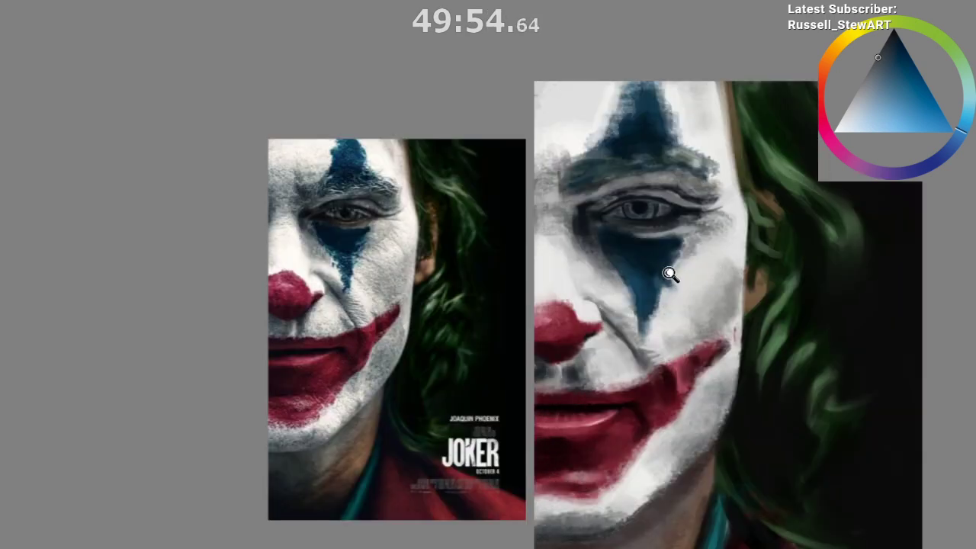
scroll(666, 272, up, 3)
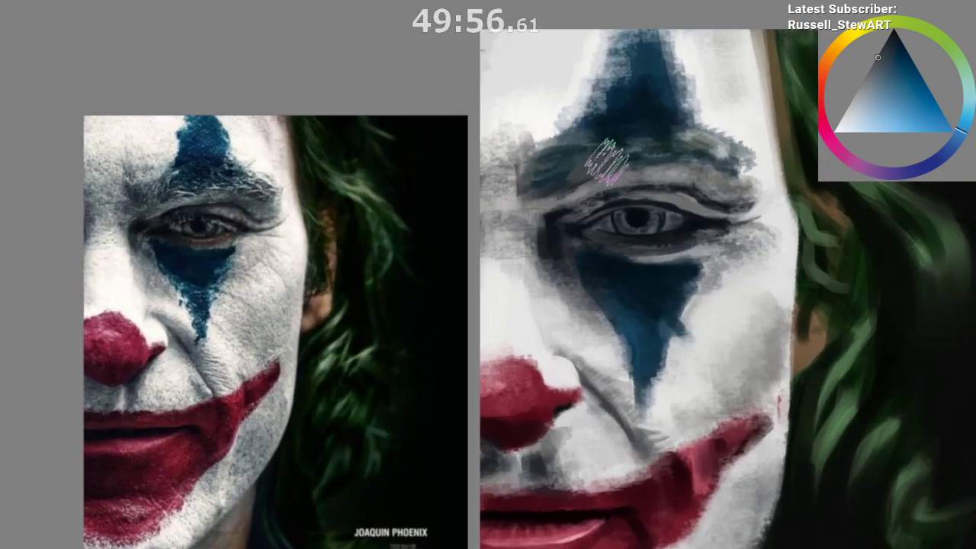
Step: Add fine light hairs across the eyebrow with a small brush in a pale blue-grey sampled from the forehead
ctrl+click(575, 151)
ctrl+click(536, 76)
drag(583, 162, 615, 181)
key(ctrl+z)
key([)
key([)
key([)
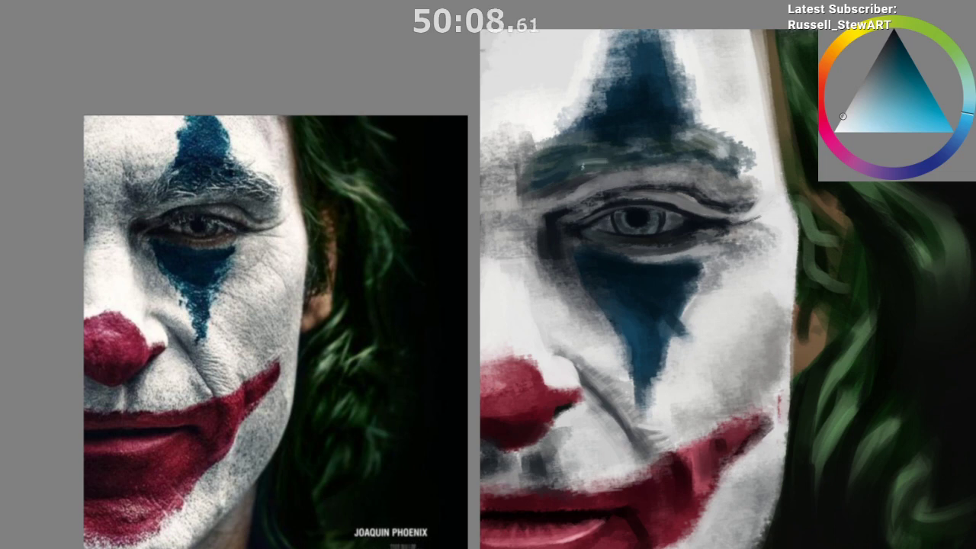
drag(580, 162, 603, 173)
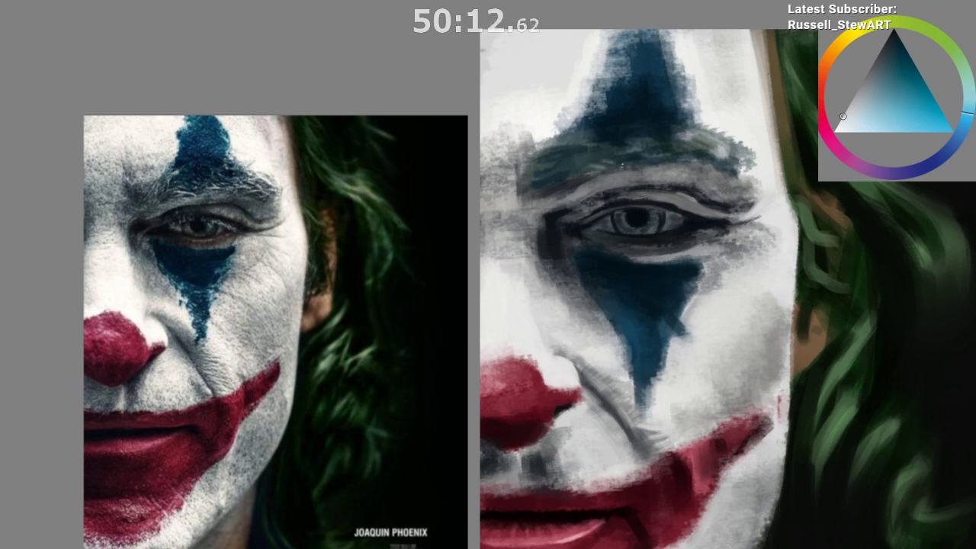
drag(621, 160, 639, 159)
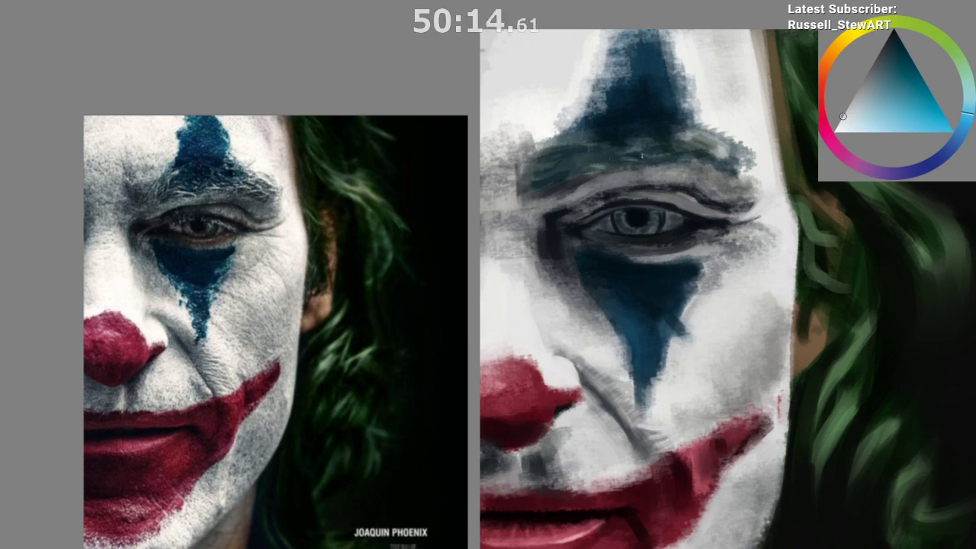
mouse_move(732, 267)
mouse_down()
mouse_move(697, 287)
mouse_move(660, 283)
mouse_up()
drag(679, 175, 705, 174)
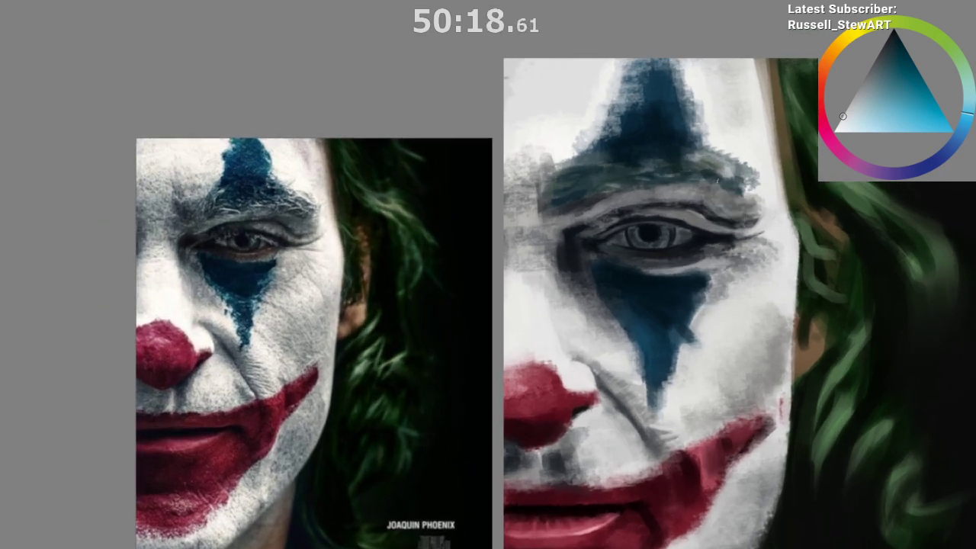
Step: Compare the eyebrow and face with the reference photo from near and far, and sample an off-white
scroll(711, 342, up, 1)
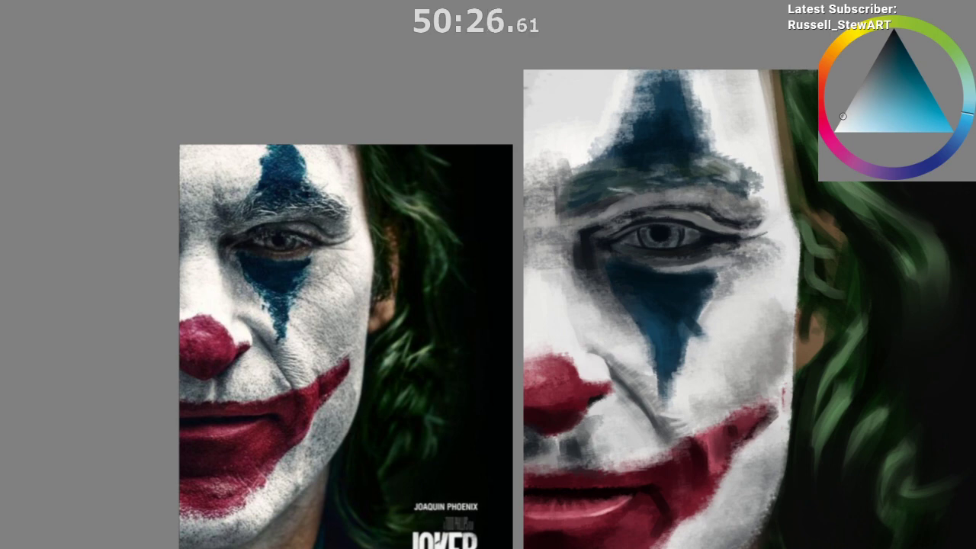
drag(684, 363, 672, 424)
drag(671, 425, 628, 431)
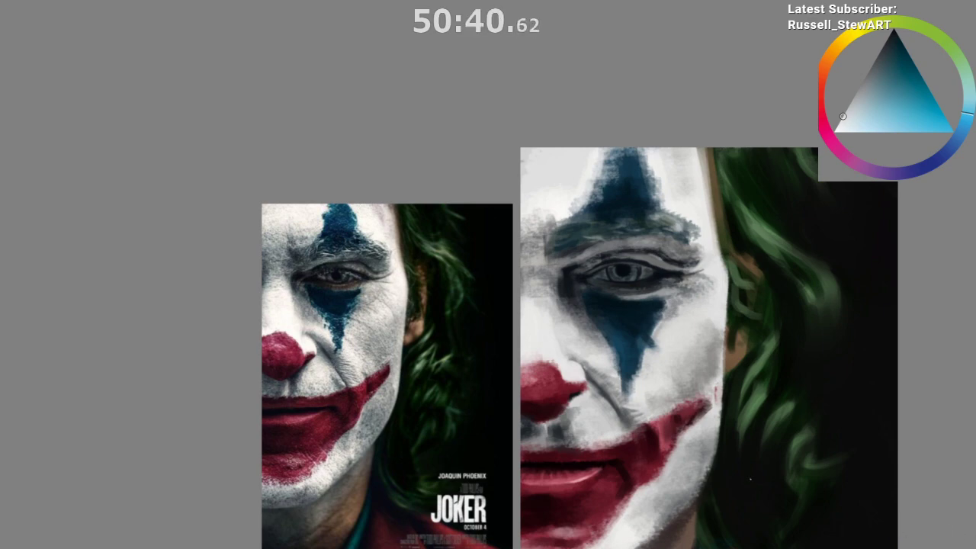
scroll(750, 479, up, 2)
ctrl+click(615, 242)
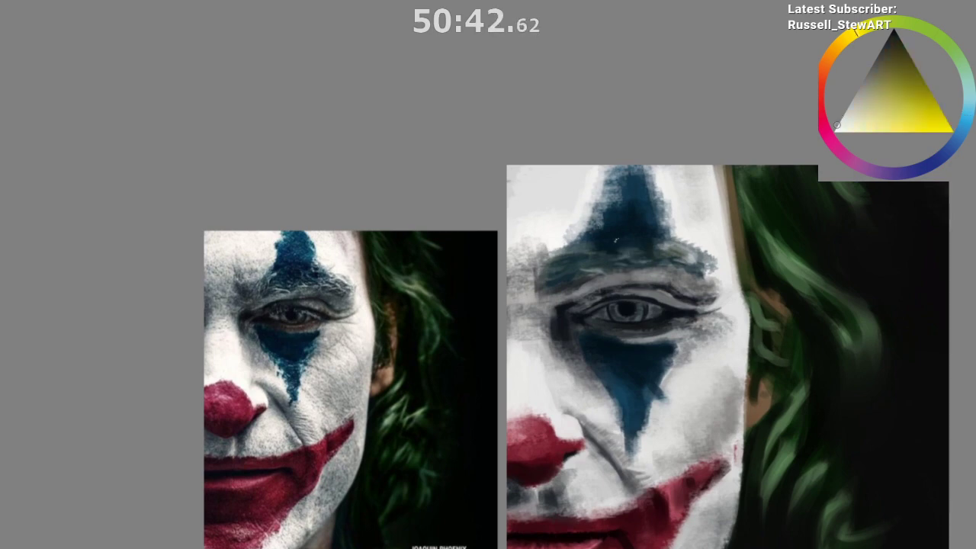
scroll(638, 414, down, 3)
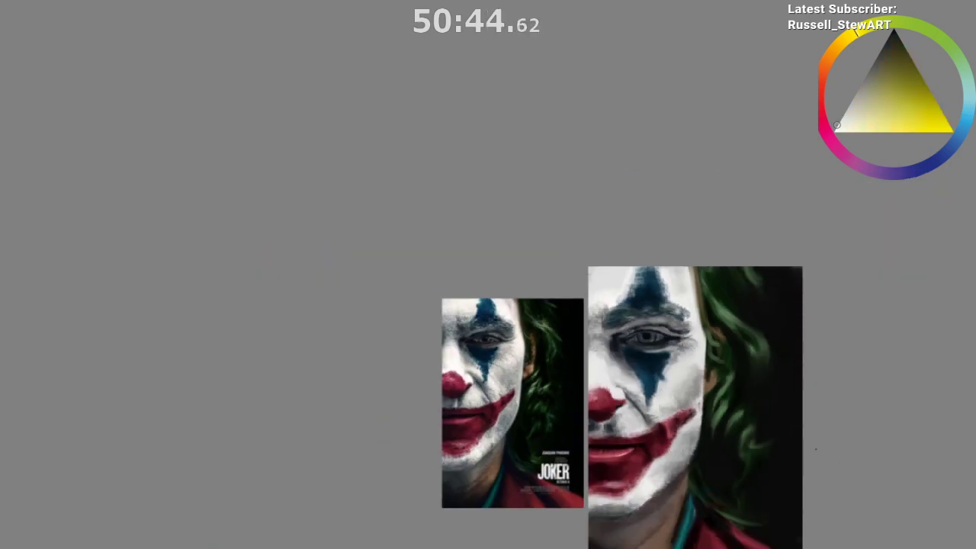
drag(786, 444, 715, 454)
mouse_move(687, 349)
mouse_down()
mouse_move(714, 308)
mouse_move(736, 305)
mouse_up()
scroll(658, 374, up, 4)
drag(679, 405, 775, 303)
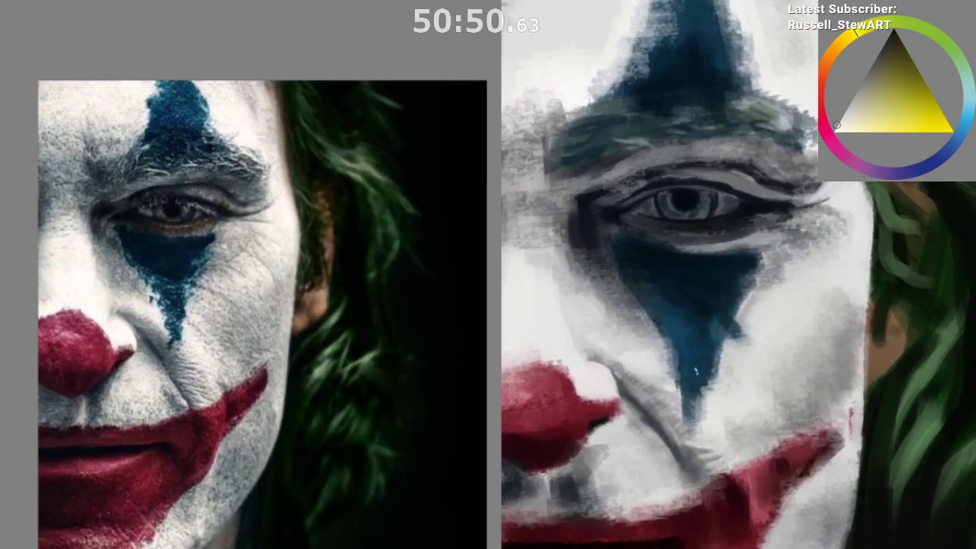
Step: Outline the dark areas on both sides of the iris in the reference photo with freehand selections
scroll(162, 249, up, 5)
mouse_move(63, 30)
mouse_down()
mouse_move(89, 79)
mouse_move(182, 69)
mouse_up()
drag(201, 135, 243, 234)
key(ctrl+shift+a)
mouse_move(198, 205)
mouse_down()
mouse_move(246, 134)
mouse_move(200, 206)
mouse_up()
mouse_move(85, 122)
mouse_down()
mouse_move(90, 186)
mouse_move(84, 123)
mouse_up()
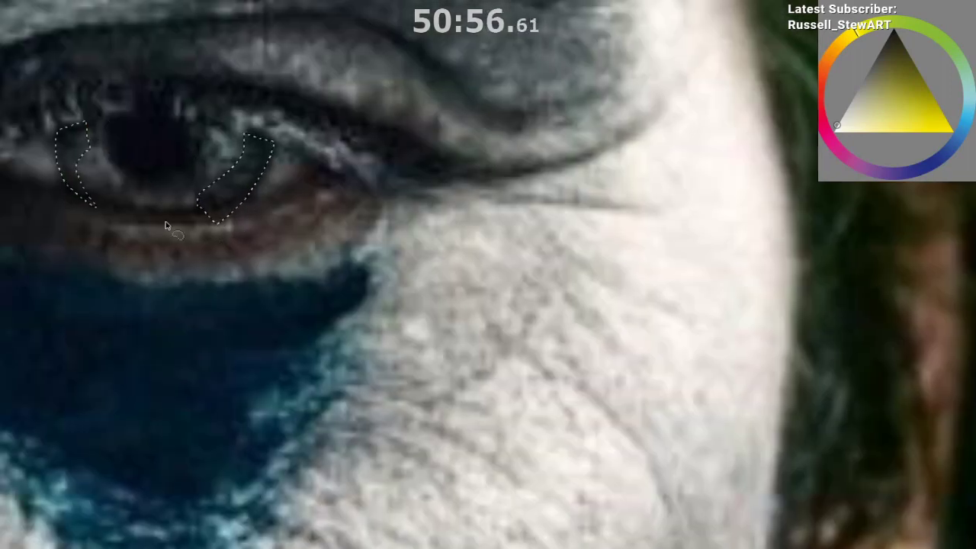
Step: Select the outer areas on both sides of the painted iris freehand and darken them with a sampled dark blue
drag(237, 417, 503, 546)
mouse_move(562, 468)
mouse_down()
mouse_move(414, 394)
mouse_move(566, 490)
mouse_move(340, 473)
mouse_up()
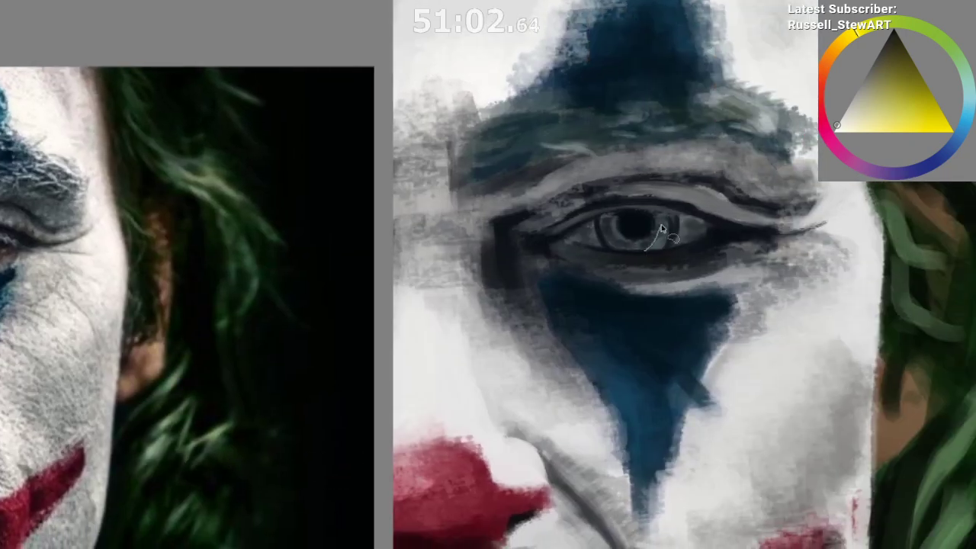
mouse_move(659, 238)
mouse_down()
mouse_move(664, 219)
mouse_move(648, 249)
mouse_move(638, 206)
mouse_move(632, 242)
mouse_up()
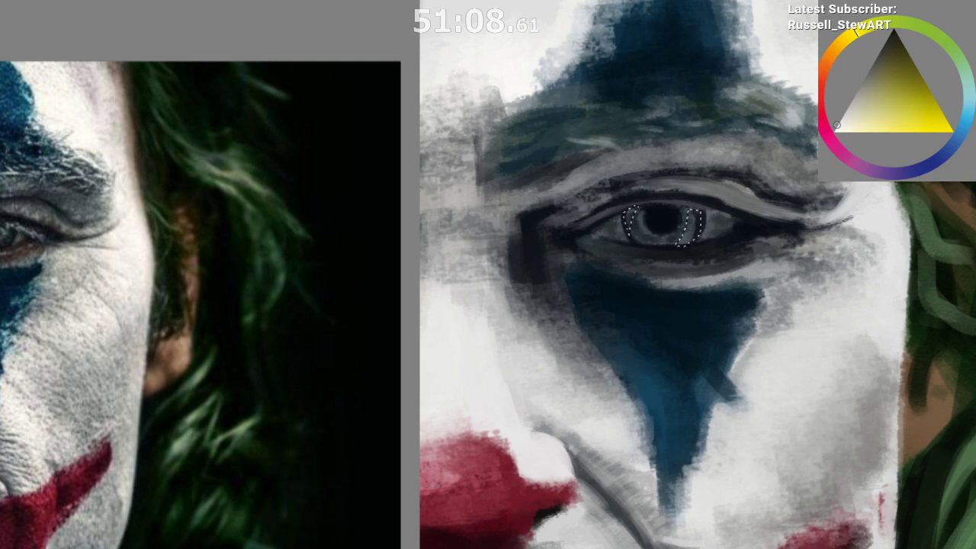
key(b)
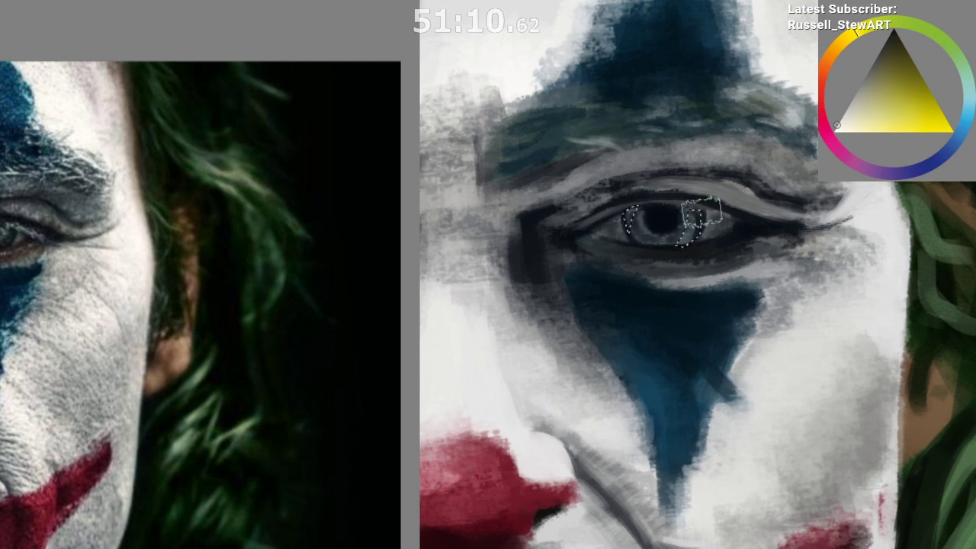
ctrl+click(699, 211)
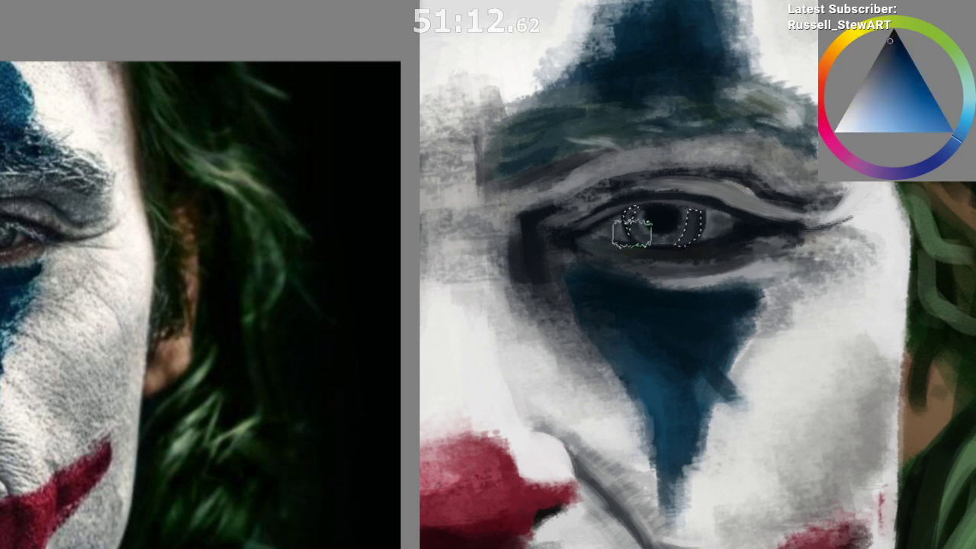
scroll(647, 405, down, 4)
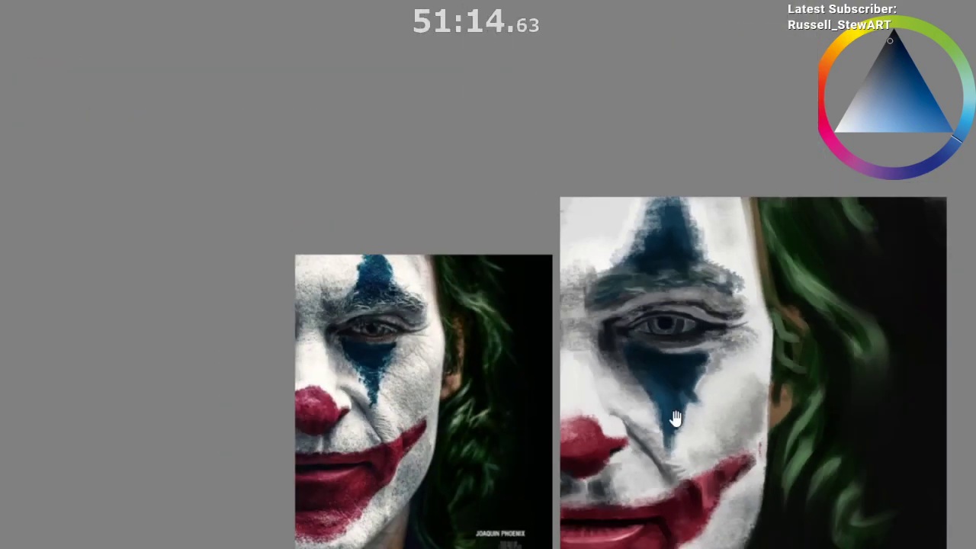
drag(675, 418, 681, 386)
scroll(681, 386, down, 2)
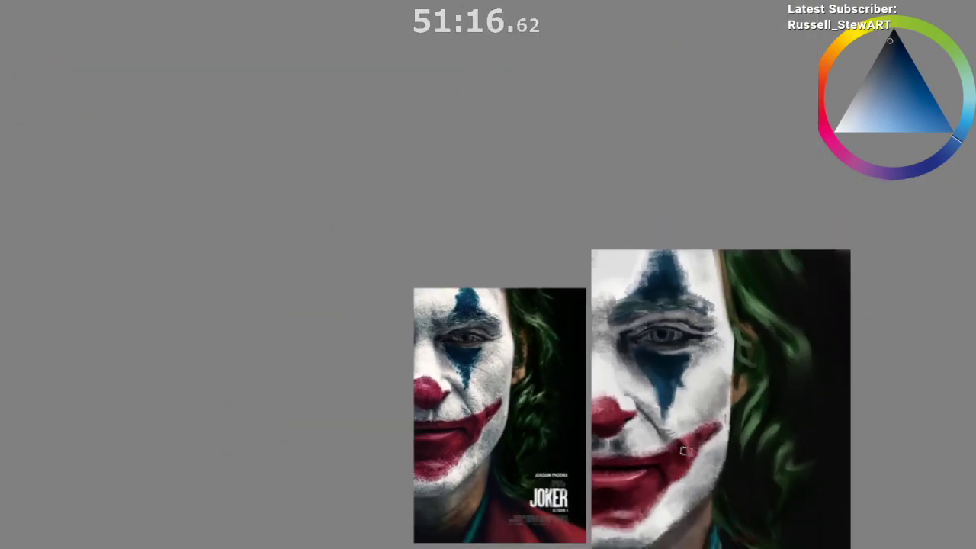
scroll(681, 374, up, 4)
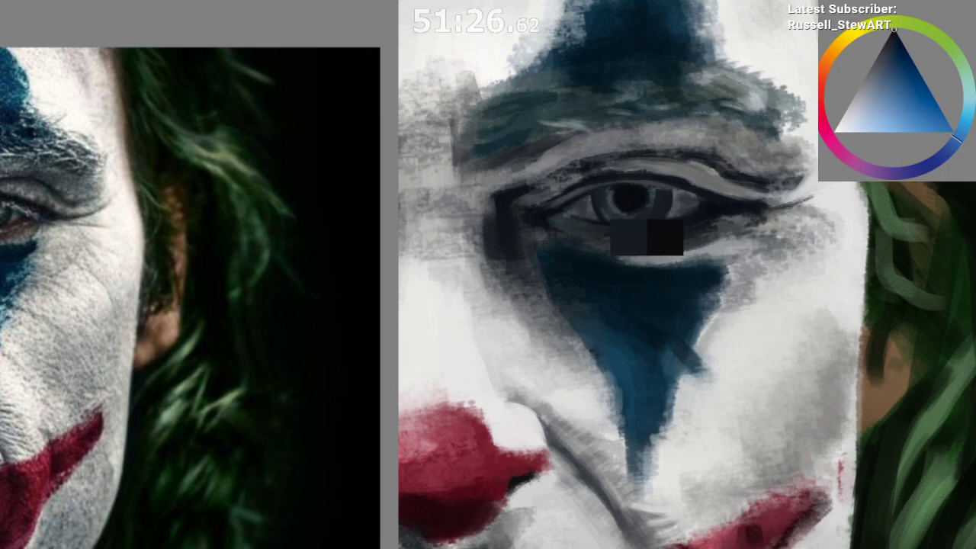
Step: Deepen the pupil with a sampled near-black and tone the surrounding eye with sampled dark blue-greys
ctrl+click(626, 201)
drag(215, 351, 236, 338)
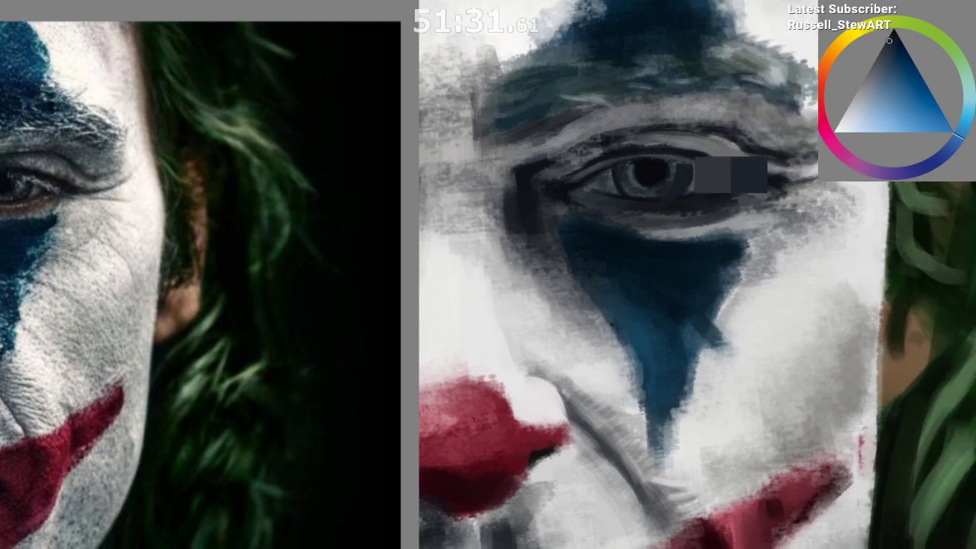
ctrl+click(732, 149)
ctrl+click(637, 143)
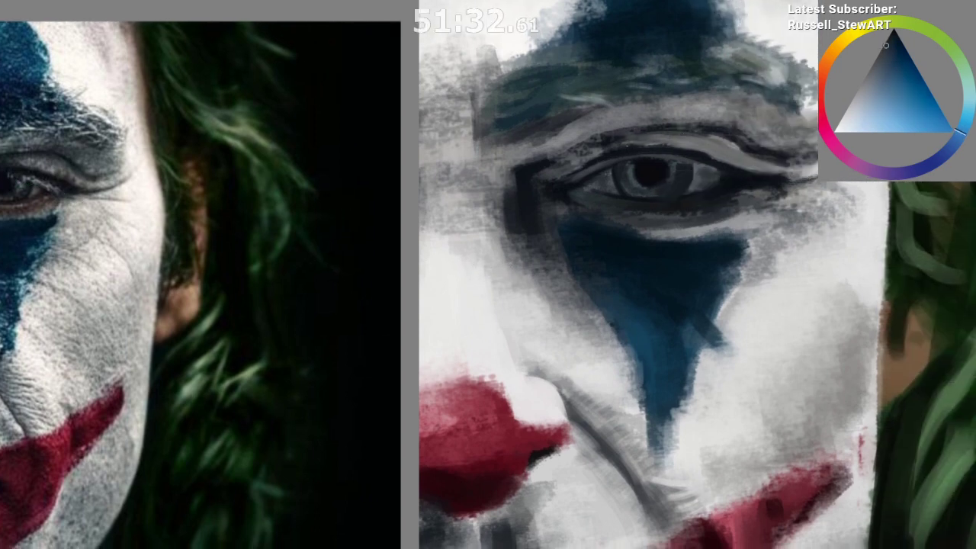
ctrl+click(628, 177)
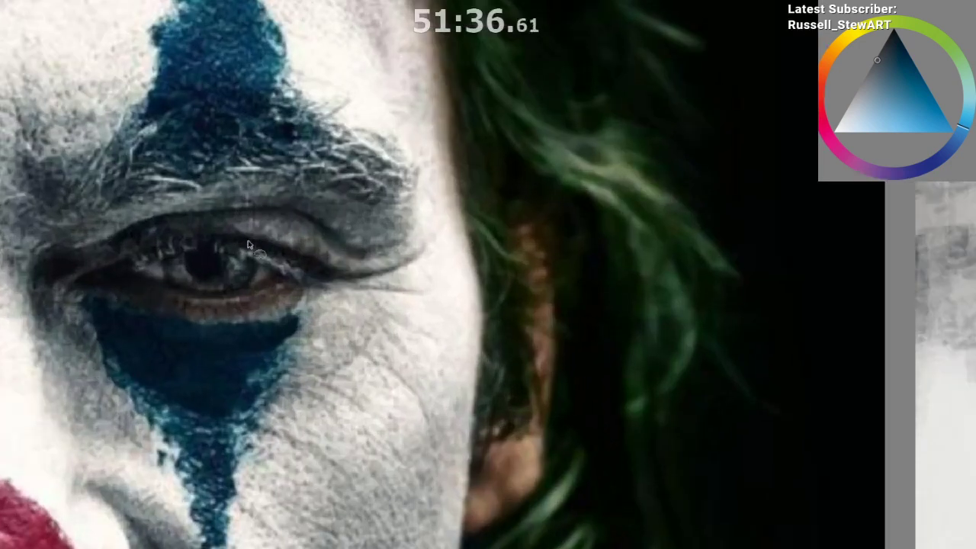
Step: Trace the upper eyelid shape in the reference photo freehand and compare it with the painted eye
mouse_move(111, 242)
mouse_down()
mouse_move(259, 218)
mouse_move(347, 259)
mouse_move(297, 217)
mouse_move(107, 250)
mouse_up()
mouse_move(107, 344)
mouse_down()
mouse_move(164, 431)
mouse_move(196, 402)
mouse_up()
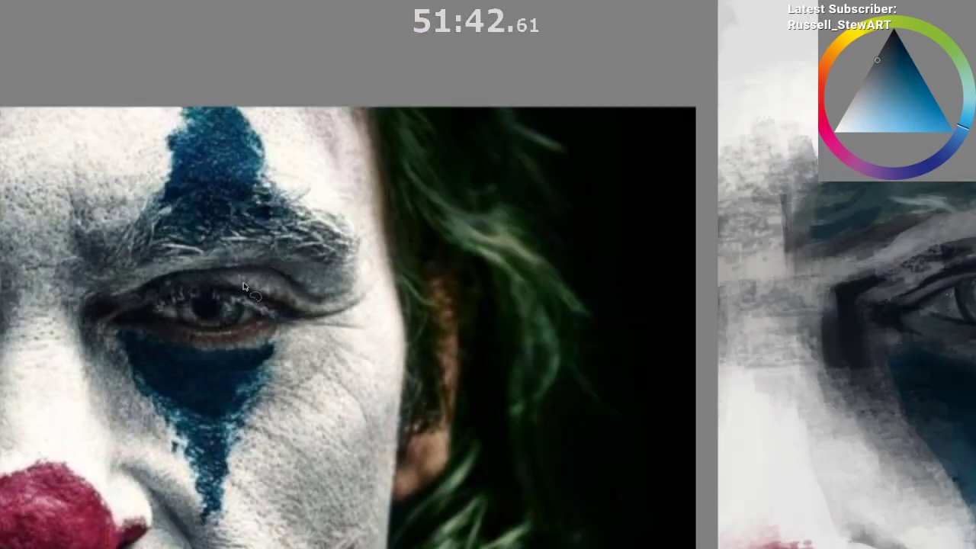
scroll(227, 283, up, 2)
mouse_move(160, 289)
mouse_down()
mouse_move(283, 281)
mouse_move(249, 253)
mouse_move(206, 258)
mouse_up()
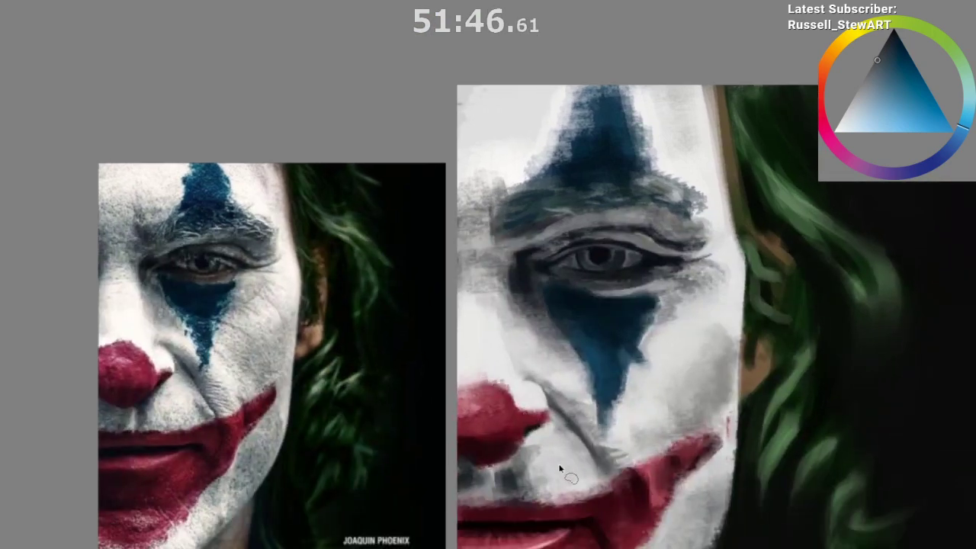
drag(579, 485, 352, 401)
drag(665, 412, 673, 294)
scroll(665, 303, up, 2)
drag(618, 412, 562, 465)
drag(602, 397, 574, 424)
drag(606, 256, 609, 270)
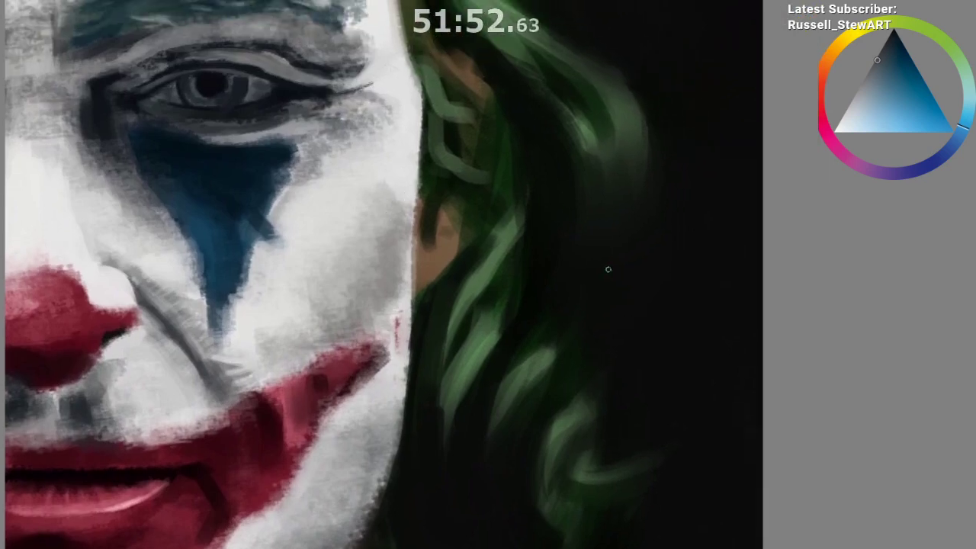
drag(655, 179, 610, 259)
key(ctrl+z)
drag(660, 166, 595, 260)
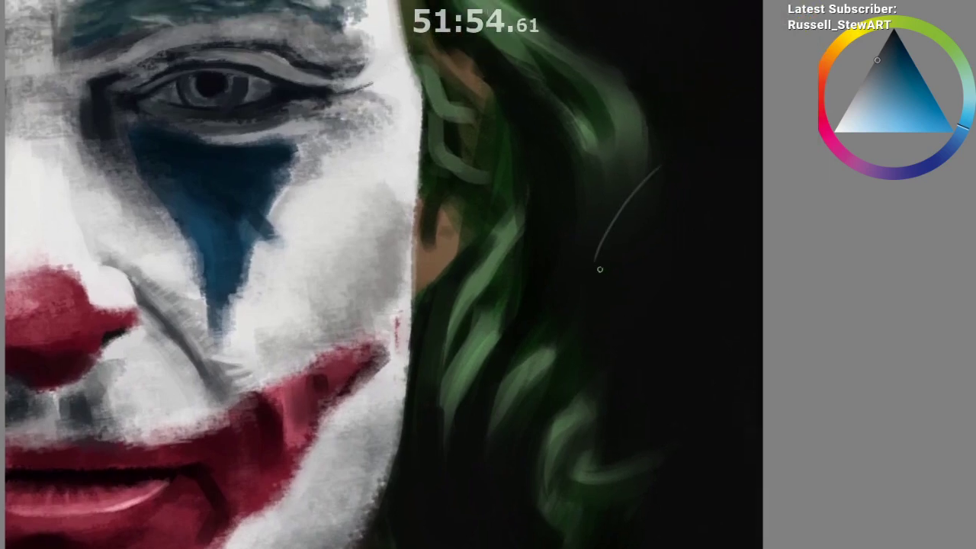
key(ctrl+z)
Step: Sketch a thin grey side profile from forehead to chin, jaw and neck on the dark background beside the hair
mouse_move(644, 164)
mouse_down()
mouse_move(612, 270)
mouse_move(624, 317)
mouse_up()
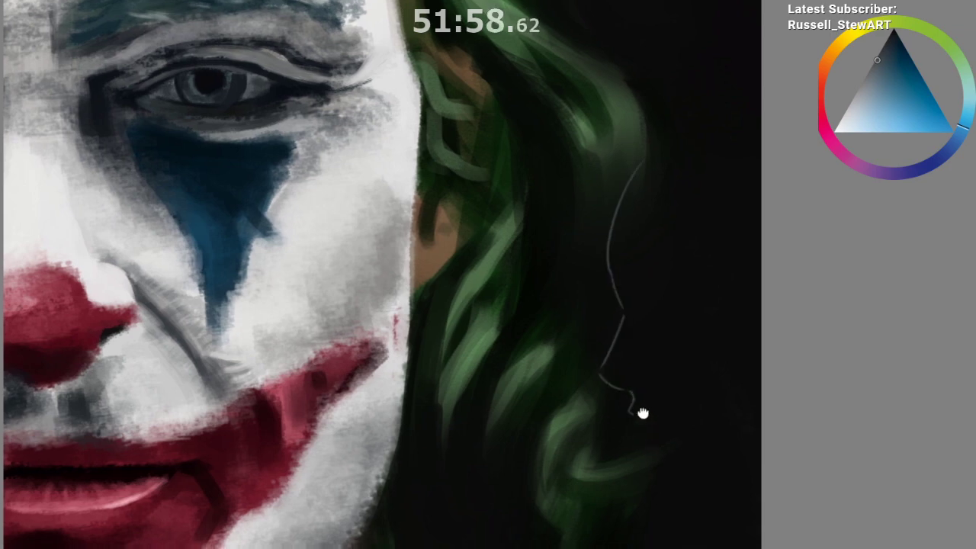
drag(643, 412, 637, 370)
mouse_move(627, 352)
mouse_down()
mouse_move(640, 433)
mouse_move(713, 440)
mouse_move(754, 429)
mouse_up()
drag(679, 454, 743, 495)
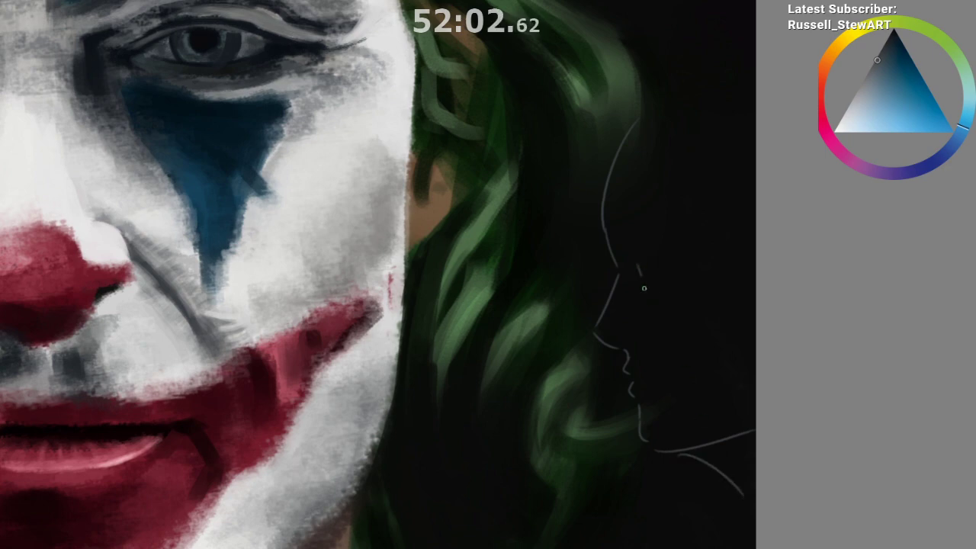
Step: Add a wedge-shaped eye, a nostril mark and a mouth line to the sketched side profile
mouse_move(646, 287)
mouse_down()
mouse_move(639, 260)
mouse_move(651, 256)
mouse_move(638, 258)
mouse_move(694, 267)
mouse_up()
key(ctrl+z)
drag(631, 369, 658, 379)
mouse_move(662, 260)
mouse_down()
mouse_move(666, 215)
mouse_move(688, 220)
mouse_up()
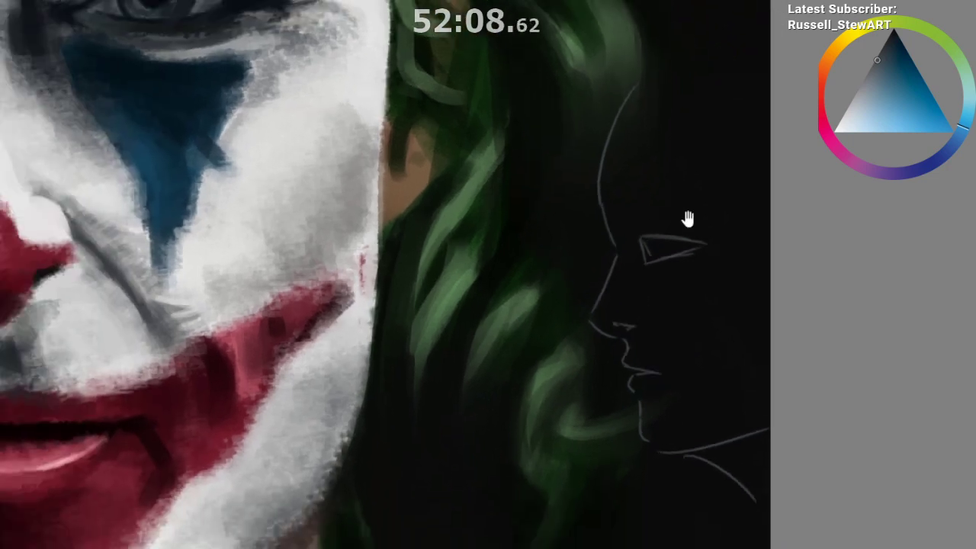
drag(697, 253, 721, 323)
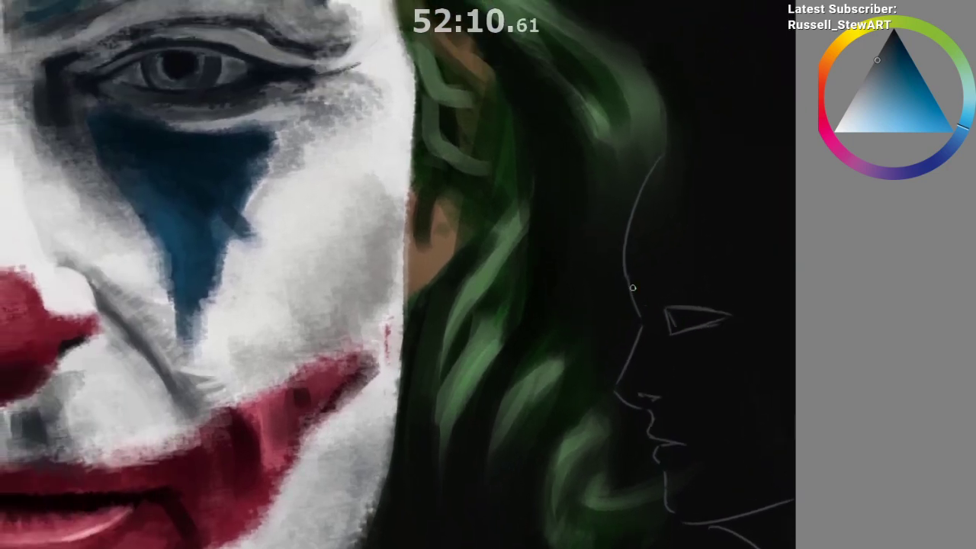
Step: Try brow ridge lines with short hatching above the profile's eye, and undo the latest of them
mouse_move(631, 282)
mouse_down()
mouse_move(654, 312)
mouse_move(636, 305)
mouse_move(648, 320)
mouse_move(631, 298)
mouse_move(640, 308)
mouse_move(731, 313)
mouse_up()
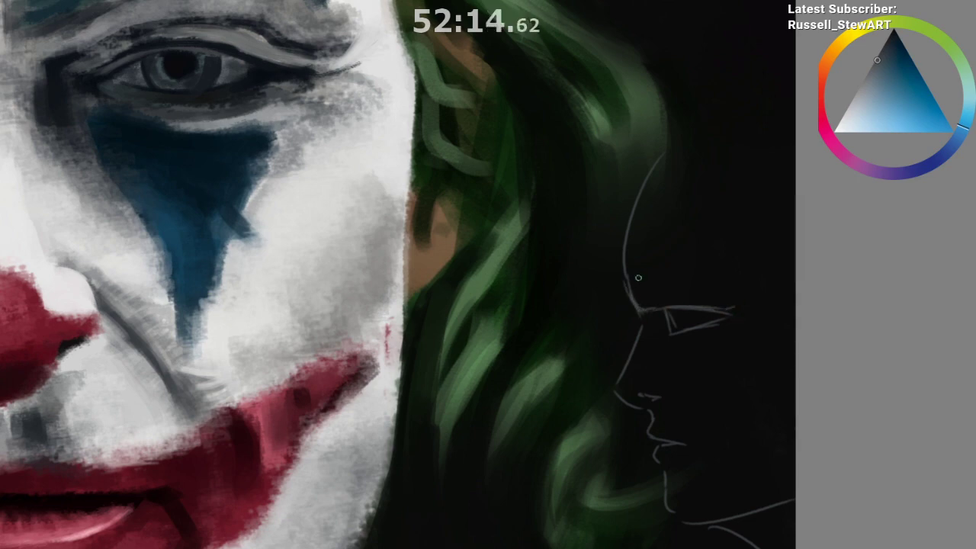
mouse_move(641, 292)
mouse_down()
mouse_move(724, 288)
mouse_move(740, 301)
mouse_up()
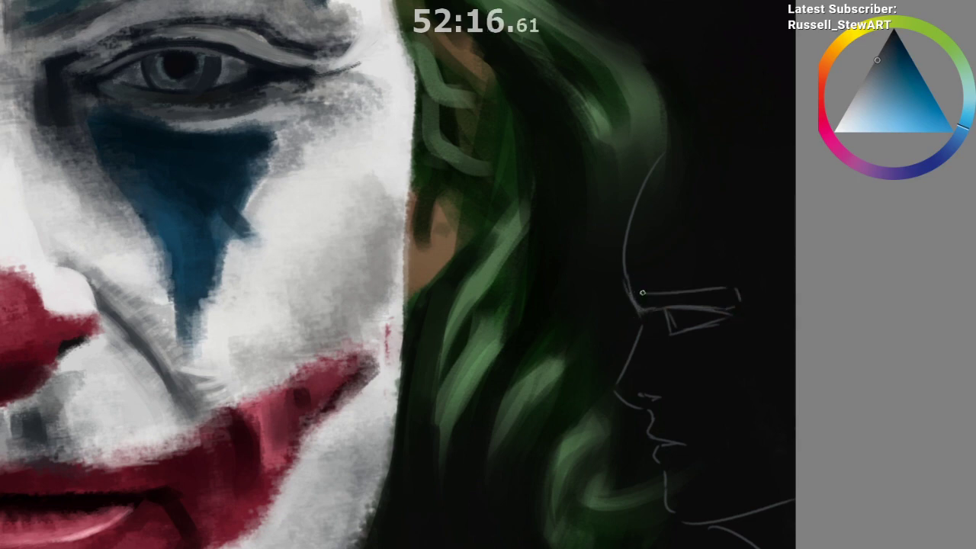
mouse_move(642, 292)
mouse_down()
mouse_move(658, 311)
mouse_move(671, 296)
mouse_move(697, 295)
mouse_move(728, 296)
mouse_up()
key(ctrl+z)
key(ctrl+z)
key(ctrl+z)
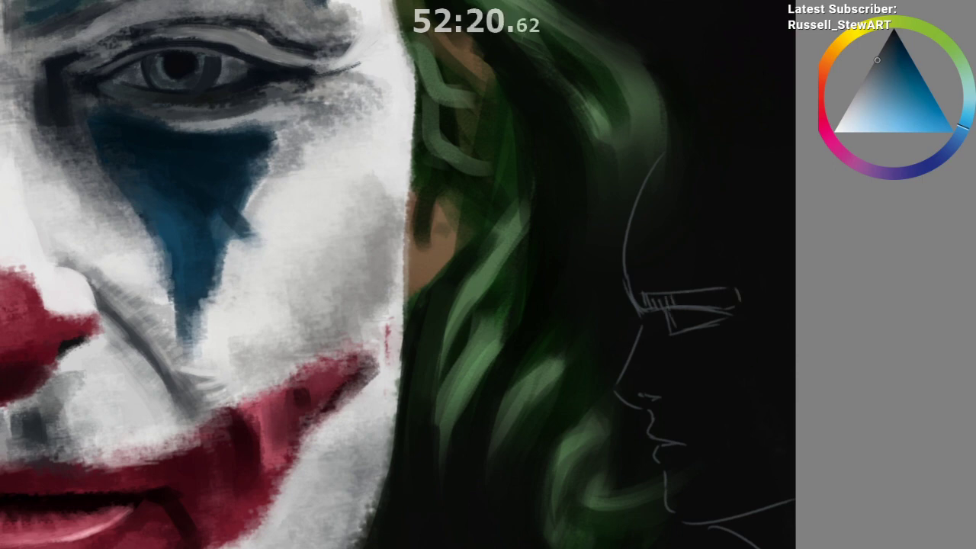
key(ctrl+z)
key(ctrl+z)
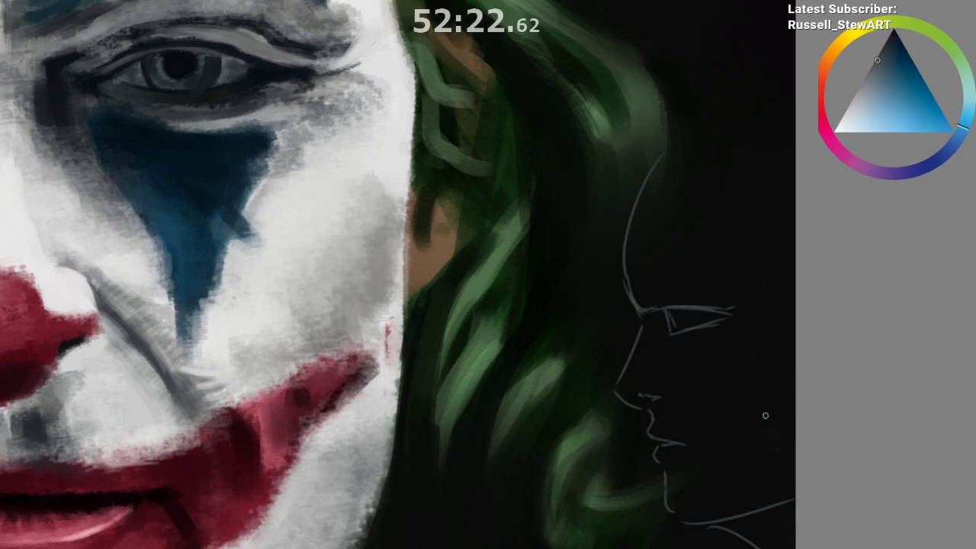
Step: Pick a saturated red and mark the brow ridge, lid plane and socket curve around the profile's eye
scroll(715, 415, up, 1)
drag(715, 415, 668, 429)
key(x)
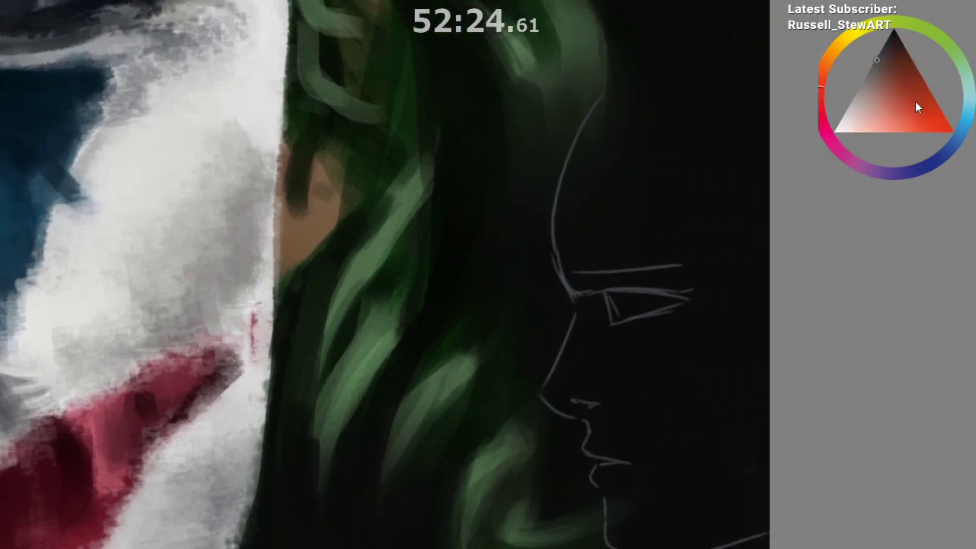
mouse_move(562, 259)
mouse_down()
mouse_move(580, 295)
mouse_move(710, 303)
mouse_up()
key(ctrl+z)
key(ctrl+z)
key(ctrl+z)
key(ctrl+z)
mouse_move(589, 279)
mouse_down()
mouse_move(694, 272)
mouse_move(687, 325)
mouse_up()
drag(678, 303, 675, 326)
mouse_move(591, 327)
mouse_down()
mouse_move(610, 354)
mouse_move(650, 351)
mouse_up()
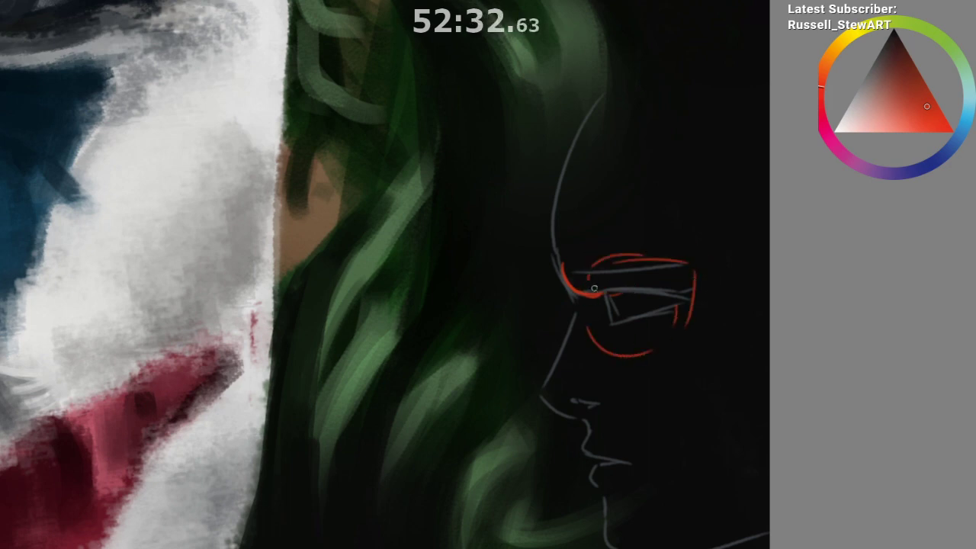
drag(607, 289, 686, 283)
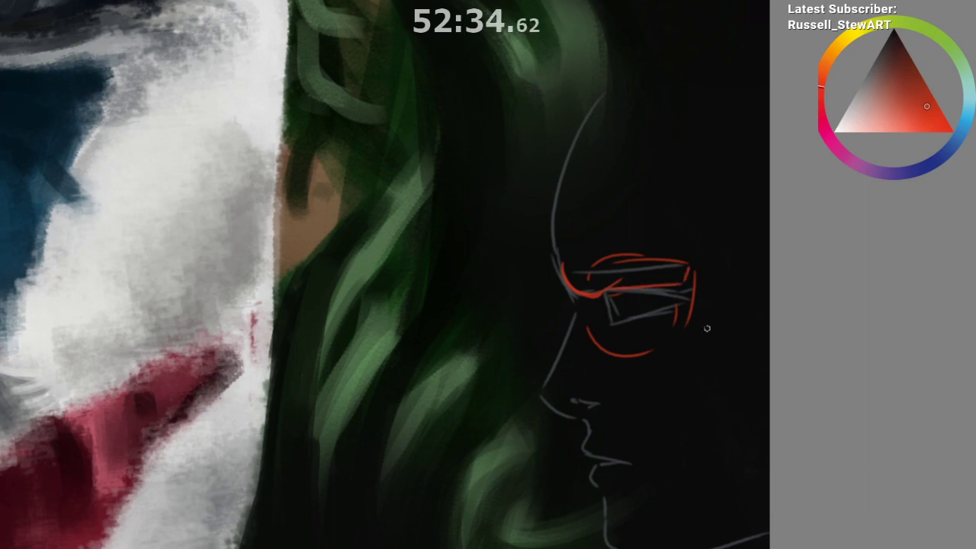
Step: Undo the red socket marks and the brow ridge lines on the side profile
drag(708, 367, 692, 434)
key(ctrl+z)
key(ctrl+z)
key(ctrl+z)
key(ctrl+z)
key(ctrl+z)
key(ctrl+z)
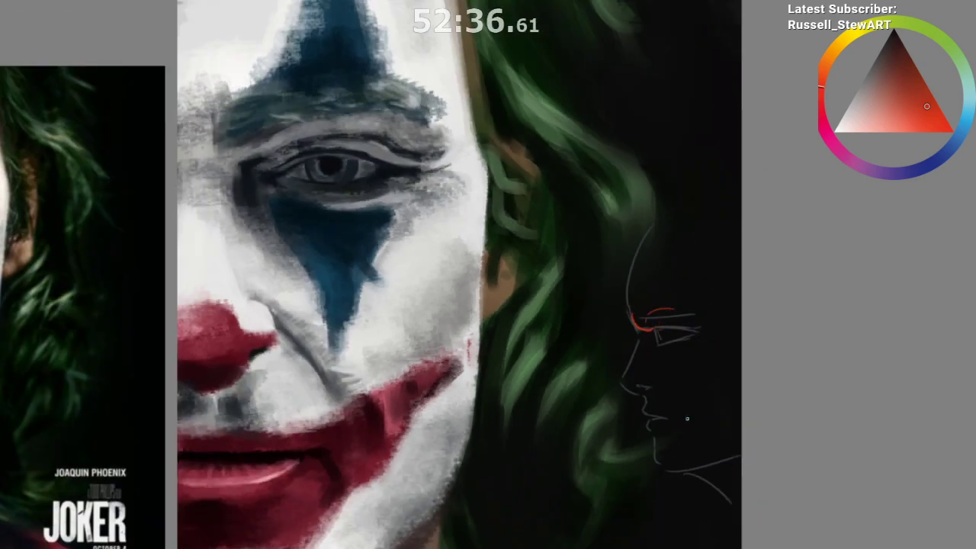
key(ctrl+z)
key(ctrl+z)
key(ctrl+z)
key(ctrl+z)
Step: Draw curved red contour lines from the painted brow down to the upper eyelid, and undo them
mouse_move(510, 424)
mouse_down()
mouse_move(577, 453)
mouse_move(556, 264)
mouse_up()
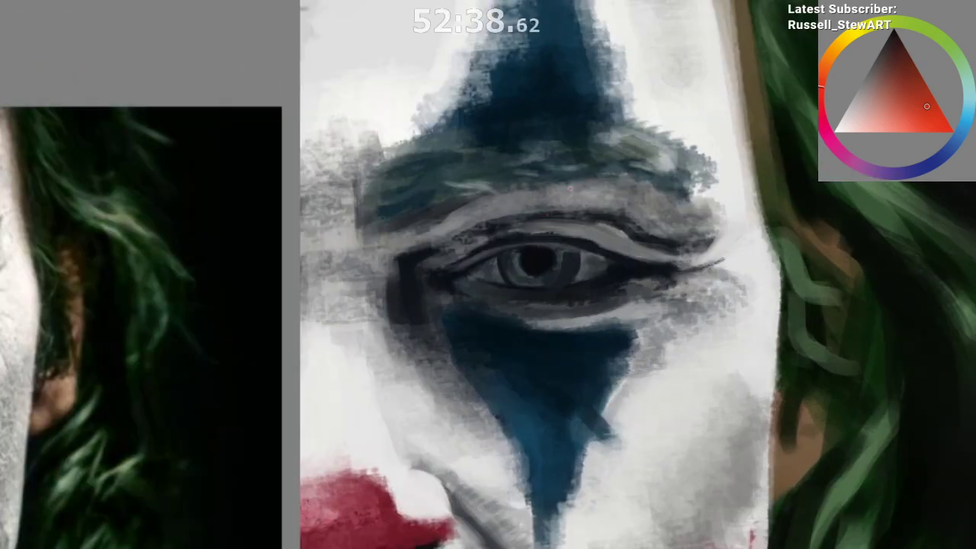
mouse_move(587, 166)
mouse_down()
mouse_move(582, 215)
mouse_move(603, 223)
mouse_up()
mouse_move(632, 180)
mouse_down()
mouse_move(607, 211)
mouse_move(633, 216)
mouse_move(643, 184)
mouse_move(649, 244)
mouse_up()
drag(560, 183, 564, 217)
mouse_move(541, 187)
mouse_down()
mouse_move(546, 224)
mouse_move(607, 316)
mouse_move(634, 333)
mouse_move(640, 310)
mouse_up()
key(ctrl+z)
key(ctrl+z)
key(ctrl+z)
key(ctrl+z)
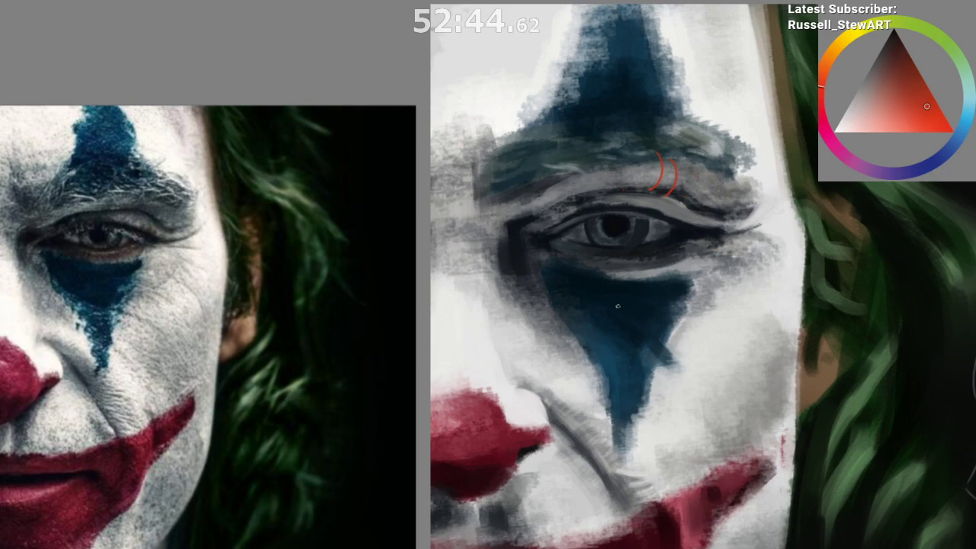
Step: Outline the light strip between eyebrow and eyelid in the reference photo with a freehand selection, and clear it
drag(318, 329, 514, 391)
drag(303, 289, 339, 232)
key(l)
mouse_move(284, 270)
mouse_down()
mouse_move(357, 264)
mouse_move(442, 287)
mouse_move(454, 302)
mouse_up()
key(ctrl+z)
drag(260, 271, 295, 269)
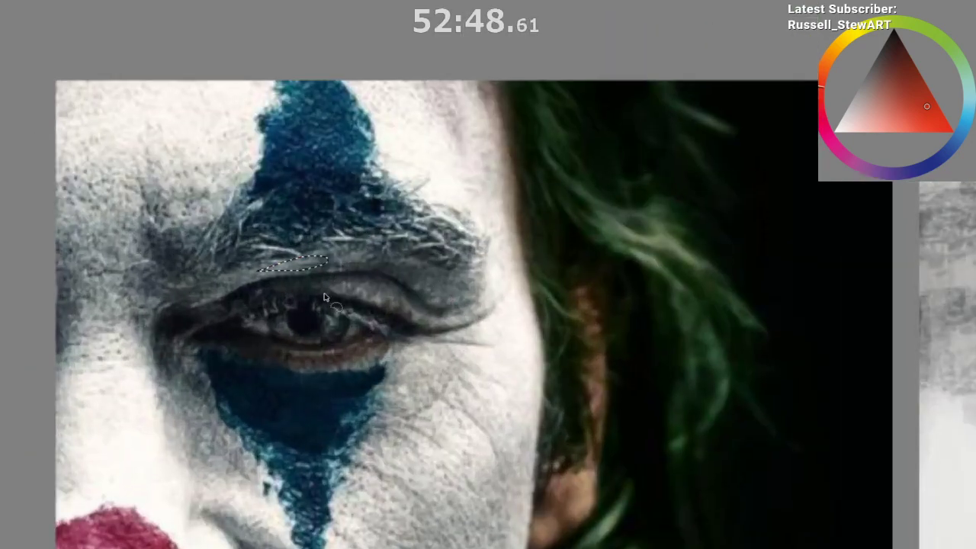
key(ctrl+d)
Step: Mark the turning form between the painted brow and upper lid with red curves, and undo them
mouse_move(612, 397)
mouse_down()
mouse_move(602, 514)
mouse_move(394, 396)
mouse_move(396, 386)
mouse_up()
scroll(625, 280, up, 1)
drag(625, 281, 648, 241)
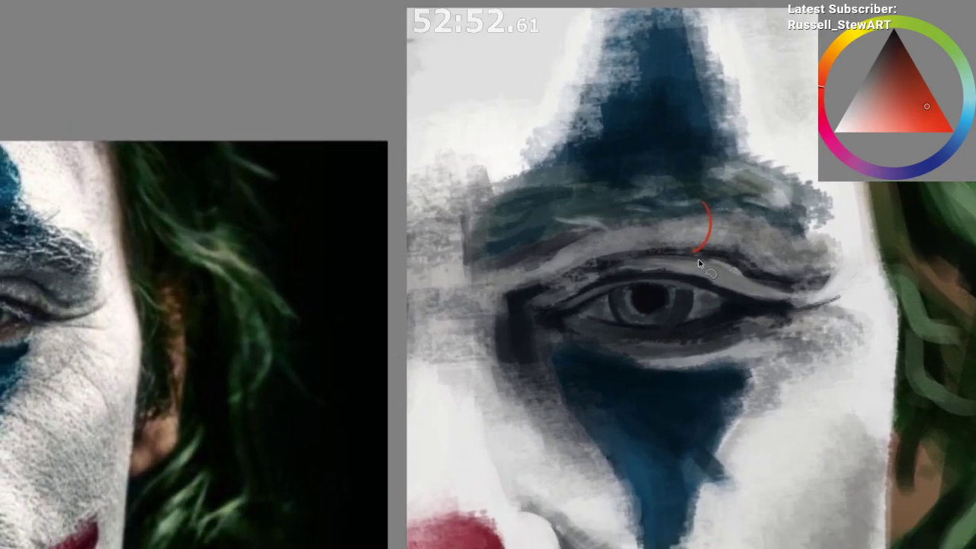
key(ctrl+z)
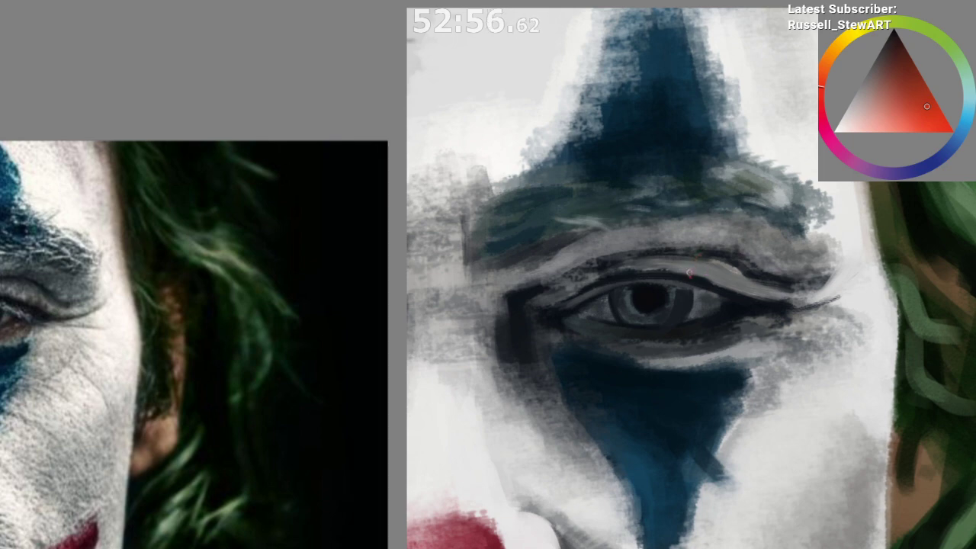
drag(689, 278, 696, 257)
key(ctrl+z)
key(ctrl+z)
drag(706, 214, 699, 252)
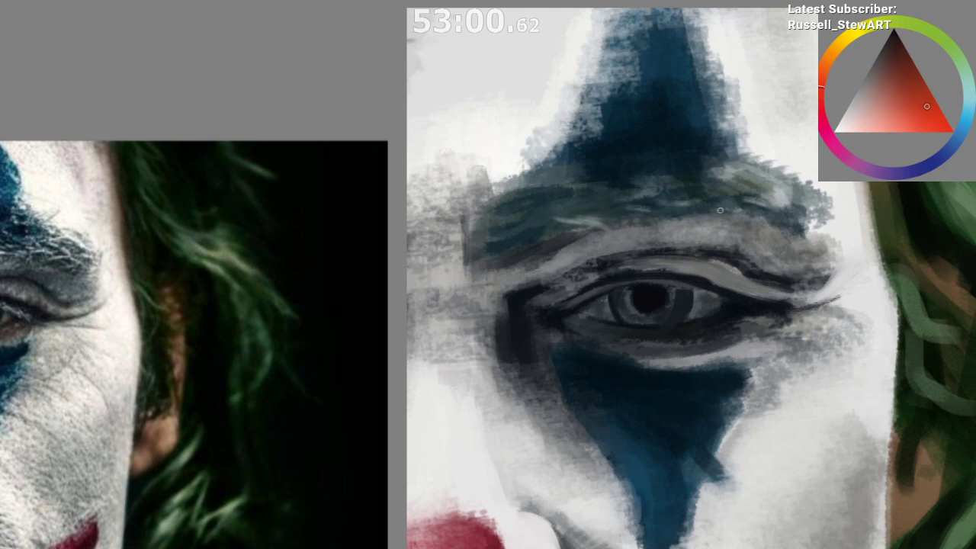
mouse_move(720, 212)
mouse_down()
mouse_move(708, 261)
mouse_move(641, 259)
mouse_up()
key(ctrl+z)
Step: Sketch an enlarged red side view of the forehead, brow bone and eye on the dark area above the profile
drag(711, 386, 648, 384)
mouse_move(713, 370)
mouse_down()
mouse_move(484, 394)
mouse_move(491, 382)
mouse_up()
drag(639, 270, 663, 265)
mouse_move(686, 150)
mouse_down()
mouse_move(634, 241)
mouse_move(661, 312)
mouse_move(697, 324)
mouse_up()
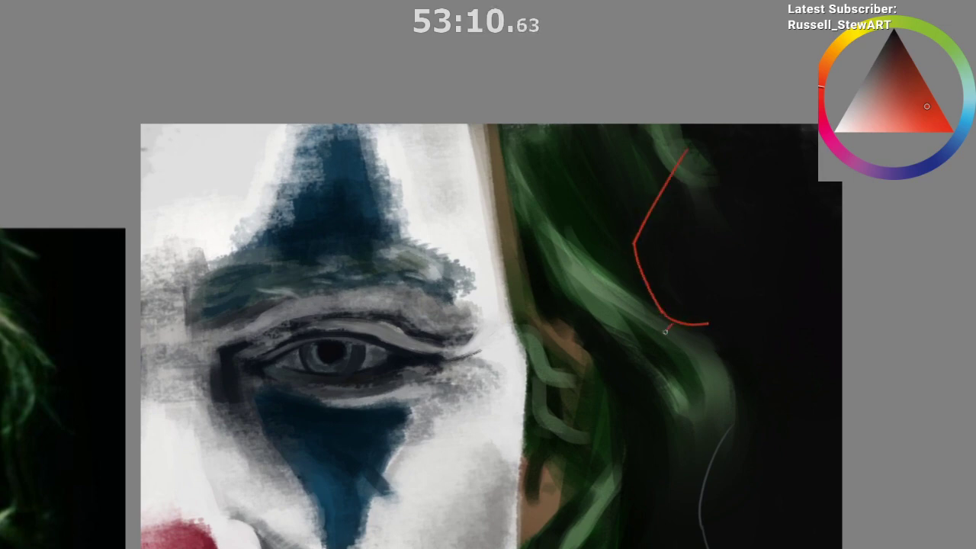
drag(664, 341, 661, 351)
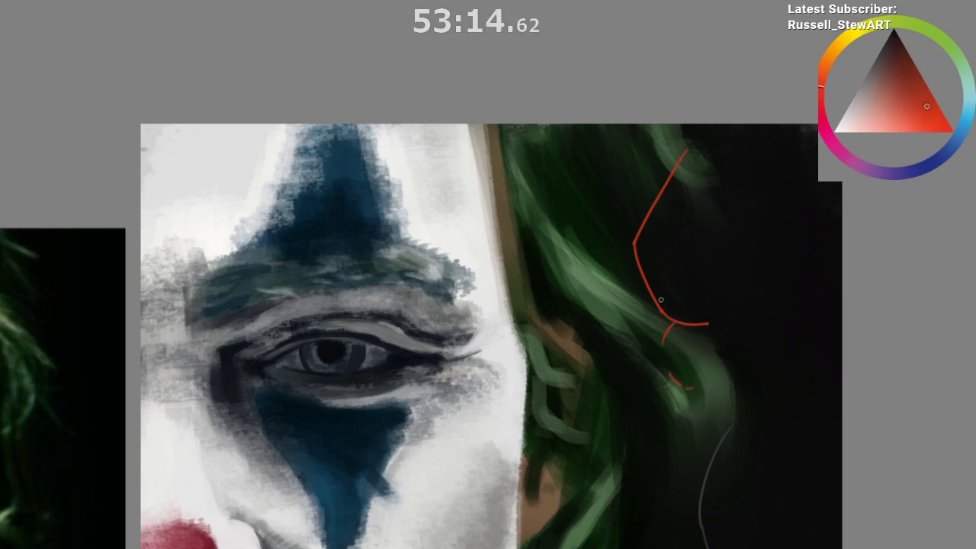
mouse_move(661, 303)
mouse_down()
mouse_move(692, 327)
mouse_move(620, 395)
mouse_up()
Step: Compare the painting with the reference photo and undo the red side-view sketch
drag(483, 417, 674, 335)
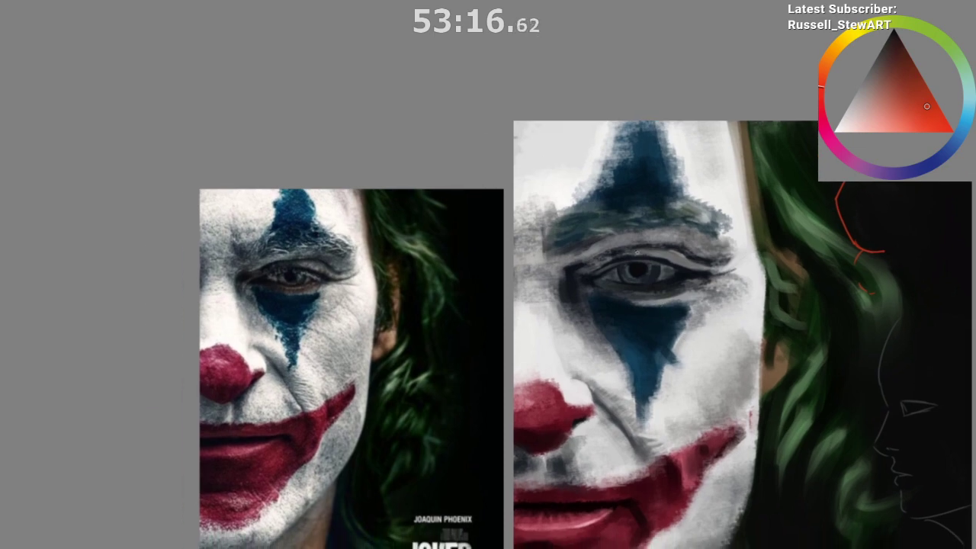
mouse_move(631, 250)
mouse_down()
mouse_move(602, 255)
mouse_move(639, 251)
mouse_up()
drag(668, 354, 649, 488)
drag(651, 503, 528, 505)
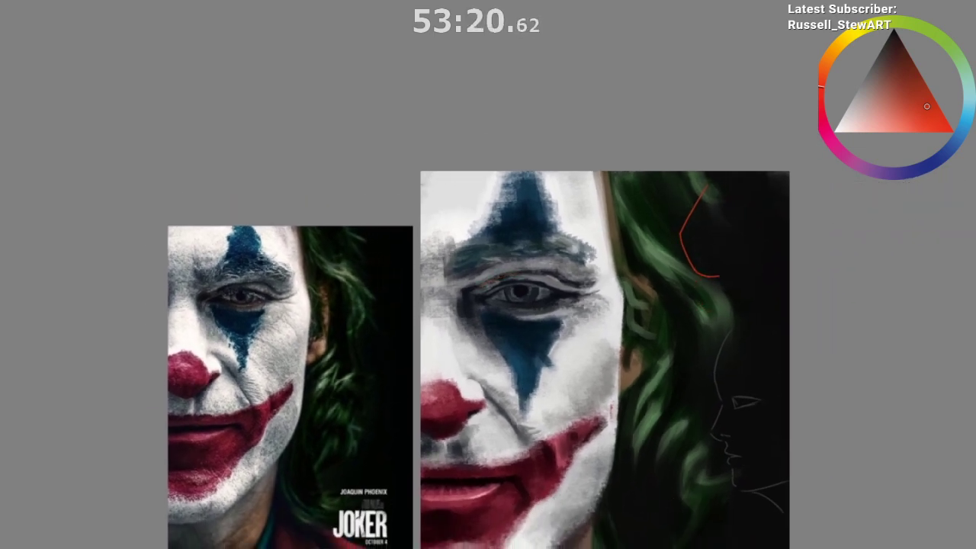
key(ctrl+z)
key(ctrl+z)
key(ctrl+z)
key(ctrl+z)
key(ctrl+z)
key(ctrl+z)
key(ctrl+z)
key(ctrl+z)
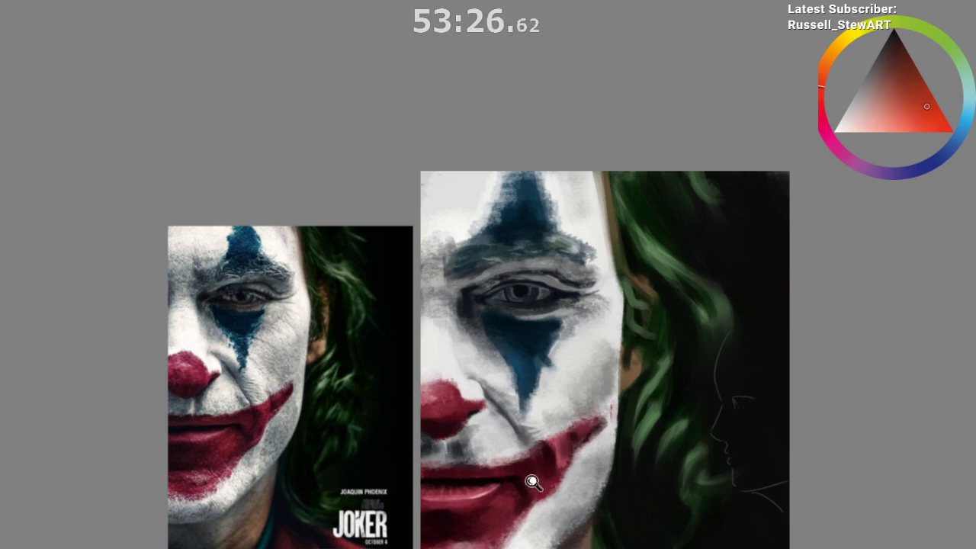
Step: Shade the area between the painted eyebrow and upper lid with sampled dark blue-grey tones
drag(532, 482, 618, 468)
drag(618, 468, 713, 507)
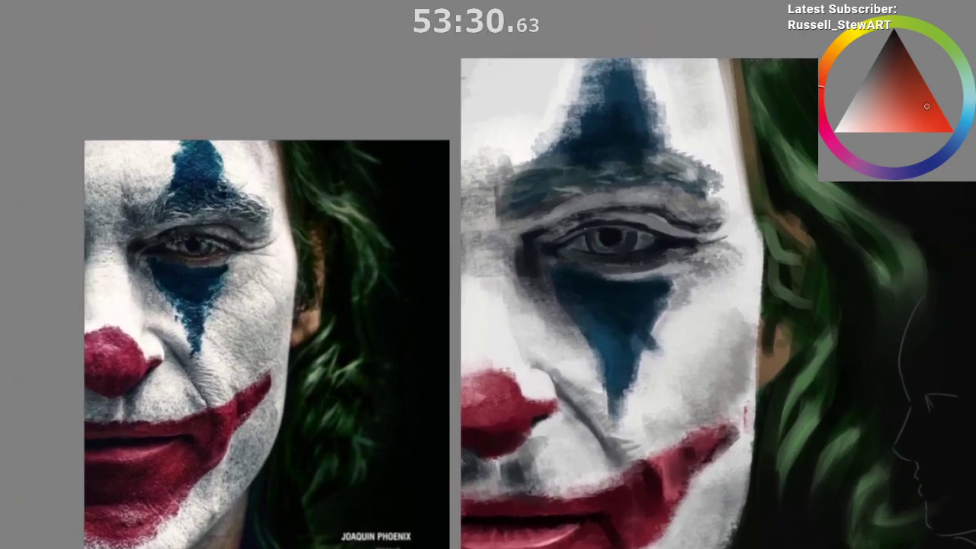
mouse_move(582, 233)
mouse_down()
mouse_move(595, 225)
mouse_move(581, 216)
mouse_move(640, 214)
mouse_up()
alt+click(633, 259)
alt+click(587, 217)
alt+click(654, 261)
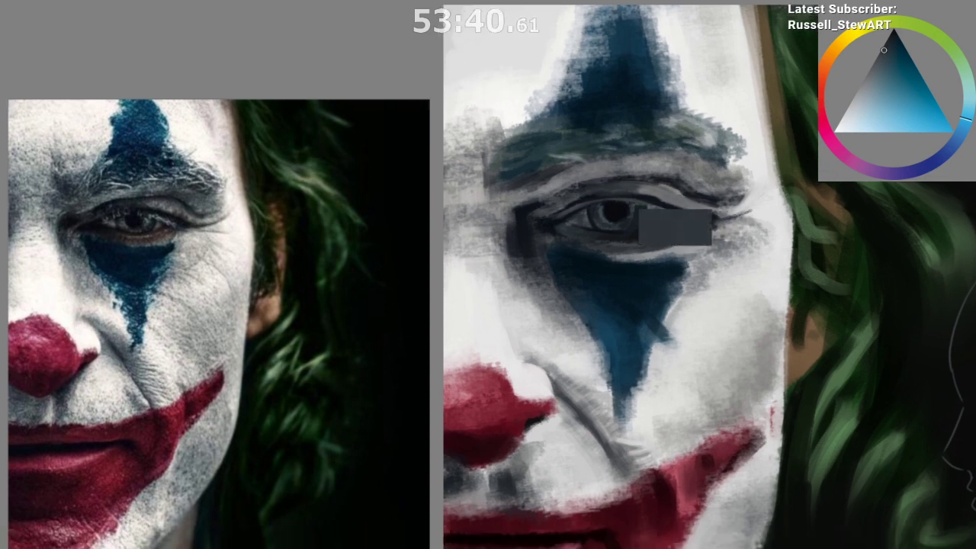
ctrl+click(615, 184)
mouse_move(602, 176)
mouse_down()
mouse_move(679, 176)
mouse_move(609, 174)
mouse_move(679, 174)
mouse_move(624, 177)
mouse_move(687, 164)
mouse_move(664, 174)
mouse_move(688, 180)
mouse_up()
key(ctrl+z)
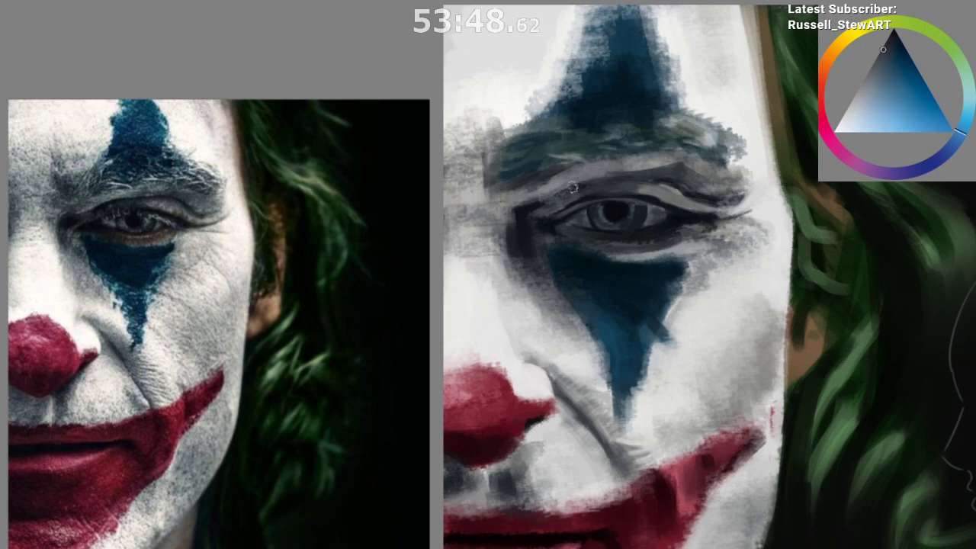
Step: Deepen the inner end of the eyelid crease and tone the eye with sampled dark colours
ctrl+click(524, 211)
drag(533, 208, 588, 184)
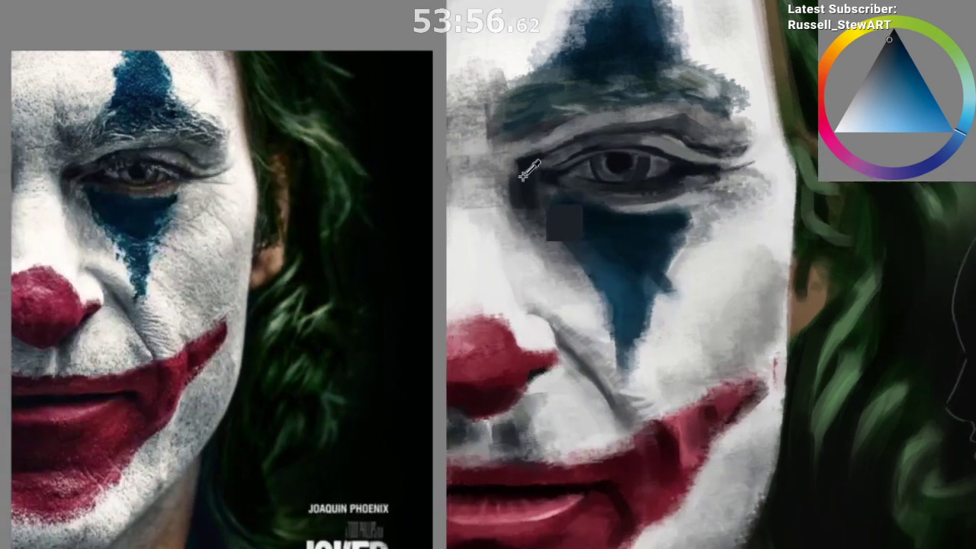
drag(681, 284, 648, 320)
ctrl+click(596, 177)
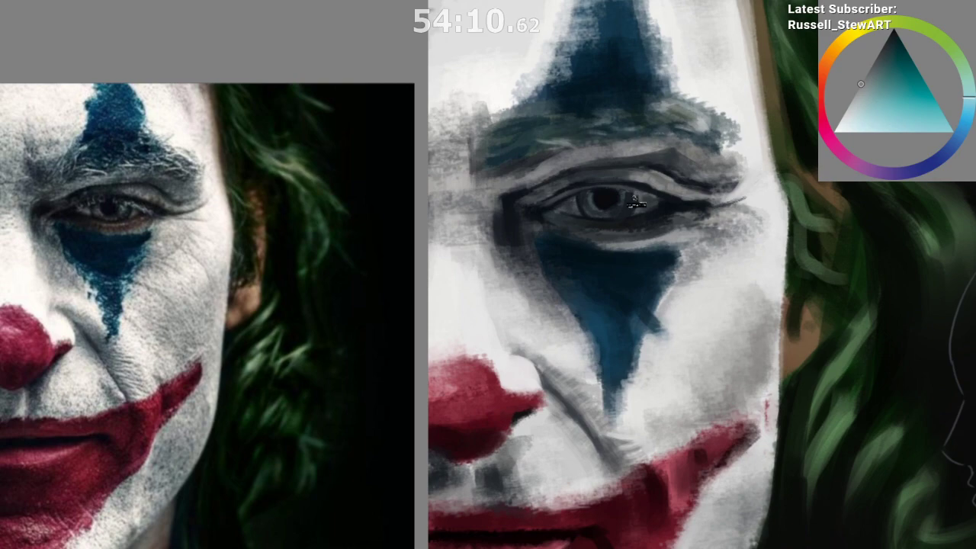
click(639, 196)
Step: Trace the upper lid edge over the iris in the reference photo freehand, clear it and return to the painting
mouse_move(261, 279)
mouse_down()
mouse_move(420, 298)
mouse_move(512, 337)
mouse_up()
mouse_move(391, 266)
ctrl+mouse_down()
mouse_move(501, 157)
mouse_move(610, 106)
ctrl+mouse_up()
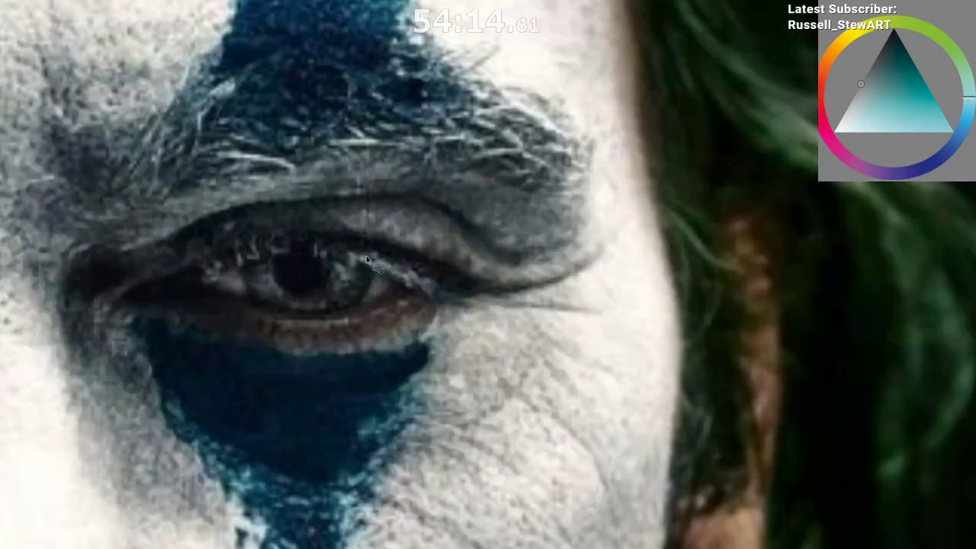
mouse_move(353, 260)
mouse_down()
mouse_move(433, 295)
mouse_move(341, 256)
mouse_up()
key(ctrl+d)
mouse_move(507, 424)
ctrl+mouse_down()
mouse_move(485, 490)
mouse_move(381, 526)
ctrl+mouse_up()
drag(588, 497, 285, 299)
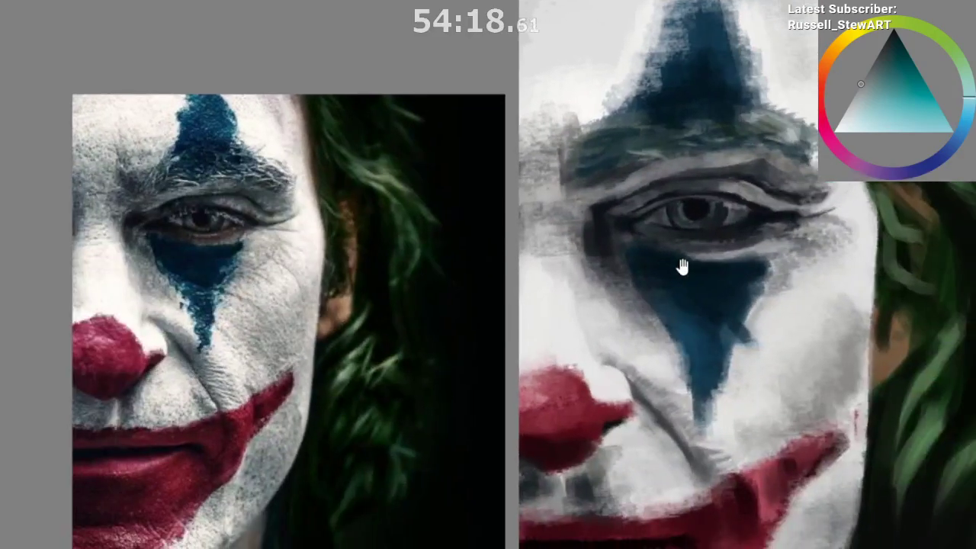
Step: Refine the outer side of the painted eye with sampled near-black and blue-grey, and check it against the photo
ctrl+drag(681, 268, 728, 254)
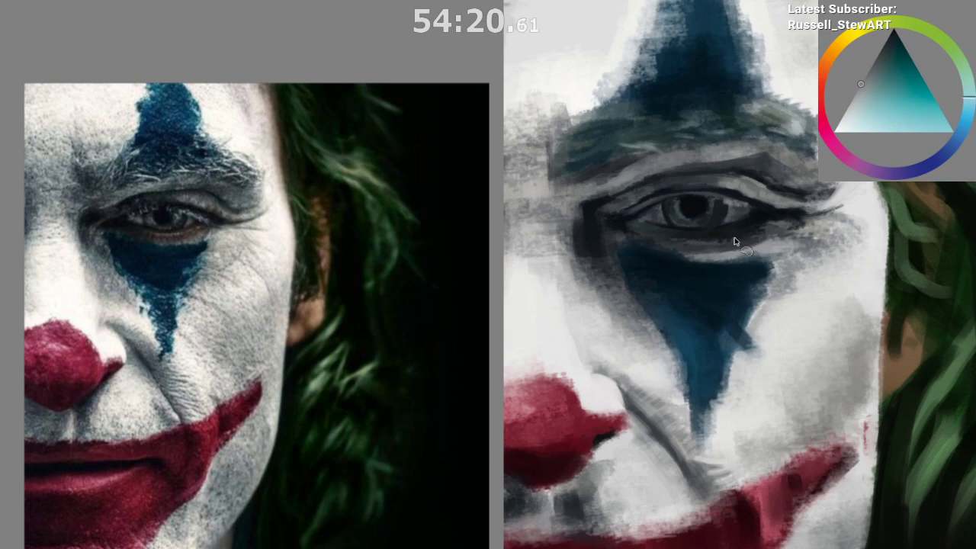
ctrl+click(762, 214)
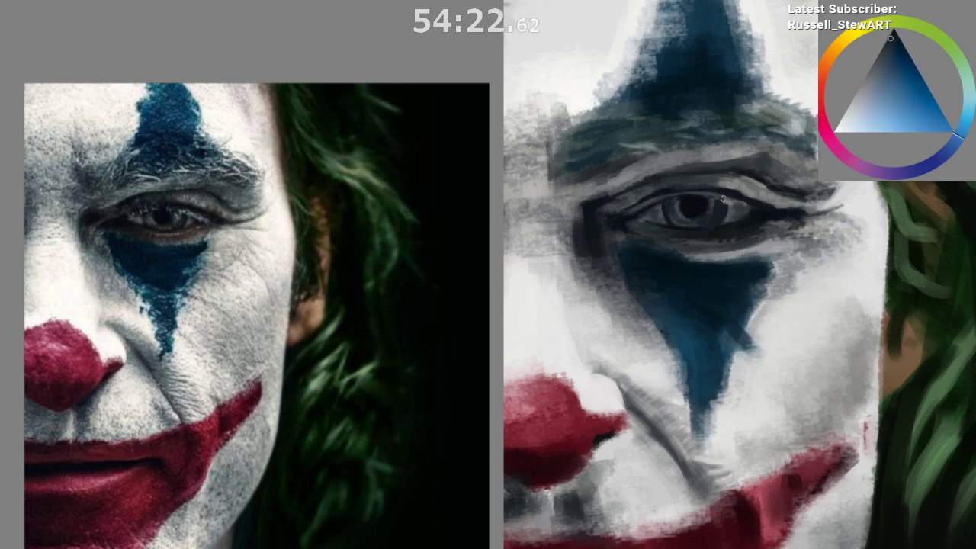
ctrl+click(691, 204)
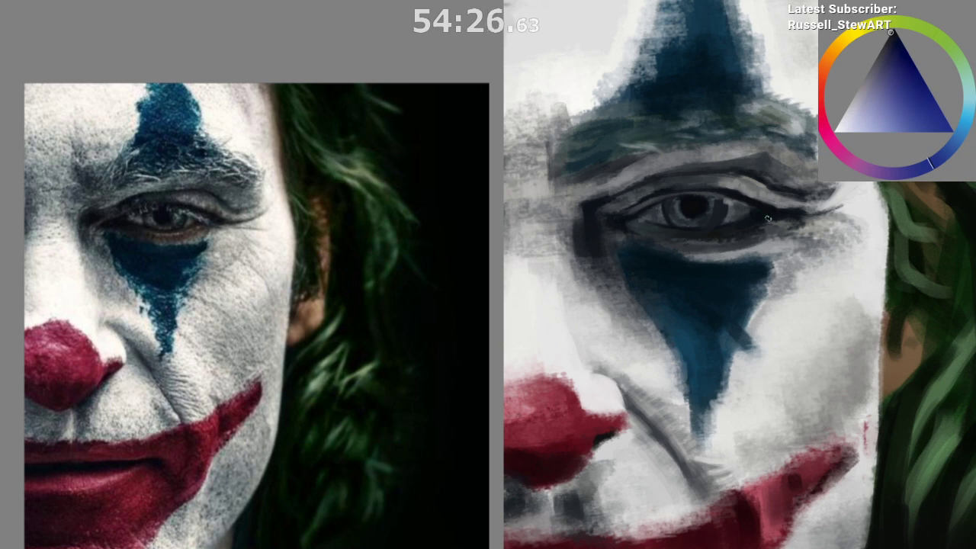
ctrl+click(726, 213)
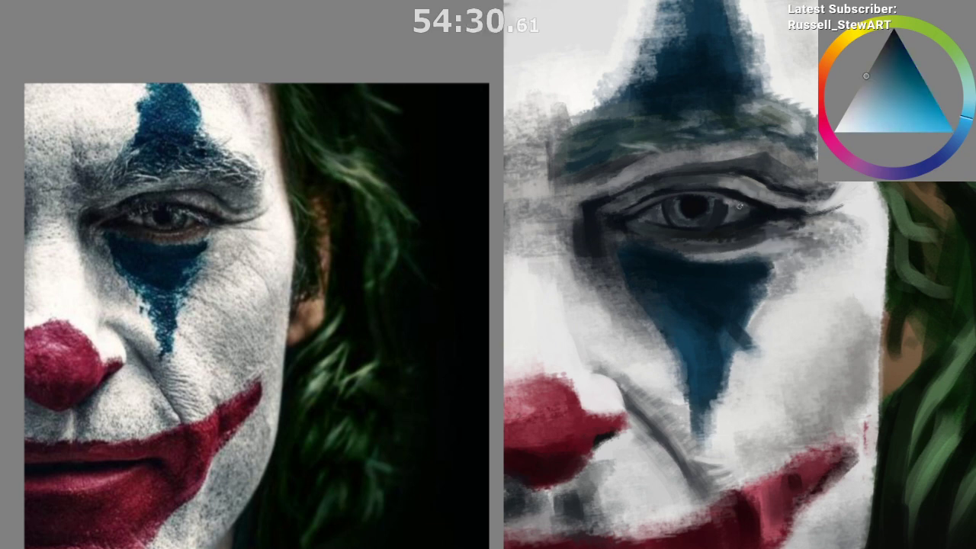
drag(756, 213, 735, 207)
scroll(690, 293, down, 3)
drag(707, 400, 657, 407)
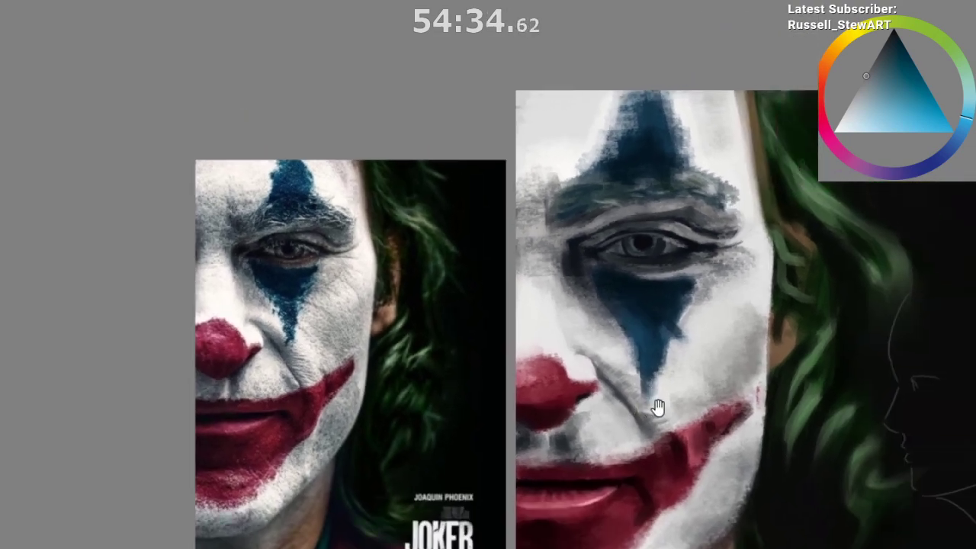
Step: Refine the lid edges and the eye white around the painted iris with sampled near-black and blue-grey
scroll(679, 366, up, 2)
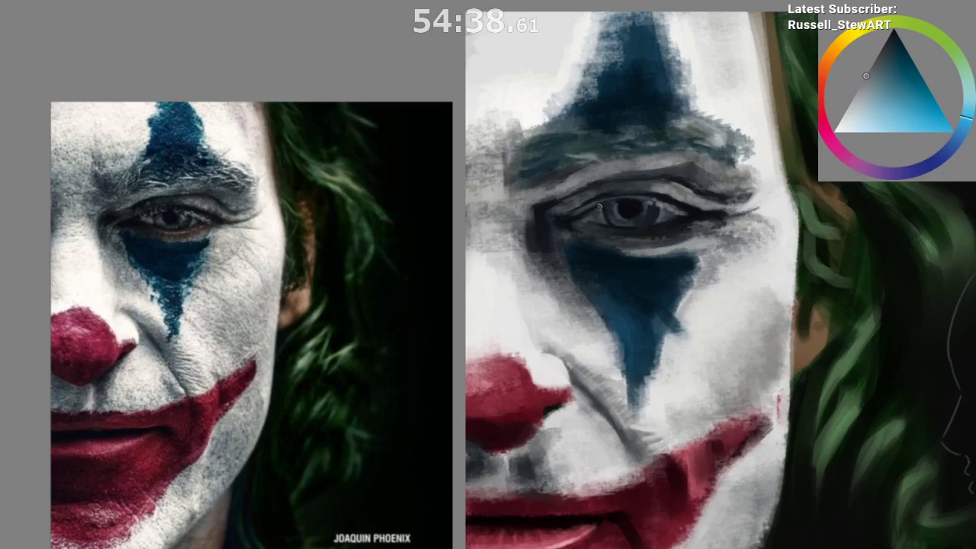
ctrl+click(655, 194)
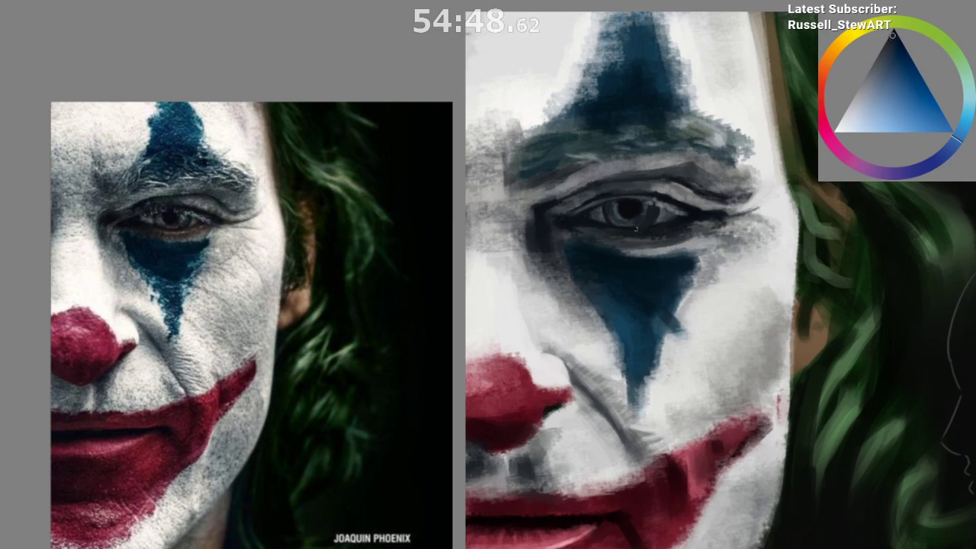
drag(690, 275, 690, 418)
drag(660, 356, 691, 307)
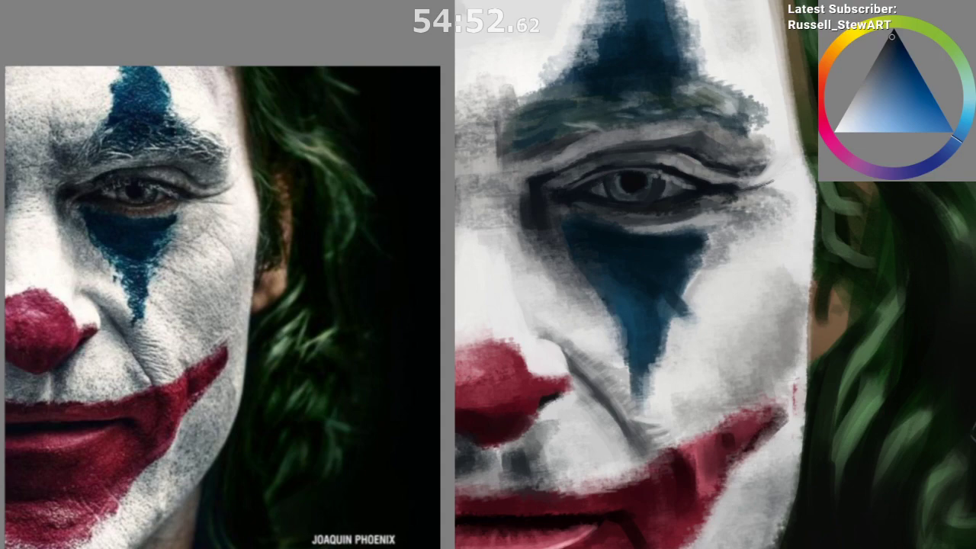
ctrl+click(602, 183)
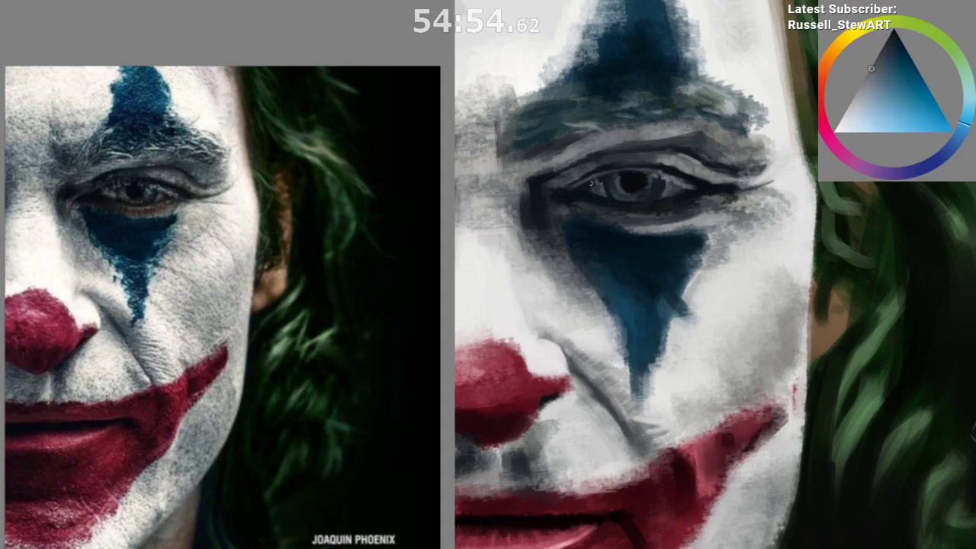
scroll(680, 348, down, 5)
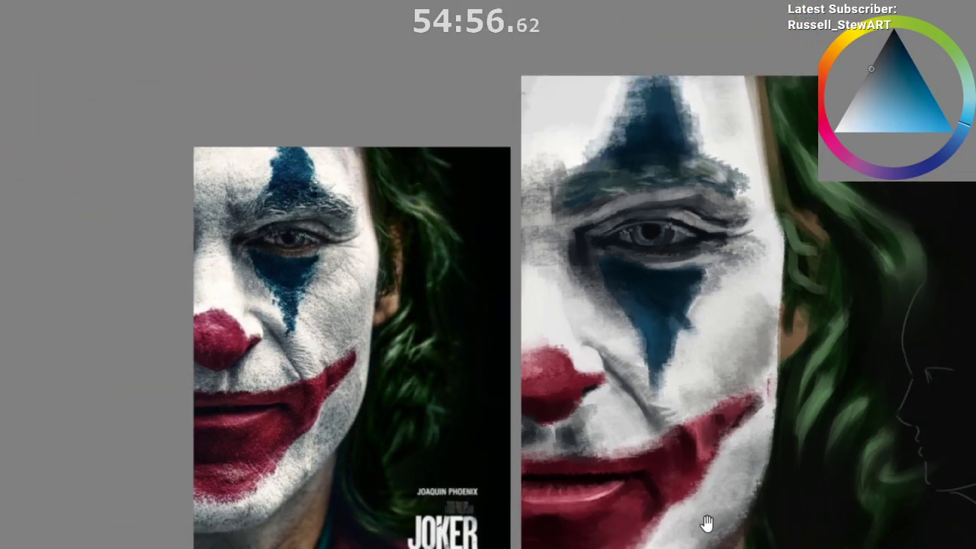
scroll(679, 537, up, 1)
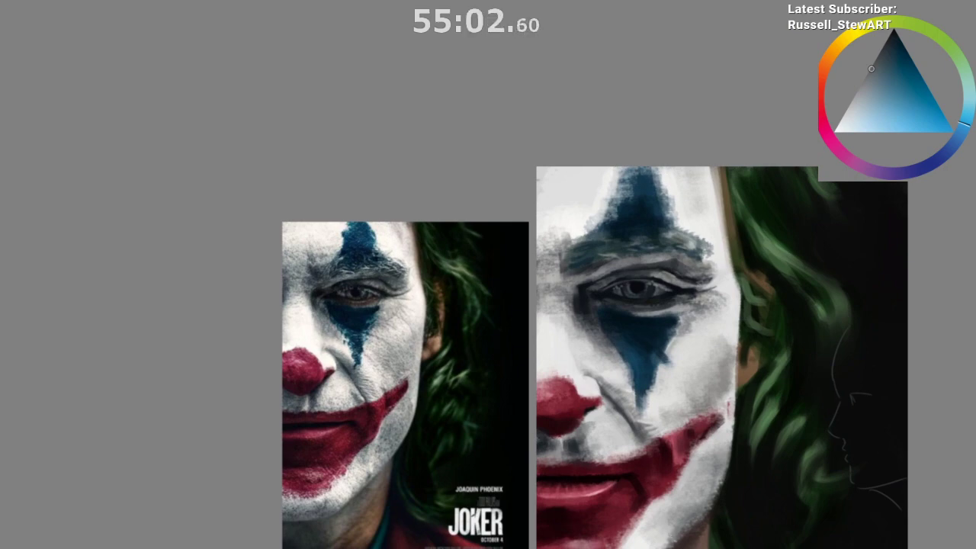
Step: Blend the inner corner of the painted eye with an oil filbert brush in sampled dark blues, and check it mirrored
drag(657, 449, 712, 499)
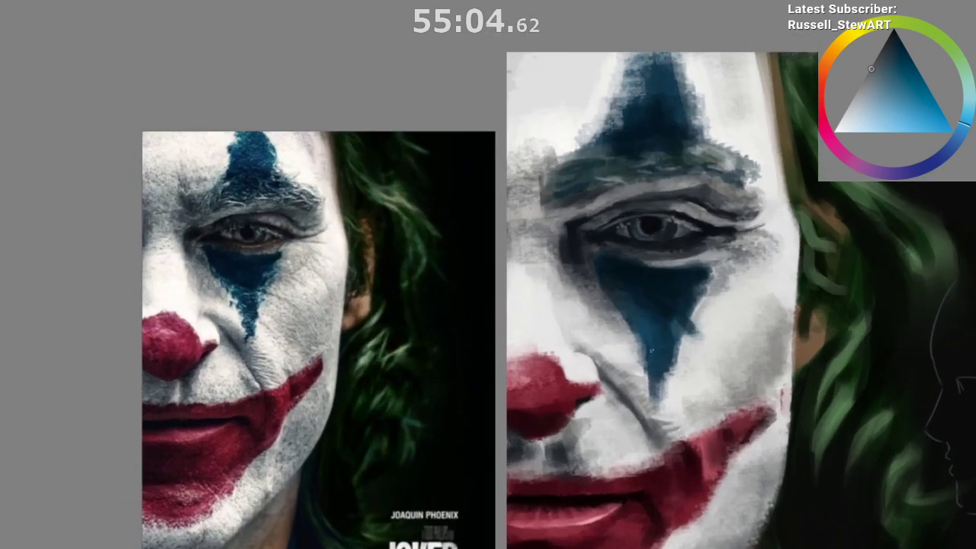
right_click(570, 311)
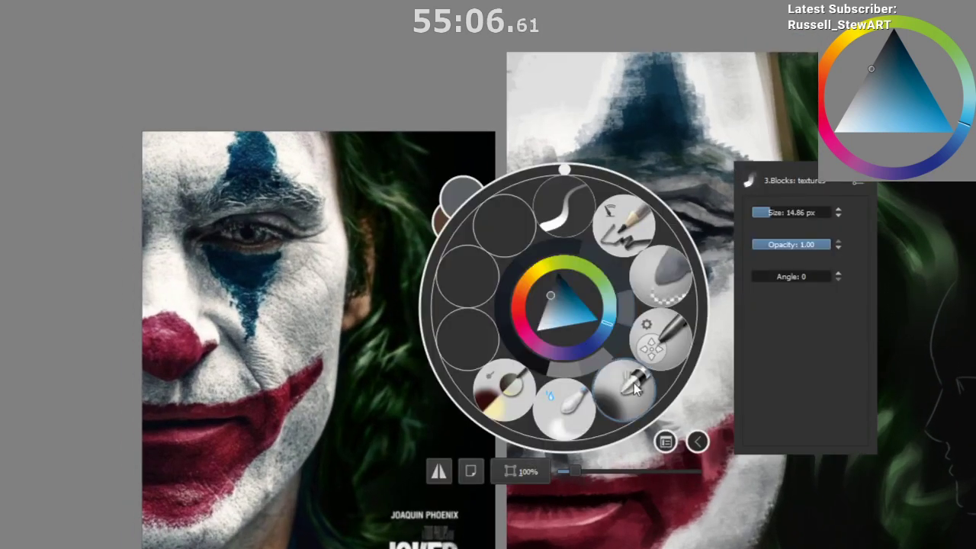
click(501, 392)
ctrl+click(589, 257)
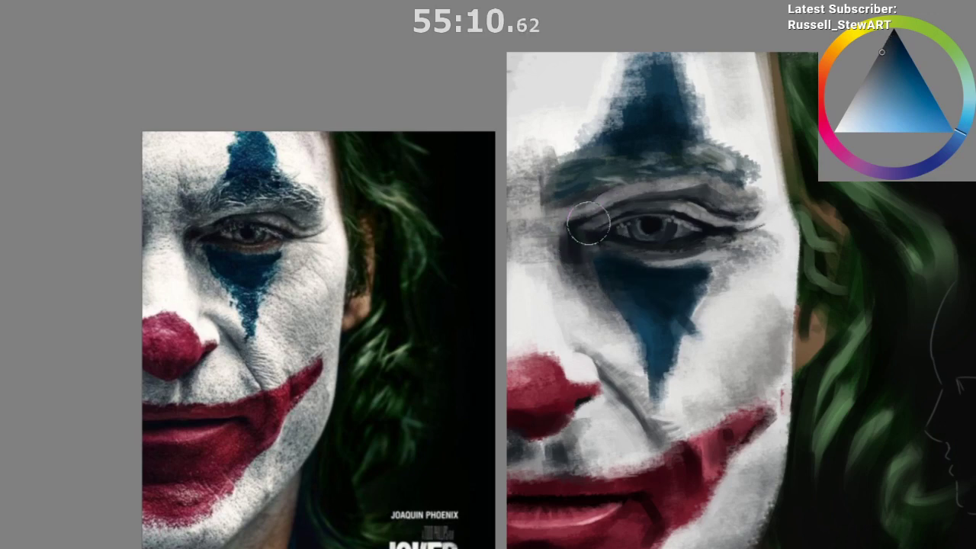
ctrl+click(581, 226)
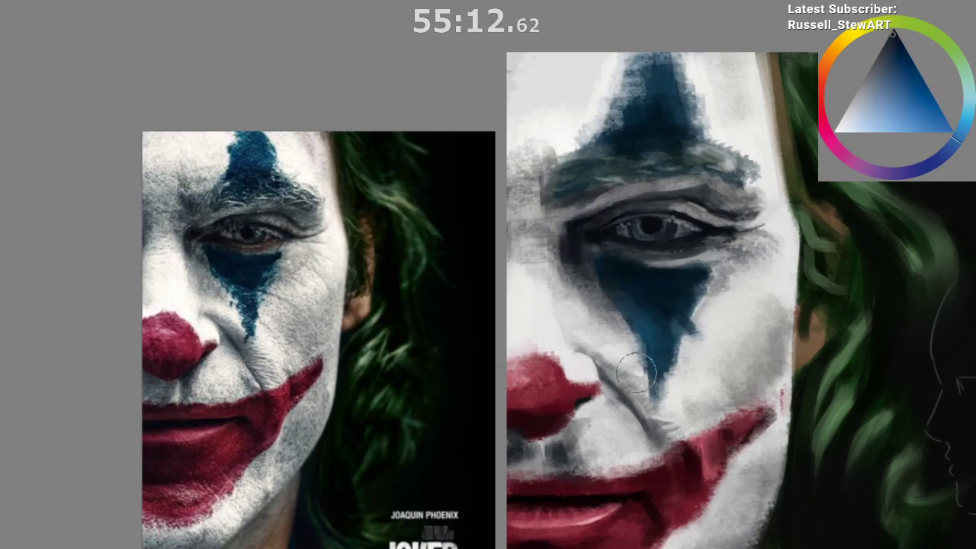
drag(676, 322, 673, 384)
key(m)
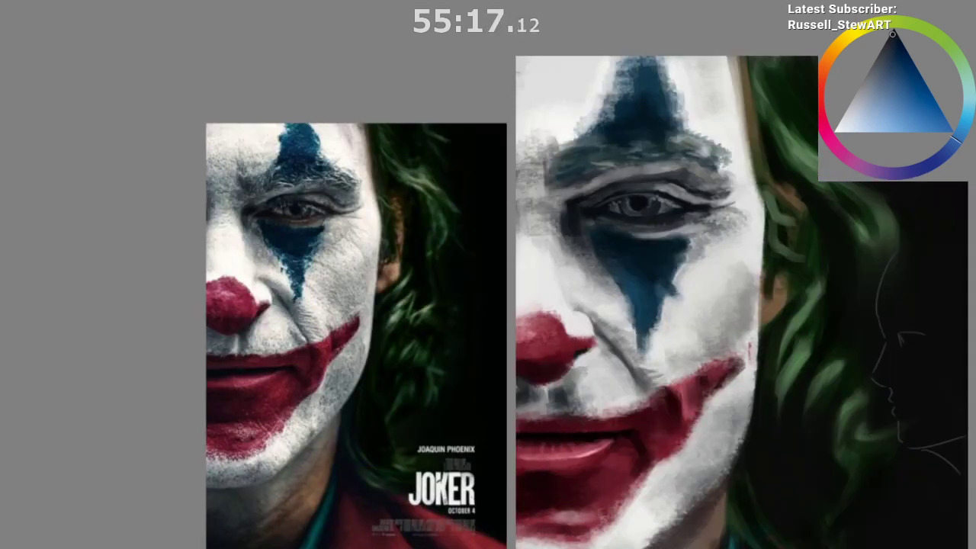
key(m)
drag(867, 503, 723, 455)
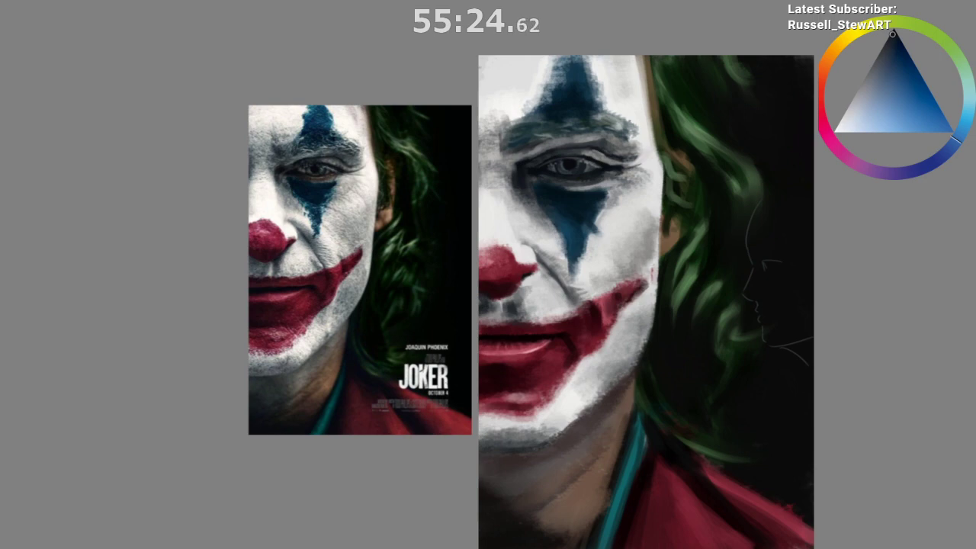
Step: Tint the lower lid rim beneath the painted iris with a dark orange-brown, and compare it with the photo
scroll(605, 130, up, 4)
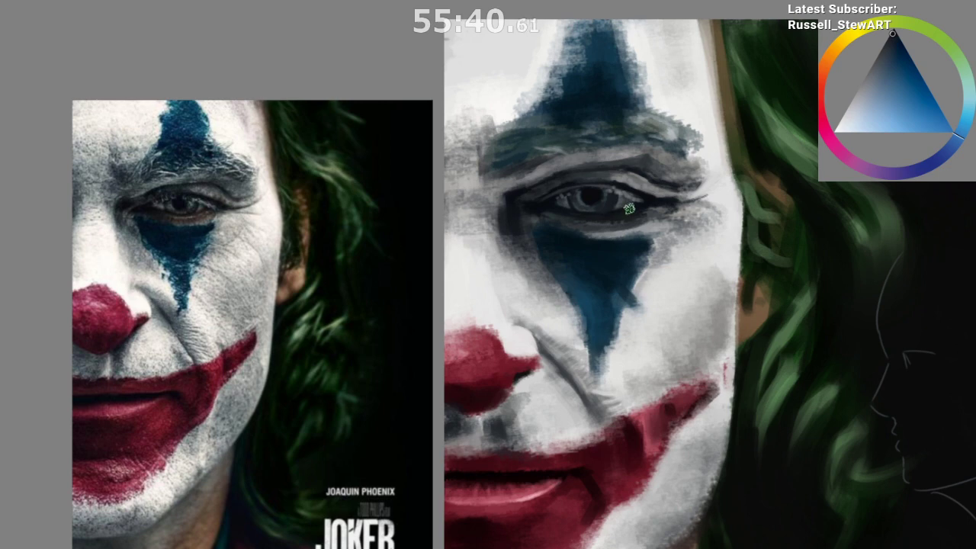
scroll(625, 212, up, 1)
click(833, 49)
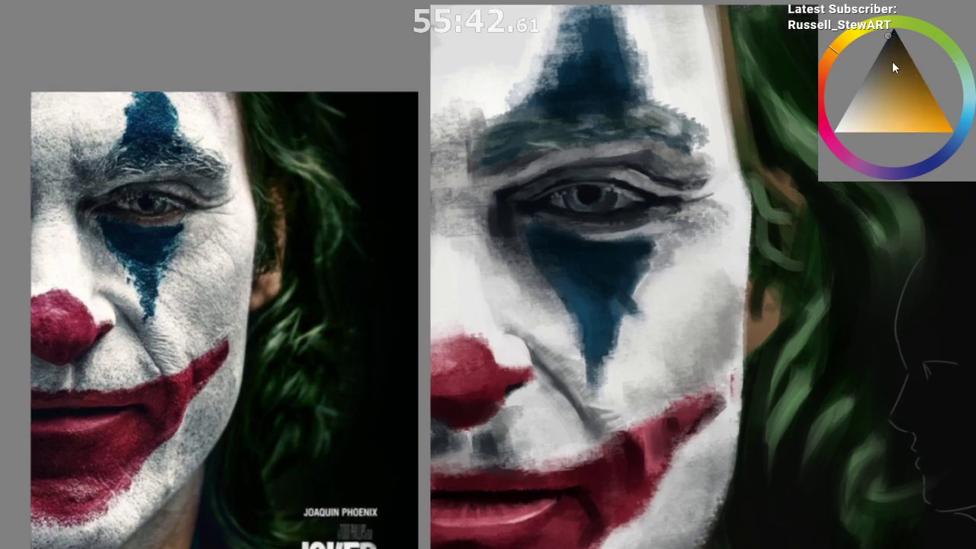
drag(893, 45, 895, 39)
drag(611, 219, 619, 221)
click(824, 68)
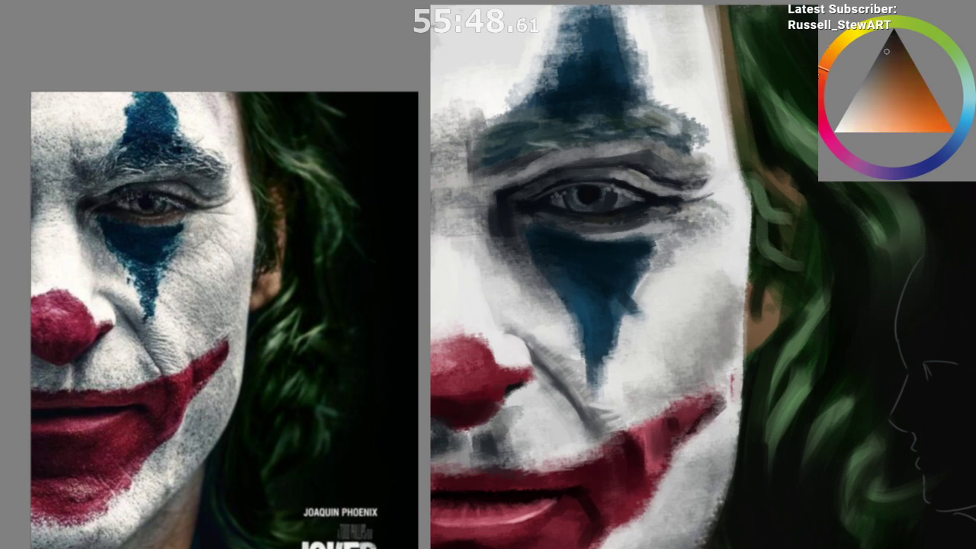
drag(597, 221, 607, 221)
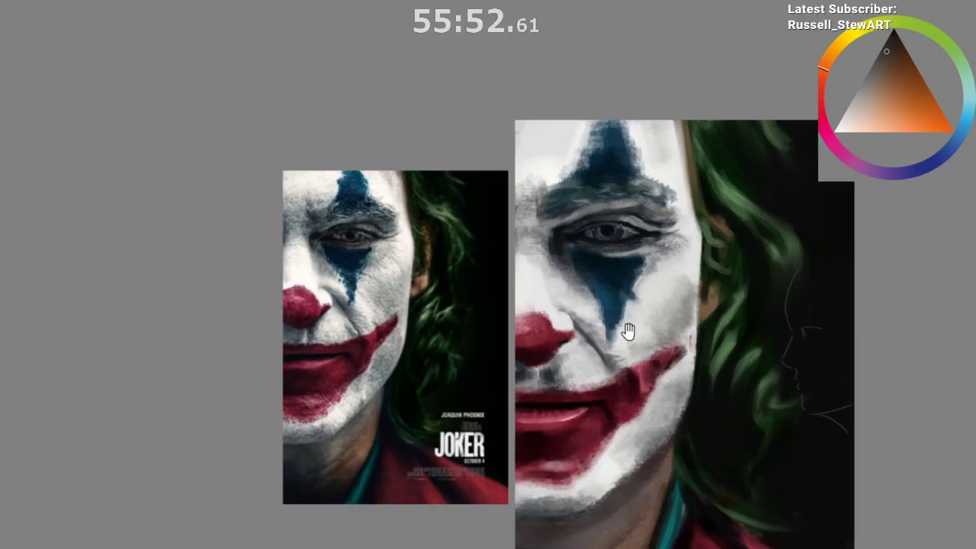
scroll(628, 331, down, 3)
mouse_move(653, 388)
mouse_down()
mouse_move(622, 446)
mouse_move(615, 437)
mouse_up()
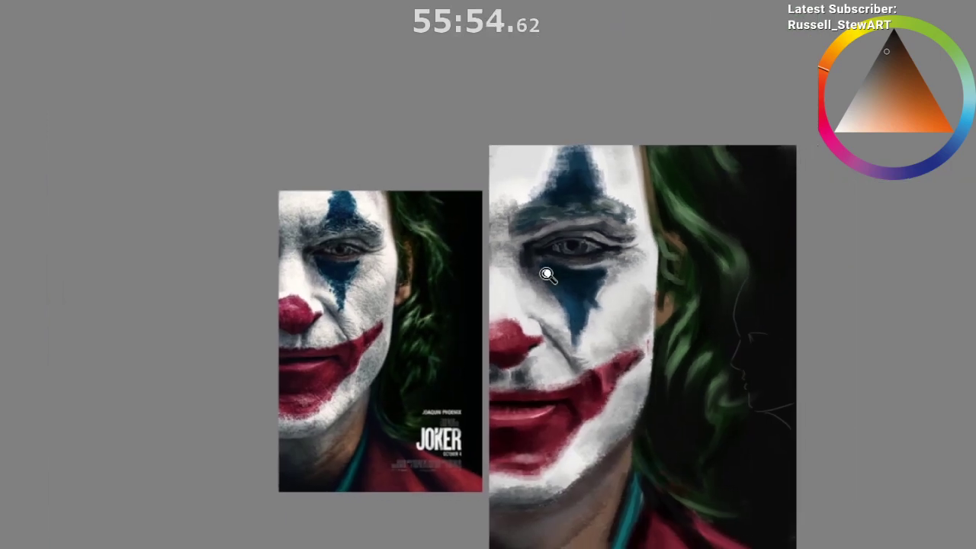
Step: Touch up the painted iris and the eye white beside it with lighter blue-grey mixed from a sampled dark blue
scroll(547, 275, up, 4)
scroll(600, 266, up, 2)
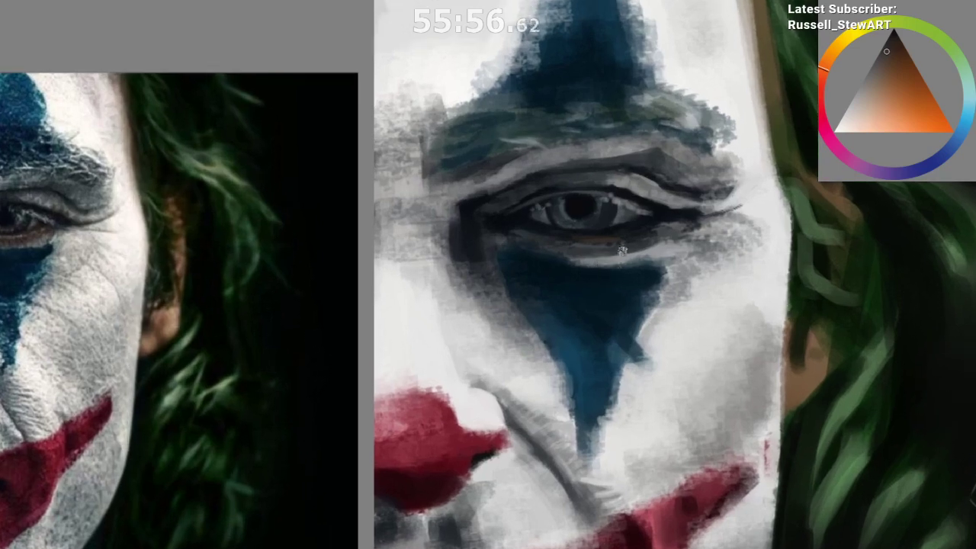
alt+click(633, 259)
mouse_move(671, 183)
mouse_down()
mouse_move(603, 196)
mouse_move(611, 221)
mouse_up()
click(850, 110)
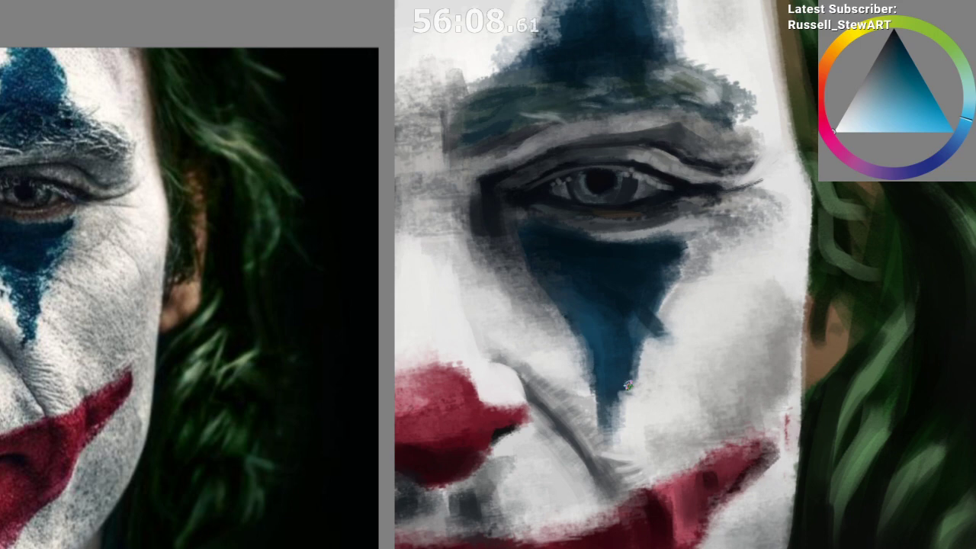
ctrl+click(620, 193)
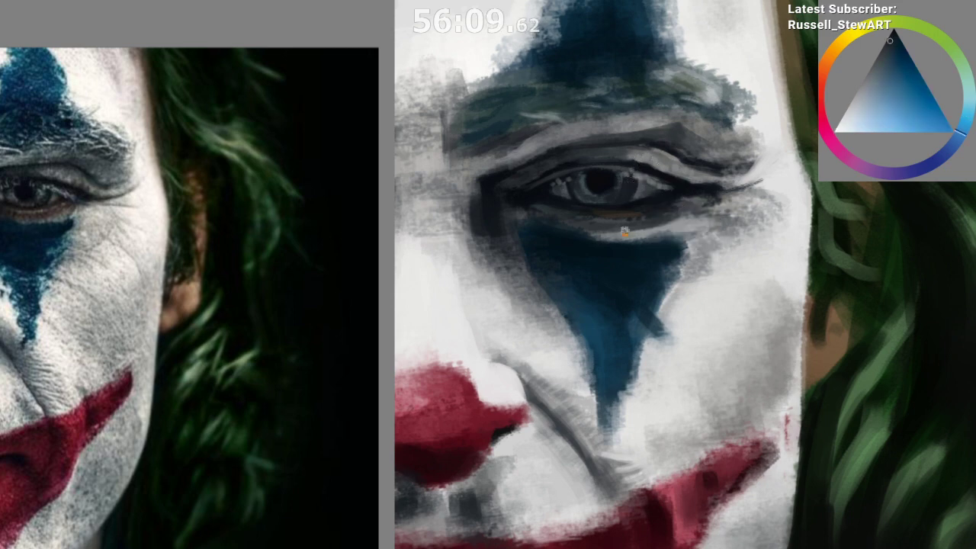
click(867, 112)
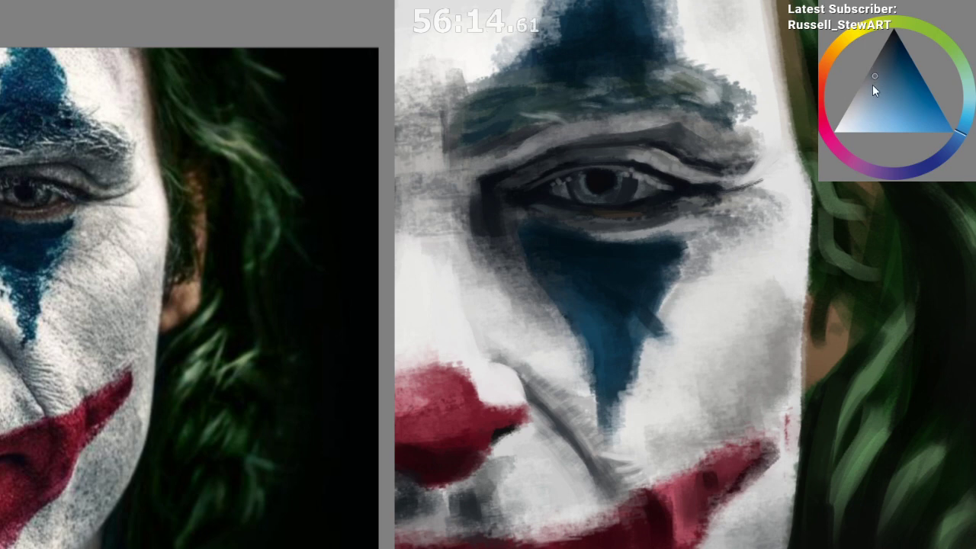
click(872, 86)
Step: Lighten the iris and eye white with a greenish mid-grey adjusted from the sampled iris color
ctrl+click(618, 186)
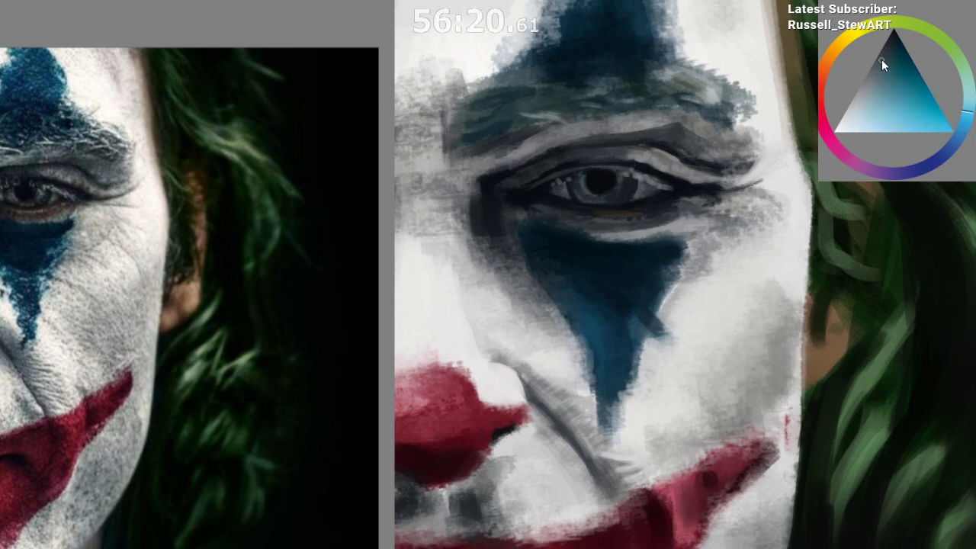
drag(881, 61, 877, 77)
drag(965, 105, 969, 90)
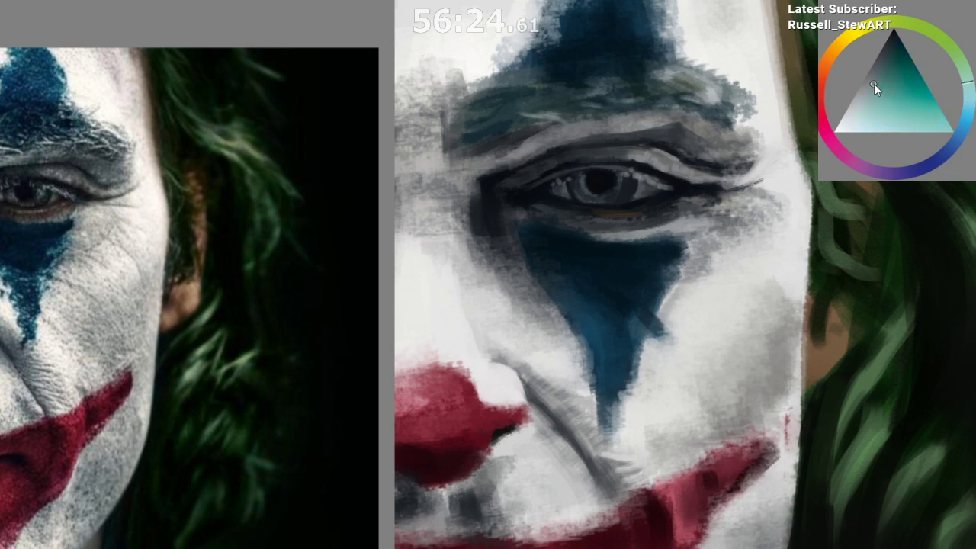
drag(874, 84, 873, 82)
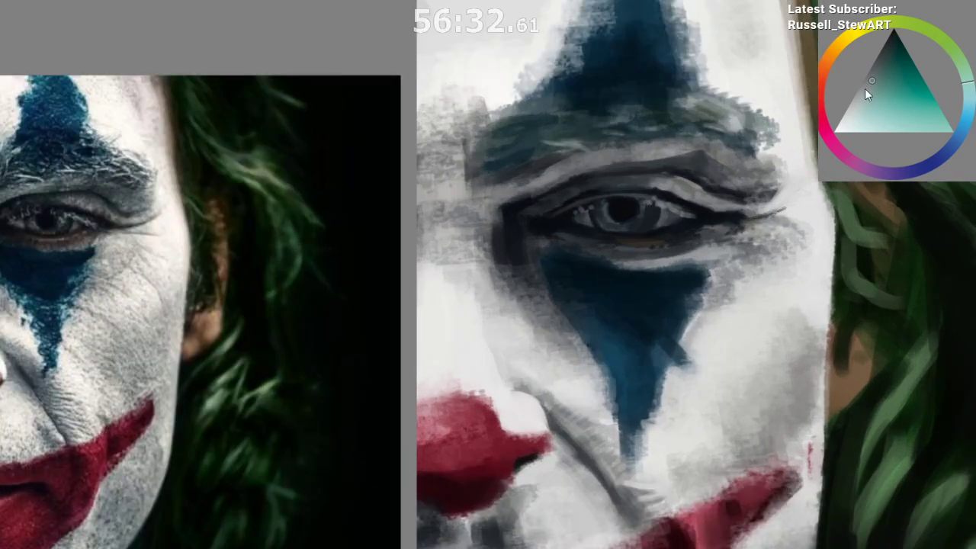
click(868, 88)
Step: Mirror the canvas temporarily and compare the painted eye and face with the reference photo
key(m)
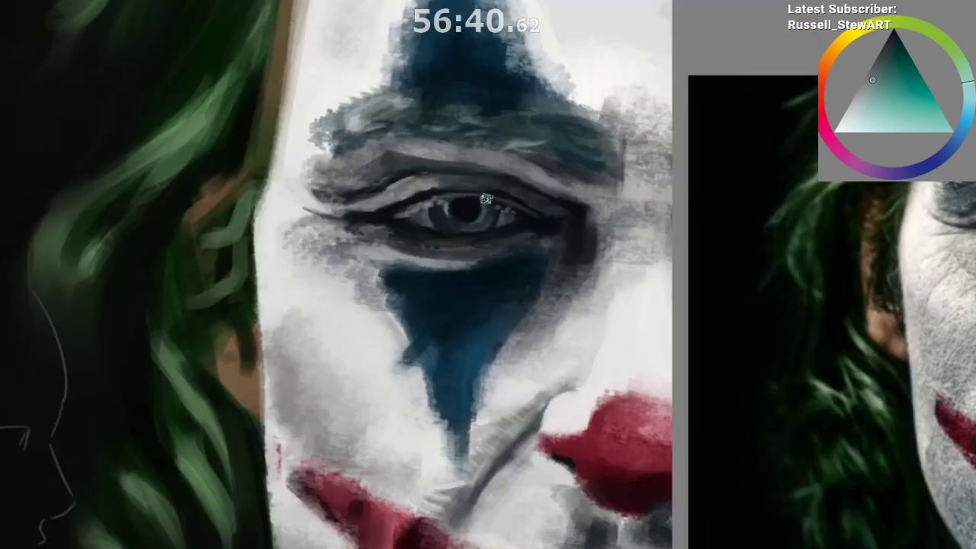
drag(496, 321, 545, 423)
drag(485, 338, 395, 235)
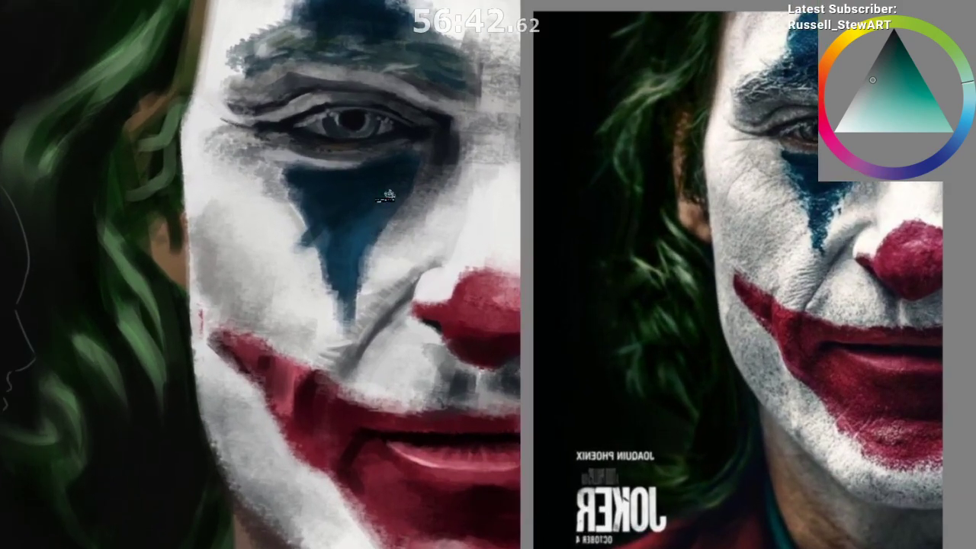
key(m)
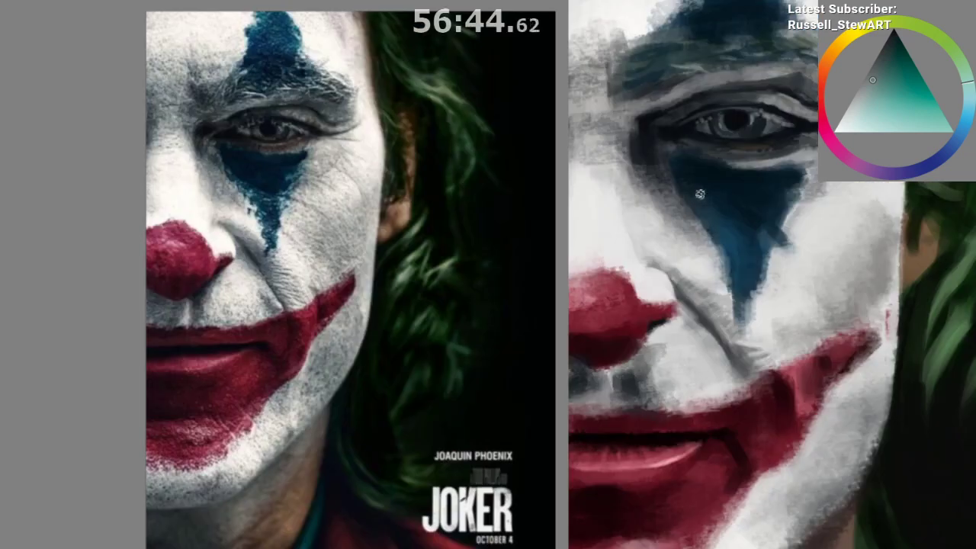
mouse_move(756, 303)
mouse_down()
mouse_move(739, 334)
mouse_move(722, 476)
mouse_move(682, 475)
mouse_up()
mouse_move(681, 476)
mouse_down()
mouse_move(500, 503)
mouse_move(435, 487)
mouse_up()
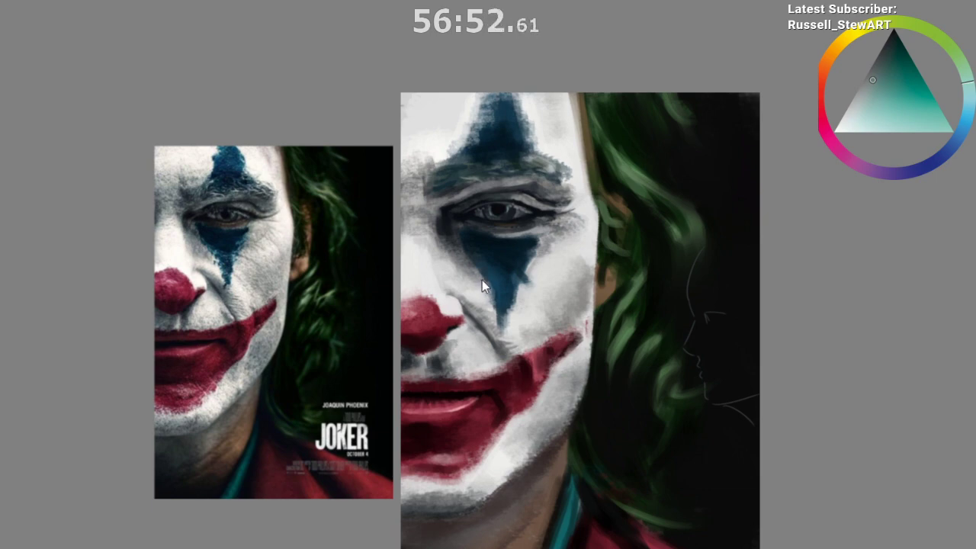
scroll(200, 239, down, 1)
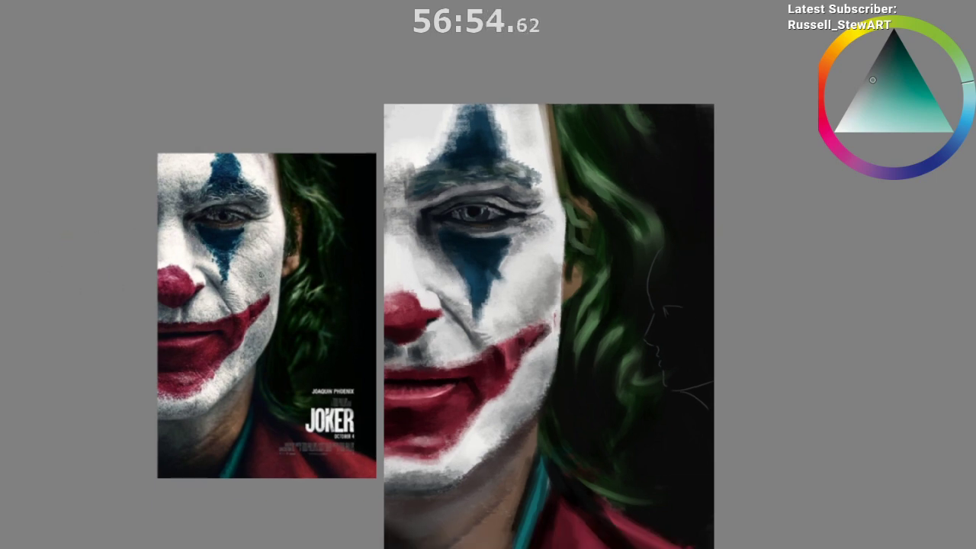
scroll(261, 275, up, 4)
drag(207, 231, 185, 226)
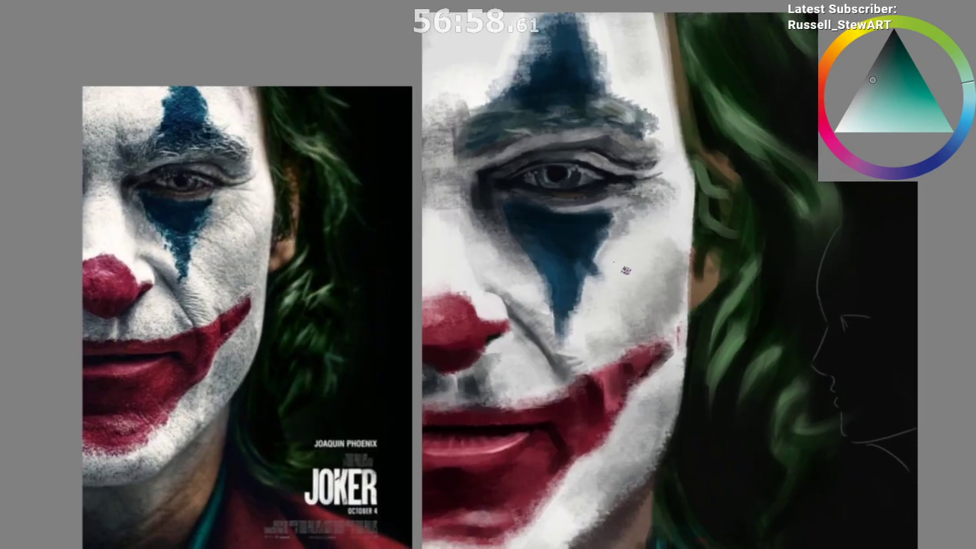
Step: Darken the painted eye and its lower lid softly with the airbrush in sampled near-black blues, and review the whole portrait
scroll(625, 271, up, 2)
right_click(558, 234)
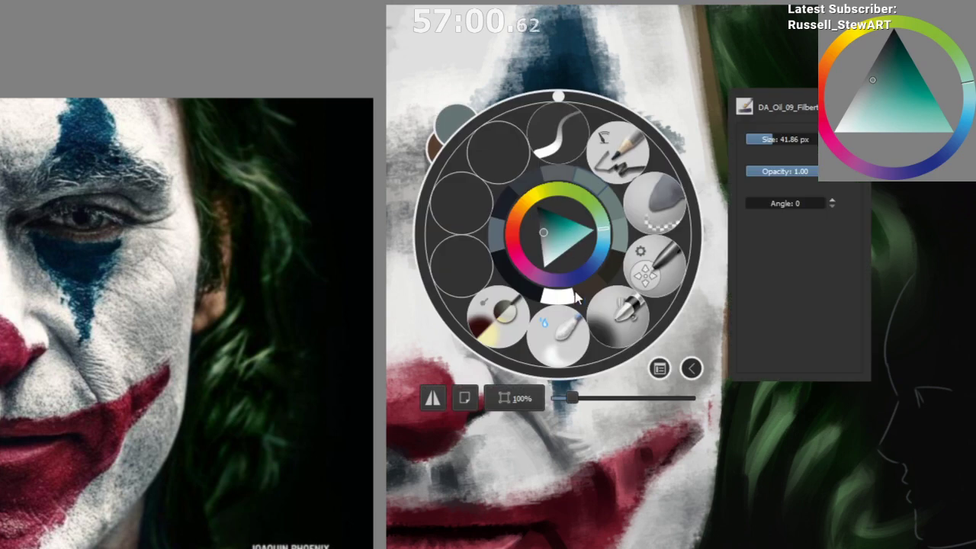
click(596, 322)
right_click(589, 273)
ctrl+click(564, 221)
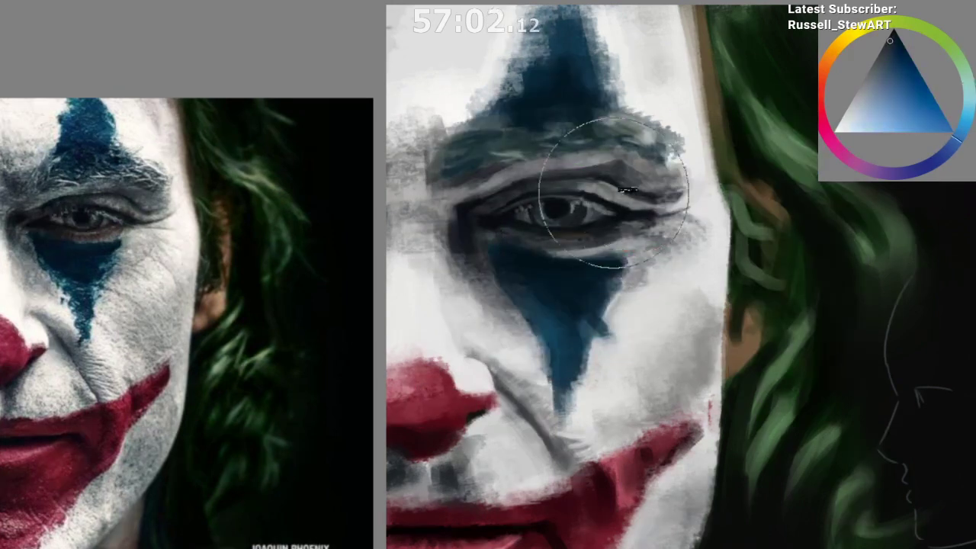
drag(598, 192, 410, 346)
drag(568, 220, 629, 214)
drag(644, 247, 610, 249)
ctrl+click(578, 211)
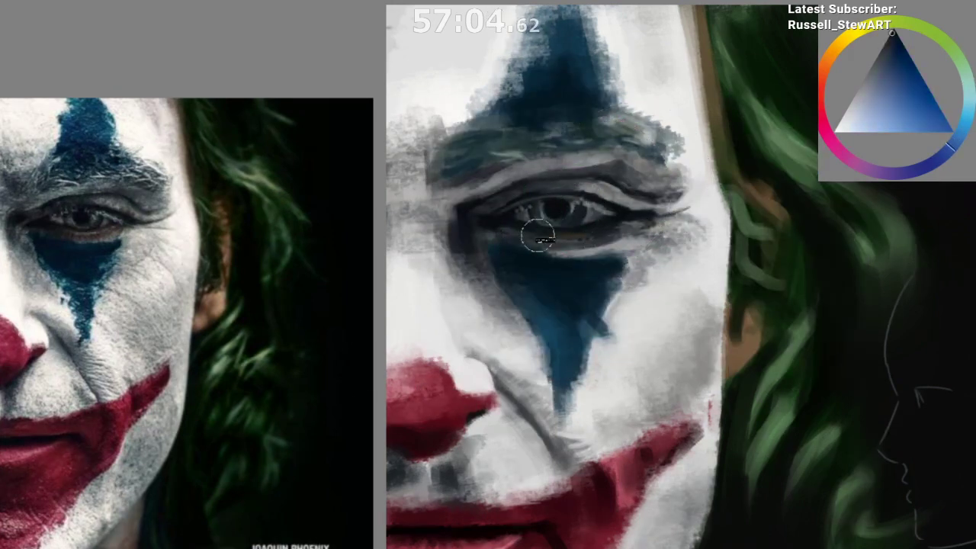
mouse_move(537, 235)
mouse_down()
mouse_move(581, 218)
mouse_move(570, 218)
mouse_move(574, 209)
mouse_up()
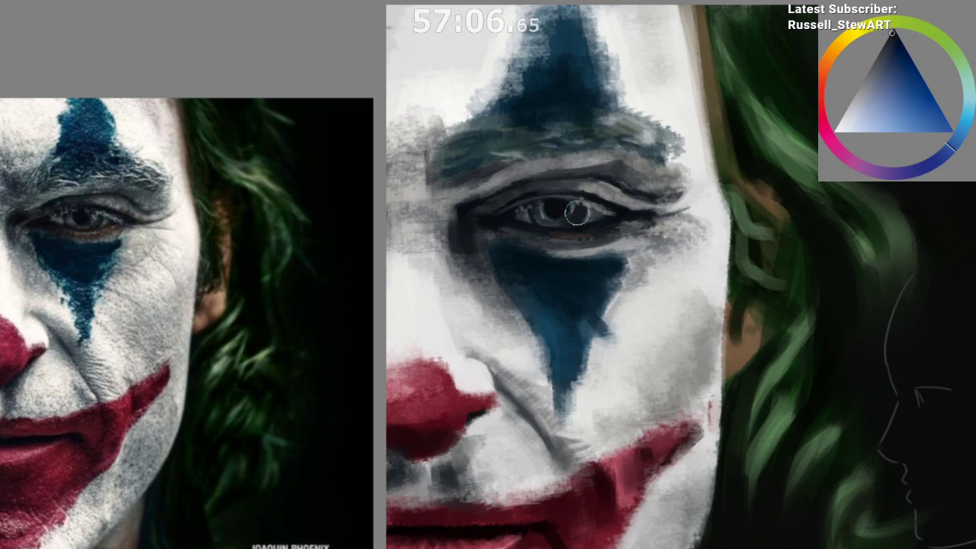
drag(583, 301, 683, 396)
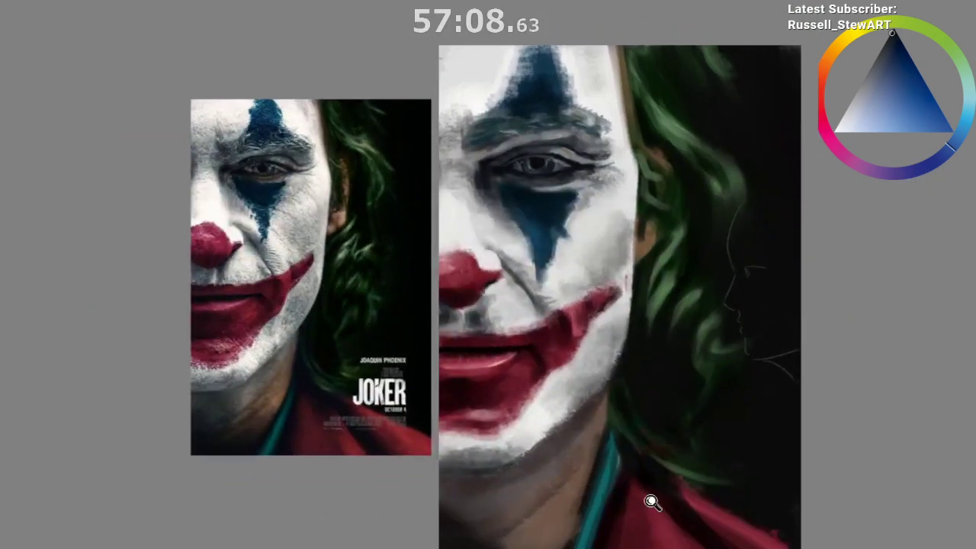
drag(650, 501, 706, 514)
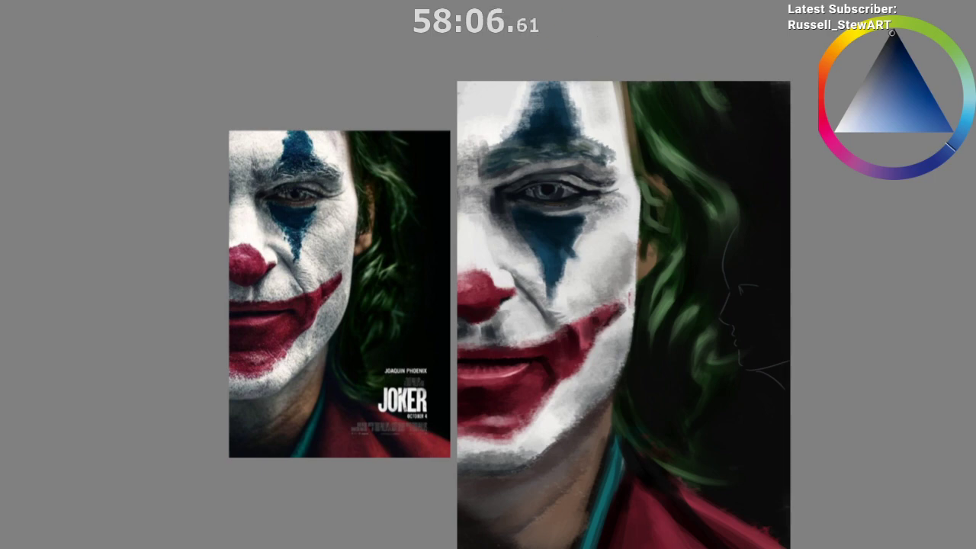
Step: Switch to the document with the two painted women's portraits and frame them in a closer view
key(ctrl+Tab)
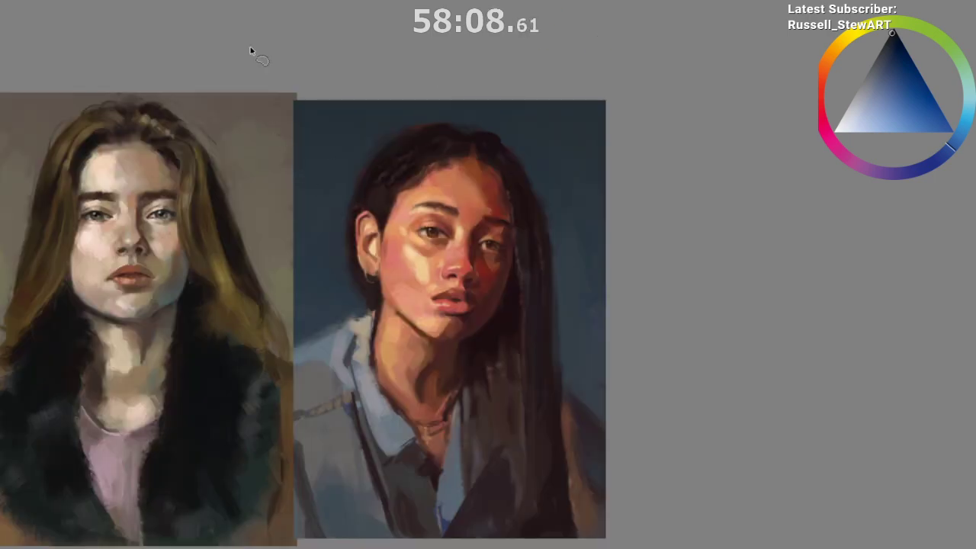
mouse_move(308, 46)
mouse_down()
mouse_move(447, 83)
mouse_move(453, 44)
mouse_up()
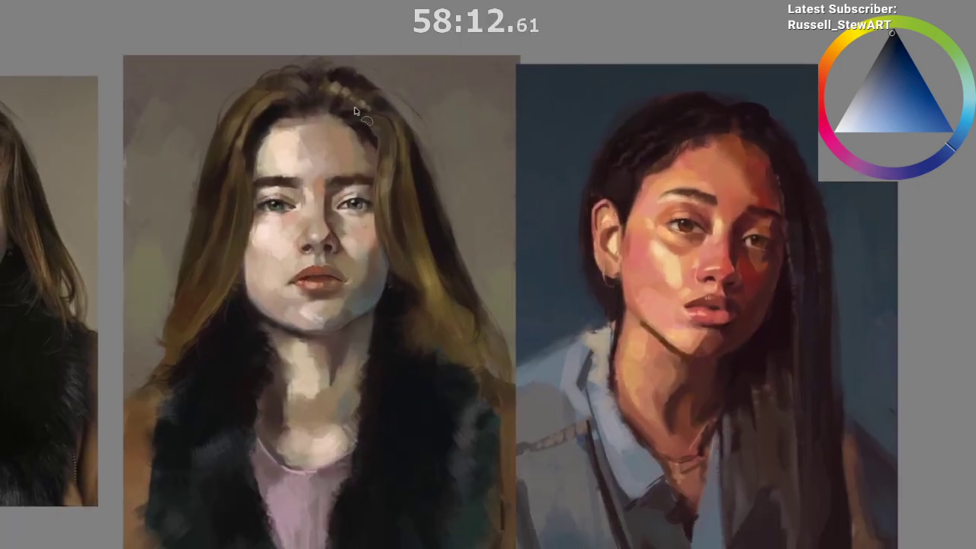